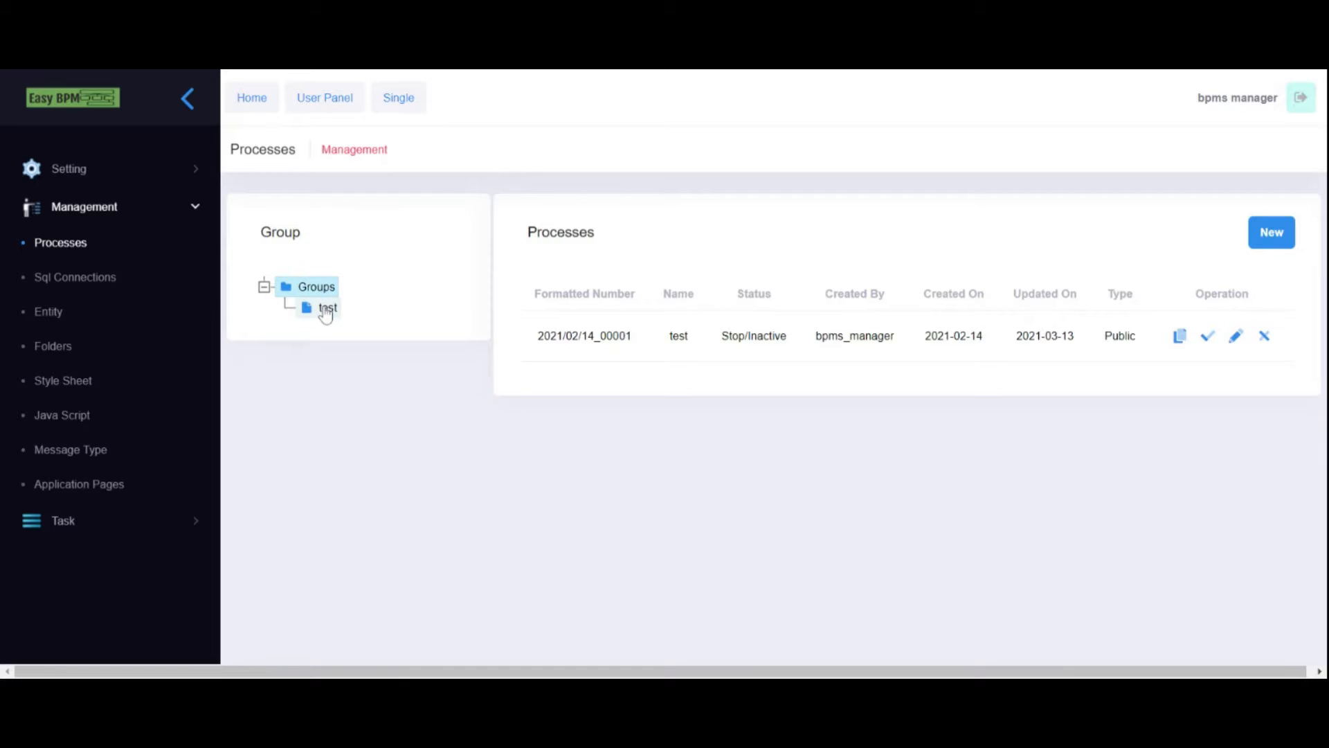
- Create and save the Public process 'Recruitment Process', then open its empty diagram
click(1277, 239)
click(494, 208)
text(Recruitment Process)
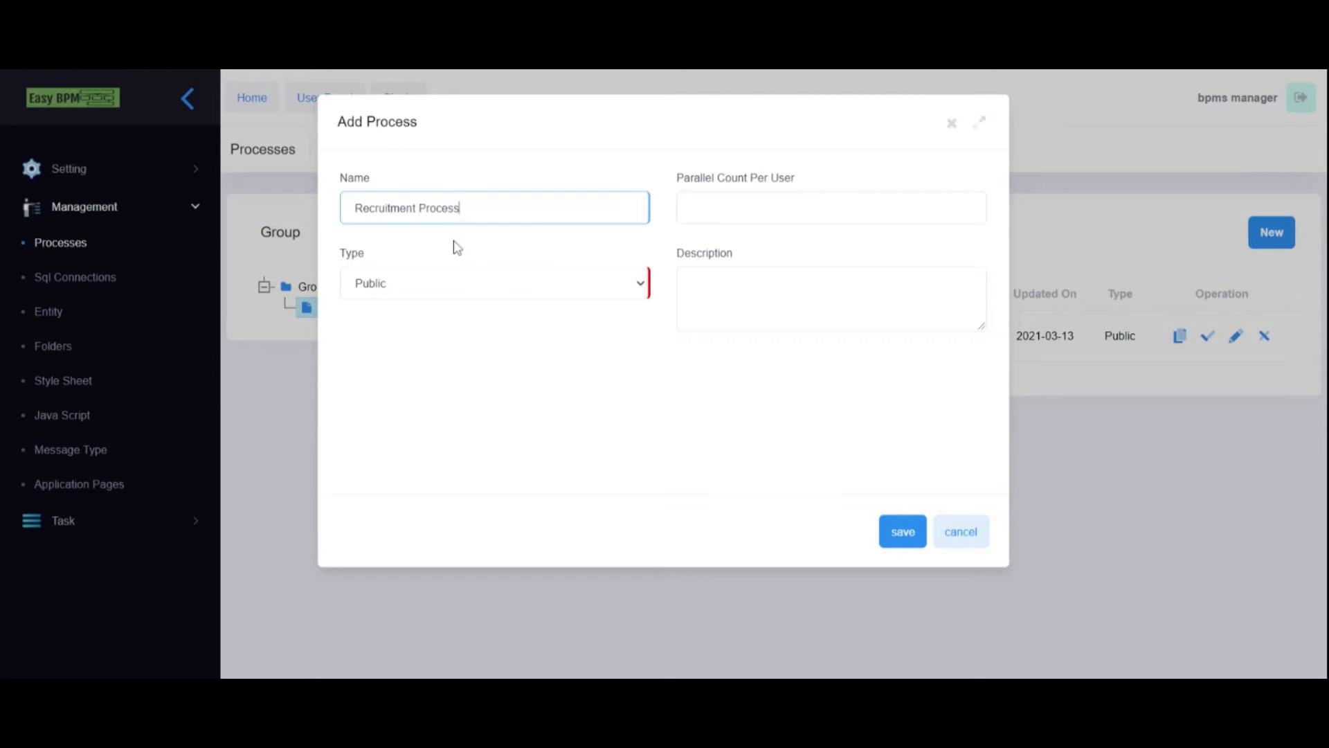
click(434, 286)
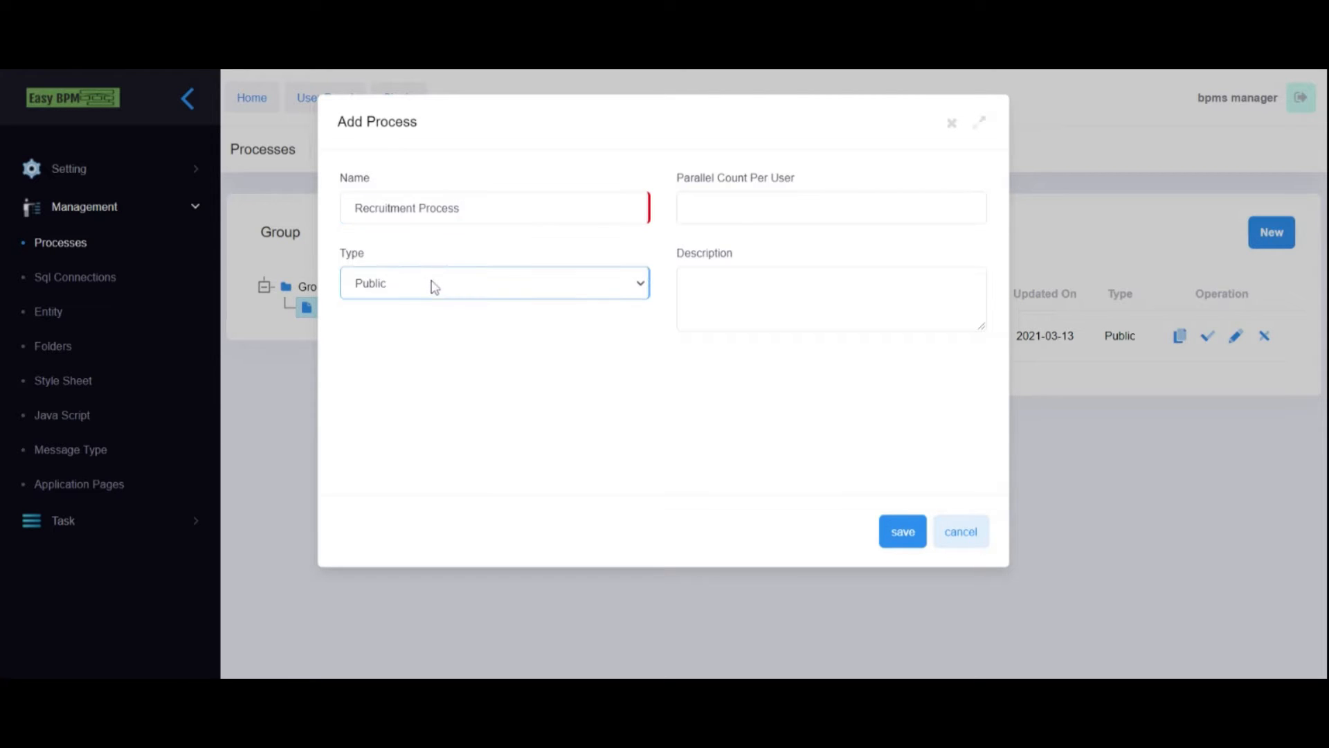
click(436, 261)
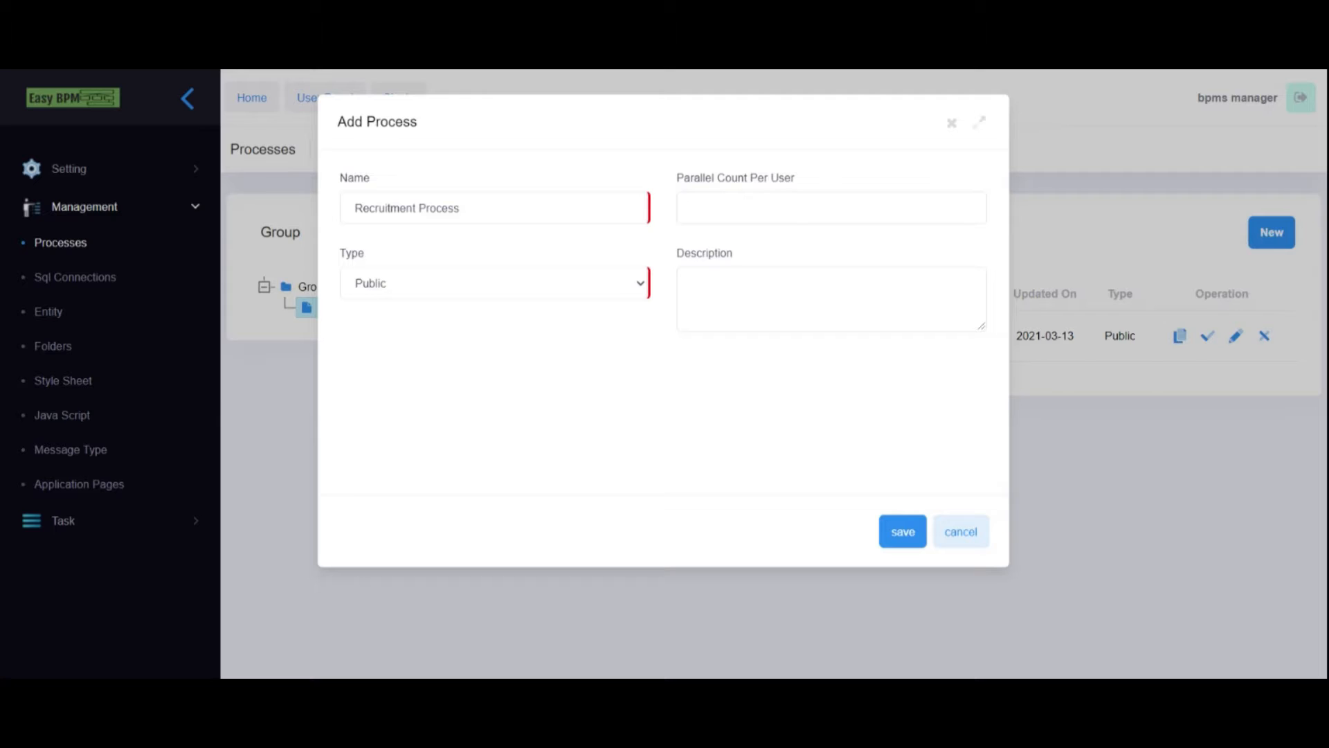
click(734, 208)
click(902, 533)
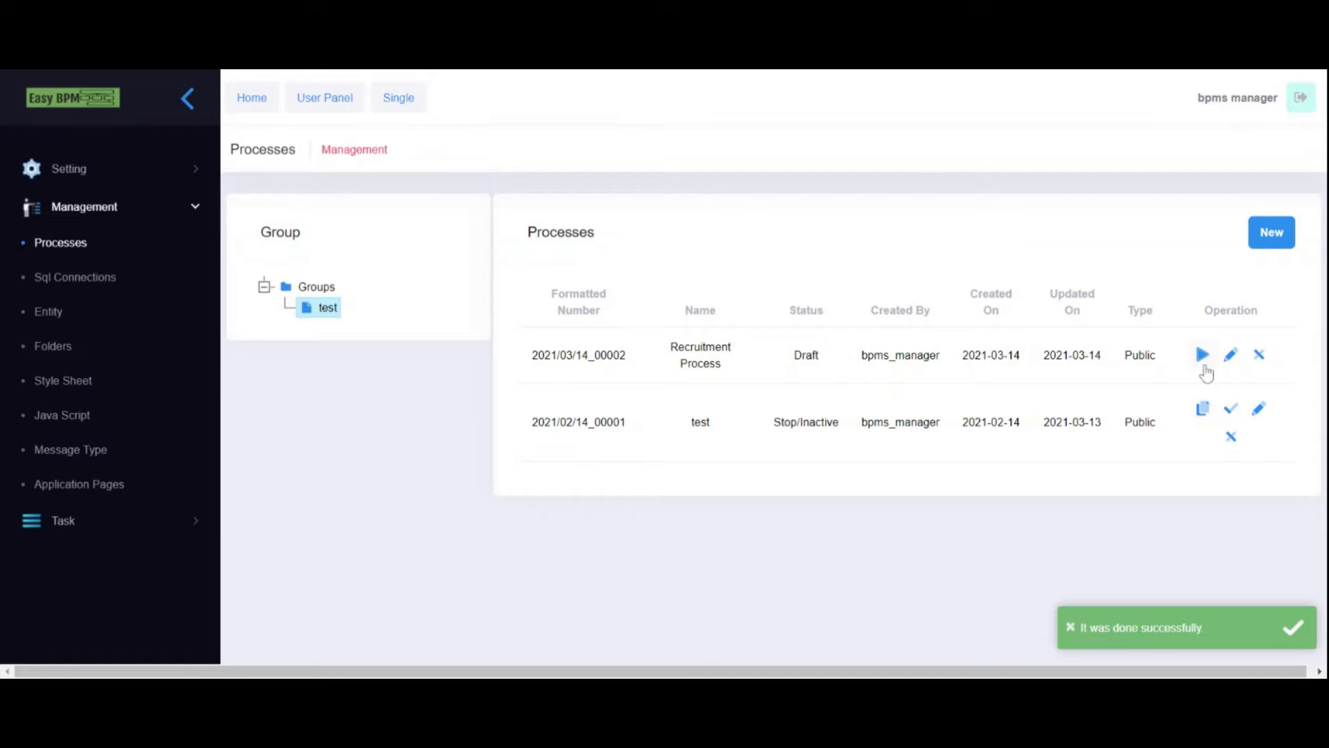
click(1232, 356)
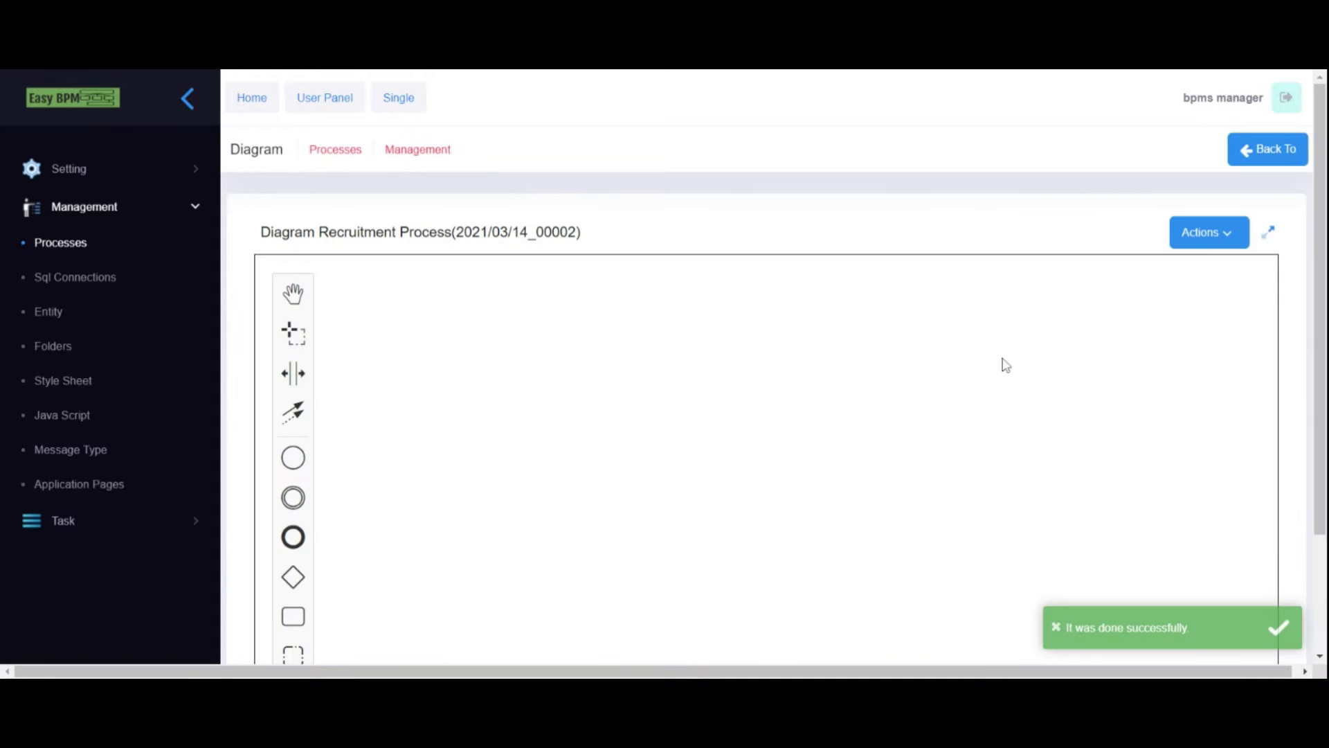
- Place a start event on the canvas and label it start
scroll(487, 175, down, 1)
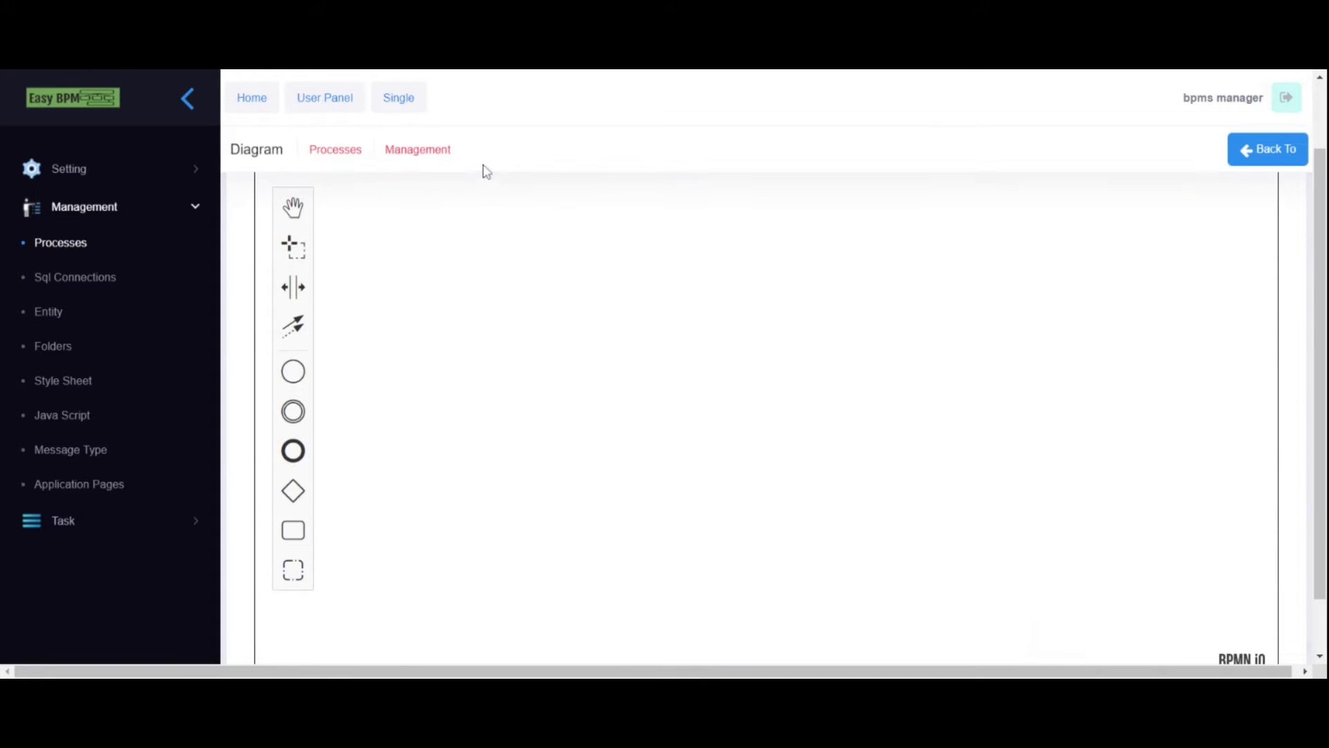
drag(292, 371, 447, 357)
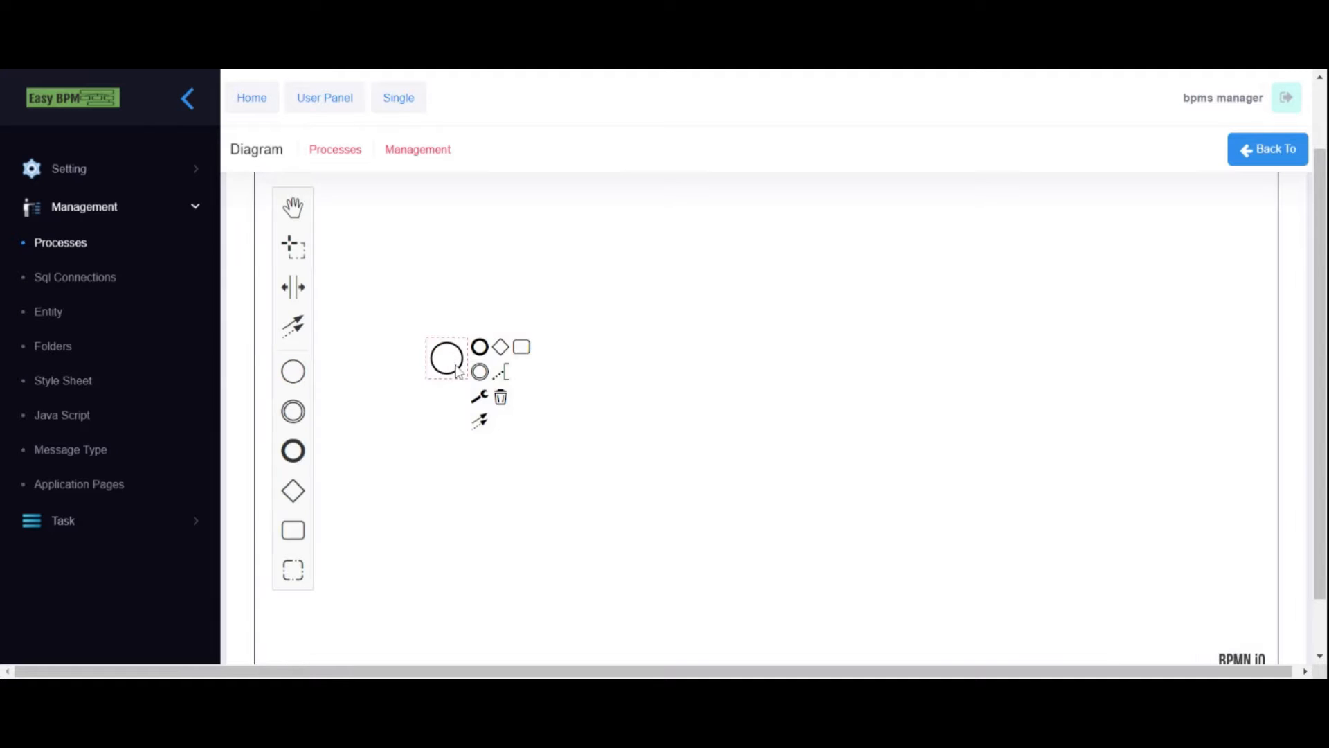
scroll(1319, 415, down, 1)
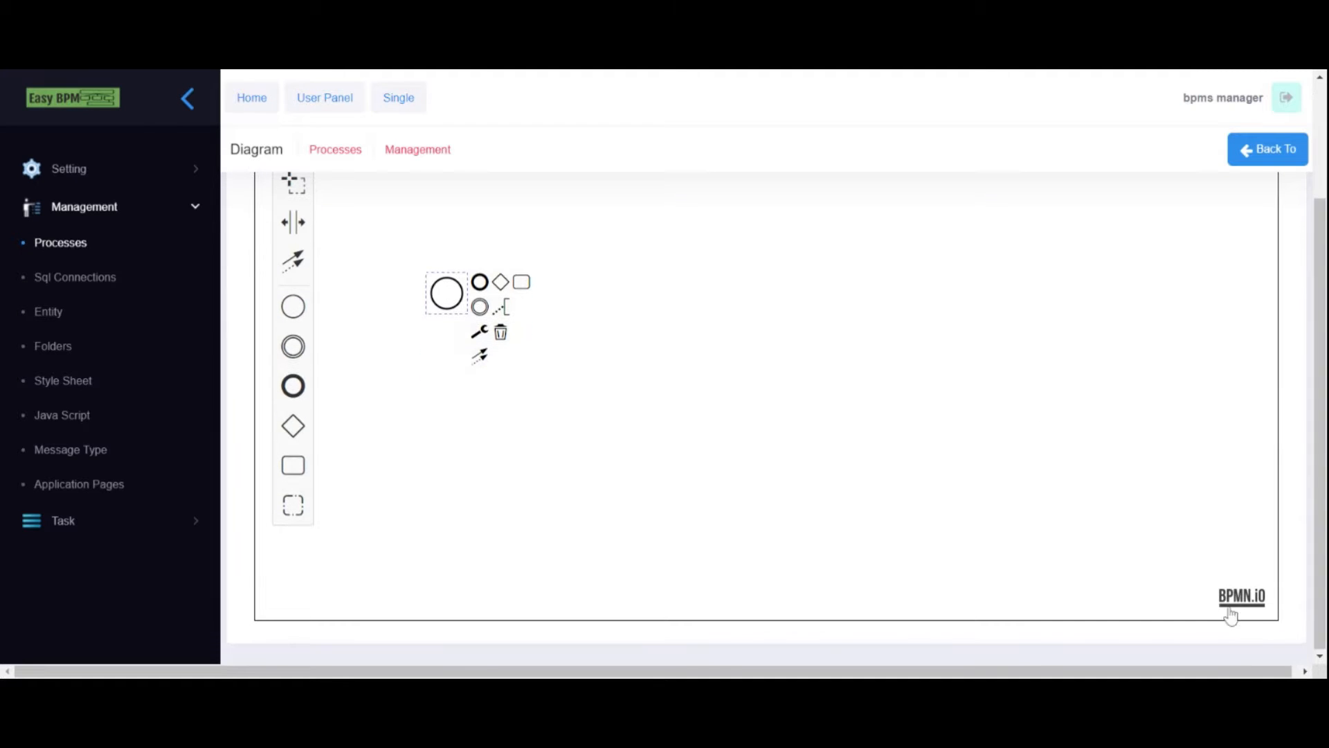
scroll(1032, 505, up, 1)
scroll(1047, 374, up, 2)
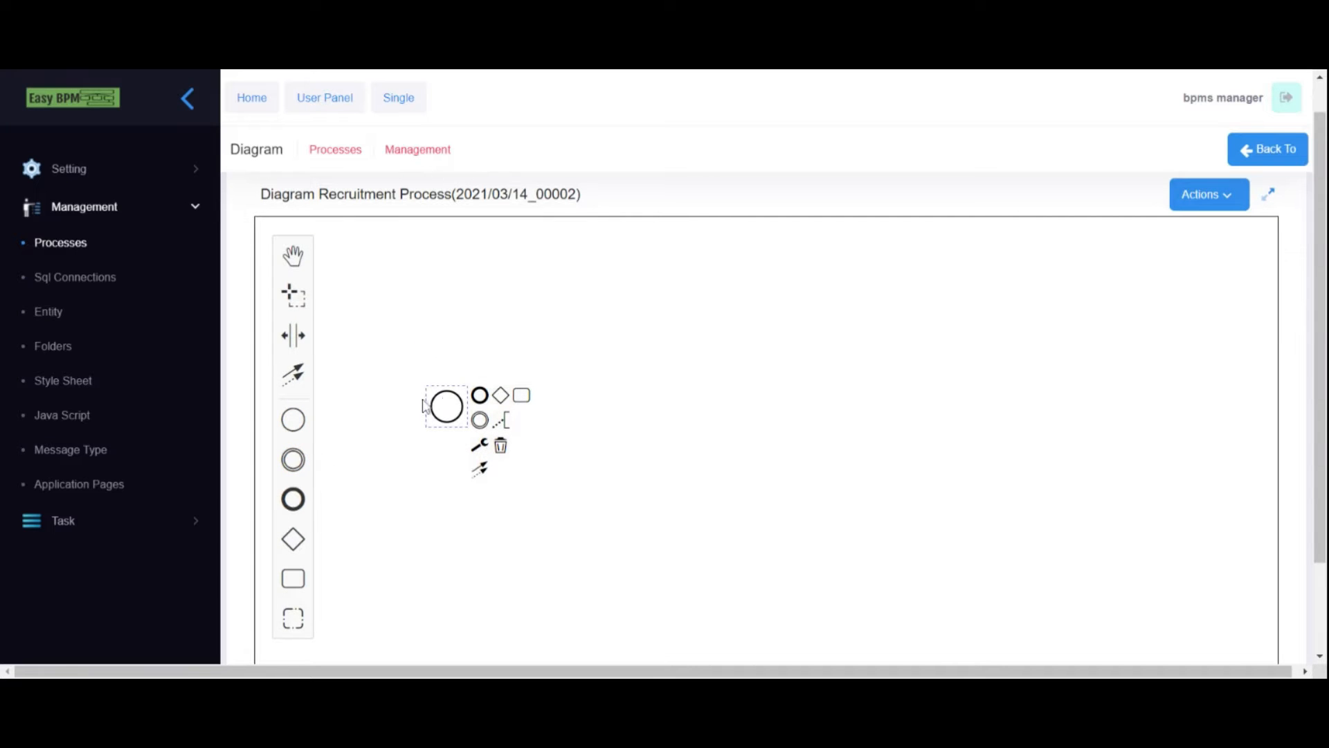
double_click(447, 407)
text(start)
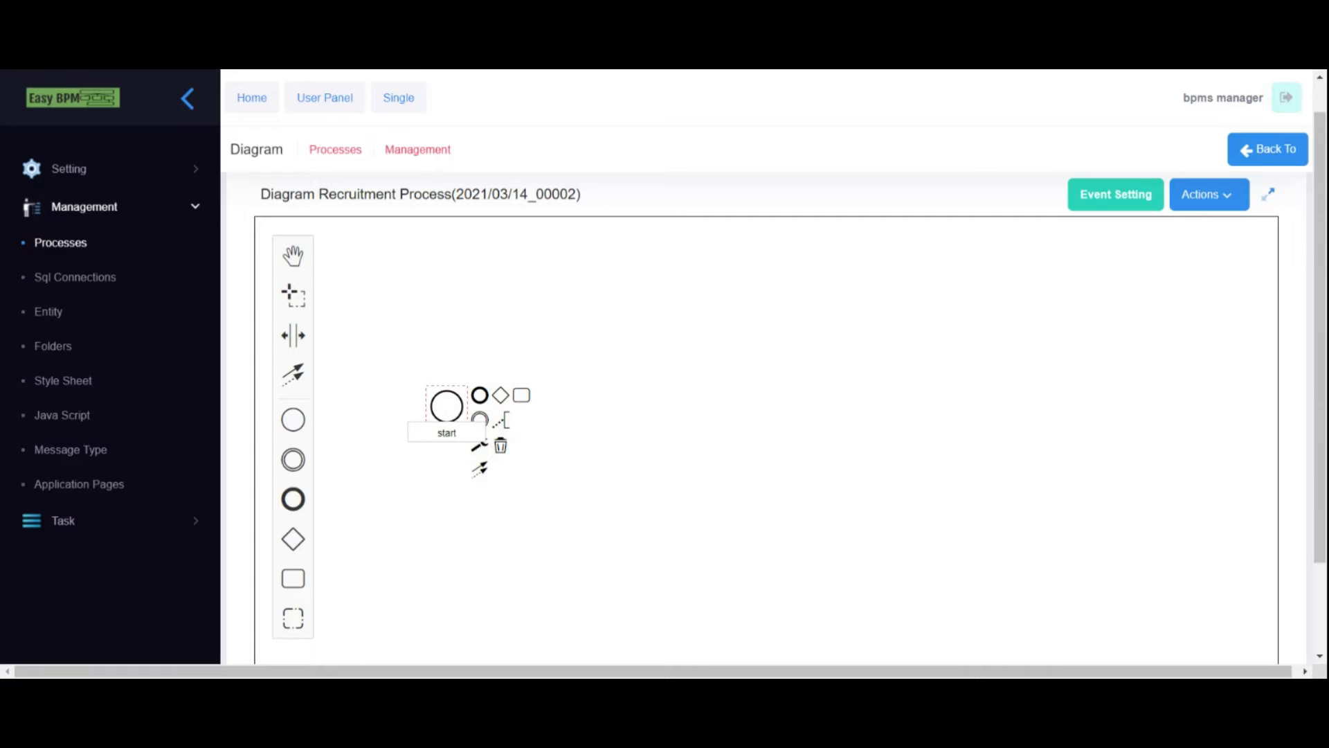
click(424, 320)
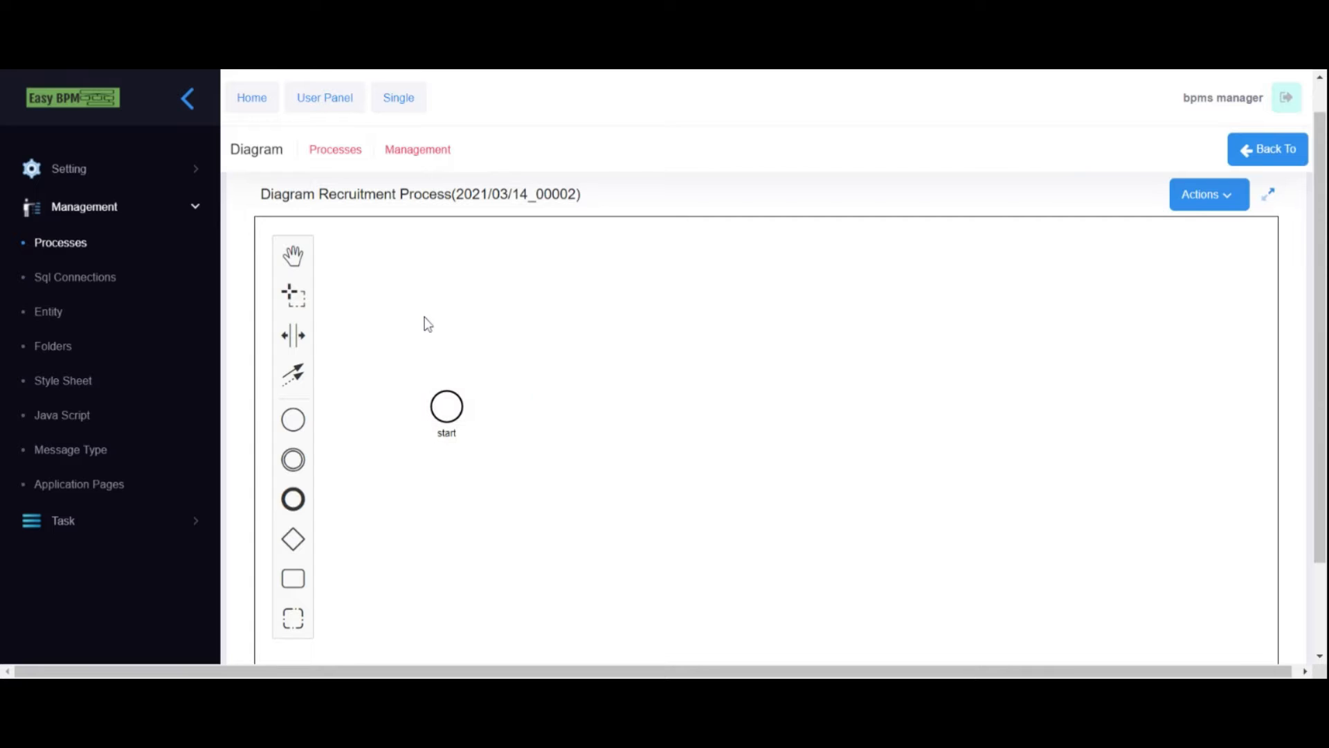
- Append two connected tasks after the start event
click(454, 413)
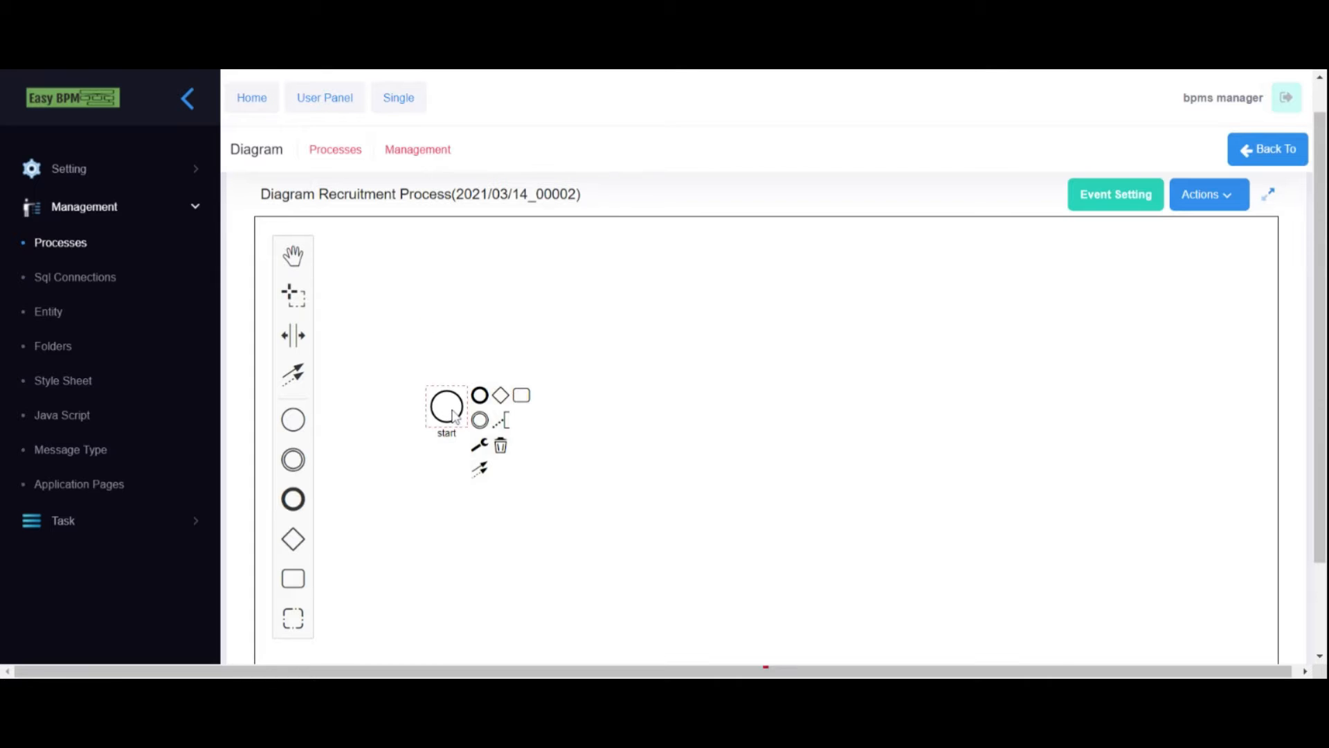
click(521, 394)
click(568, 484)
click(570, 413)
click(654, 378)
- Change the first task's type to User Task
click(542, 397)
click(611, 426)
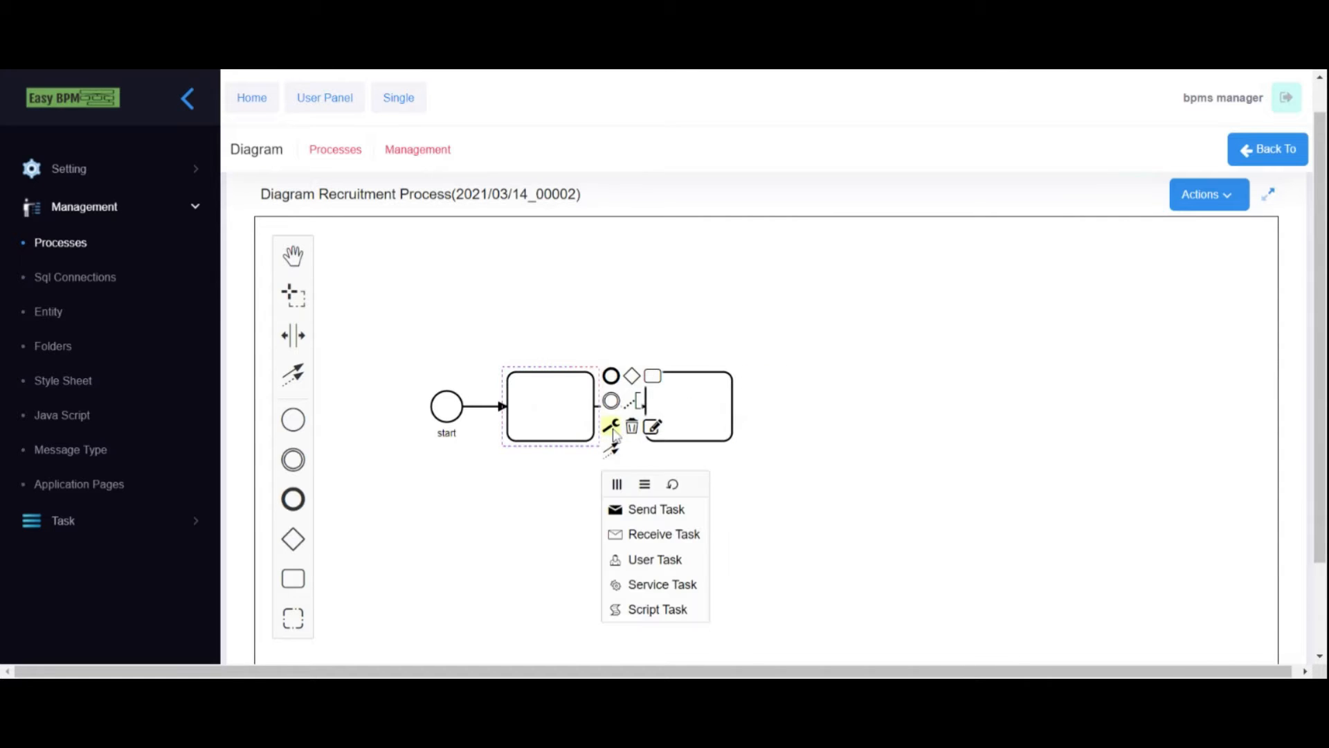
click(653, 558)
click(611, 425)
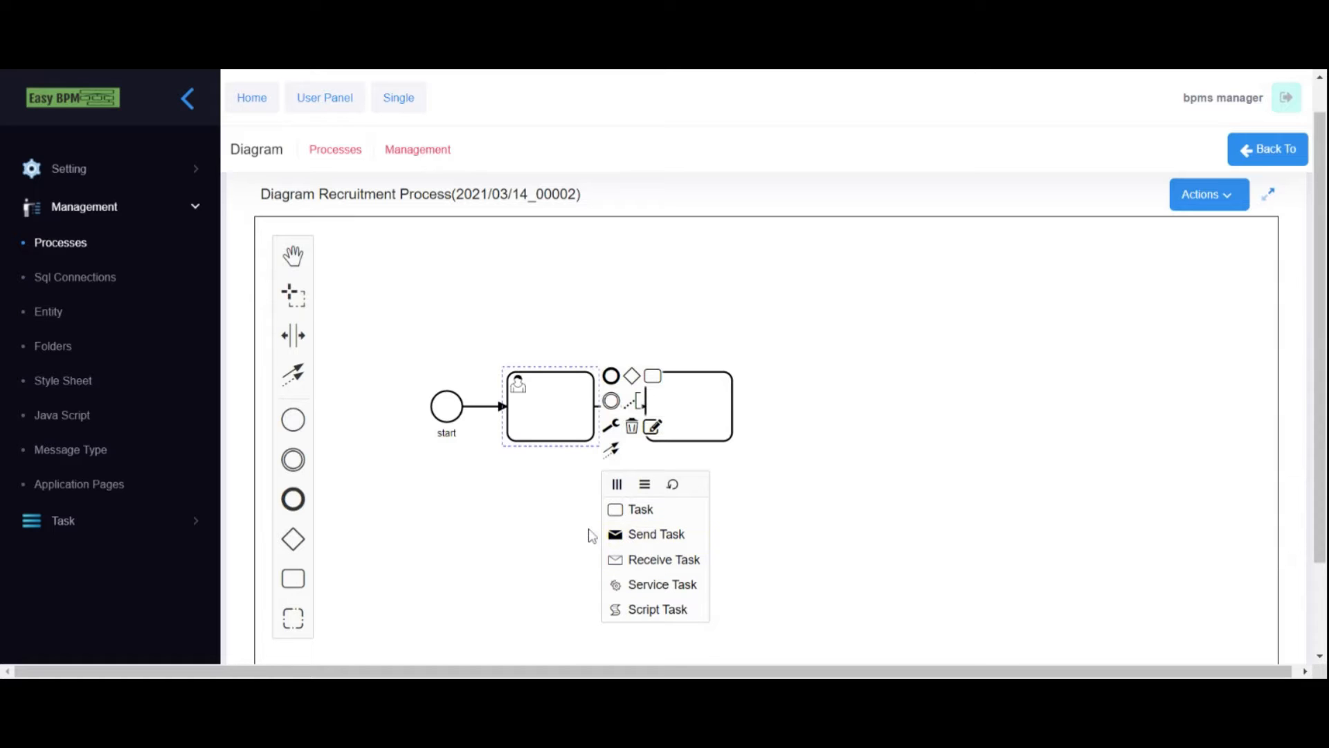
click(540, 430)
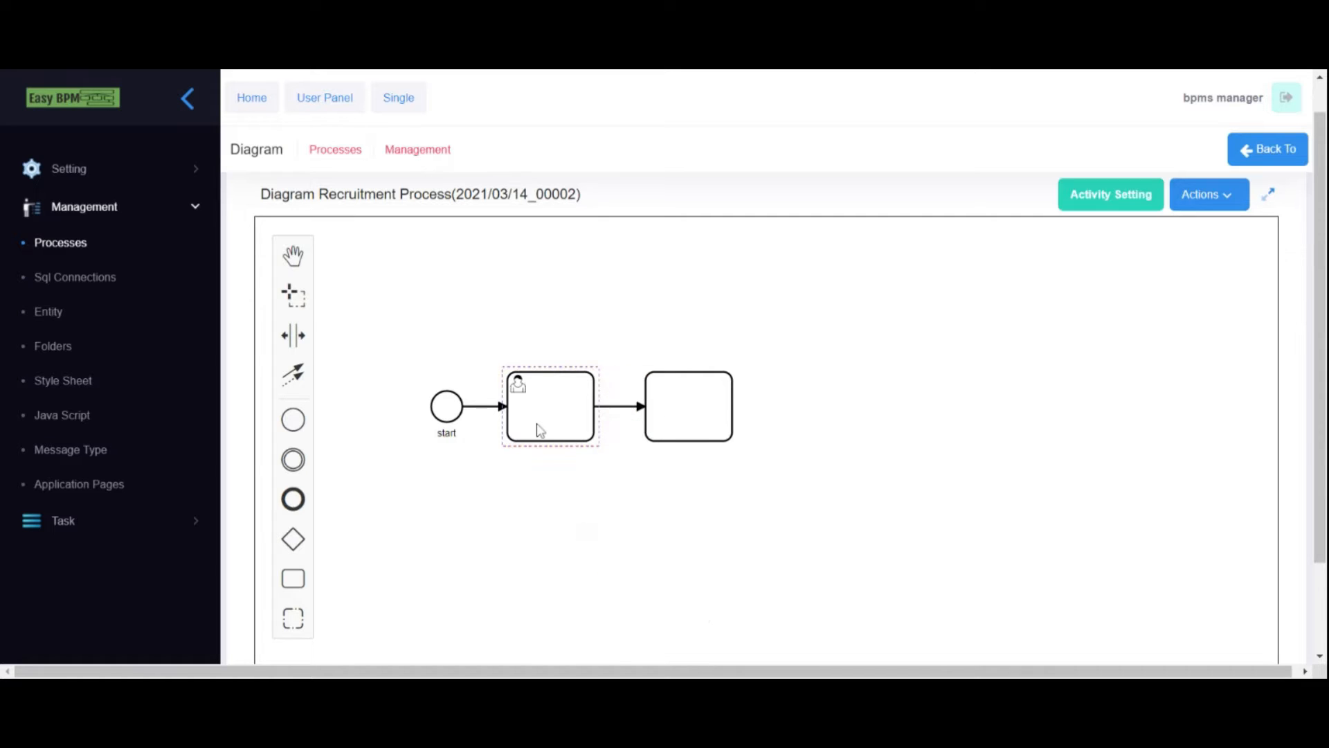
click(549, 425)
- Change the second task to a User Task and shift the diagram down-left
click(700, 420)
click(749, 426)
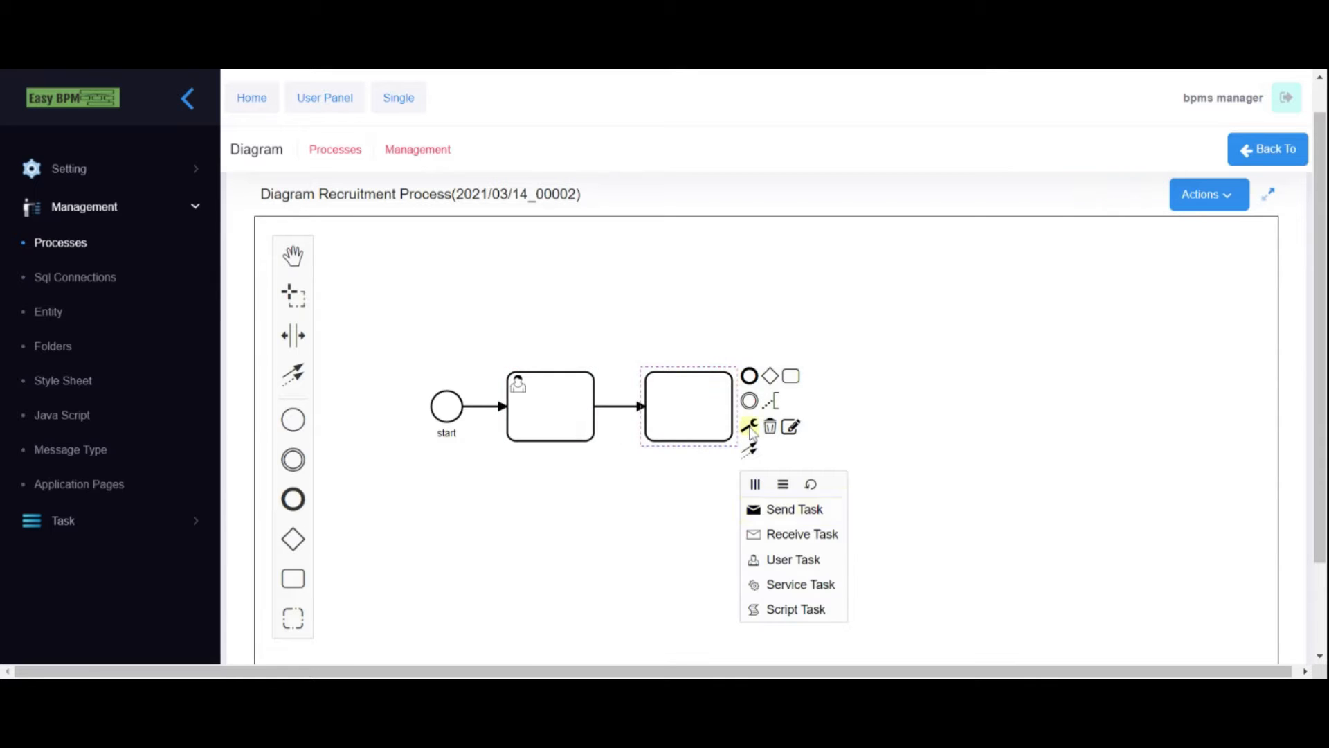
click(780, 560)
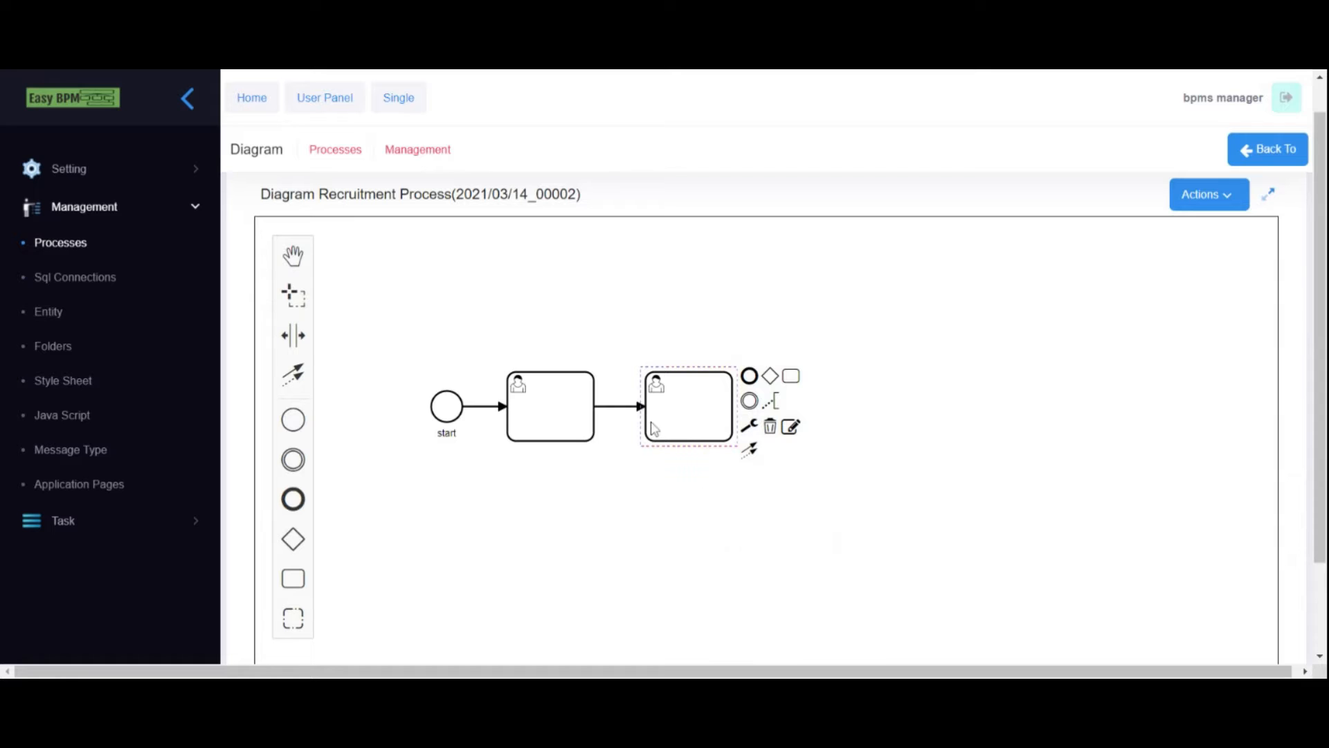
click(630, 538)
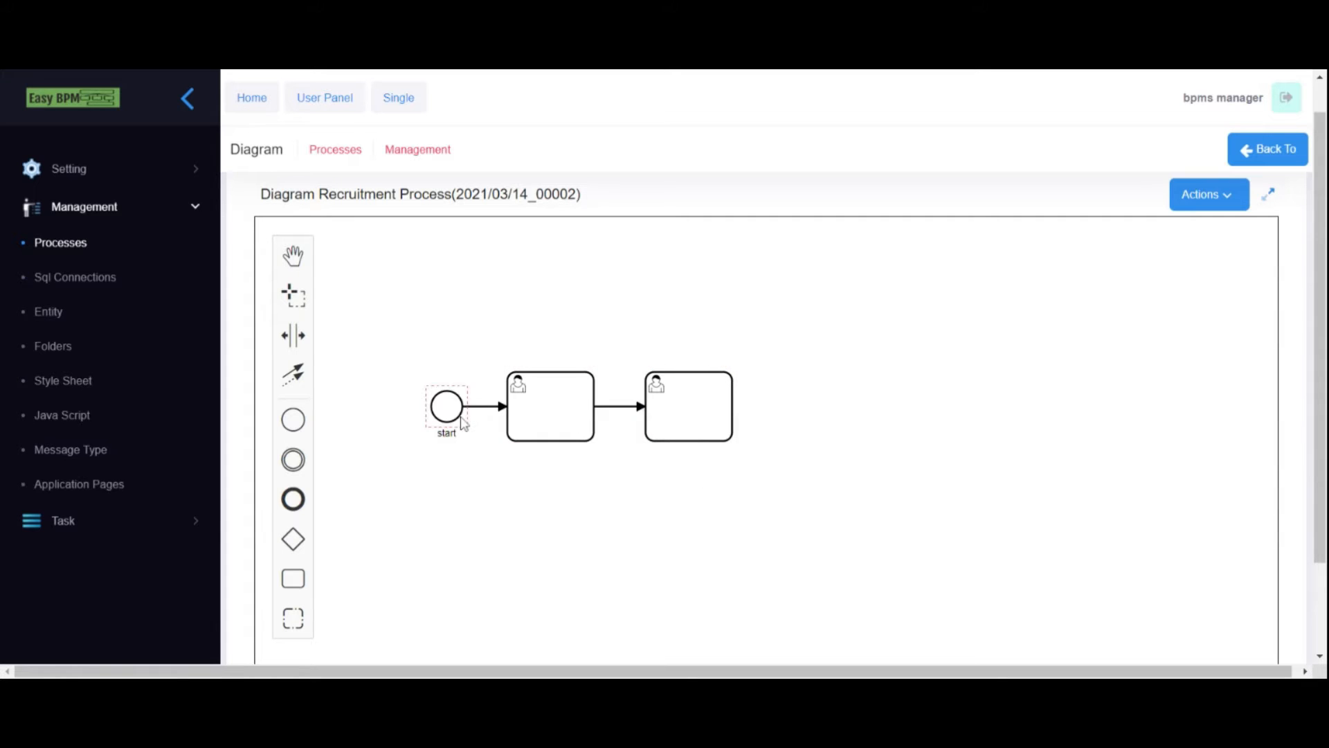
click(542, 416)
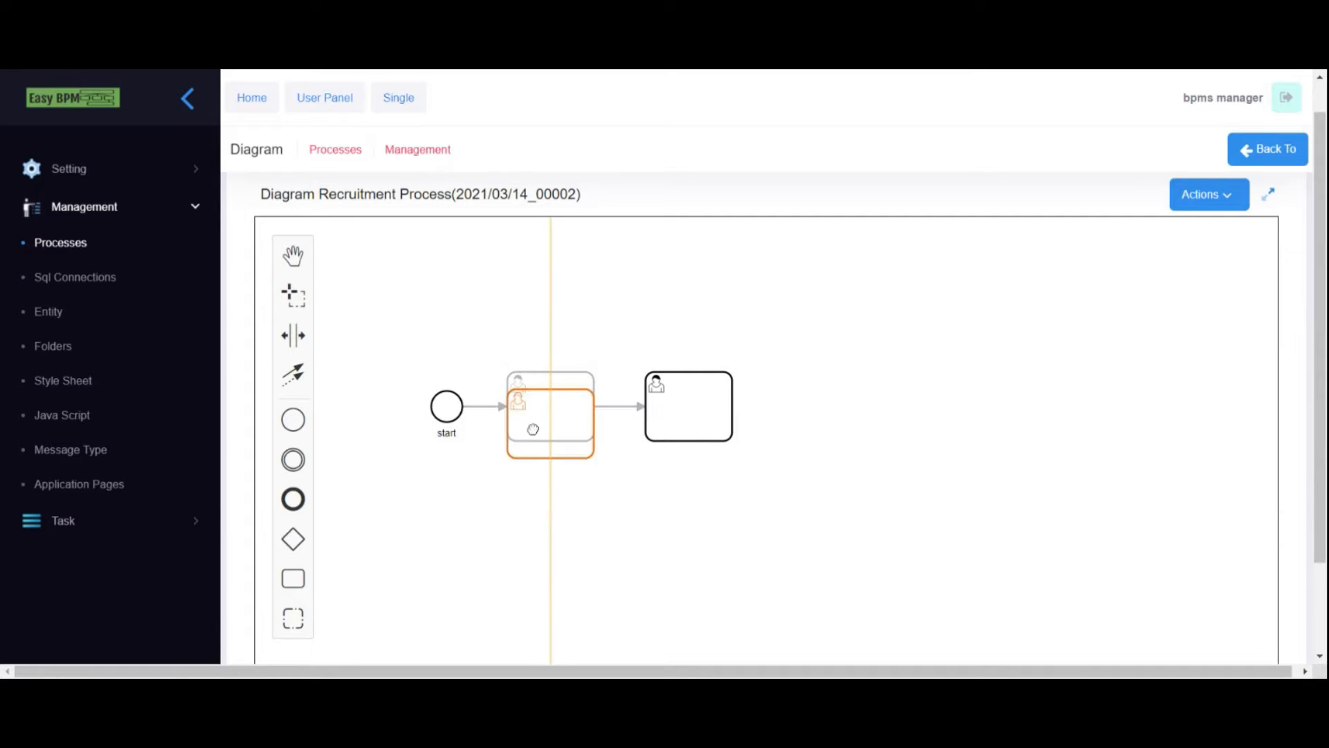
drag(488, 399, 469, 454)
click(670, 467)
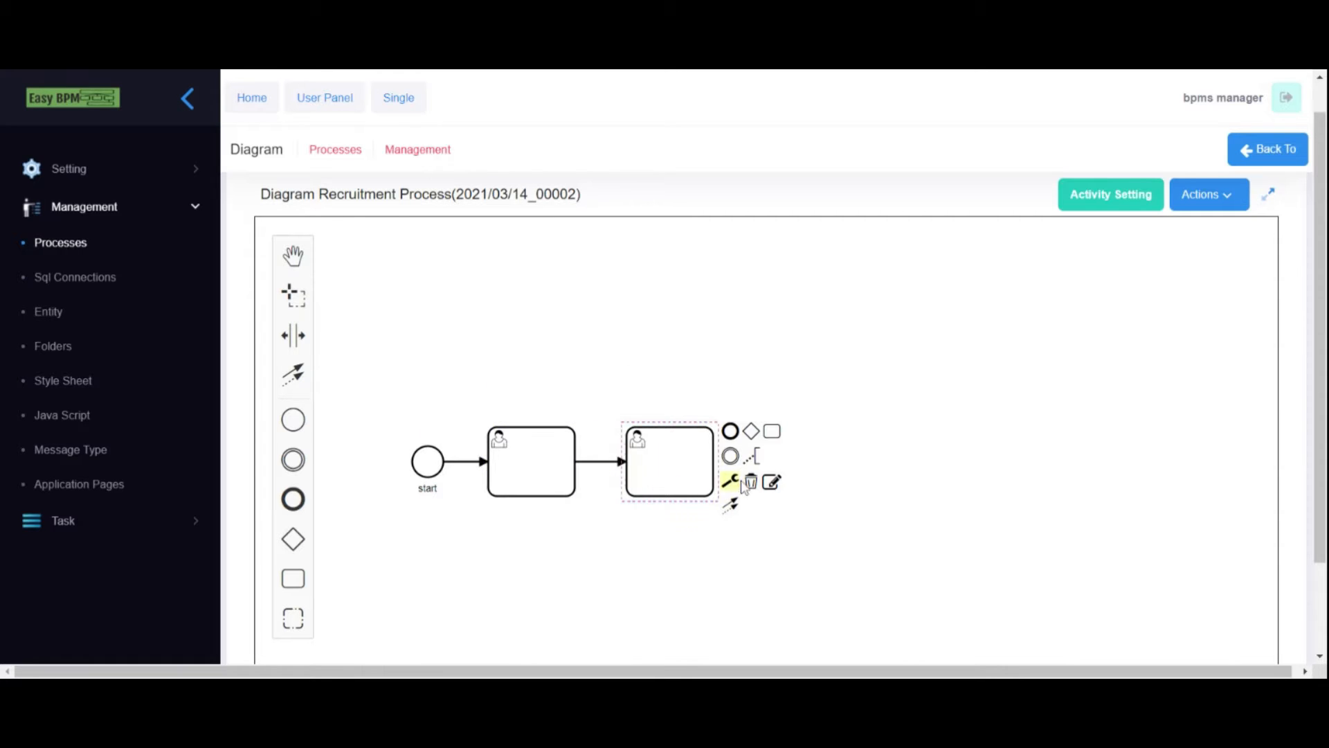
- Label the tasks 'Add Request' and 'Chech Request & Set Appointment'
double_click(525, 455)
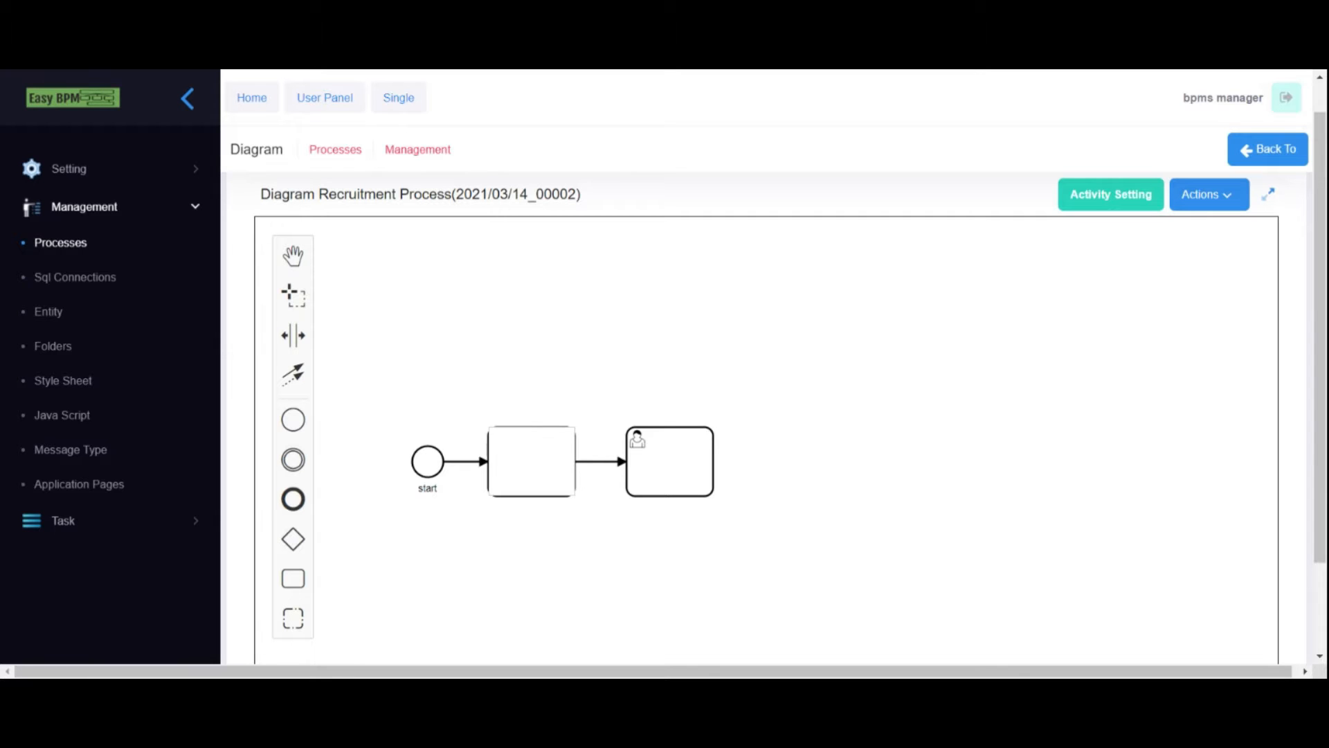
text(Add Request)
click(671, 457)
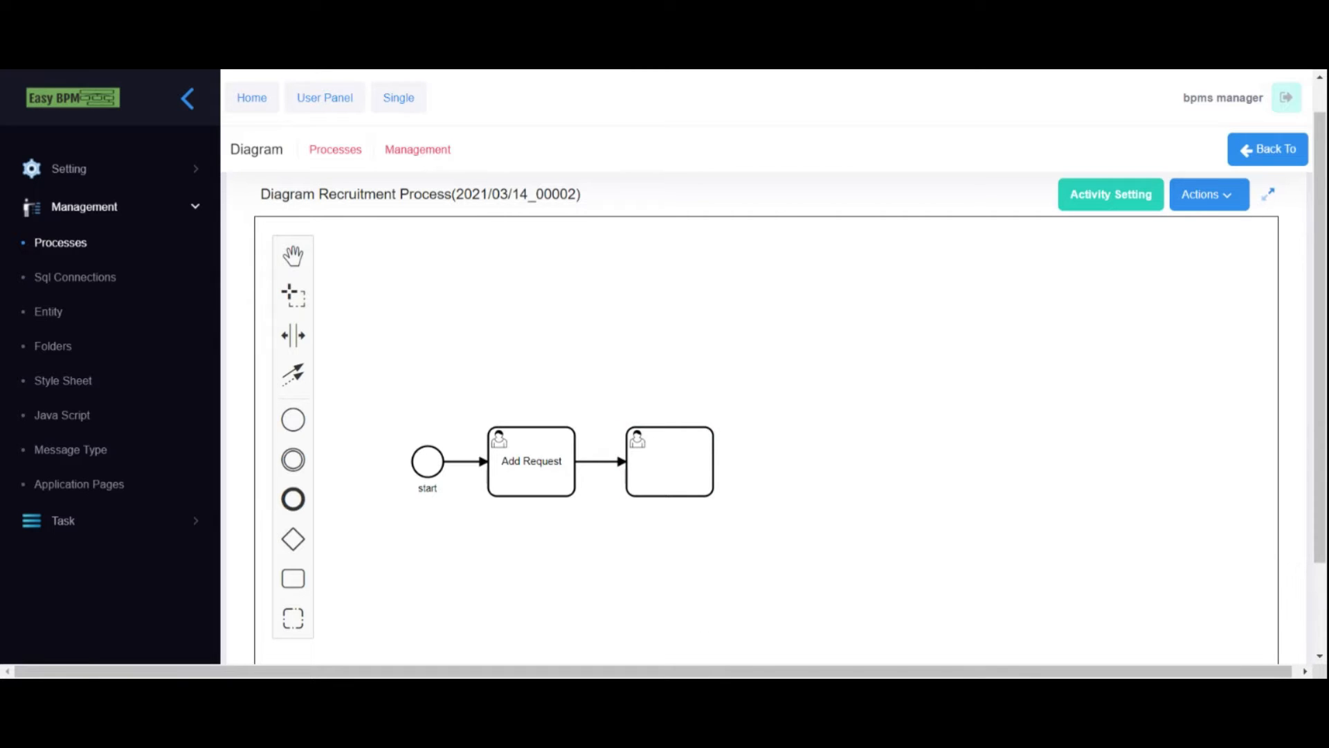
double_click(649, 462)
text(Chech Request & Set Appointment)
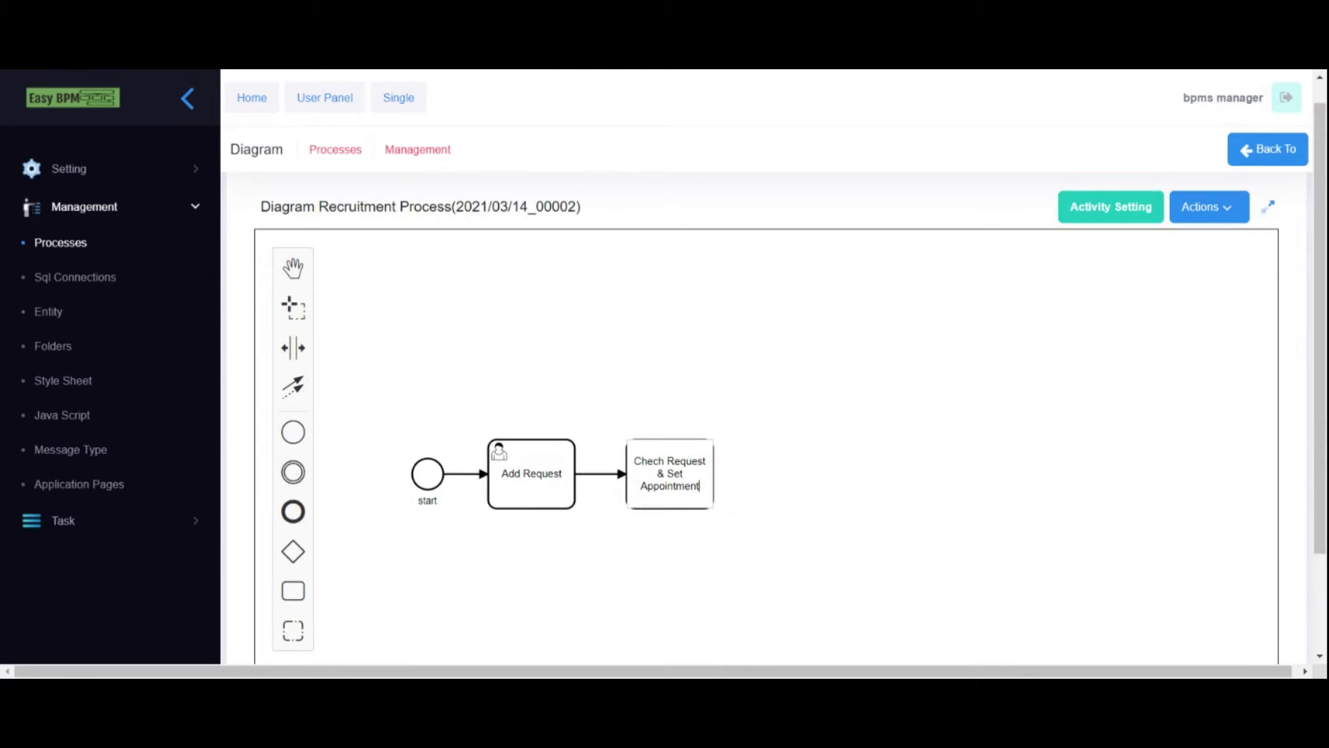
click(704, 423)
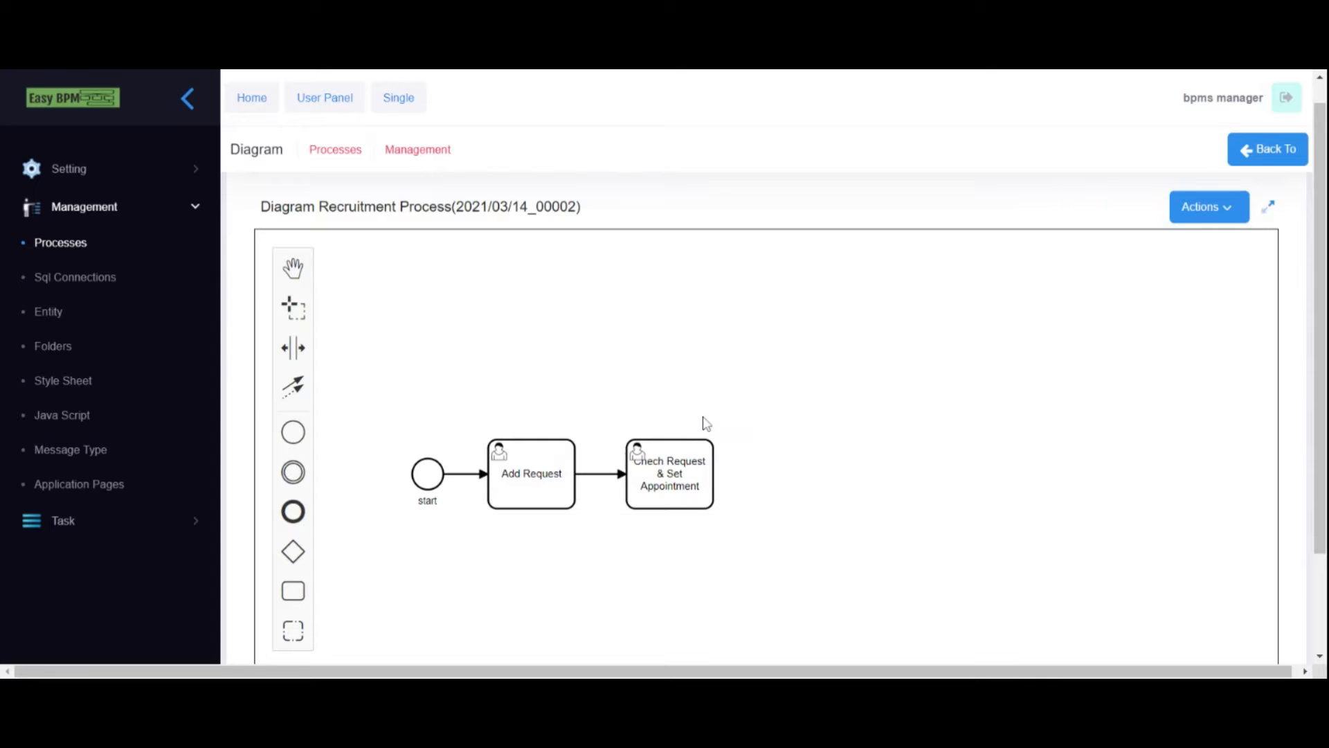
- Append an exclusive gateway after the second task with an intermediate event above it
click(689, 478)
click(752, 446)
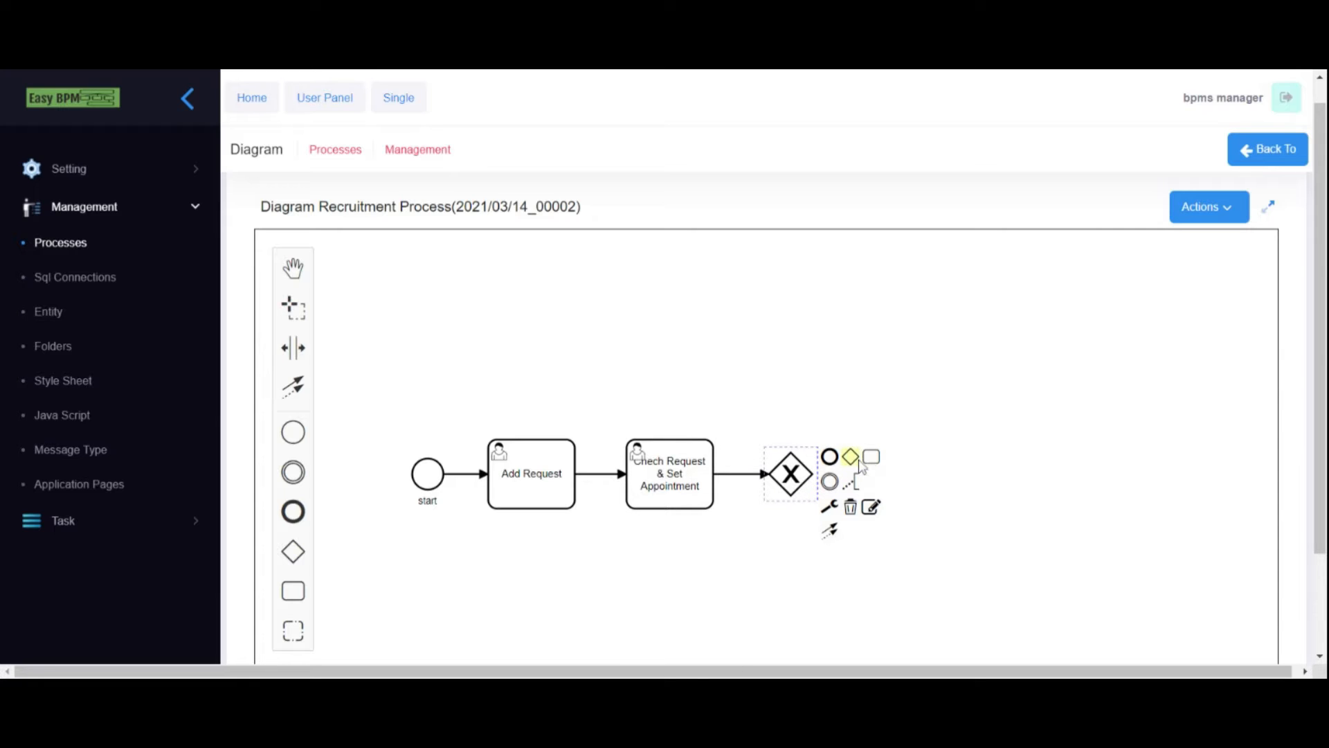
click(829, 481)
drag(886, 475, 791, 396)
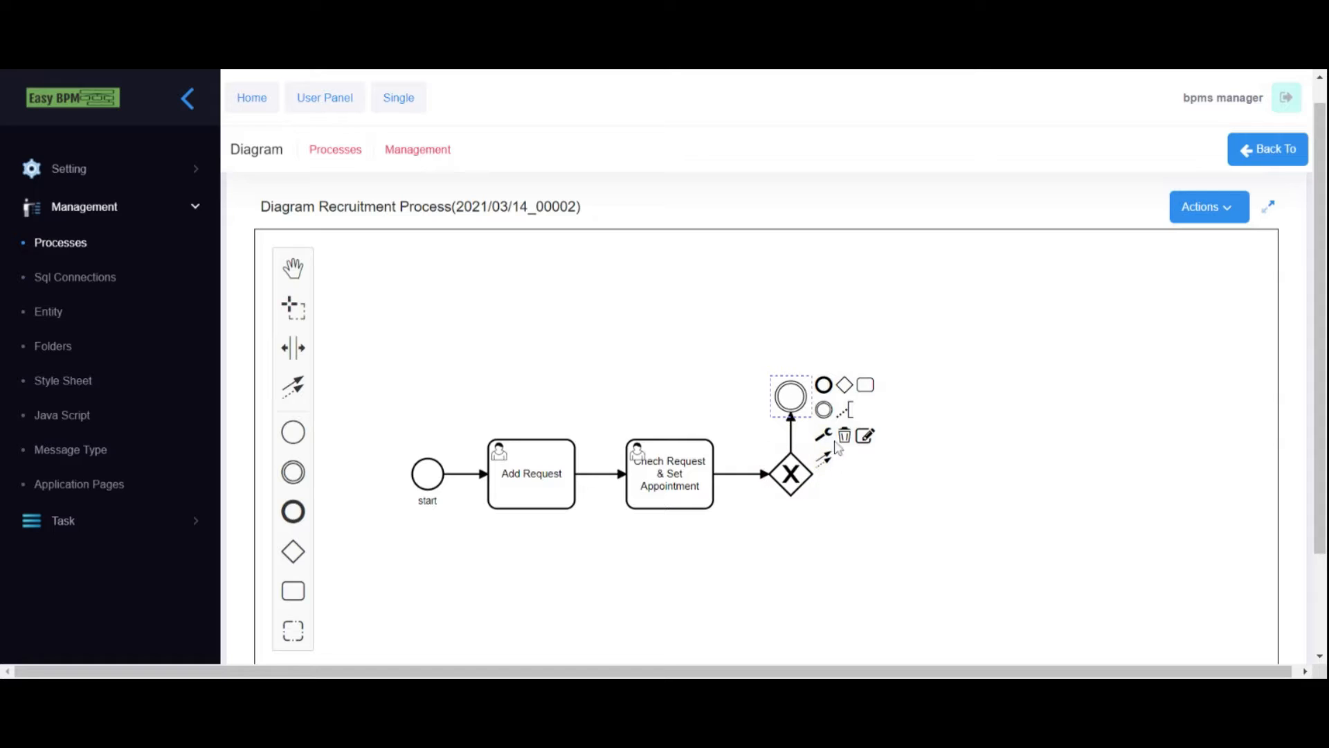
click(823, 385)
click(922, 385)
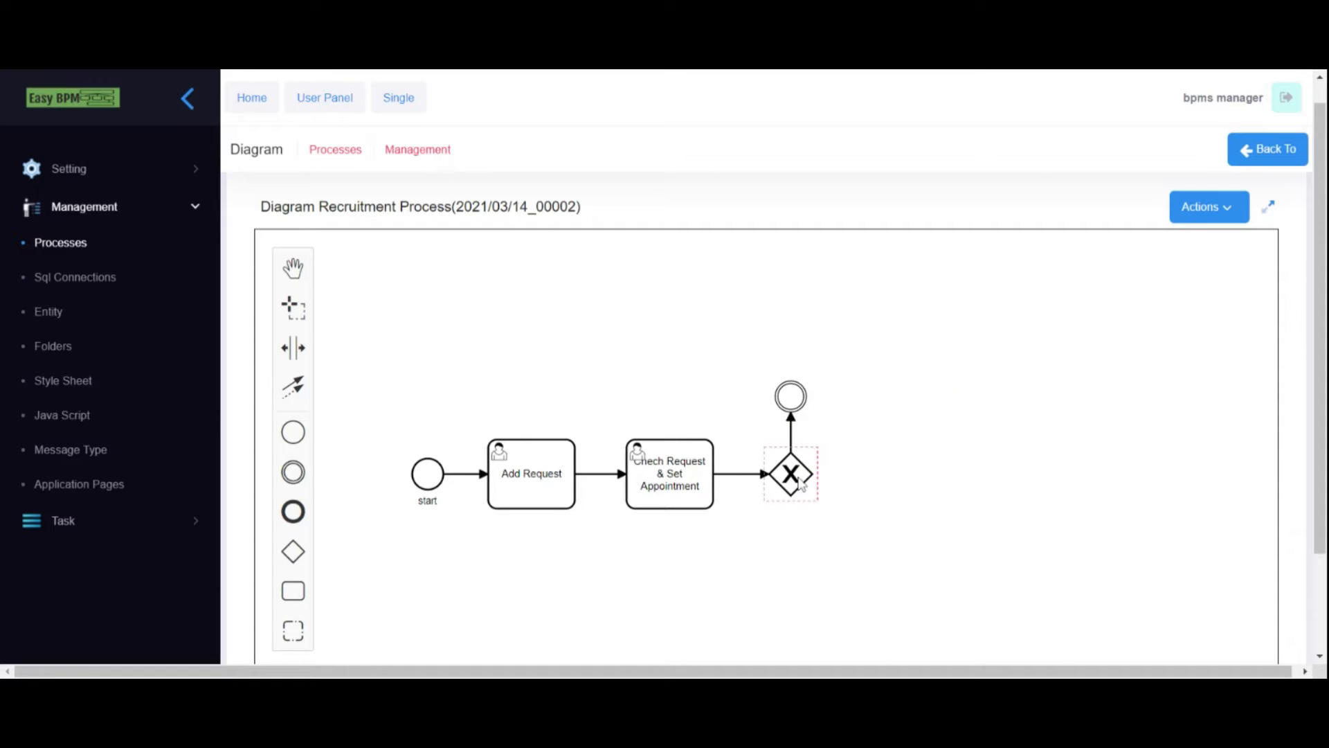
- Add an end event to the right of the gateway and align the gateway
click(803, 475)
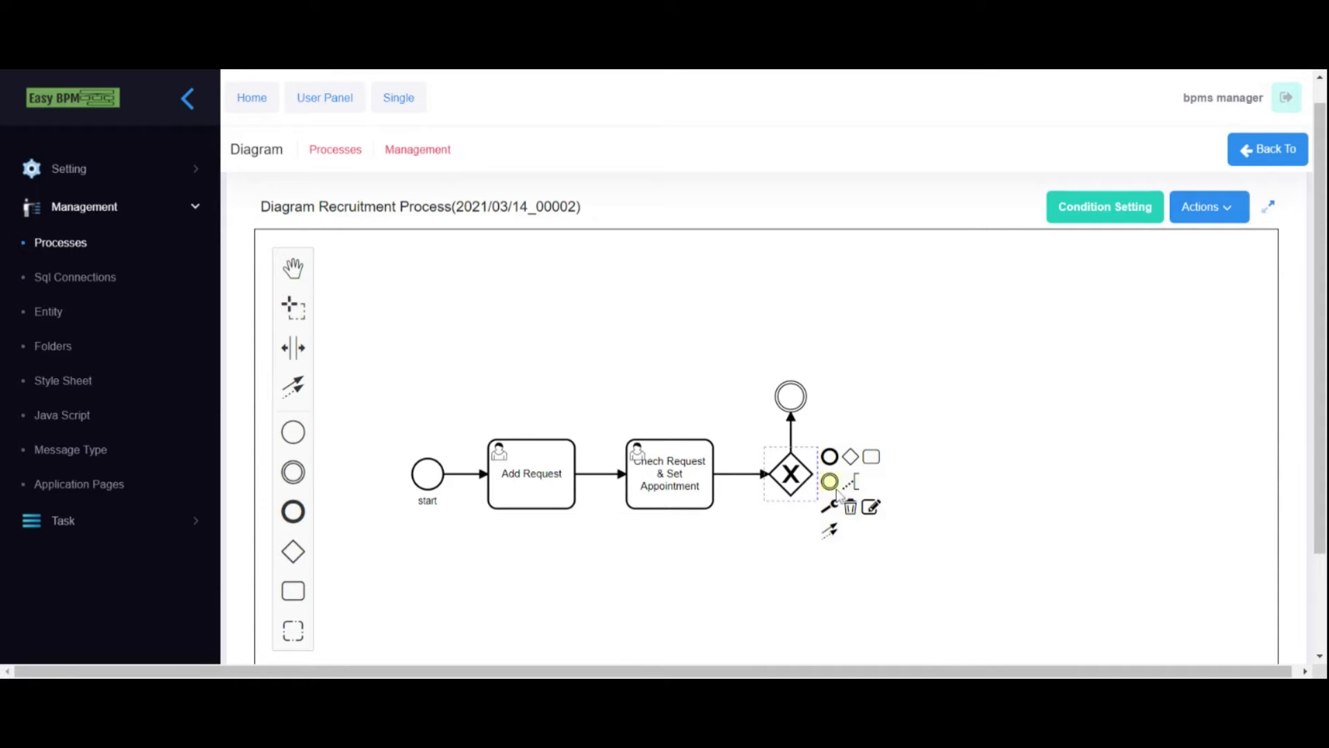
click(829, 457)
drag(884, 475, 994, 476)
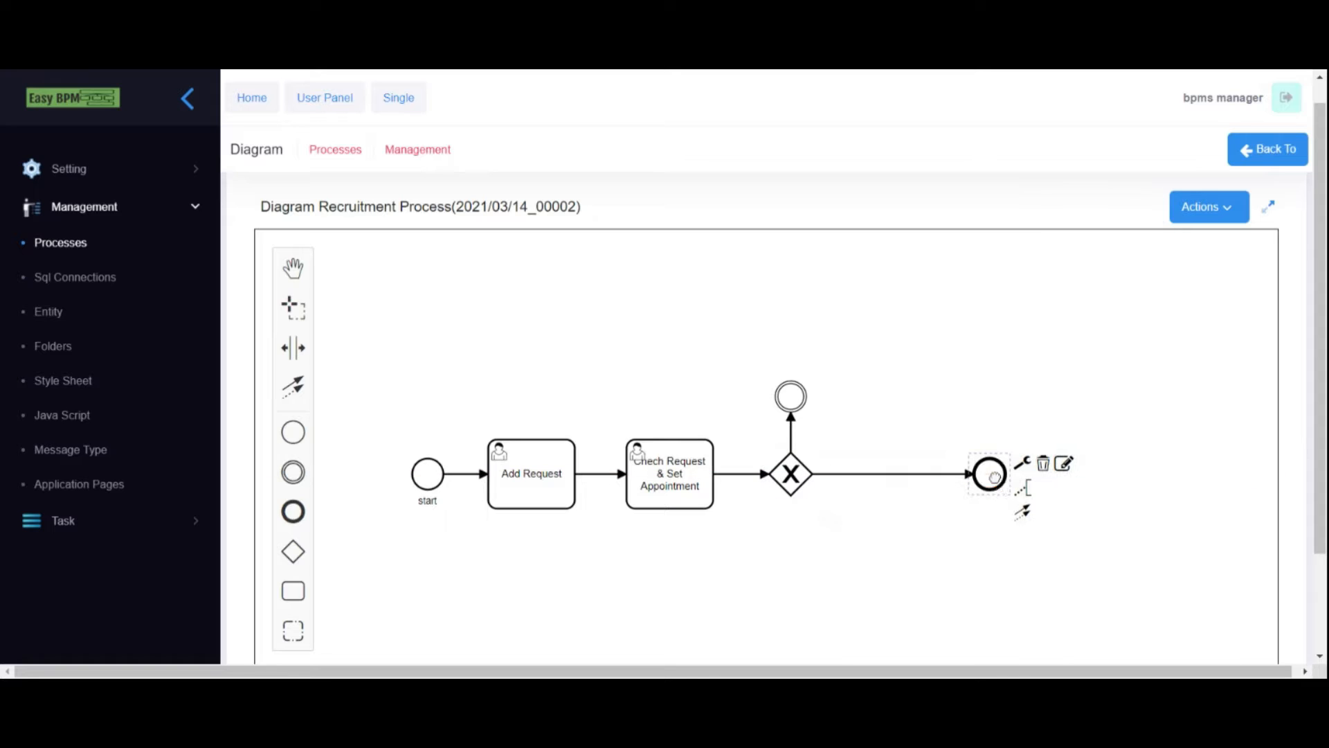
click(794, 475)
drag(795, 475, 796, 478)
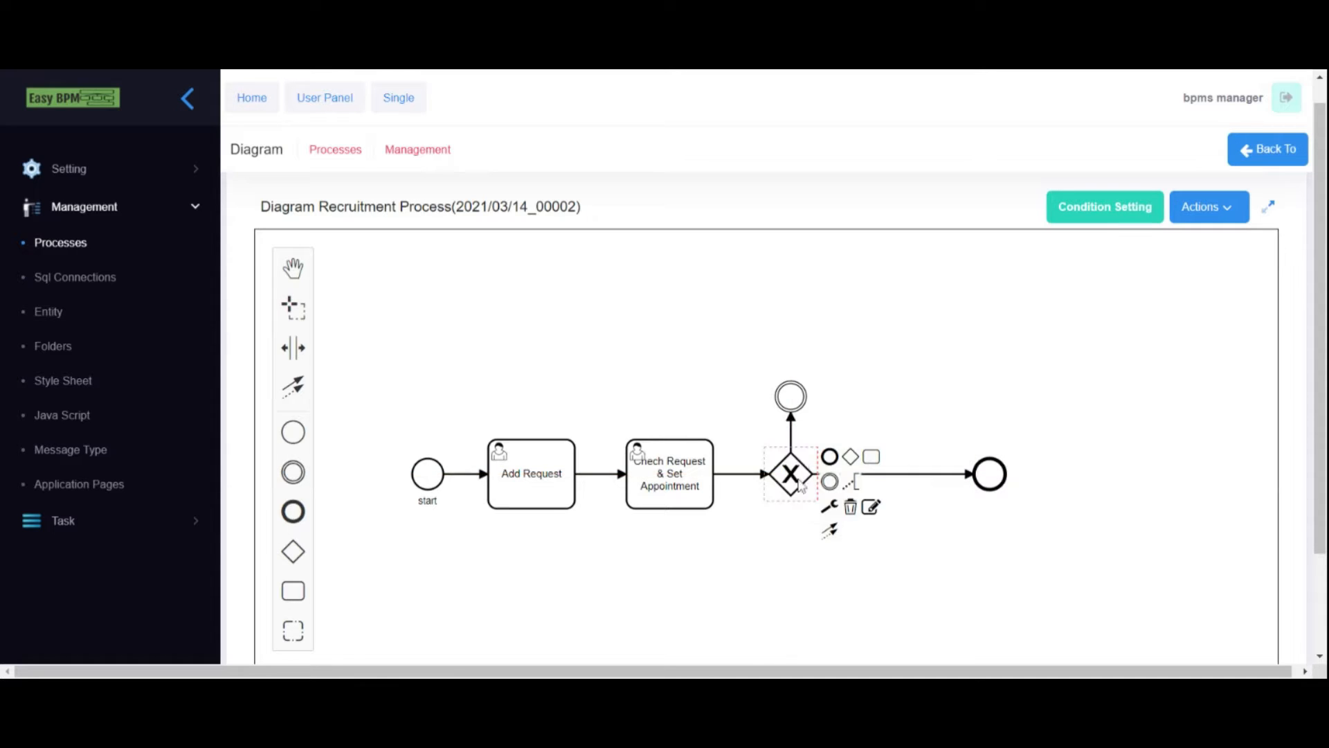
click(792, 404)
- Name the intermediate event above the gateway 'Email'
click(794, 485)
click(841, 612)
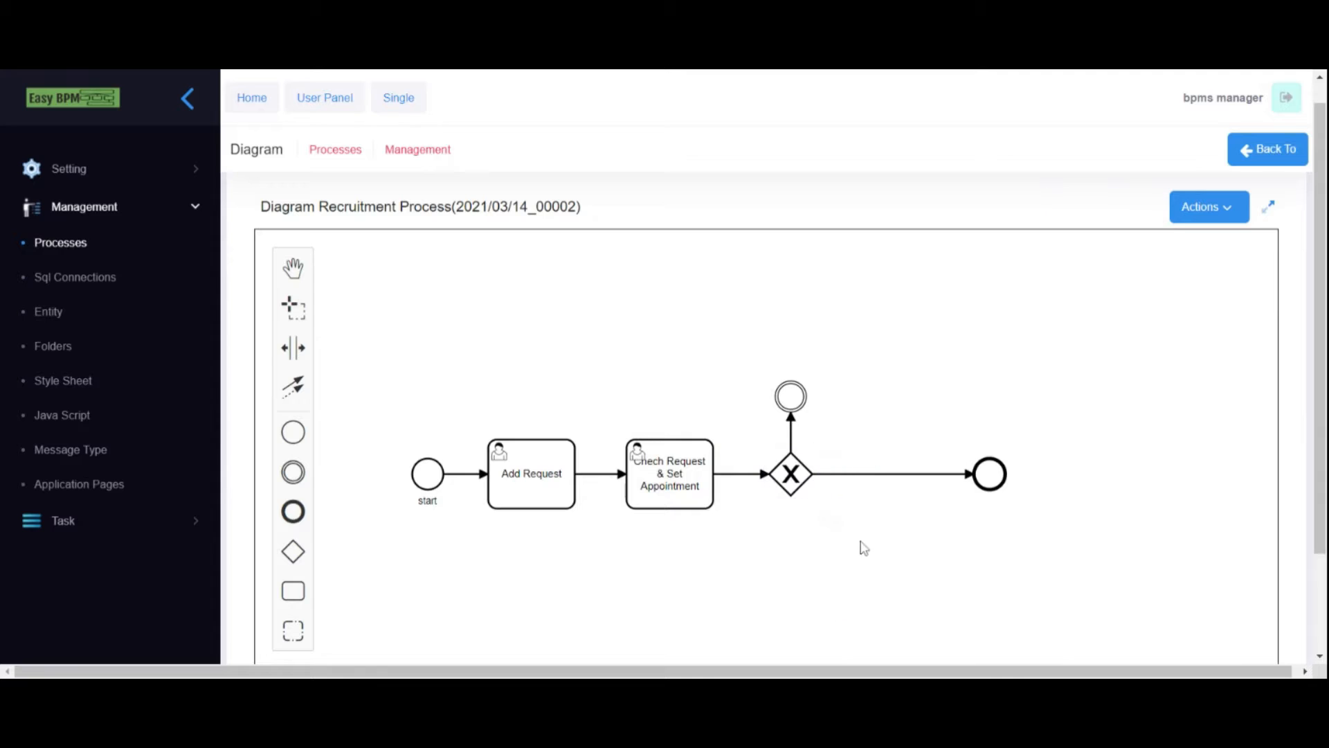
click(796, 468)
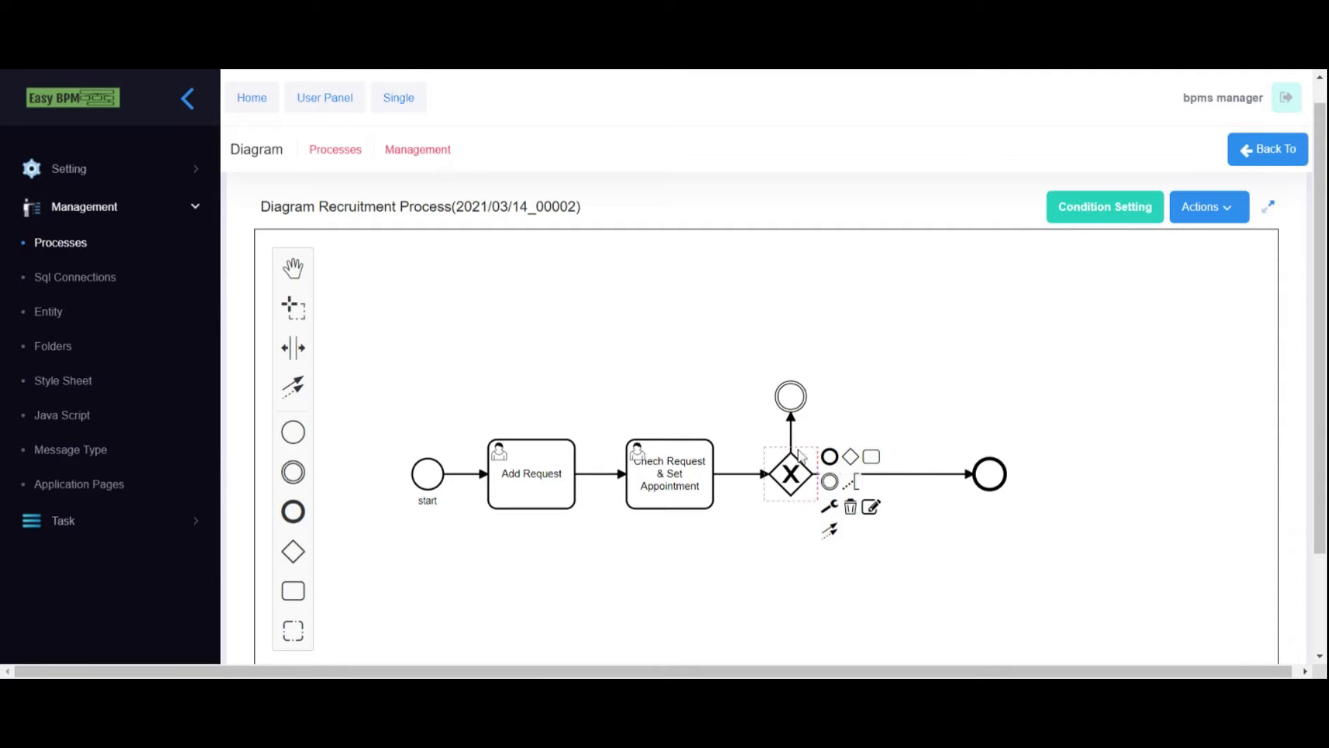
click(809, 444)
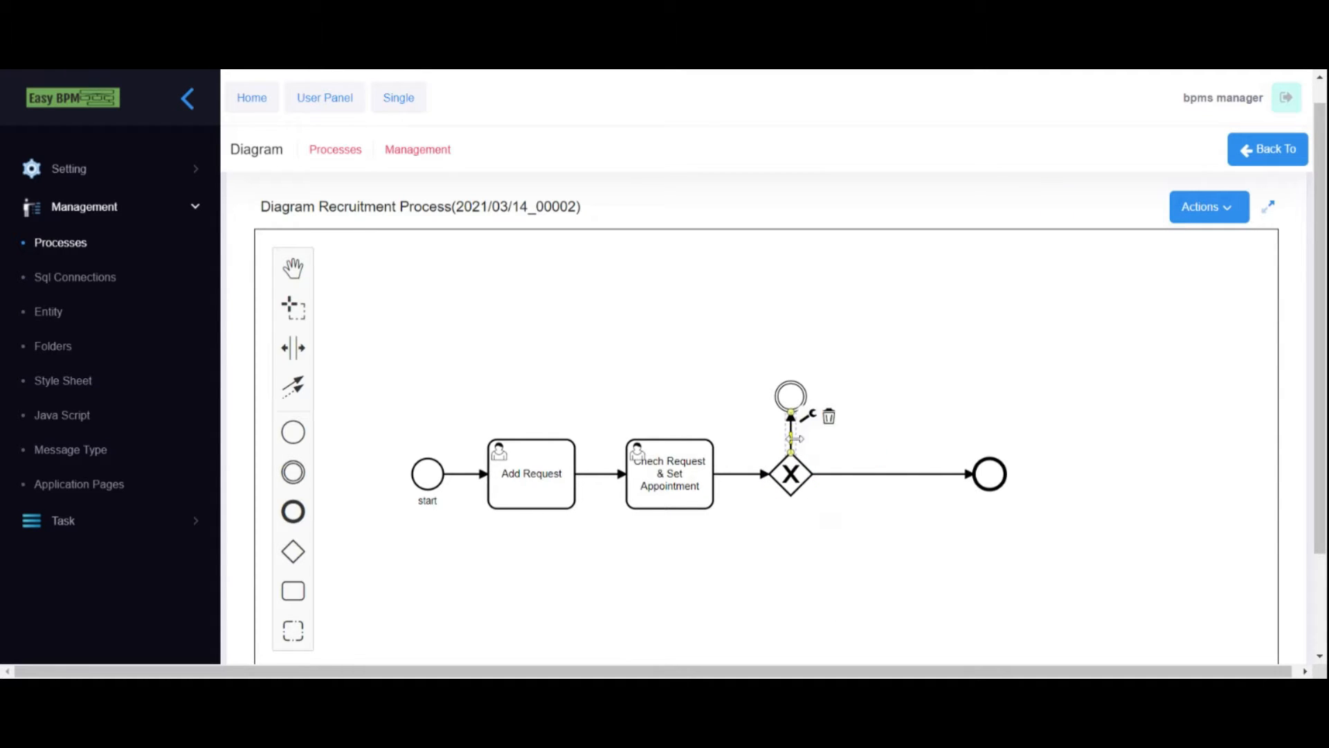
click(795, 398)
double_click(796, 400)
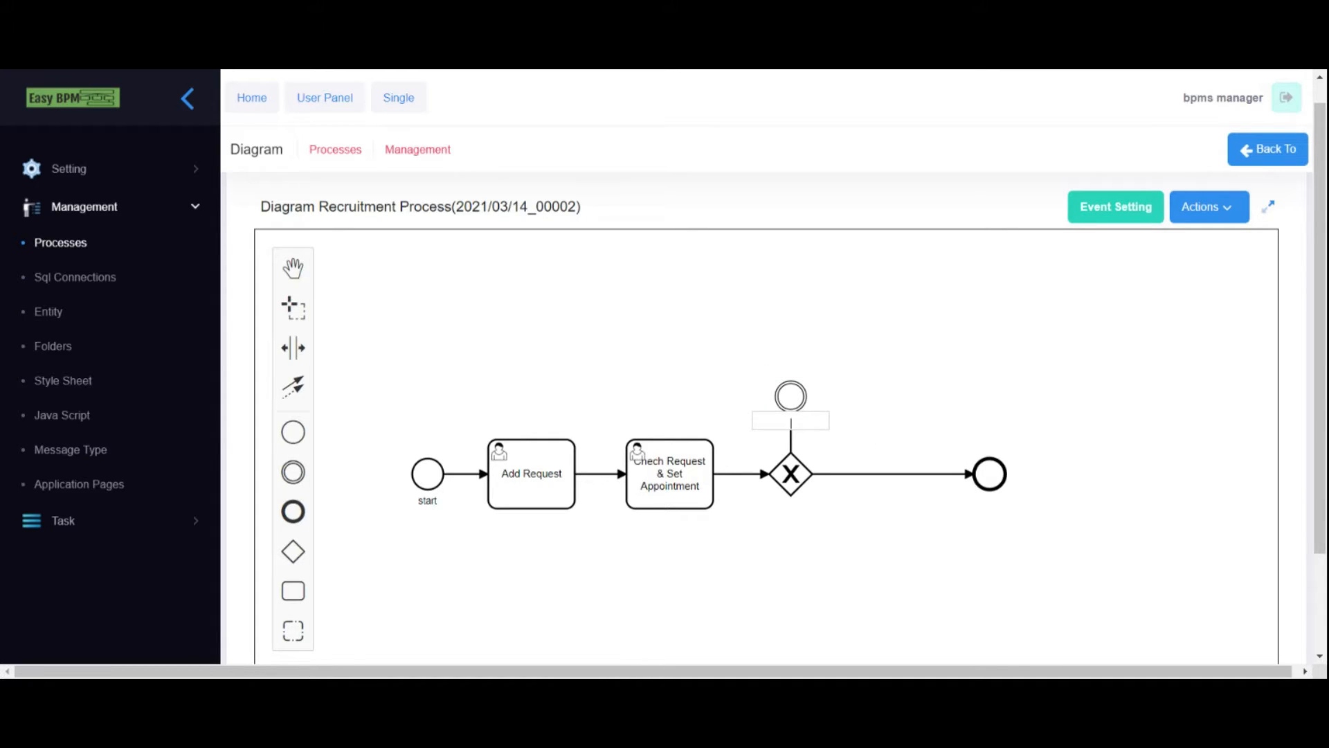
text(Email)
click(858, 419)
- Name the end event 'finished'
click(991, 473)
double_click(993, 476)
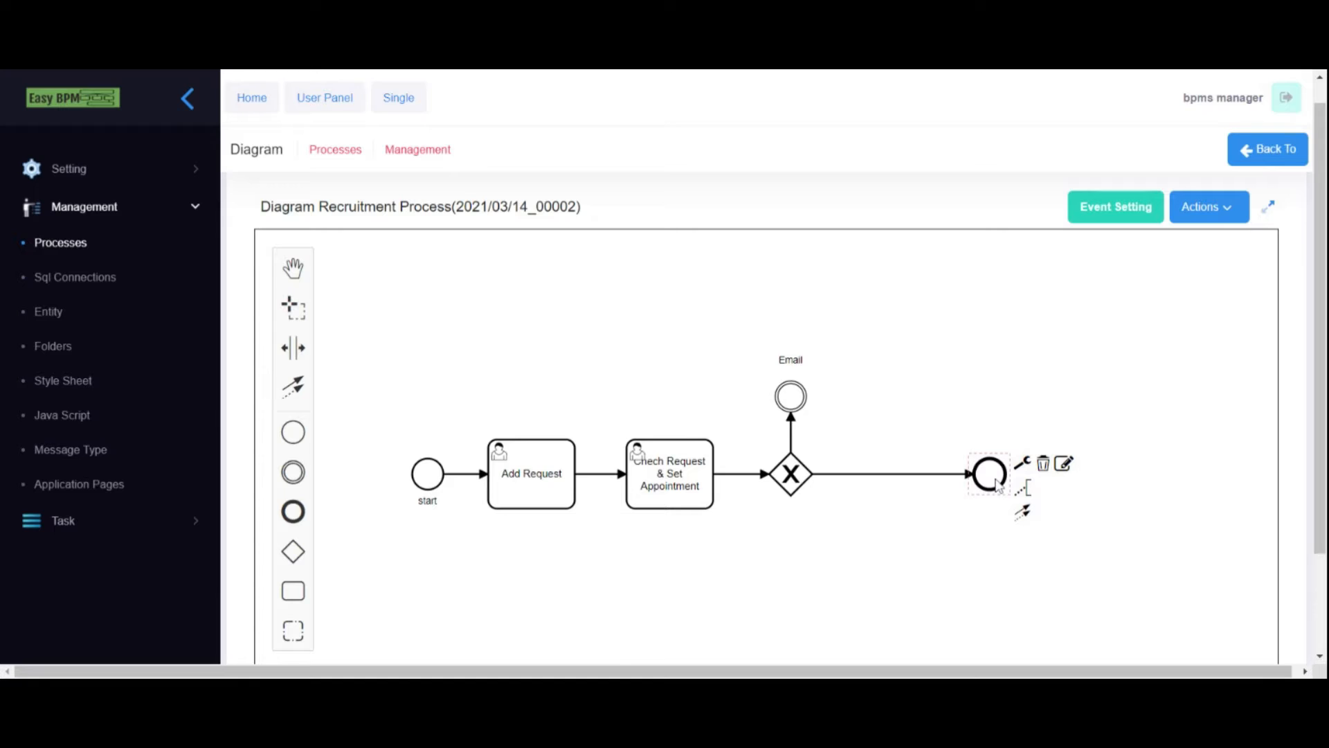
double_click(994, 481)
text(finished)
click(985, 555)
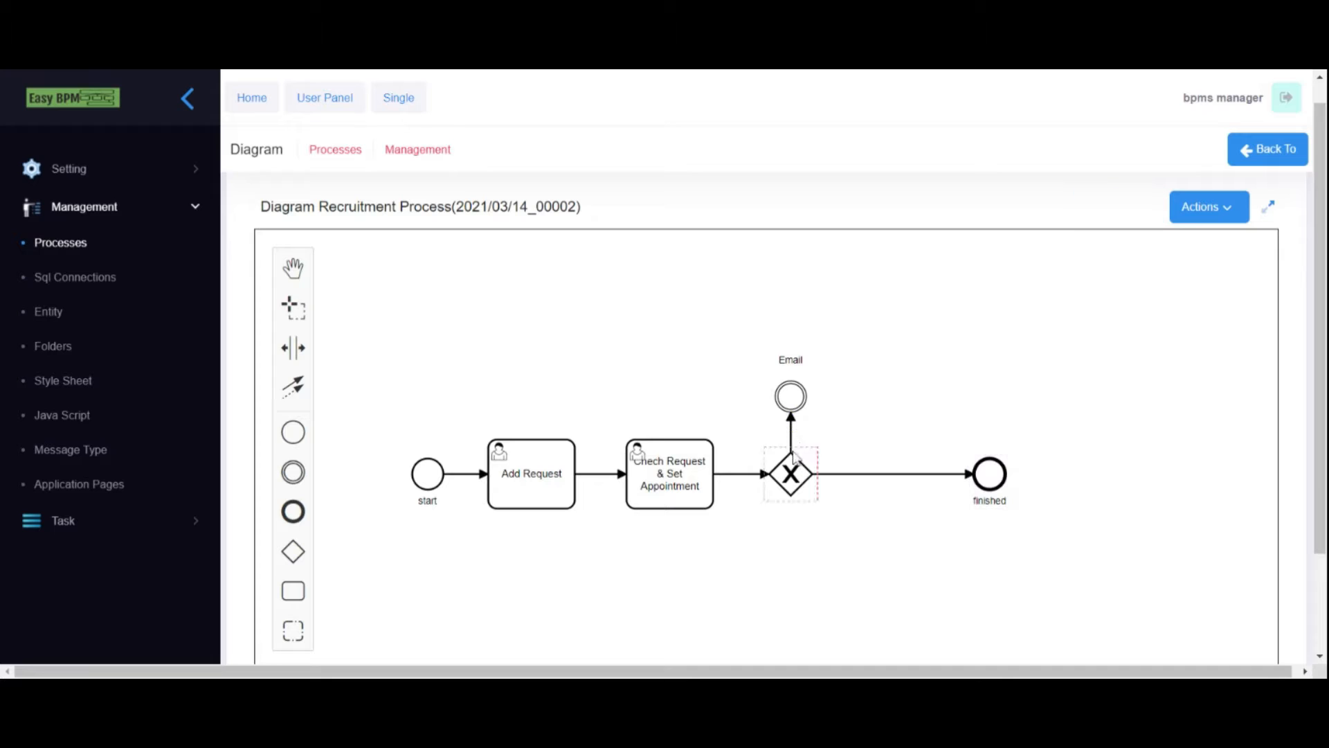
- Make Email a Message Intermediate Throw Event
click(795, 400)
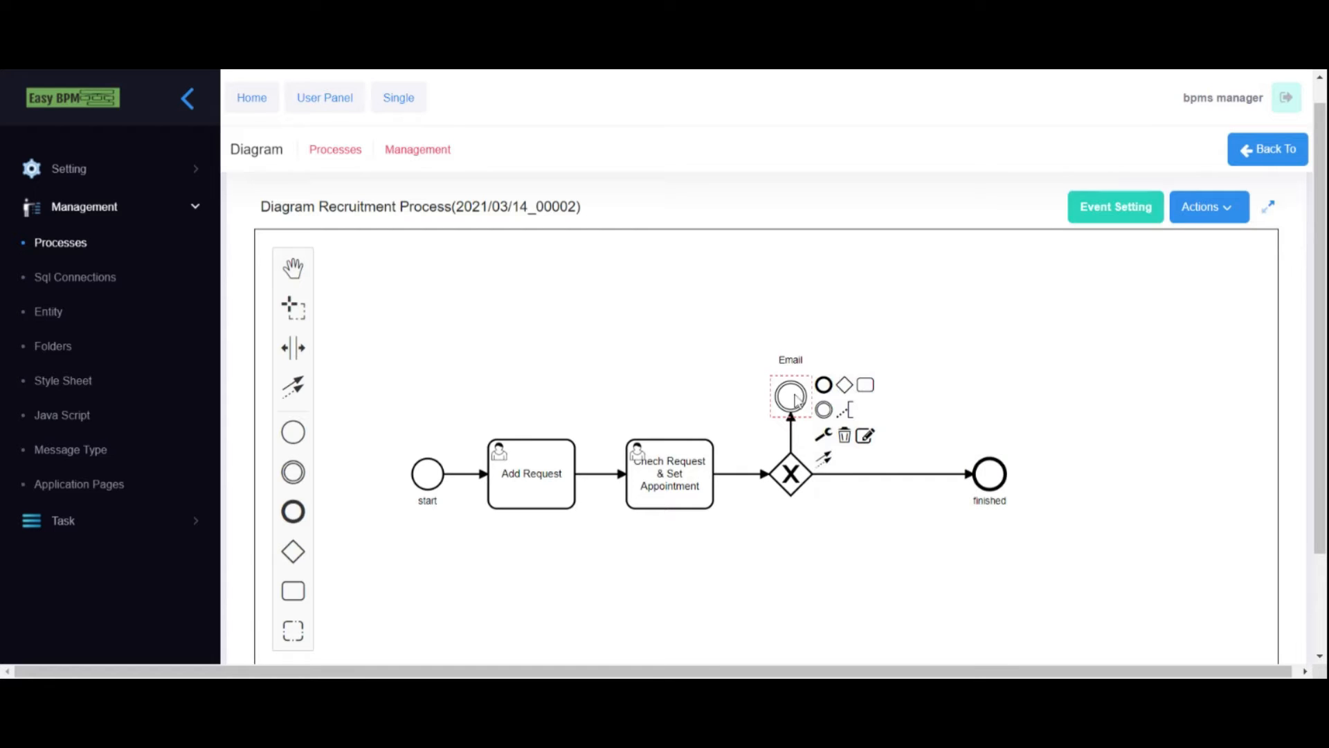
click(826, 436)
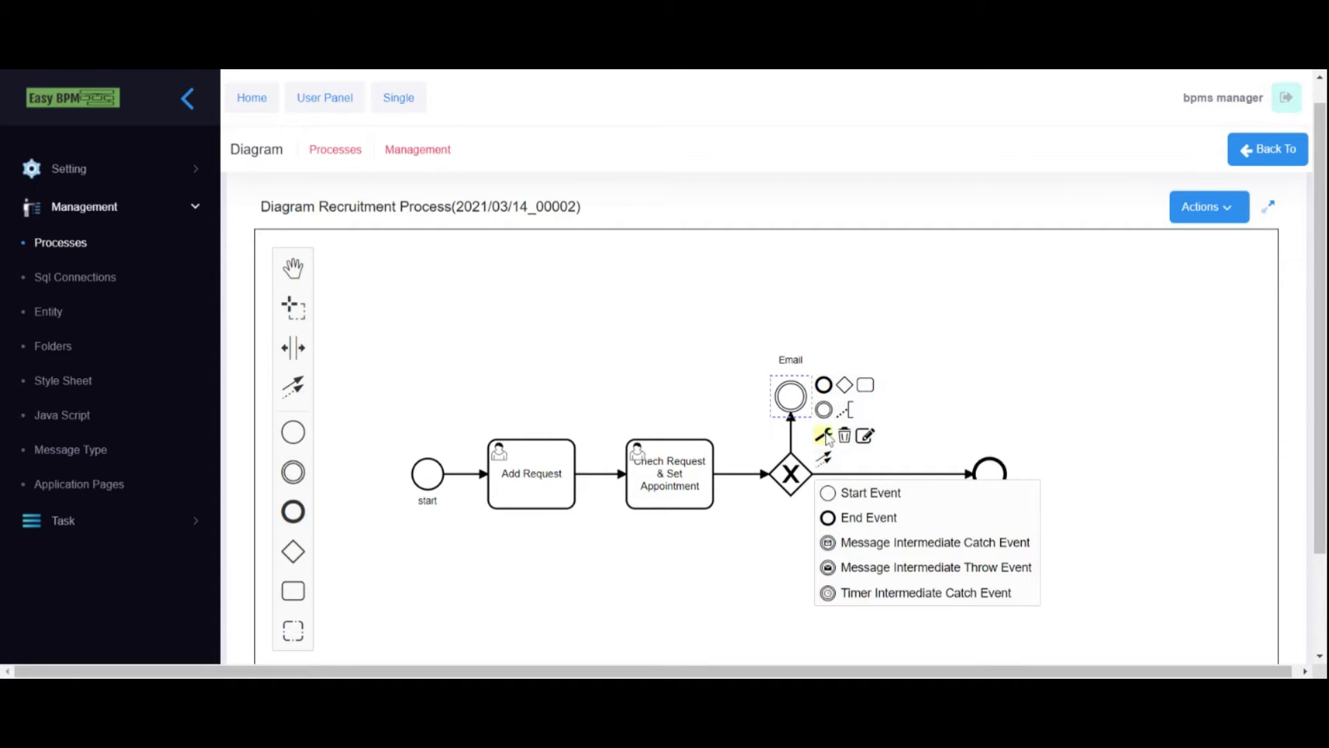
click(875, 573)
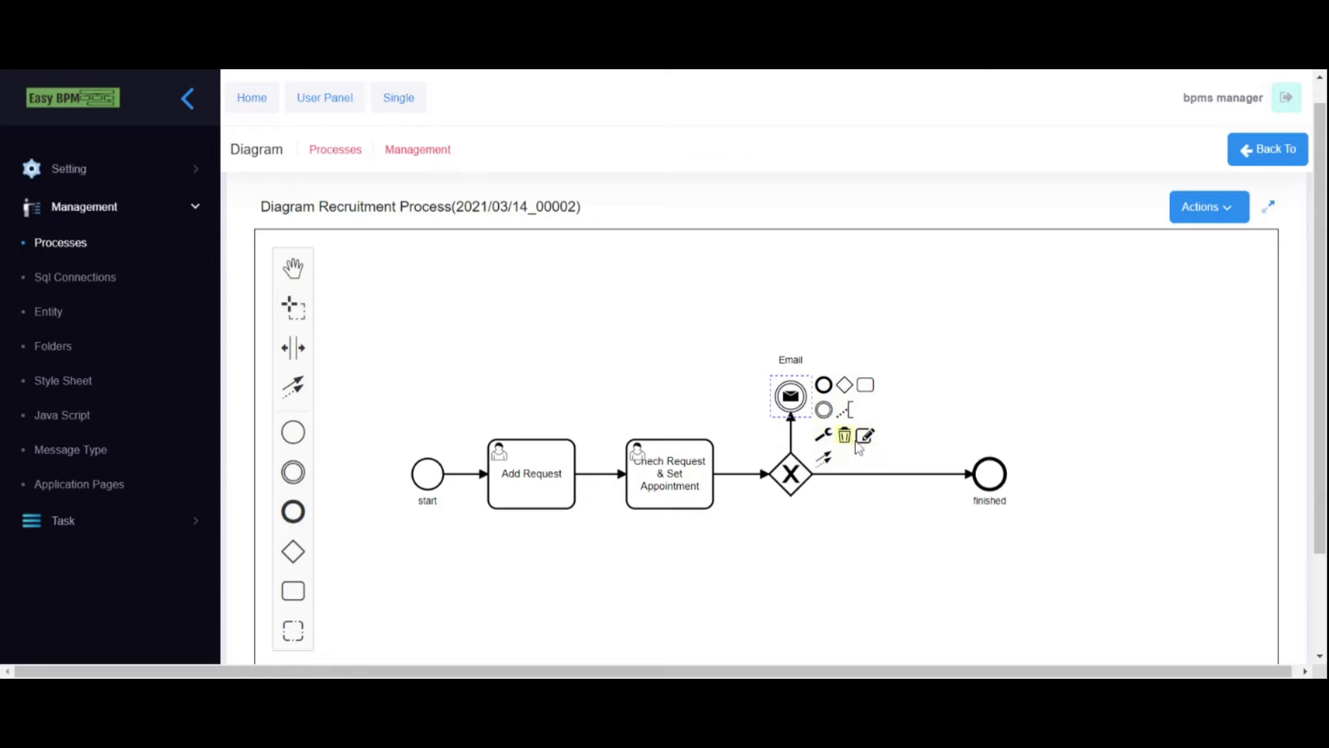
- Add an unnamed task above Email, followed by a second exclusive gateway
click(793, 398)
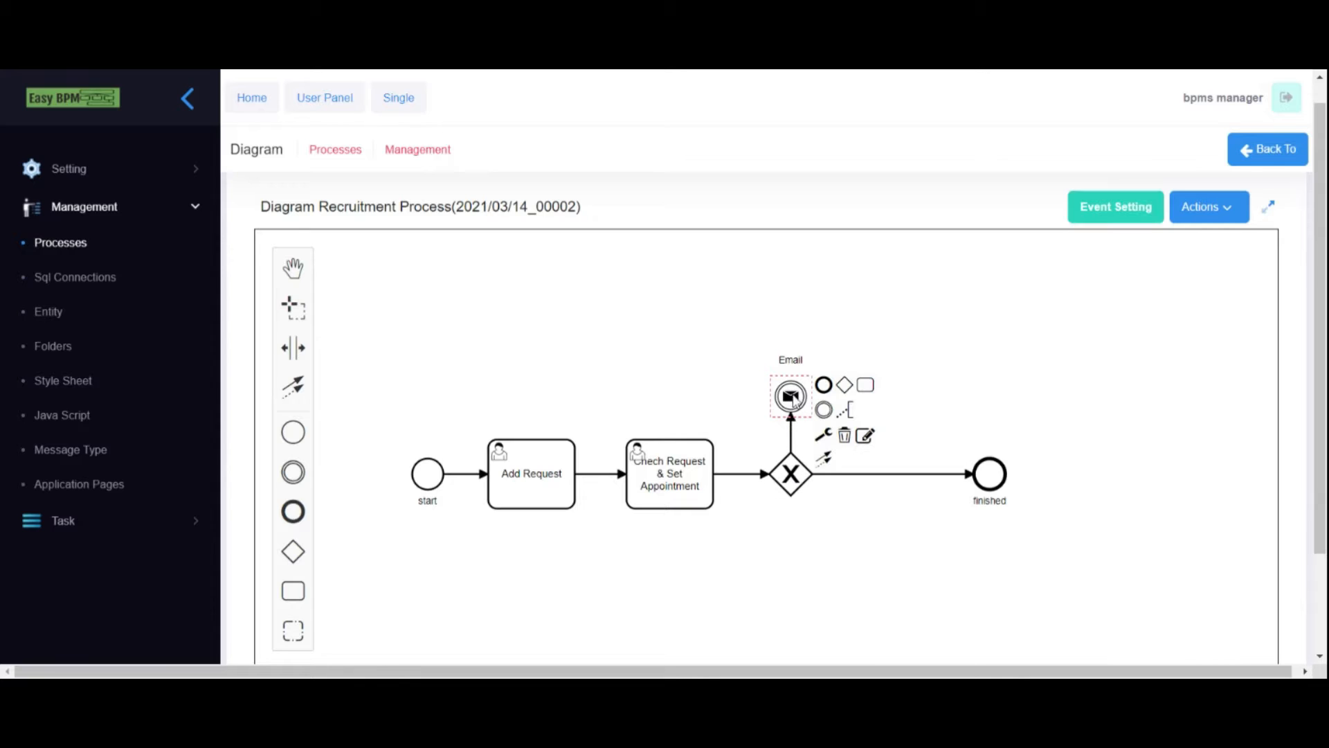
click(865, 386)
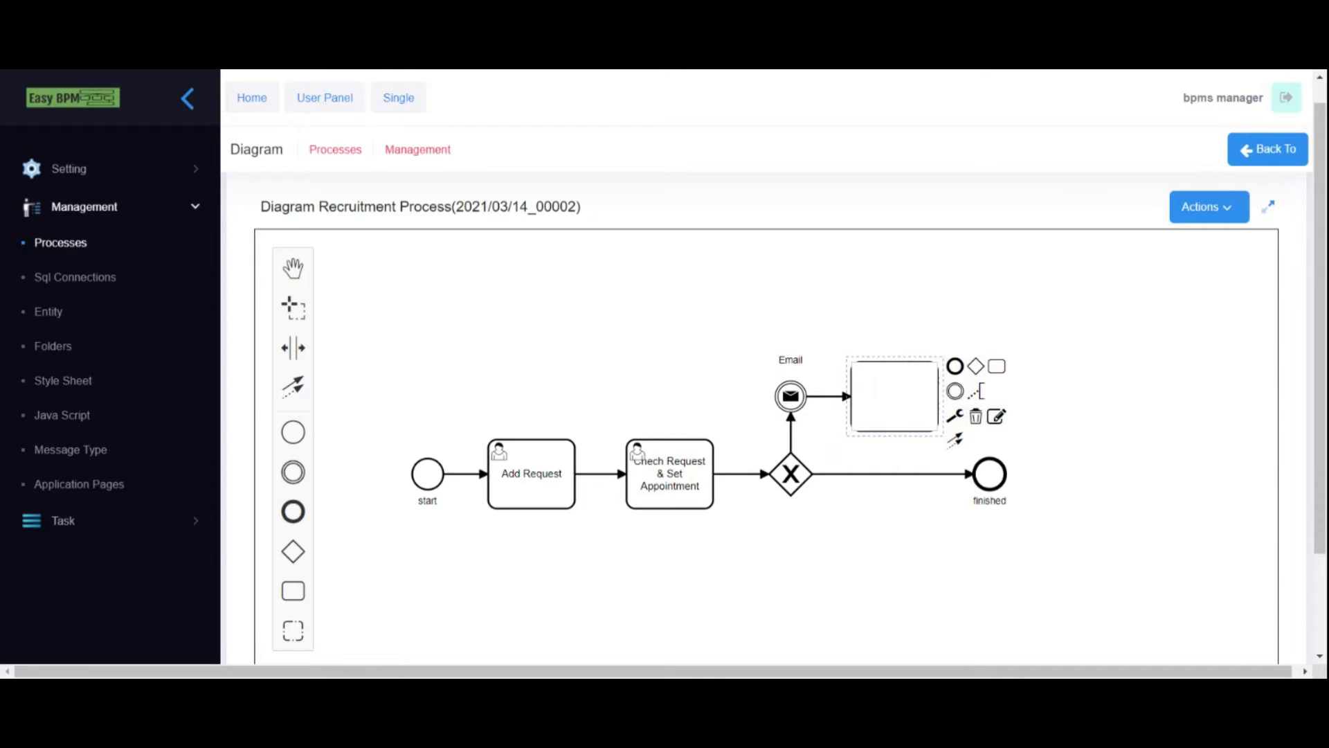
click(897, 450)
drag(895, 413, 790, 319)
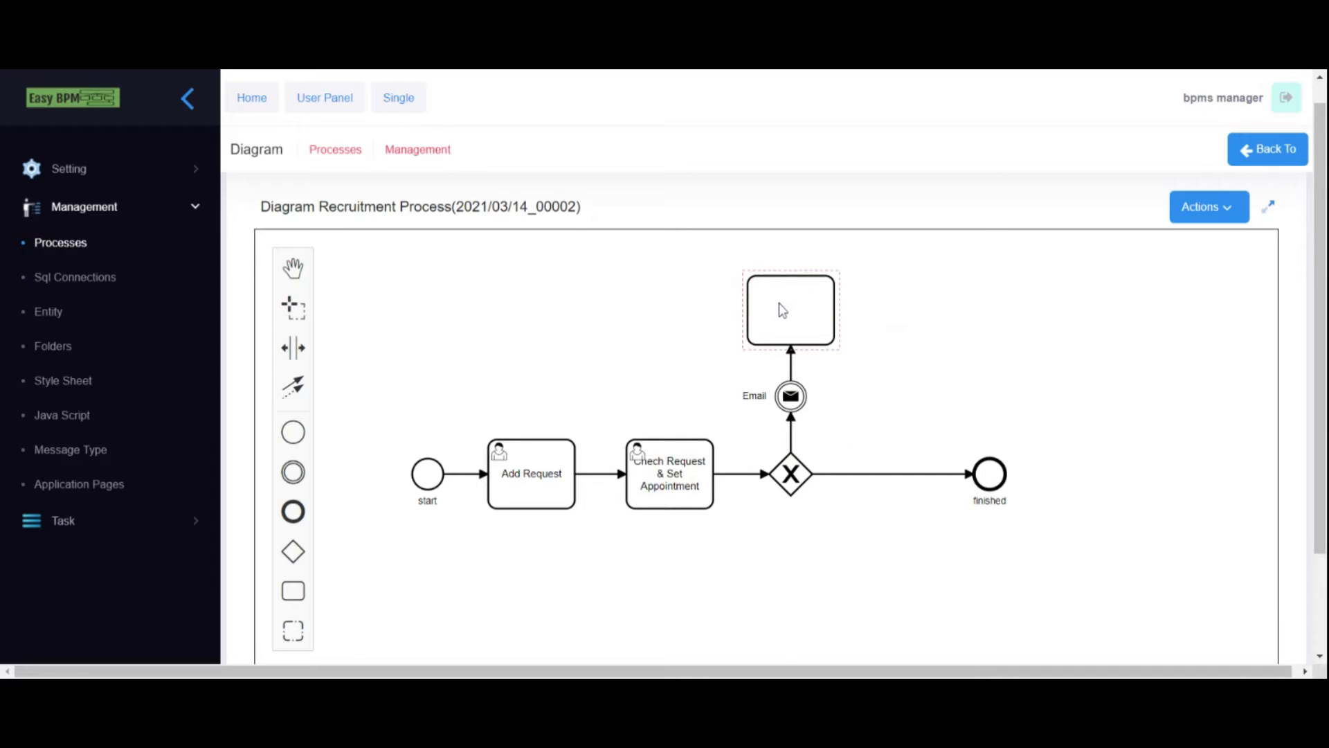
click(781, 308)
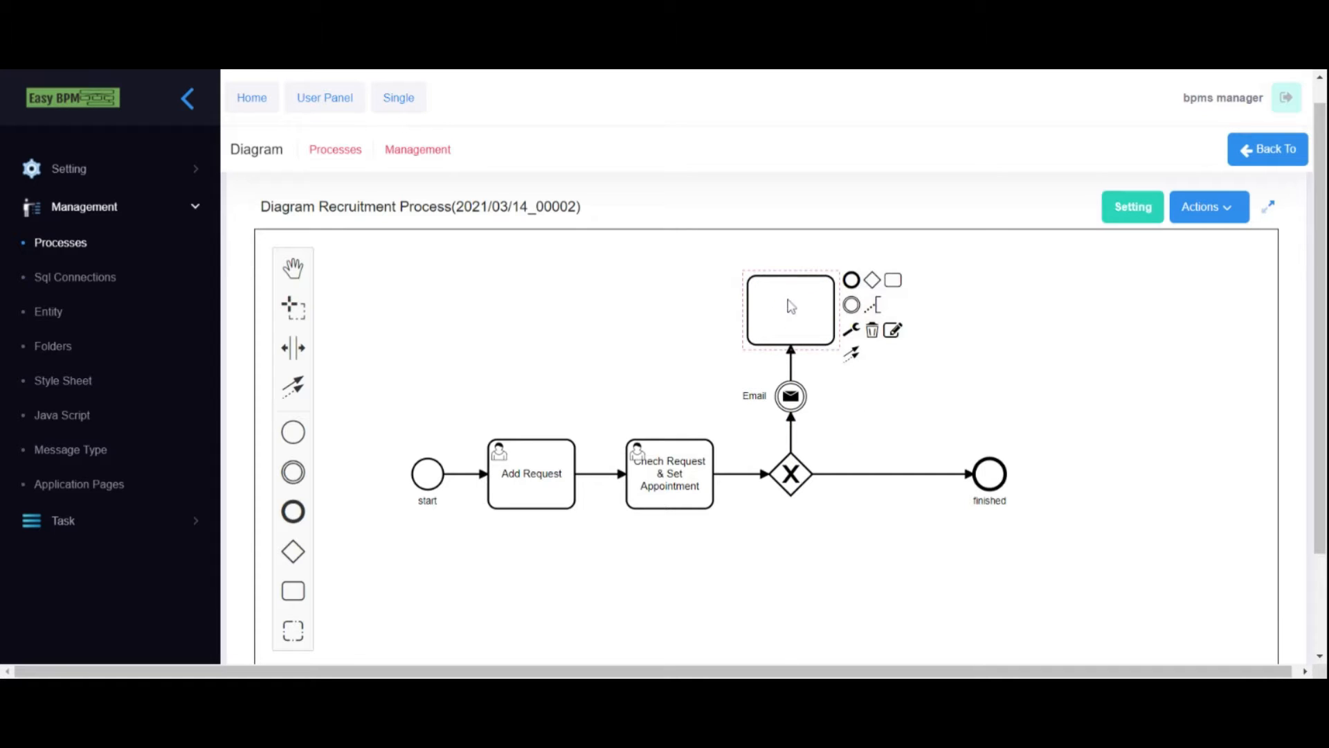
click(872, 281)
click(904, 312)
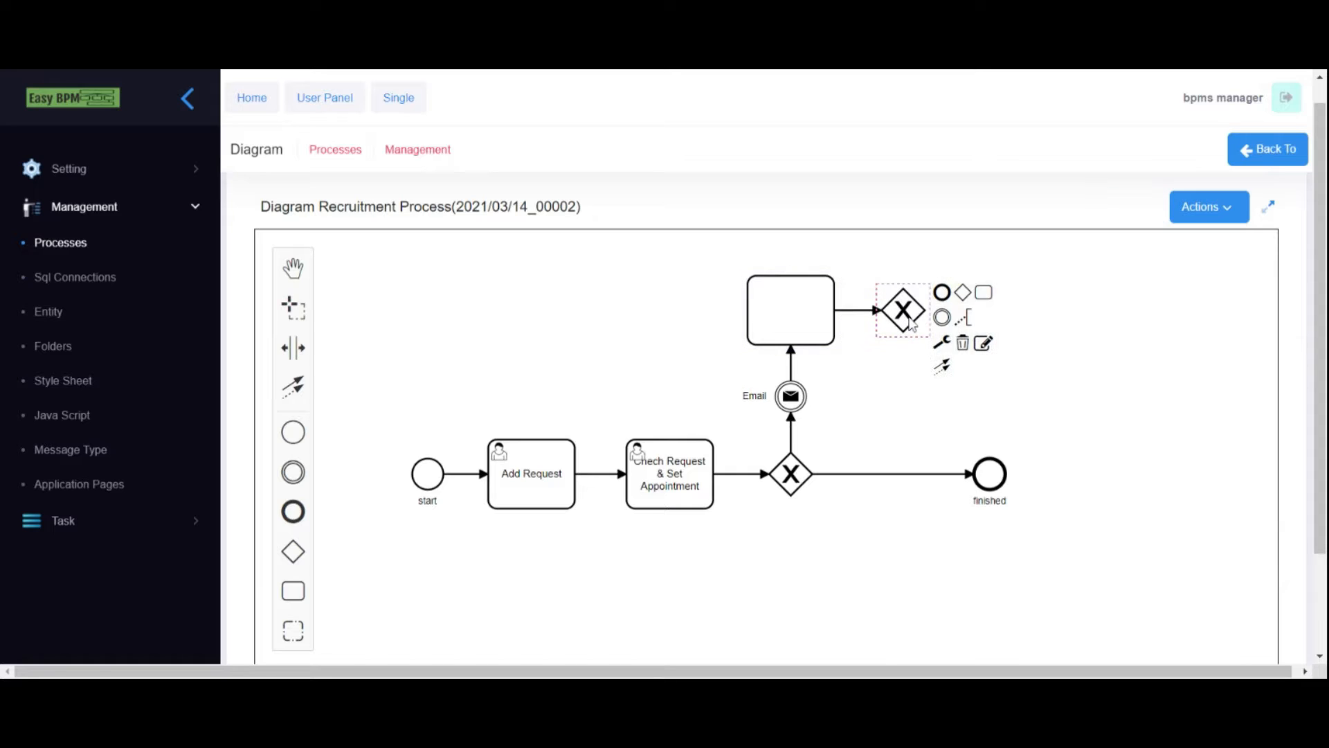
click(684, 482)
click(903, 311)
drag(903, 311, 920, 311)
- Connect the upper gateway to finished and label that flow Yes
drag(963, 373, 989, 475)
drag(918, 405, 990, 388)
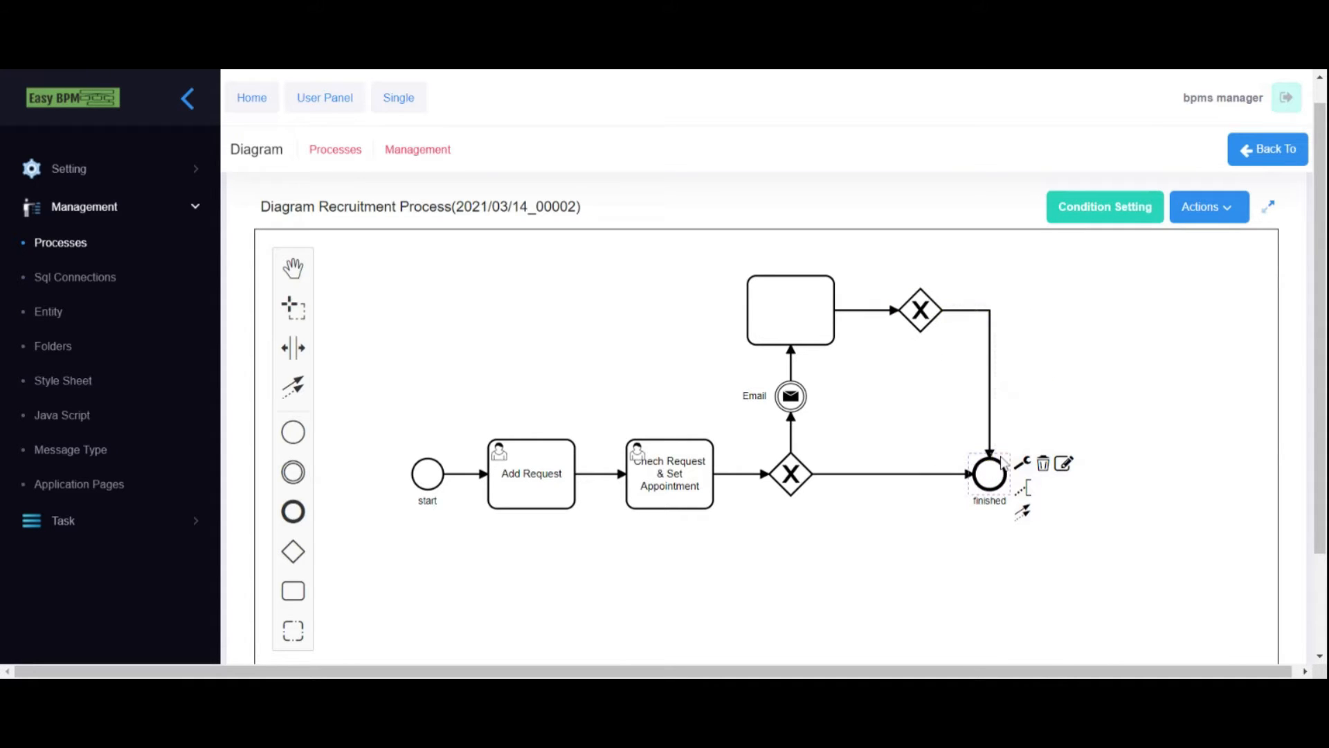
double_click(963, 312)
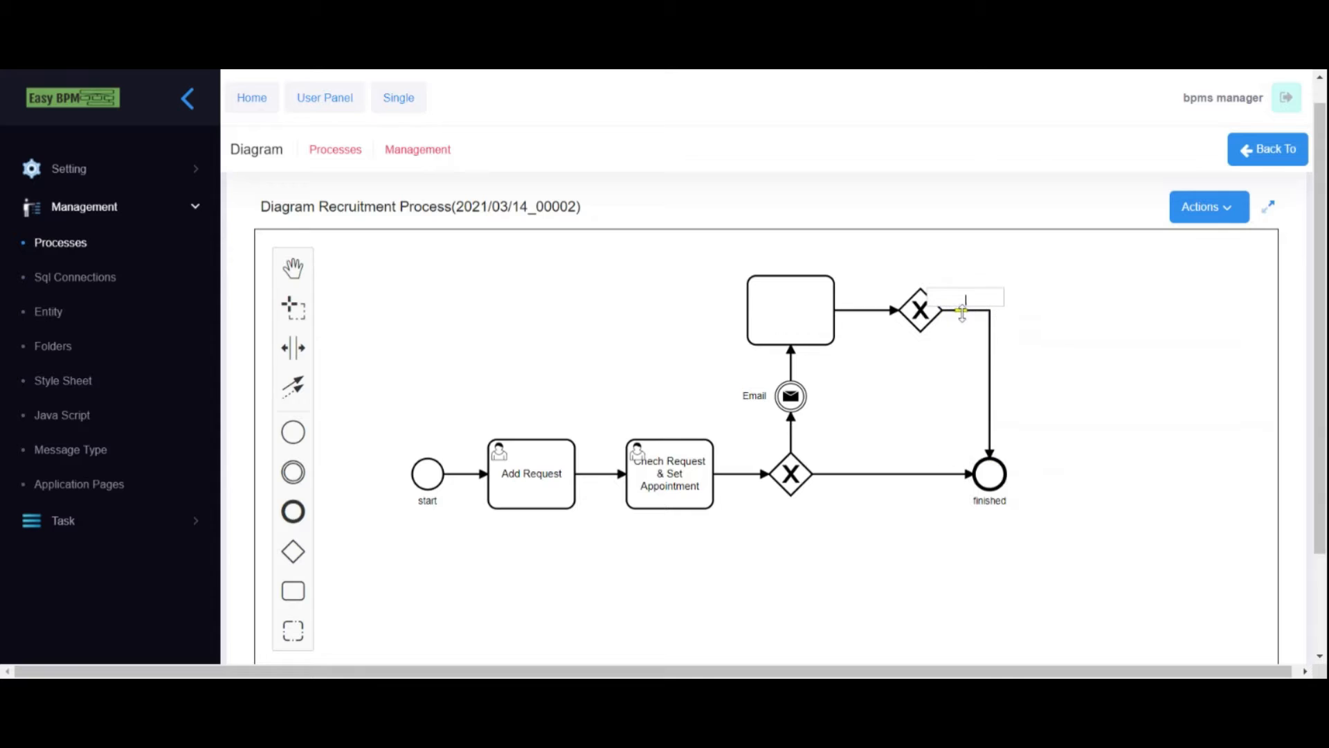
text(Yes)
click(980, 343)
- Label the gateway's flow to Email Yes and its flow to finished No
double_click(798, 449)
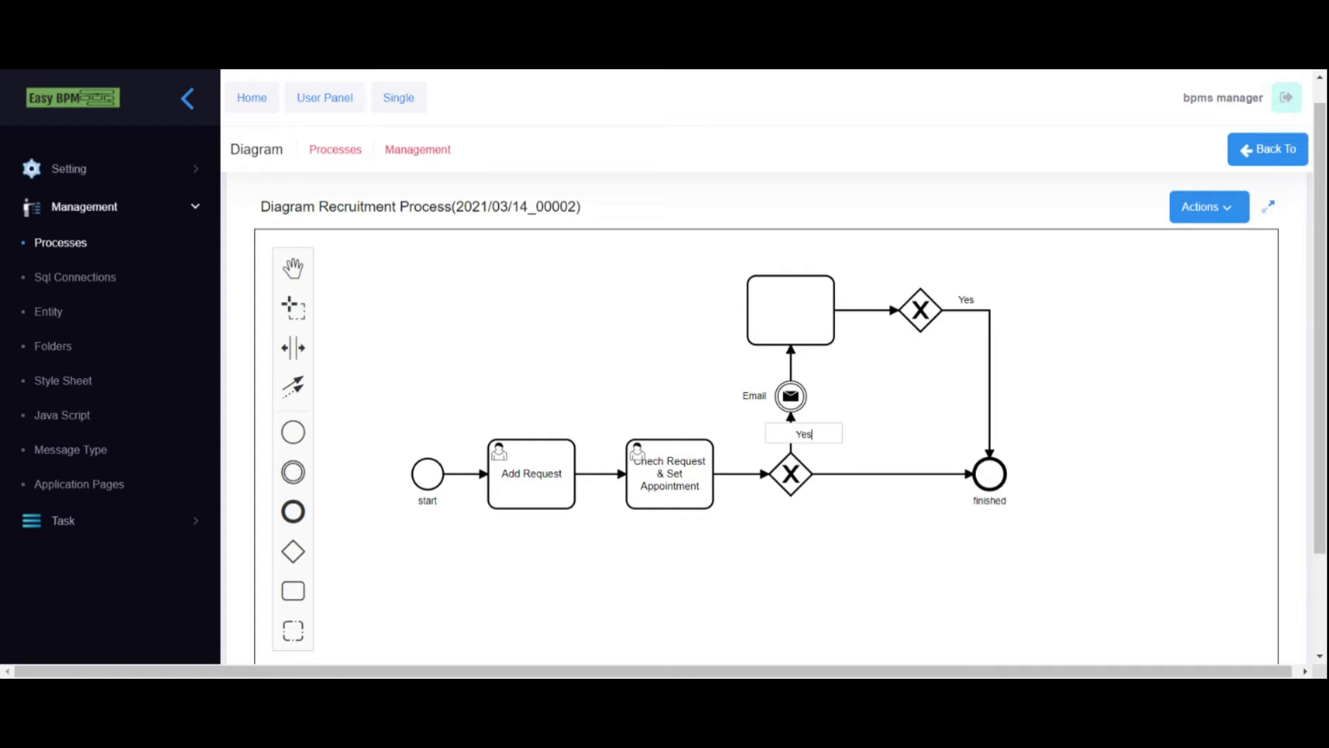
click(834, 488)
double_click(872, 476)
text(N)
click(892, 516)
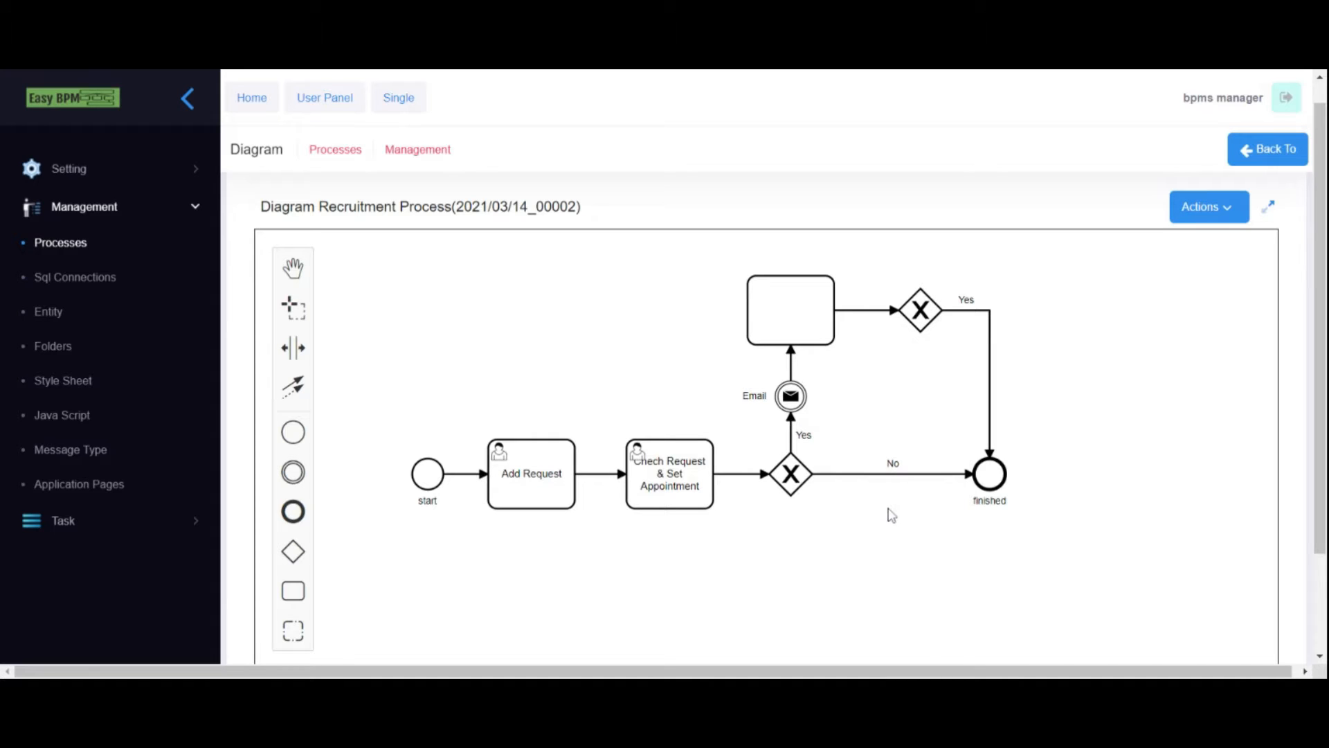
double_click(783, 312)
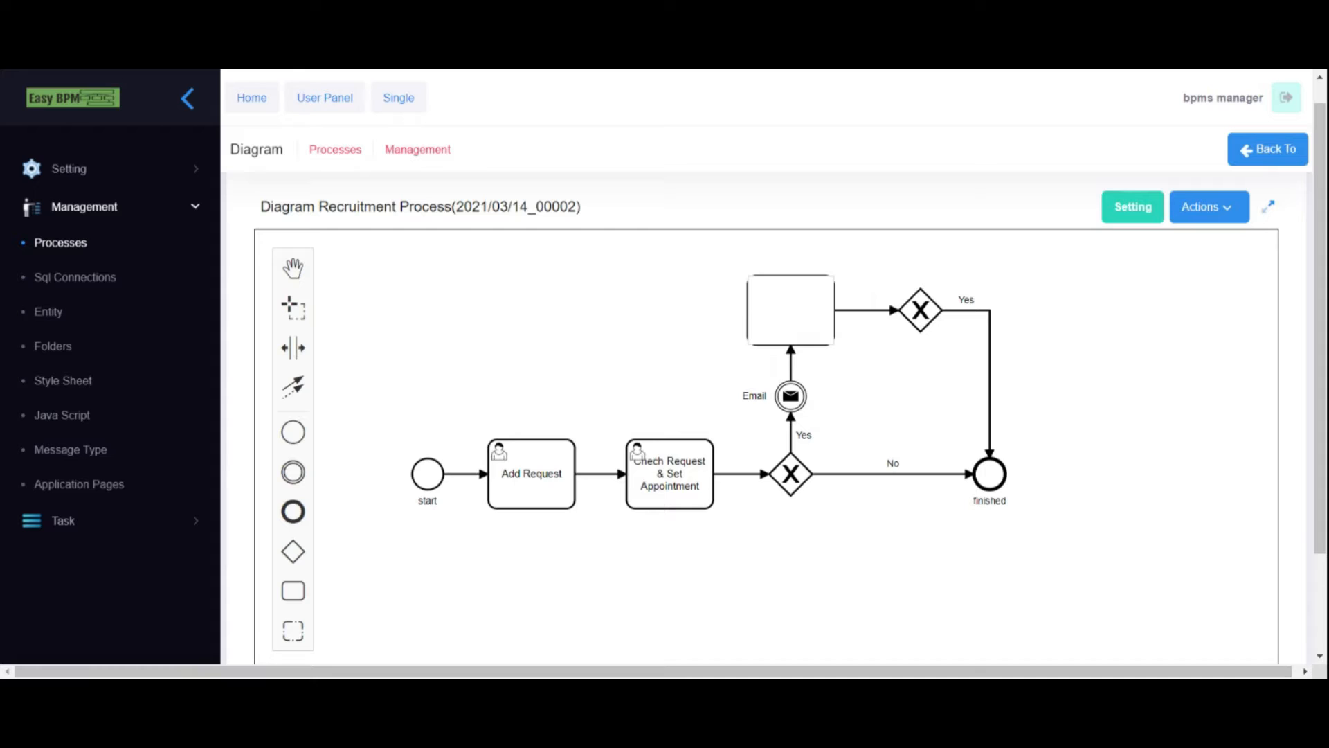
- Name the upper task 'Aware Requester' and make it a User Task
click(845, 361)
double_click(783, 301)
text(Aware Requester)
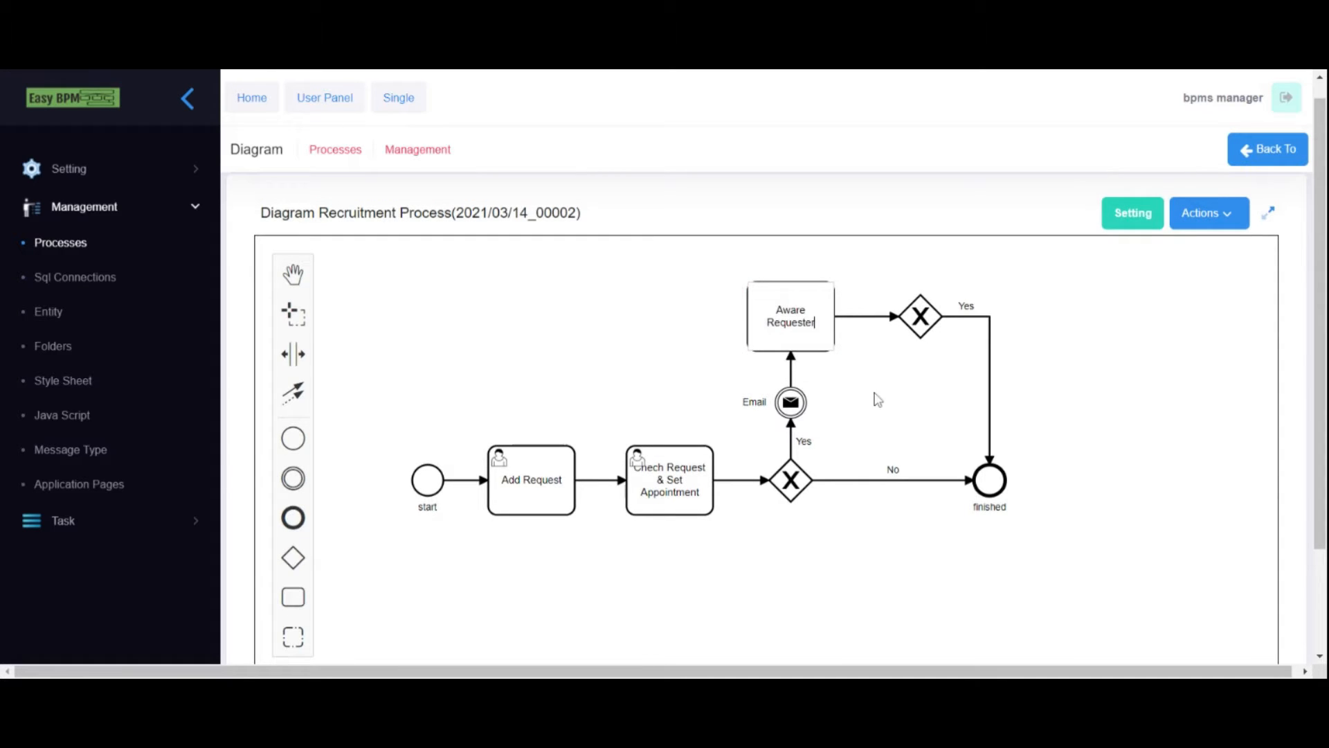
click(875, 393)
click(792, 321)
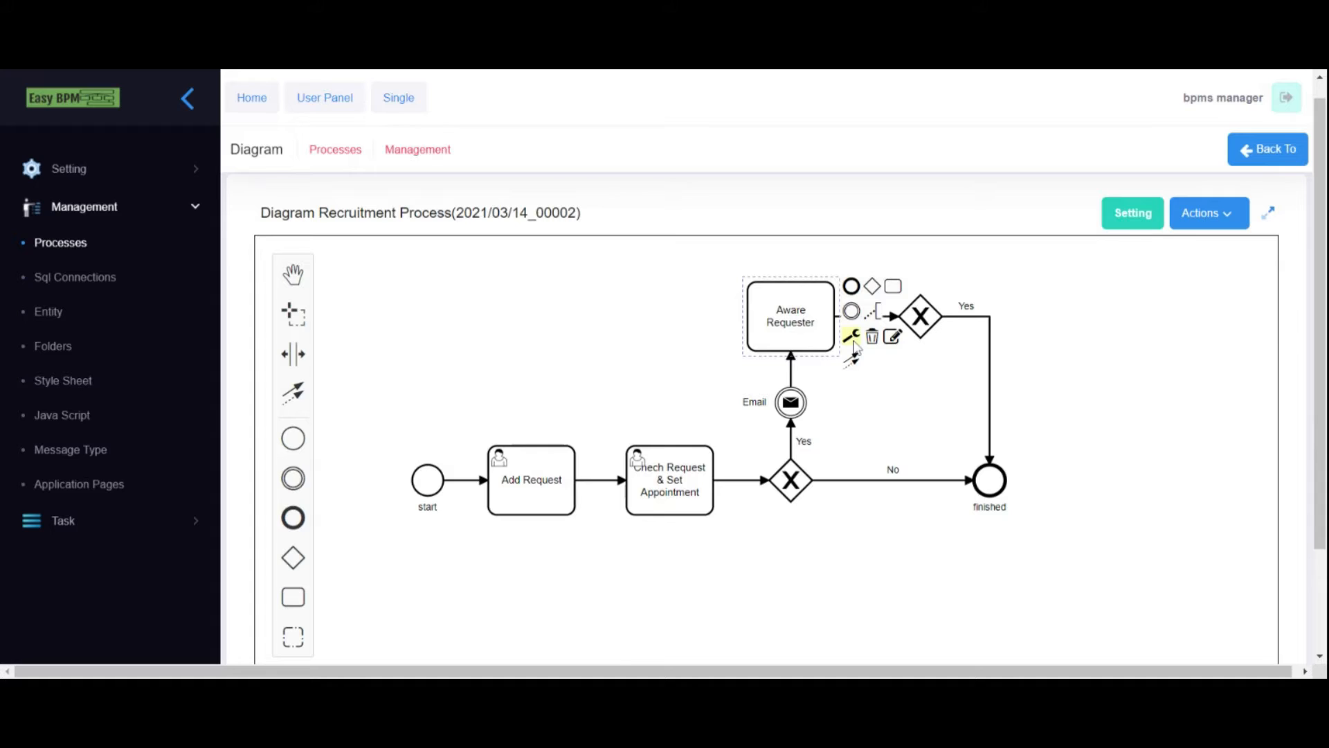
click(852, 339)
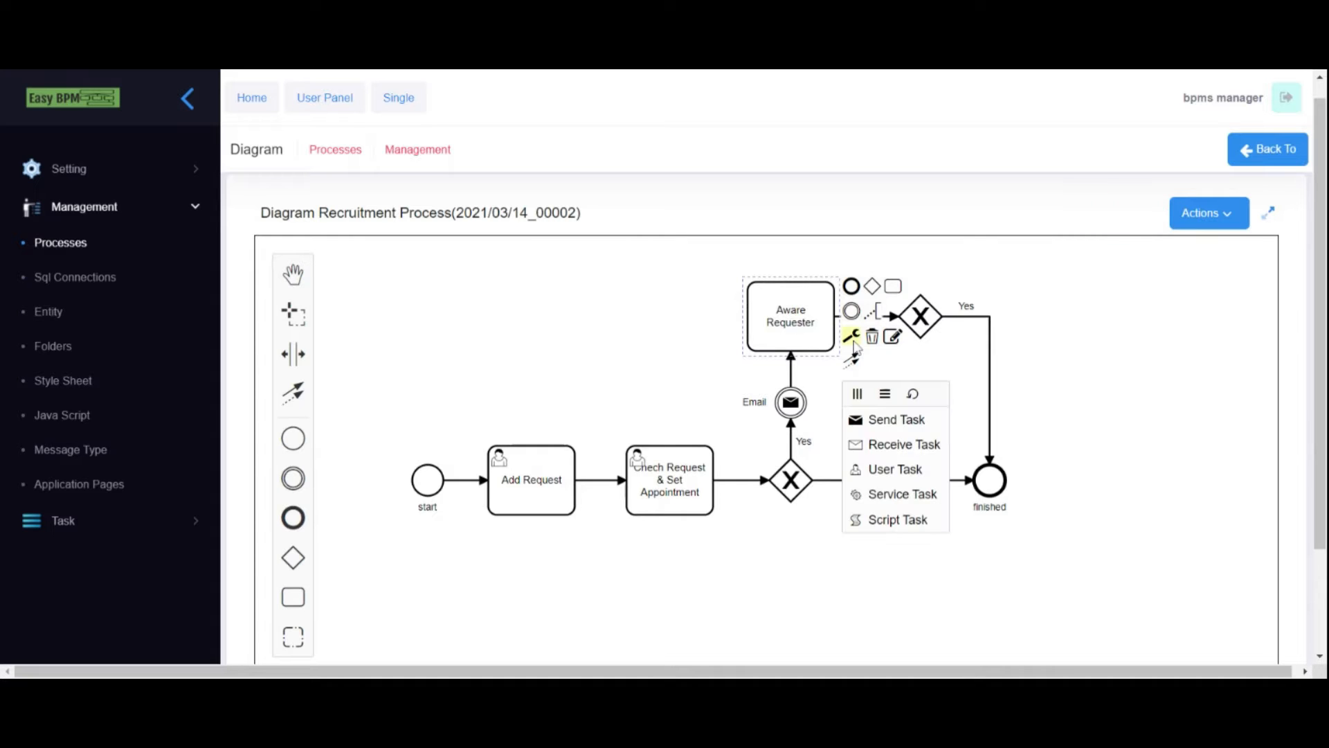
click(886, 471)
click(681, 360)
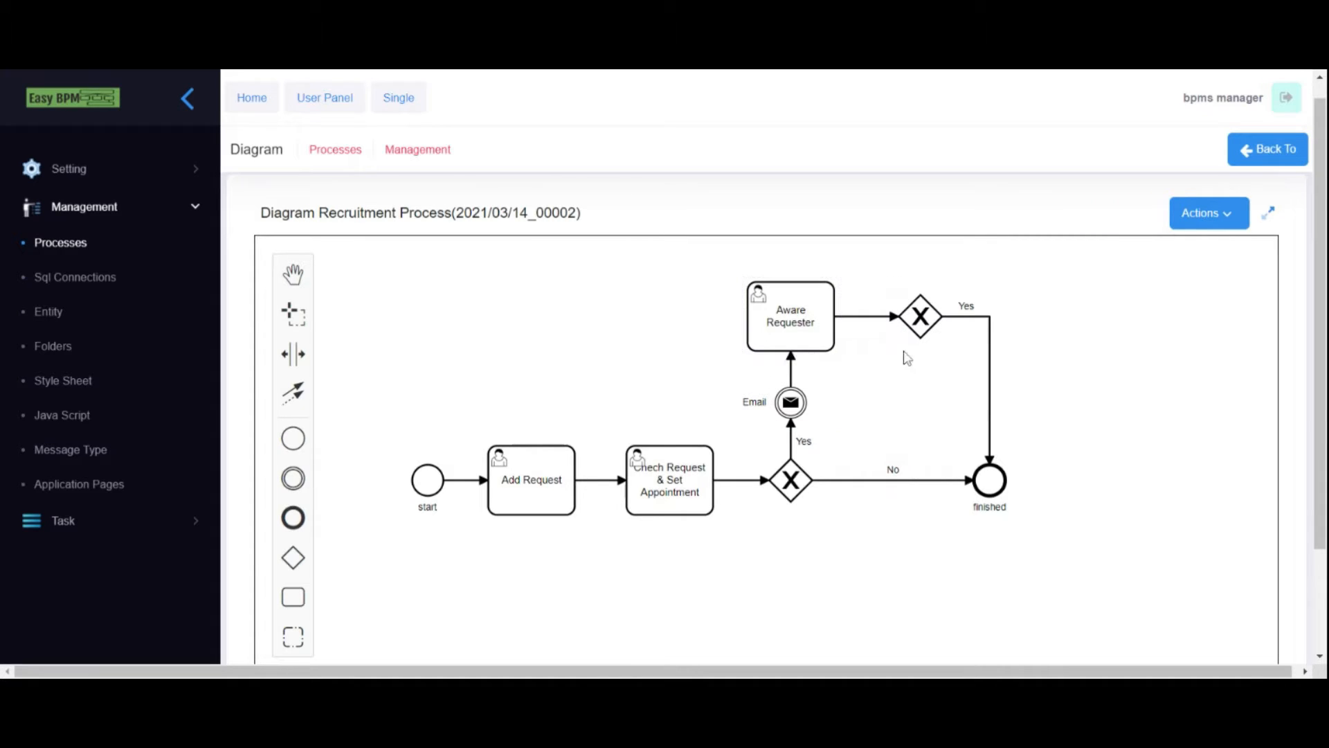
- Route a No flow from the upper gateway back to Check Request, then save the diagram
click(926, 322)
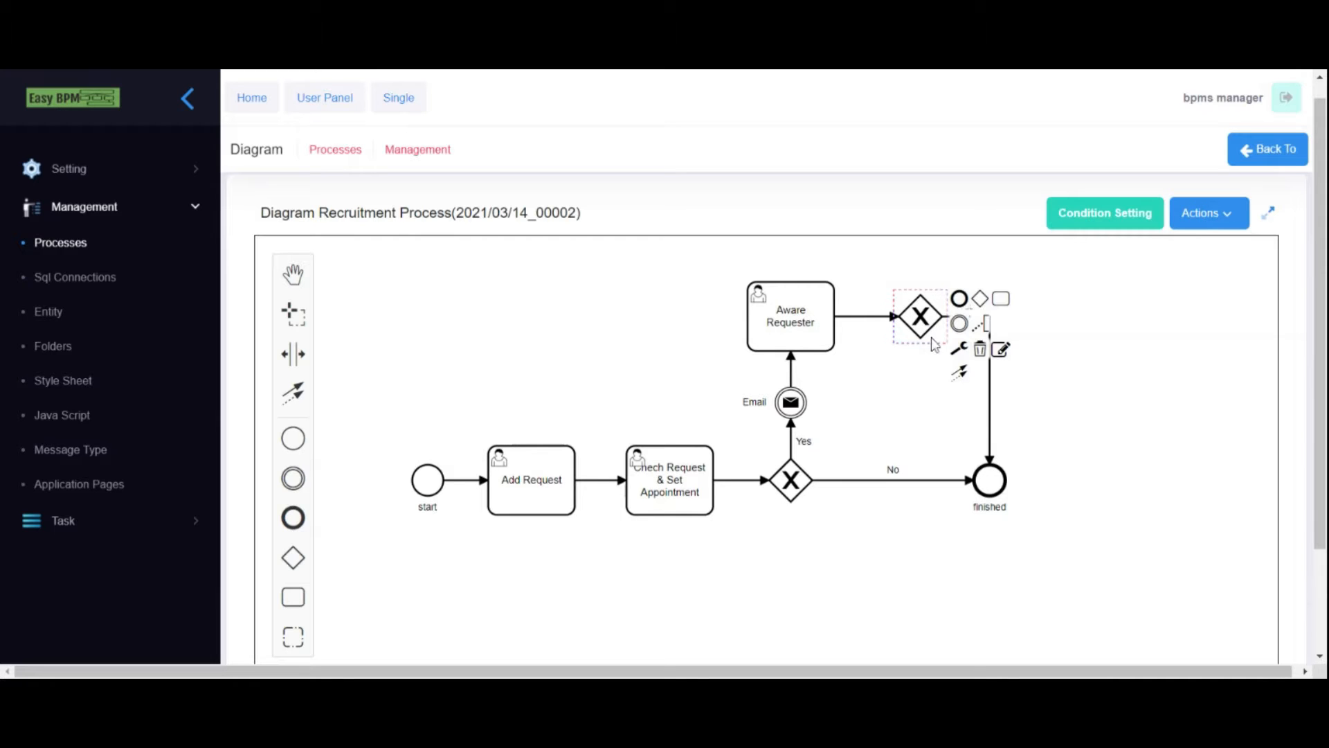
drag(960, 372, 640, 463)
click(922, 456)
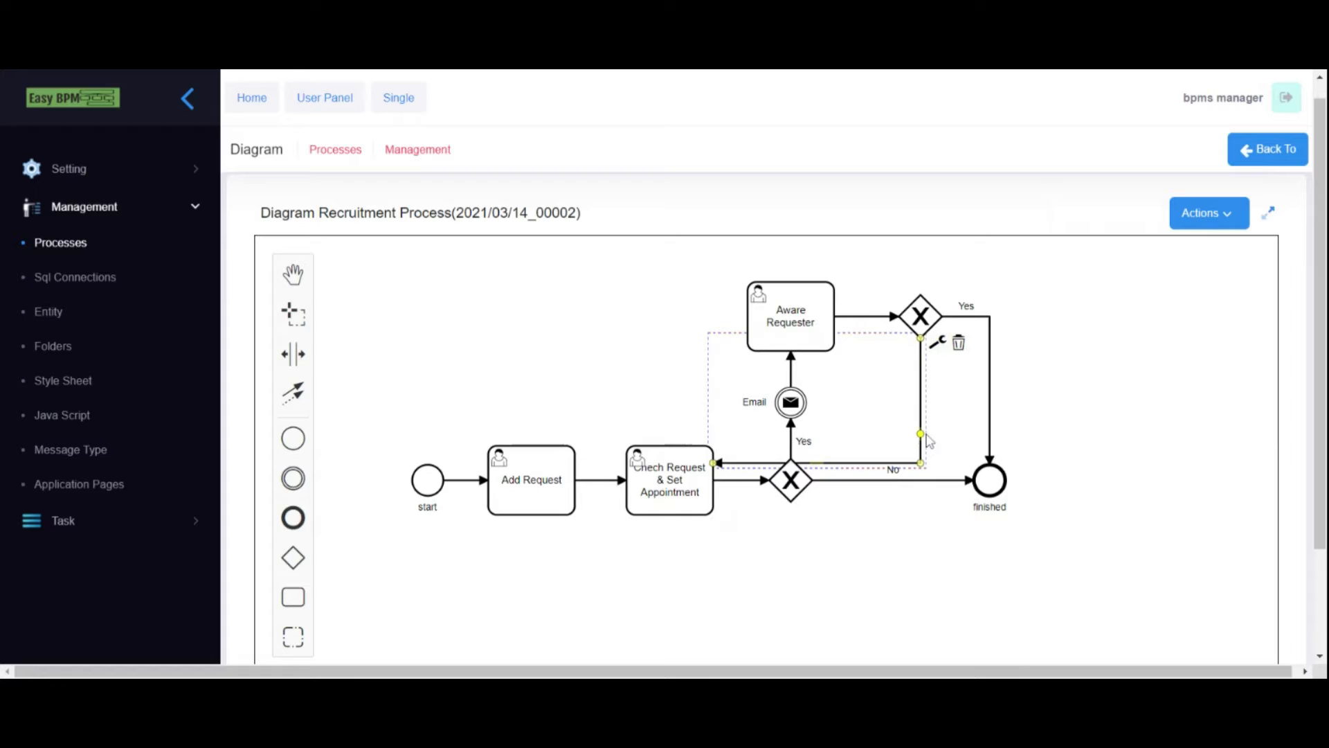
drag(923, 415, 668, 381)
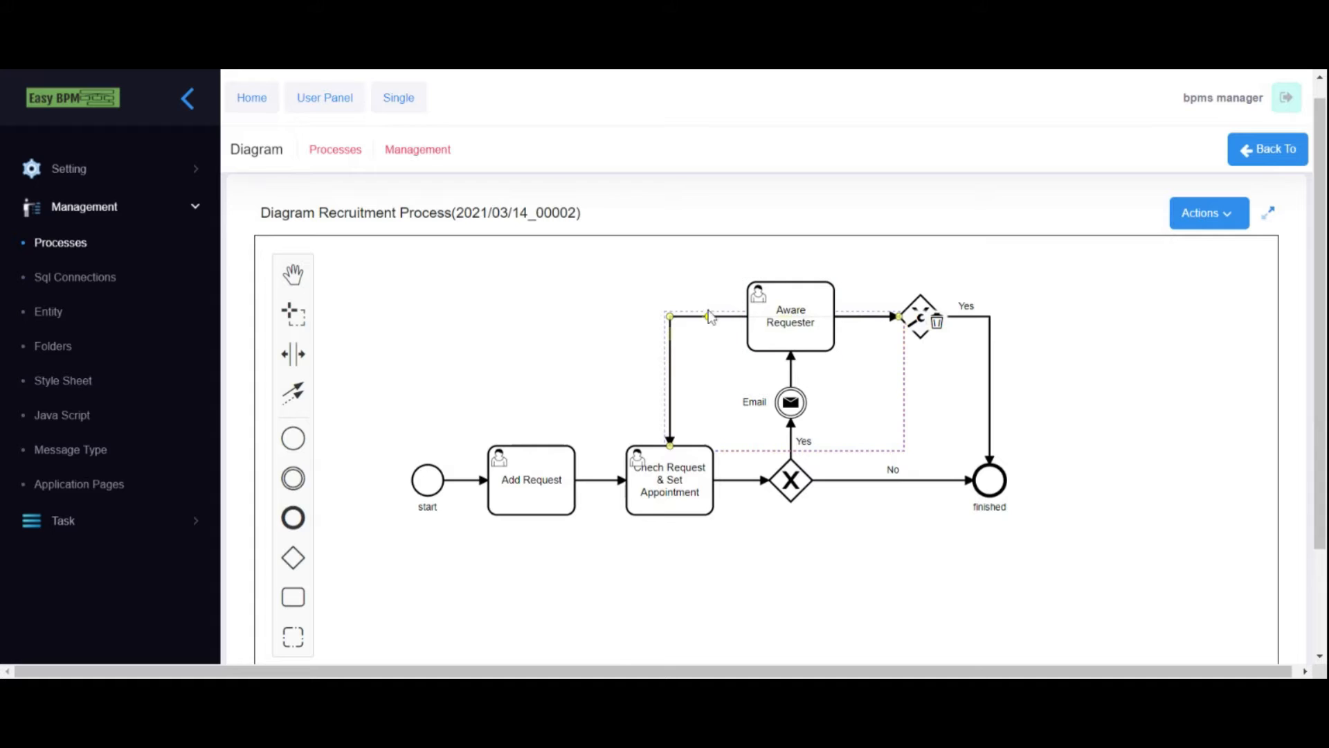
drag(682, 319, 675, 324)
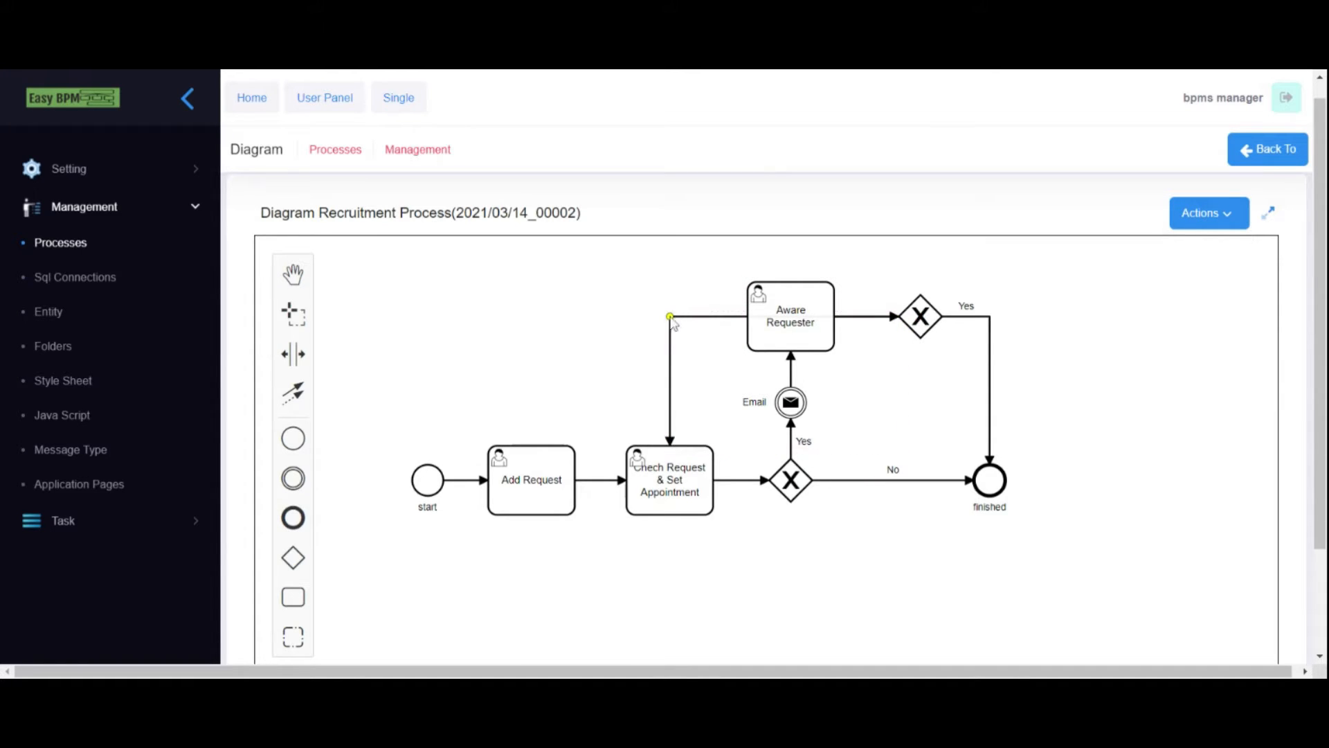
drag(709, 313, 720, 257)
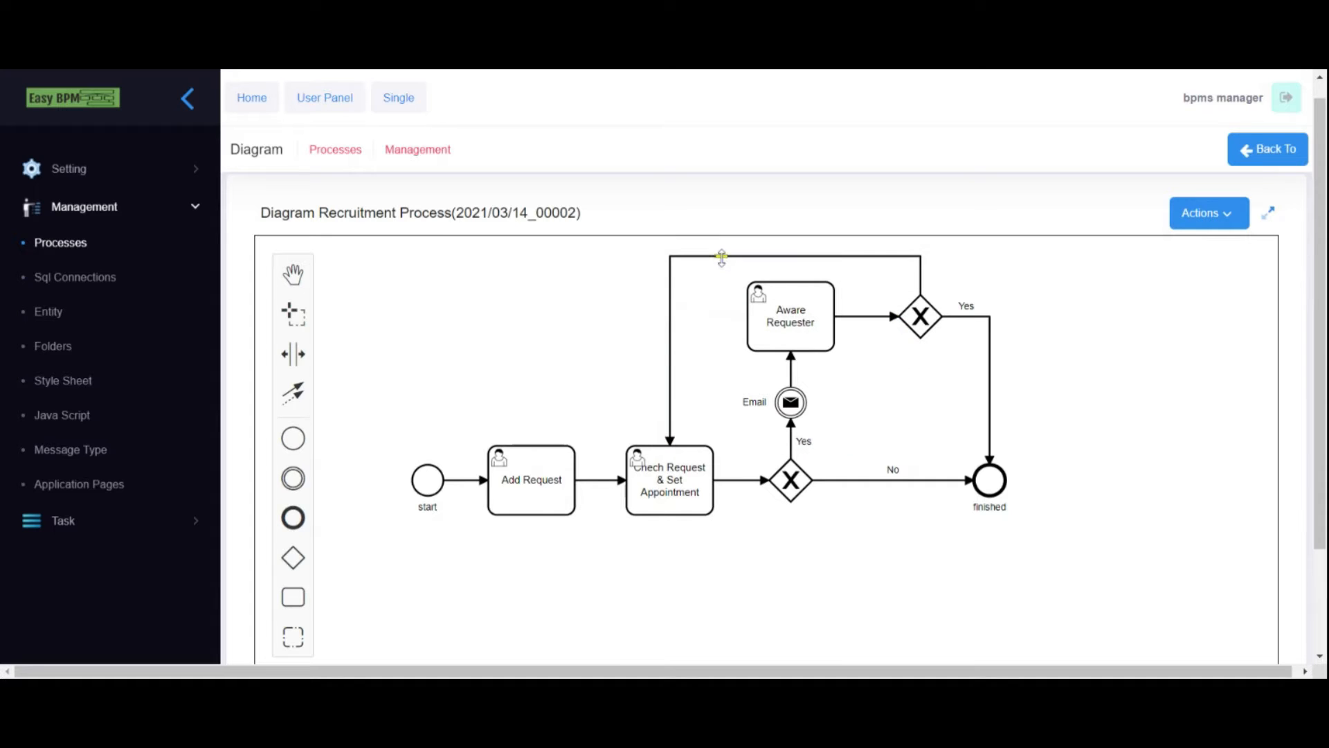
click(887, 295)
text(No)
click(1216, 214)
click(1213, 254)
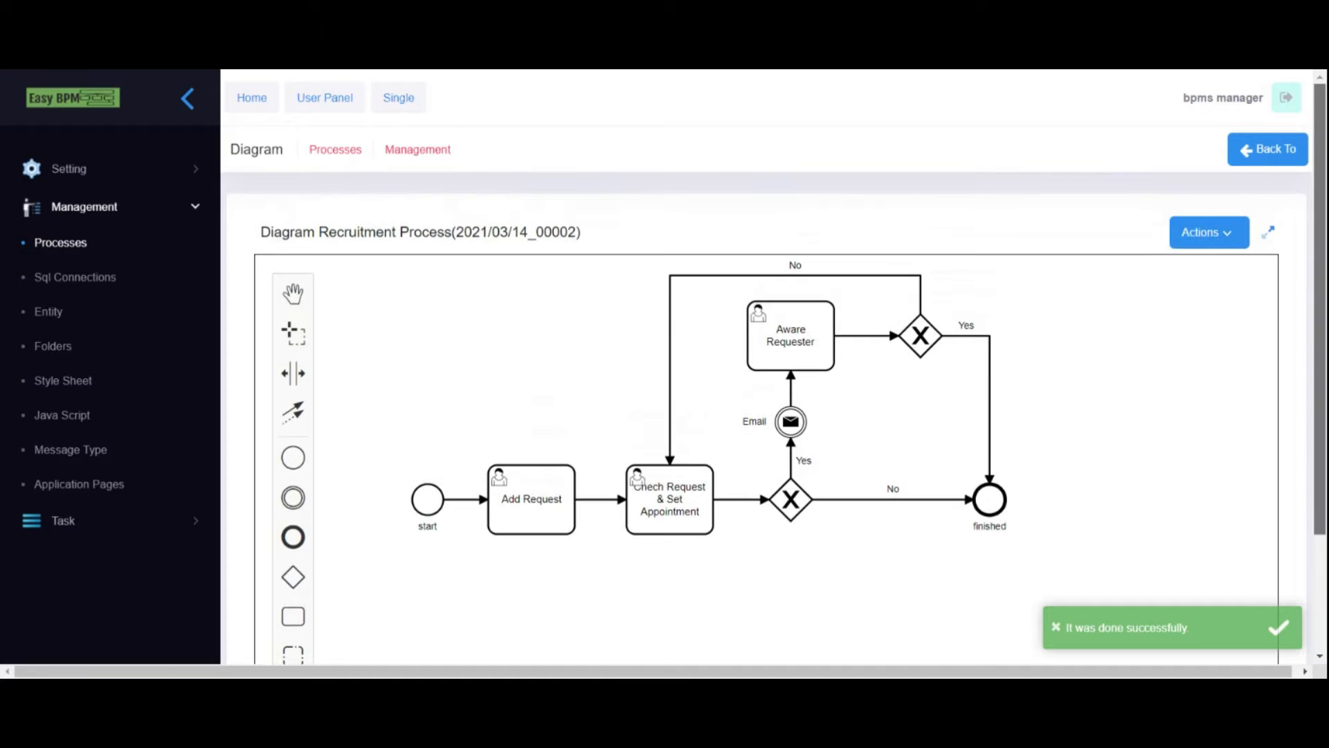
- Create a form page named 'Add Request' and open it in the form designer
click(1223, 234)
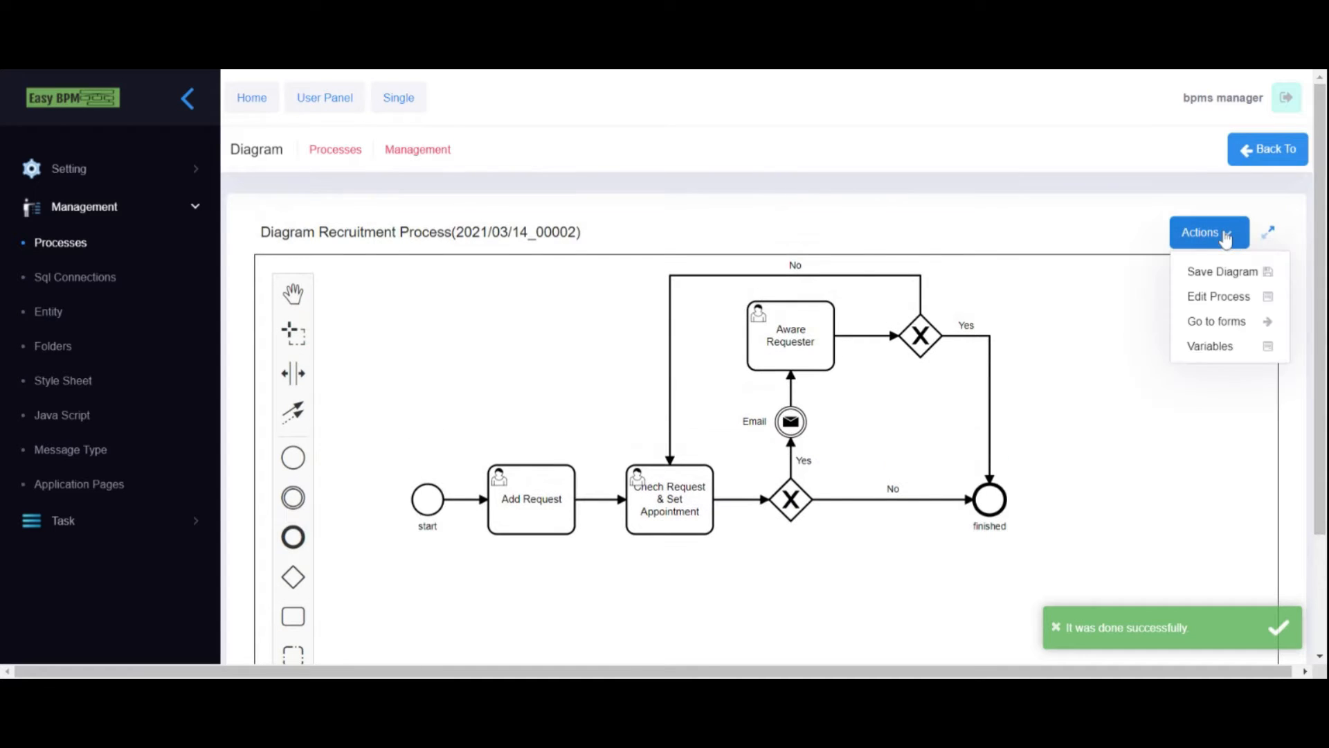
click(1210, 321)
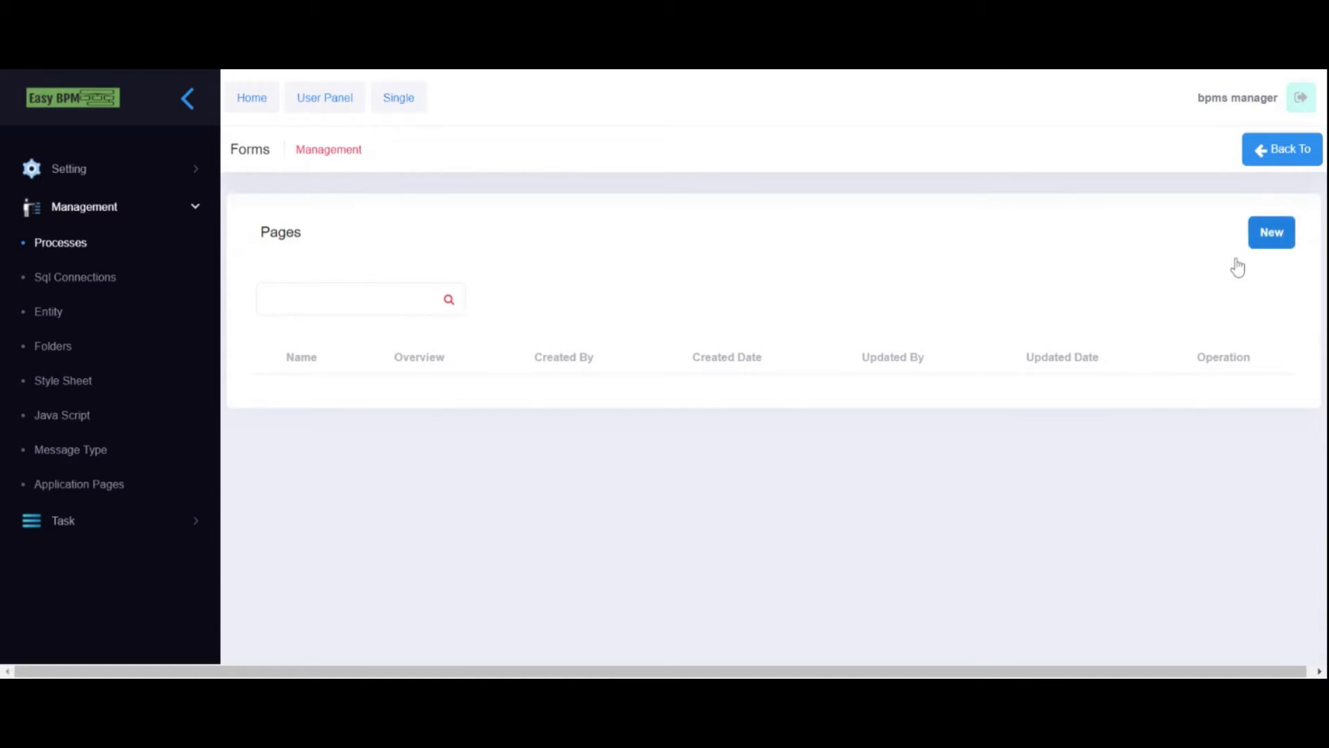
click(1268, 239)
text(Add Request)
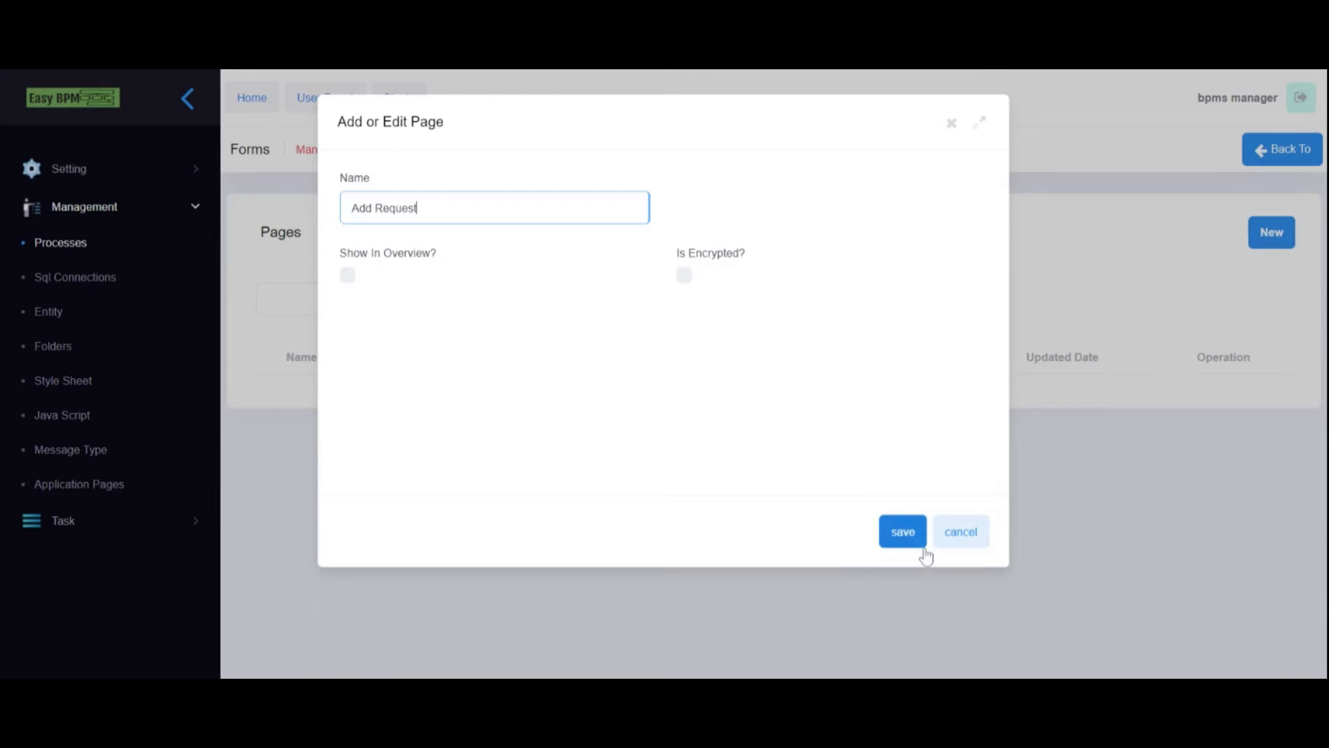
click(904, 533)
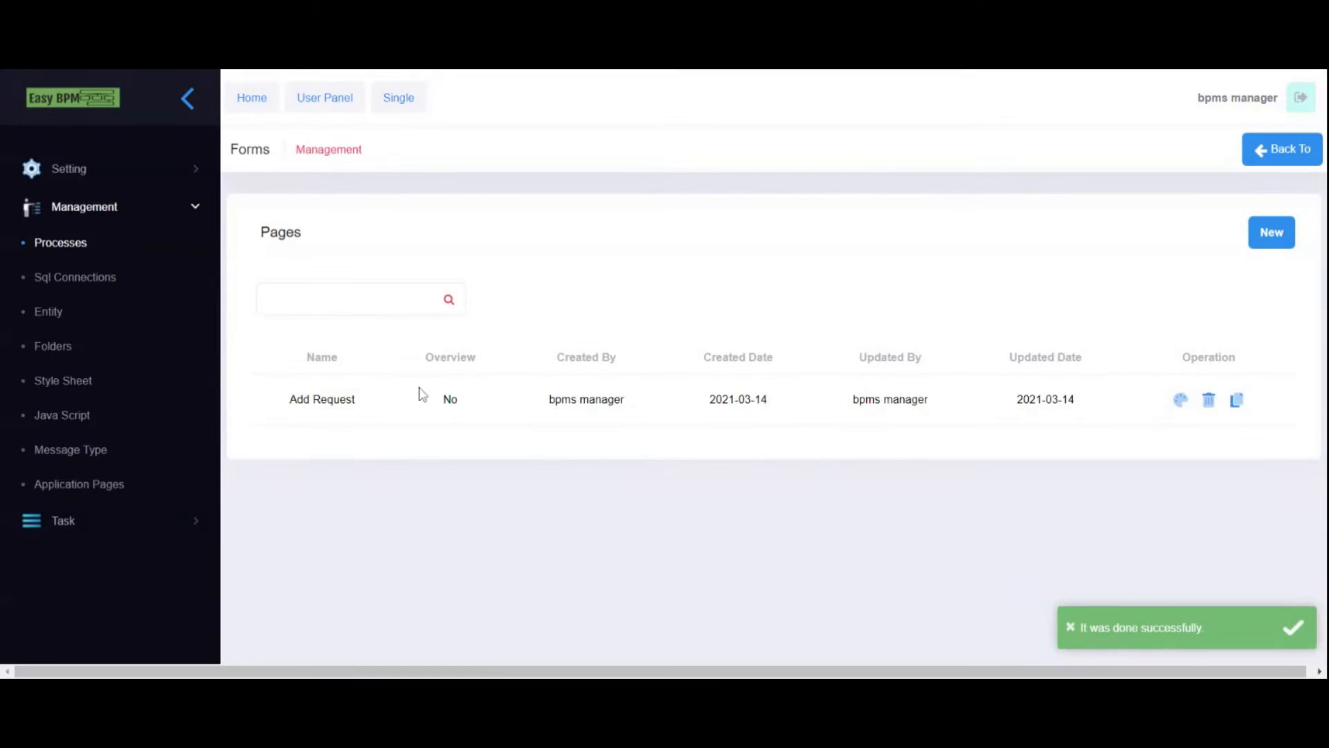
click(1177, 400)
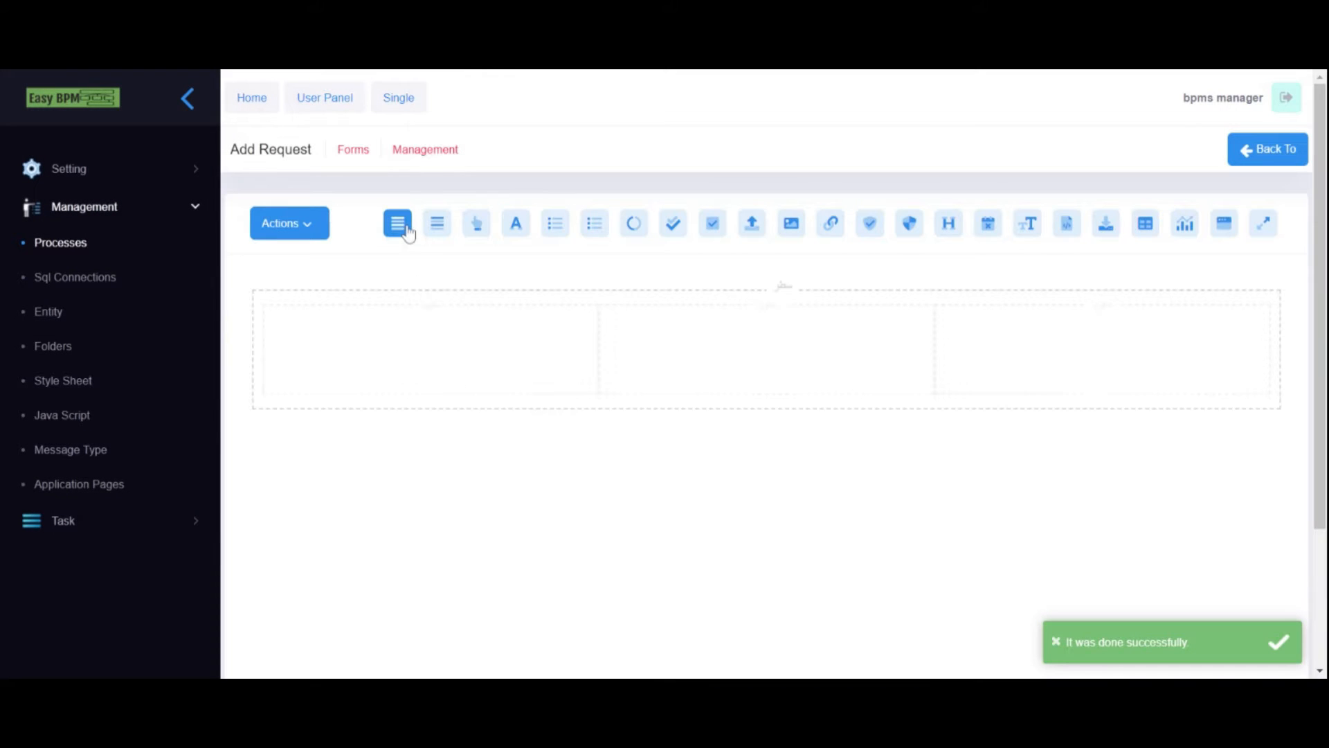
- Add a third row and put text inputs in all three top-row cells
click(401, 229)
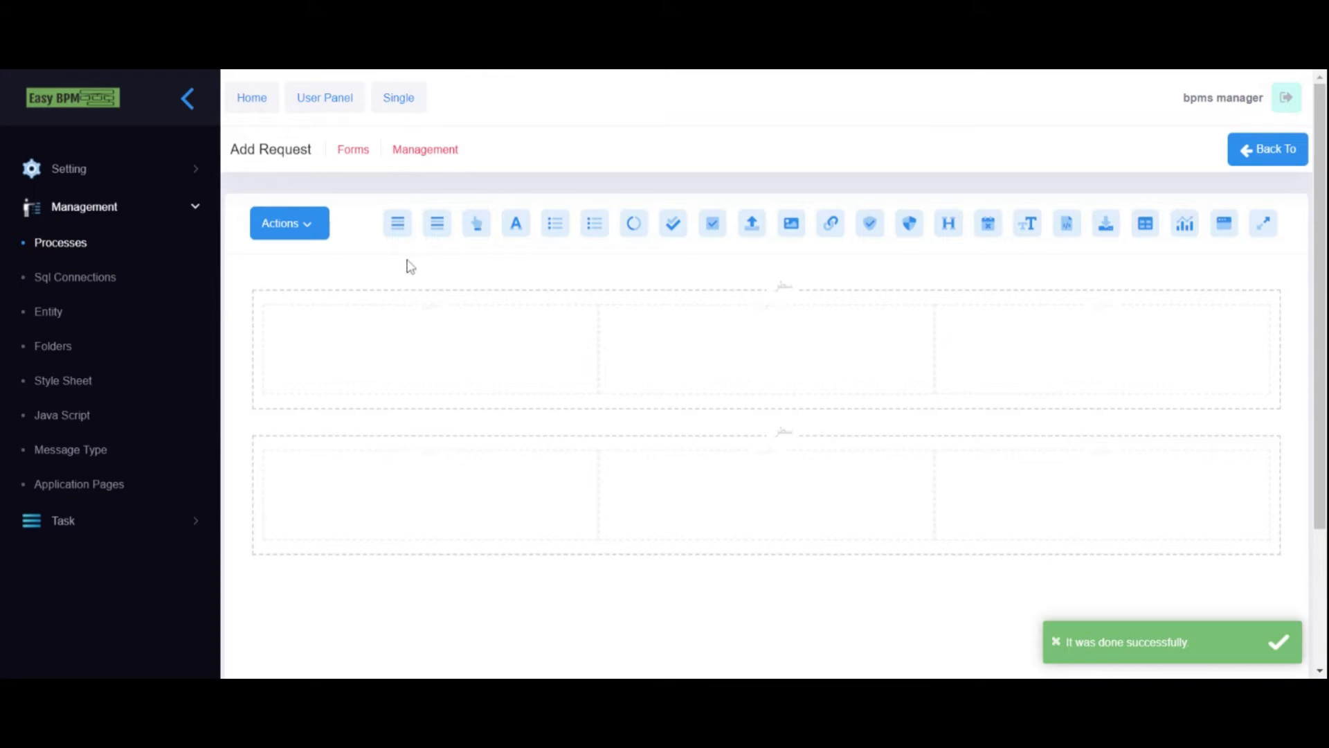
click(392, 228)
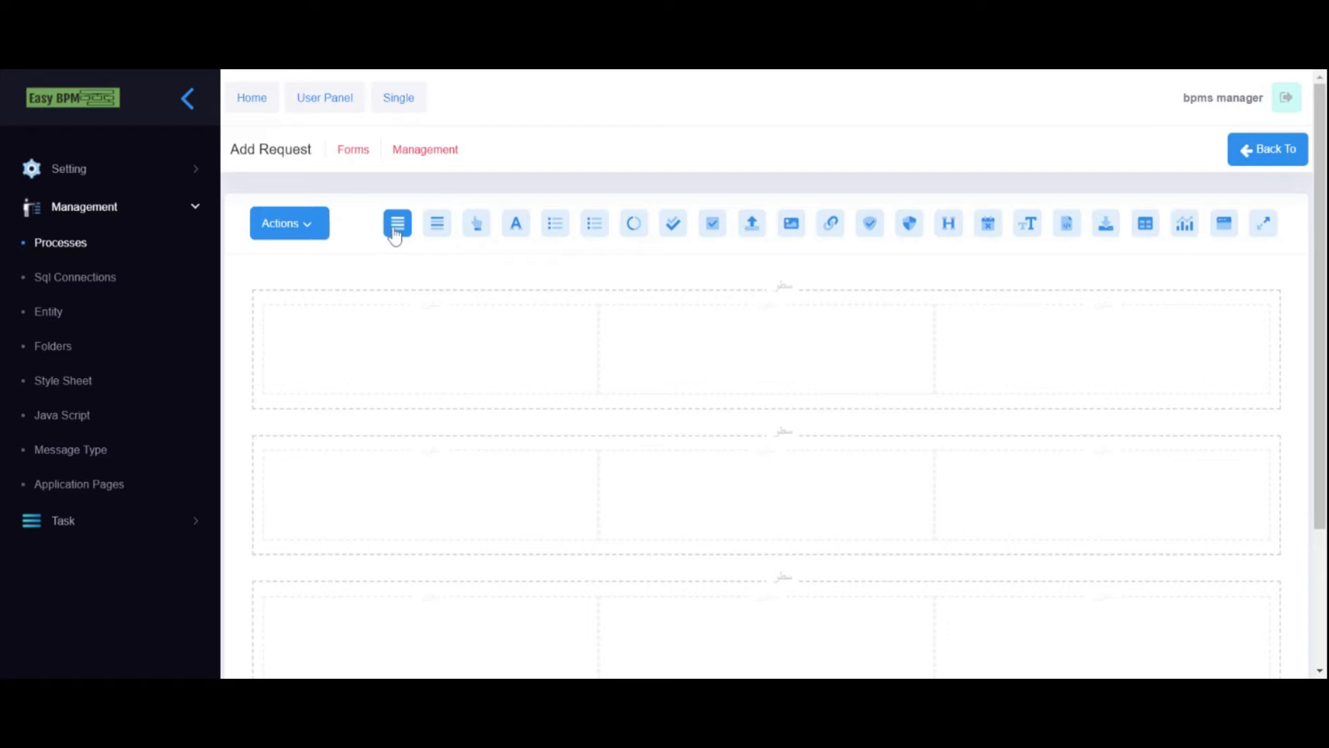
drag(519, 220, 365, 341)
drag(519, 222, 655, 326)
drag(516, 222, 994, 346)
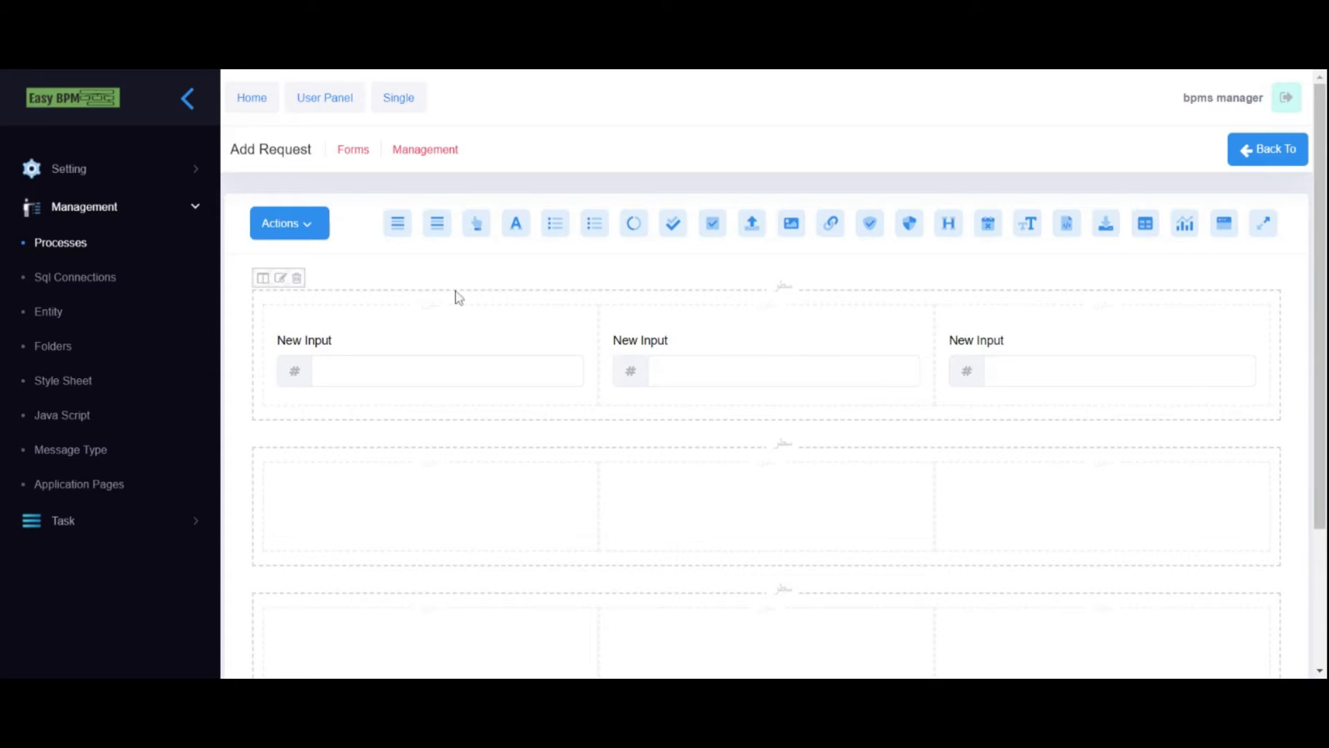
- Relabel the first two inputs 'First Name' and 'Last Name'
click(297, 345)
drag(391, 282, 337, 282)
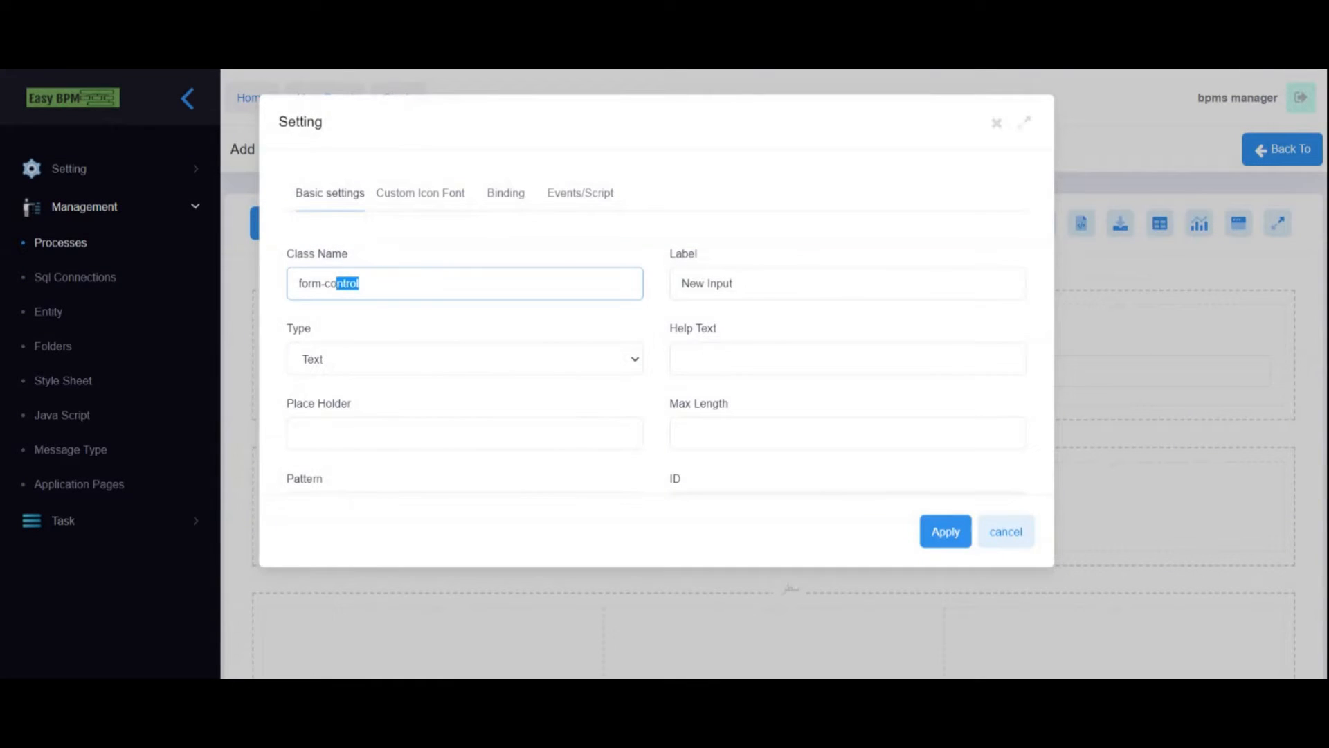
drag(738, 283, 666, 286)
text(First Name)
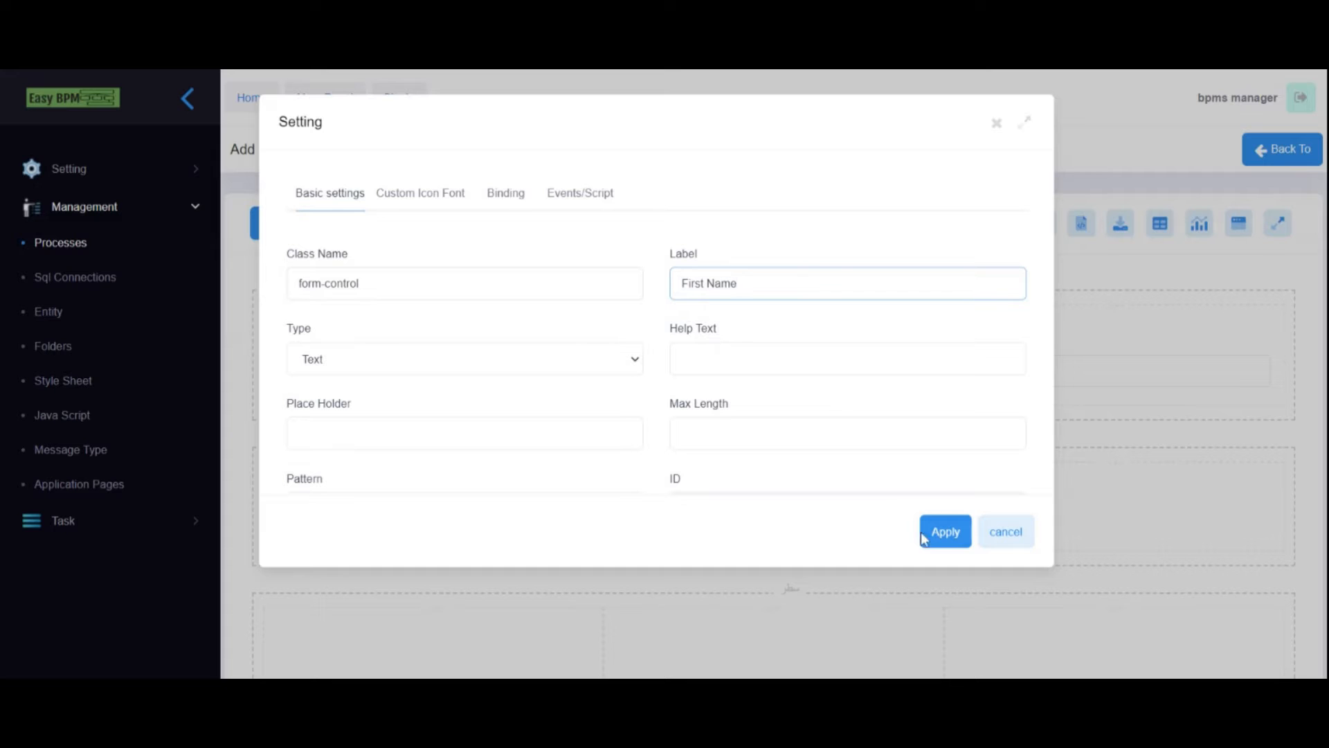
click(943, 531)
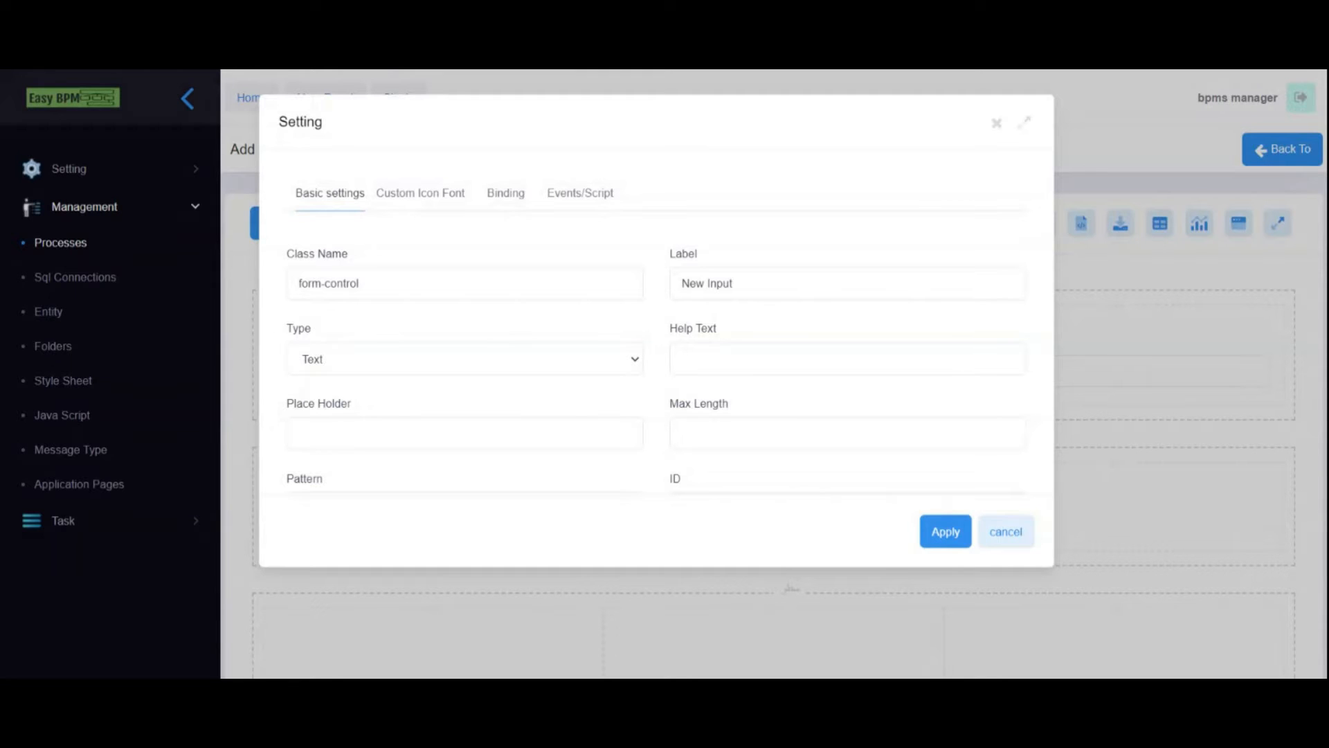
drag(738, 283, 677, 286)
text(Last Name)
click(944, 533)
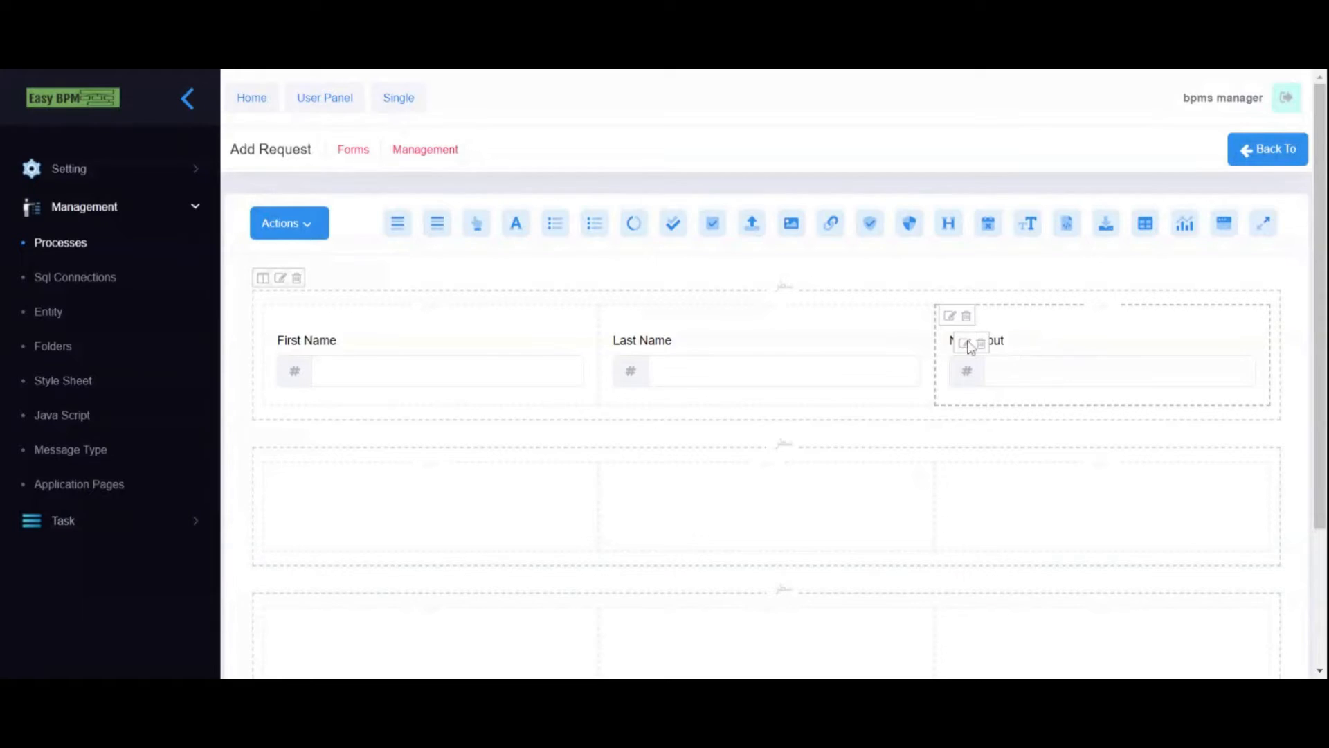
- Edit the third input's label, mark it required, browse icons, then cancel the changes
click(950, 317)
drag(737, 283, 678, 284)
text(Birth Date)
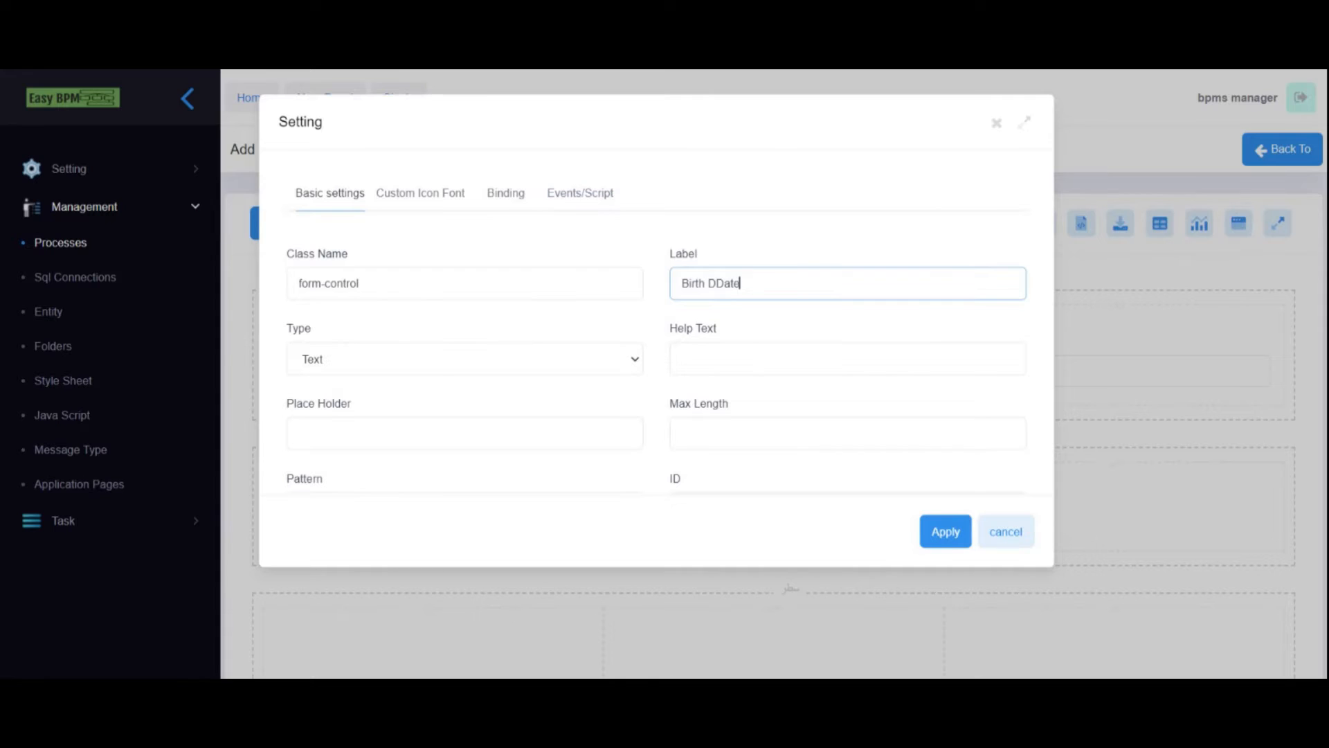
scroll(533, 410, down, 3)
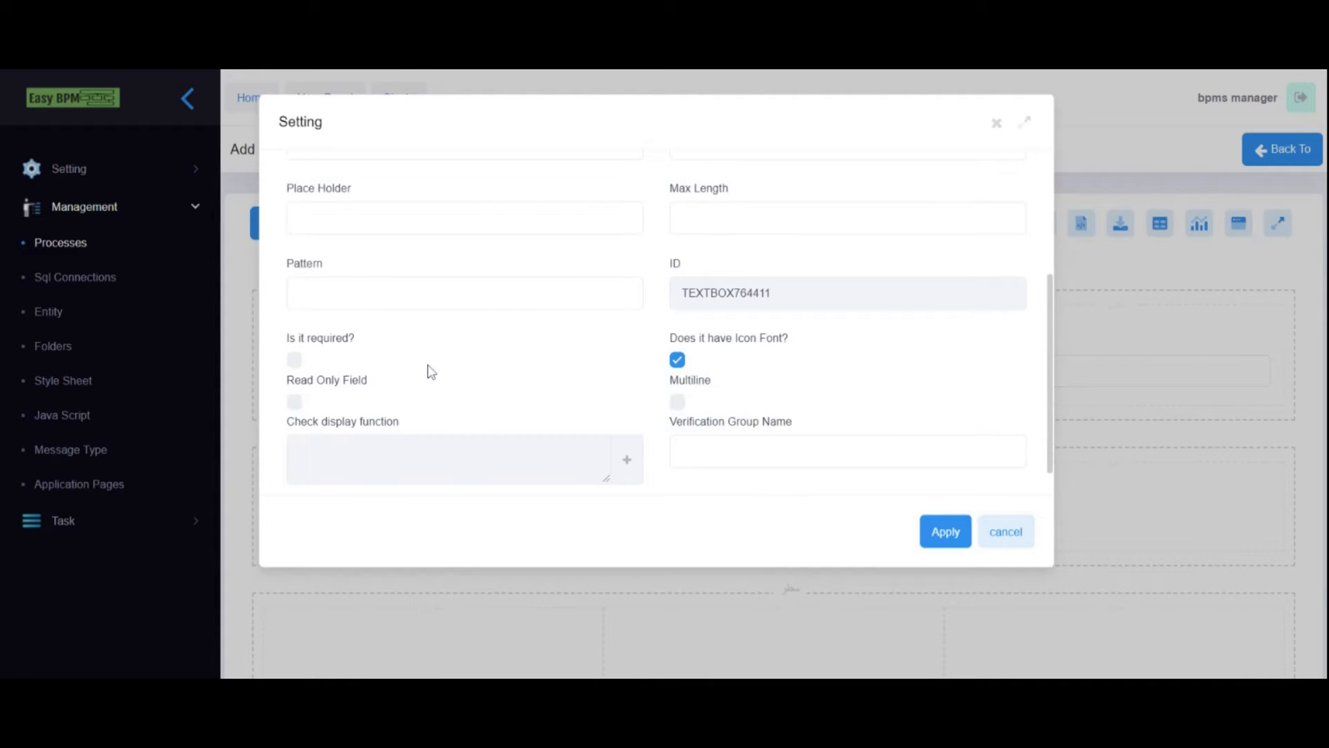
click(294, 360)
scroll(357, 323, up, 3)
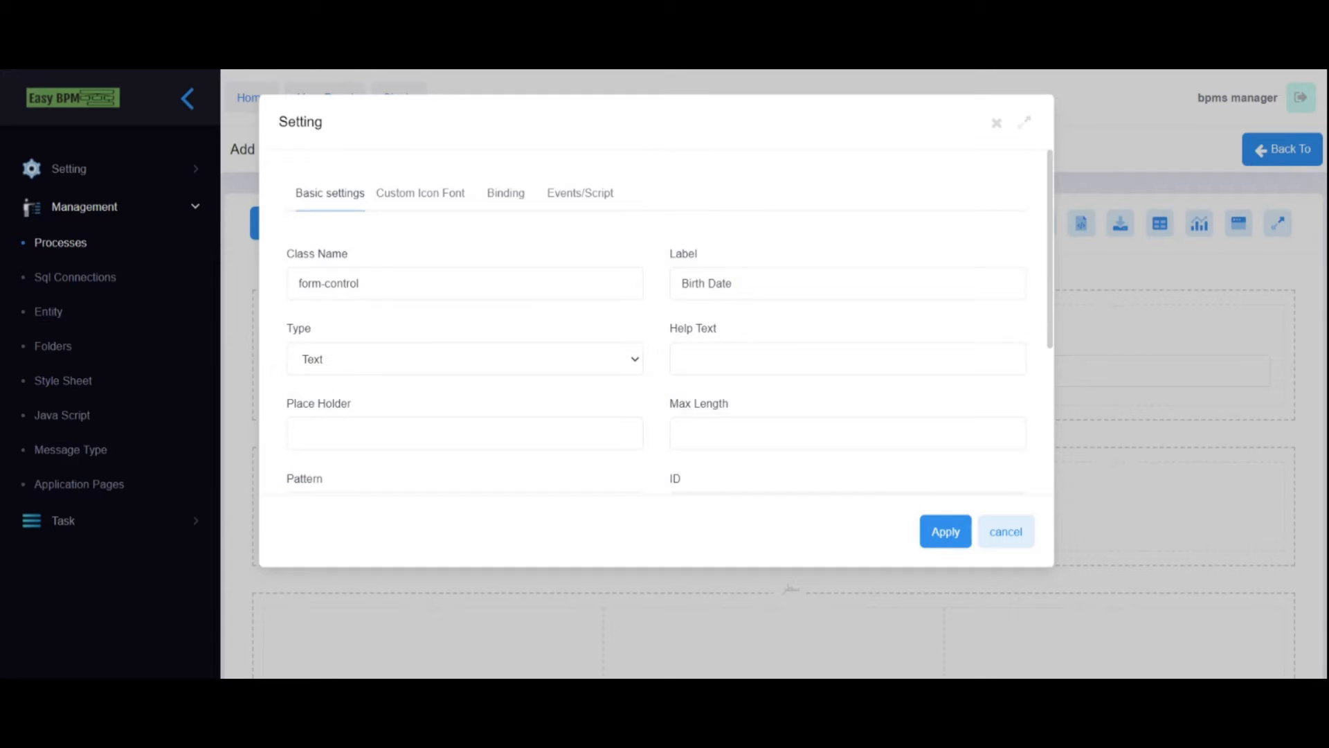
scroll(759, 358, down, 3)
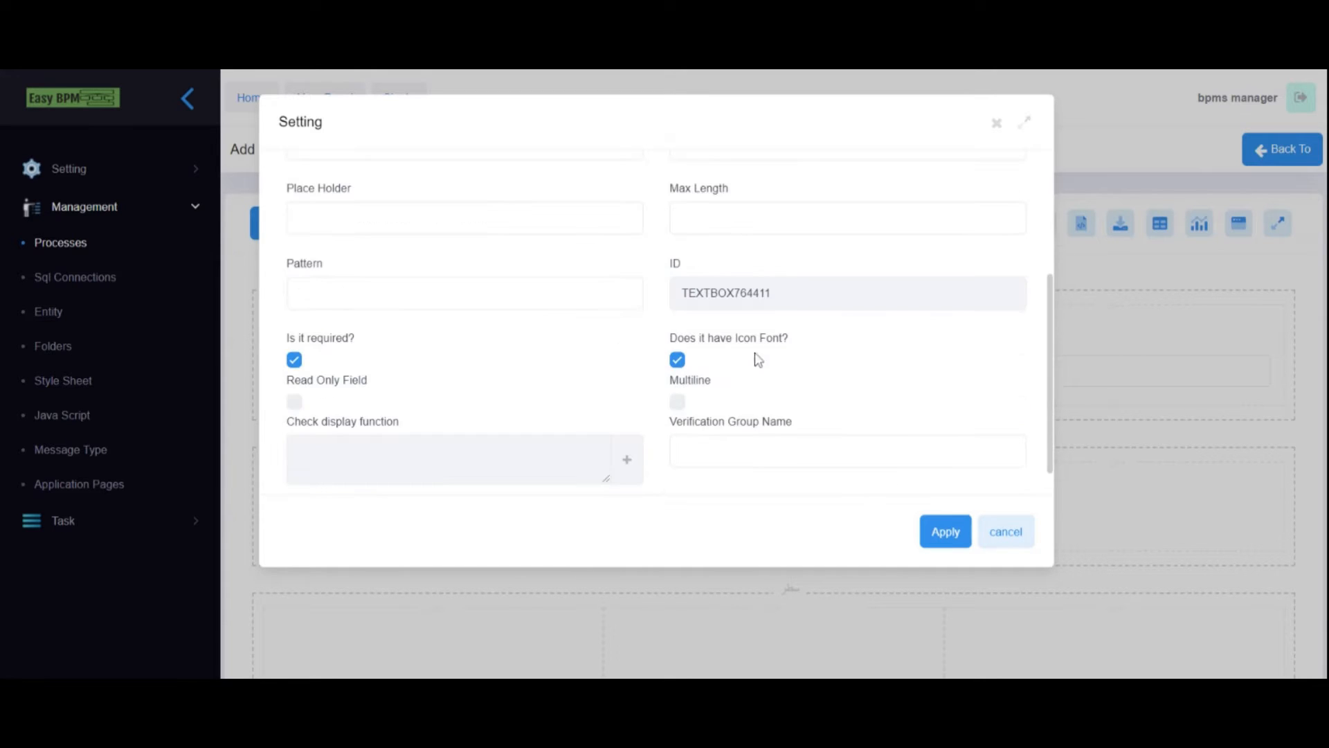
scroll(761, 346, up, 3)
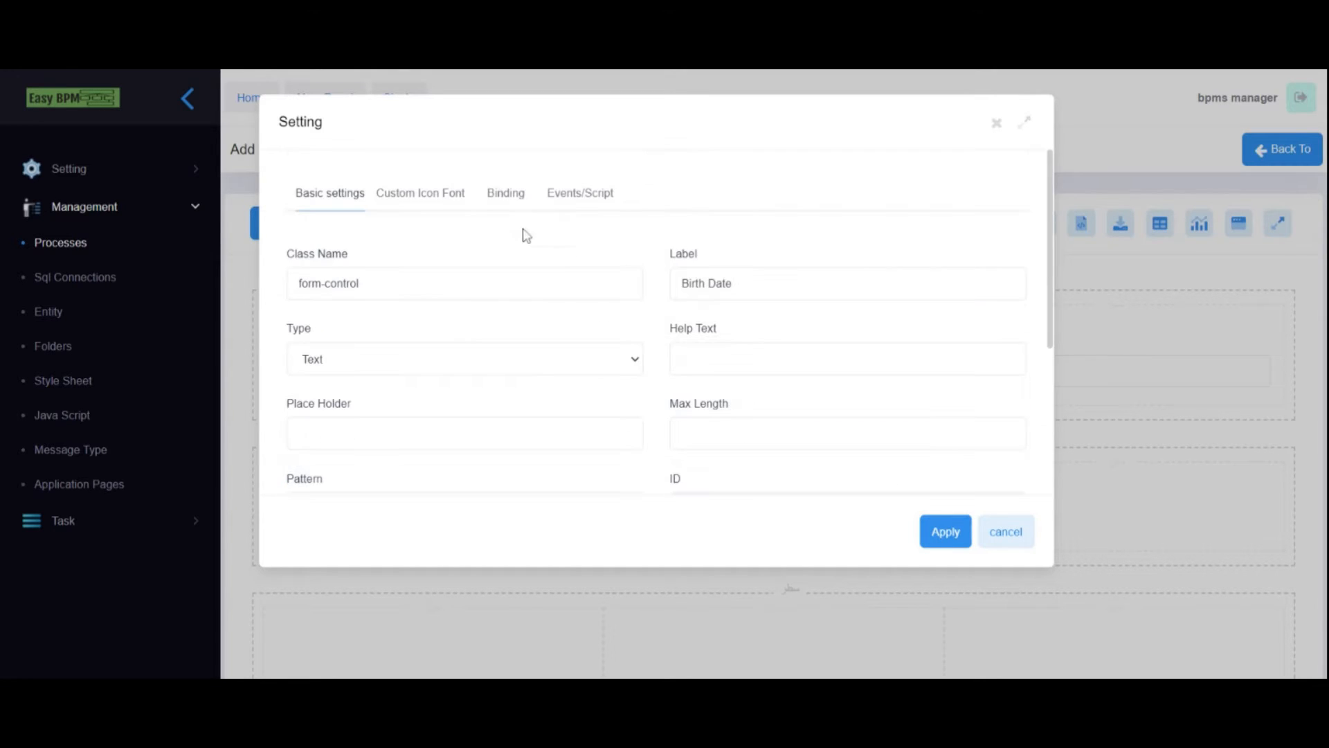
click(439, 202)
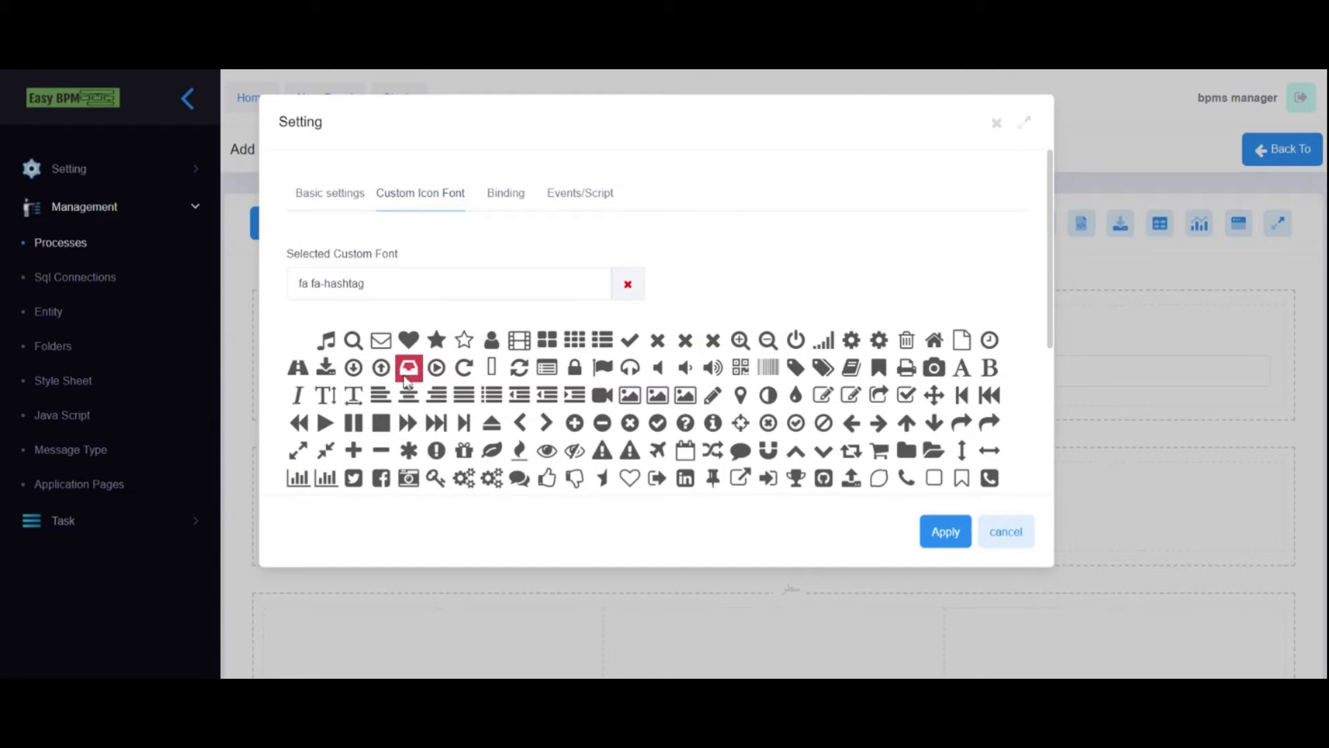
click(1006, 534)
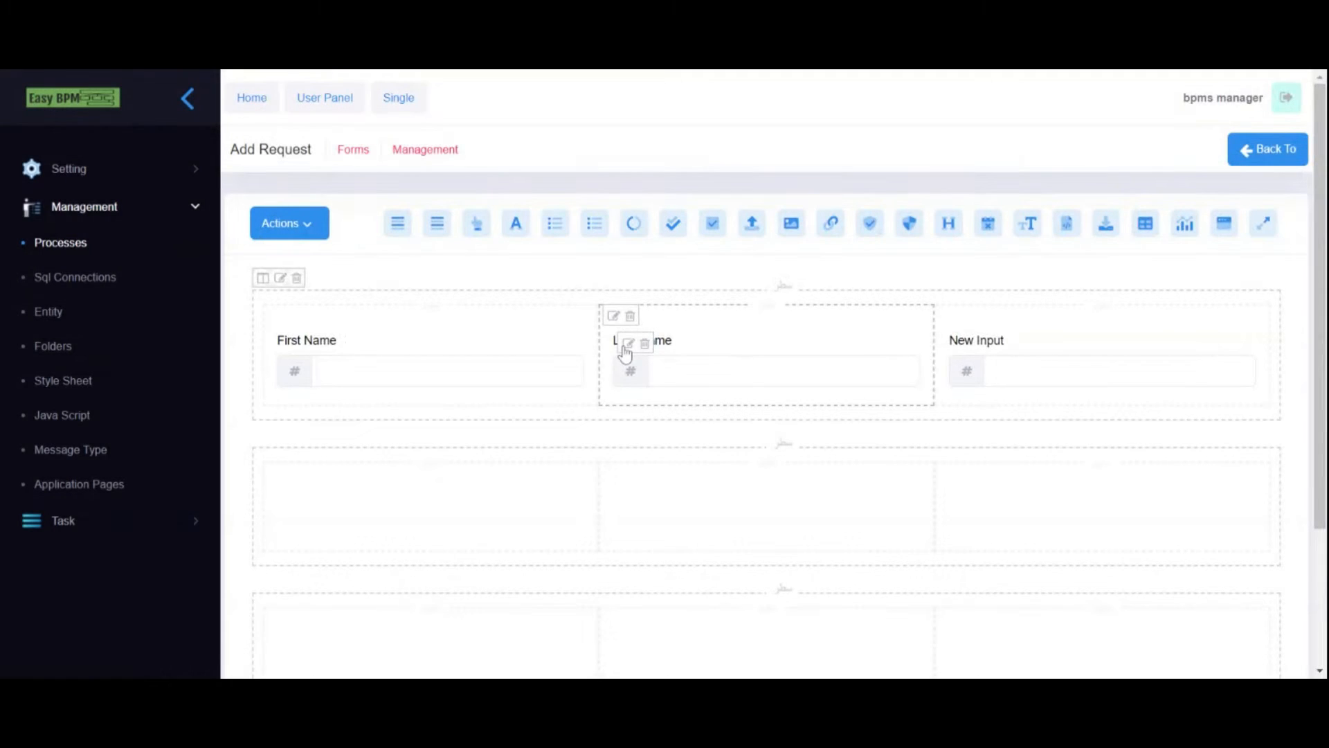
- Tick 'Is it required?' for the First Name field and apply
click(293, 344)
scroll(339, 387, down, 3)
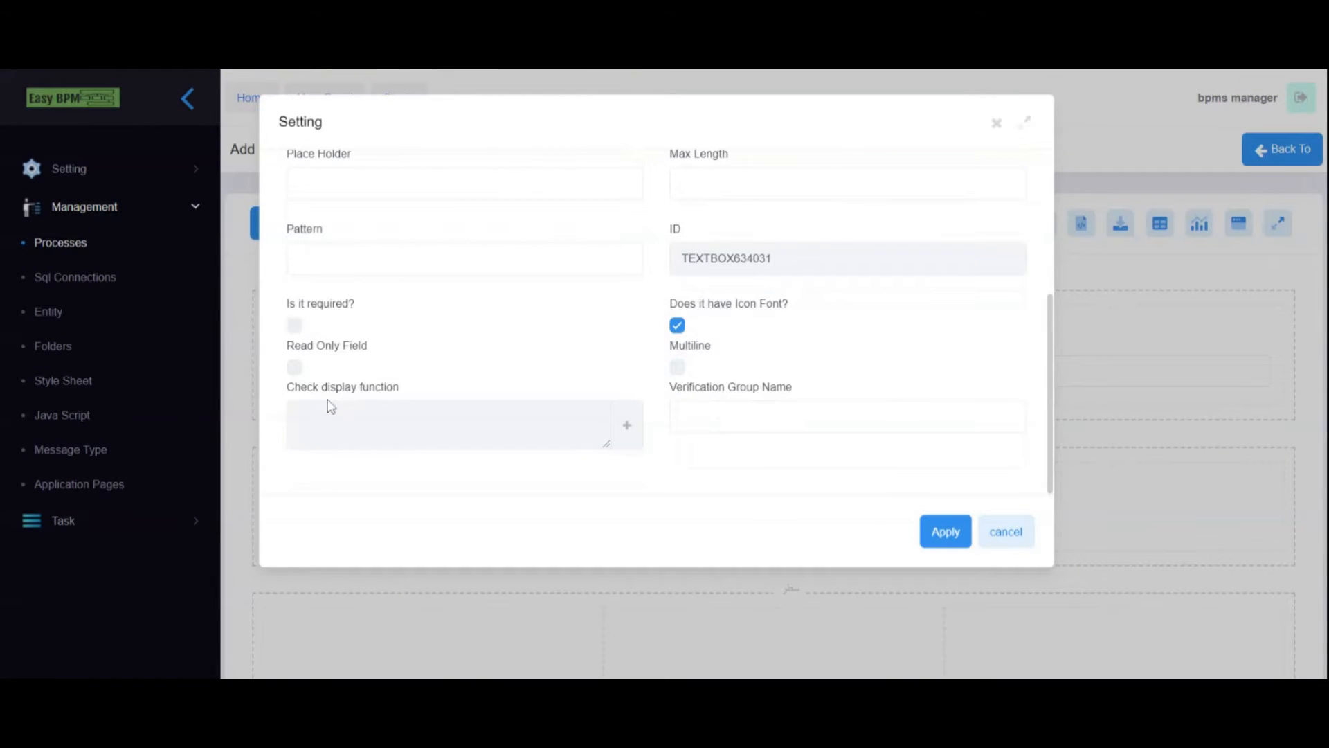
click(294, 324)
click(931, 533)
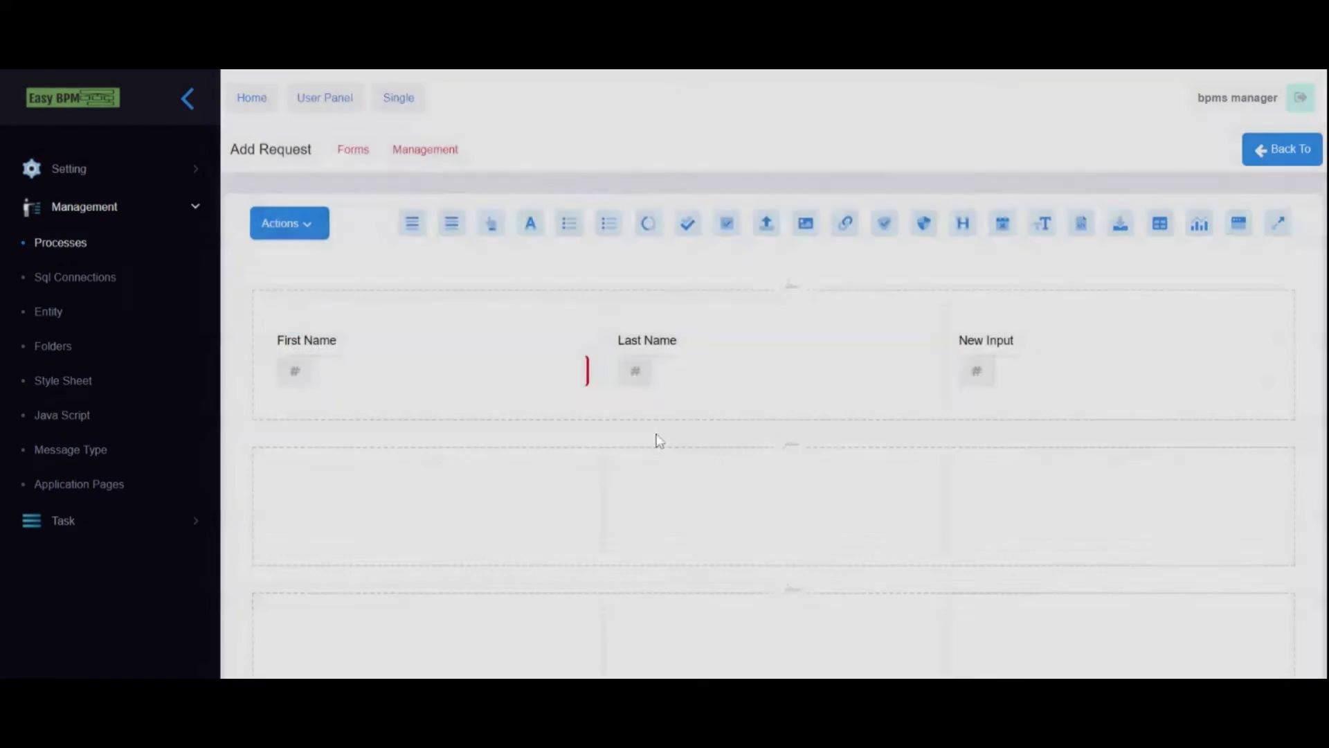
- Tick 'Is it required?' for the Last Name field and apply
click(616, 343)
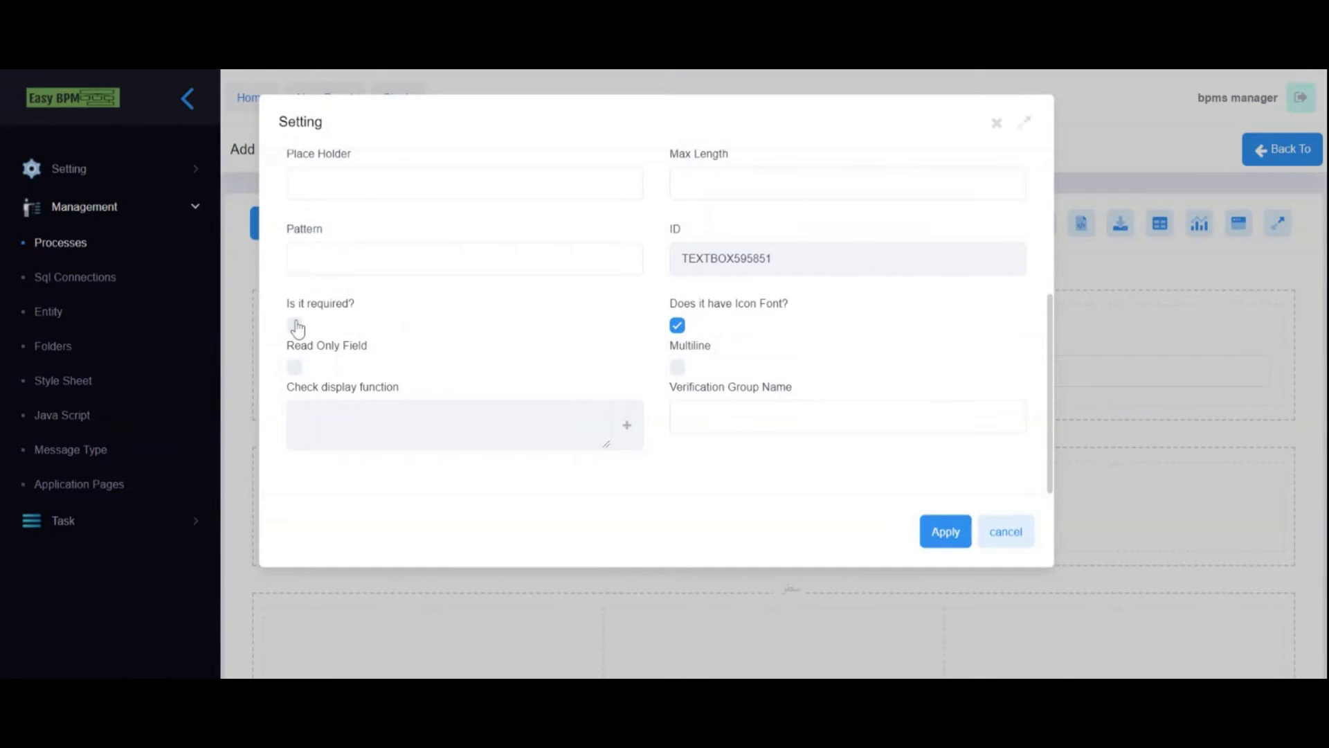
click(294, 325)
click(939, 537)
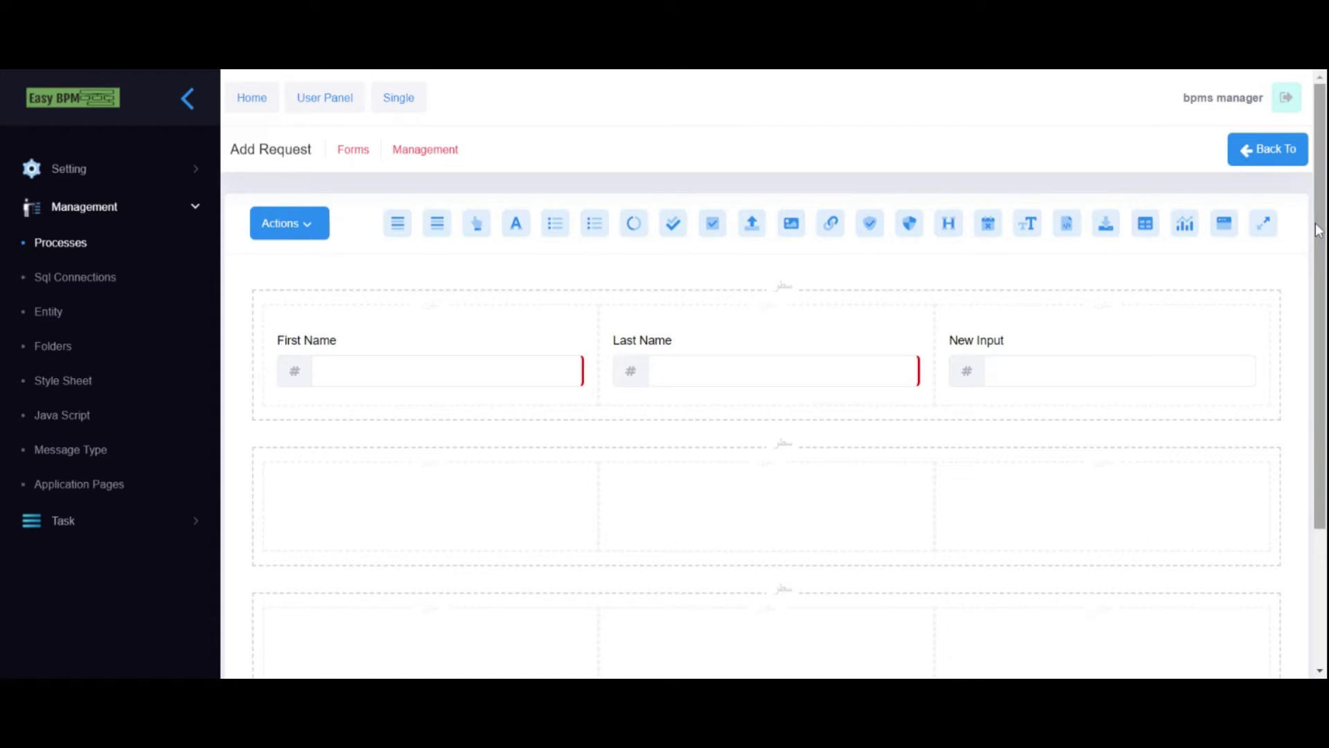
scroll(1317, 231, down, 2)
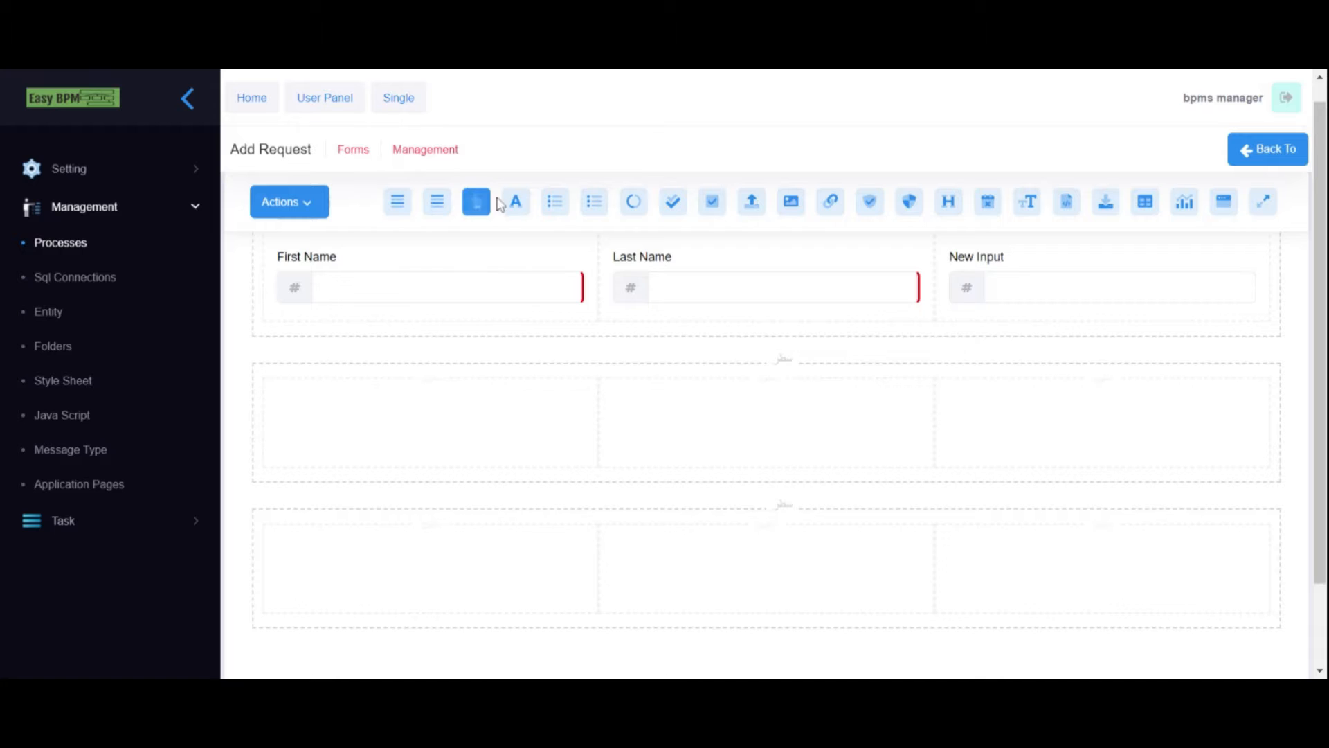
- Add a required text input labelled 'Expected Salary' in the second row's first cell
drag(516, 202, 325, 429)
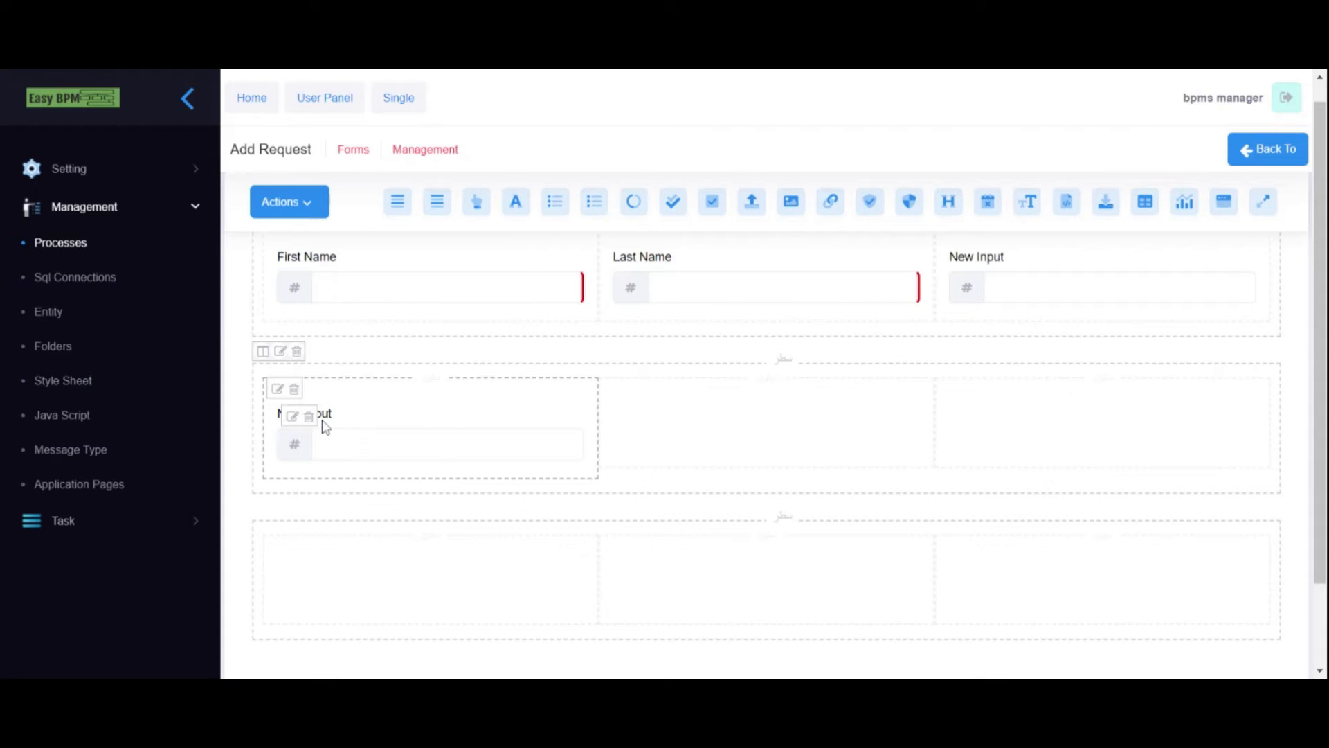
click(293, 417)
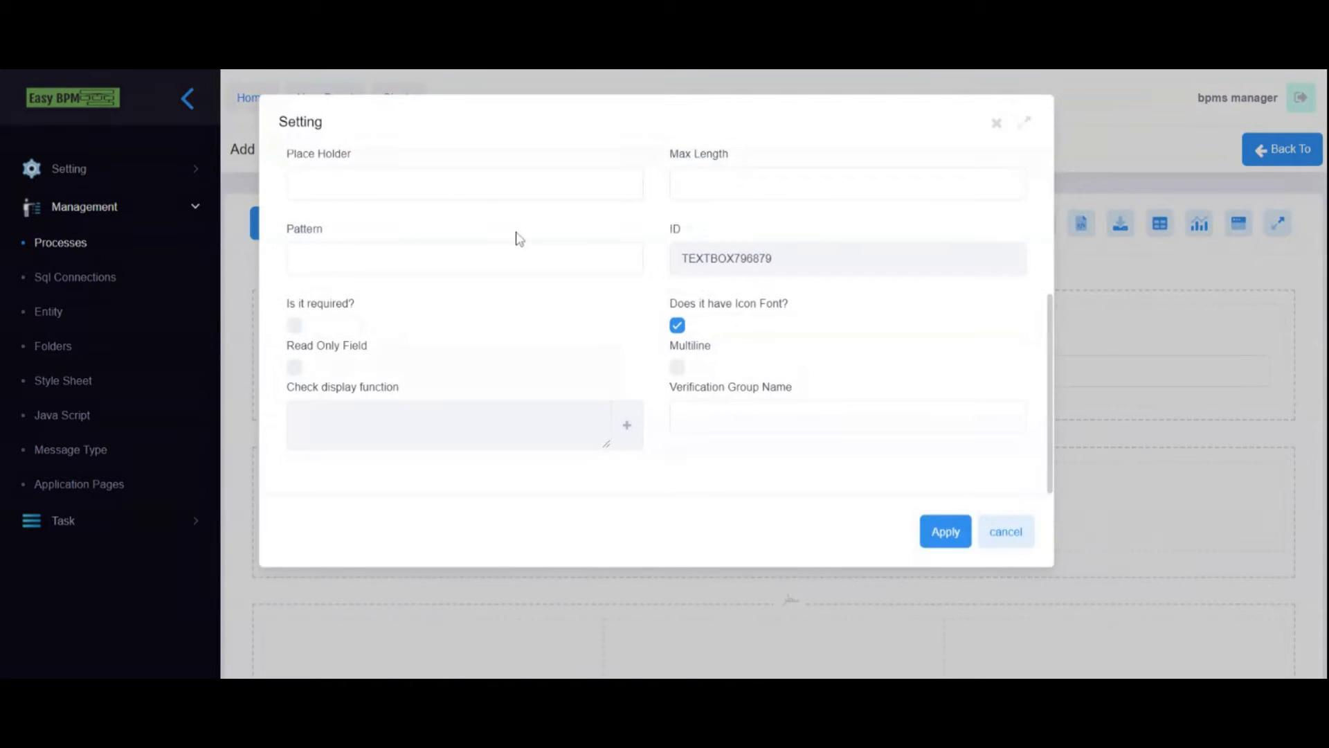
scroll(697, 261, up, 4)
triple_click(699, 283)
text(Expected Salary)
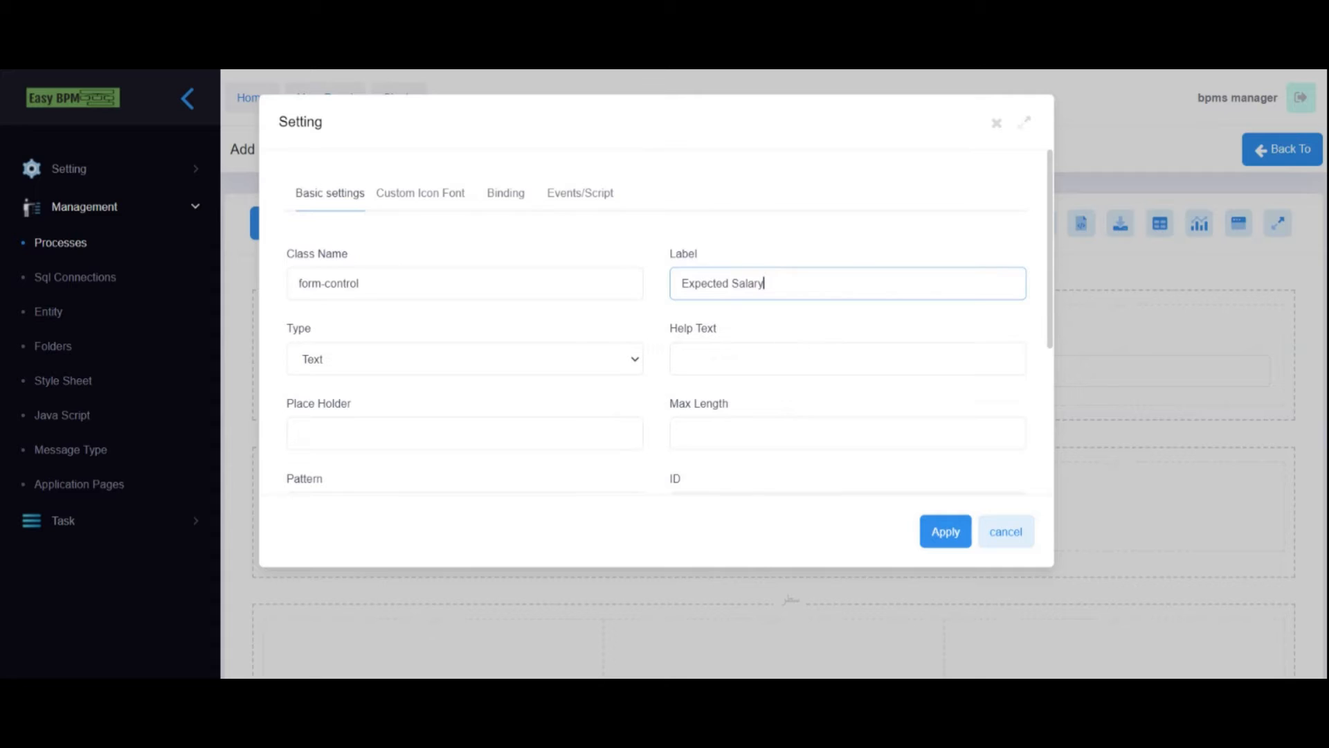
scroll(411, 388, down, 4)
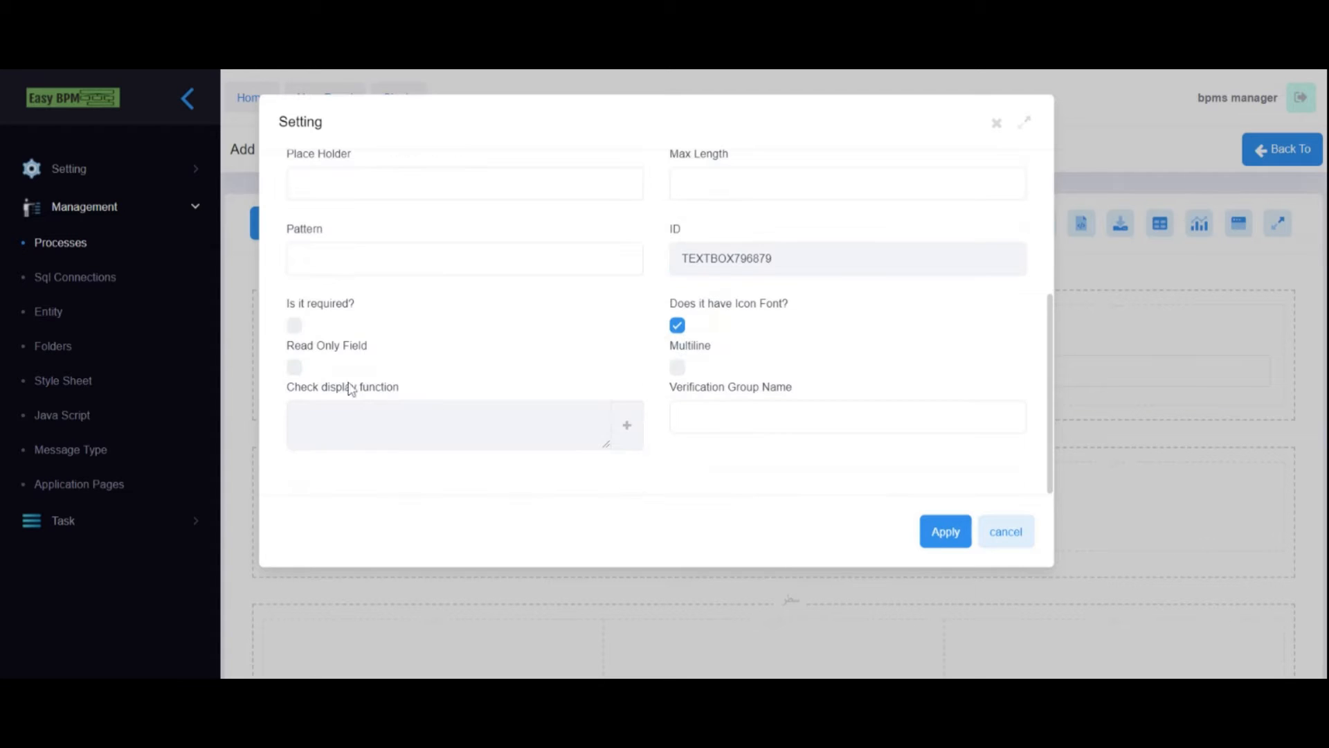
click(294, 324)
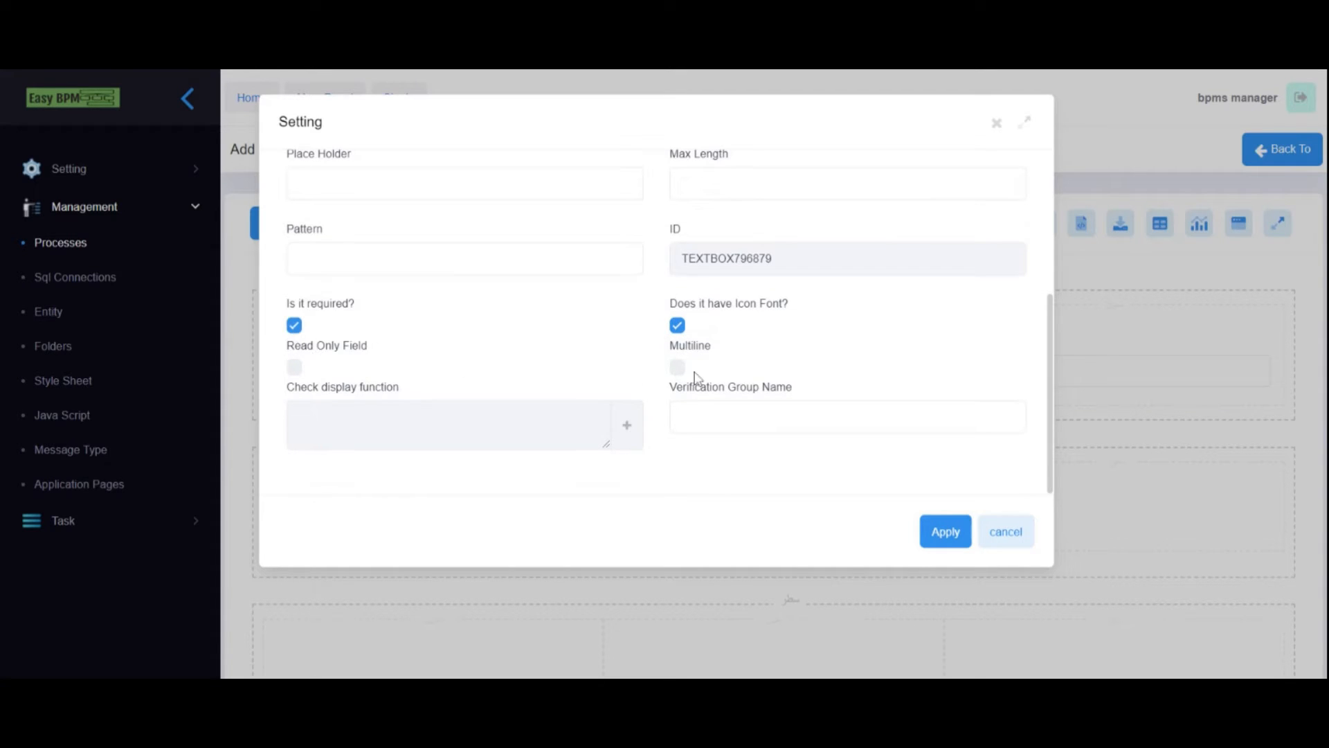
click(943, 532)
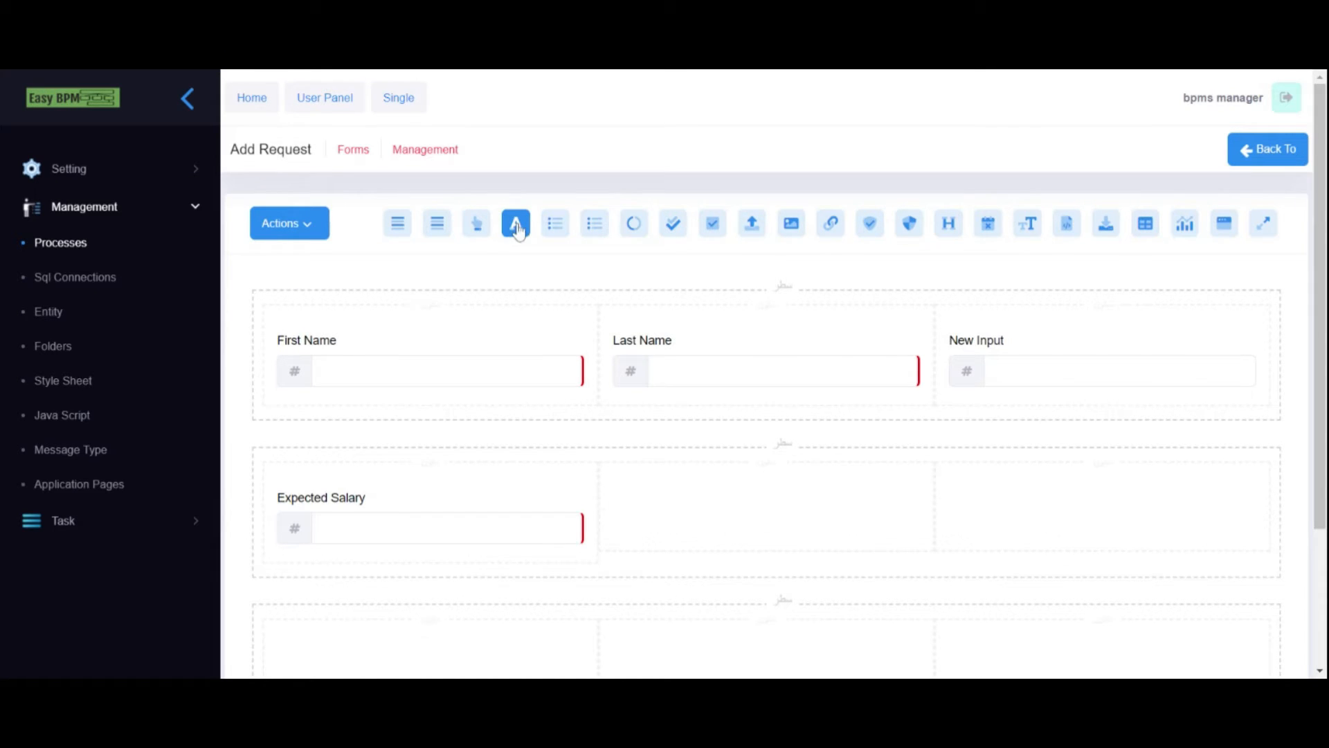
- Add a required 'Email' input of type Email in the second row's middle cell
drag(519, 230, 637, 510)
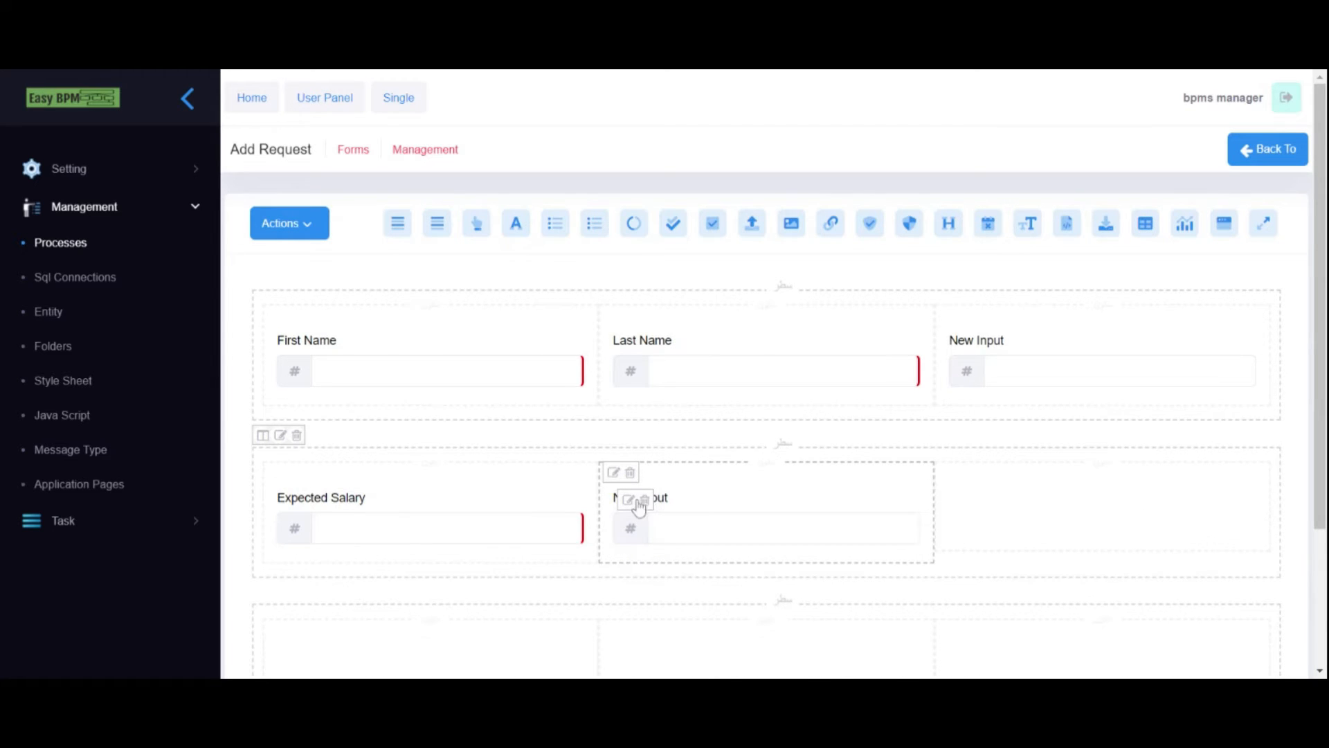
click(629, 500)
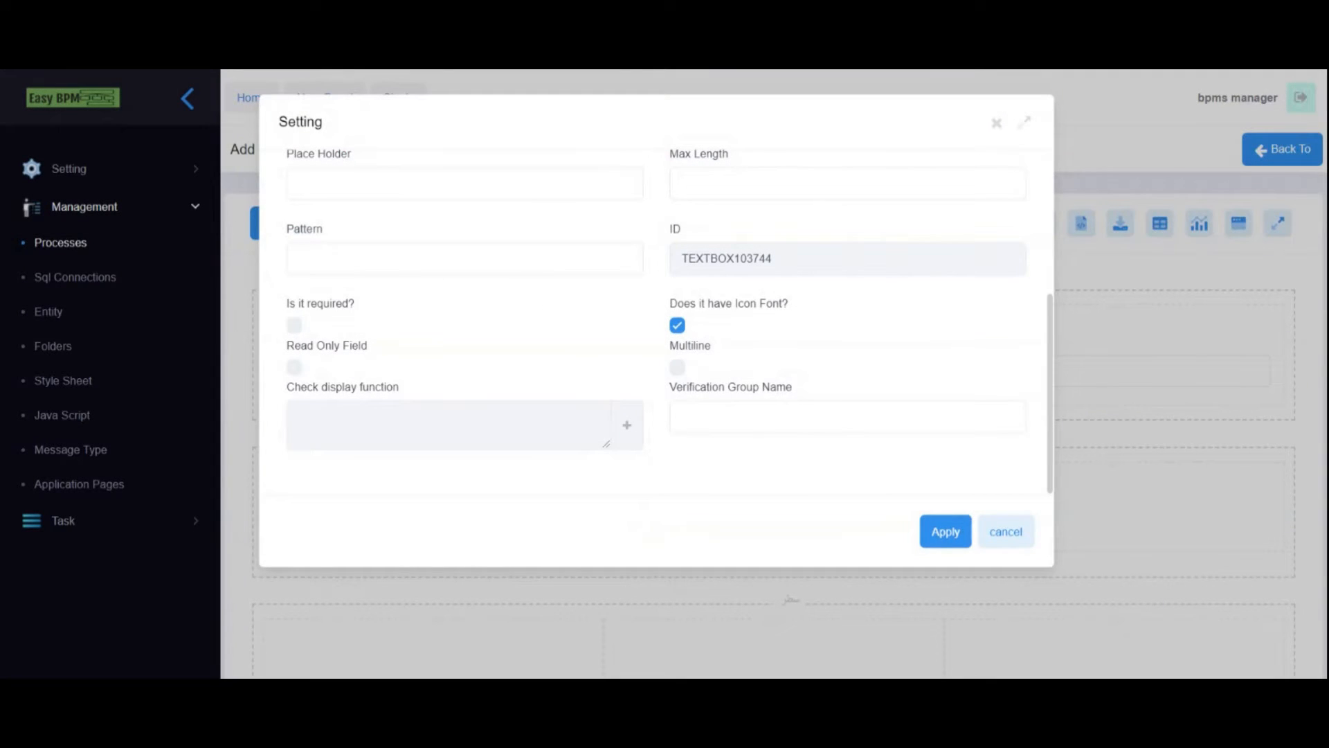
scroll(737, 234, up, 3)
triple_click(759, 277)
text(Email)
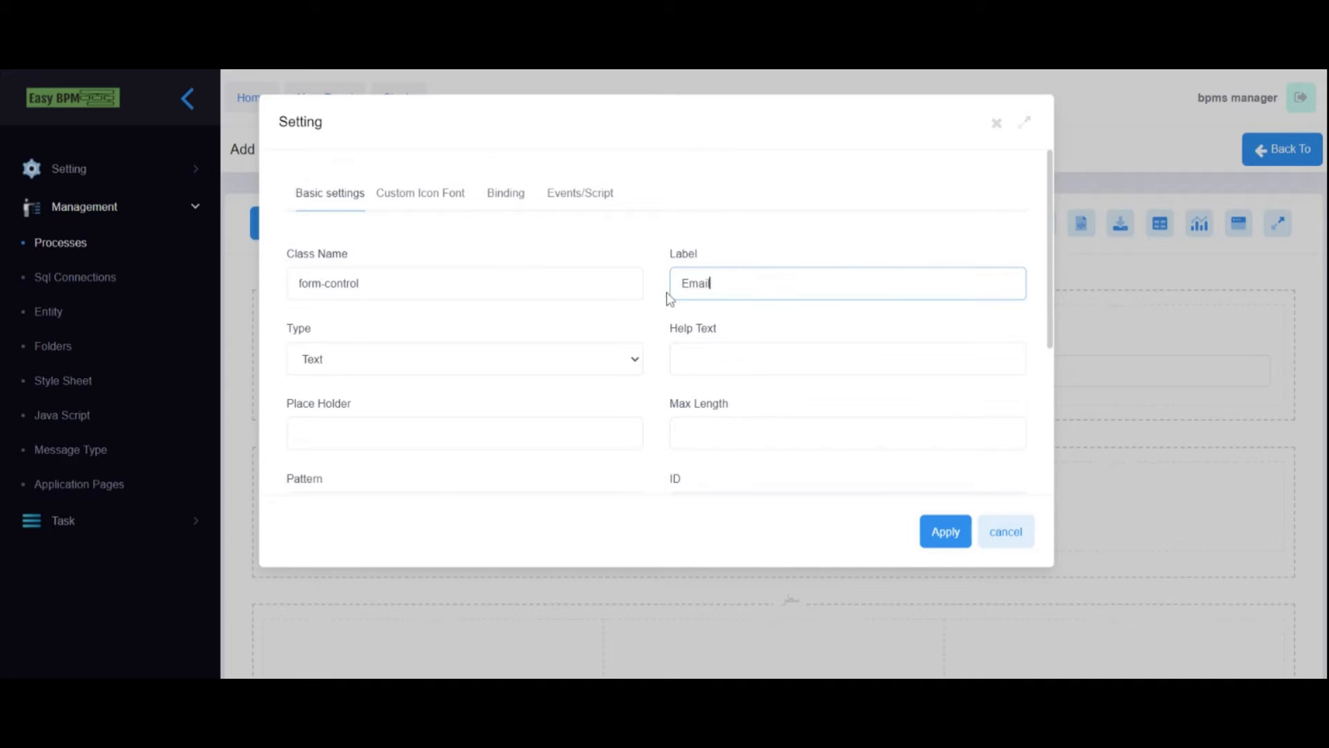
click(374, 363)
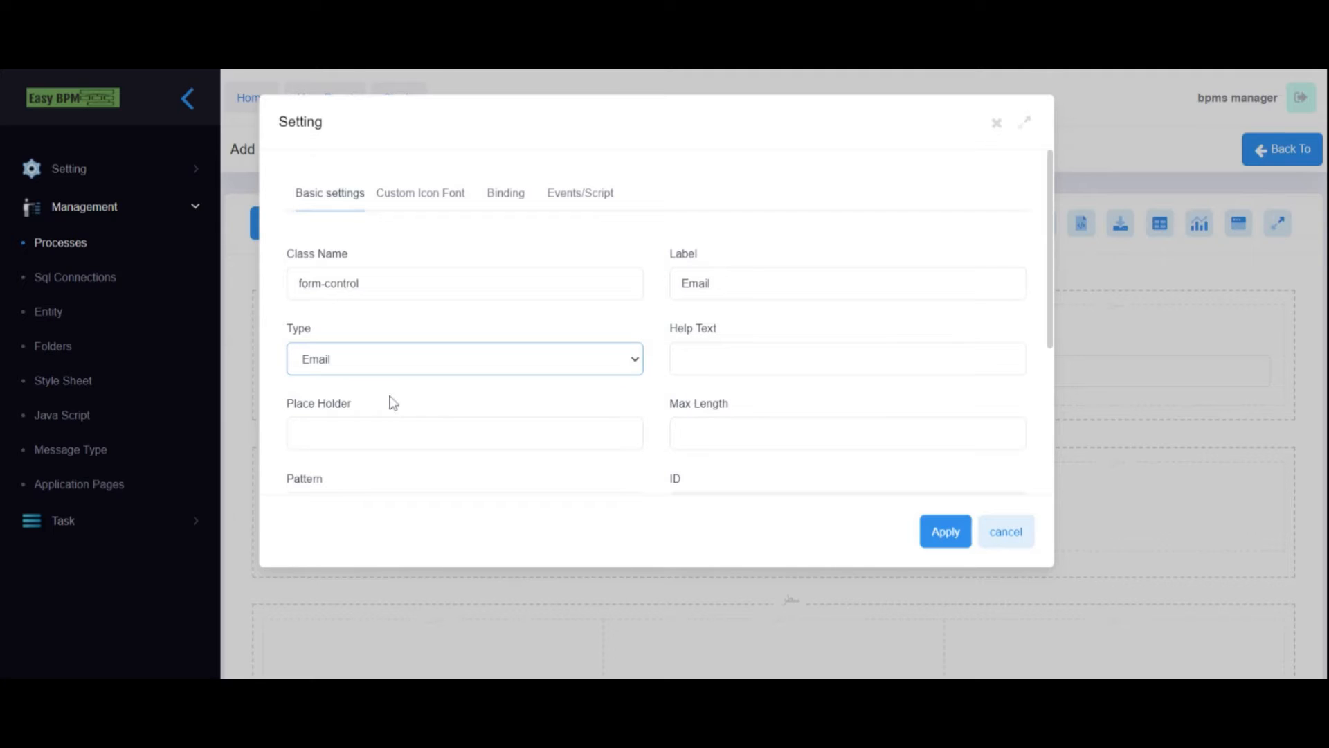
scroll(554, 388, down, 3)
click(294, 359)
click(960, 529)
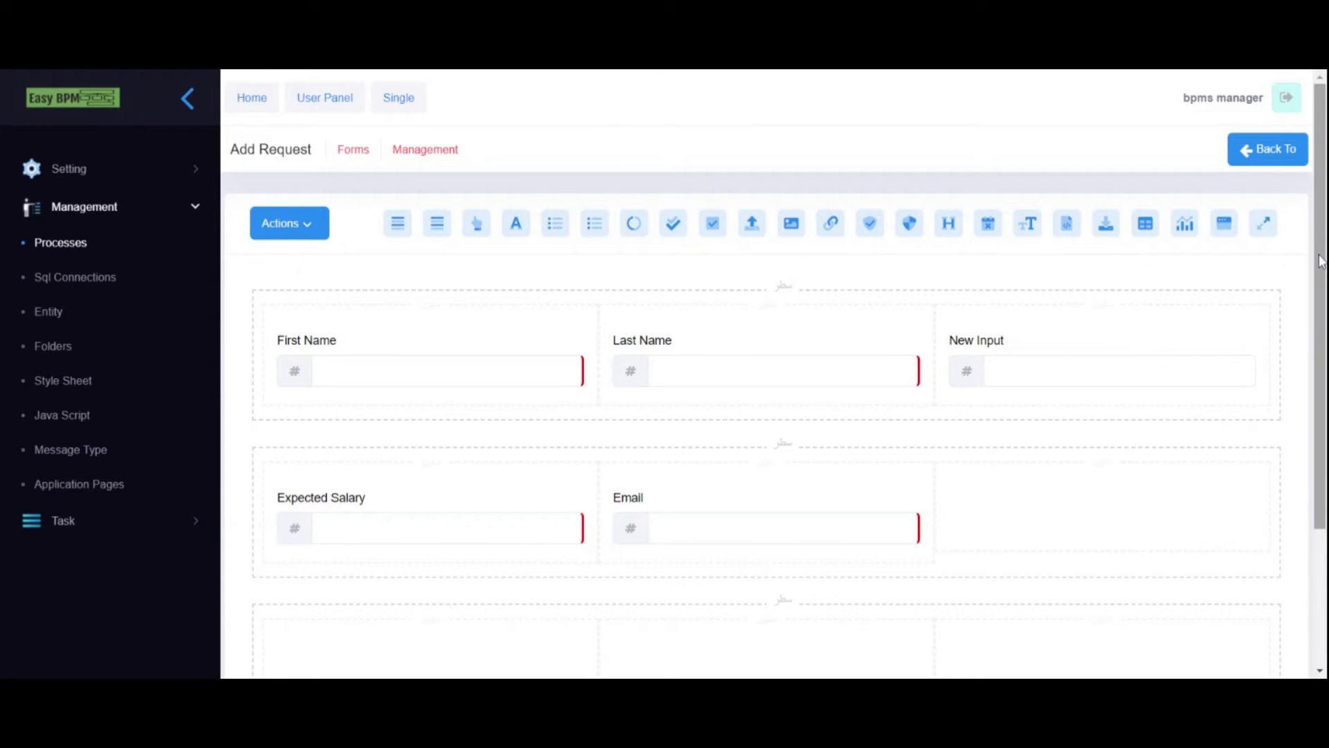
- Add a file uploader to the bottom row's first cell and set its column class to col-sm-12
mouse_move(1325, 257)
mouse_down()
mouse_move(1326, 327)
mouse_move(1326, 236)
mouse_up()
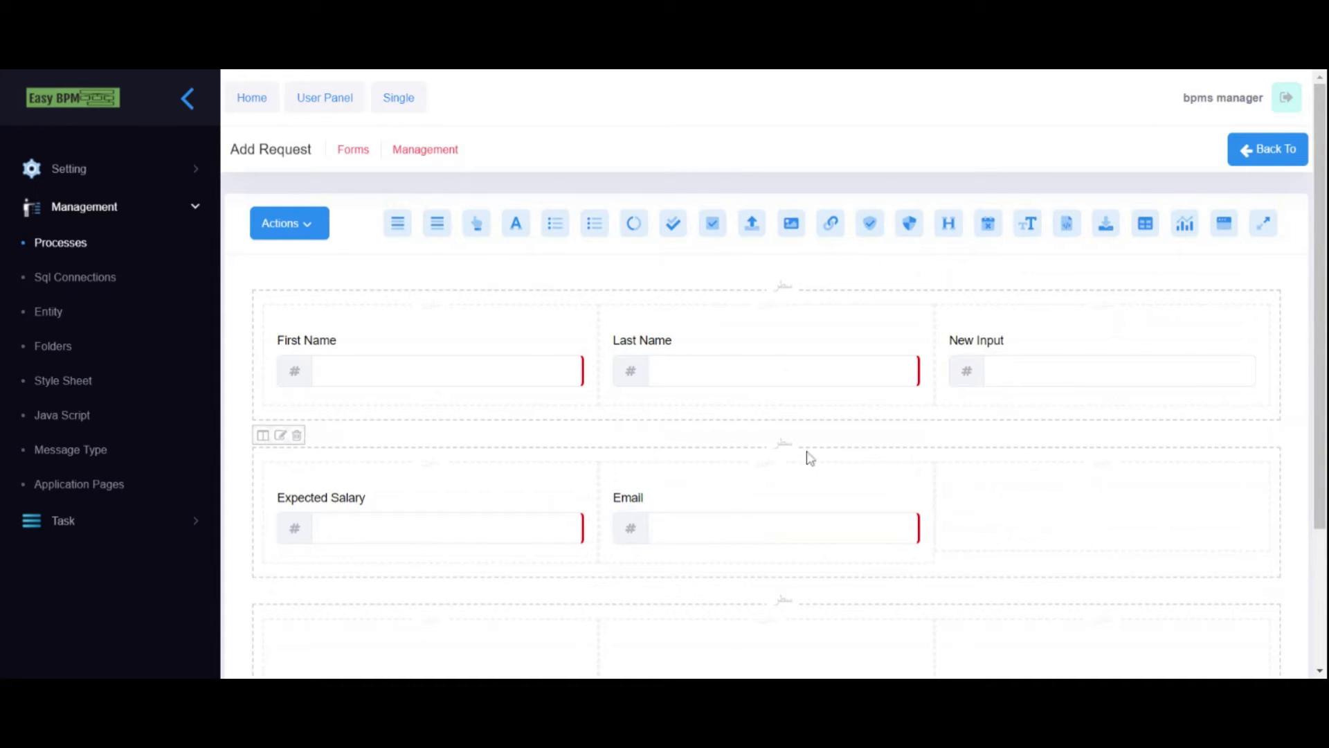
drag(1322, 293, 1322, 377)
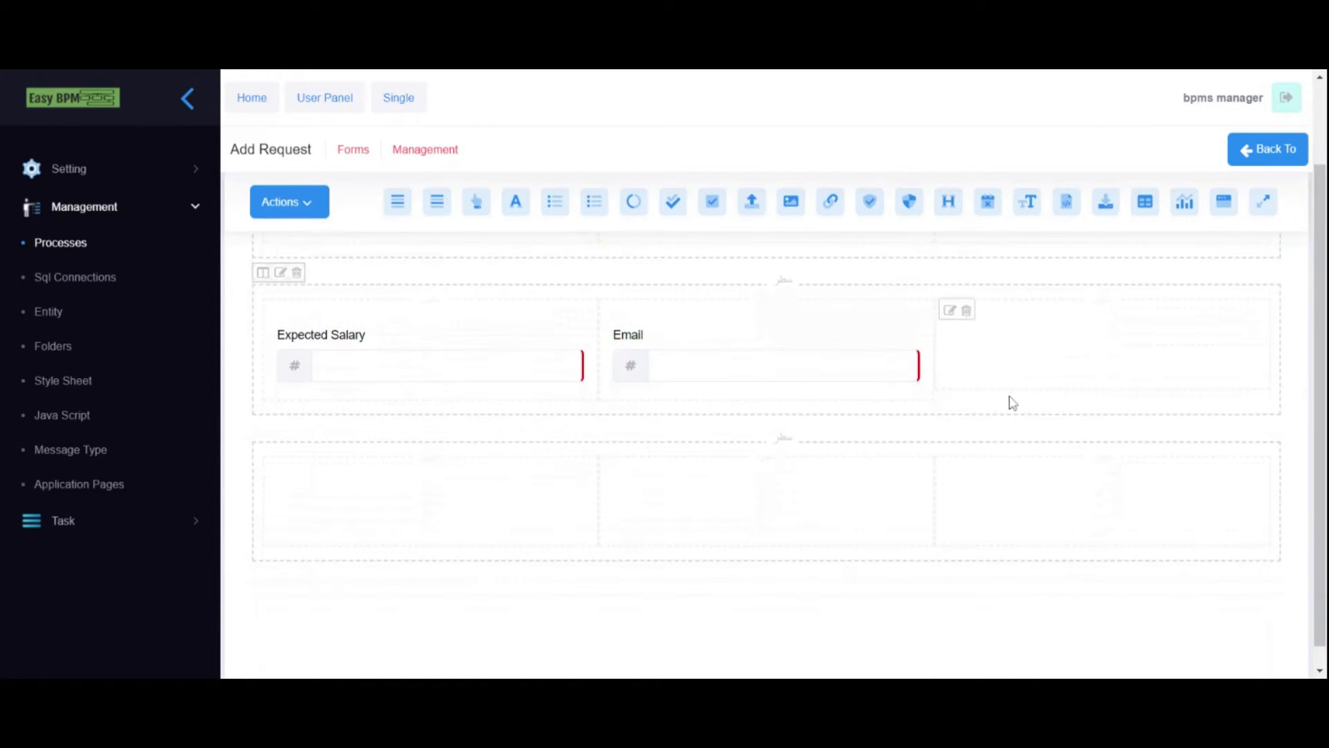
drag(753, 213, 375, 484)
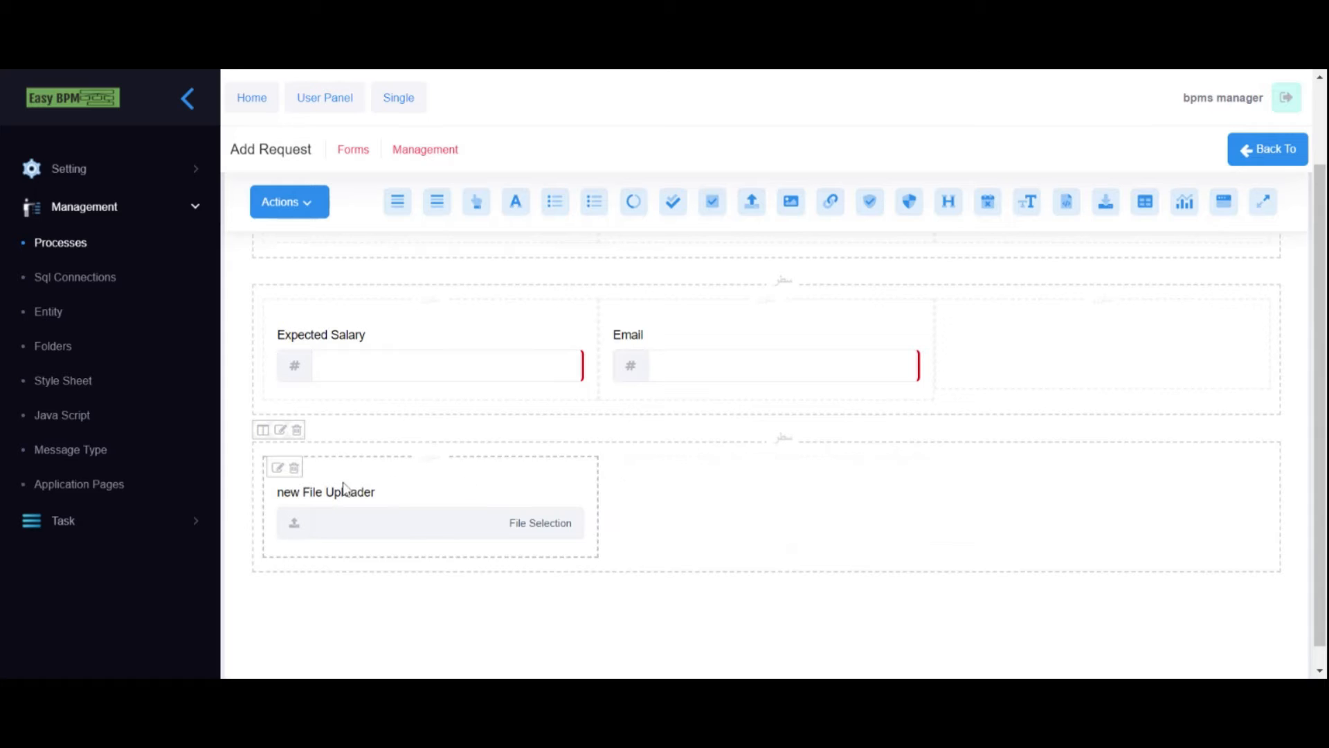
click(276, 467)
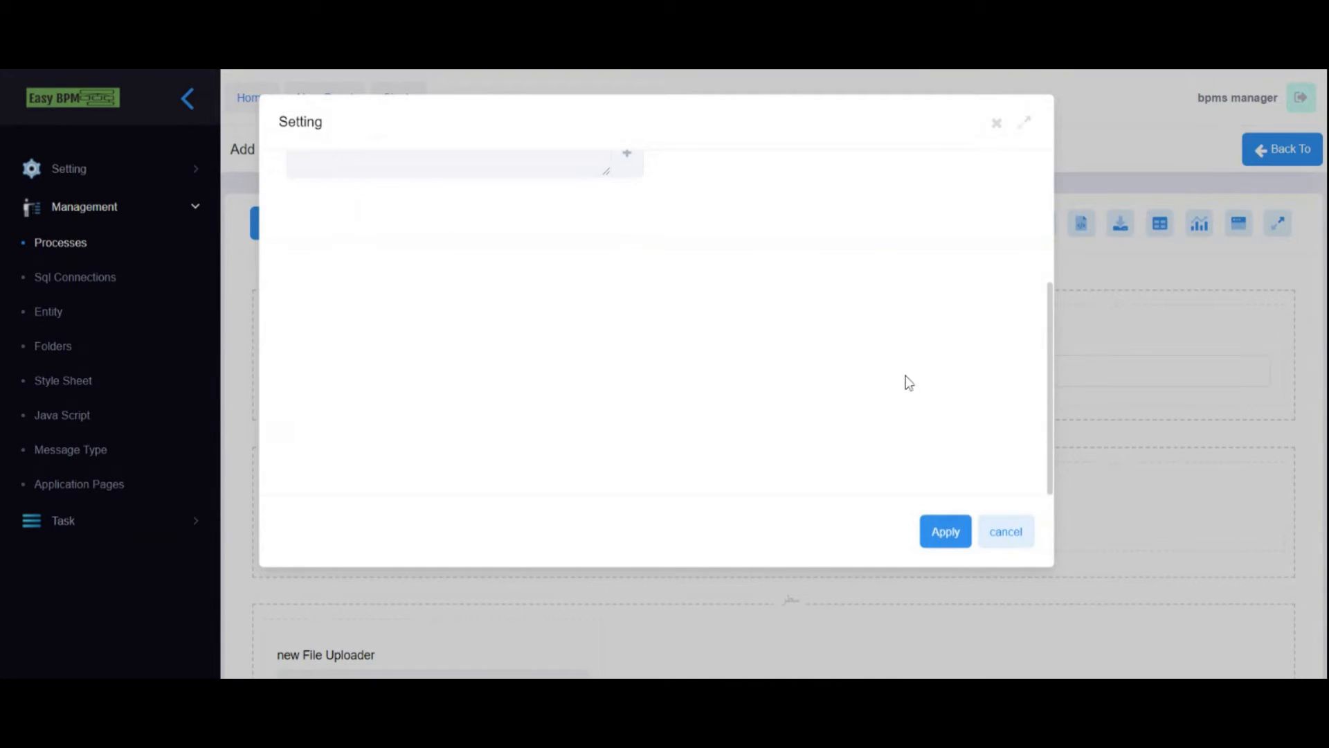
double_click(339, 283)
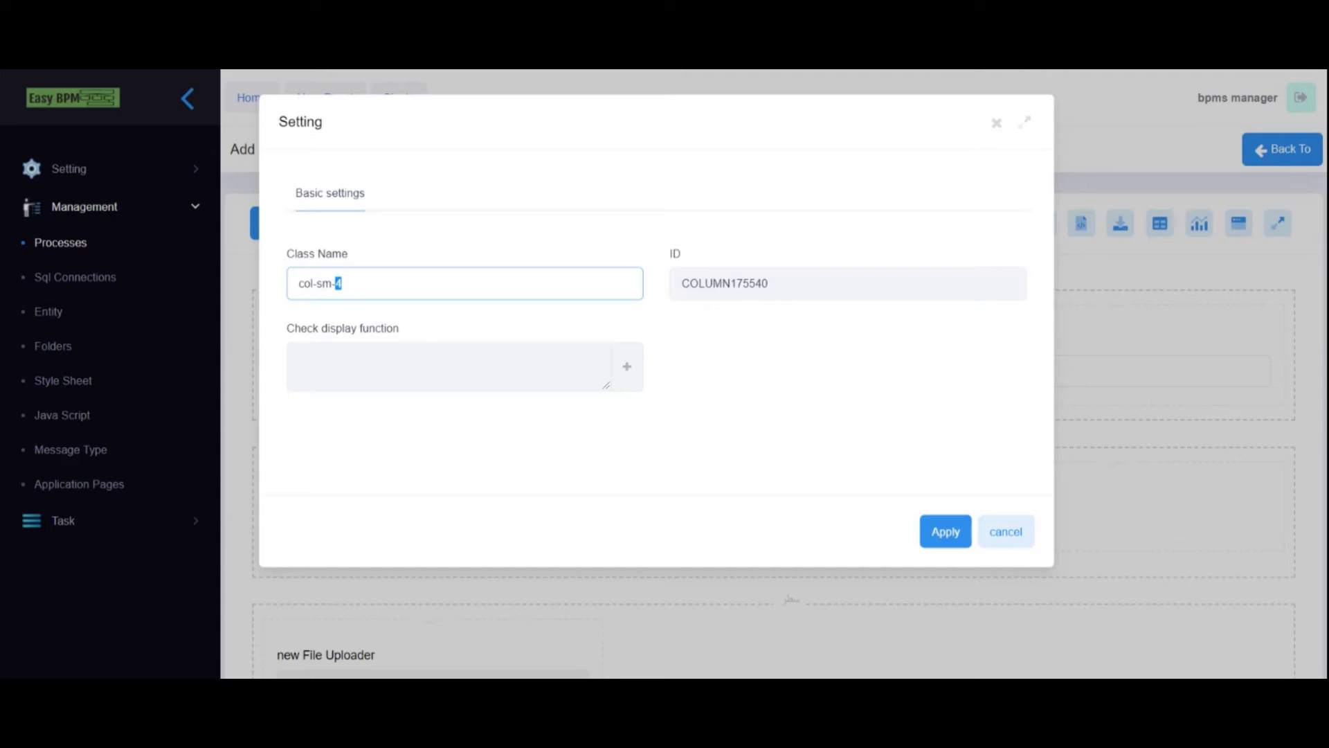
click(944, 531)
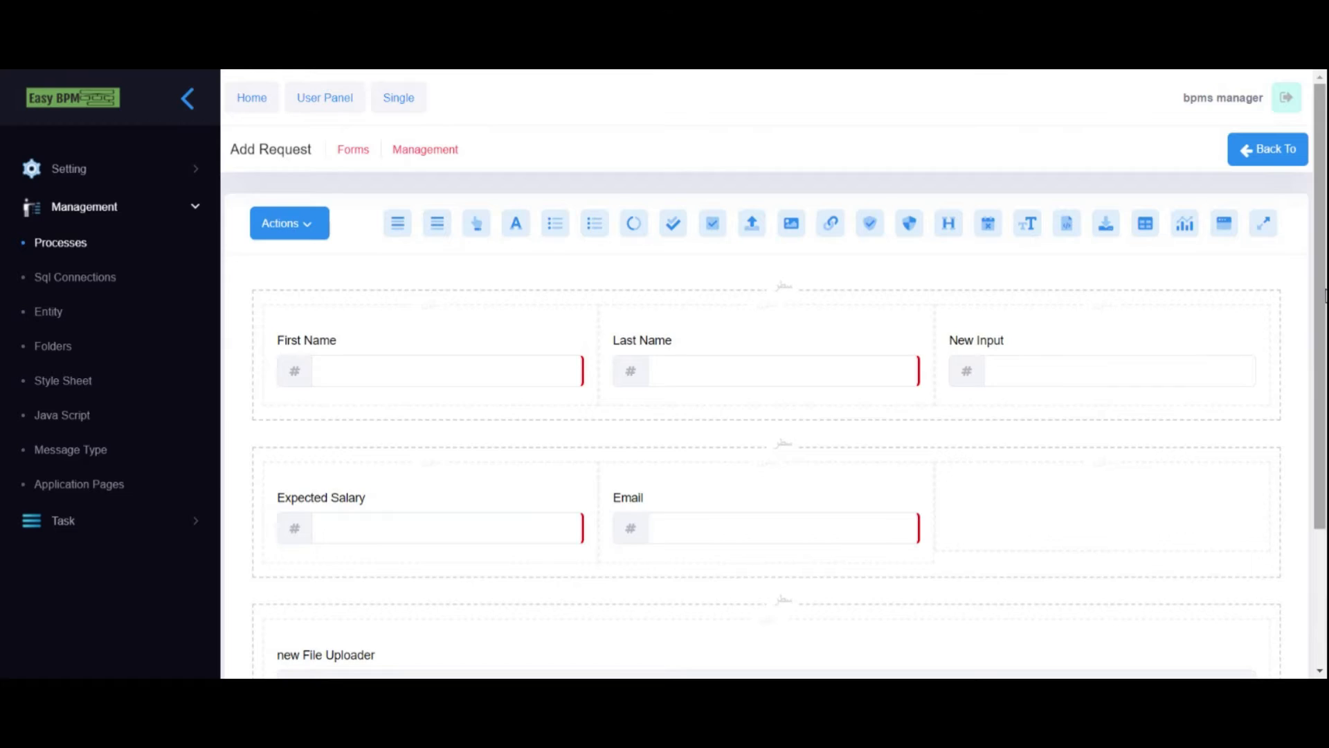
- Link the file uploader to the Recruitment document and apply
scroll(761, 415, down, 1)
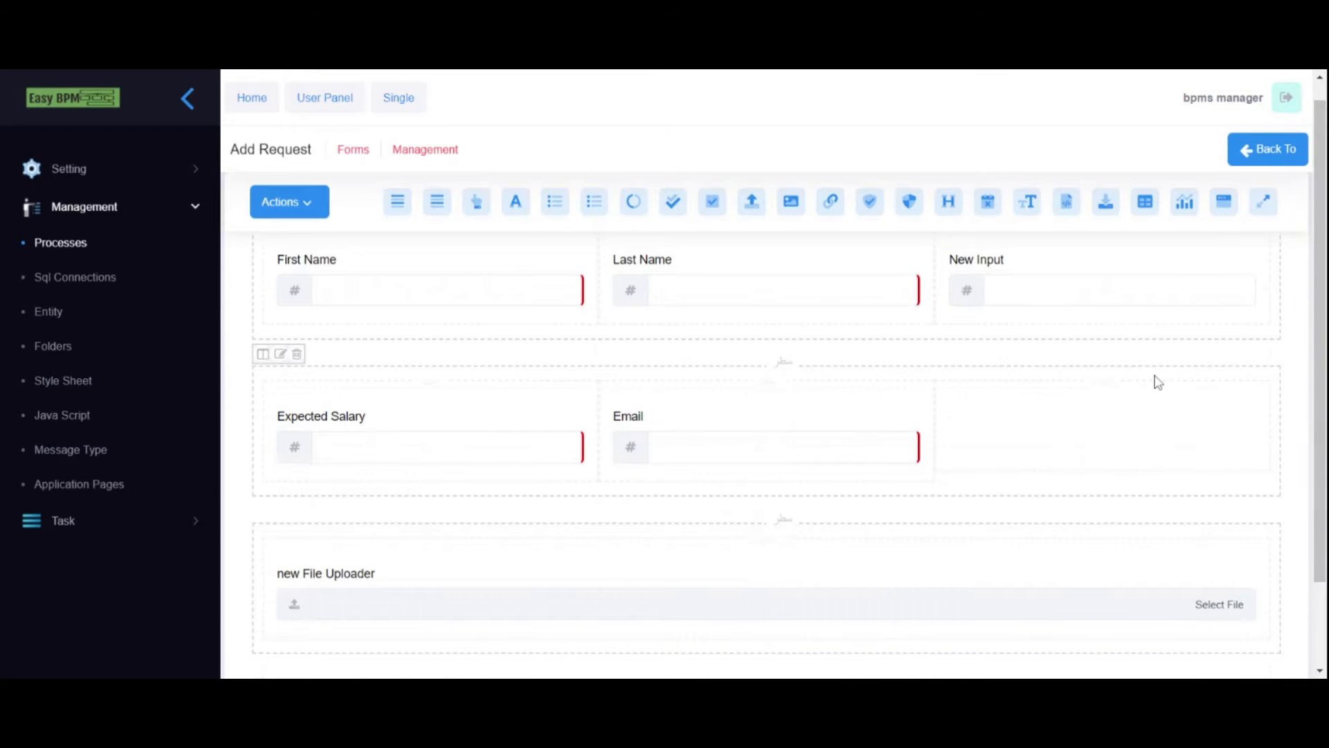
scroll(1003, 415, down, 1)
drag(1320, 508, 1320, 546)
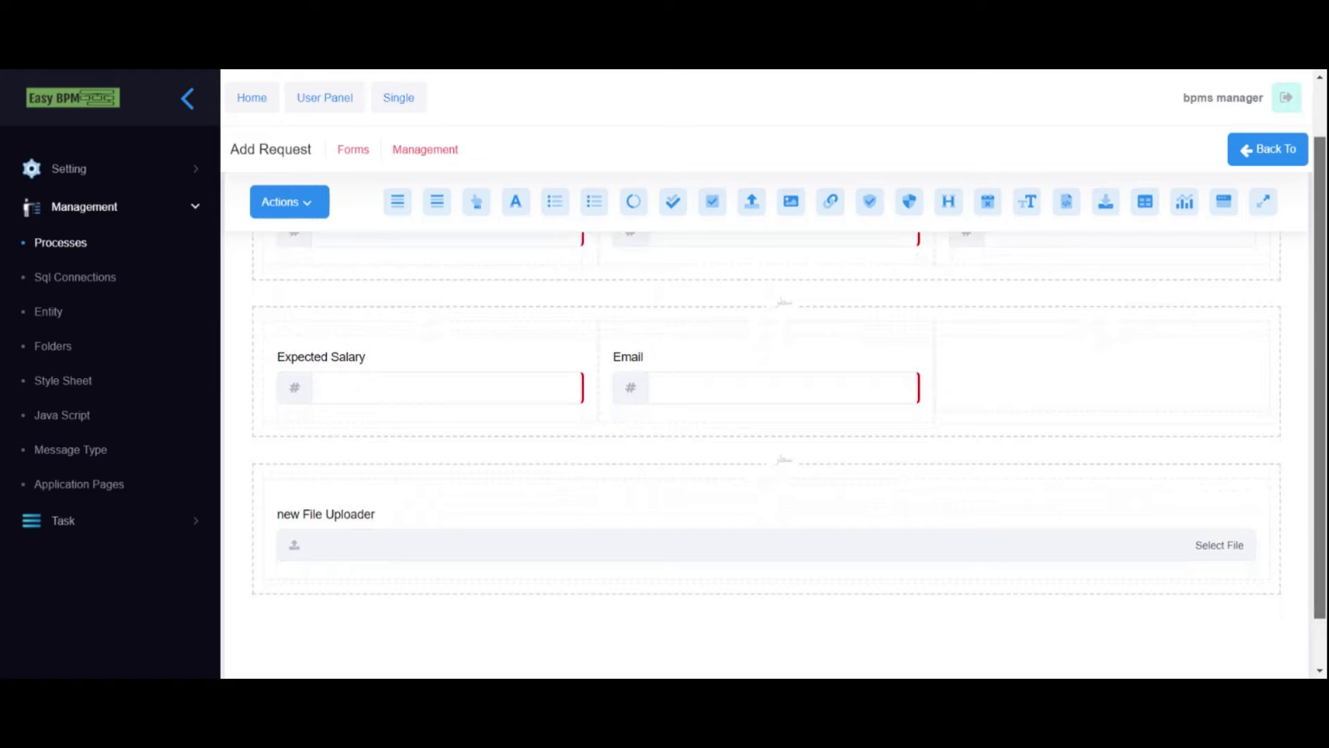
mouse_move(1320, 547)
mouse_down()
mouse_move(1320, 526)
mouse_move(1320, 537)
mouse_up()
click(298, 530)
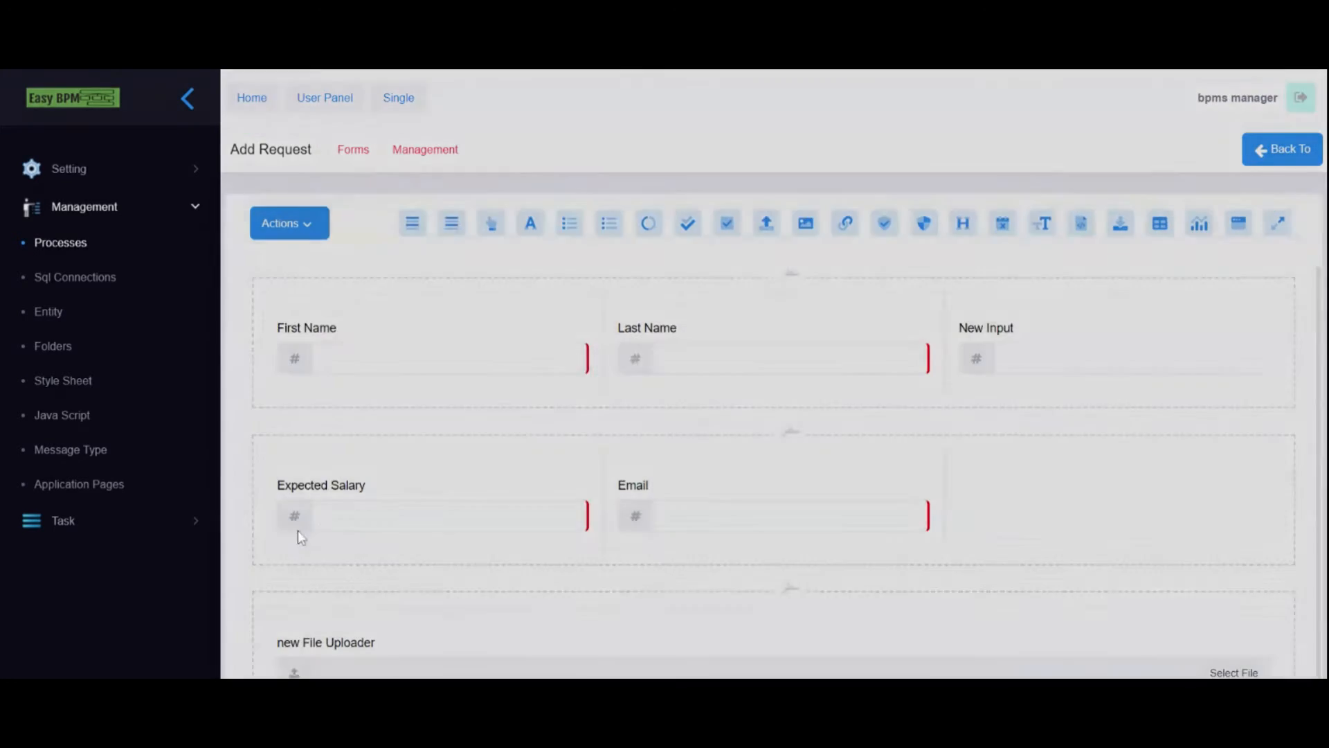
scroll(797, 339, down, 3)
scroll(758, 374, up, 4)
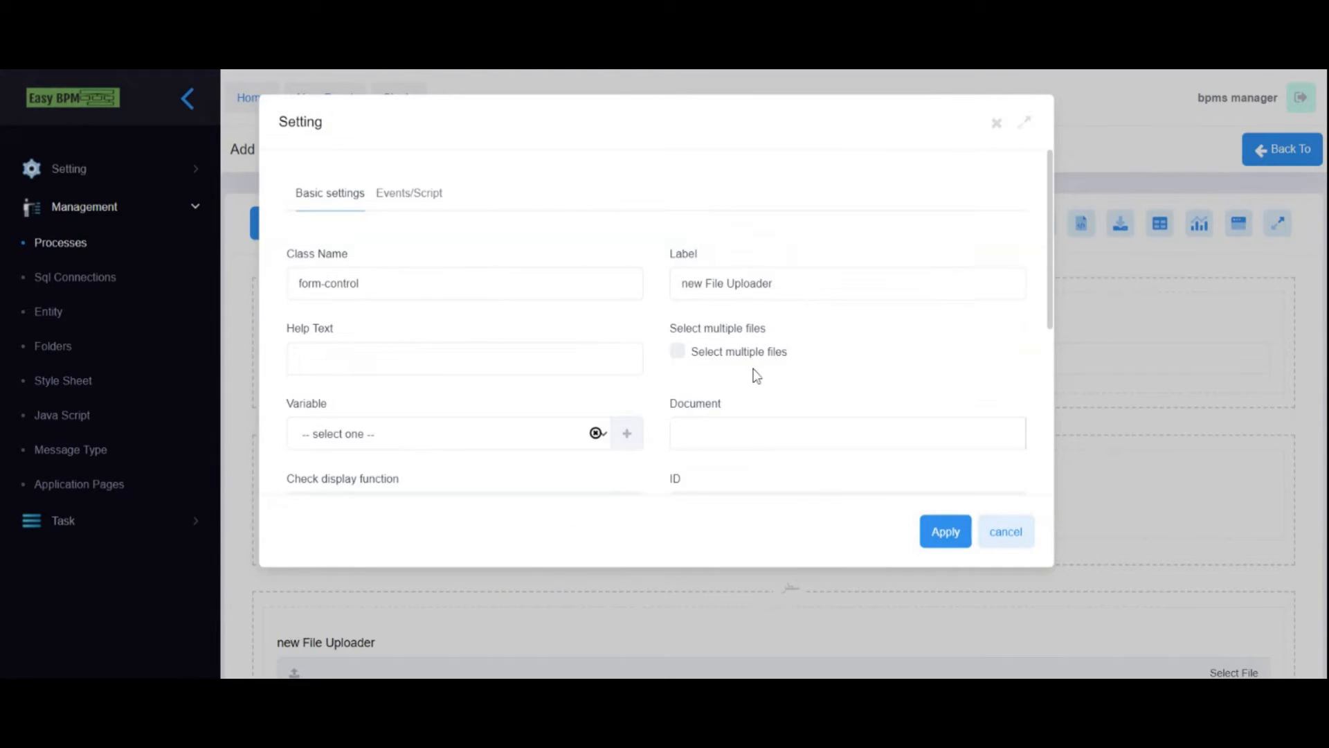
scroll(755, 374, down, 1)
click(699, 325)
click(678, 355)
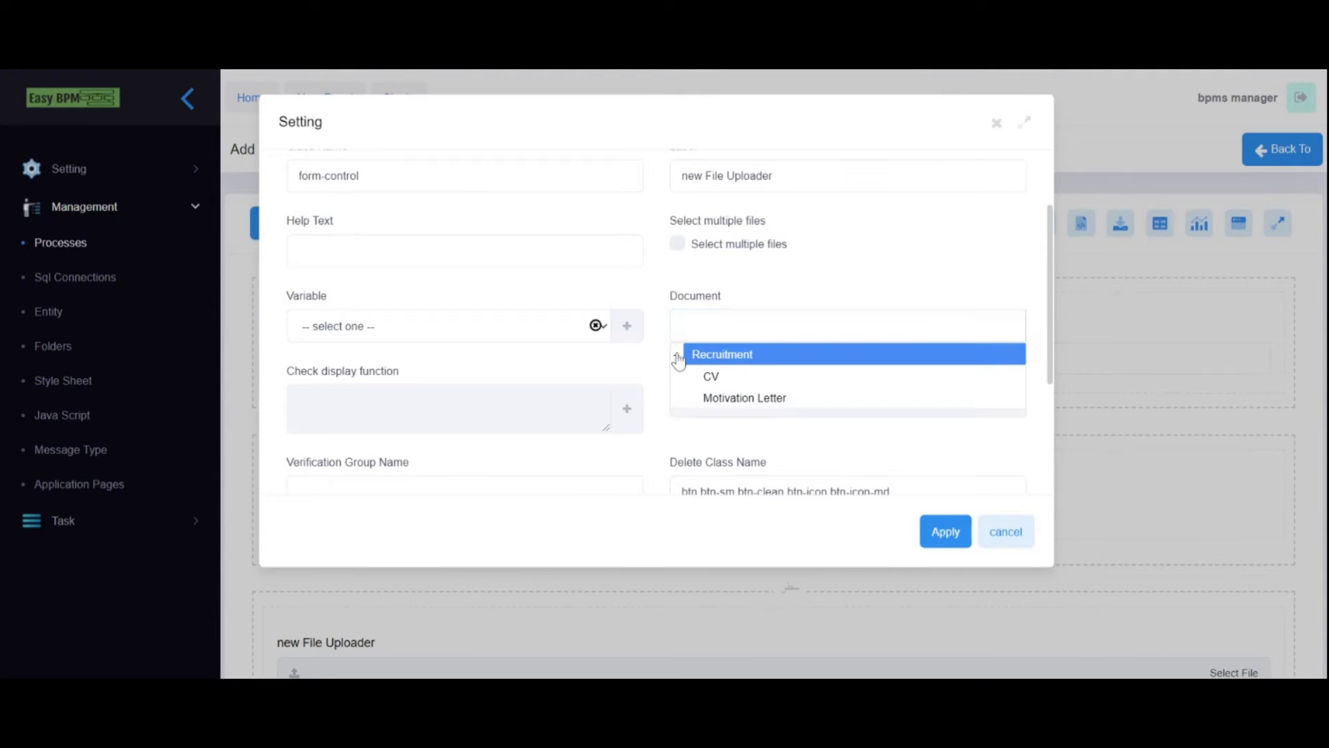
click(719, 361)
click(943, 533)
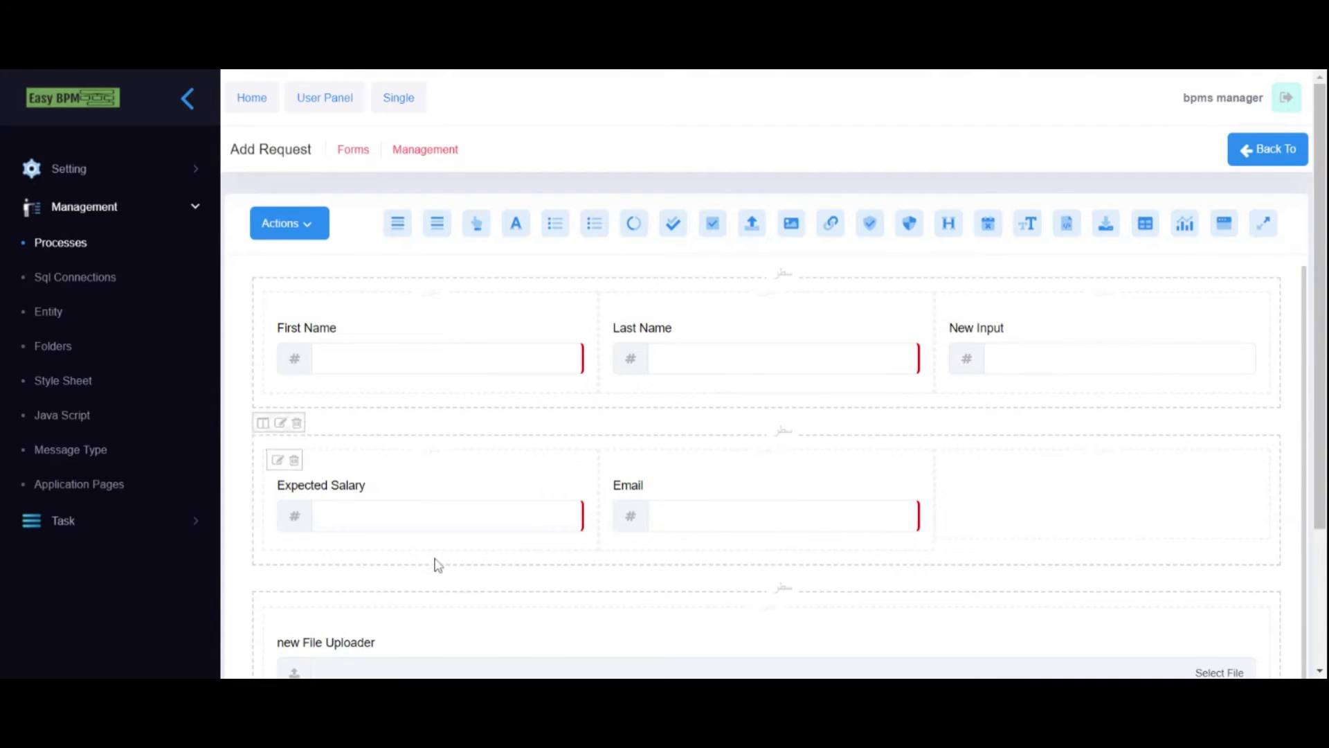
scroll(446, 557, down, 2)
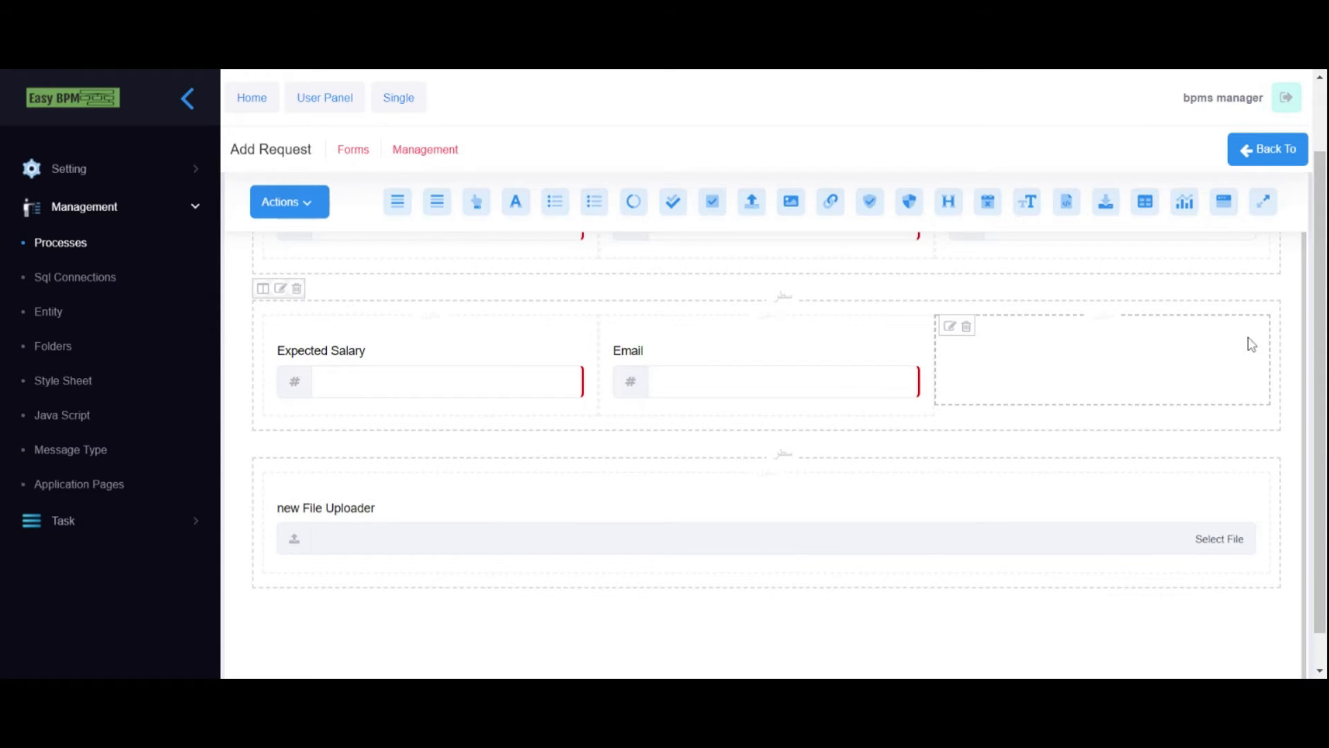
scroll(1177, 350, up, 2)
- From First Name's binding settings, create a Local Text variable named varFirstName
click(964, 344)
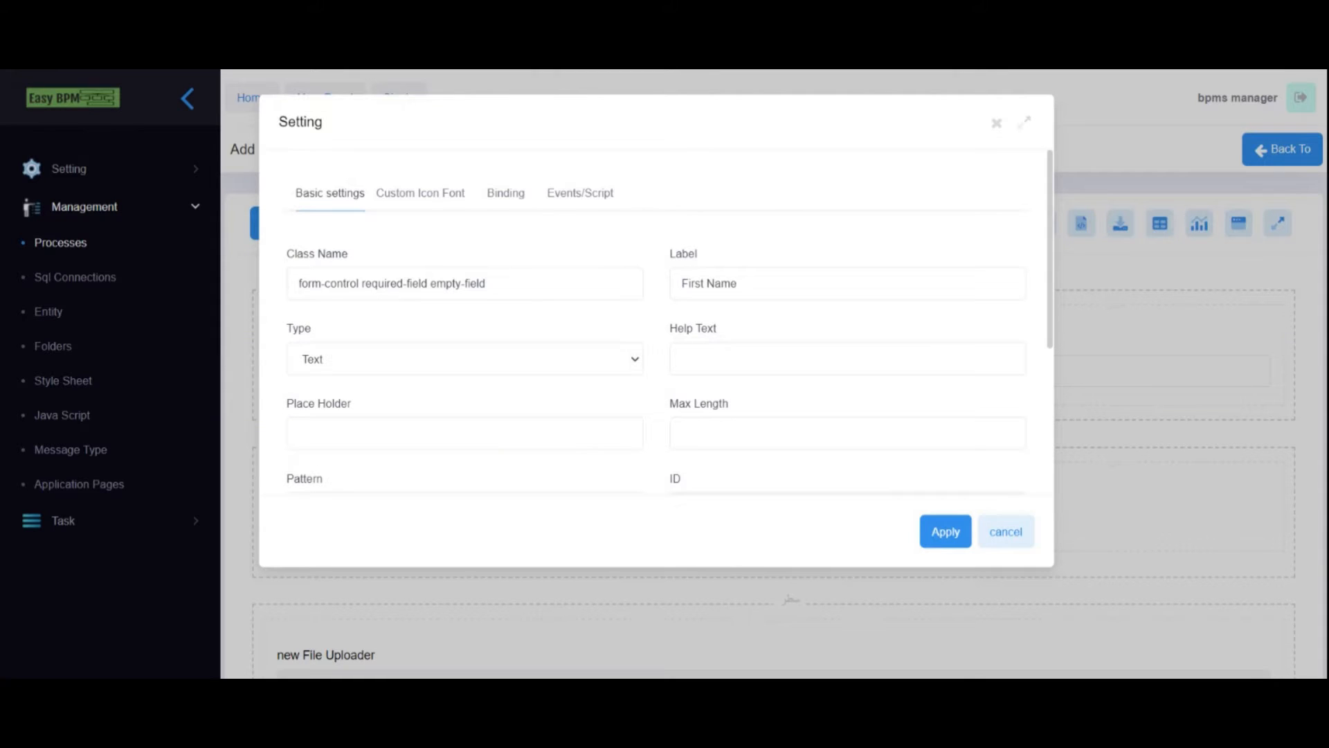
drag(739, 283, 656, 284)
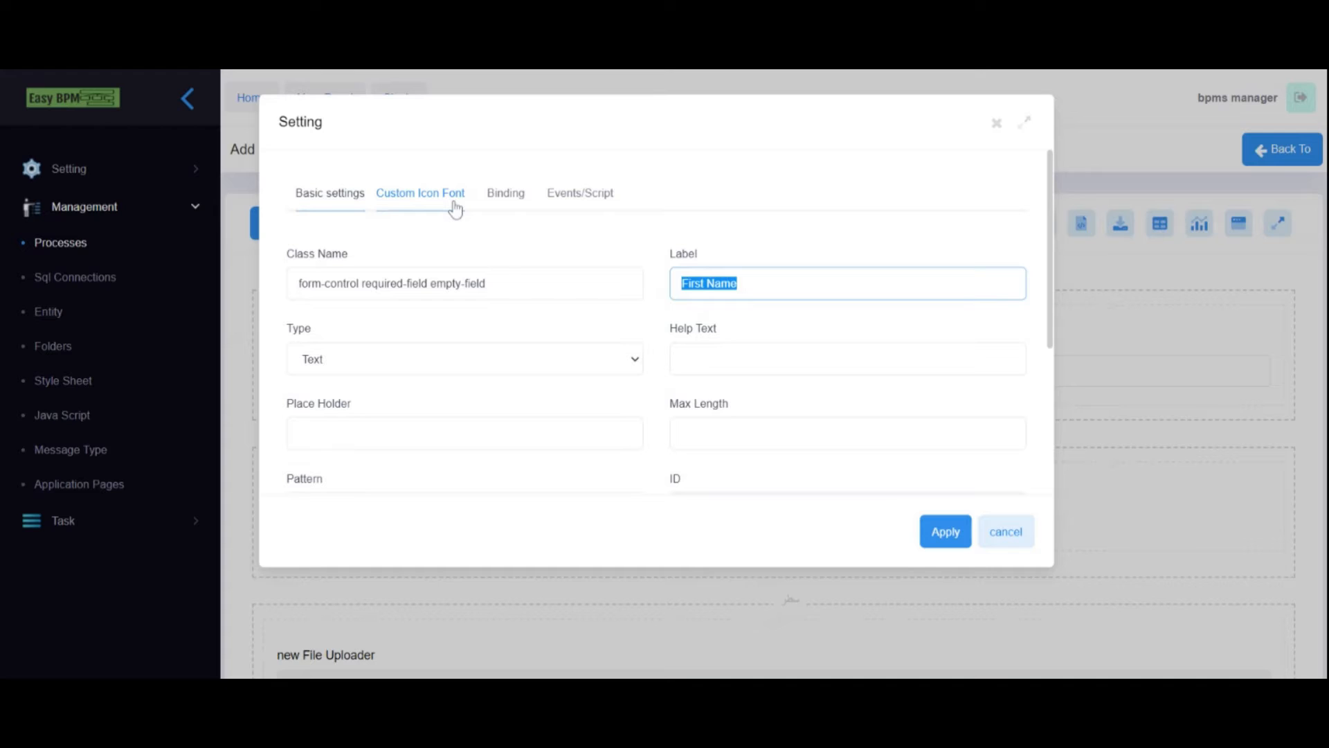
click(494, 204)
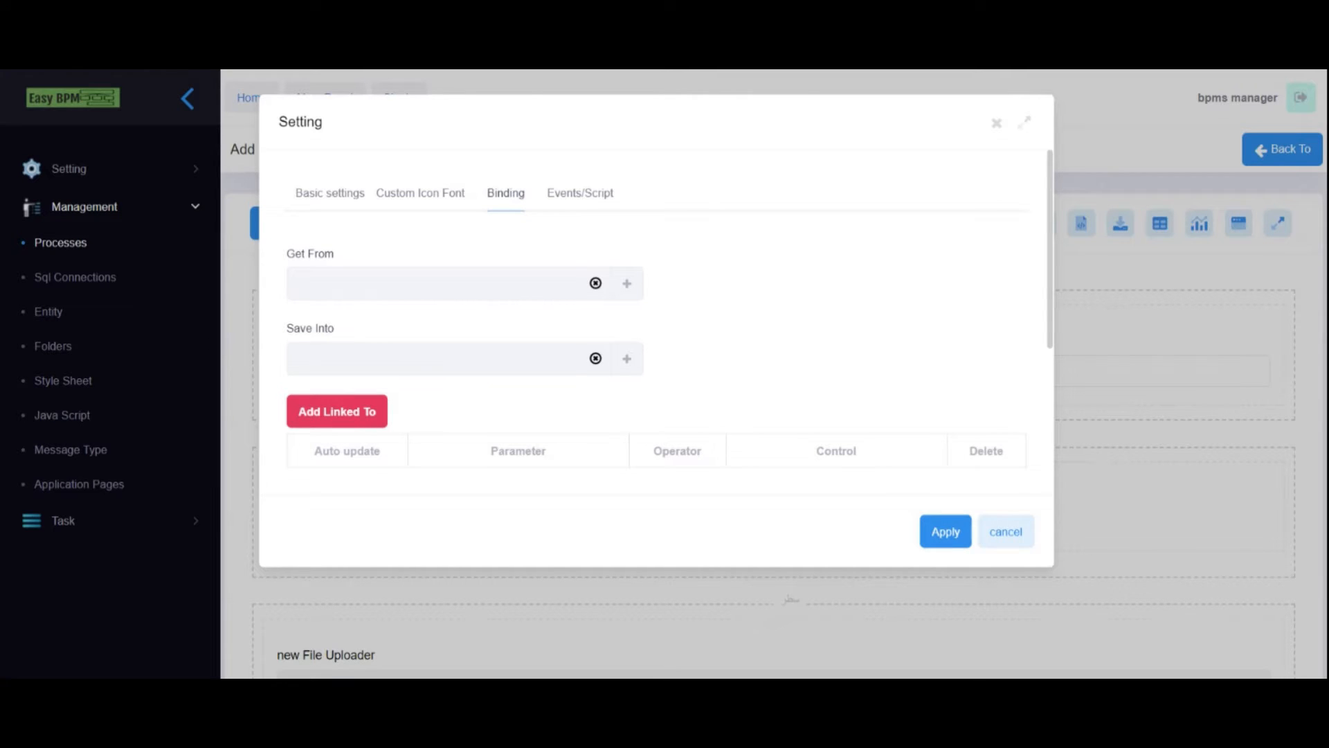
click(625, 284)
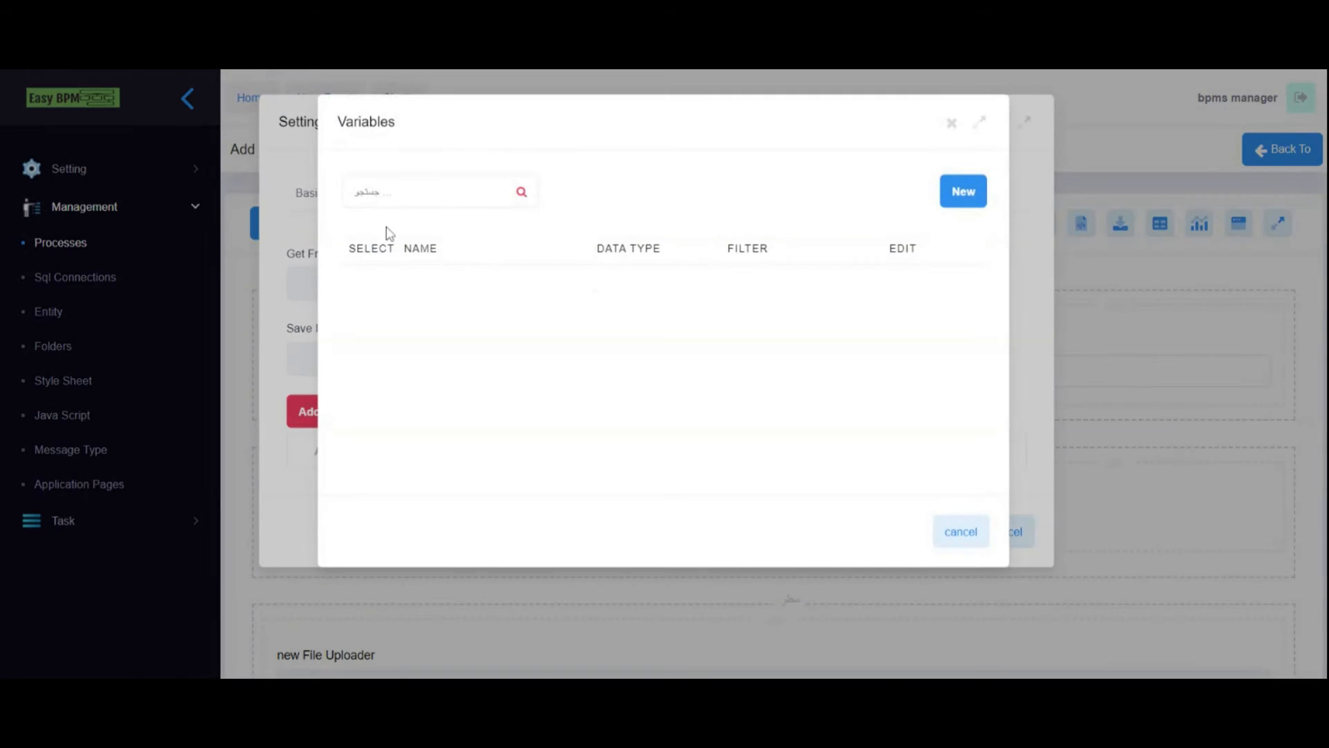
click(955, 194)
text(First Name)
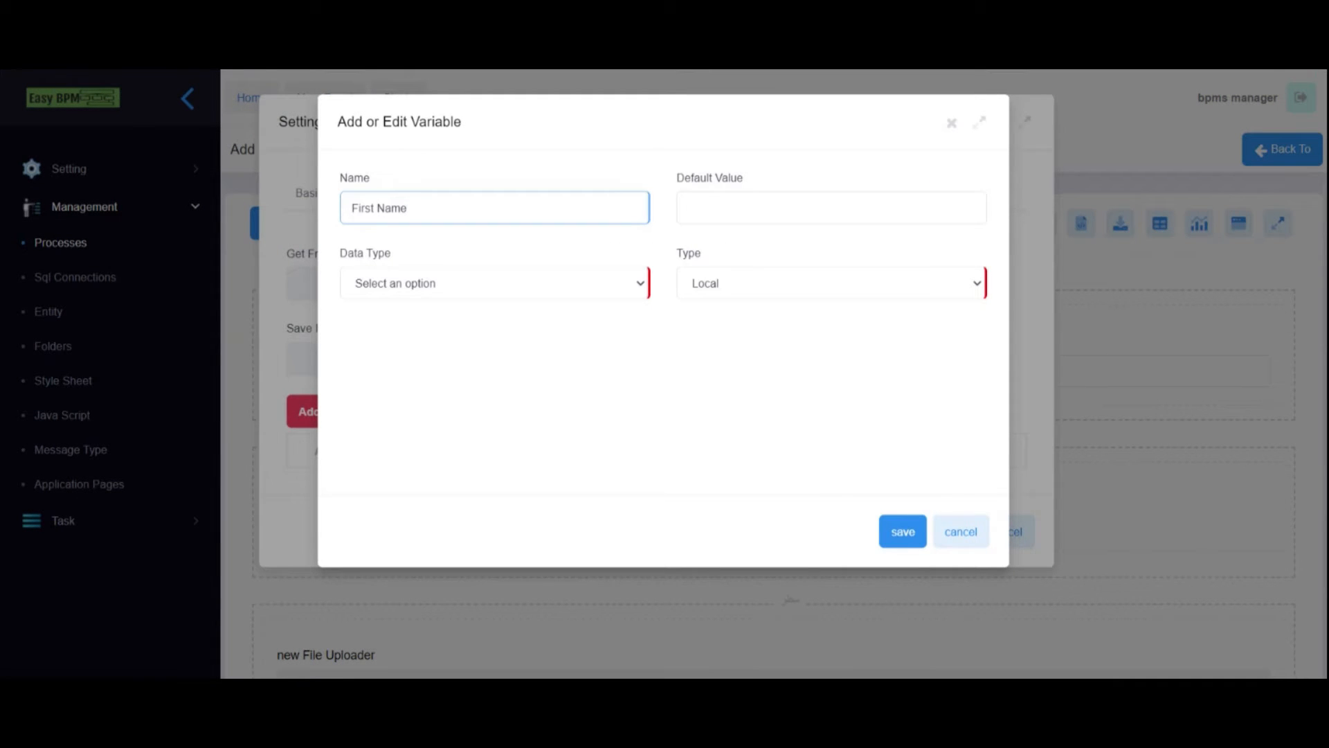
key(BackSpace)
text(var)
click(471, 291)
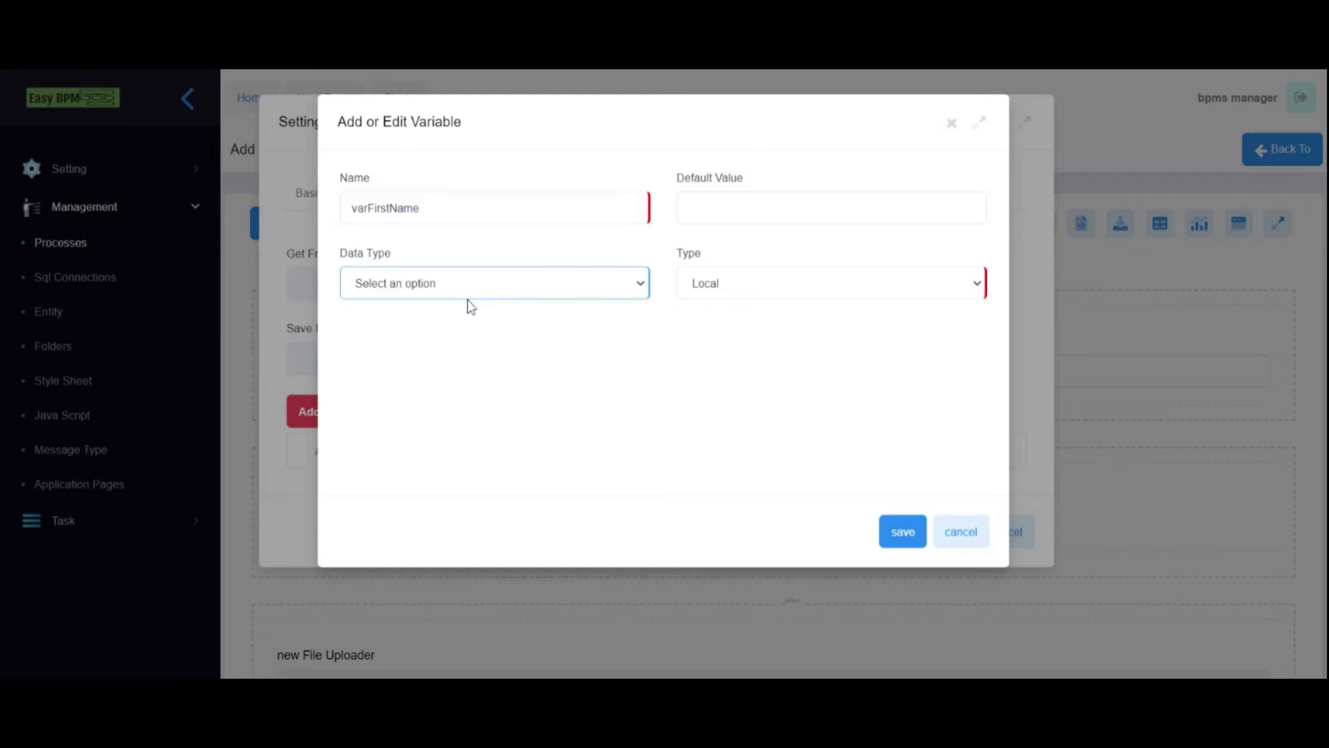
click(467, 301)
click(748, 280)
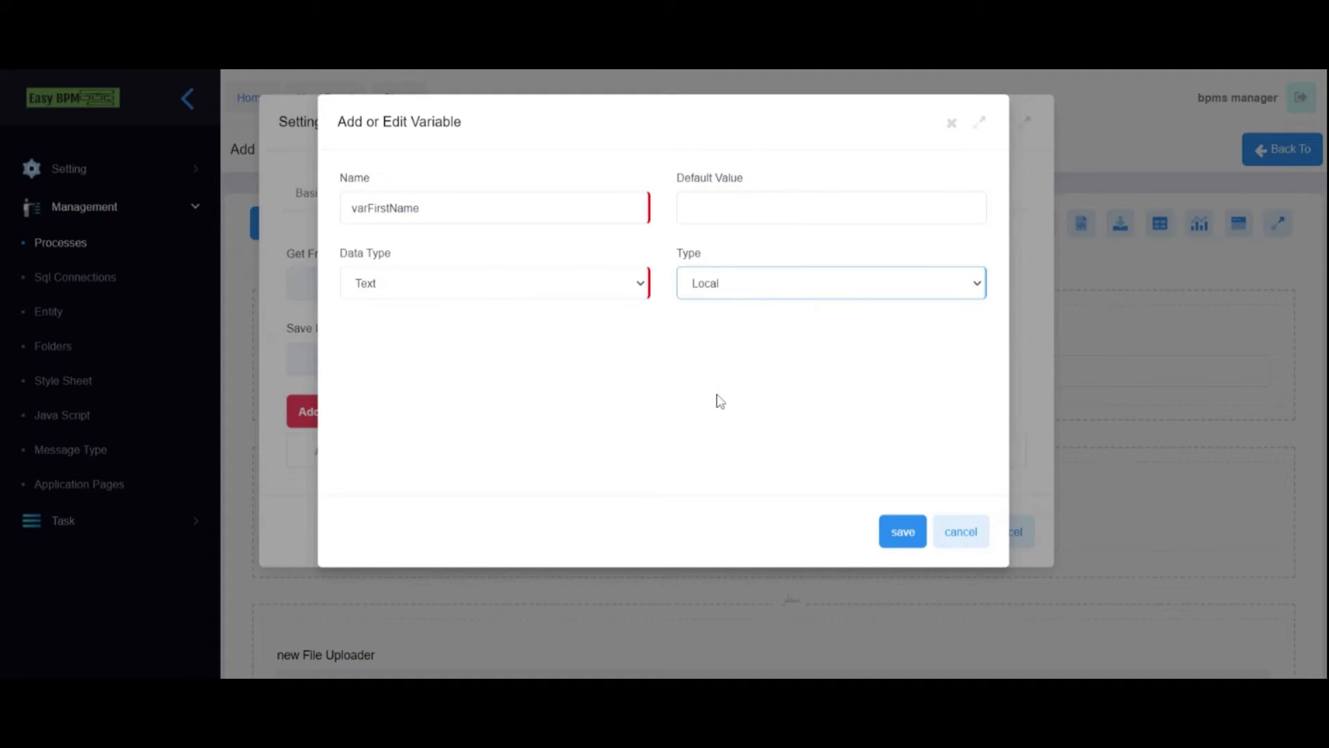
click(896, 540)
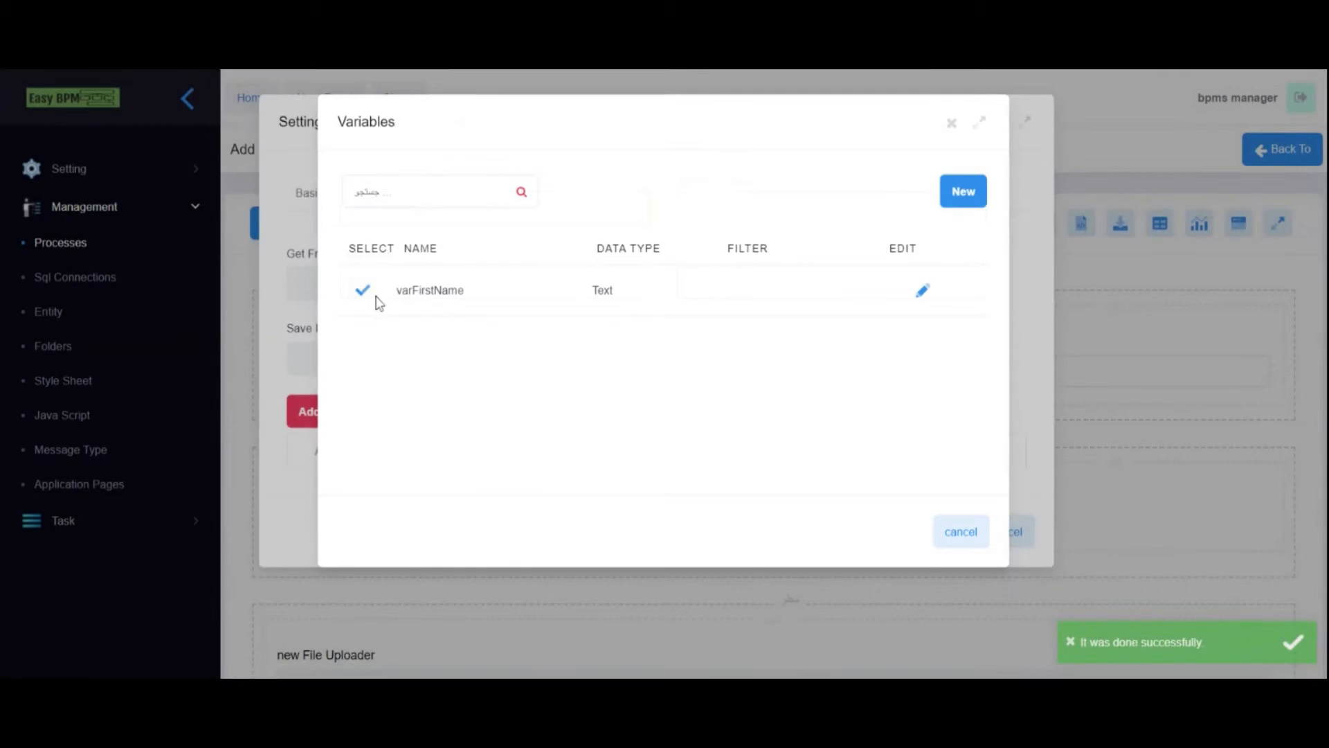
- Use varFirstName for First Name's Get From and Save Into, then apply
click(362, 292)
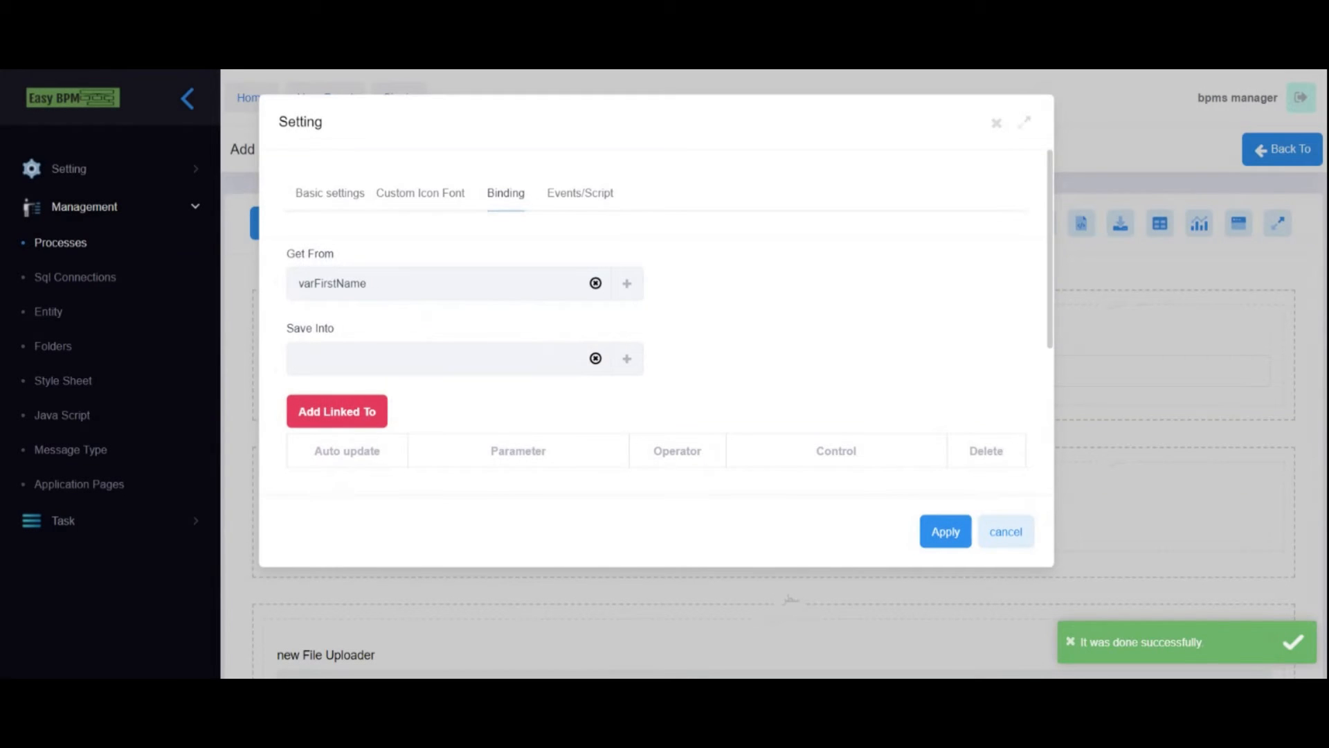
click(511, 207)
drag(289, 253, 360, 262)
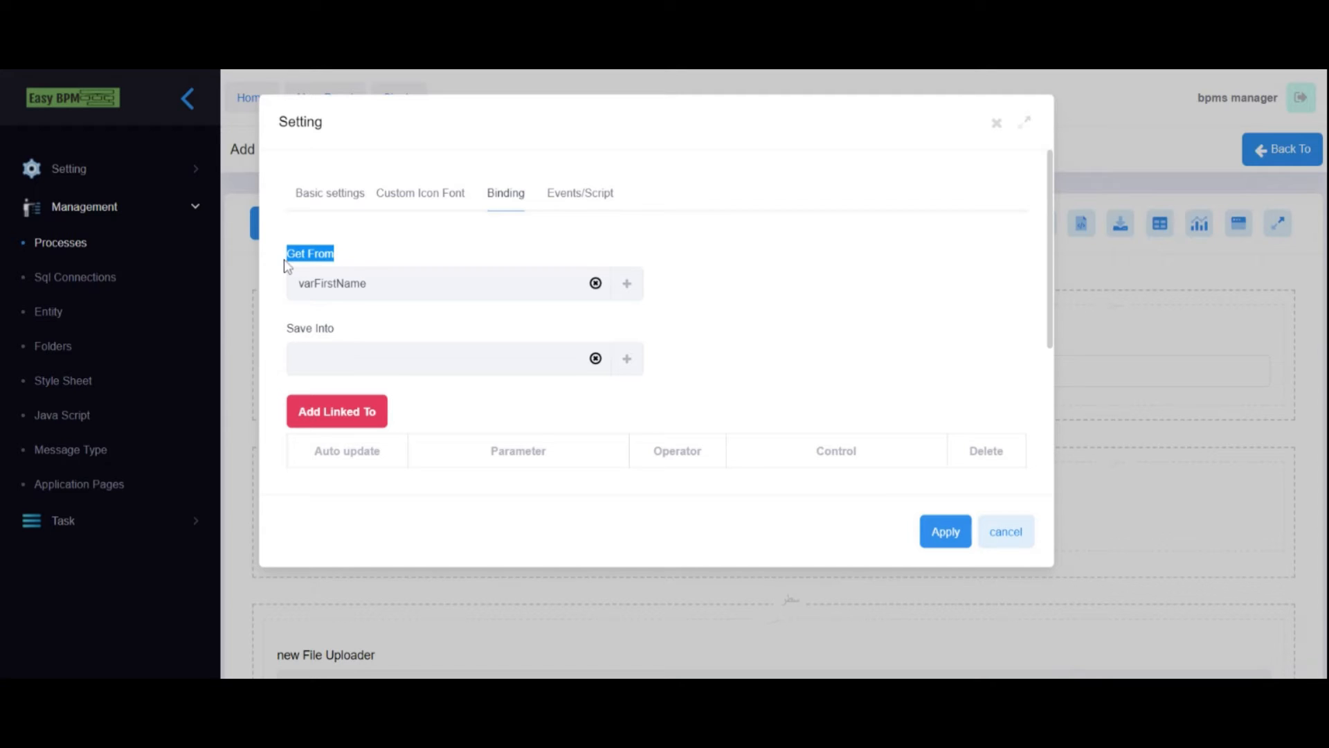
click(626, 360)
click(362, 291)
click(306, 283)
double_click(318, 283)
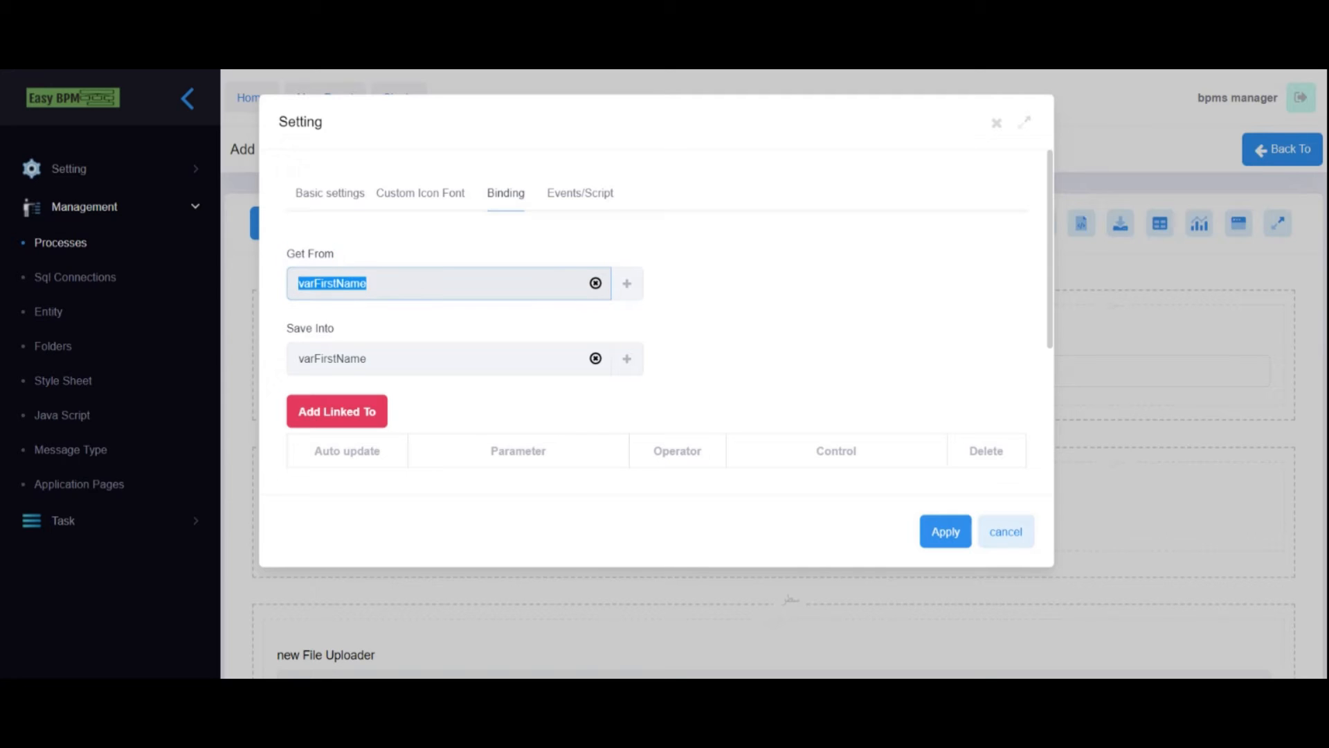
click(945, 532)
- From Last Name's binding settings, create a Text variable named varLastName
mouse_move(629, 361)
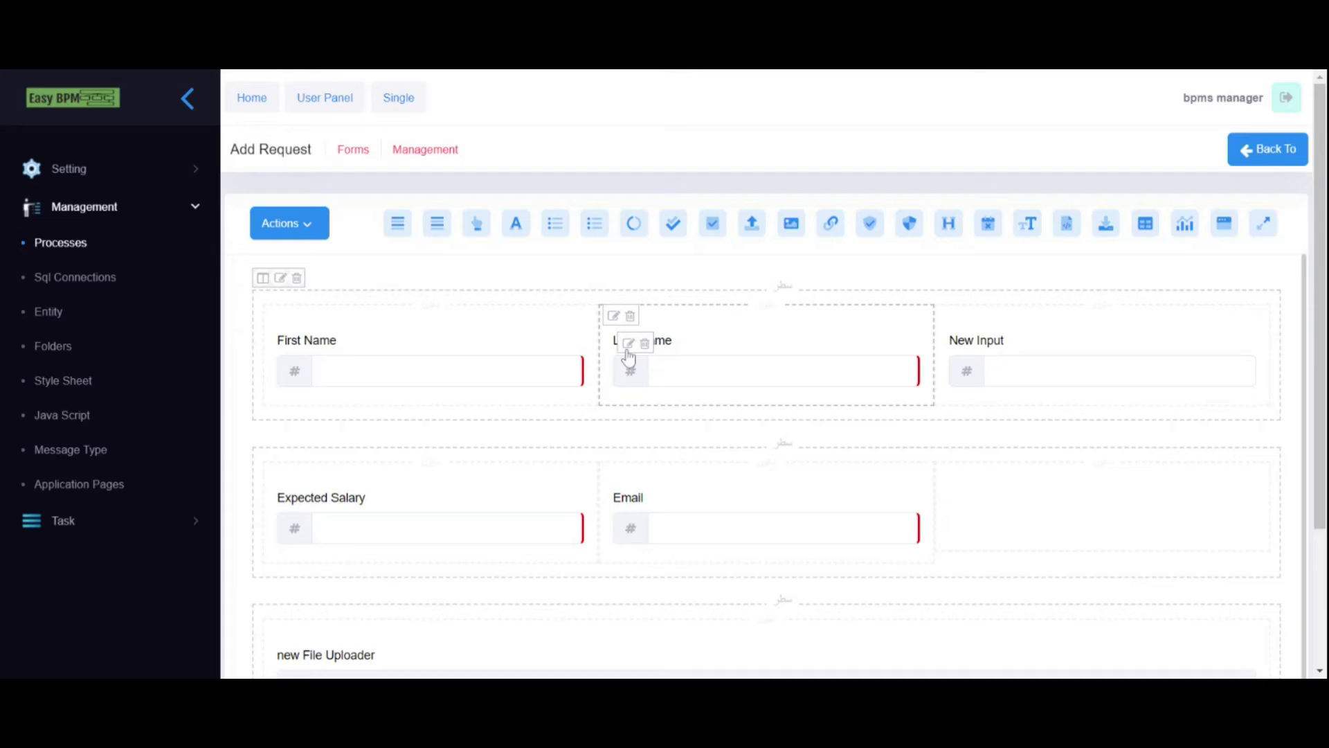
click(628, 346)
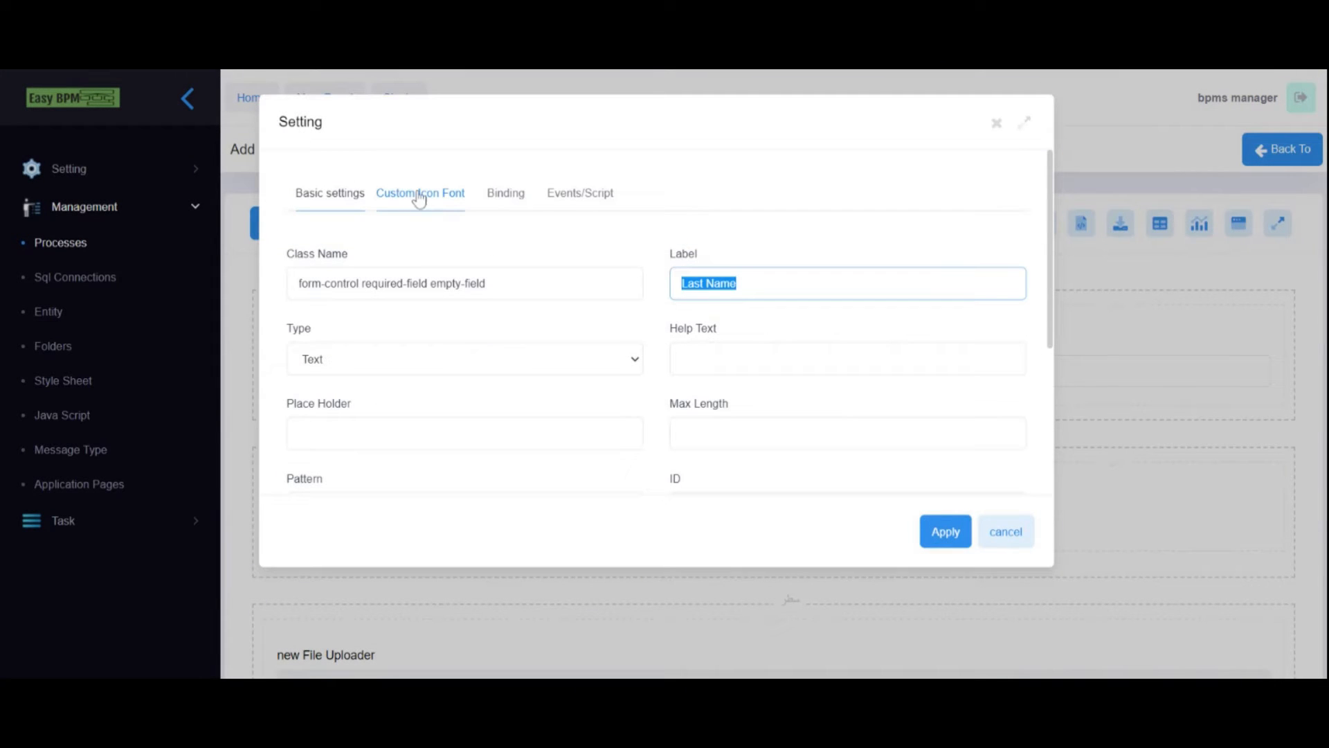
click(504, 197)
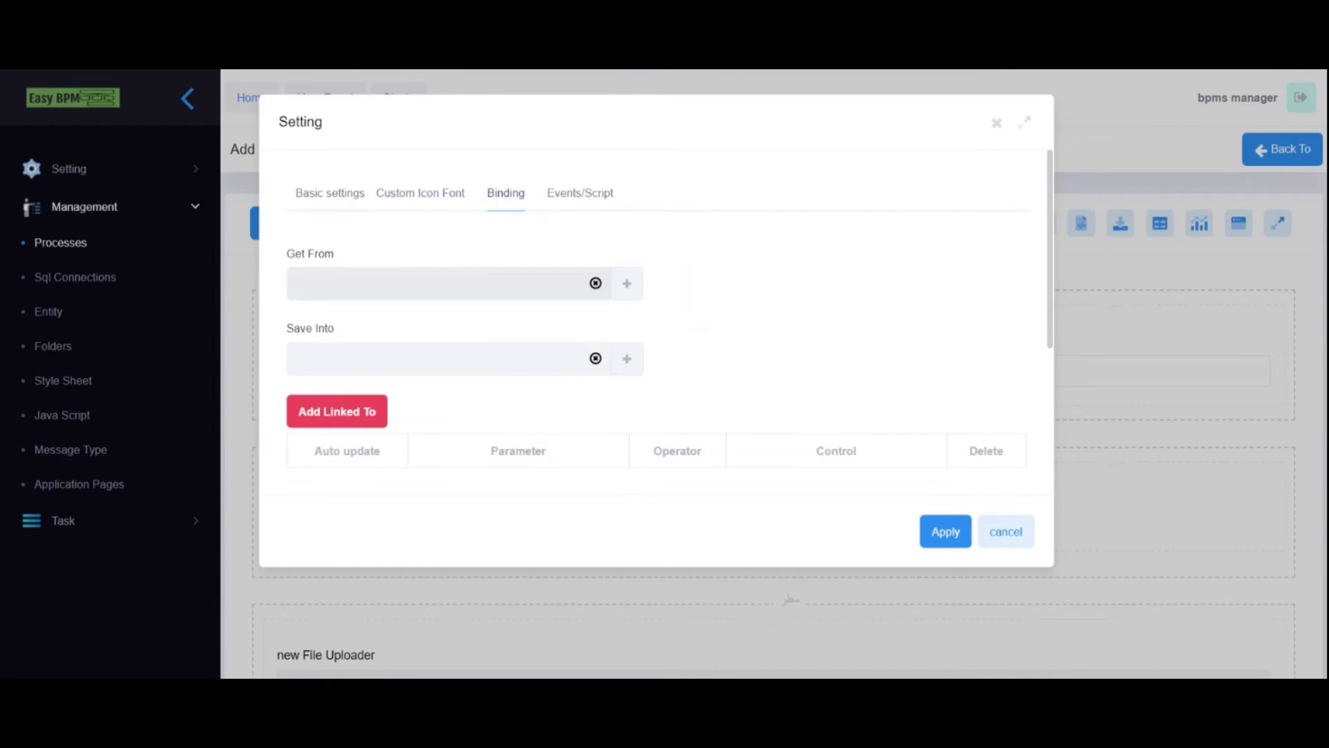
click(627, 284)
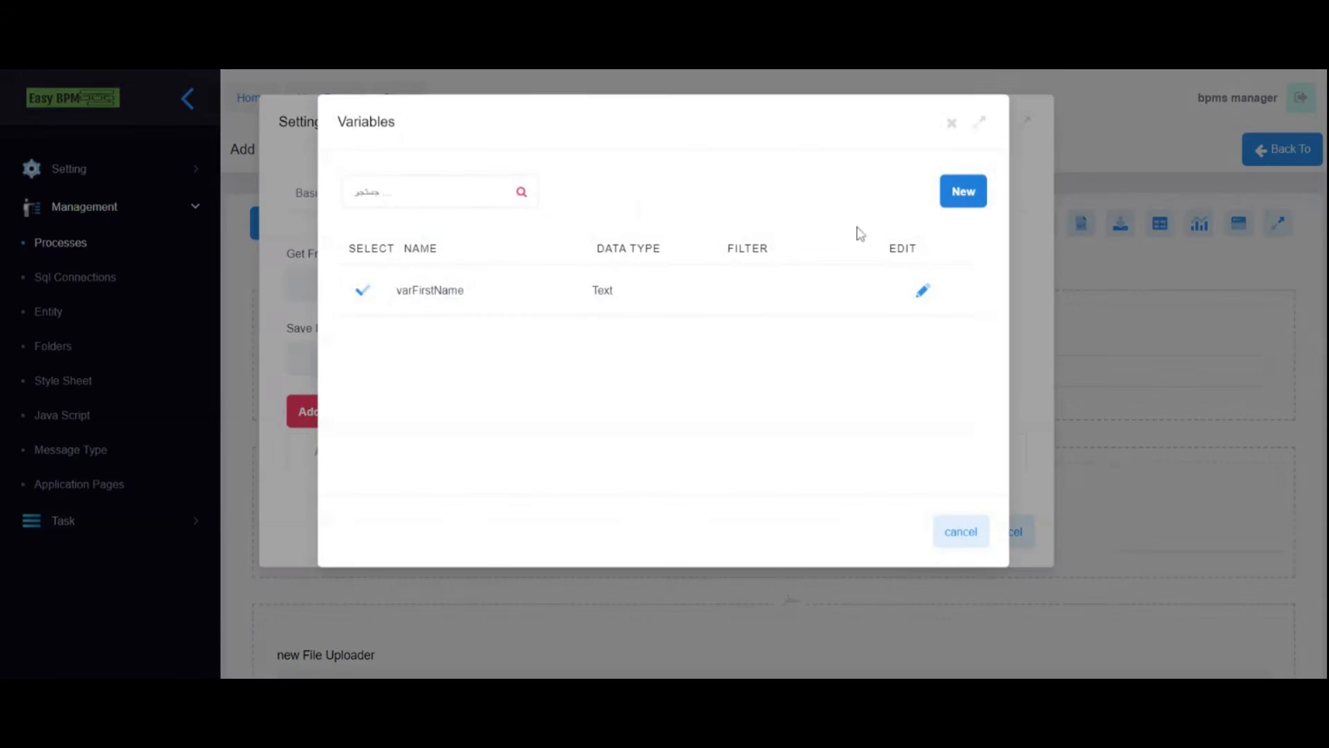
click(962, 191)
click(494, 208)
text(Last Name)
text(var)
key(BackSpace)
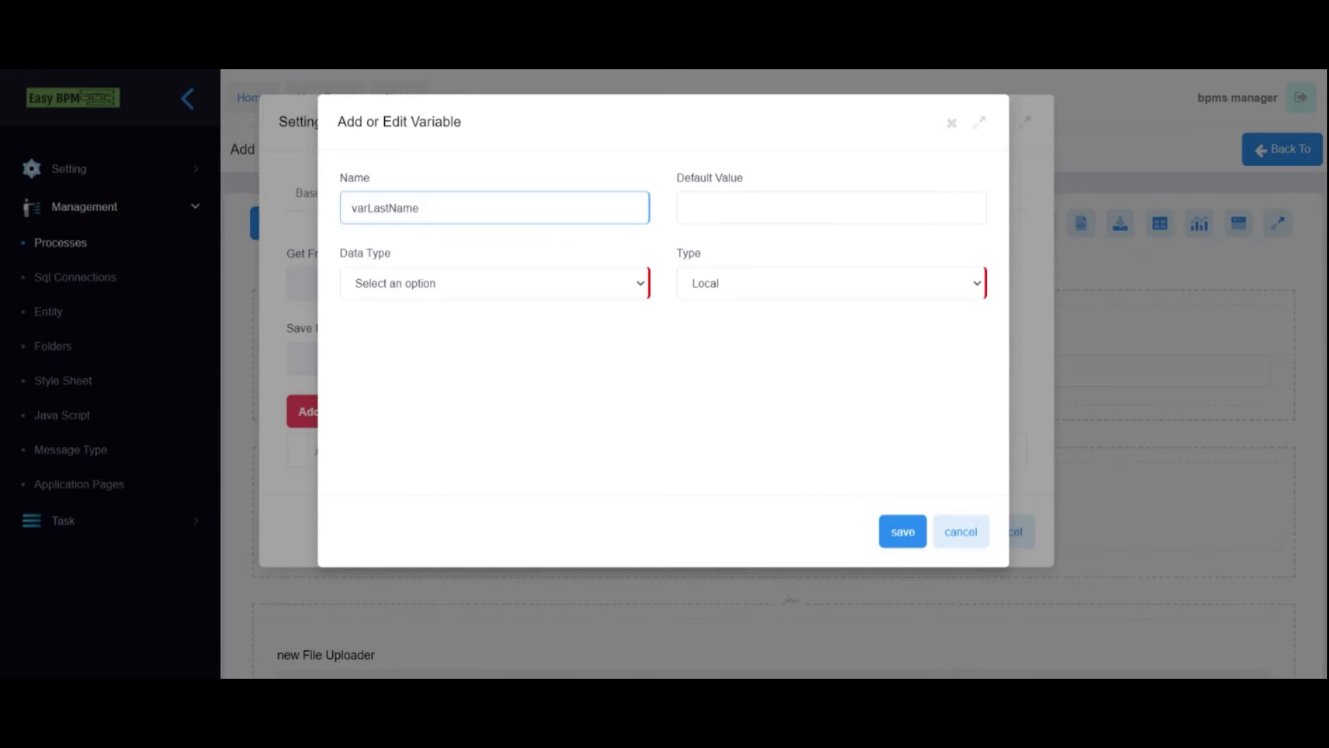
click(484, 291)
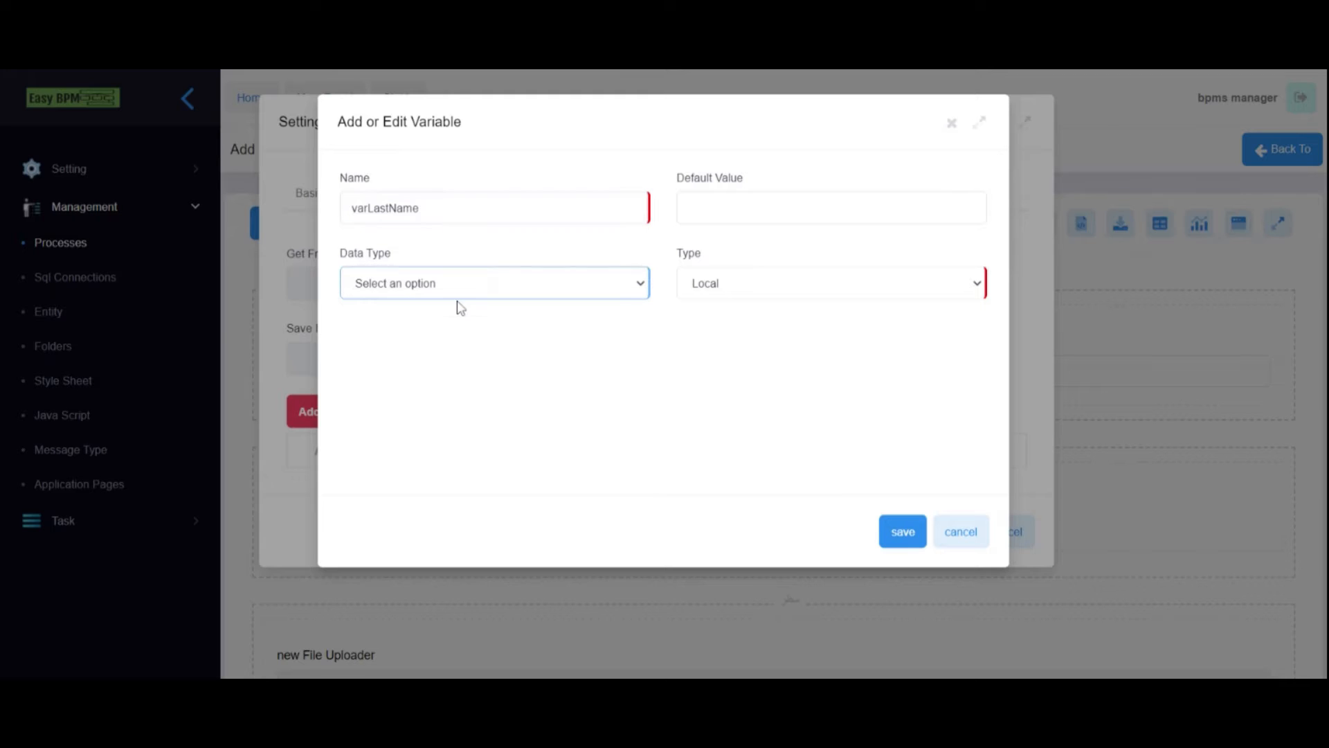
click(459, 307)
click(903, 532)
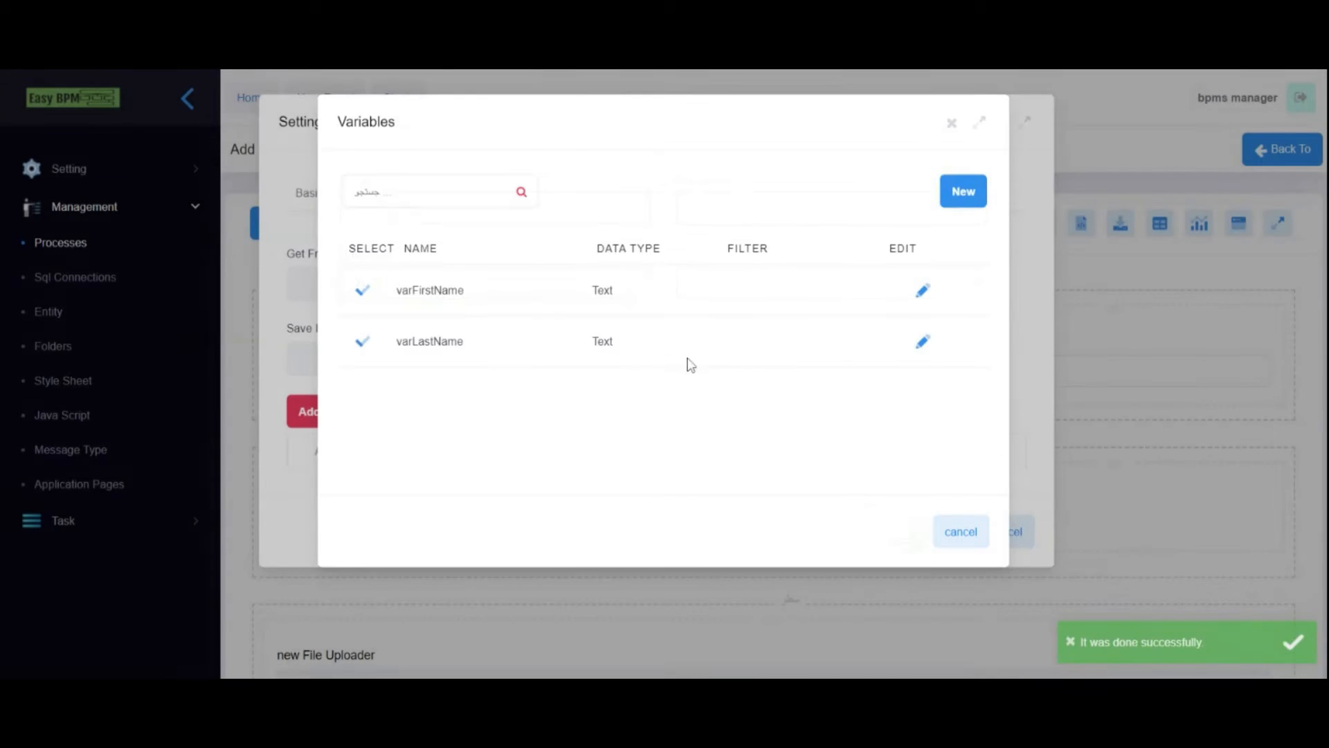
- Use varLastName for Last Name's Get From and Save Into, then apply
click(360, 342)
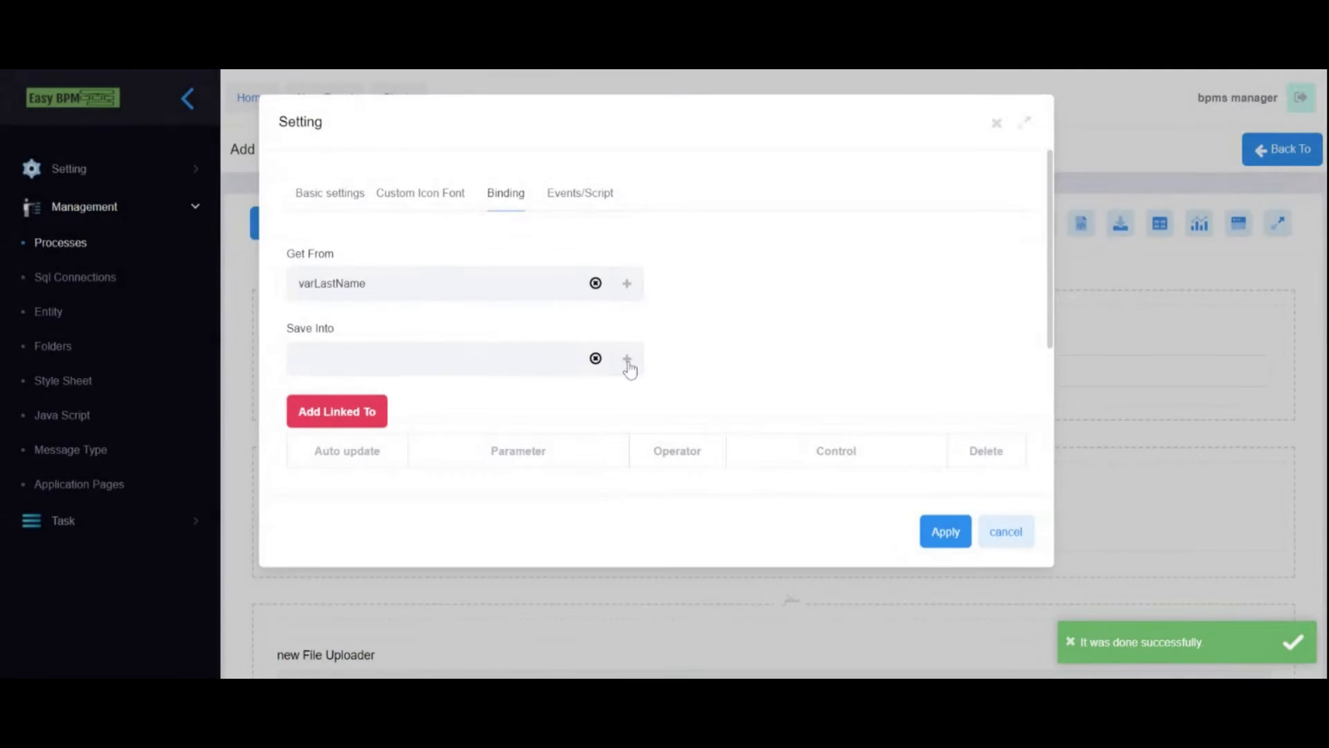
click(626, 360)
click(362, 341)
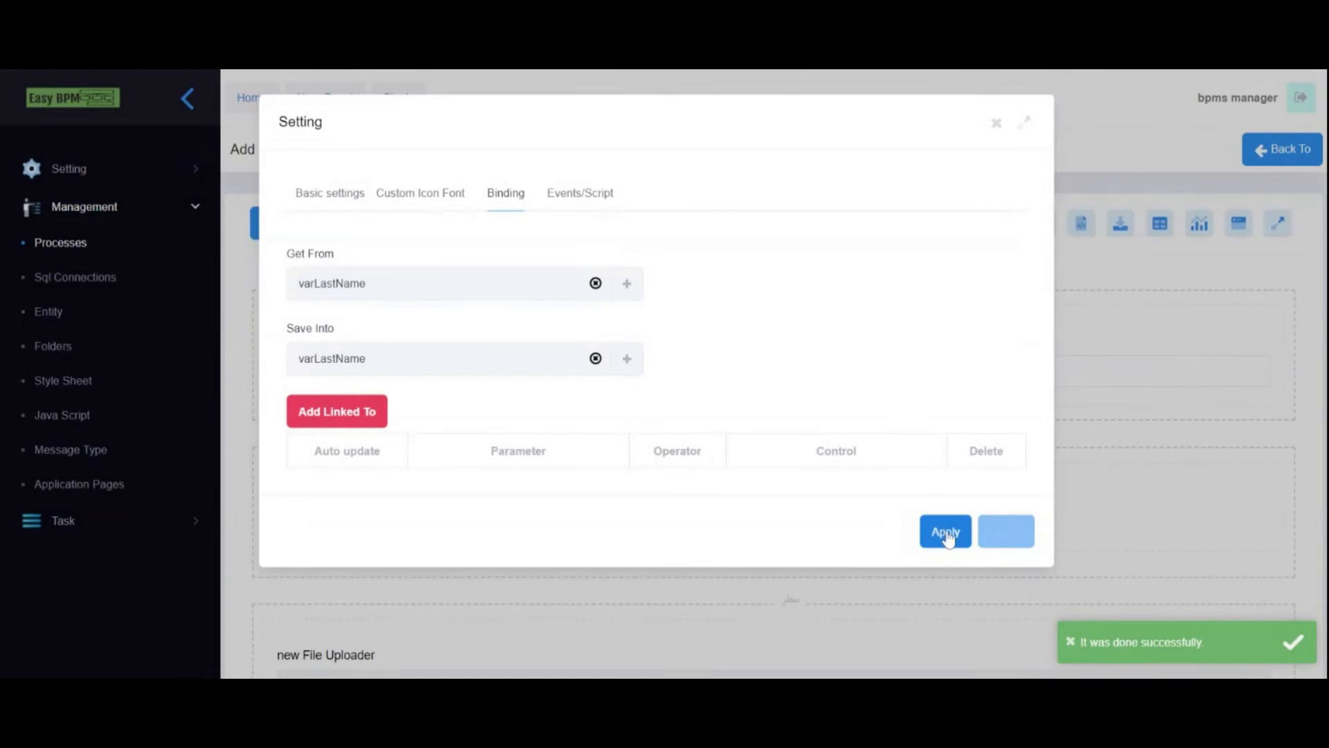
click(946, 534)
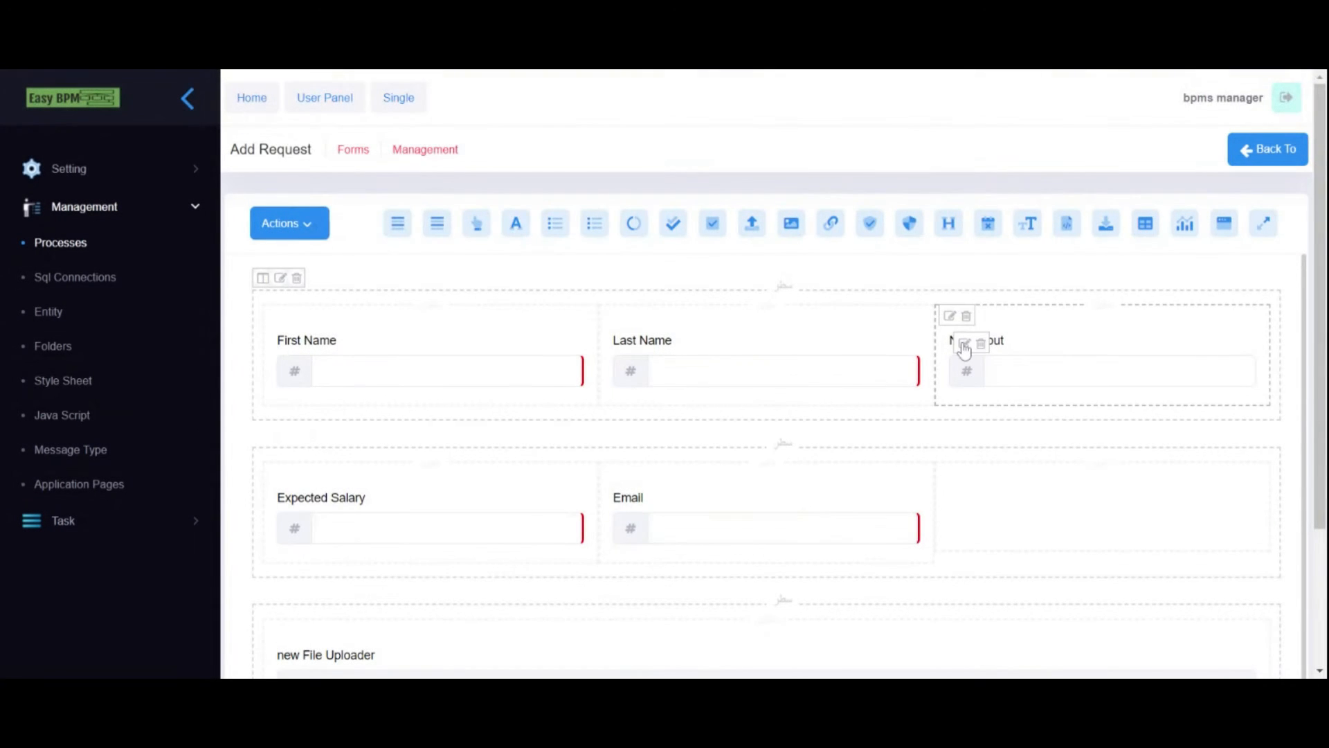
- Inspect the New Input field's settings and close them without changes
click(963, 349)
text(Birth Date)
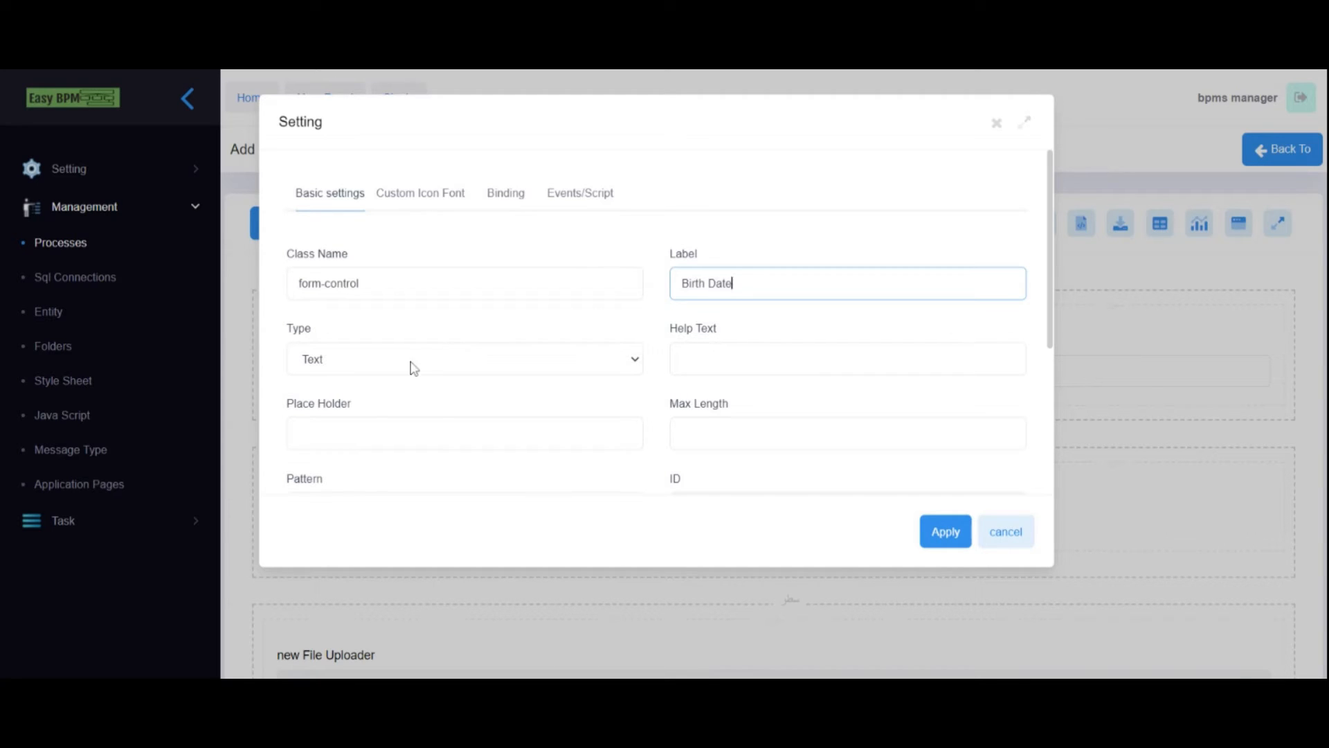
click(407, 363)
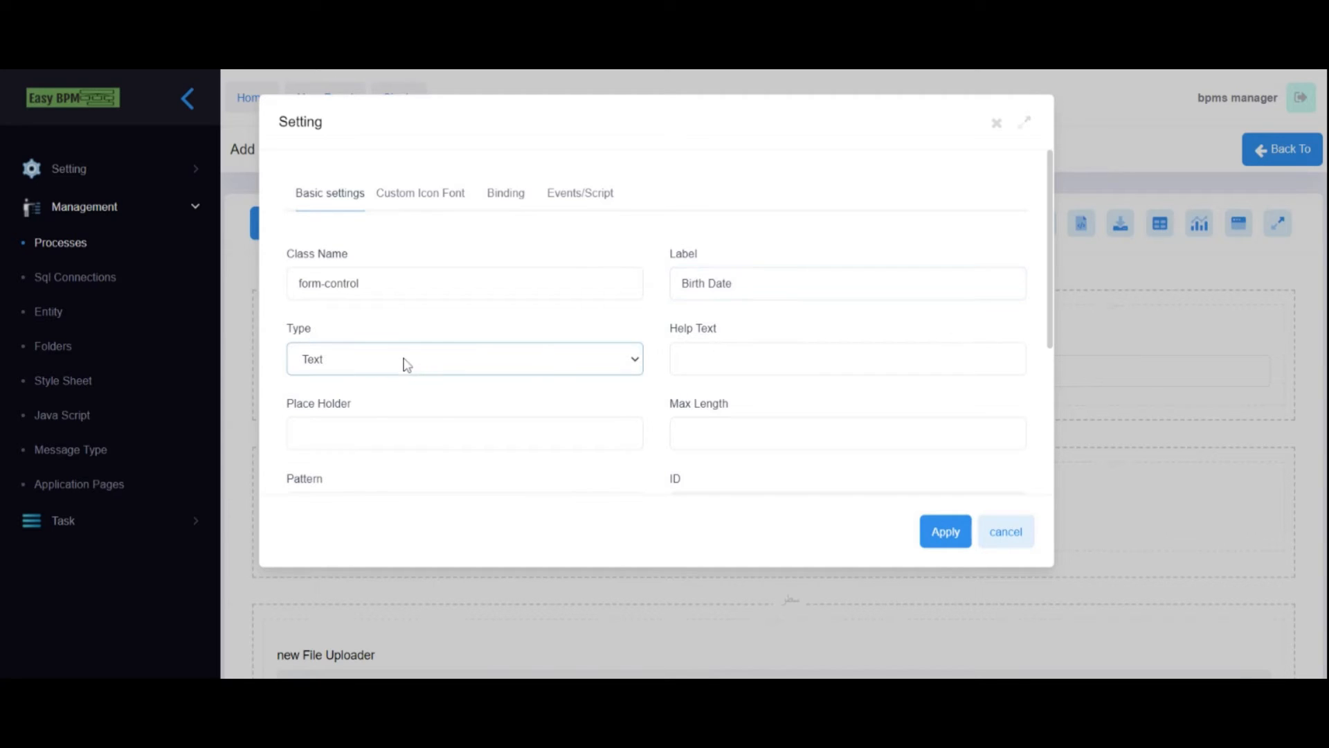
key(shift+Tab)
click(1023, 541)
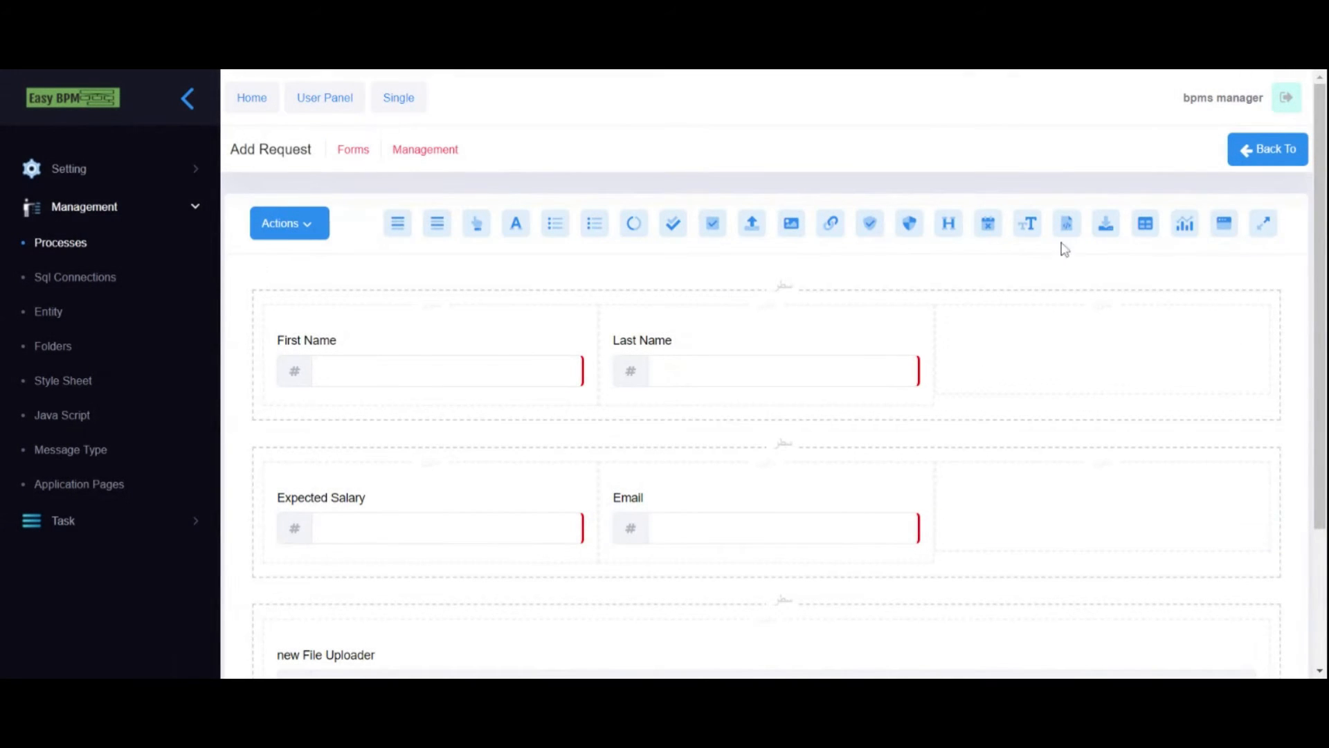
- Place a required date picker labelled 'Birth Date' in row one's third column
drag(988, 225, 991, 335)
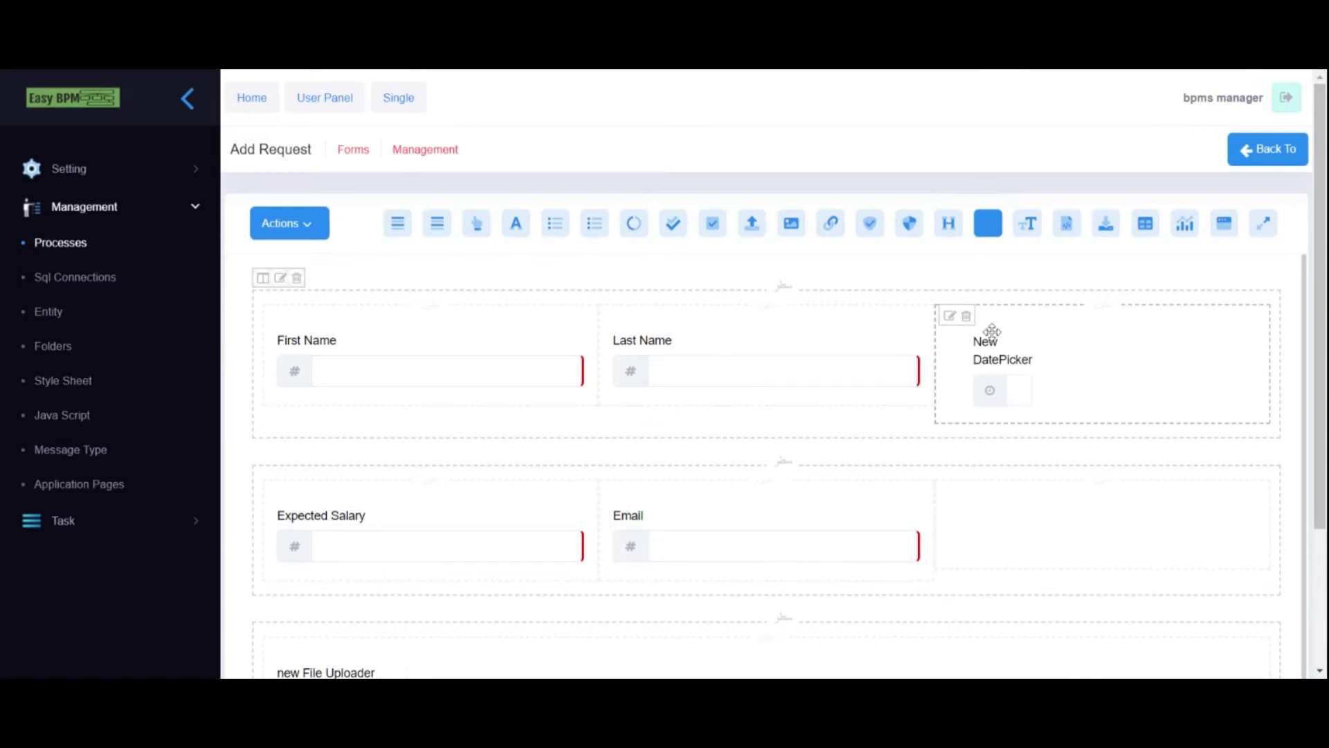
click(964, 344)
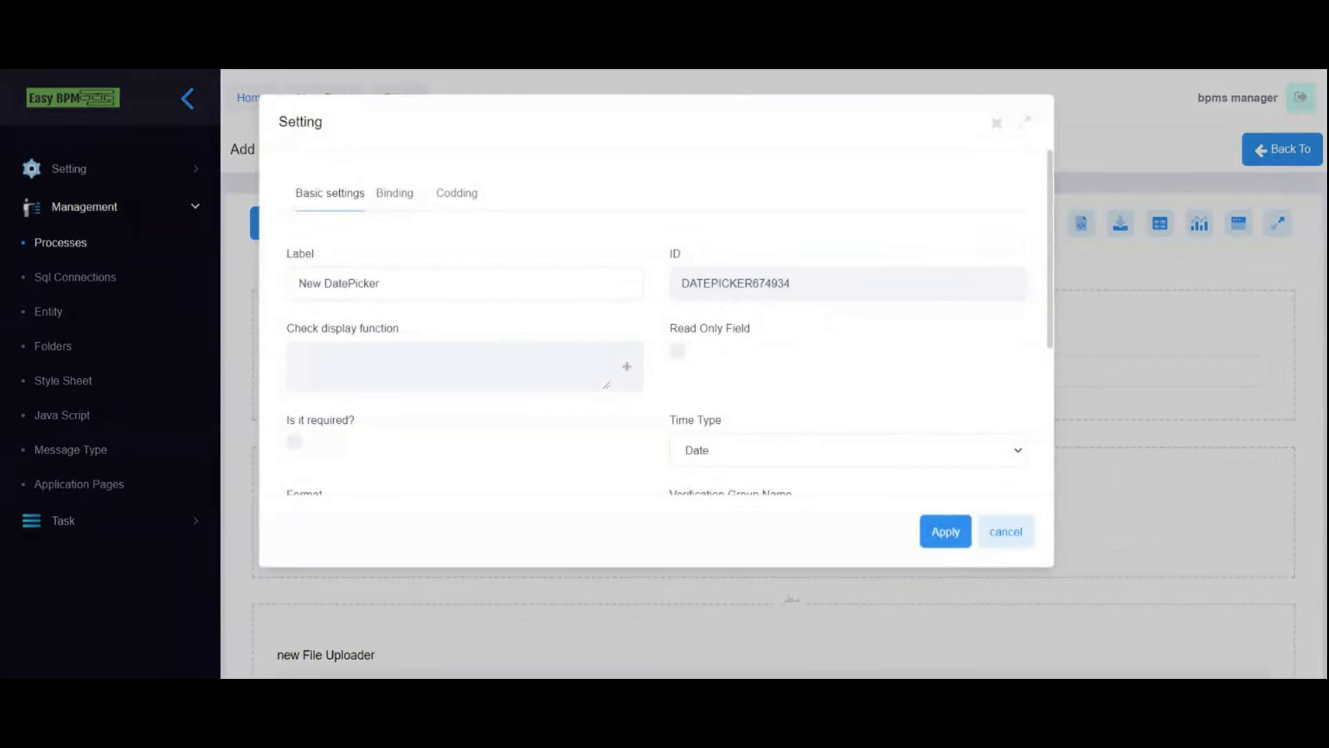
triple_click(339, 284)
text(Birth Date)
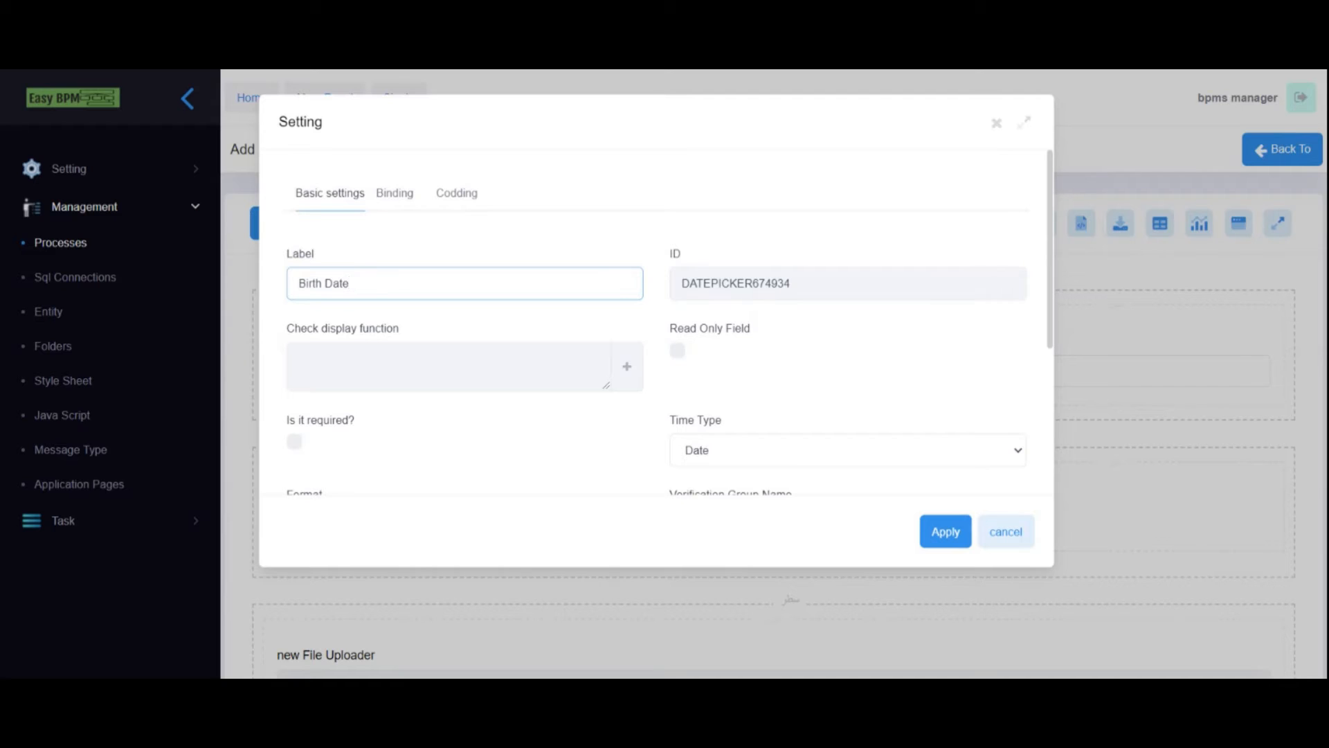
scroll(436, 413, down, 2)
click(295, 350)
click(755, 365)
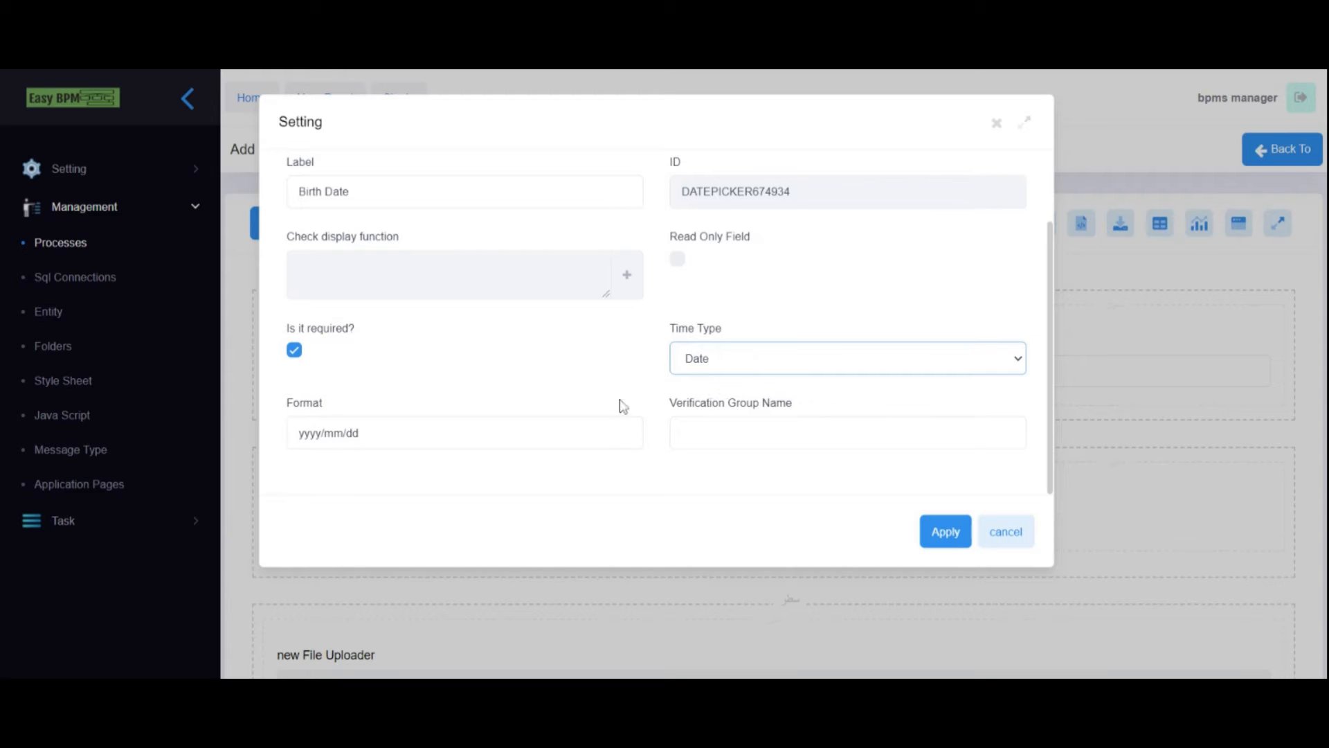
- Create a Date Time variable named varBirthDate from the date field's binding settings
scroll(502, 419, up, 2)
click(389, 201)
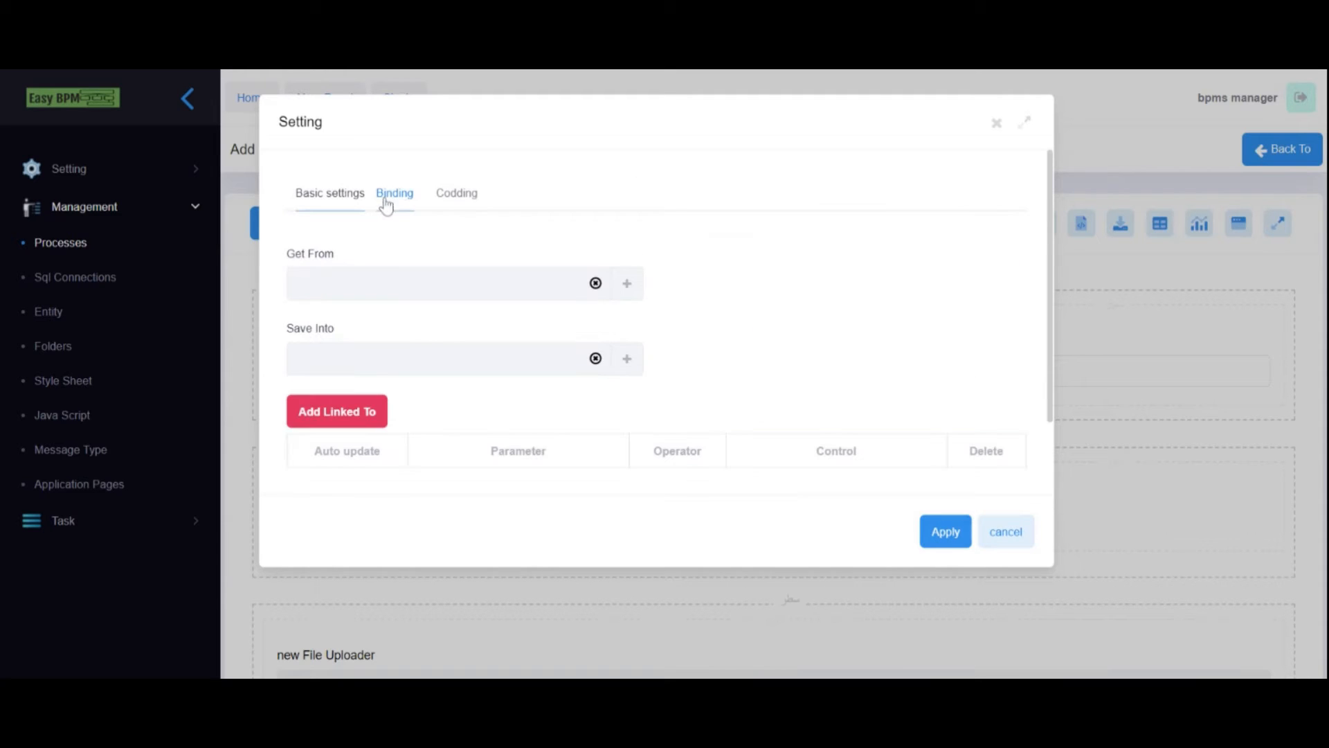
click(628, 285)
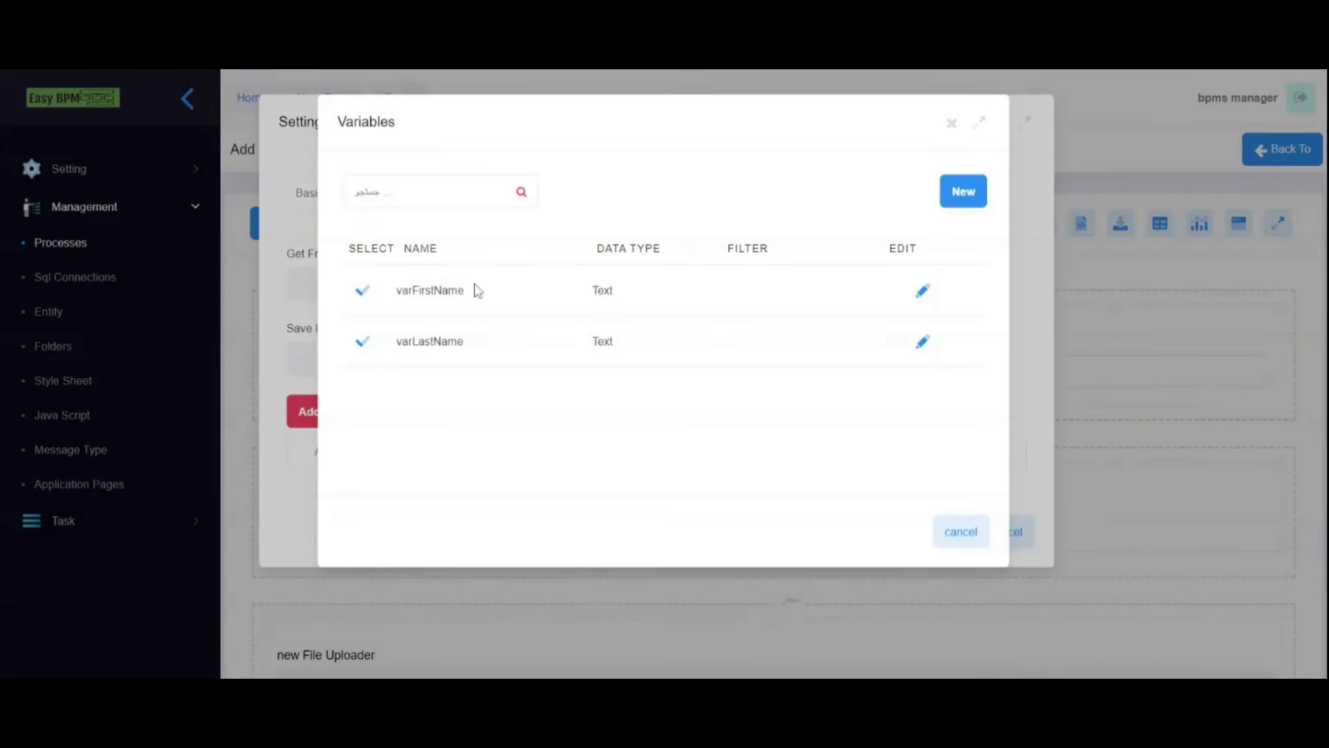
click(945, 202)
text(Birth Date)
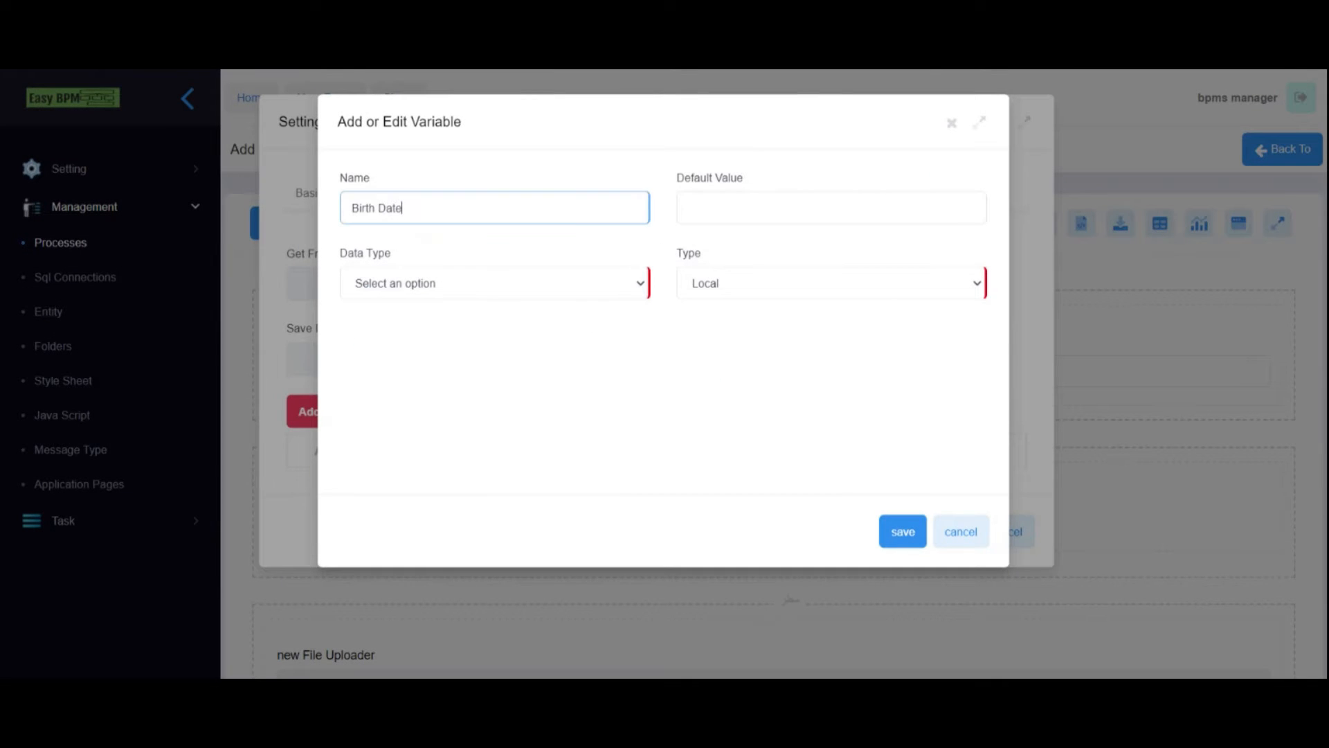
text(var)
key(BackSpace)
click(410, 285)
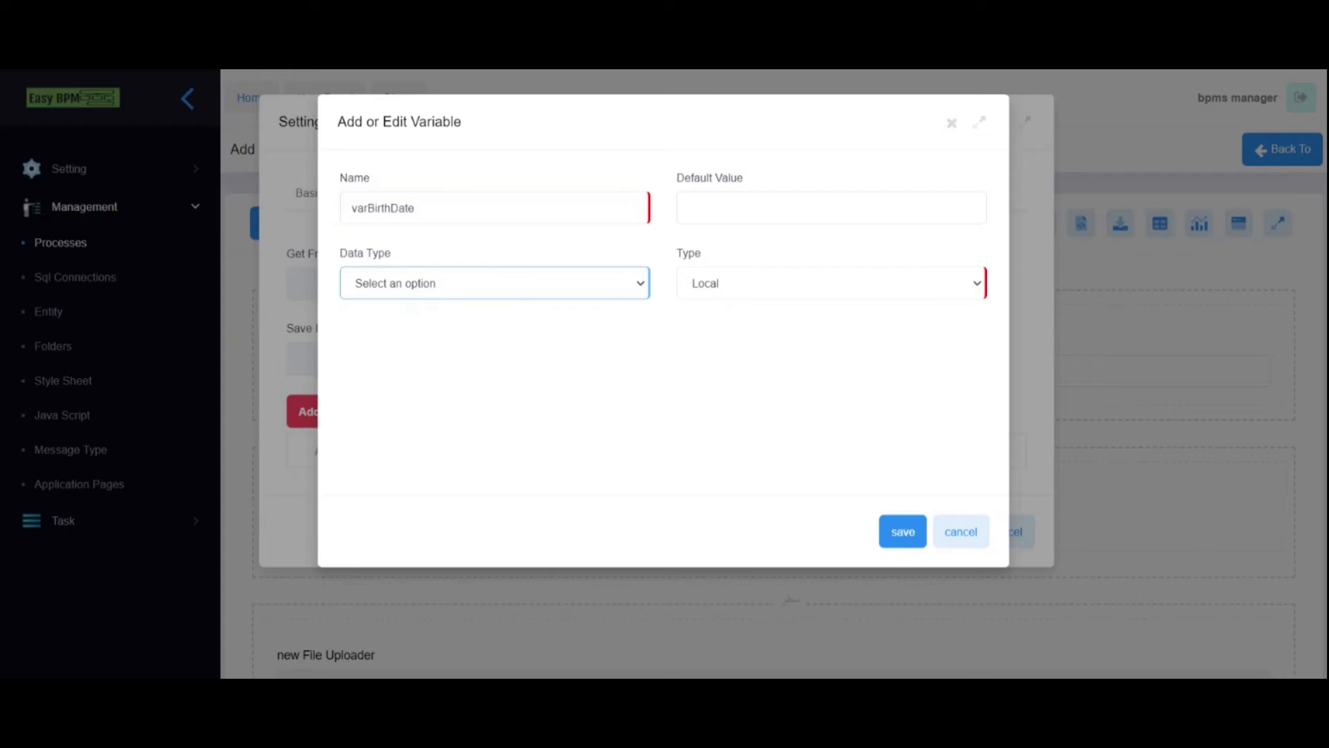
click(415, 386)
click(900, 534)
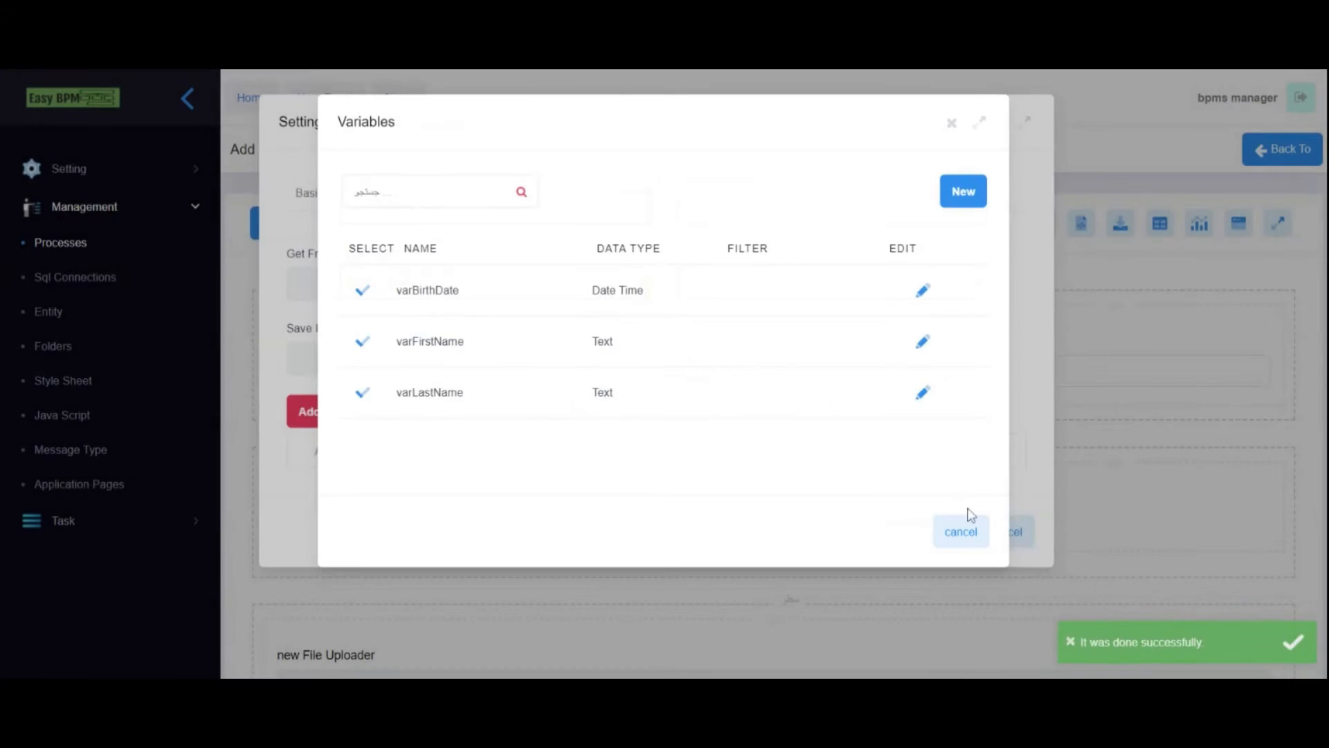
- Use varBirthDate for Birth Date's Get From and Save Into, then apply
click(361, 290)
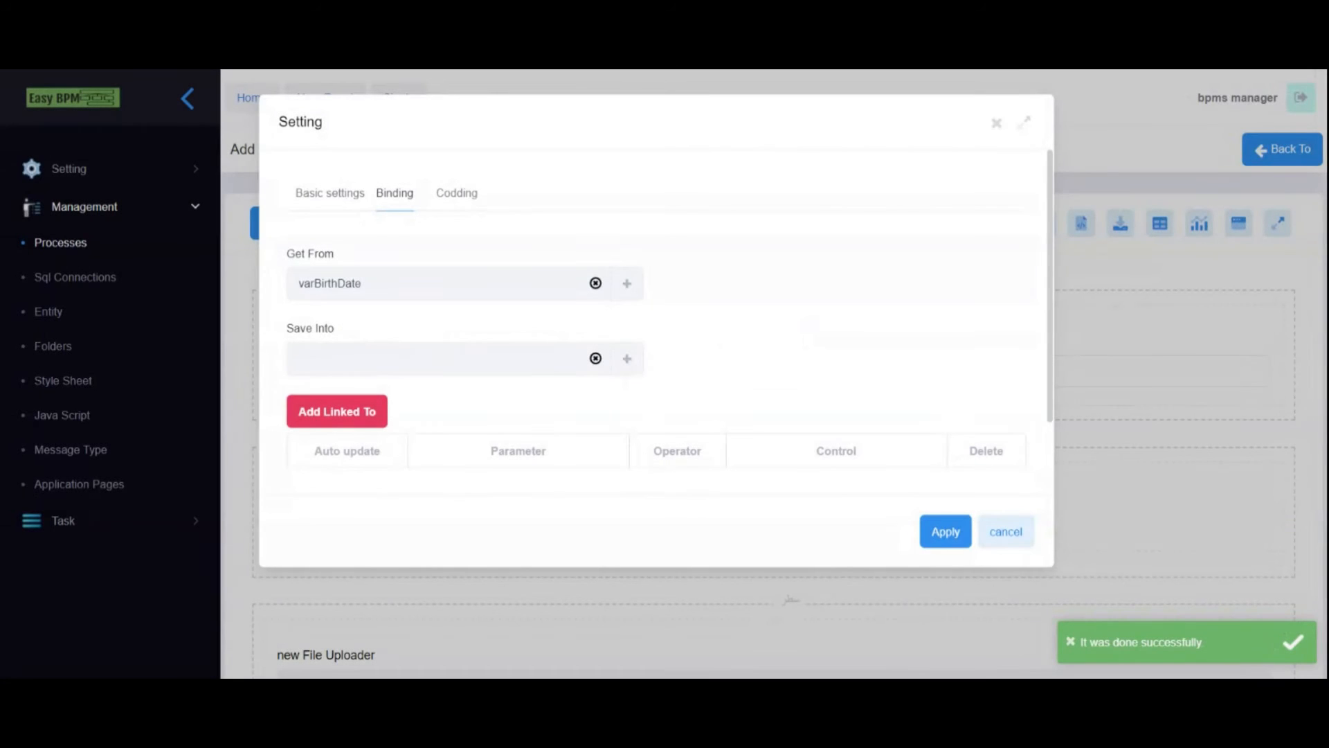
click(626, 359)
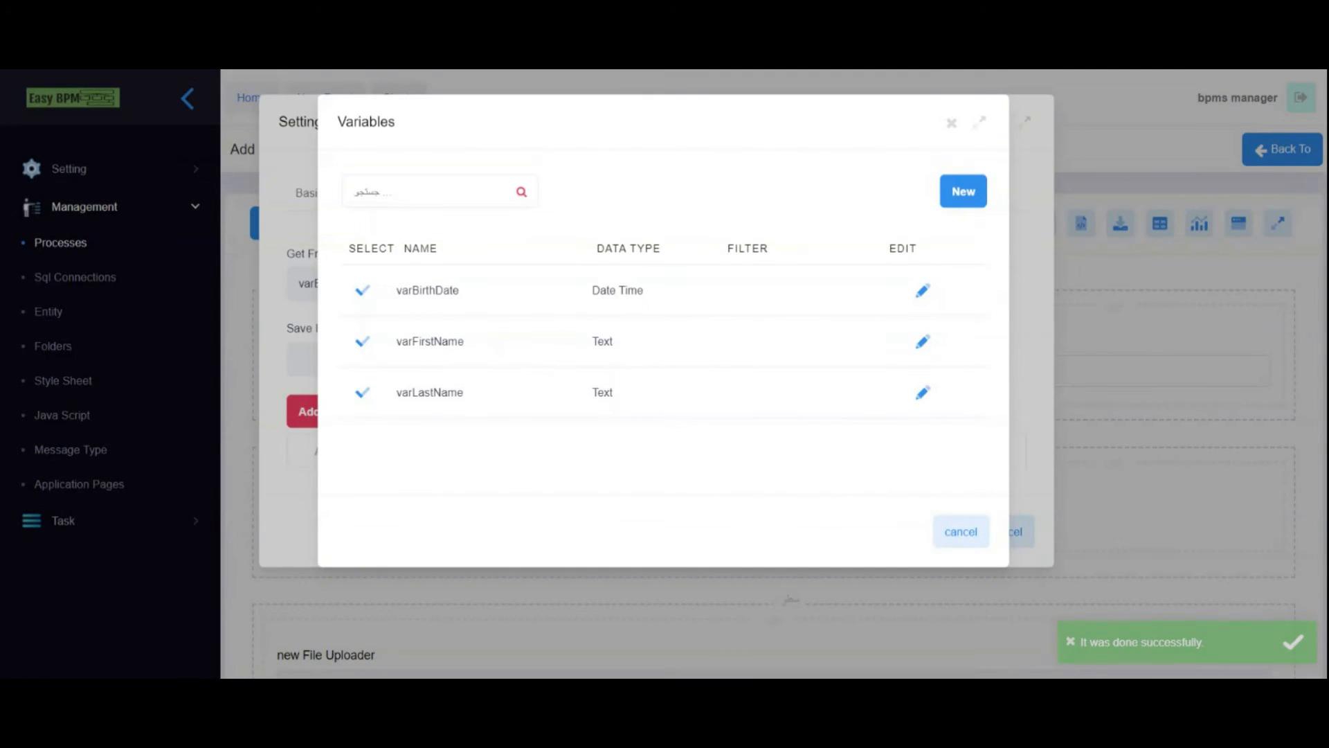
click(363, 291)
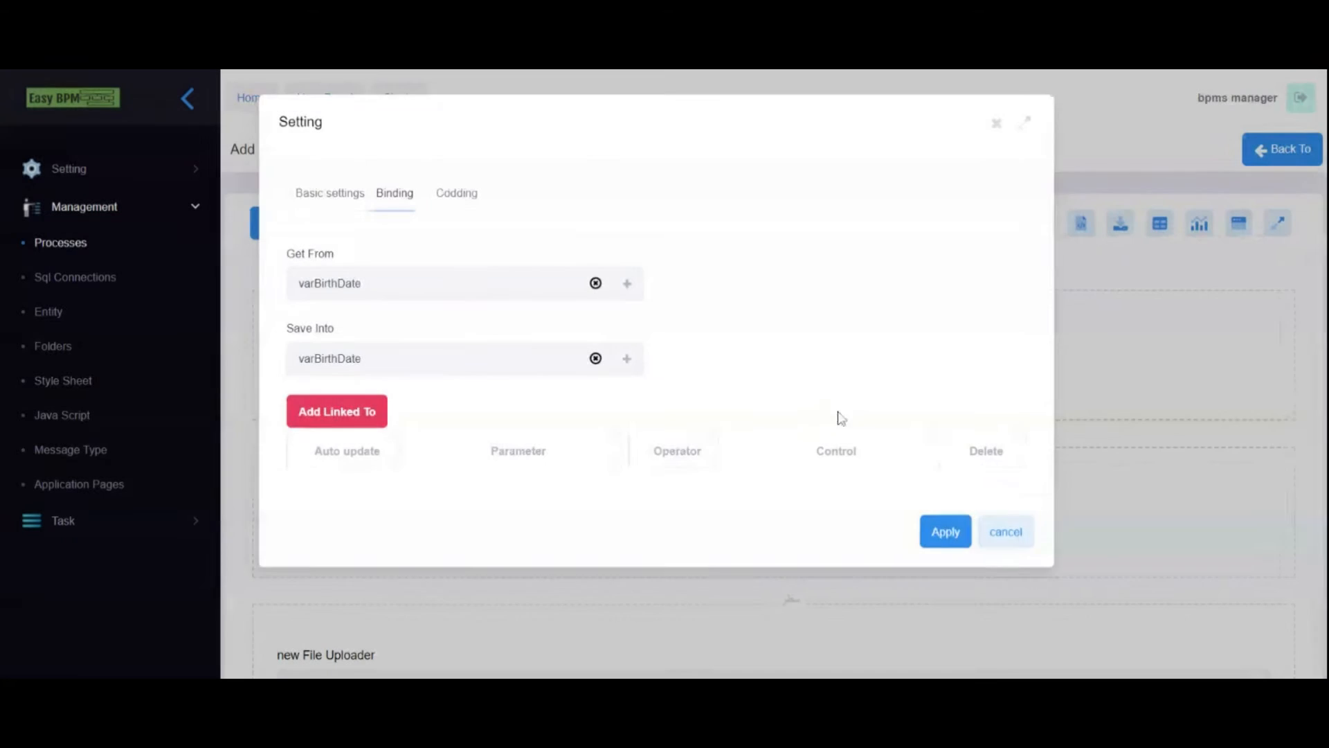
click(946, 532)
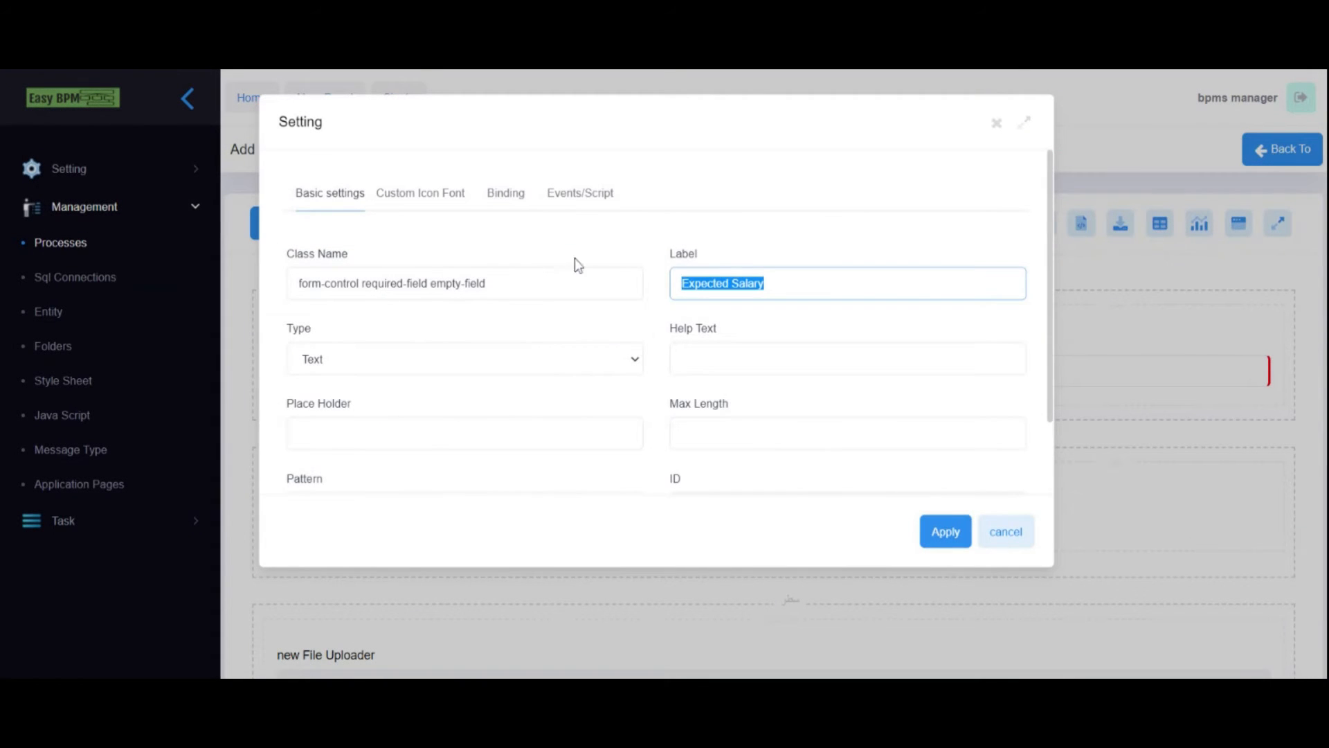
- From Expected Salary's binding settings, create a Decimal variable named varExpectedSalary
click(505, 192)
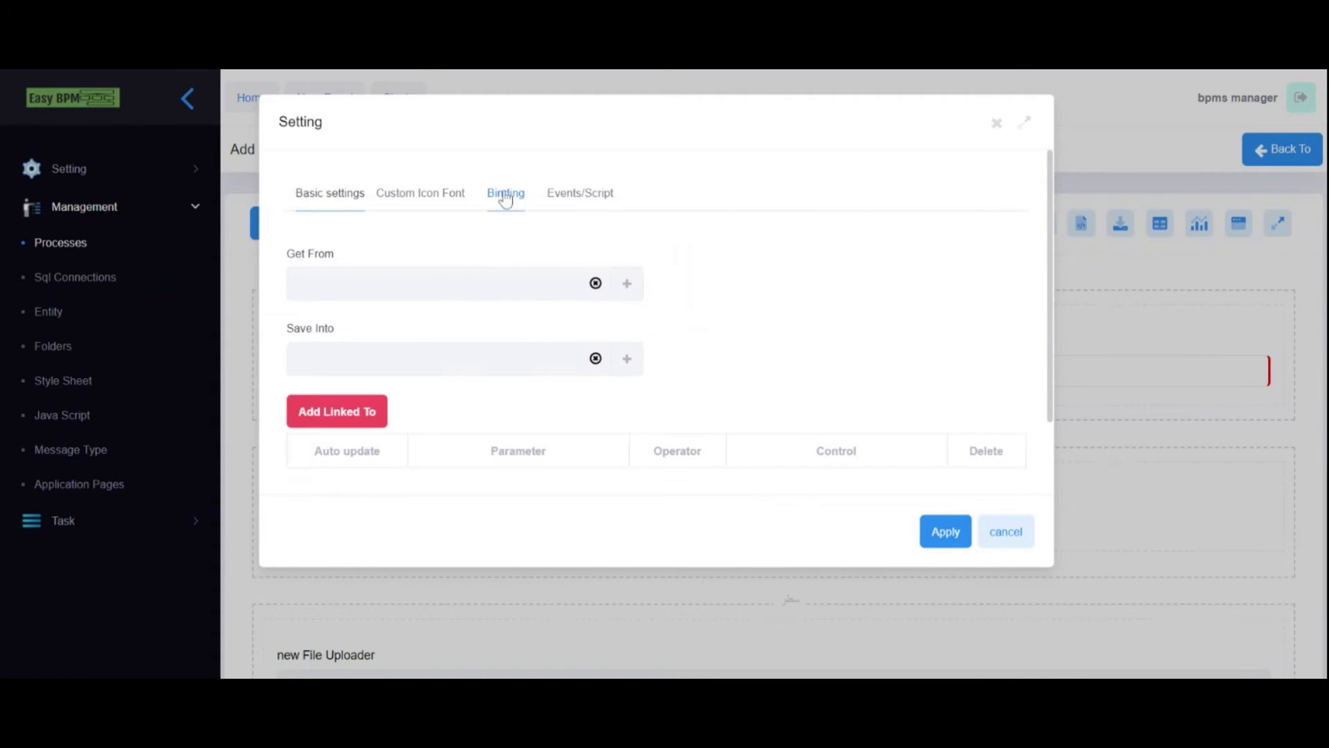
click(631, 280)
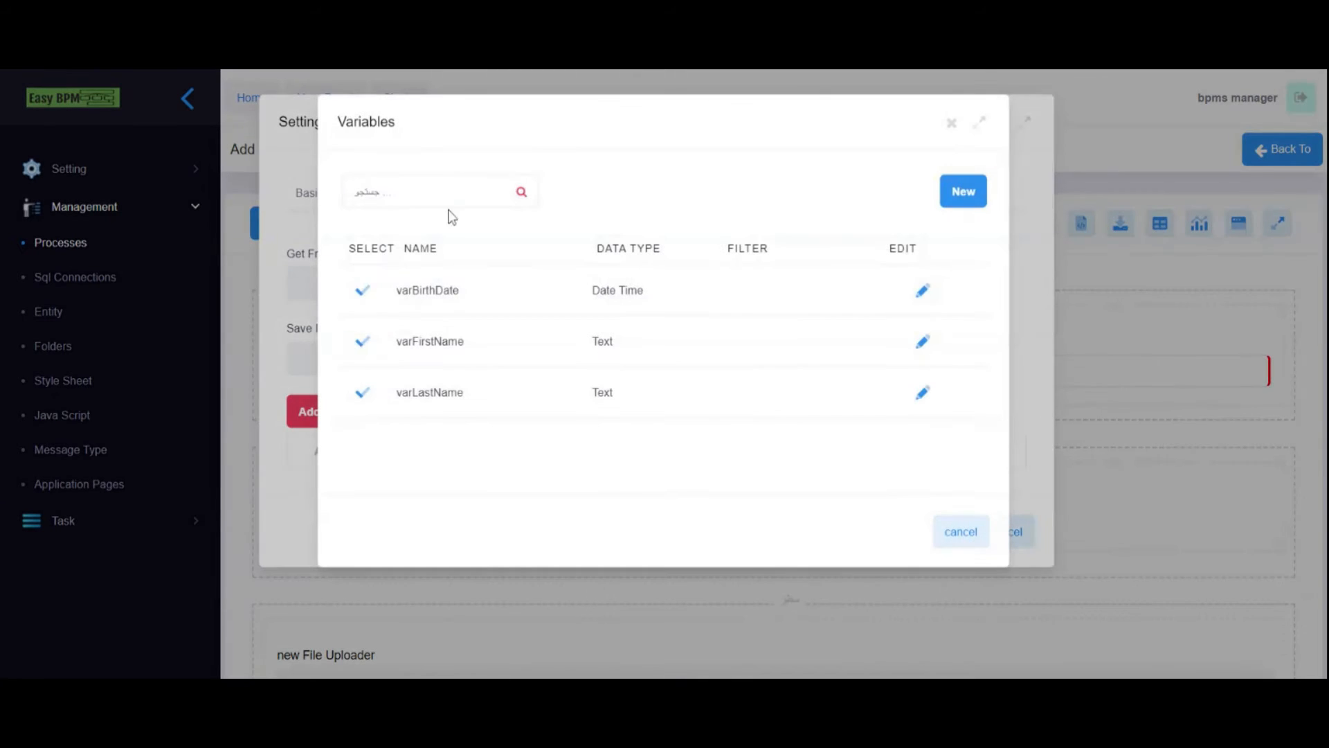
click(969, 196)
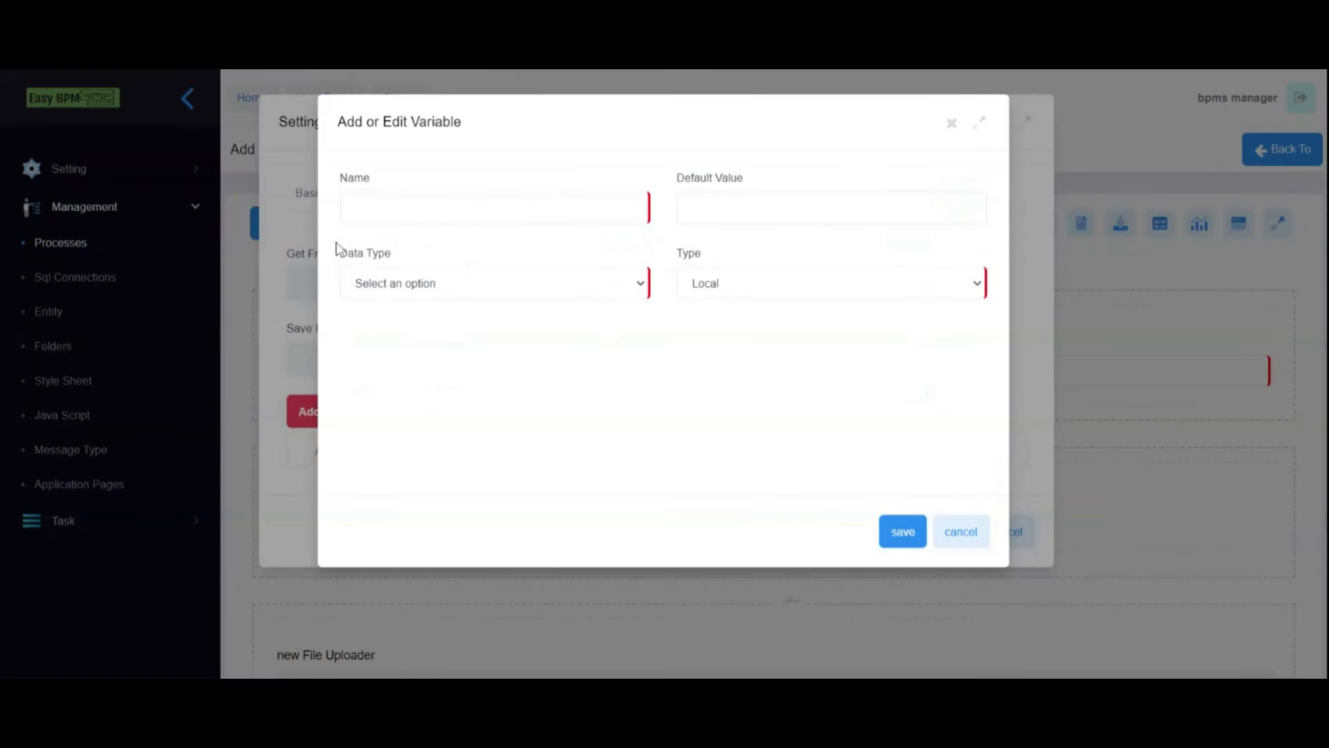
text(Expected Salary)
text(va)
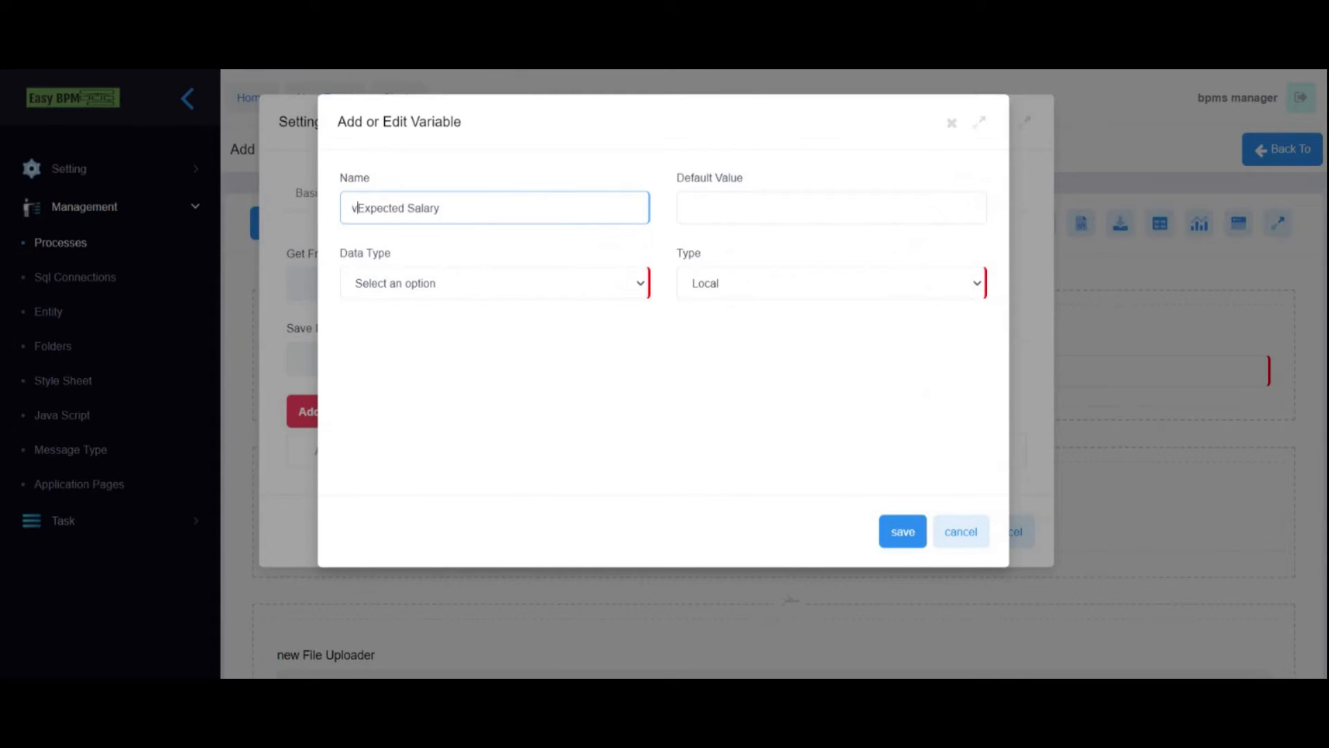
text(r)
key(BackSpace)
click(443, 284)
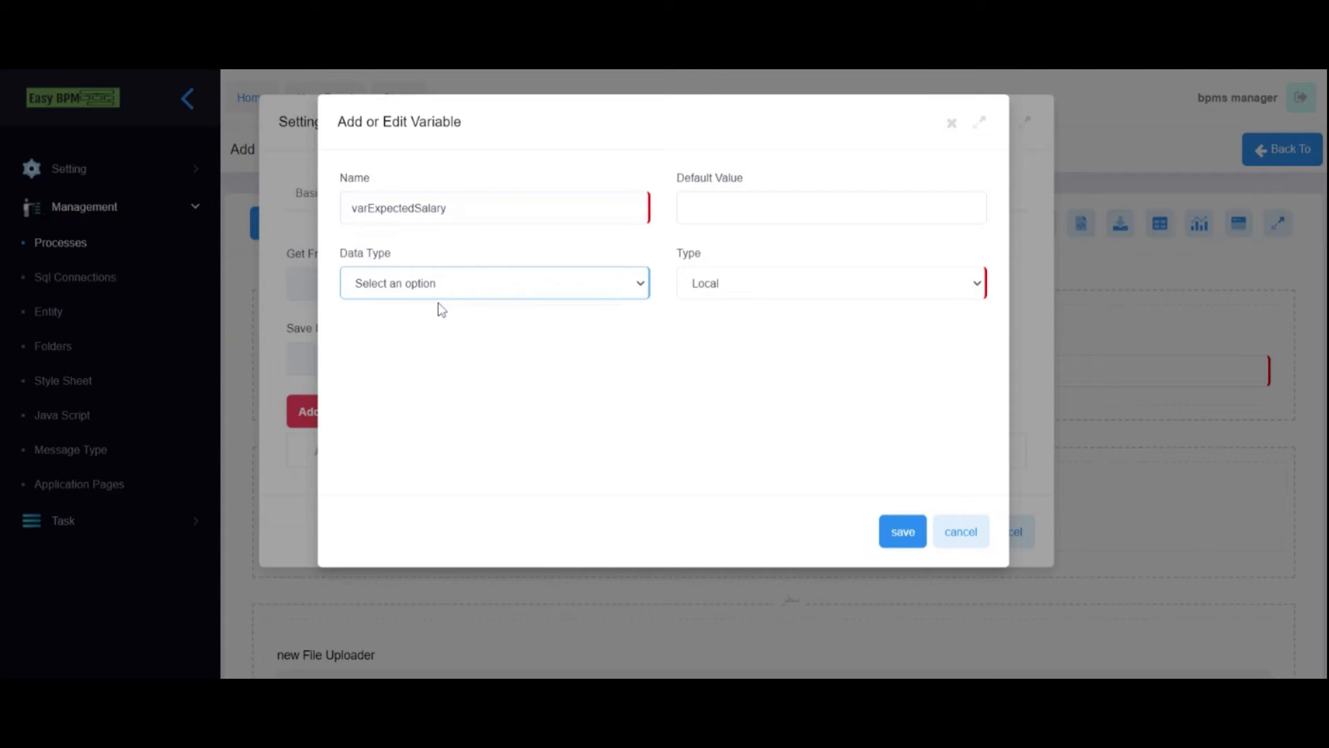
click(442, 309)
click(899, 533)
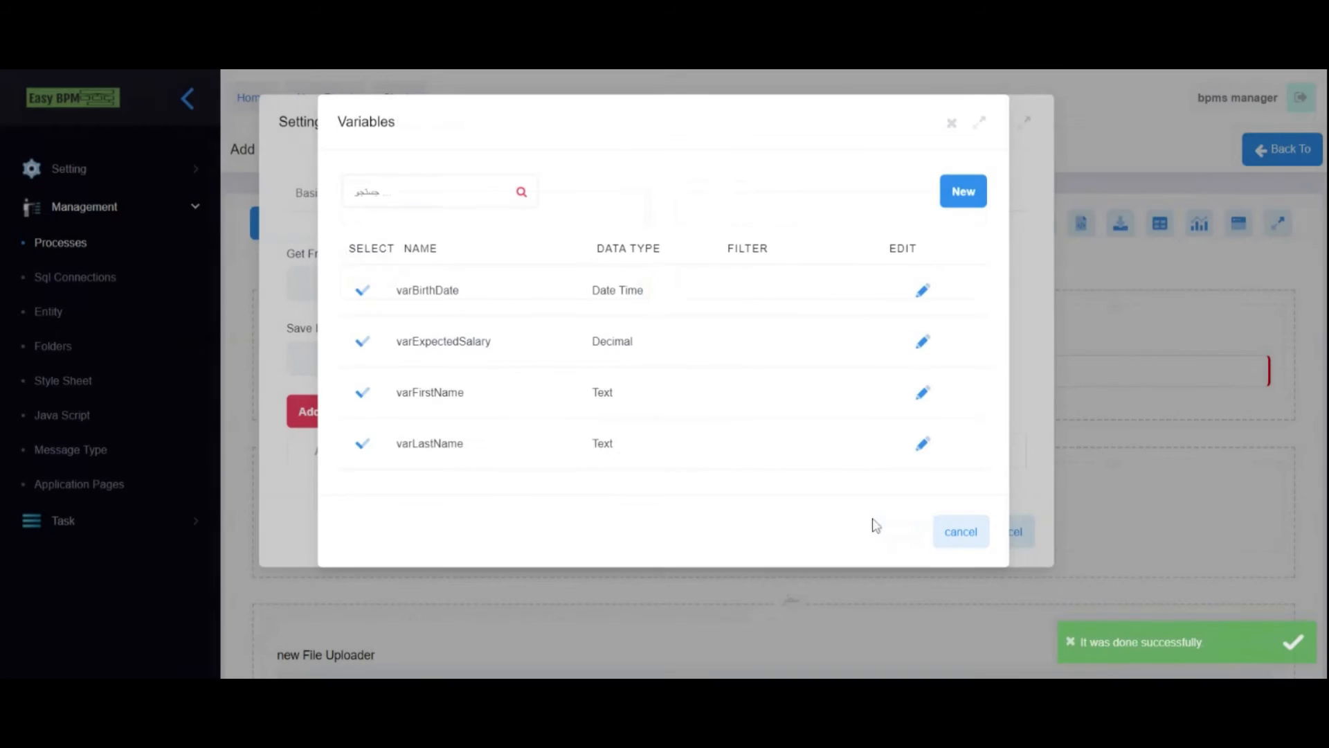
- Use varExpectedSalary for Expected Salary's Get From and Save Into, then apply
click(362, 340)
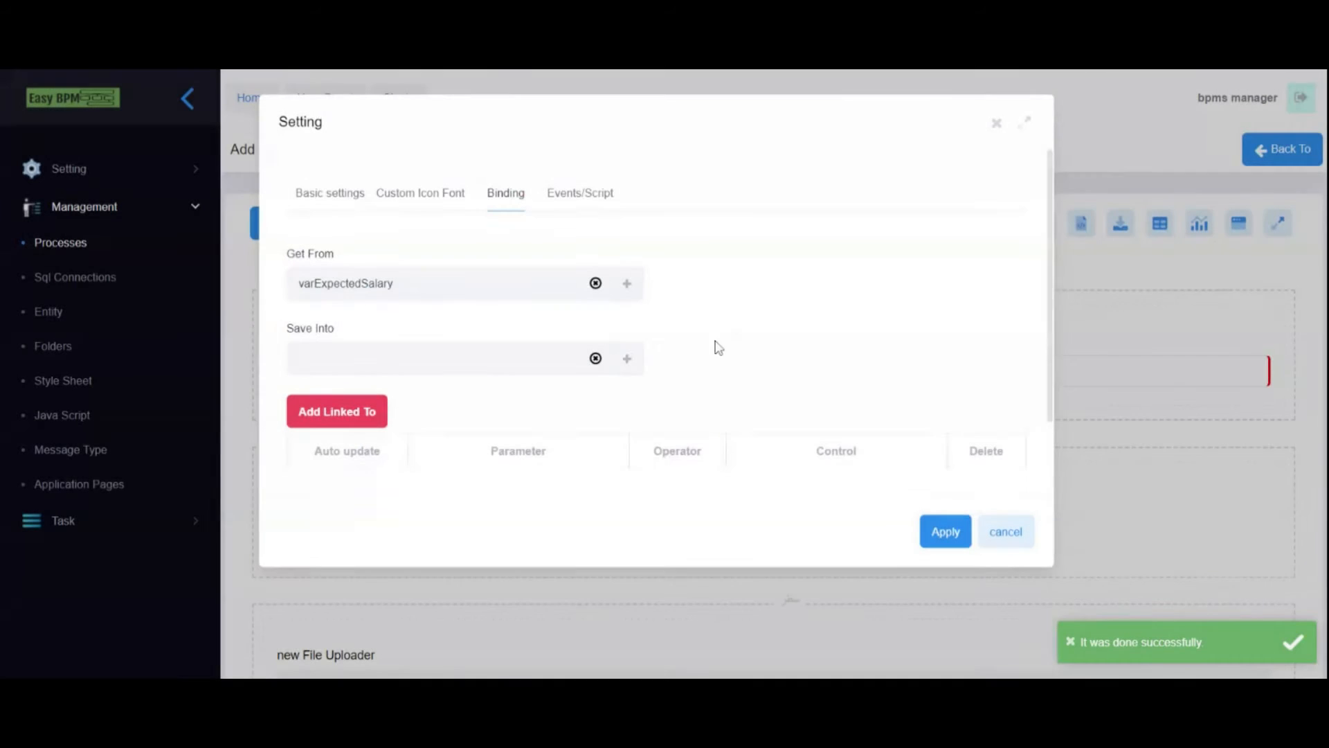
click(627, 358)
click(364, 341)
click(935, 546)
click(628, 502)
double_click(695, 283)
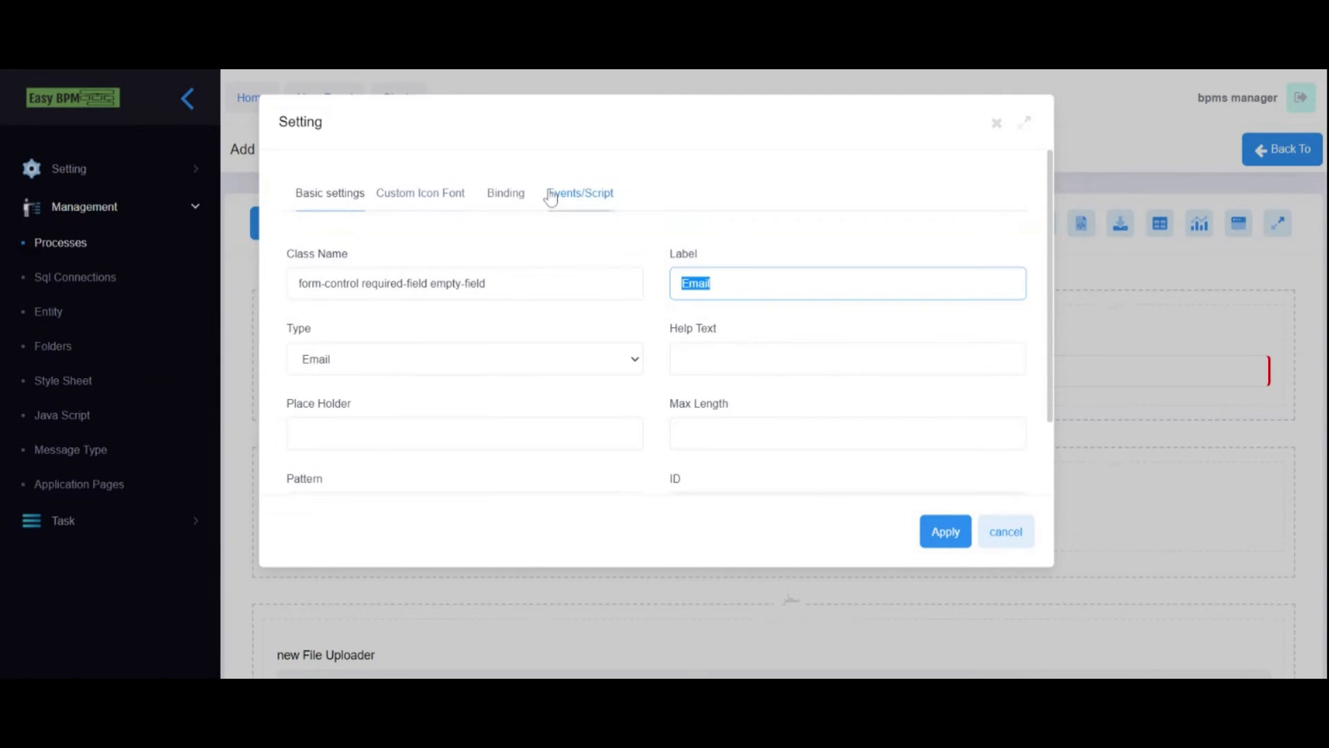
- From Email's binding settings, create a Text variable named varEmail
click(506, 193)
click(626, 283)
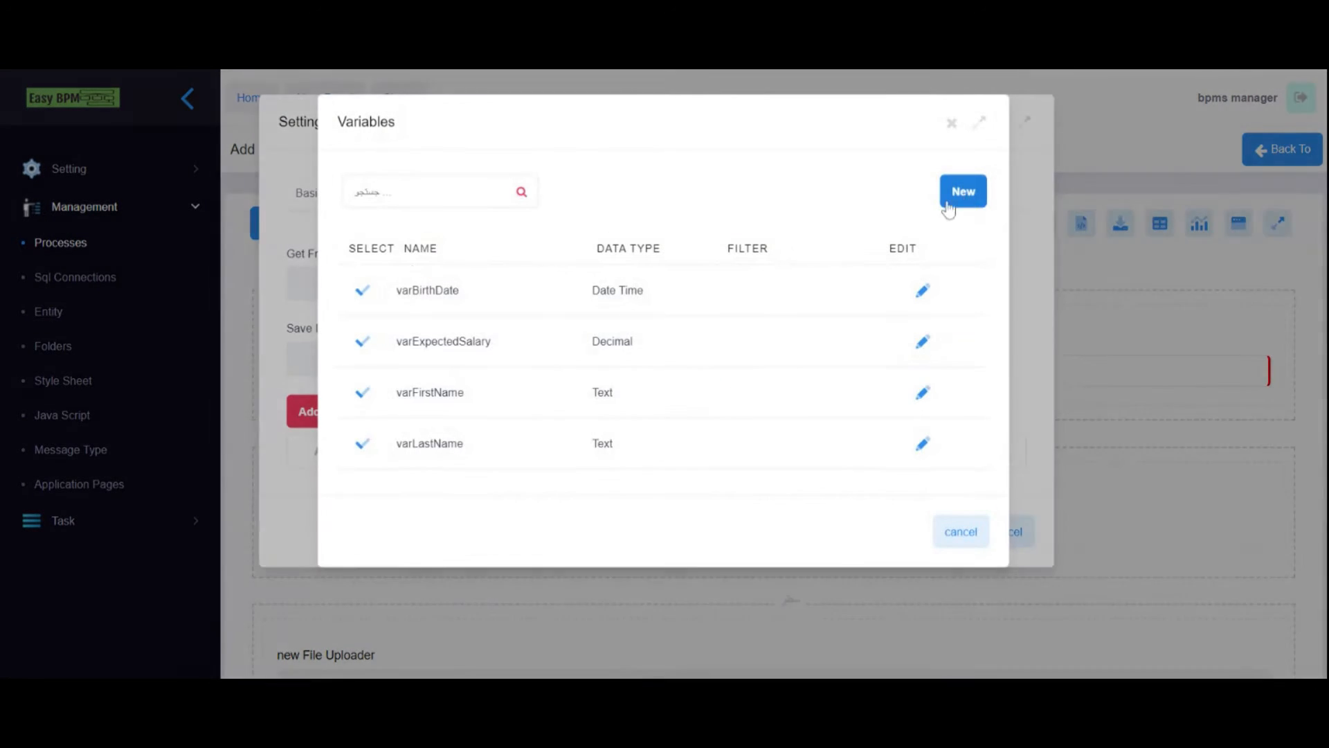
click(962, 195)
text(Email)
text(var)
key(ctrl+a)
click(431, 292)
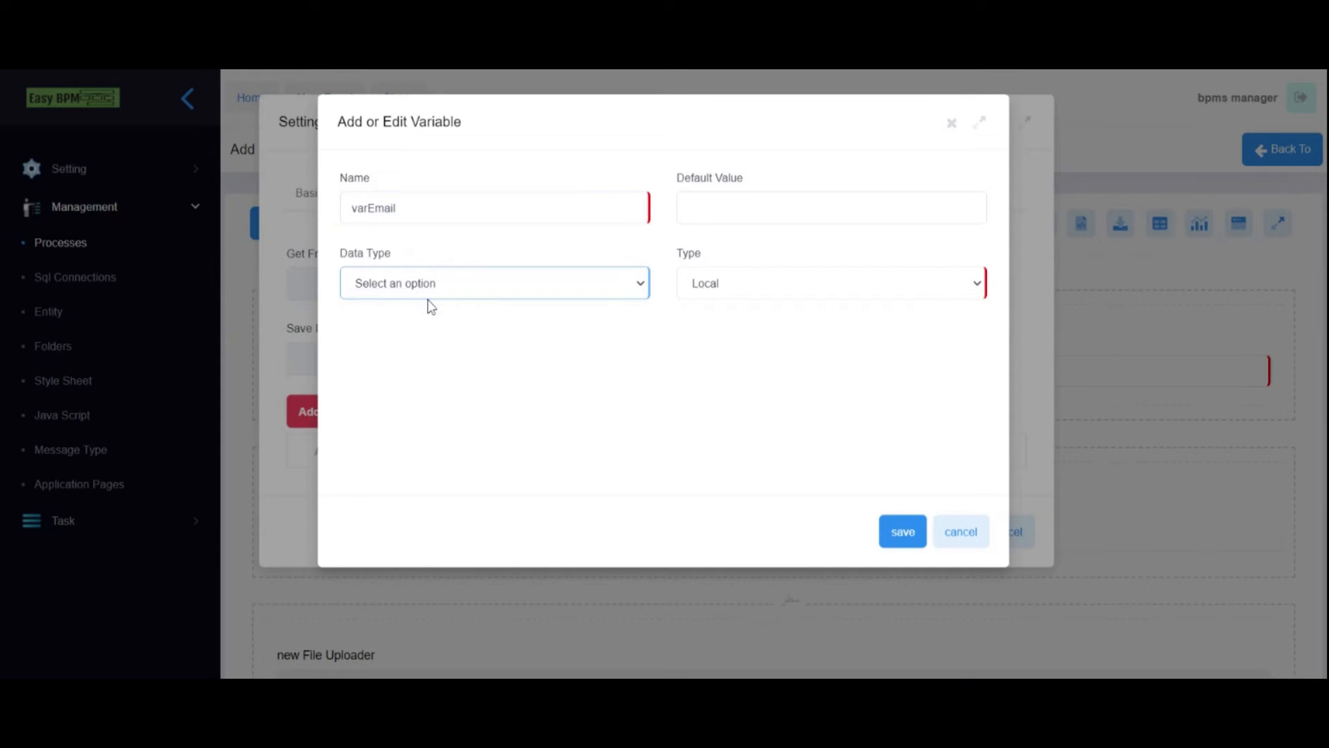
click(429, 307)
click(902, 531)
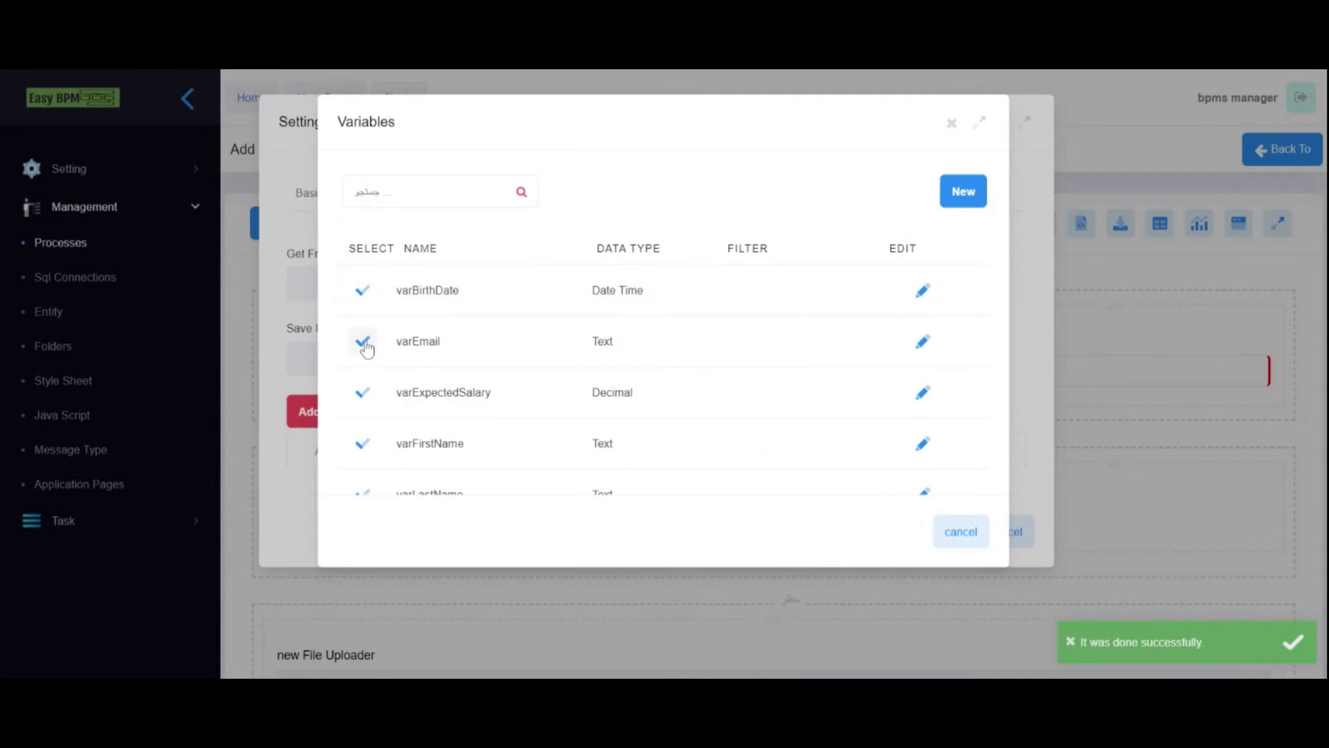
- Use varEmail for the Email field's Get From and Save Into, then apply
click(364, 341)
click(623, 362)
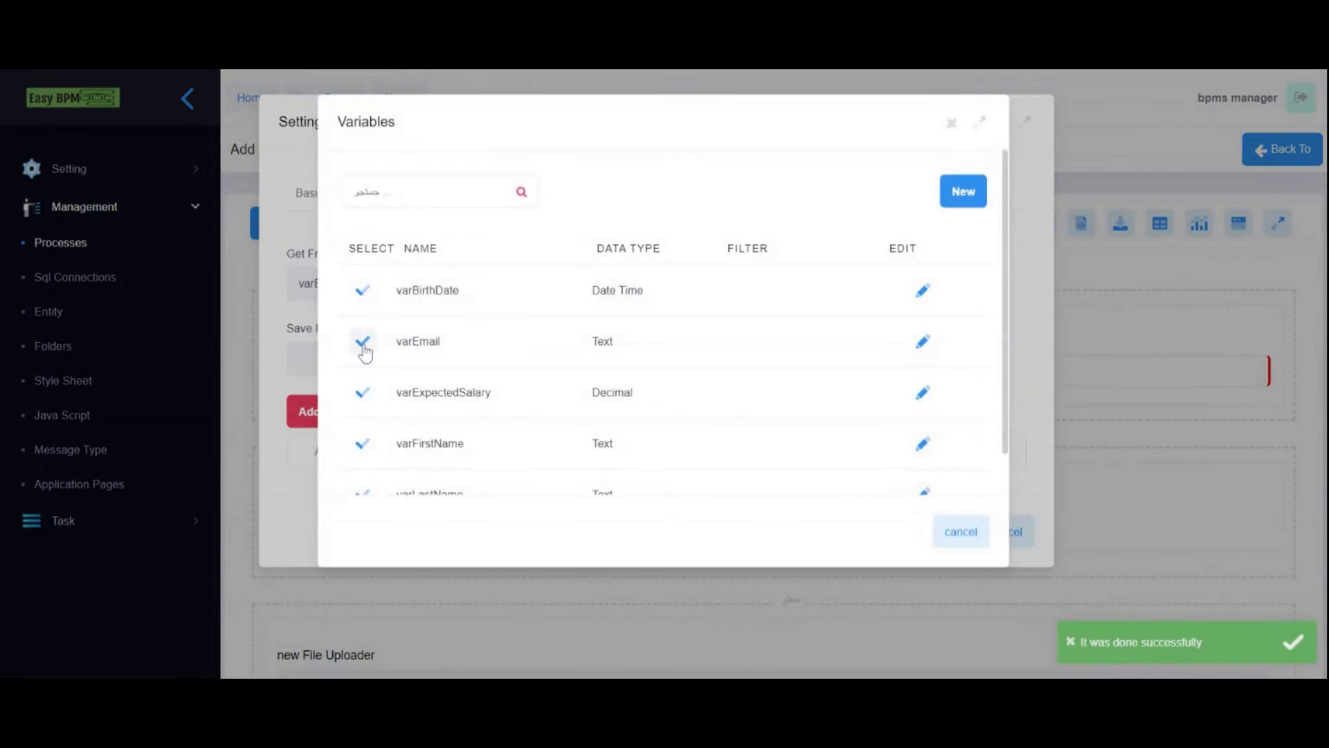
click(362, 342)
click(941, 531)
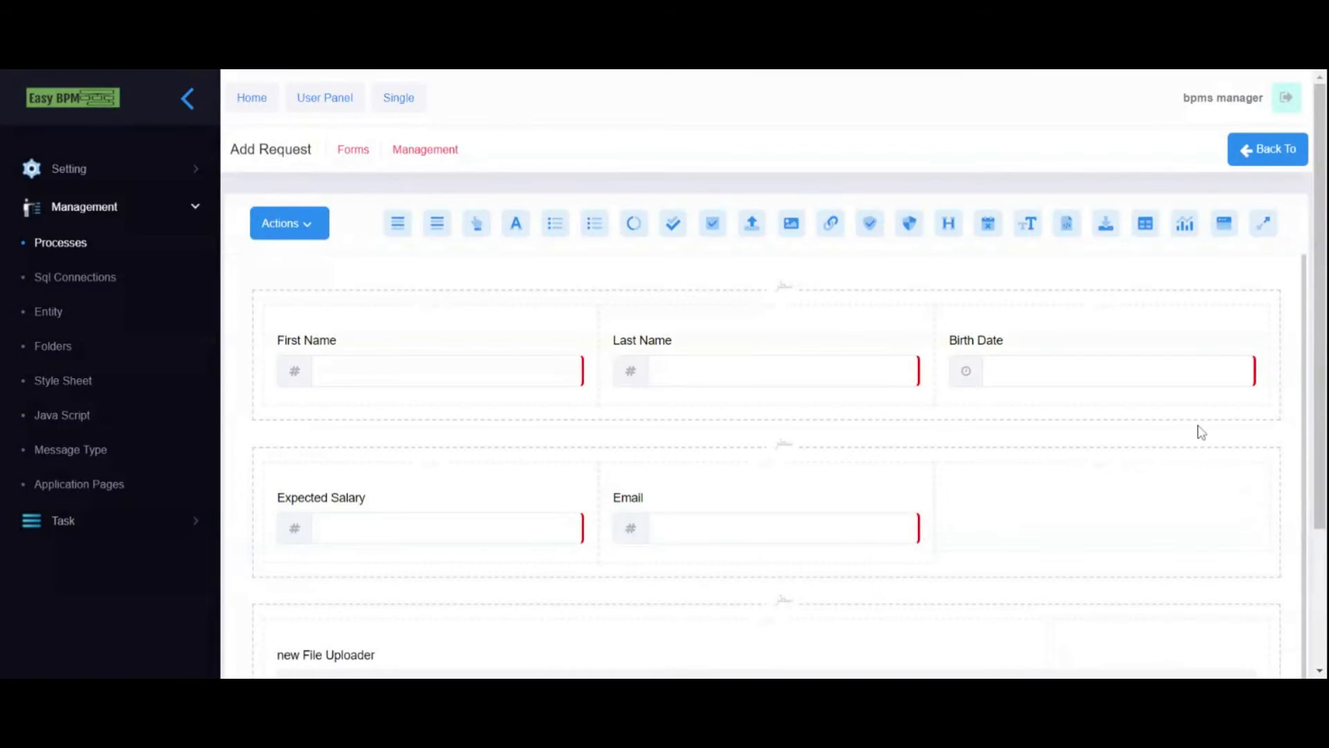
- Save the Add Request form from its actions list
scroll(1112, 430, down, 3)
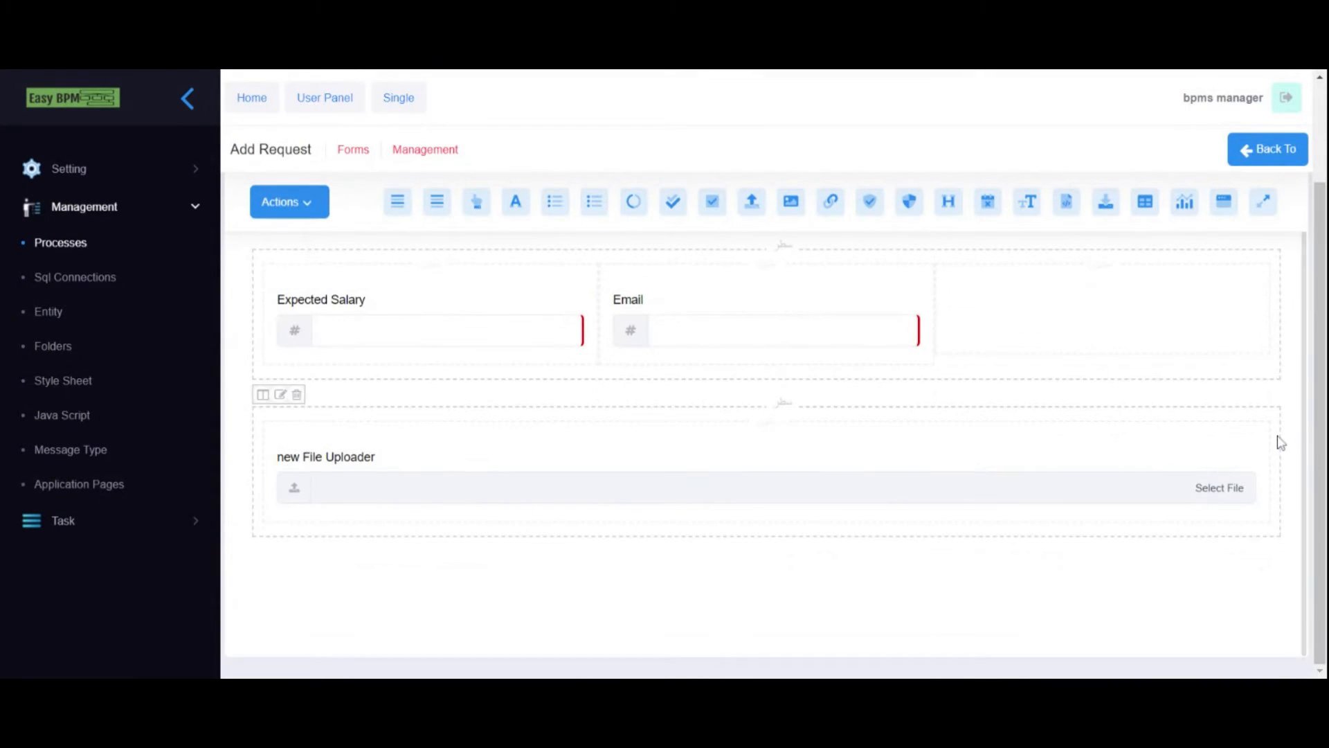
scroll(1278, 439, up, 3)
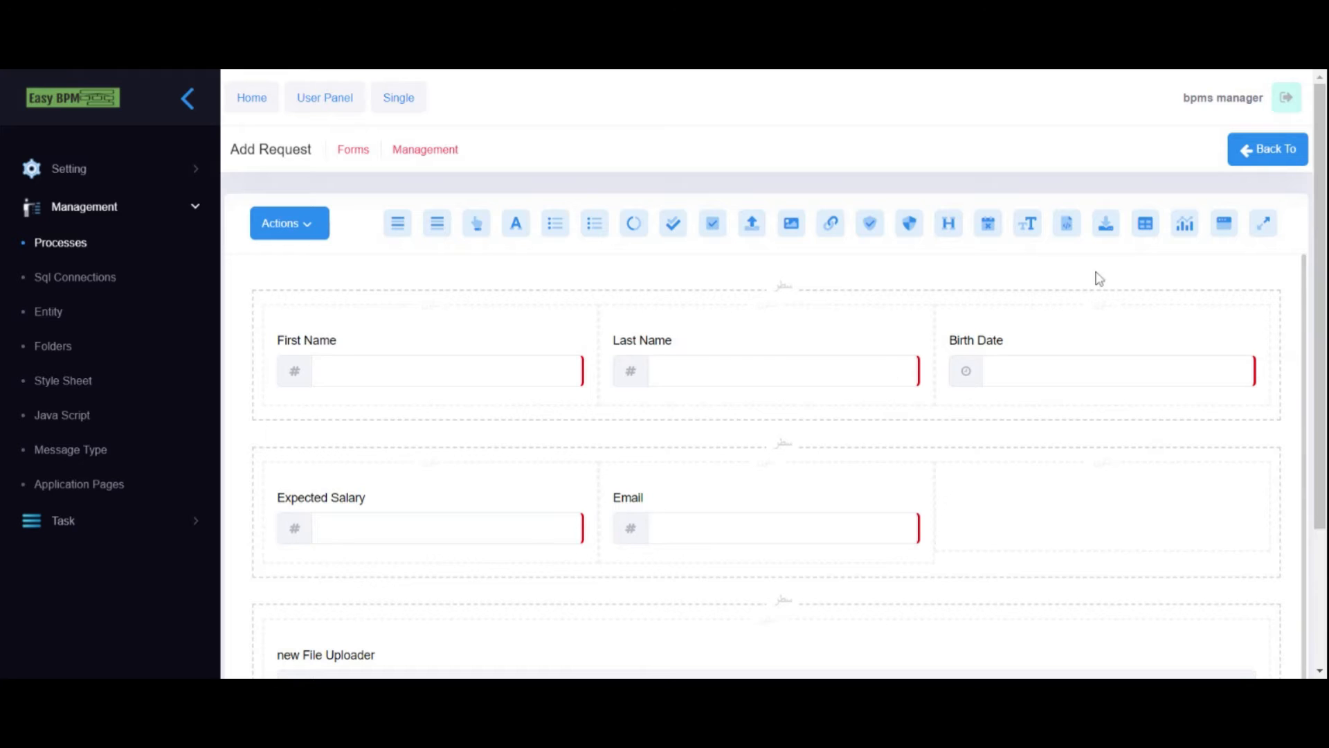
click(313, 232)
click(314, 267)
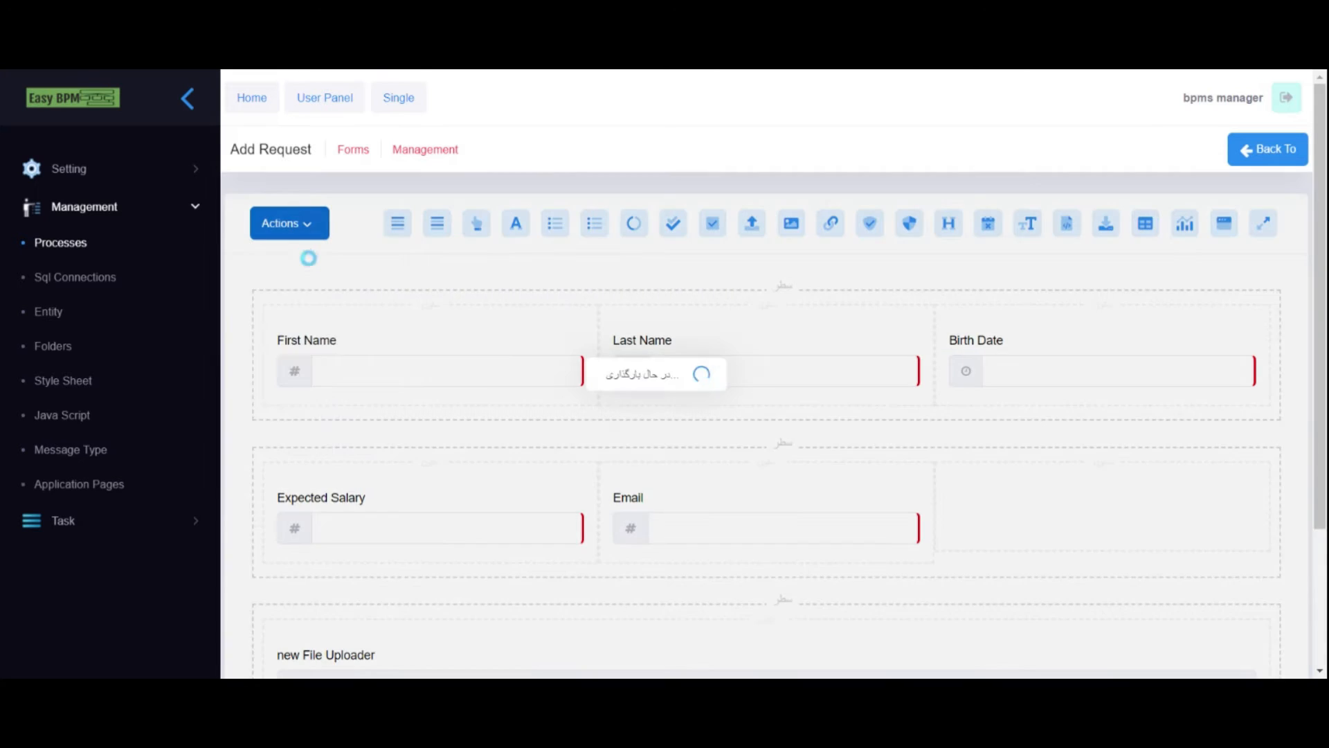
- Create and save a new form page named 'Chech Request & Set Appointment'
click(1288, 154)
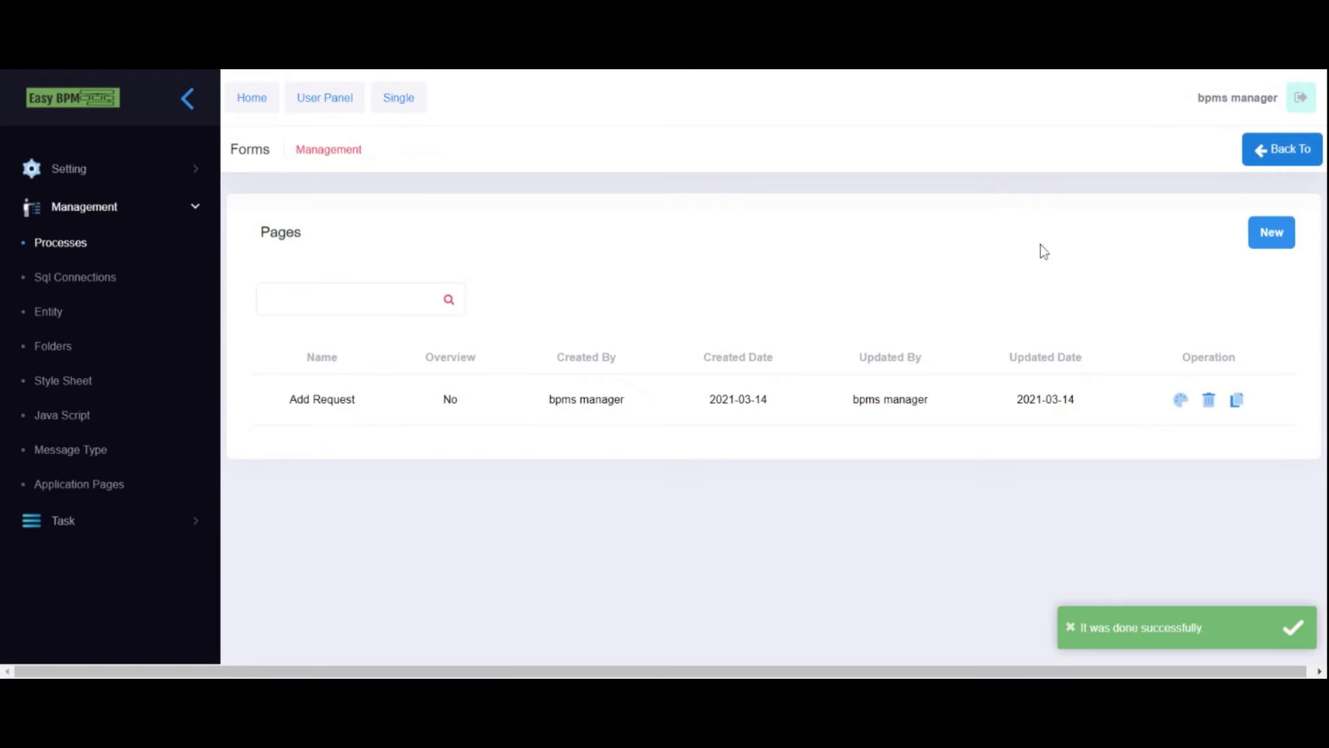
click(1267, 232)
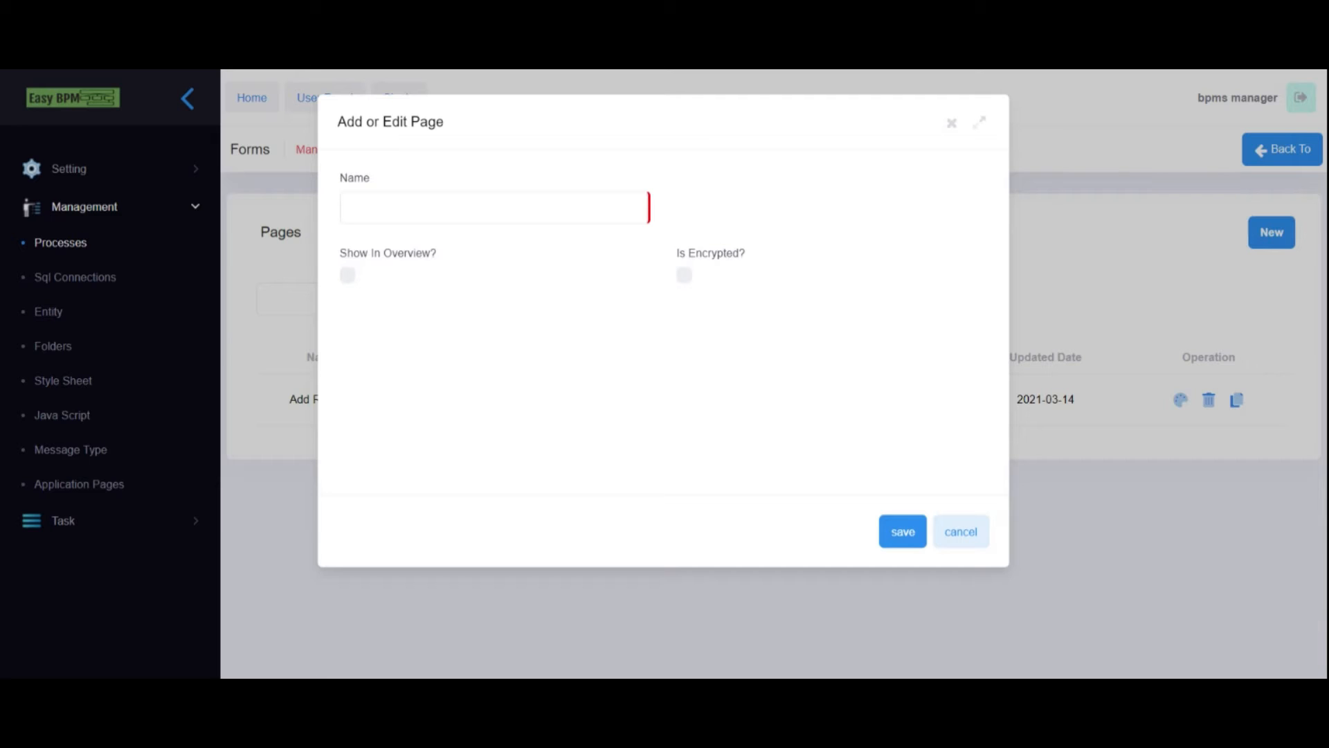
click(616, 208)
text(Chech Request & Set Appointment)
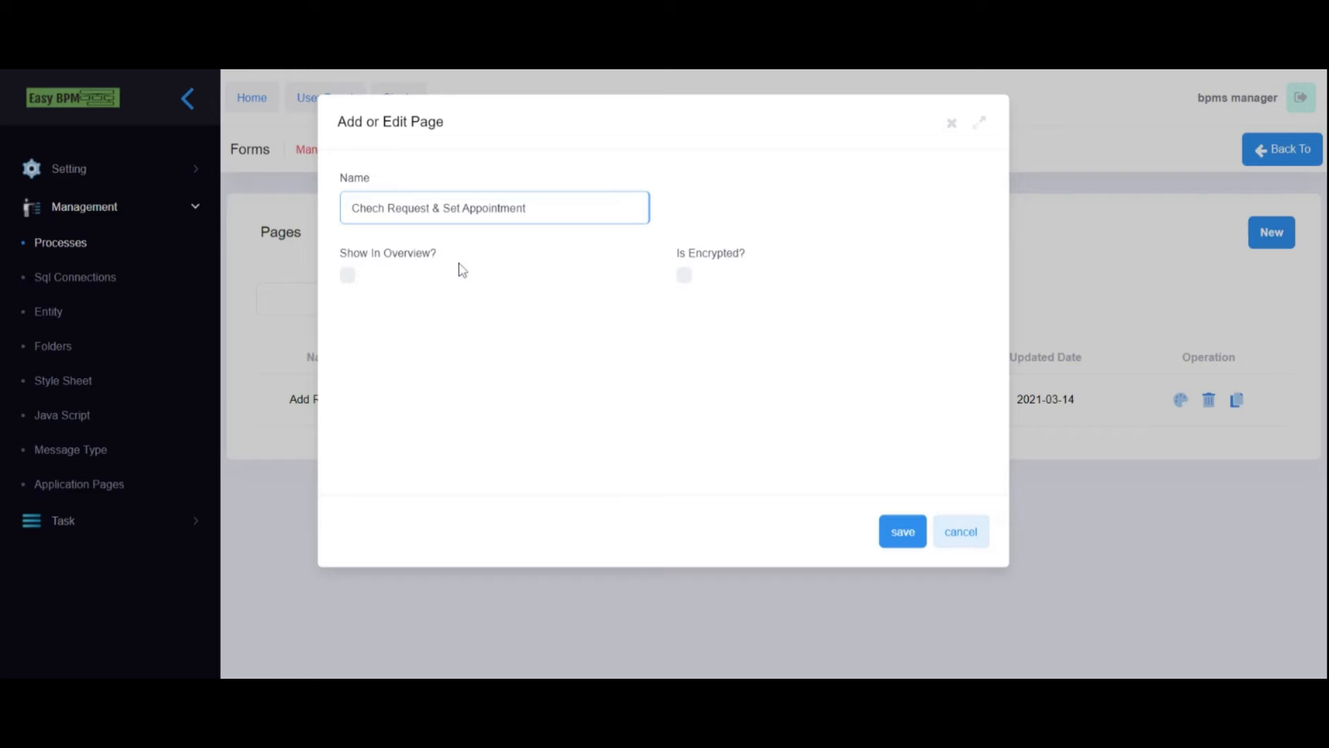
click(902, 533)
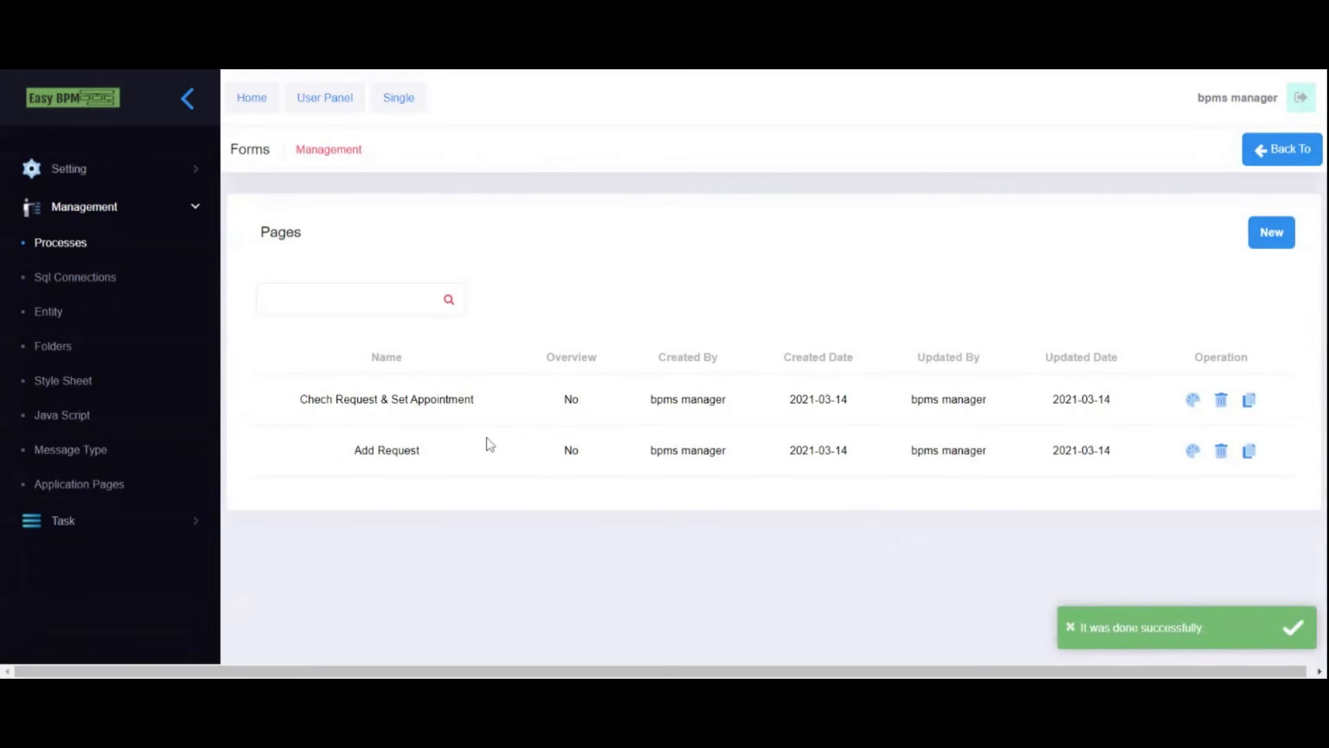
- Open the new page in the form designer and add two three-column rows
click(1195, 403)
click(396, 232)
click(396, 232)
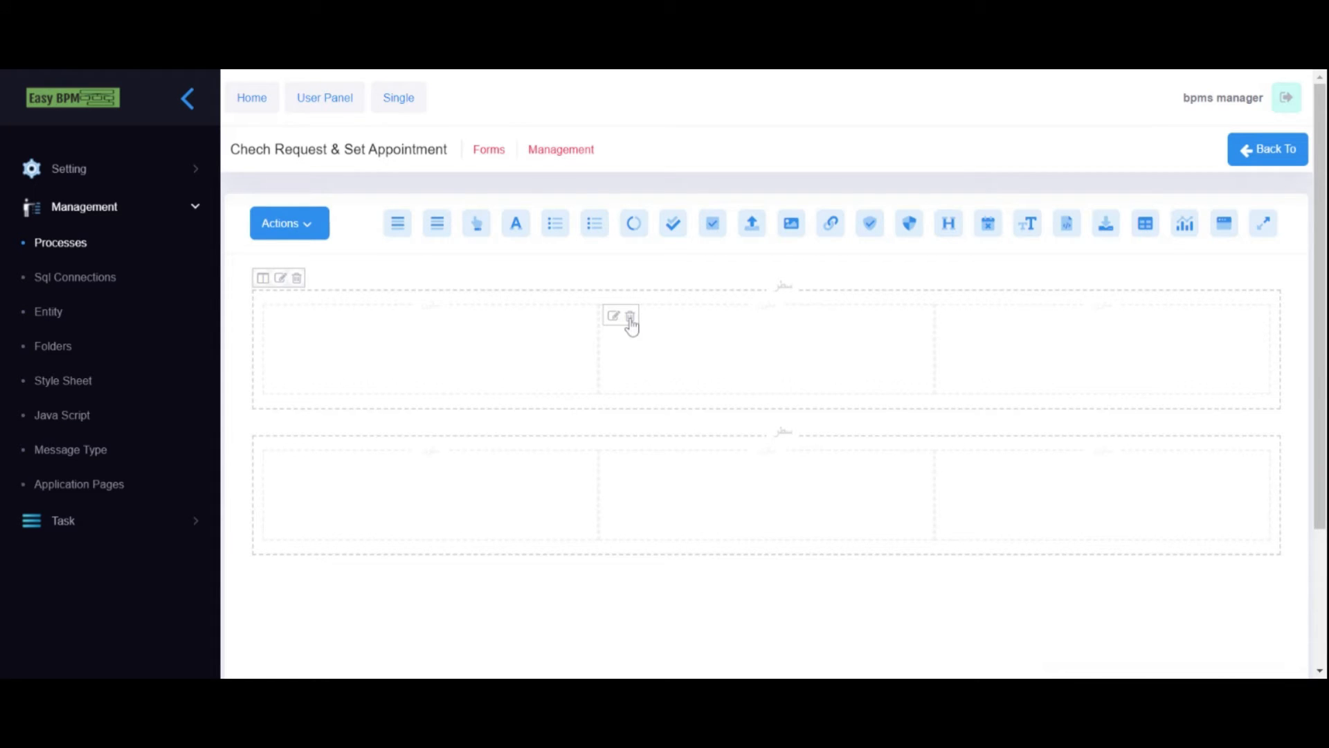
- Delete the first row's middle column and make its first column full width (col-sm-12)
click(630, 317)
click(276, 320)
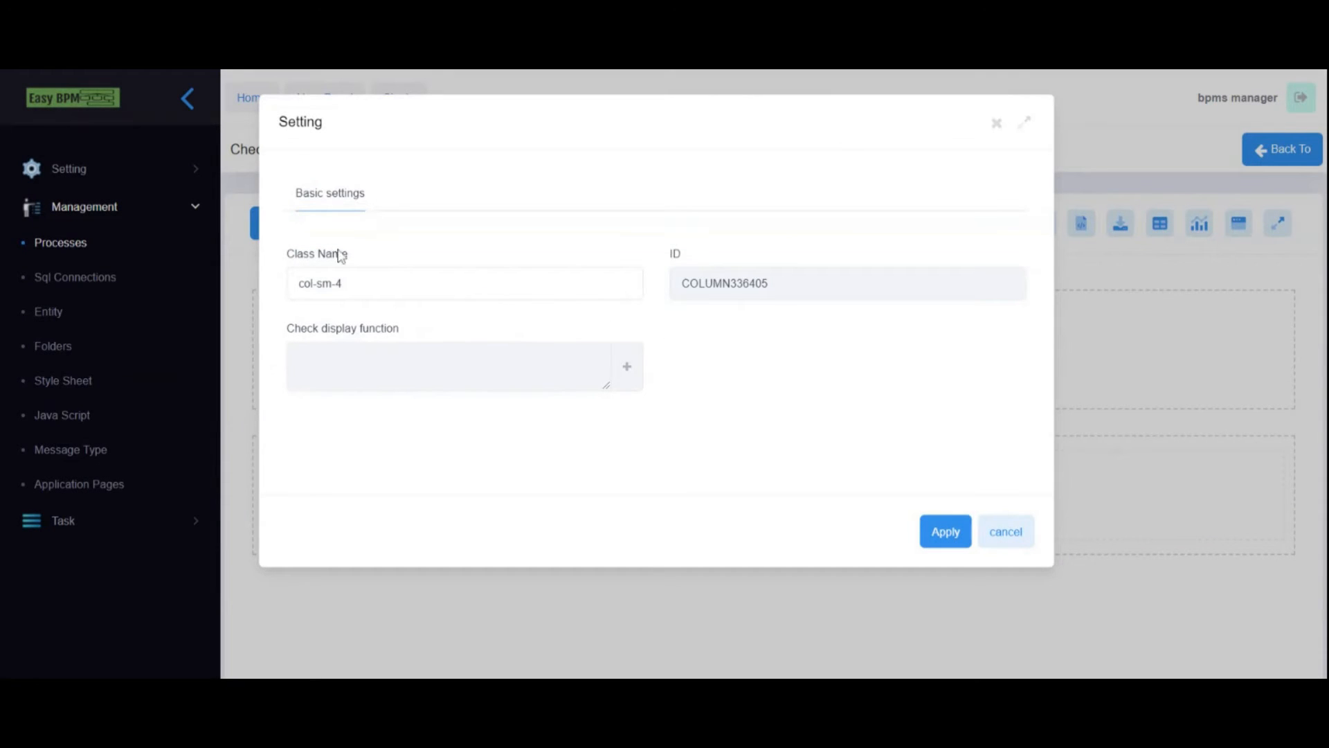
click(344, 283)
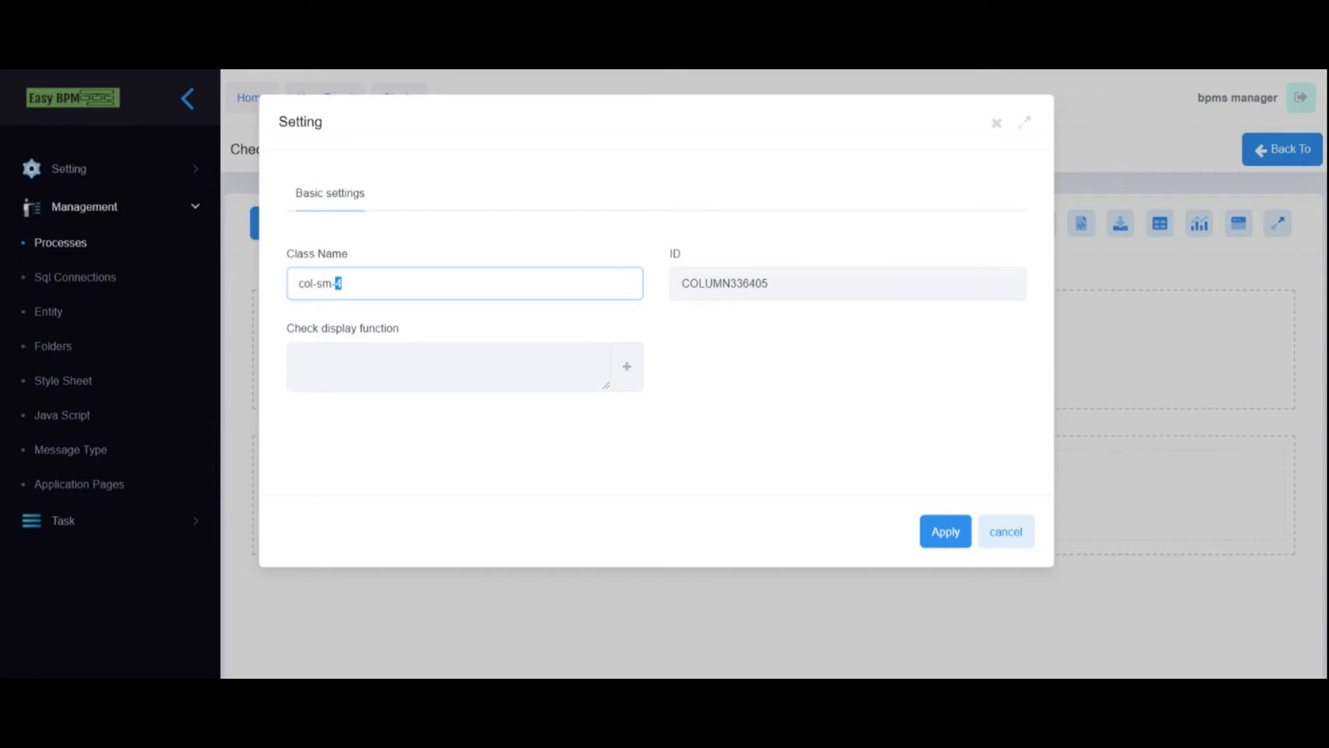
click(941, 537)
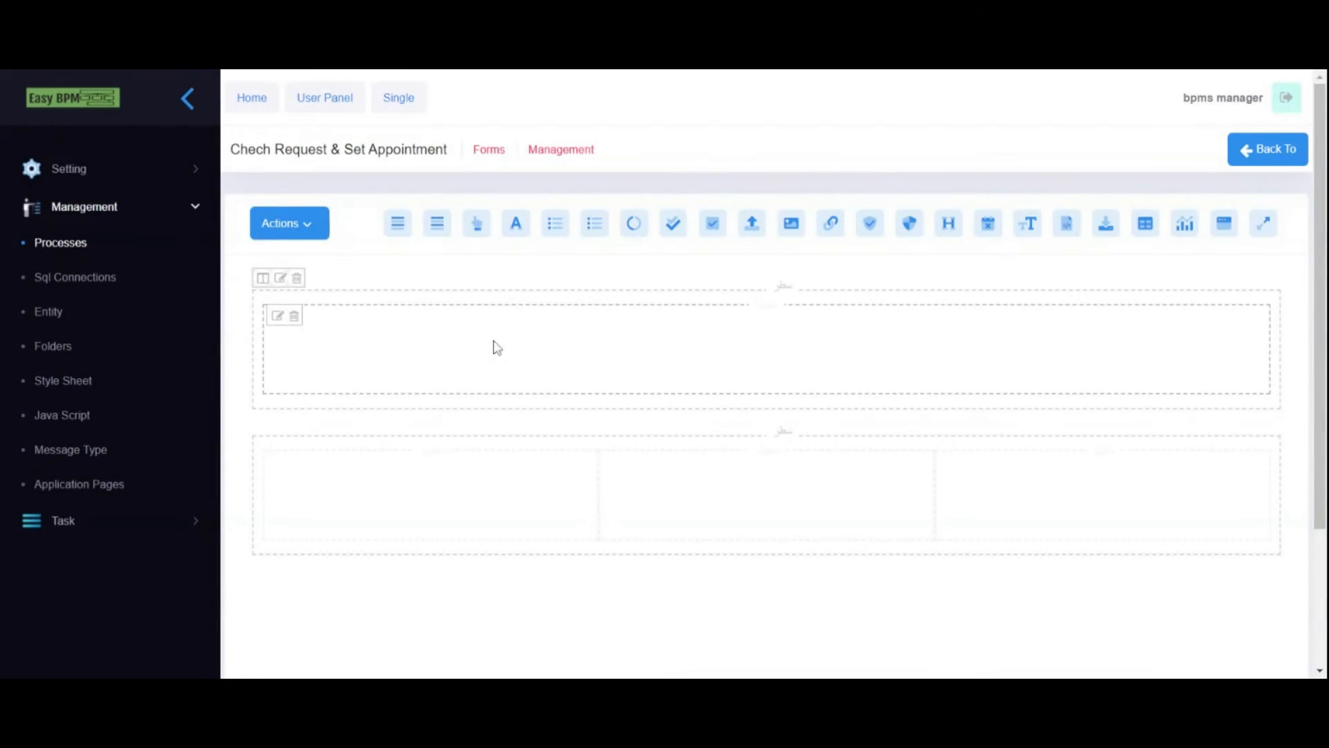
- Embed the Add Request form in the first row as read-only
drag(1226, 223, 436, 346)
click(292, 344)
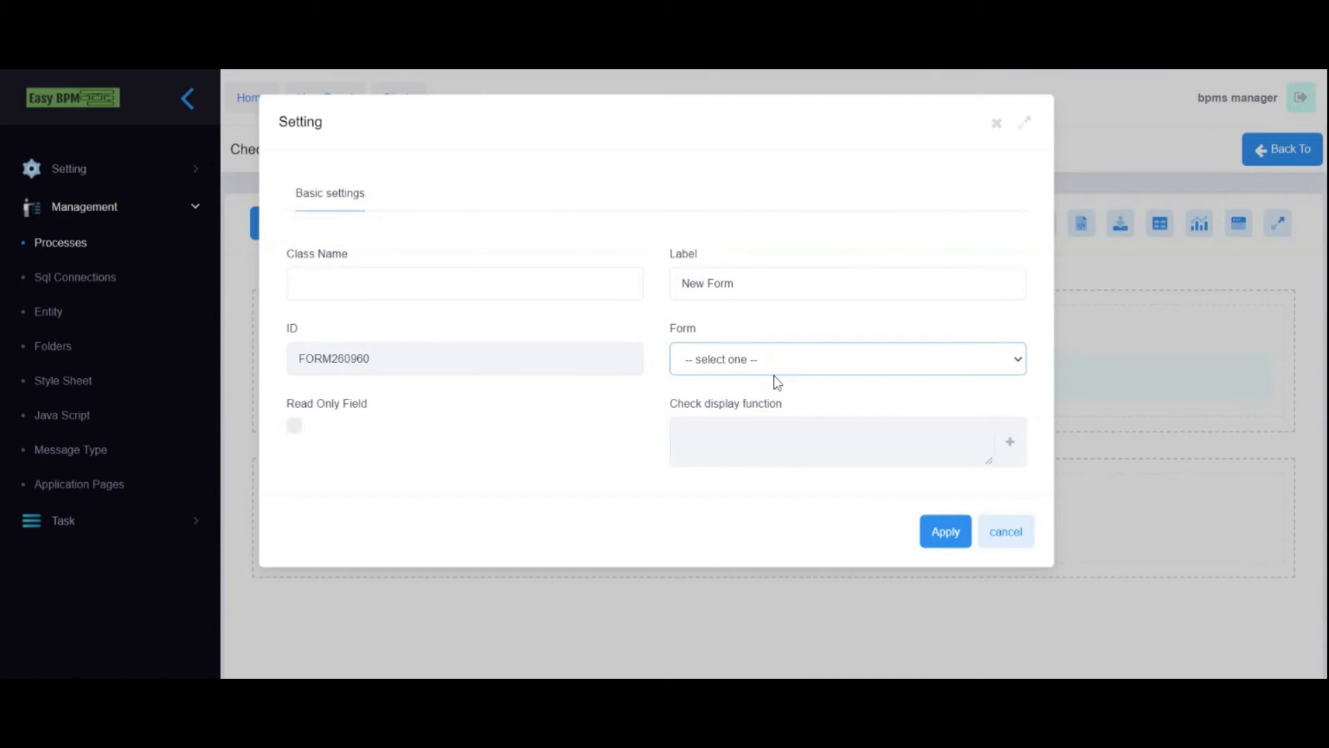
click(910, 475)
scroll(587, 473, down, 1)
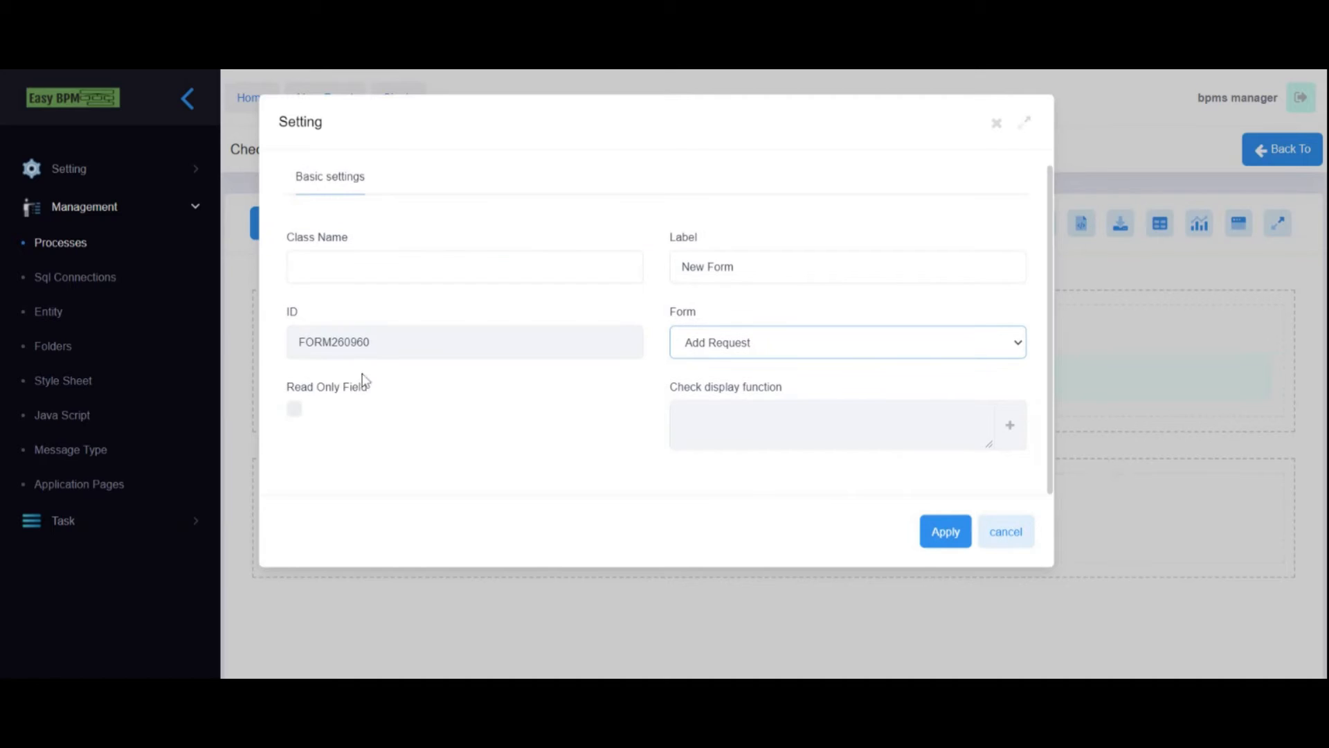
click(296, 416)
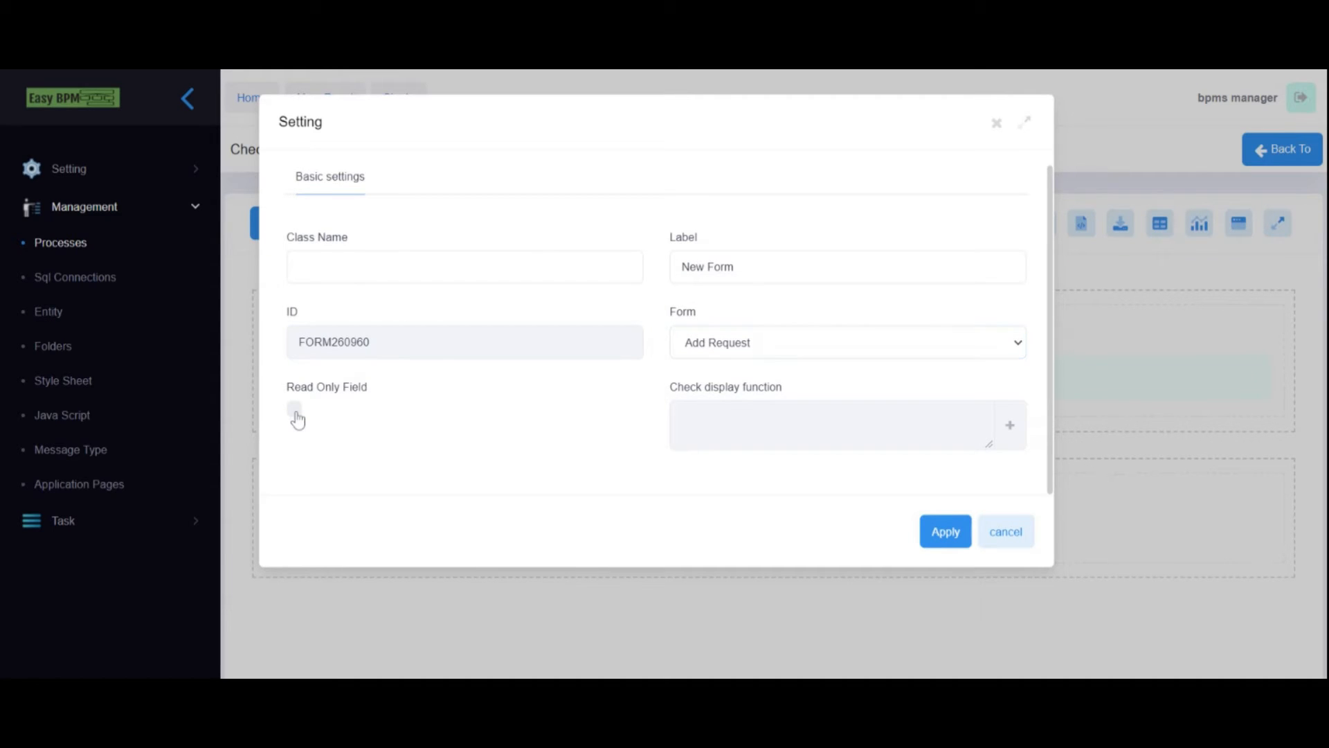
click(944, 531)
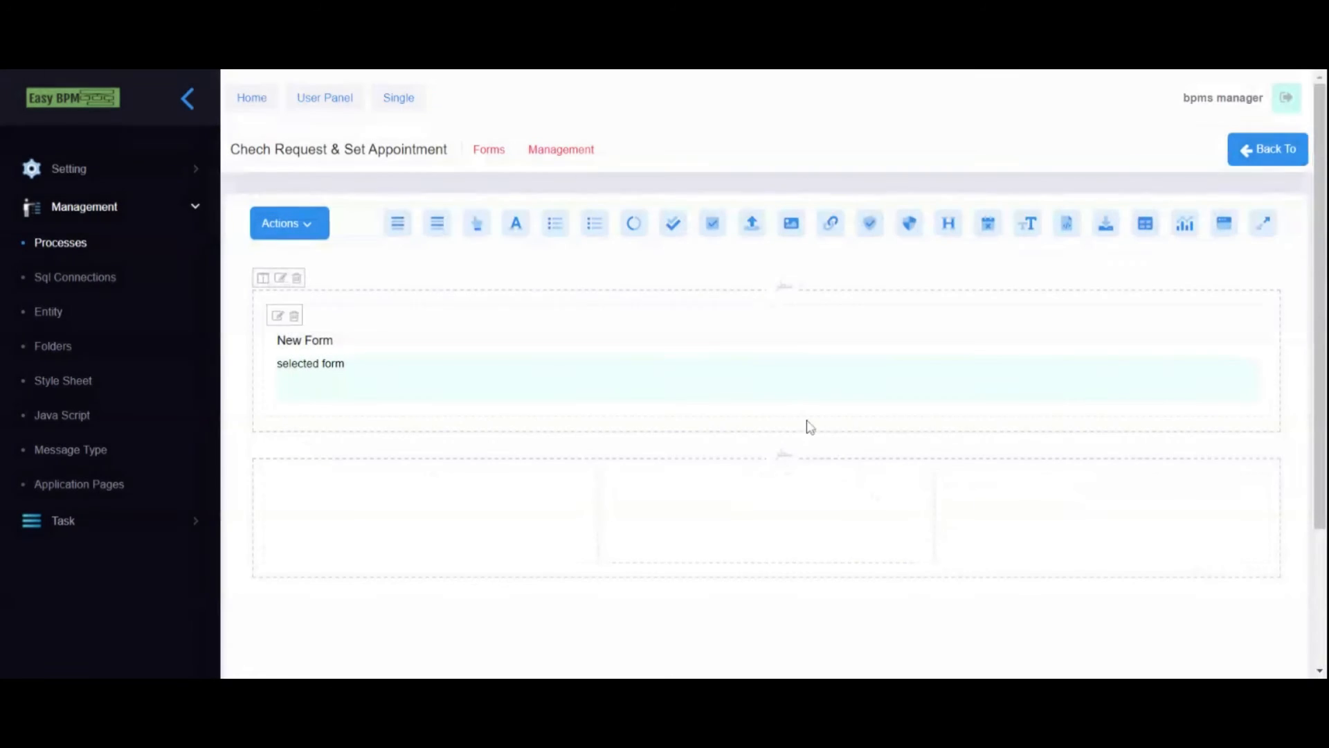
scroll(841, 457, down, 2)
- Place a required DateTime date picker labelled 'Appointment Date' in the second row's first cell
drag(1320, 378, 1320, 387)
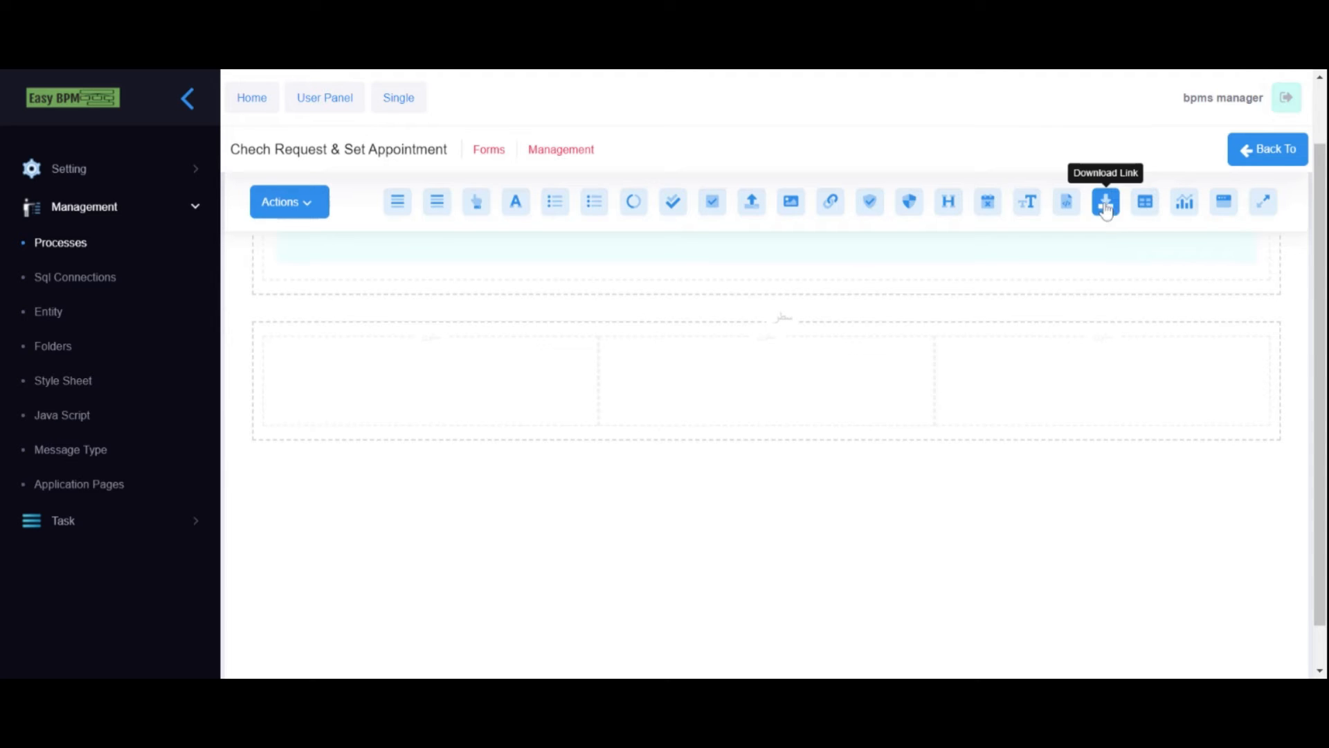
drag(988, 201, 392, 402)
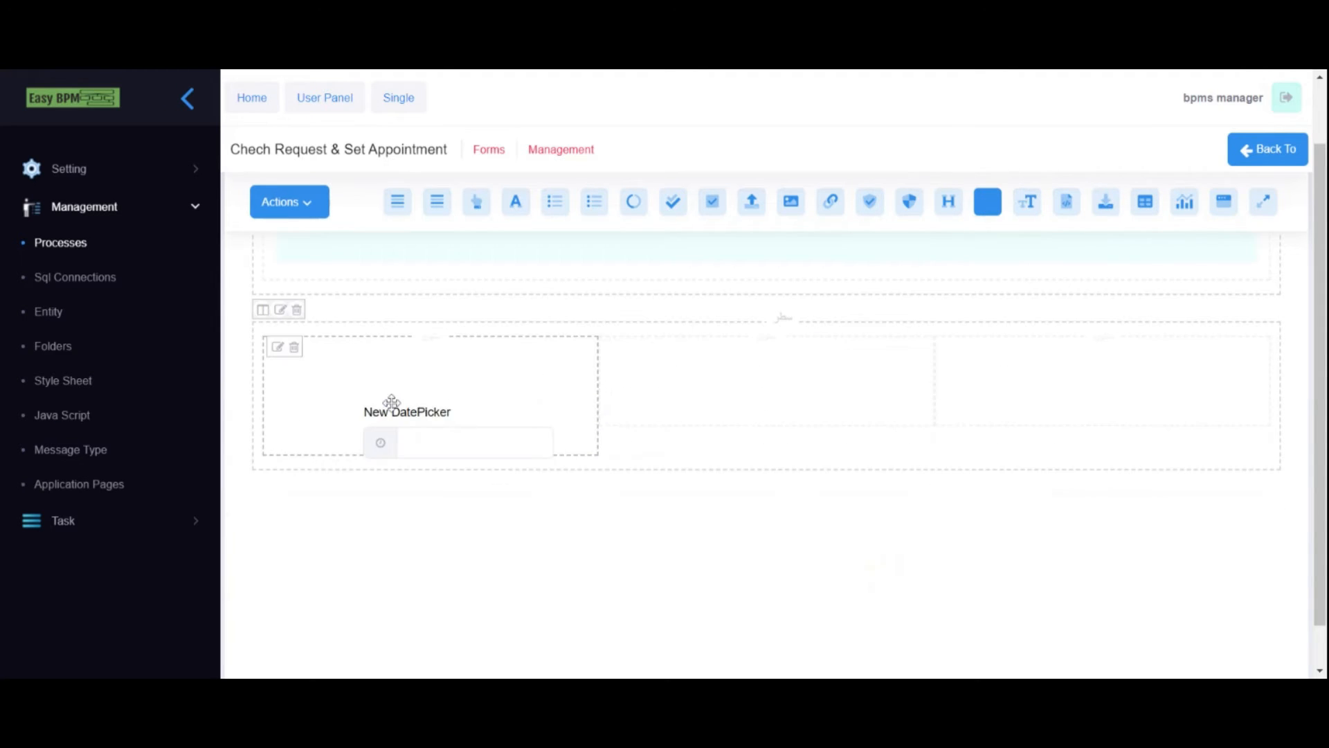
click(278, 347)
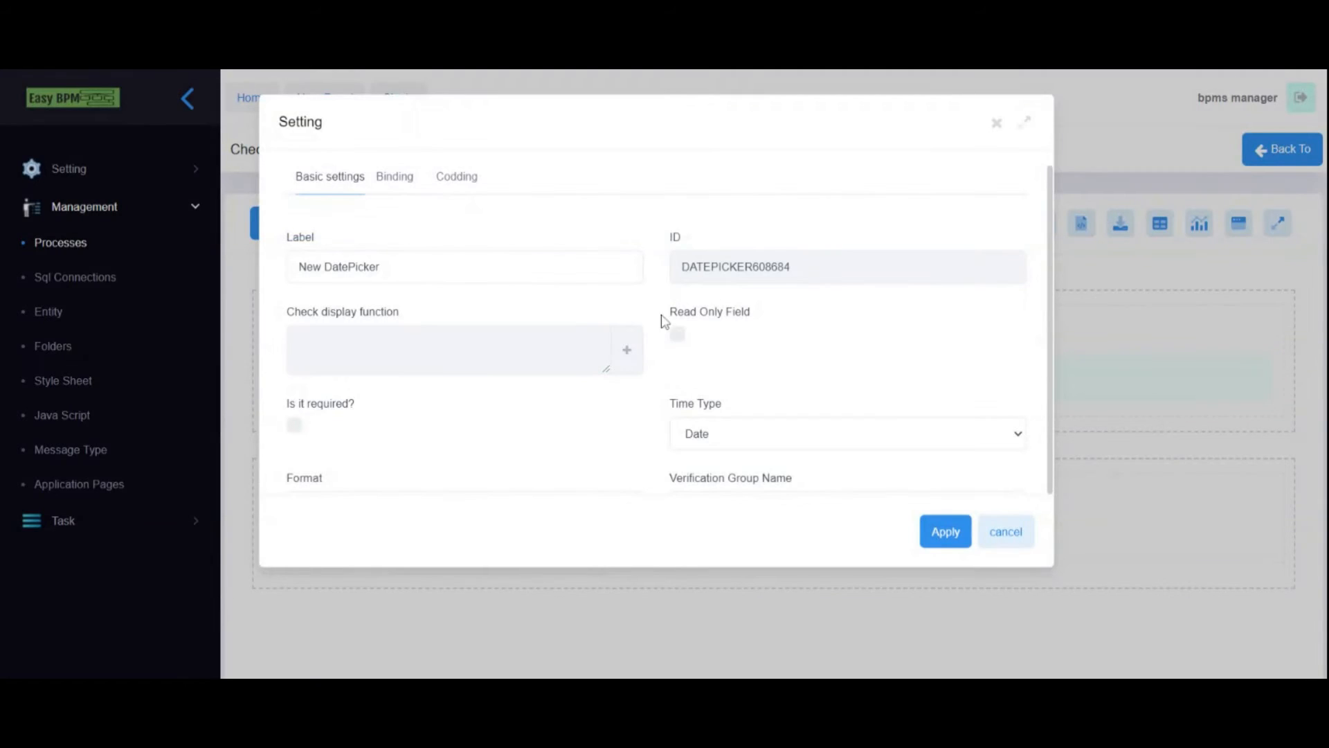
triple_click(352, 258)
text(Appointment Date)
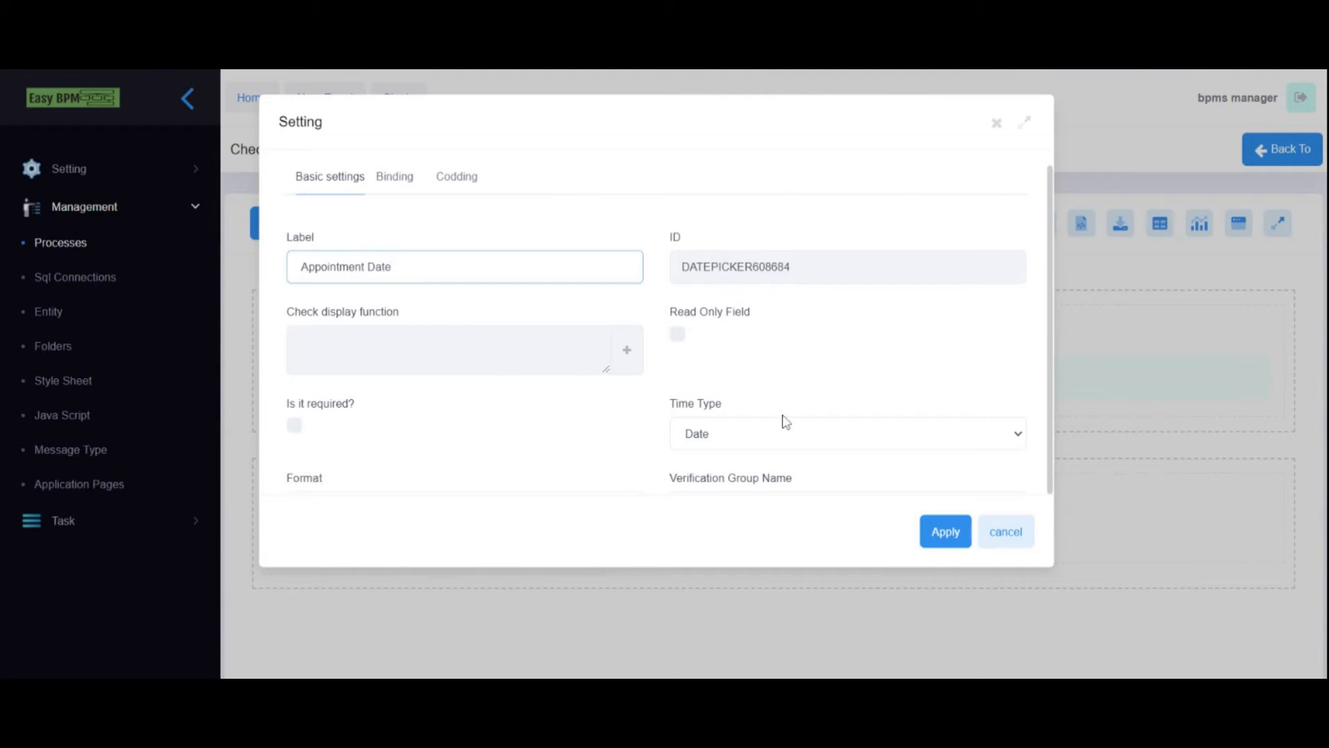
click(718, 445)
scroll(427, 379, down, 1)
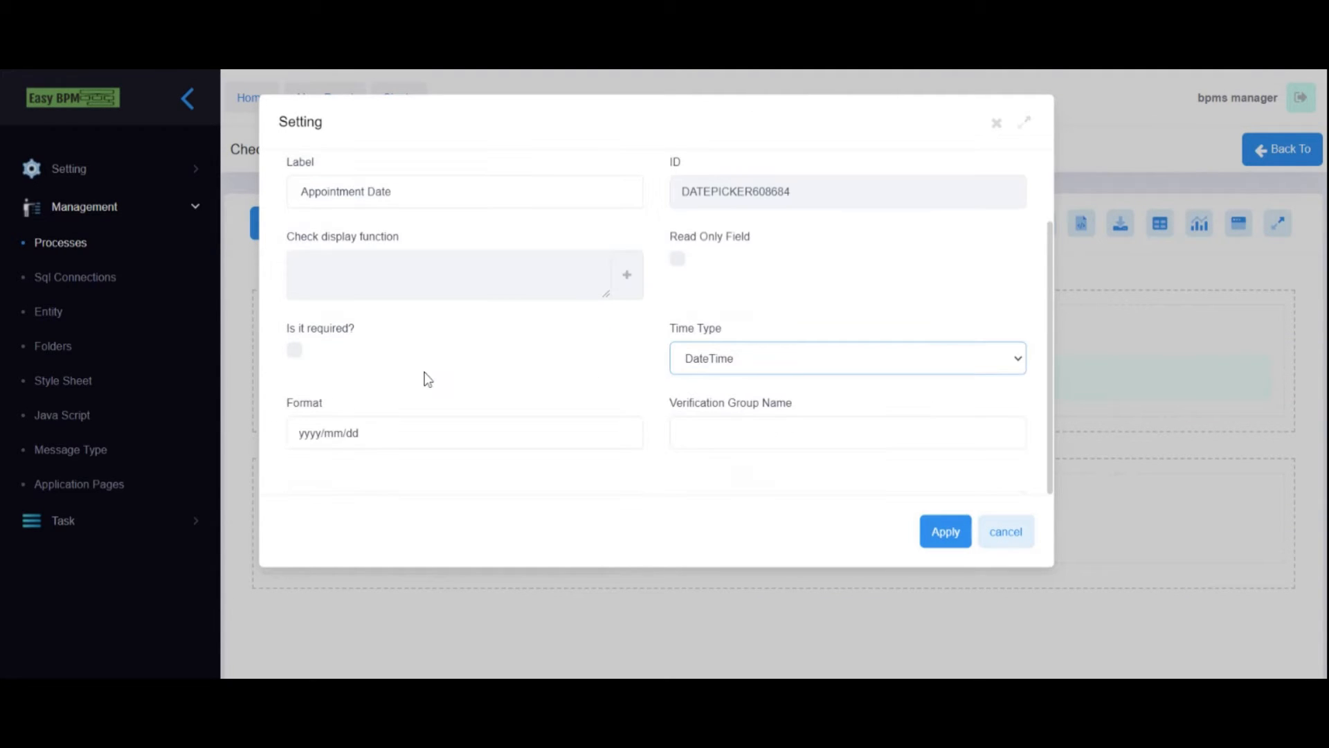
click(294, 351)
scroll(412, 260, up, 1)
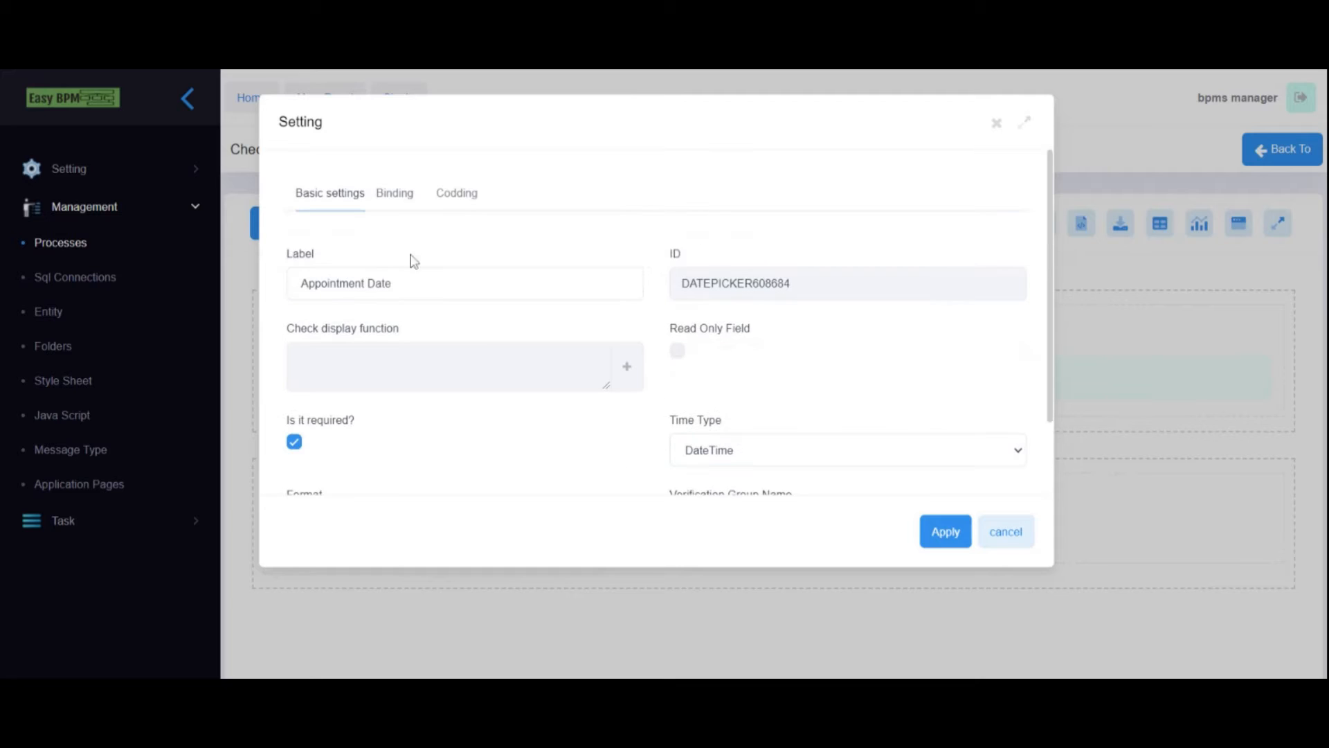
- Create a new Date Time variable varAppointmentDate from the field's binding settings
click(385, 201)
click(626, 284)
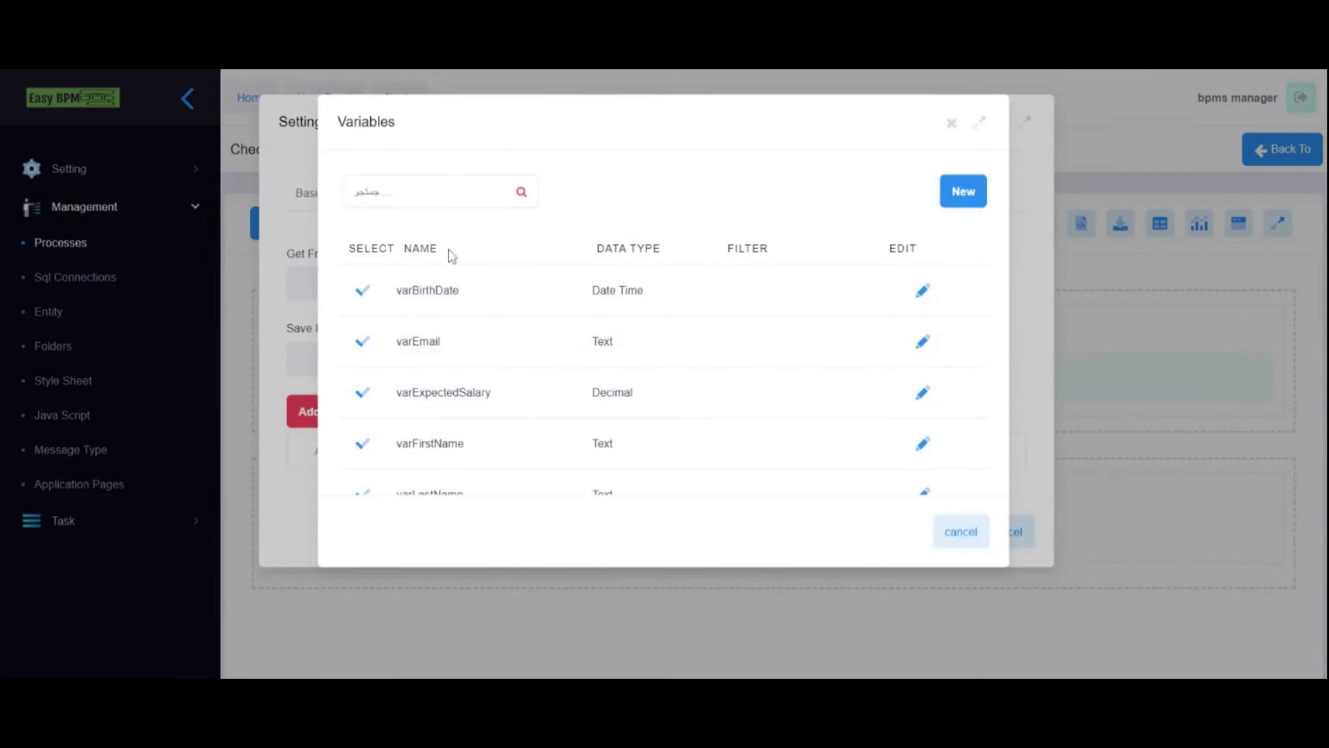
click(980, 201)
text(Appointment Date)
key(Home)
text(var)
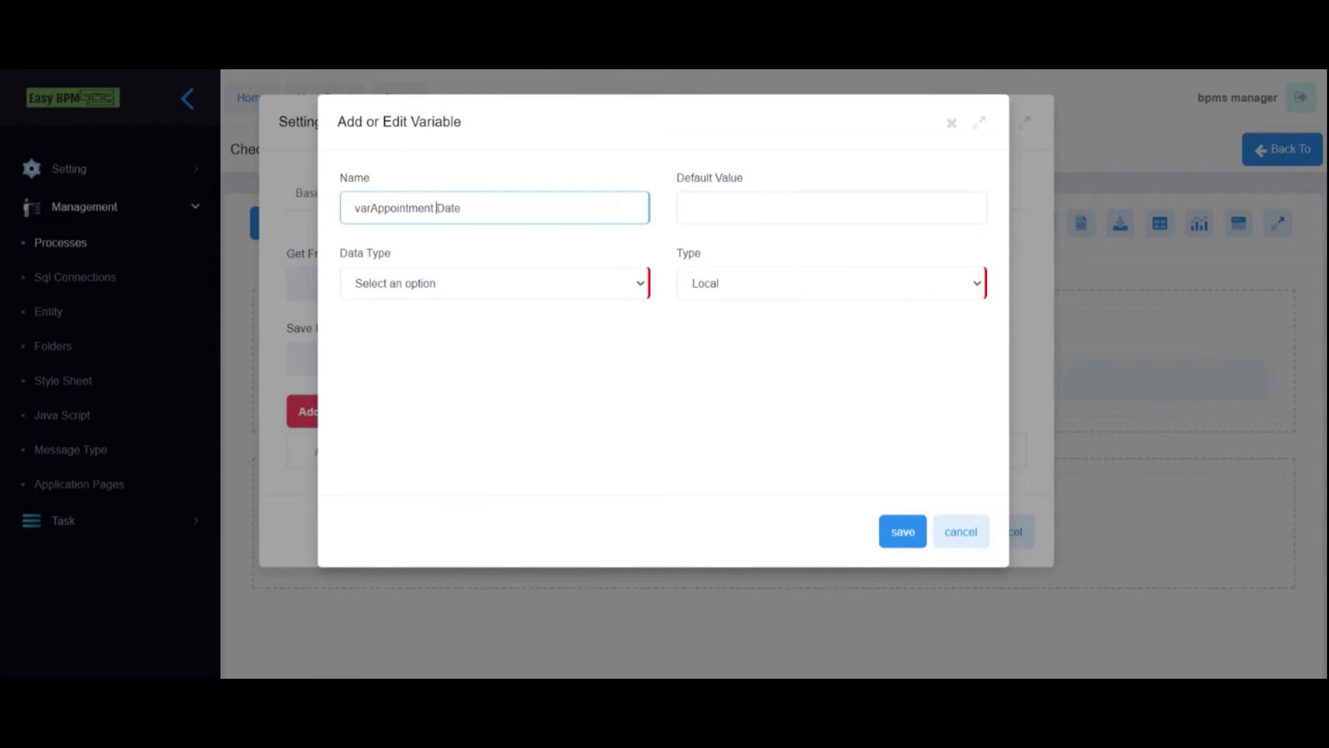
click(423, 295)
click(384, 391)
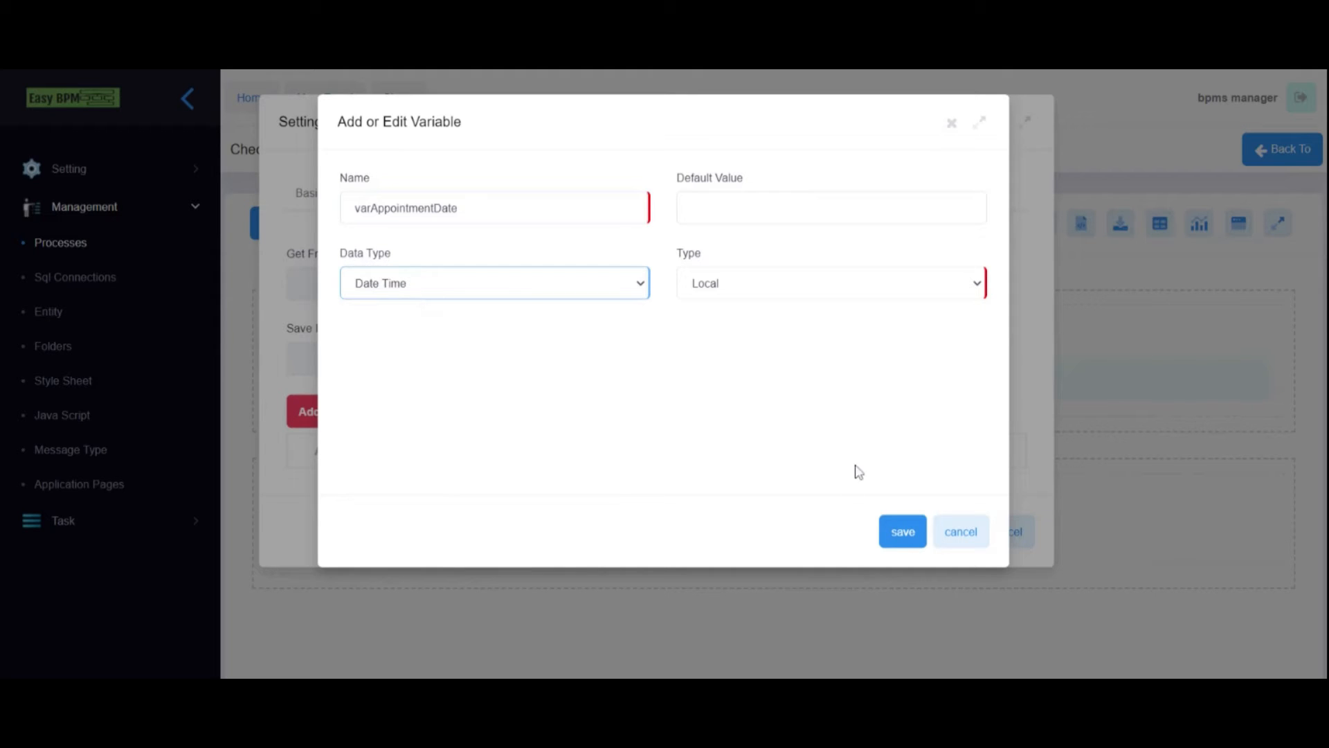
click(907, 542)
- Bind Appointment Date to load from and save into varAppointmentDate, and apply
scroll(445, 377, down, 3)
scroll(439, 367, up, 3)
click(362, 291)
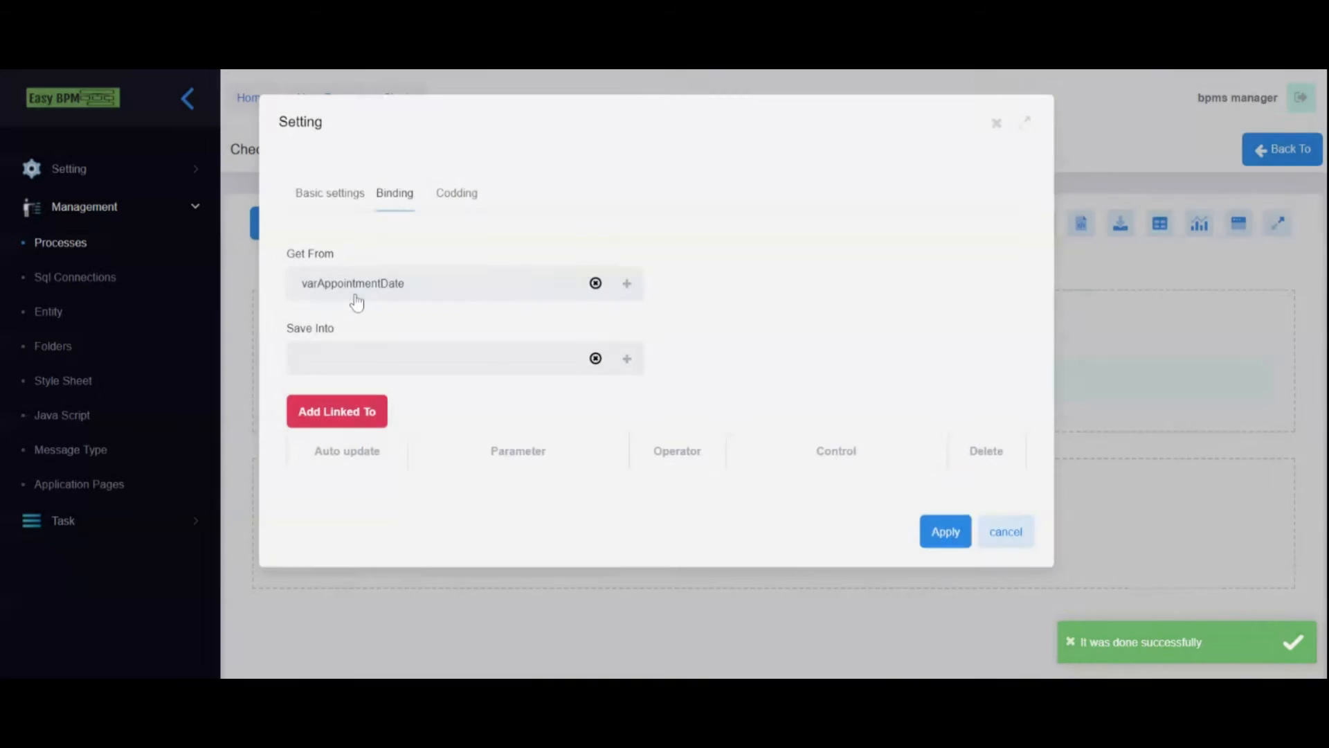
click(626, 358)
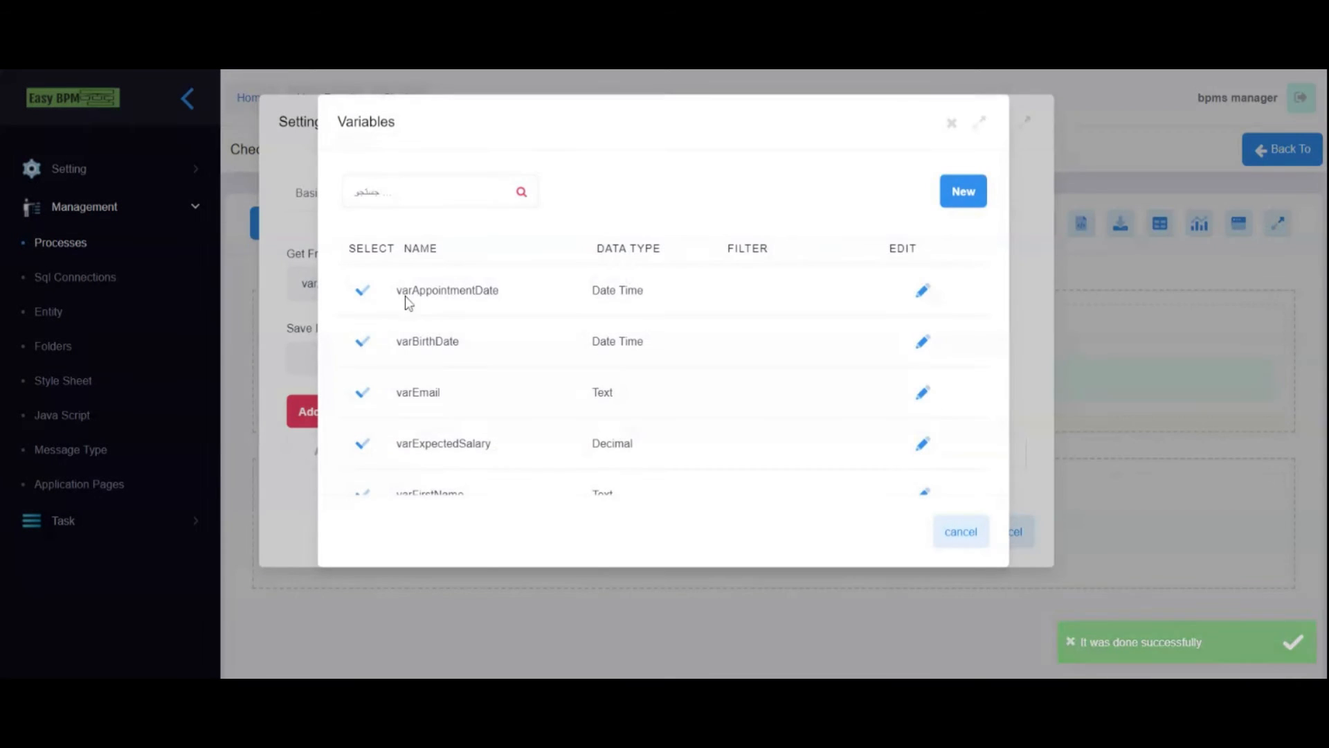
click(360, 291)
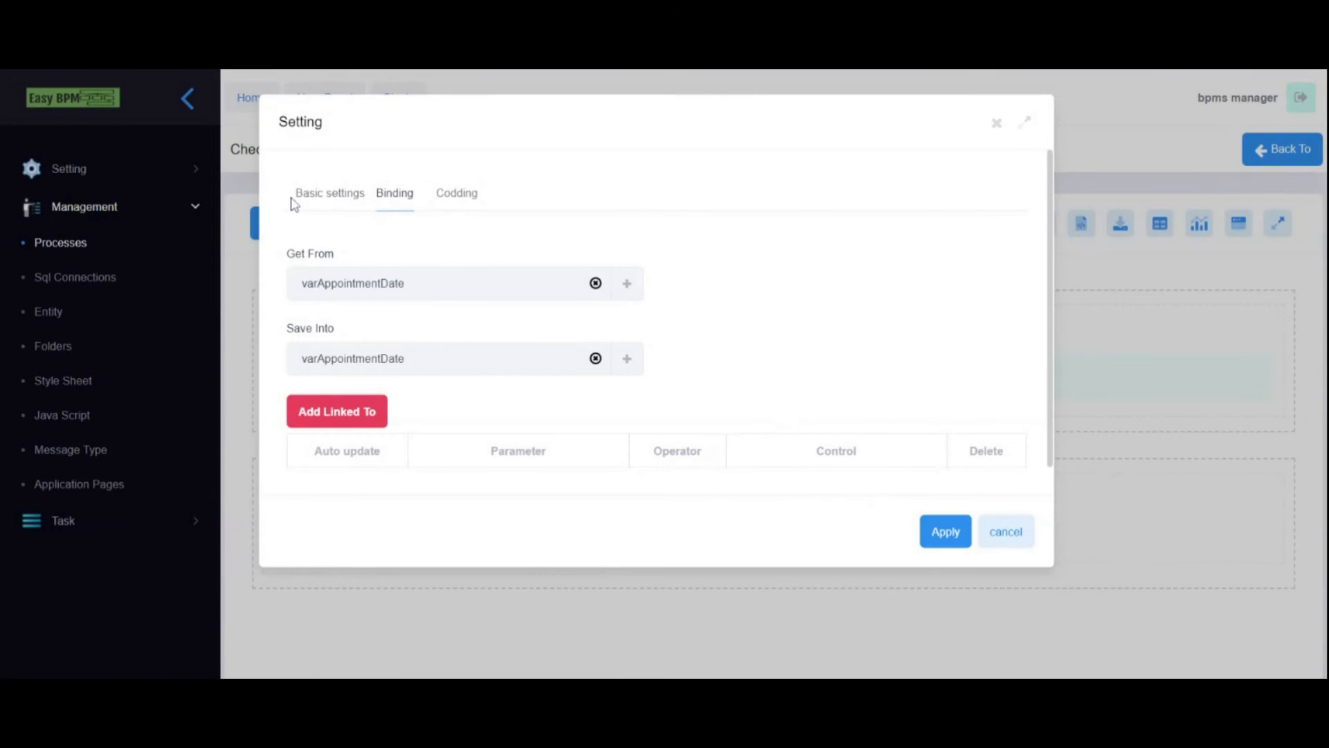
click(946, 533)
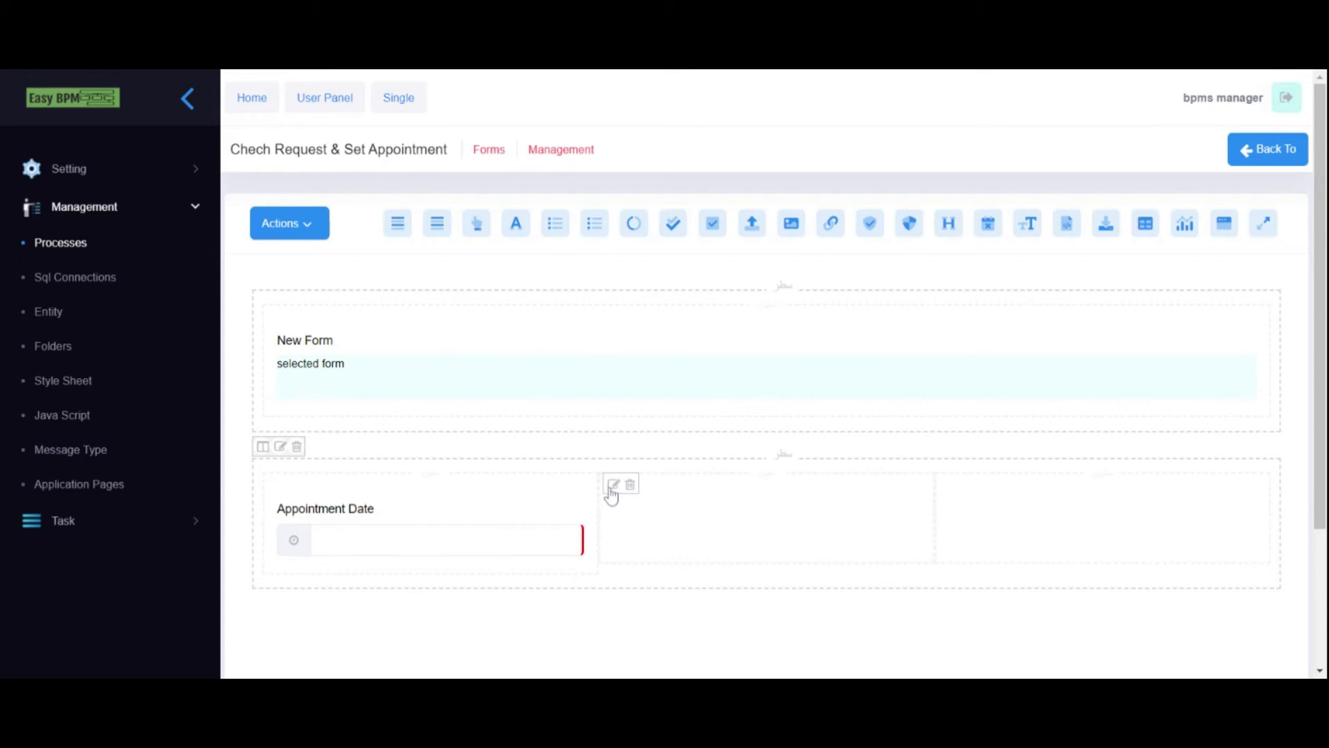
- Place a dropdown in the second row's middle column, removing a mistakenly added text input
click(614, 486)
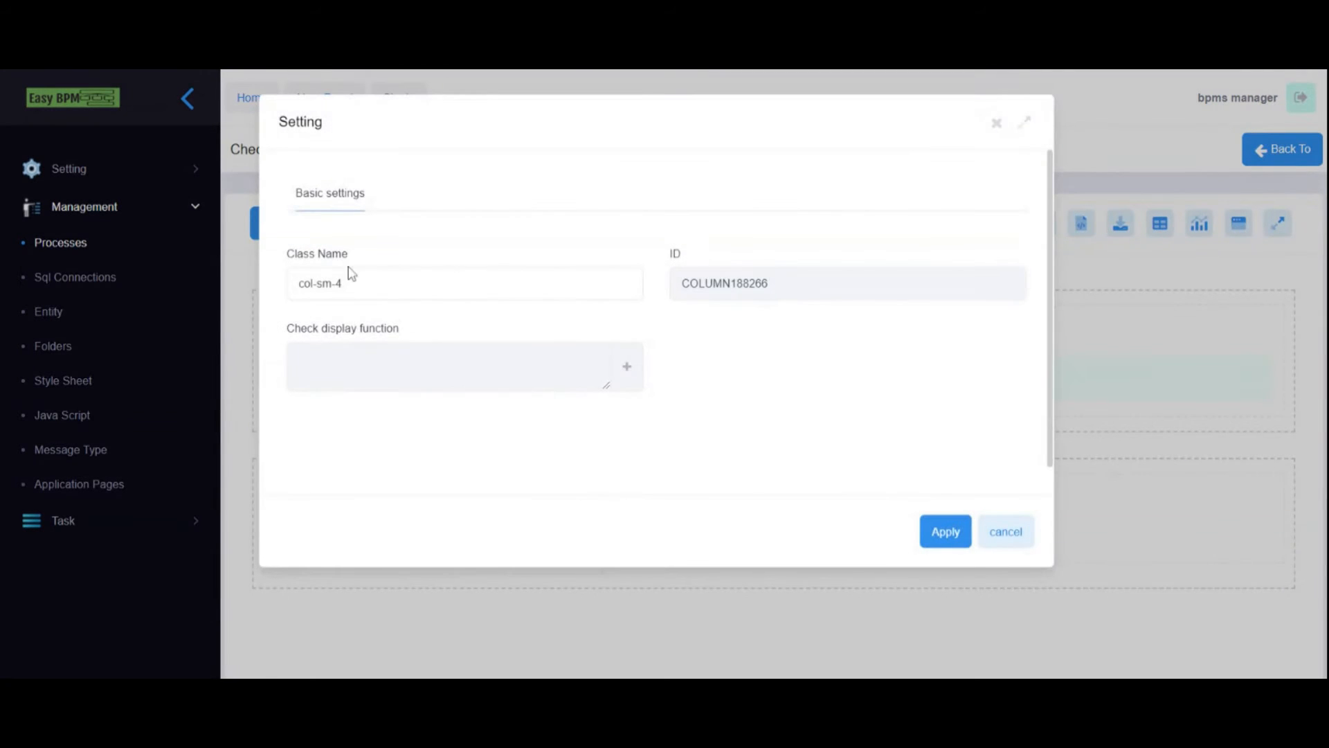
click(1023, 543)
drag(515, 223, 634, 526)
click(645, 512)
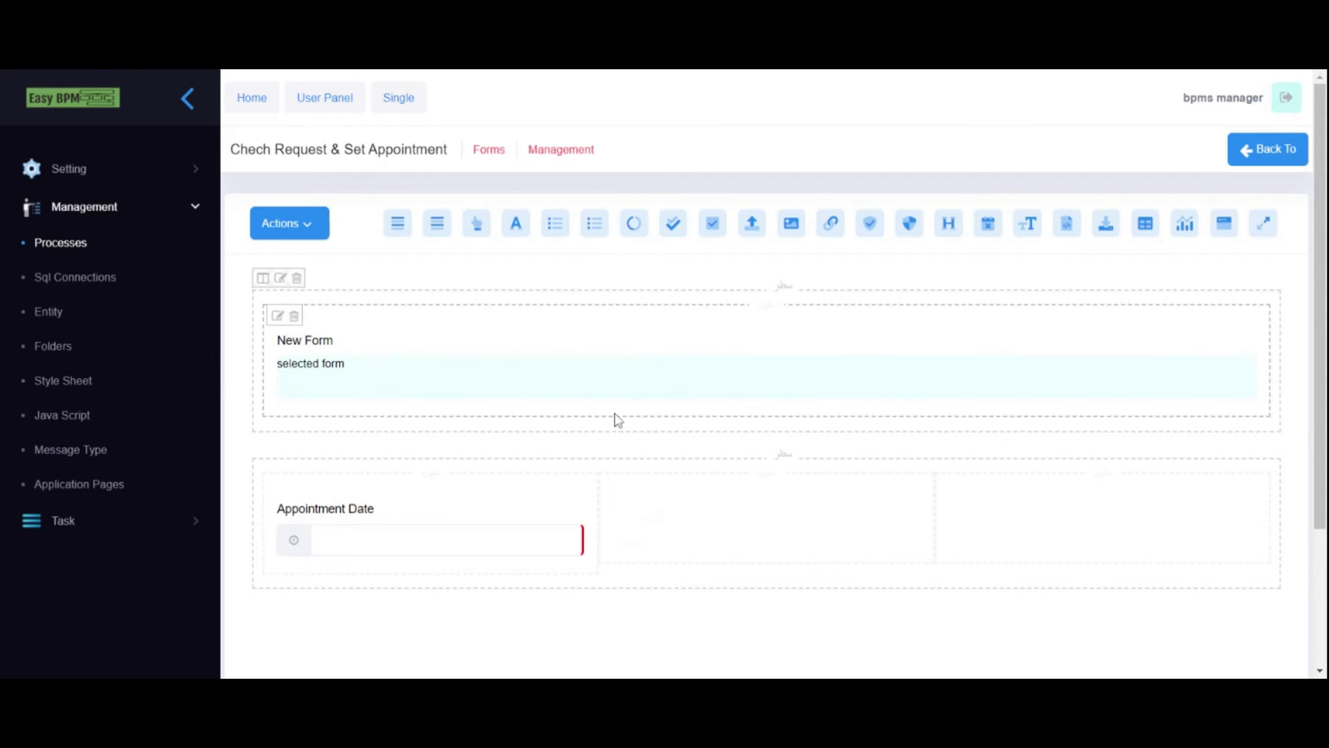
drag(587, 230, 597, 237)
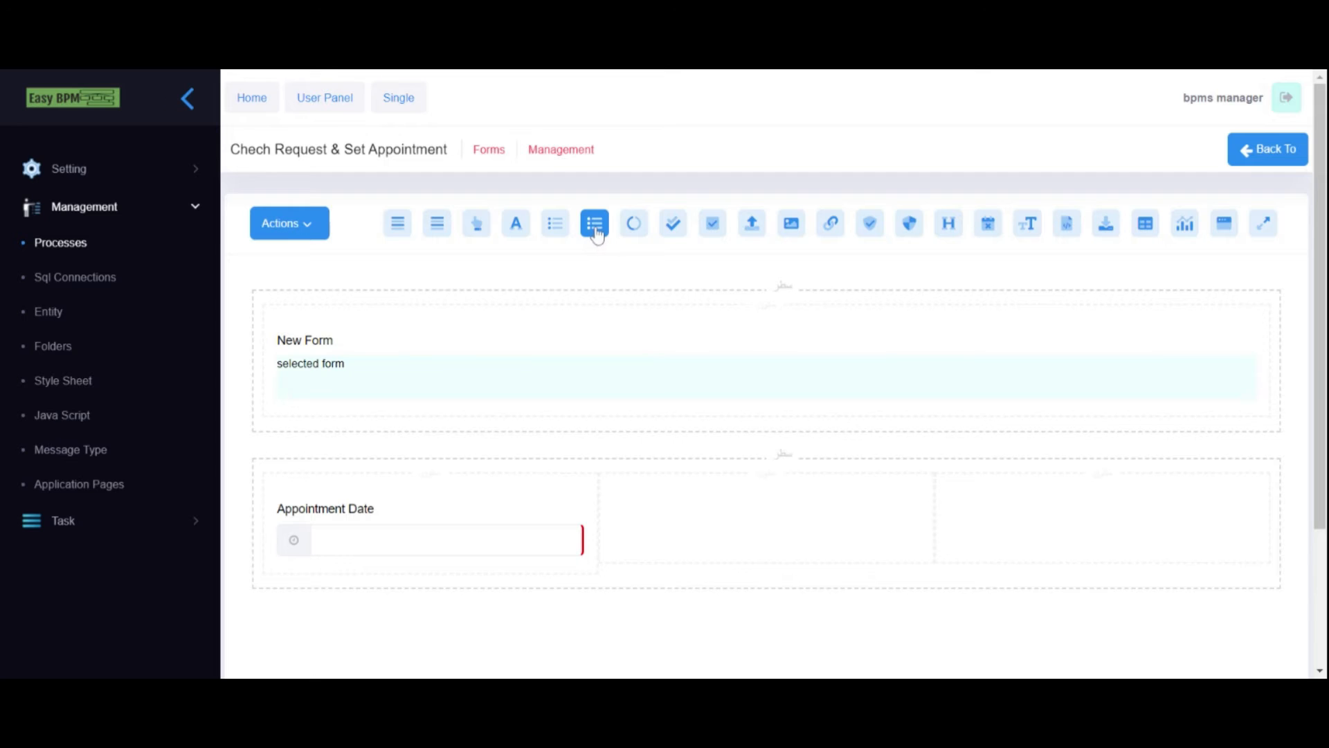
drag(597, 233, 628, 499)
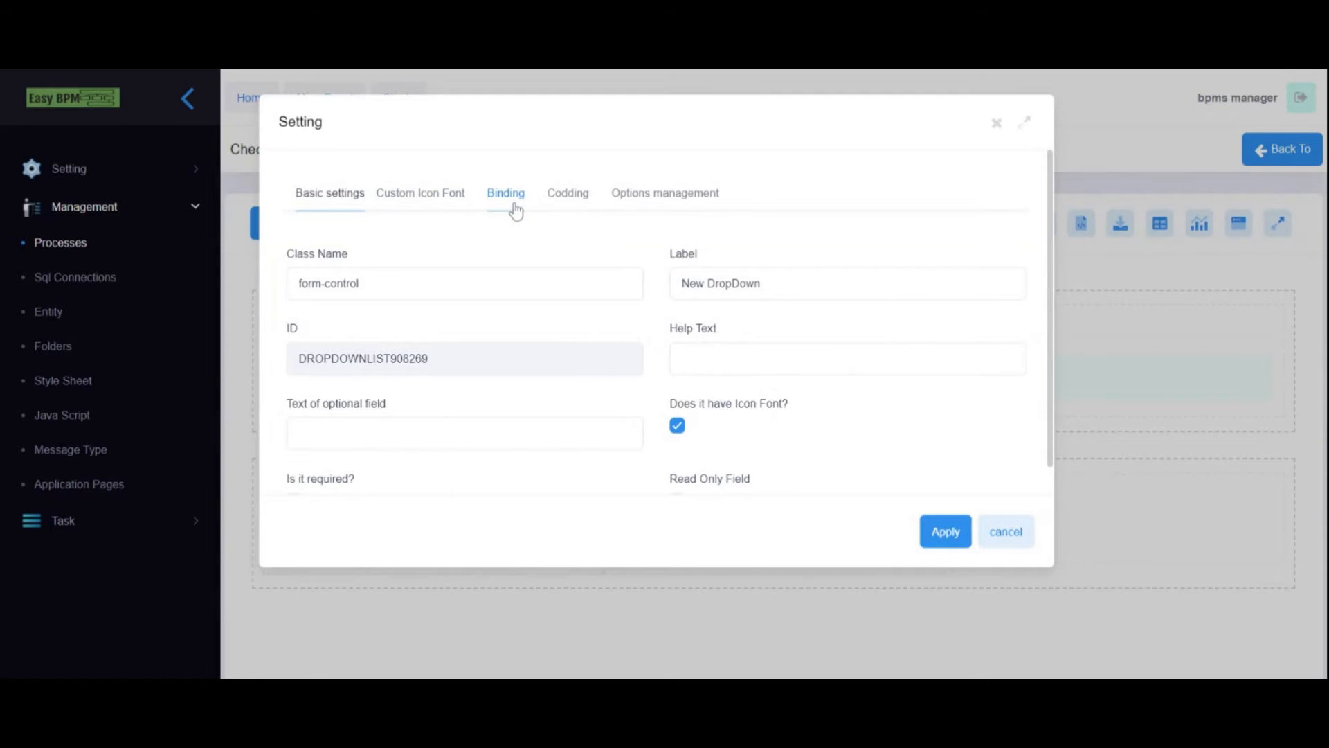
- Label the dropdown 'Status', mark it required, and go to its options management
drag(761, 283, 679, 283)
text(Status)
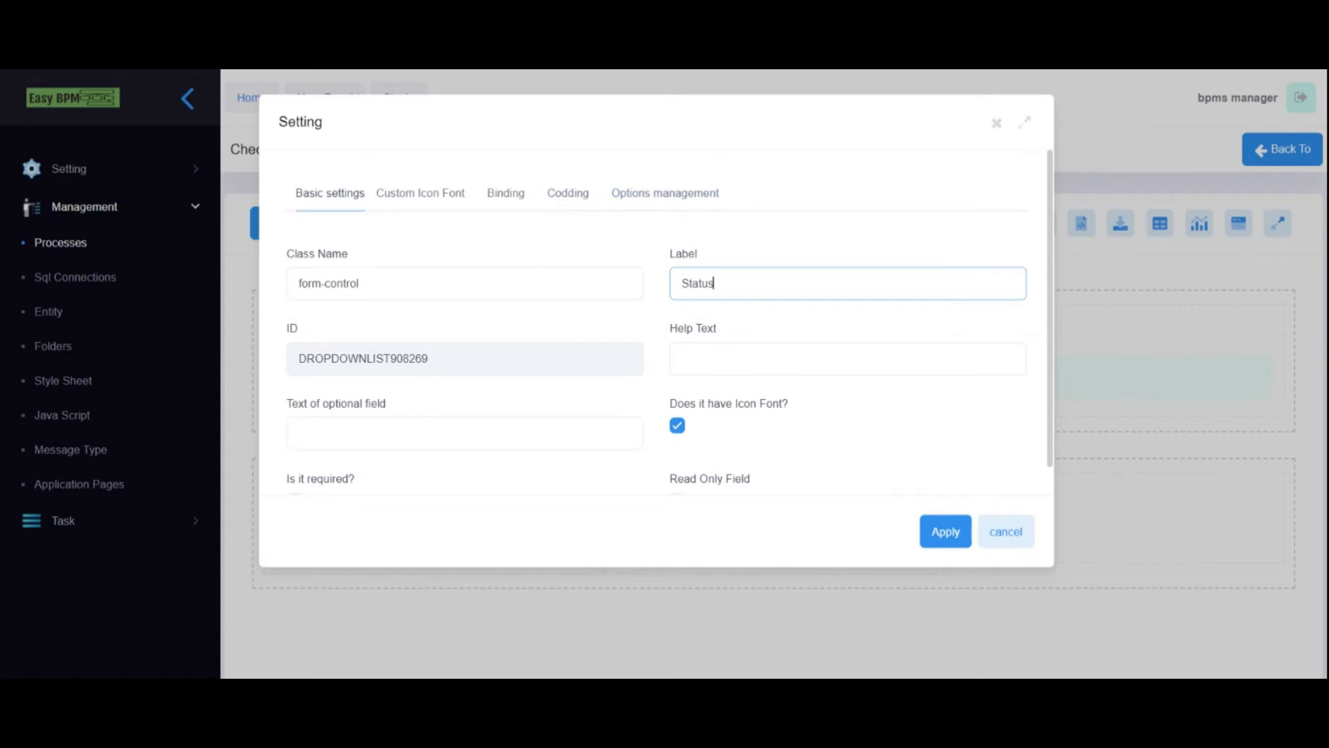
scroll(394, 420, down, 2)
click(294, 366)
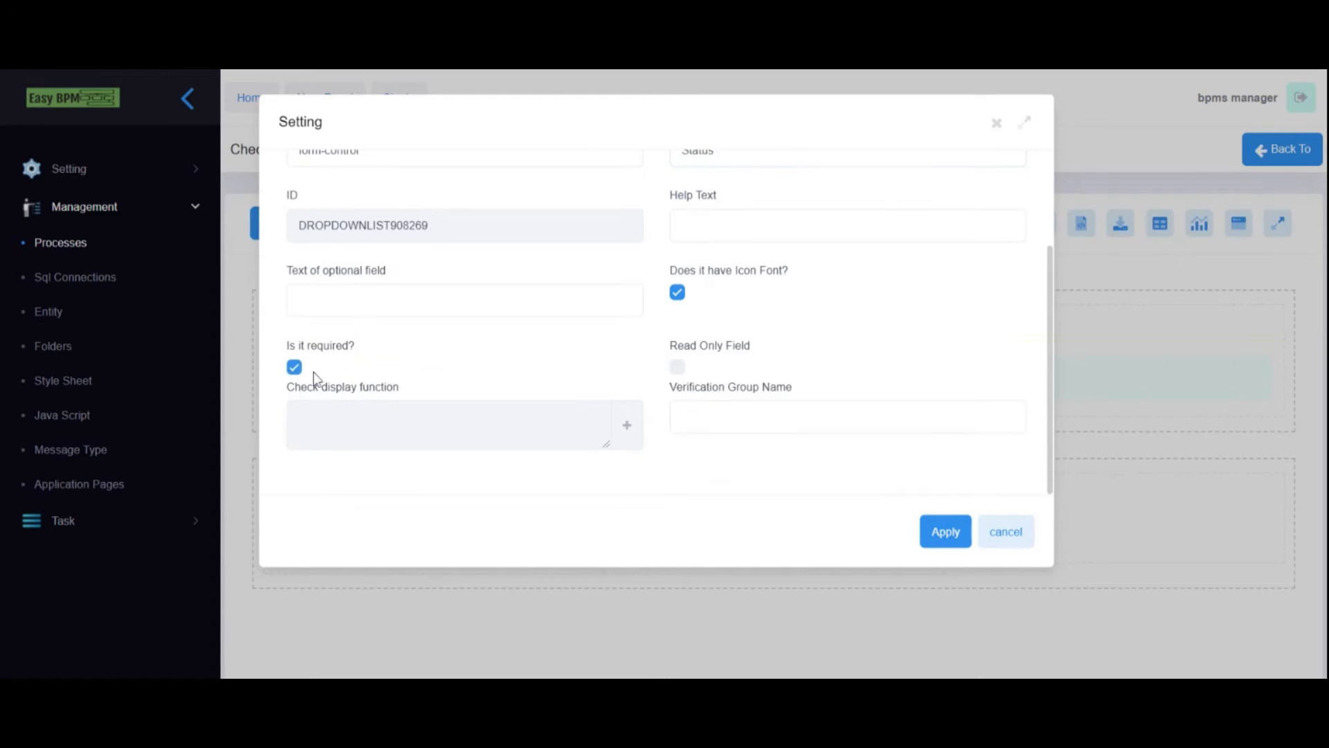
scroll(311, 373, up, 2)
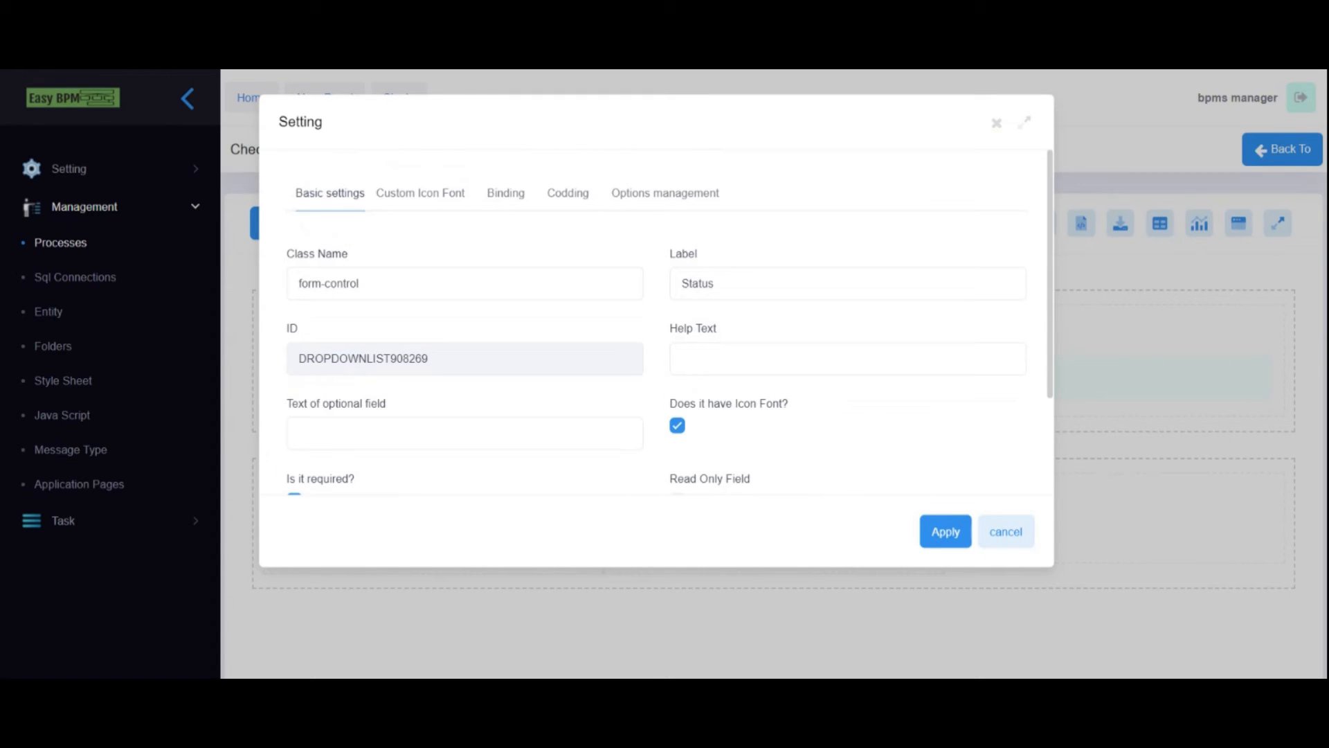
click(504, 199)
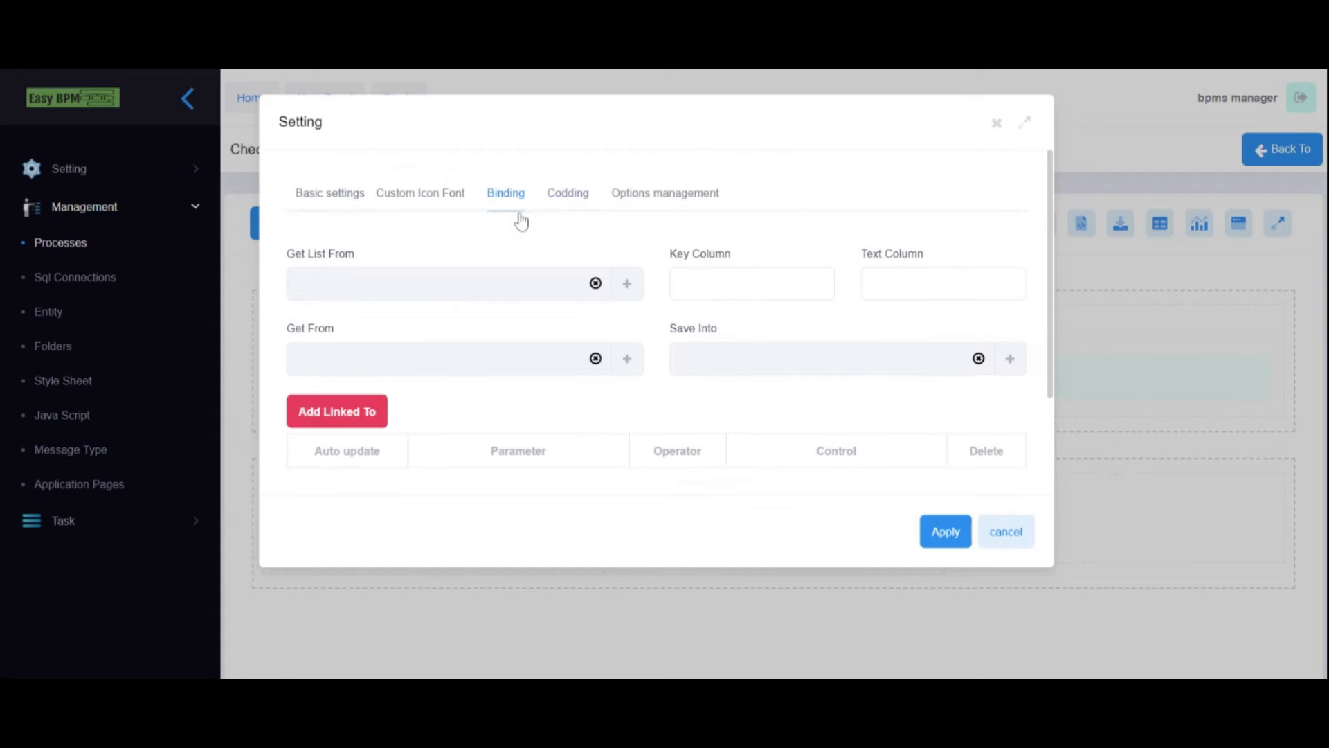
click(669, 198)
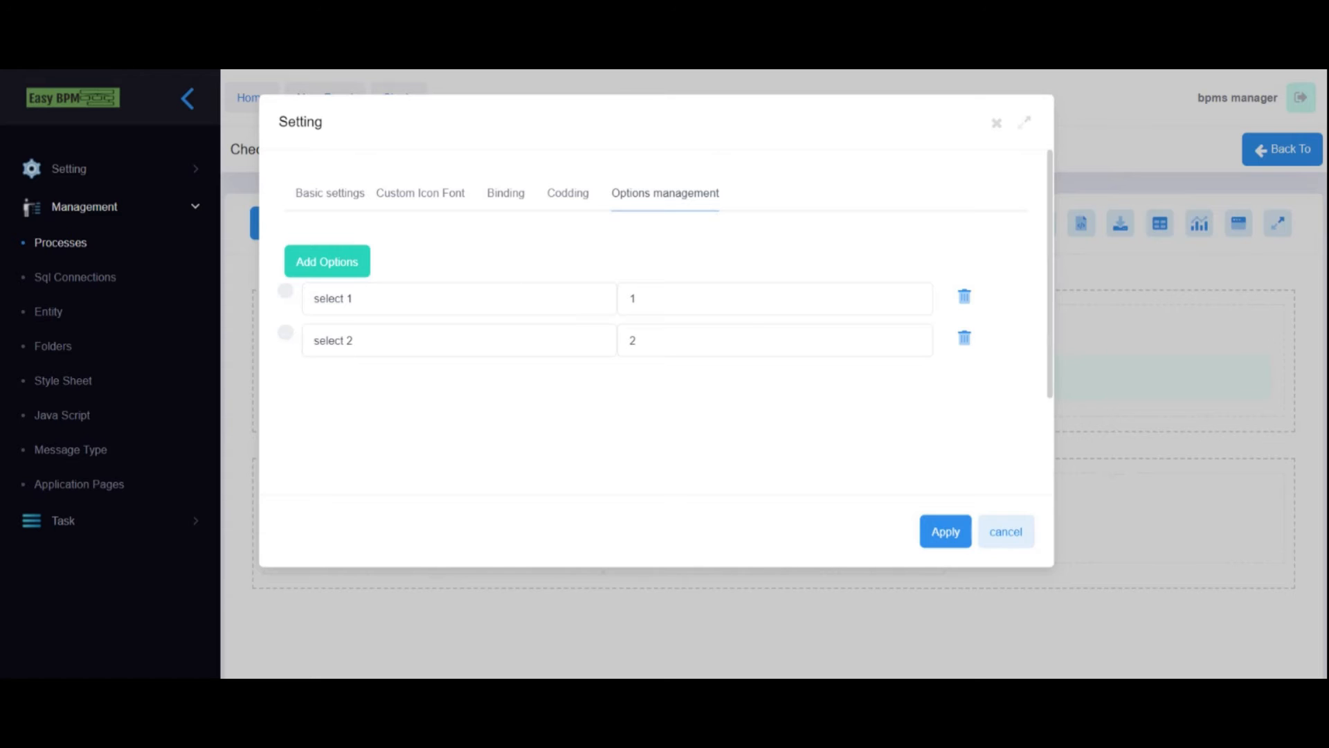
- Replace options 'select 1' and 'select 2' with Approve and Reject, then return to Binding
triple_click(333, 299)
text(Approve)
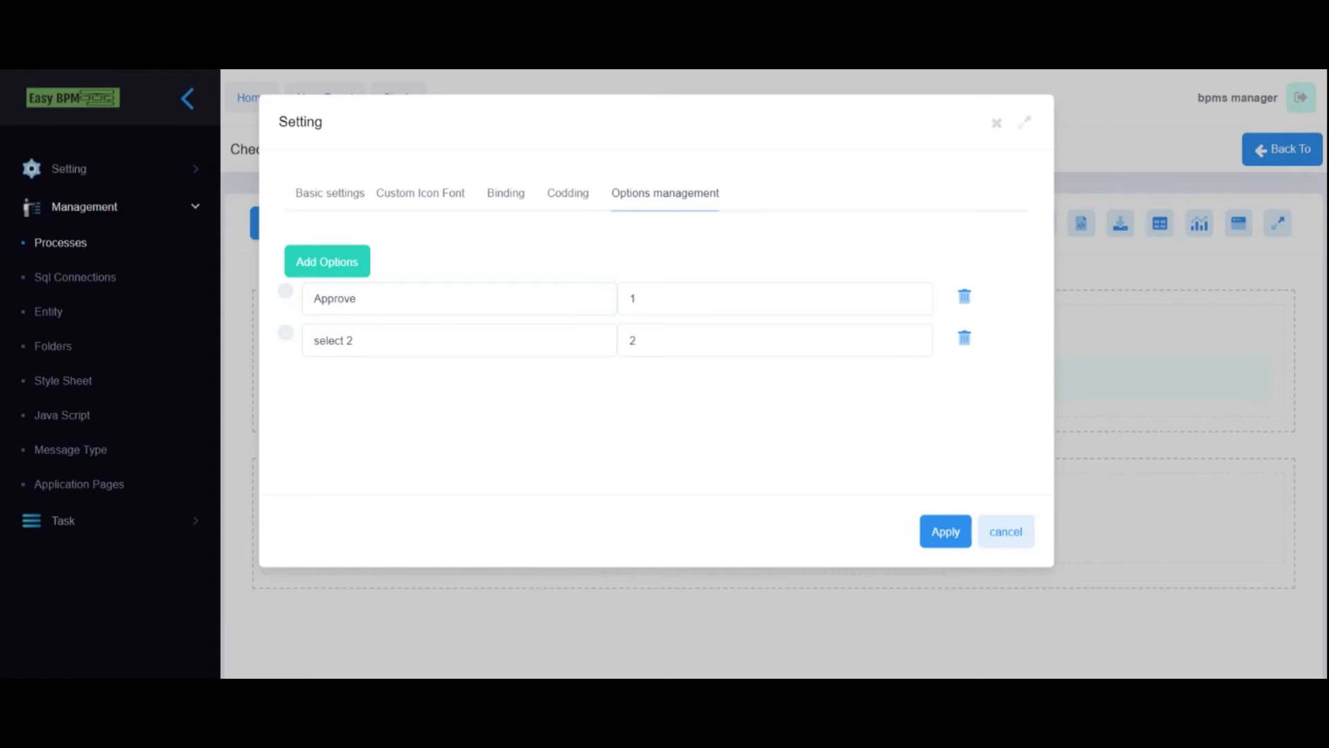
triple_click(350, 340)
text(Reject)
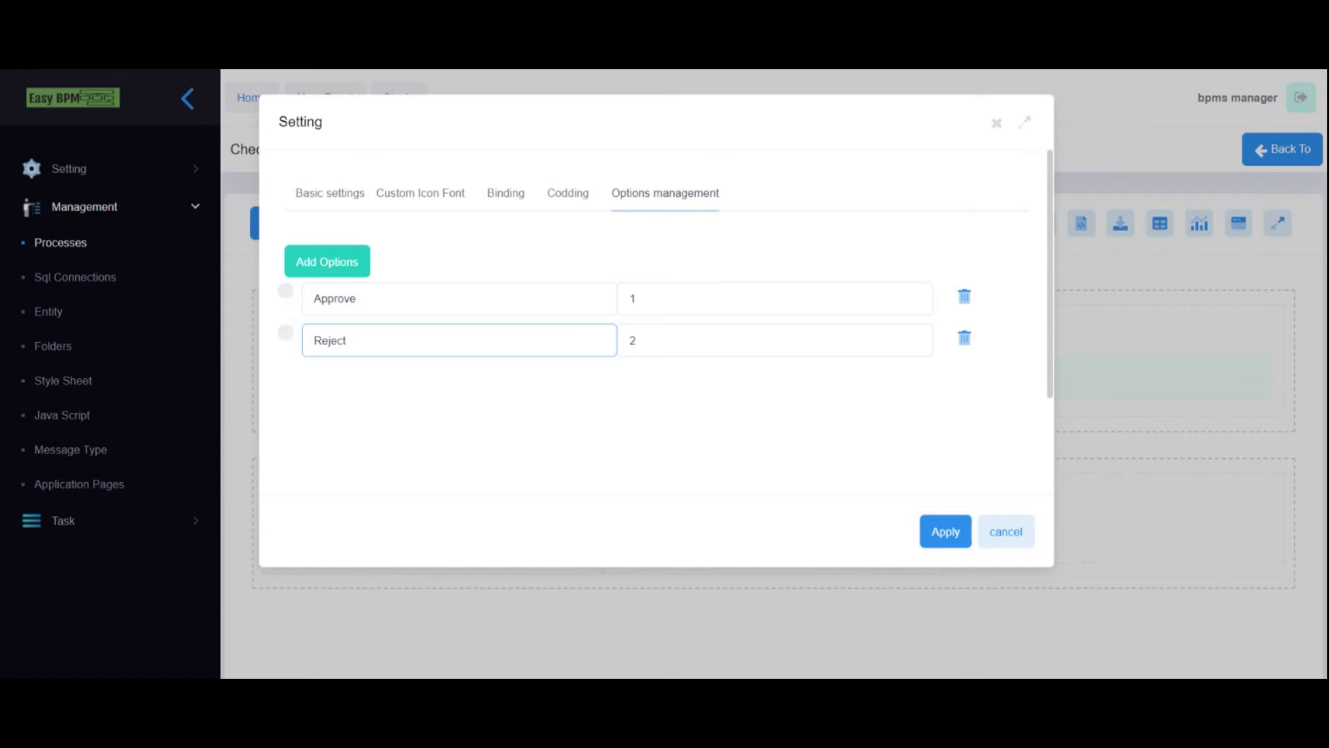
click(505, 193)
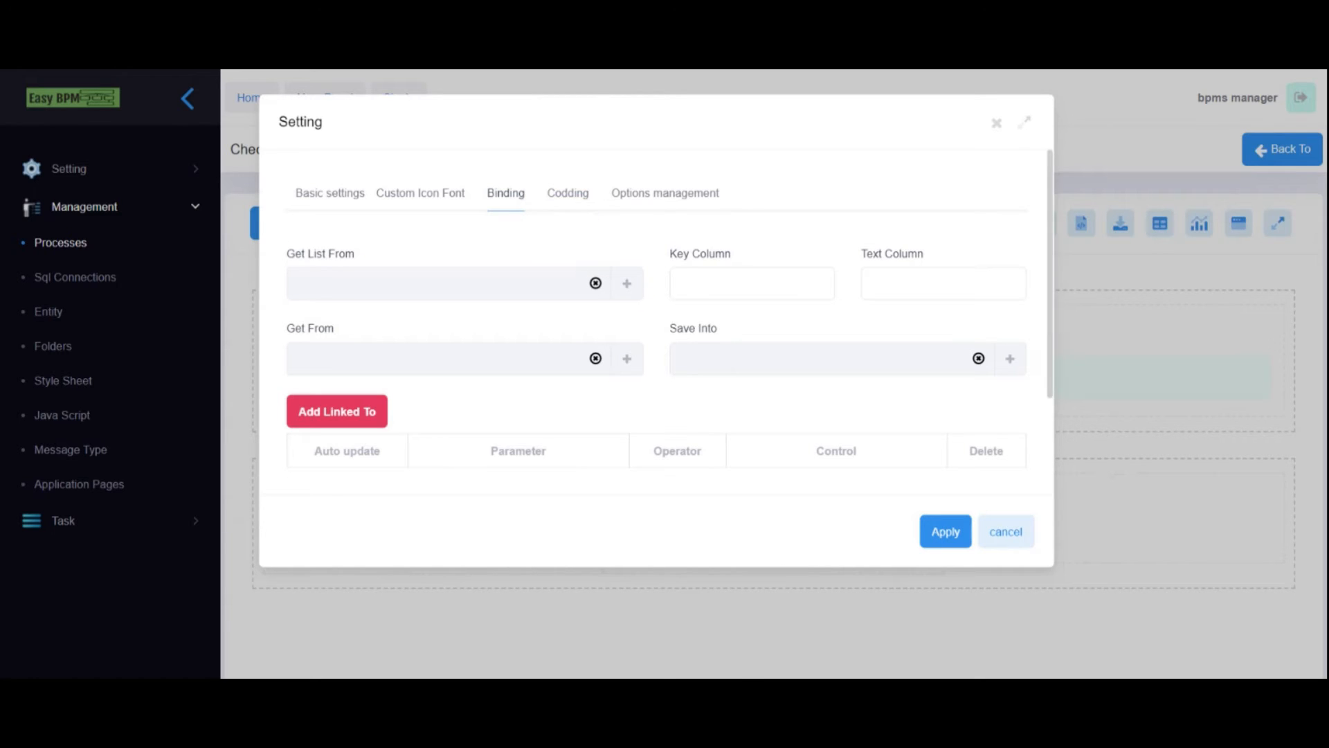
- Create a new Number variable varStatus for the Status dropdown
click(627, 359)
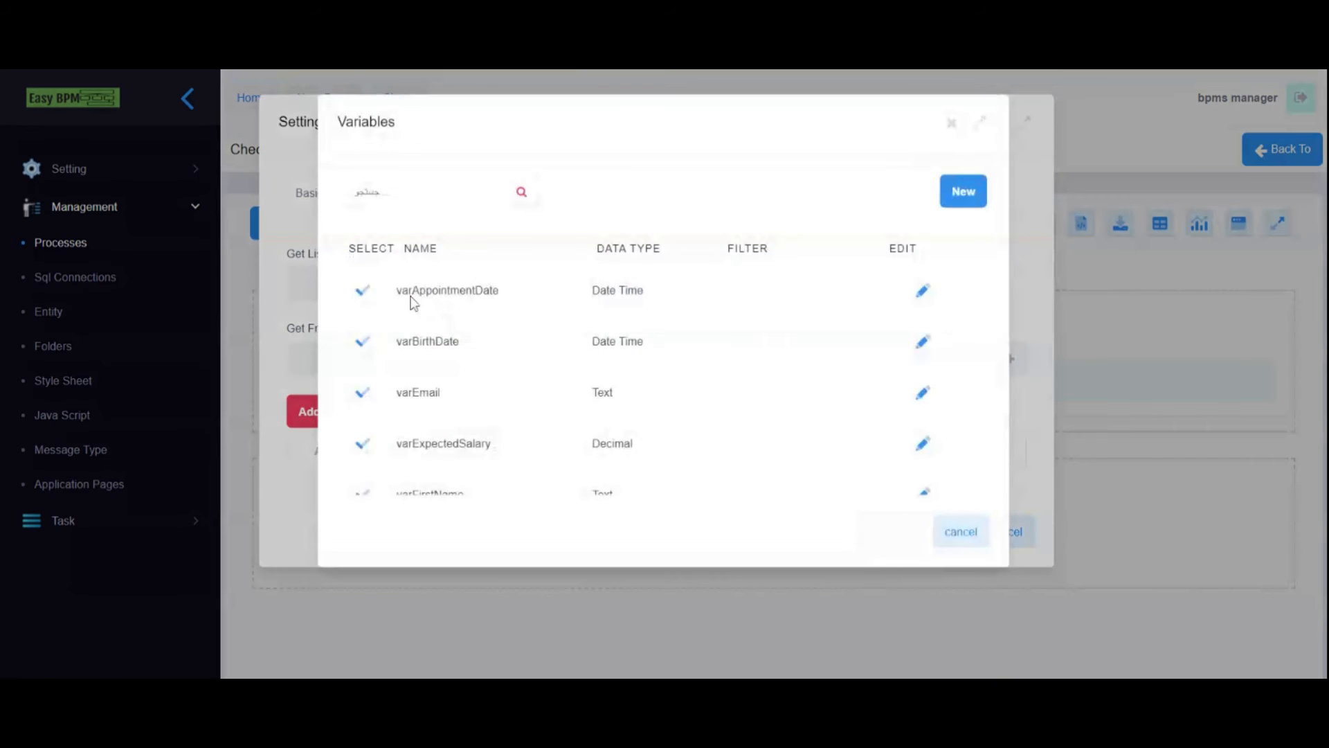
click(964, 191)
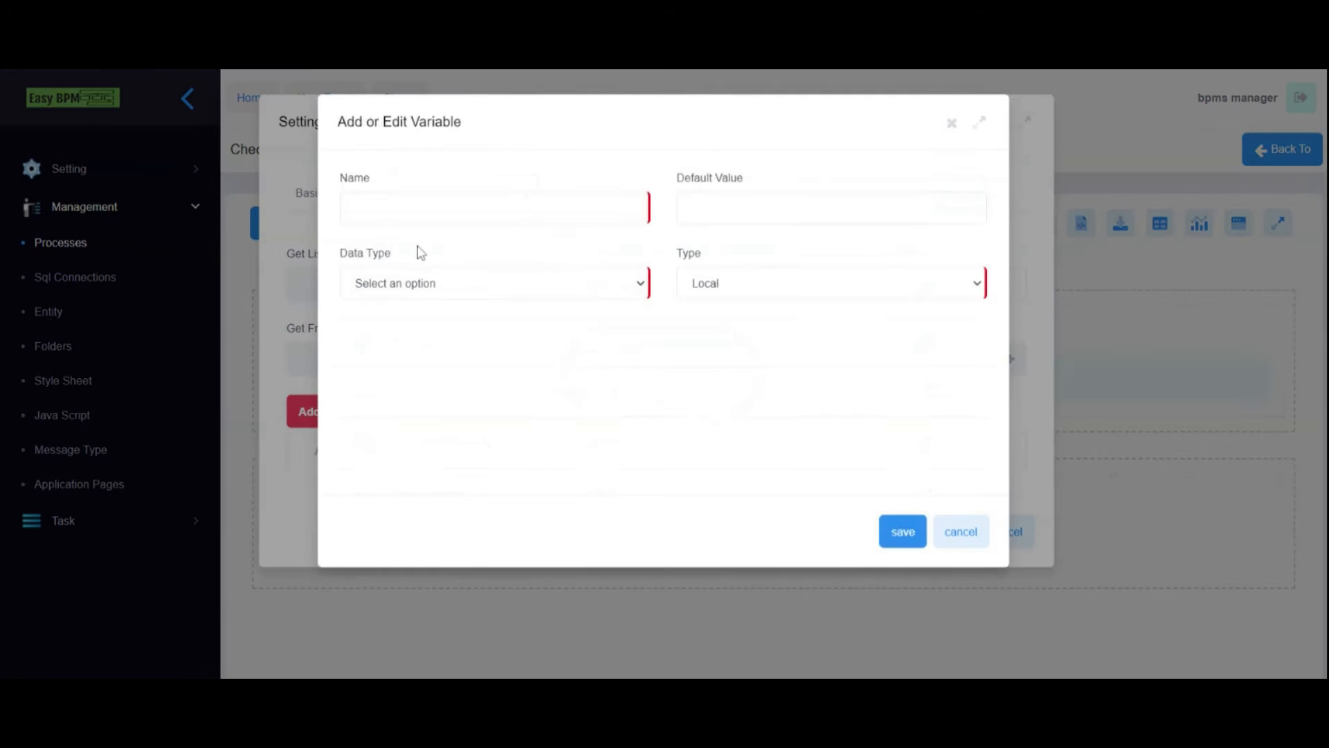
text(Status)
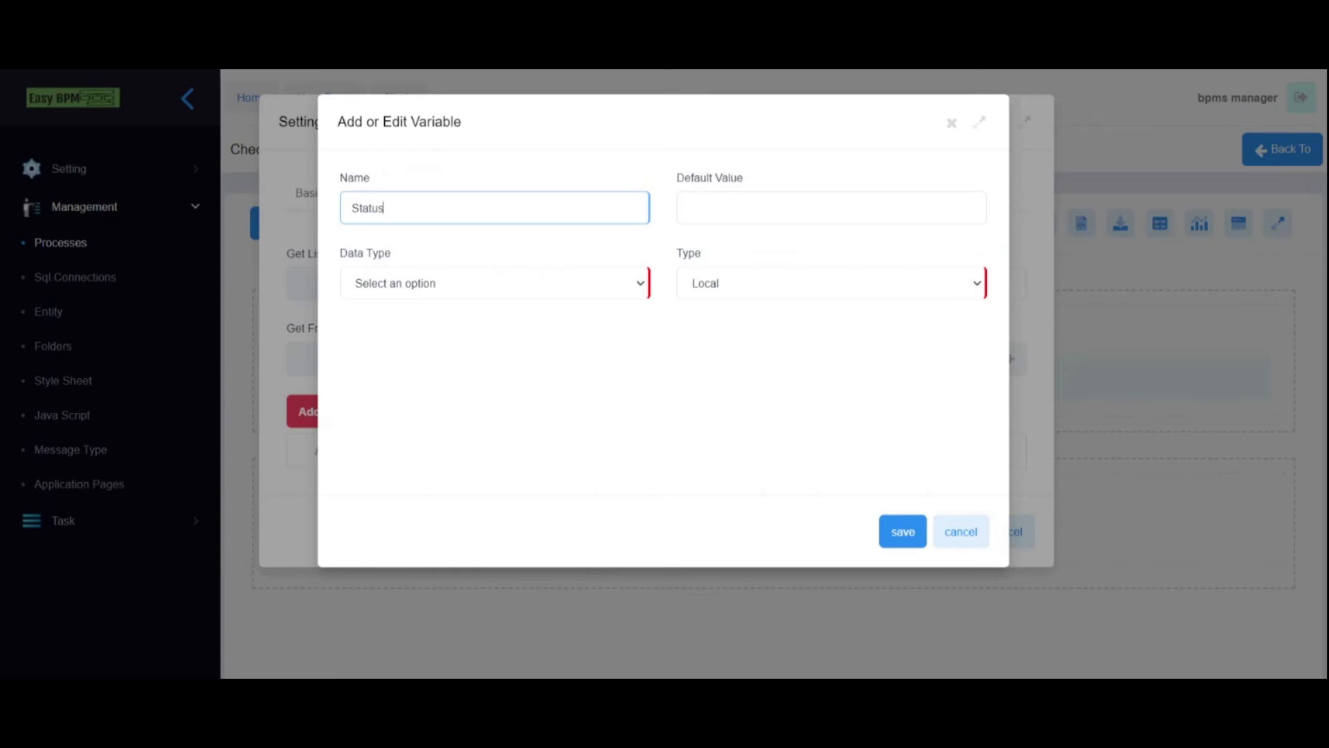
text(var)
click(453, 292)
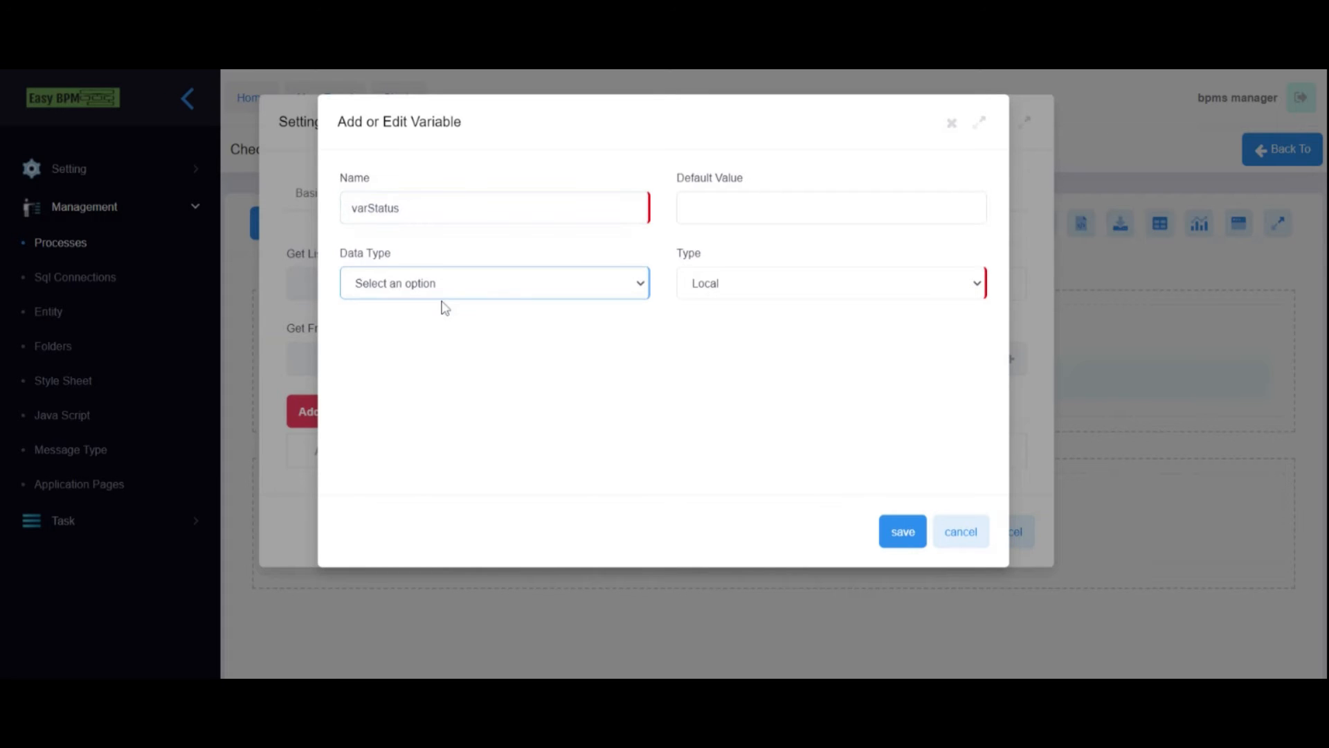
click(445, 306)
click(901, 532)
- Bind Status to load from and save into varStatus, and apply the settings
scroll(500, 378, down, 3)
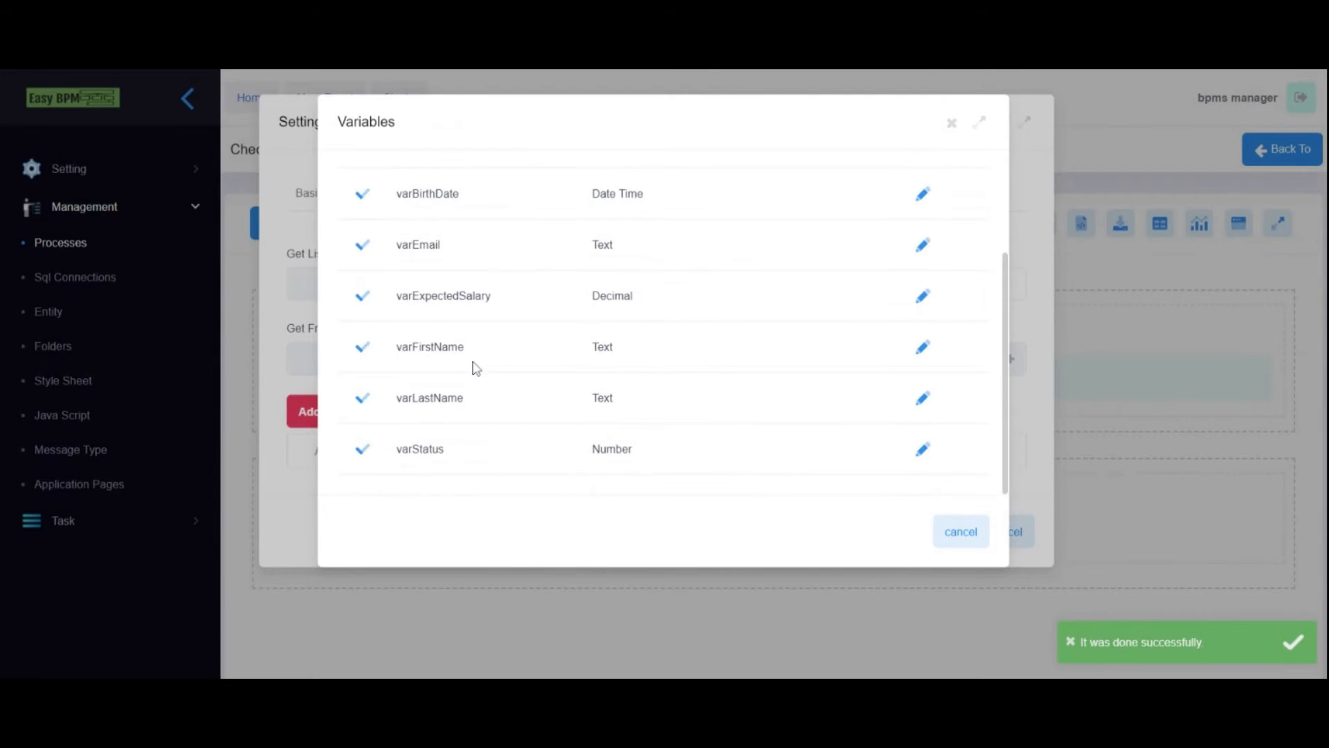
click(366, 451)
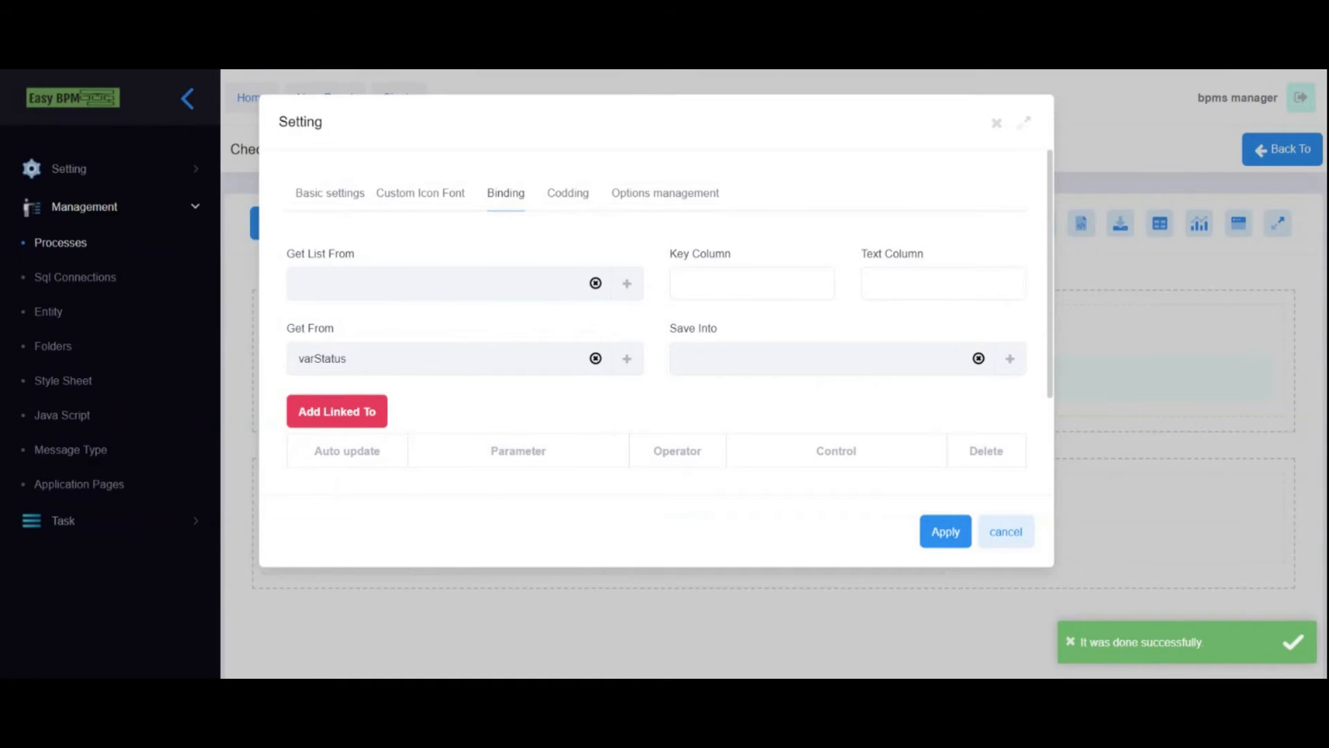
click(1010, 358)
click(382, 450)
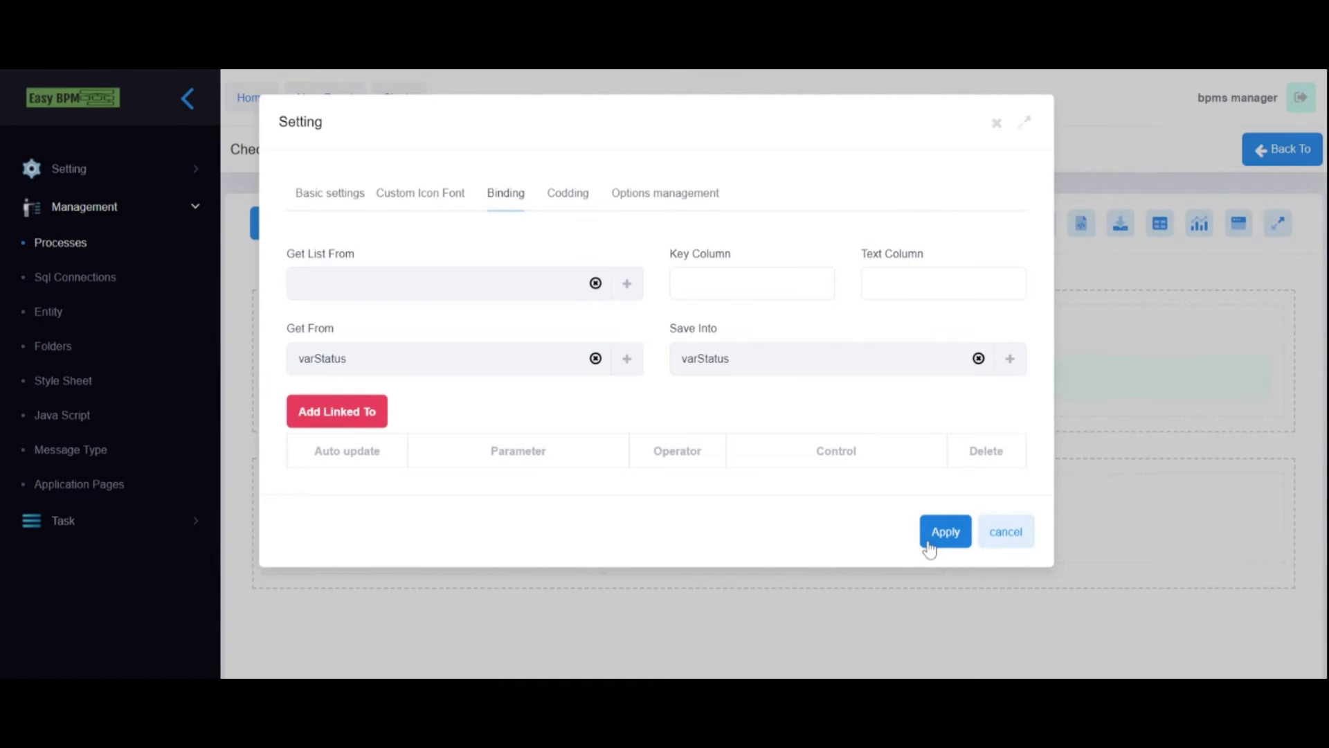
click(929, 545)
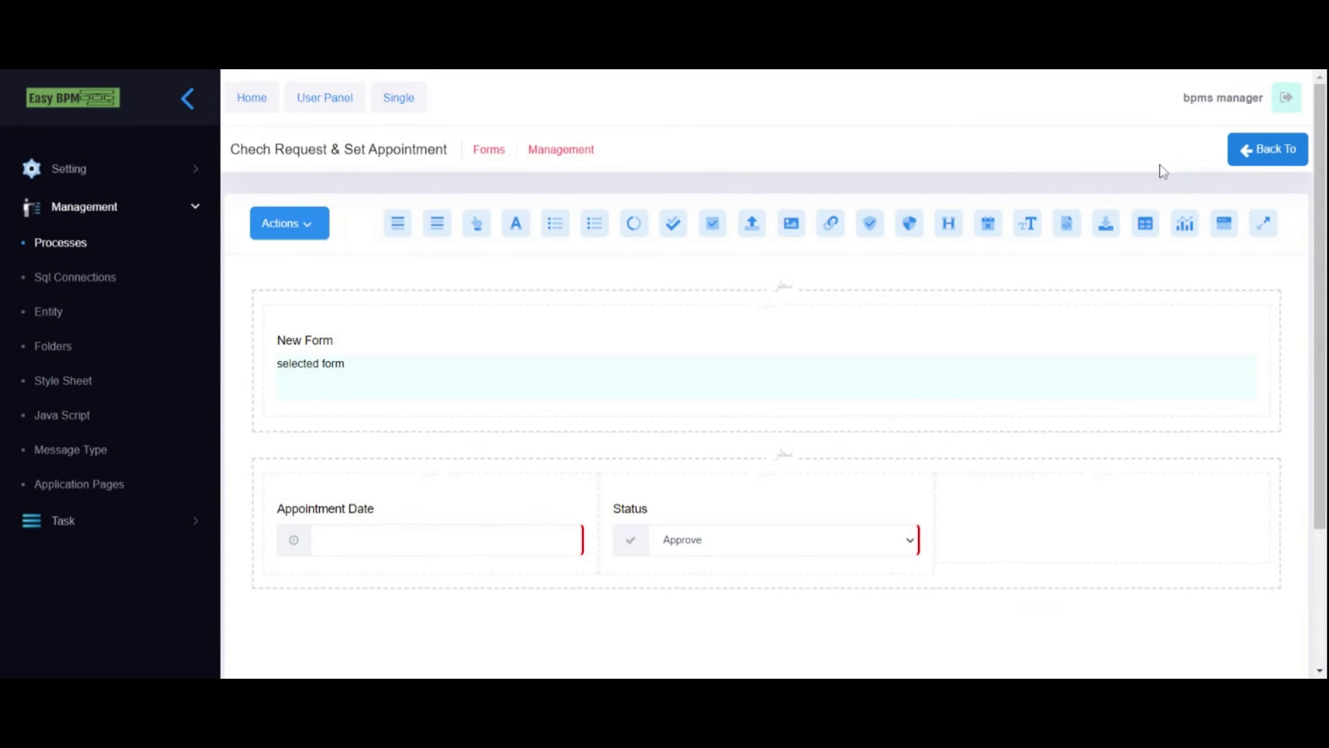
click(274, 228)
- Save the Chech Request & Set Appointment form and reopen the Add Request form's designer
click(303, 261)
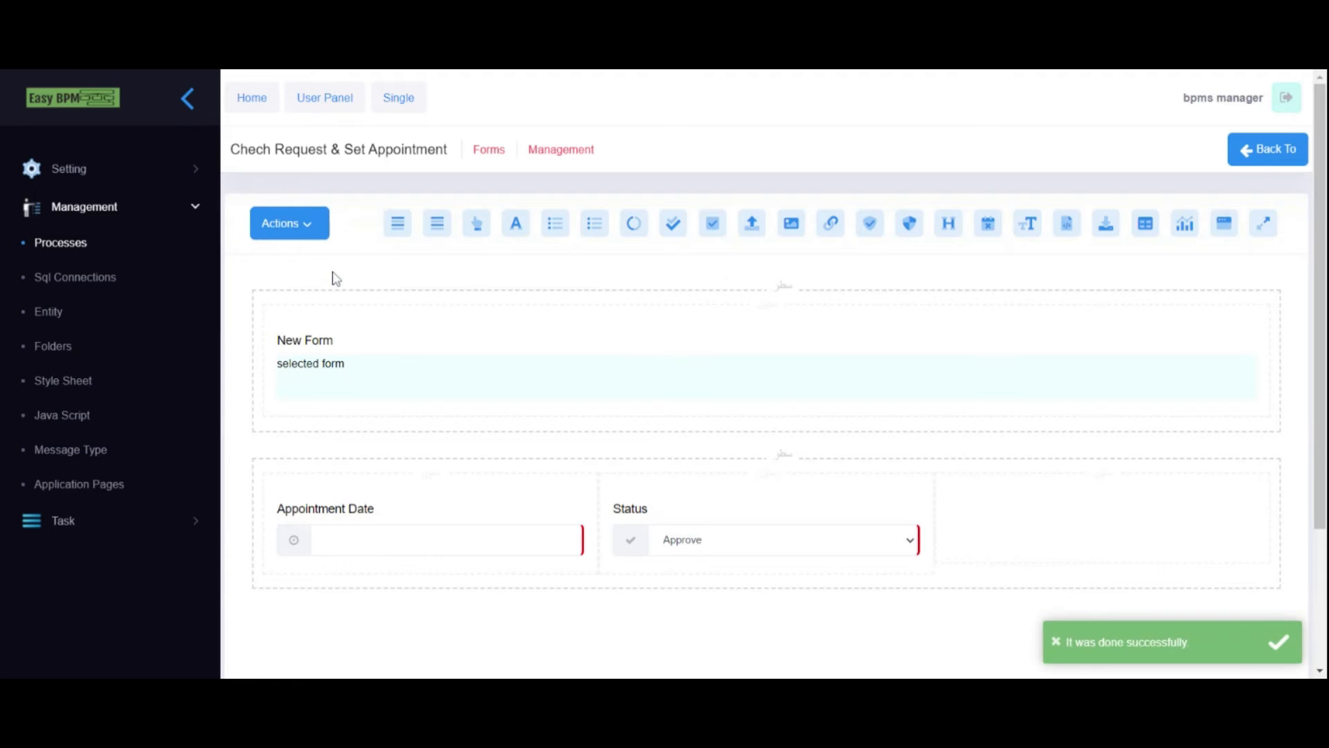
click(1266, 151)
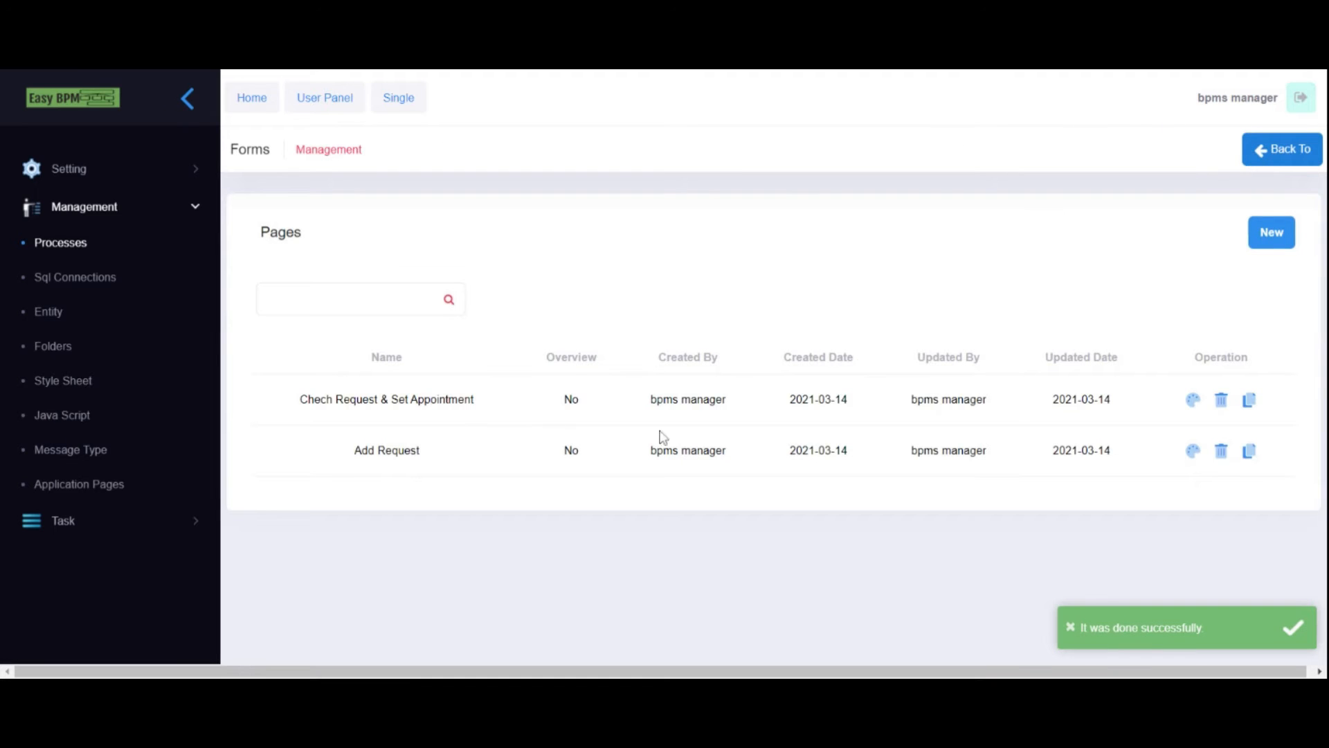
click(1193, 451)
- Review the Birth Date field's variable binding without changes, then begin a new form page
scroll(1026, 406, down, 2)
scroll(1038, 396, up, 2)
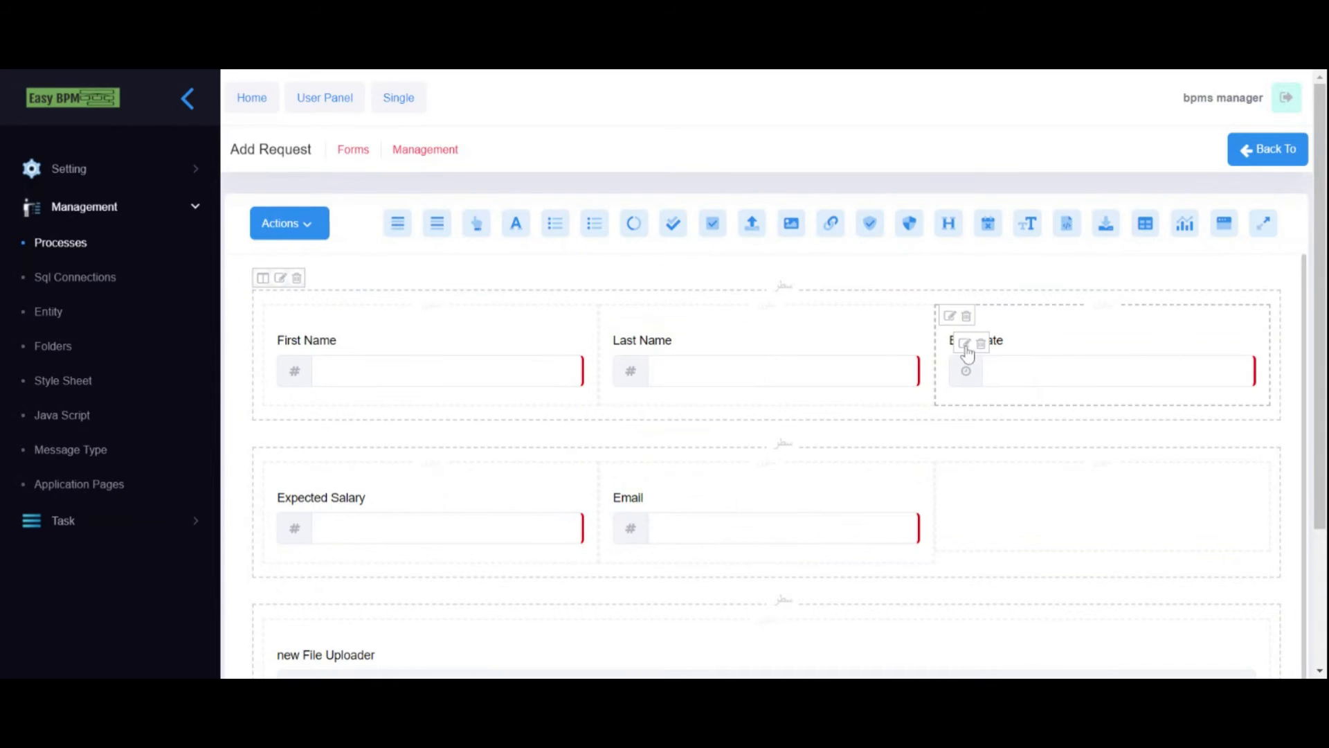
click(962, 347)
click(405, 194)
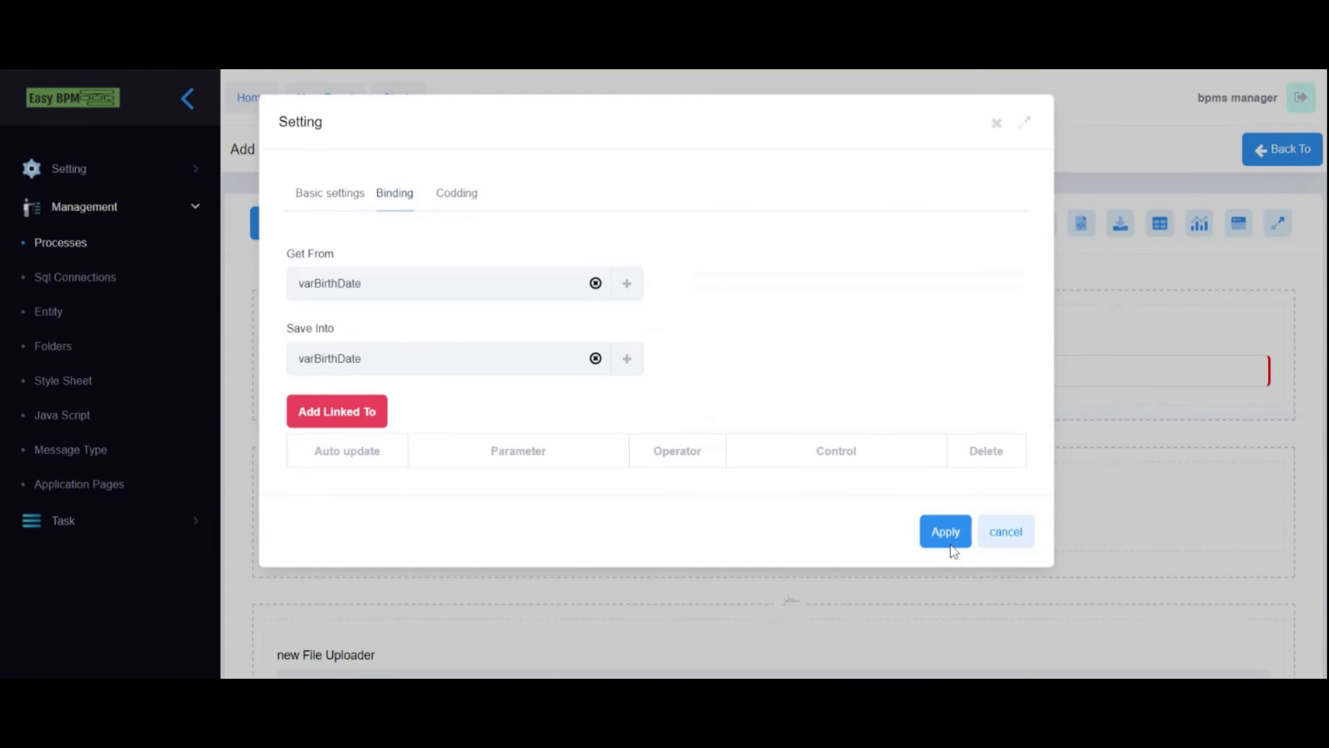
click(1014, 534)
click(1281, 148)
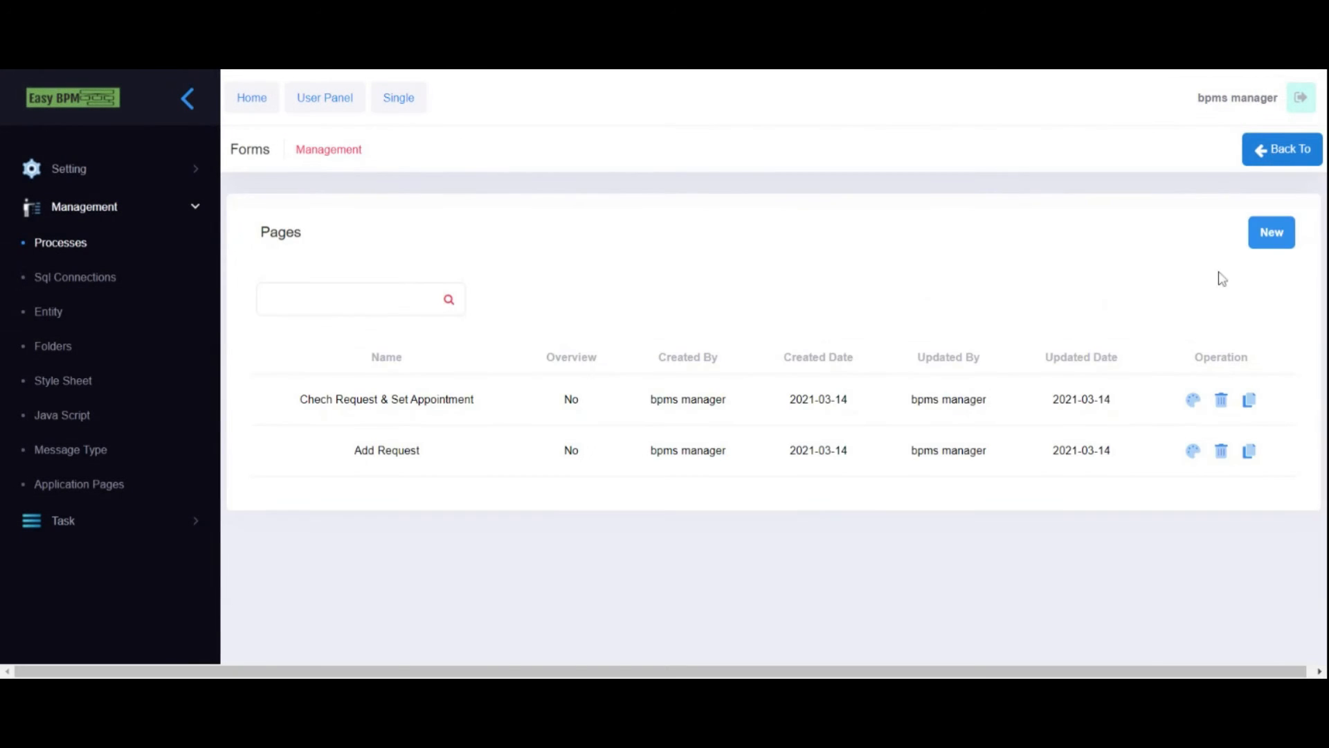
click(1269, 238)
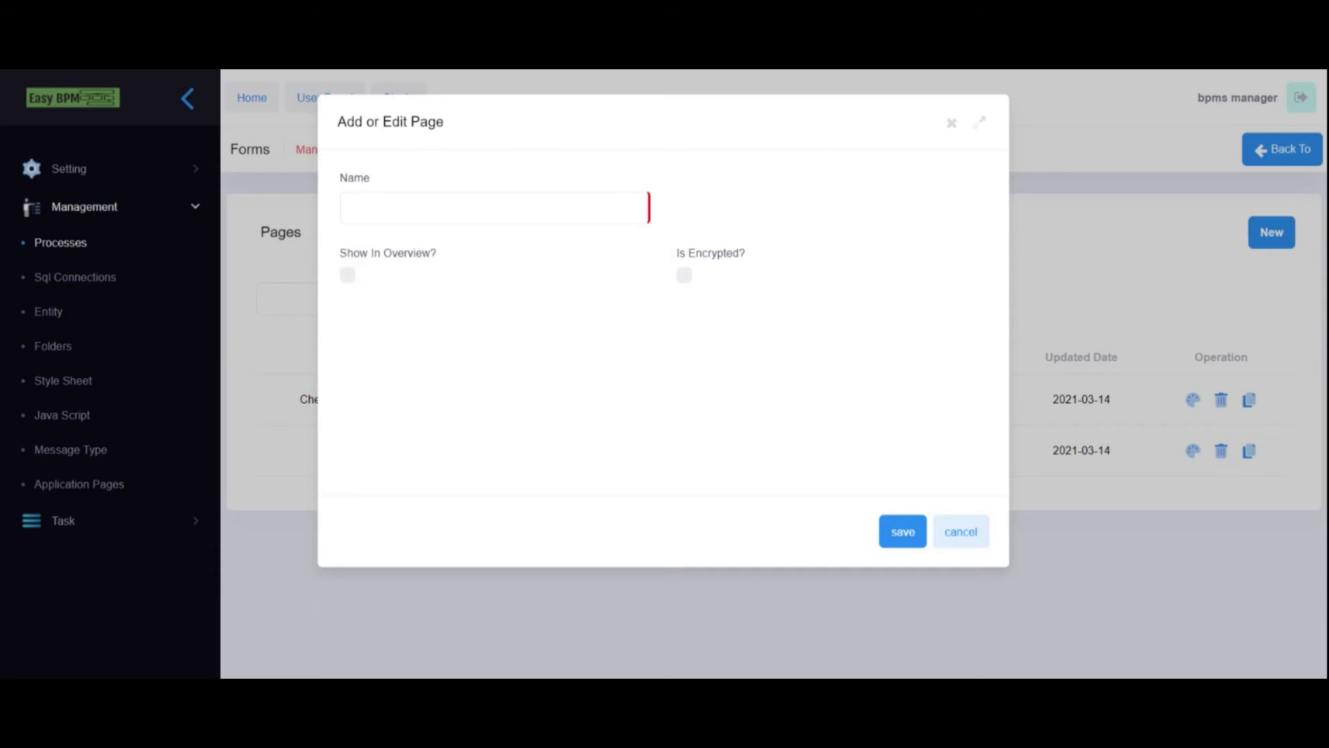
- Create an 'Aware Requester' page shown in the overview and open its form designer
click(347, 208)
text(Aware Requester)
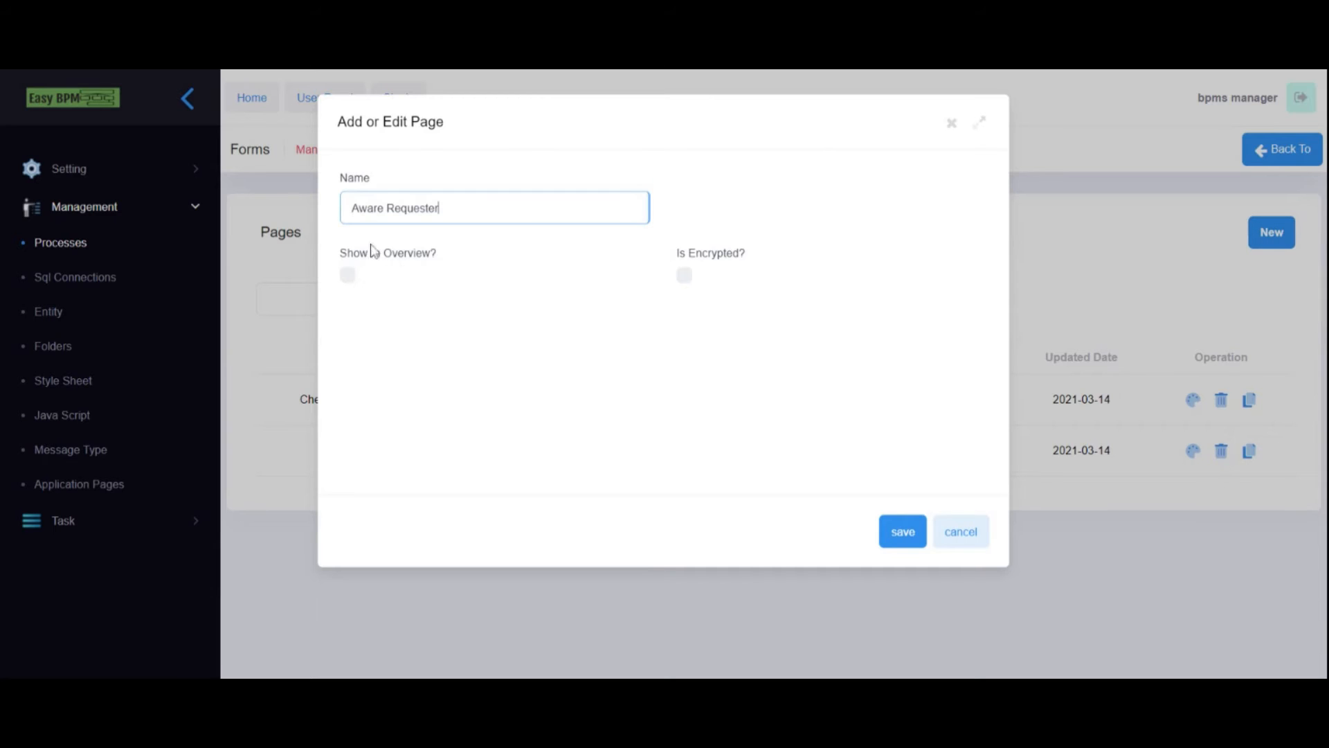
click(349, 276)
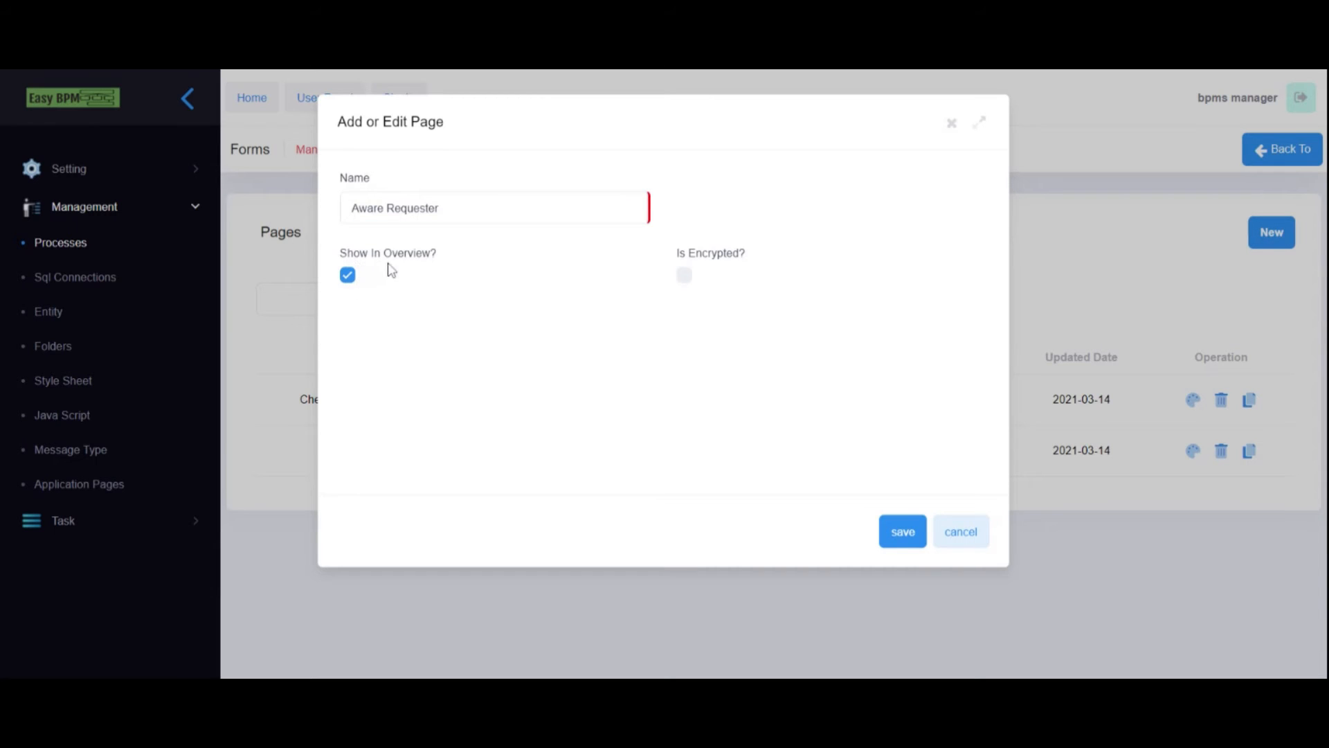
click(900, 536)
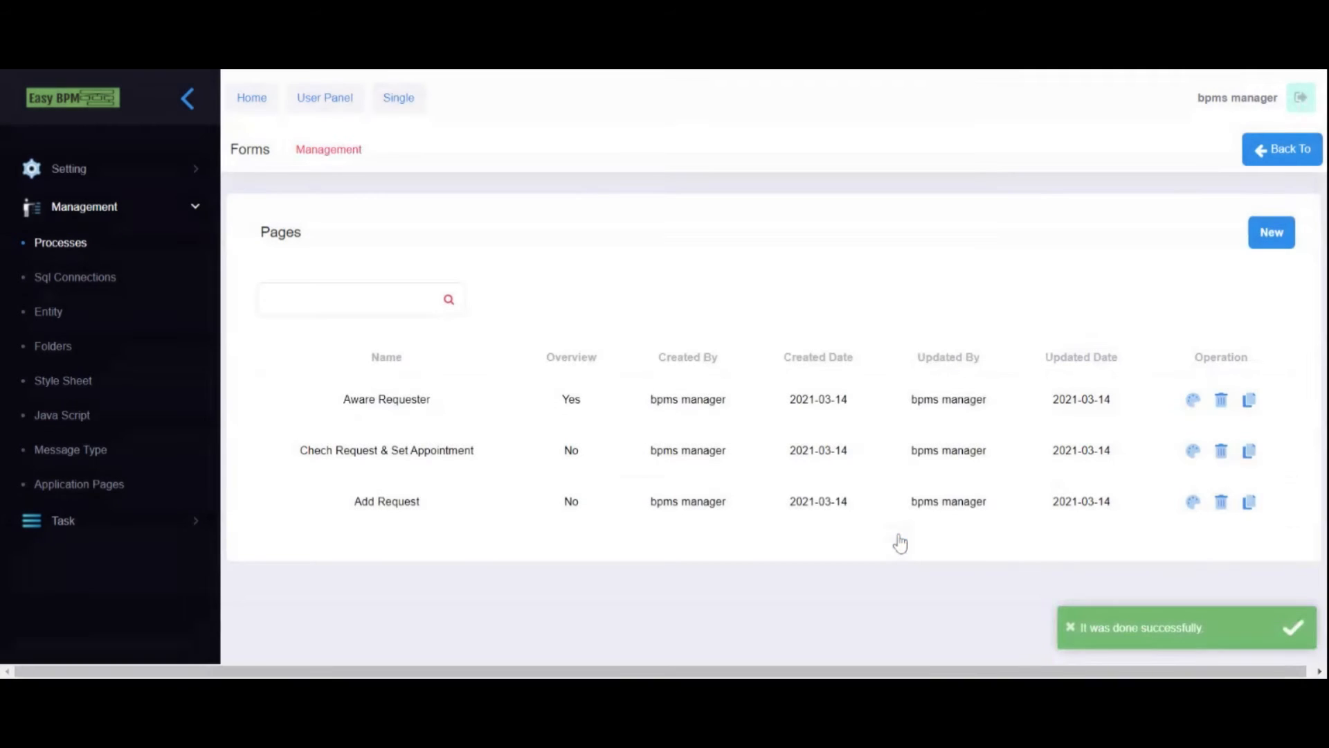
click(1191, 400)
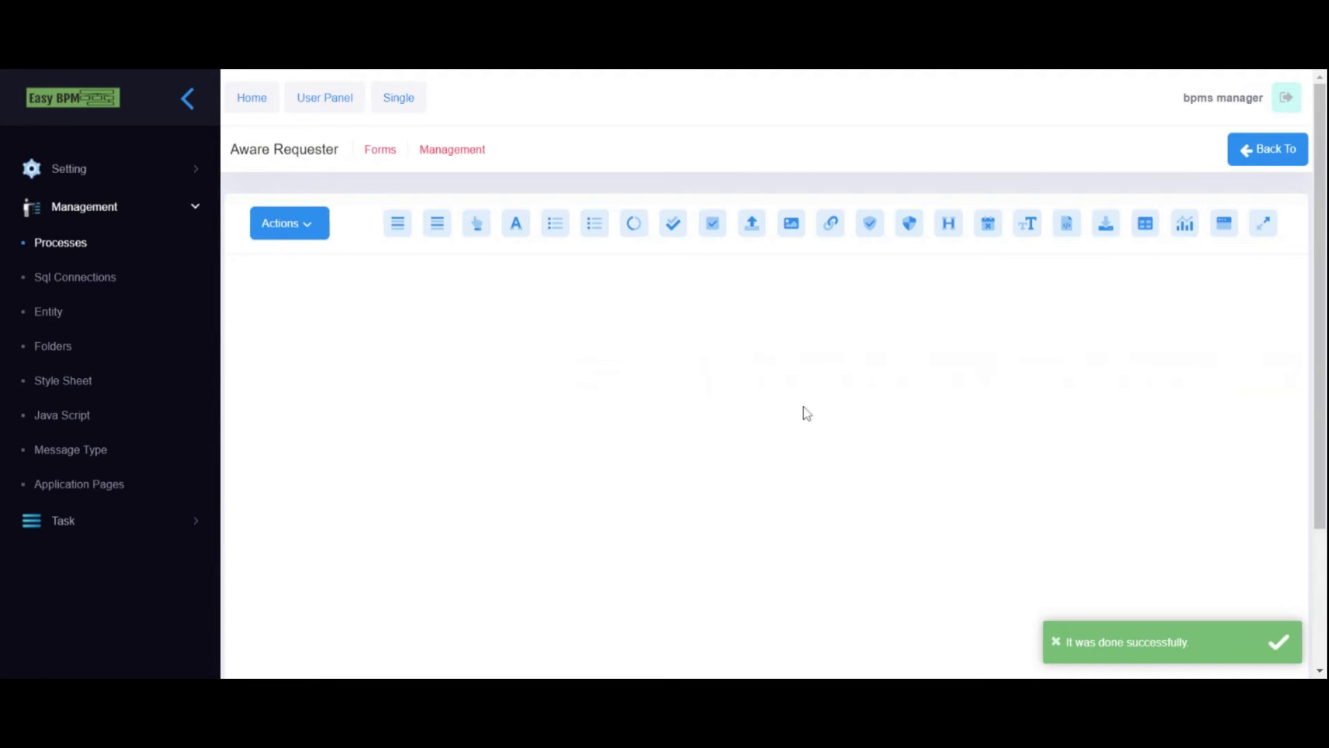
- Make the first grid cell full width with class col-sm-12
mouse_move(282, 330)
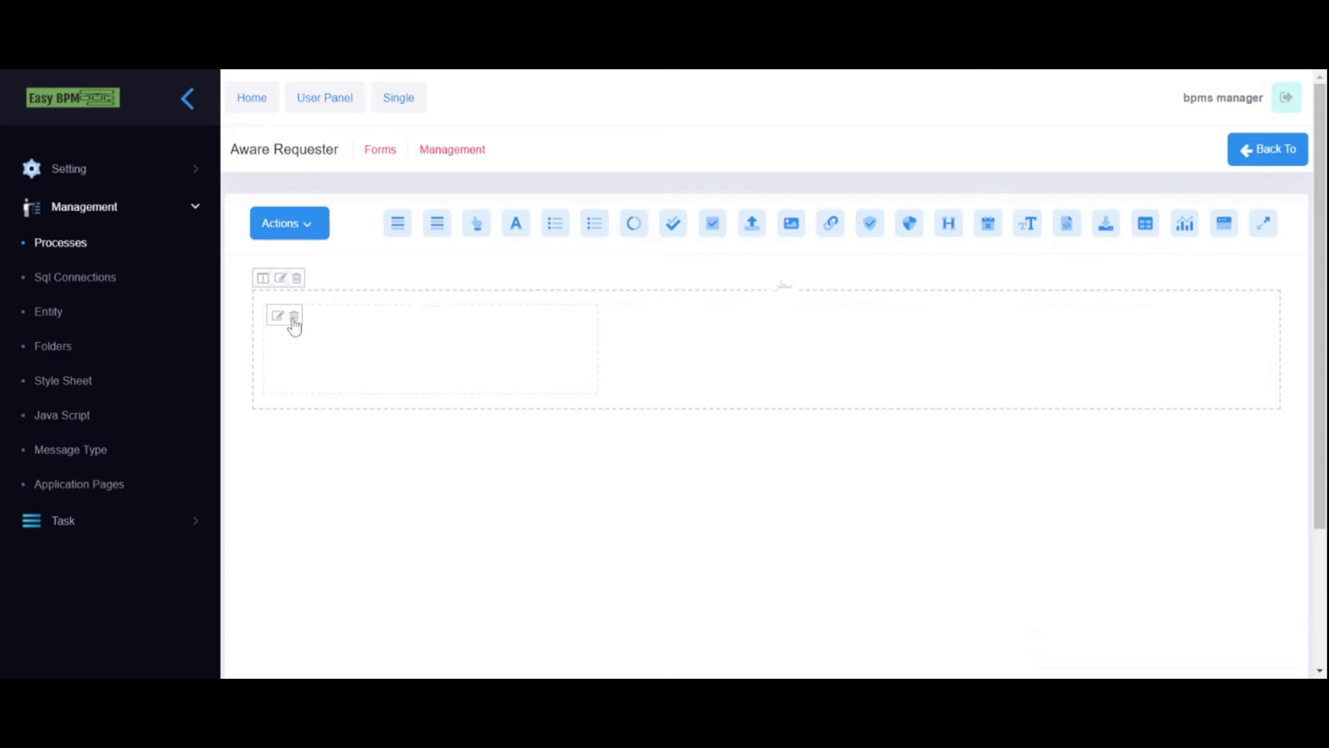
click(279, 316)
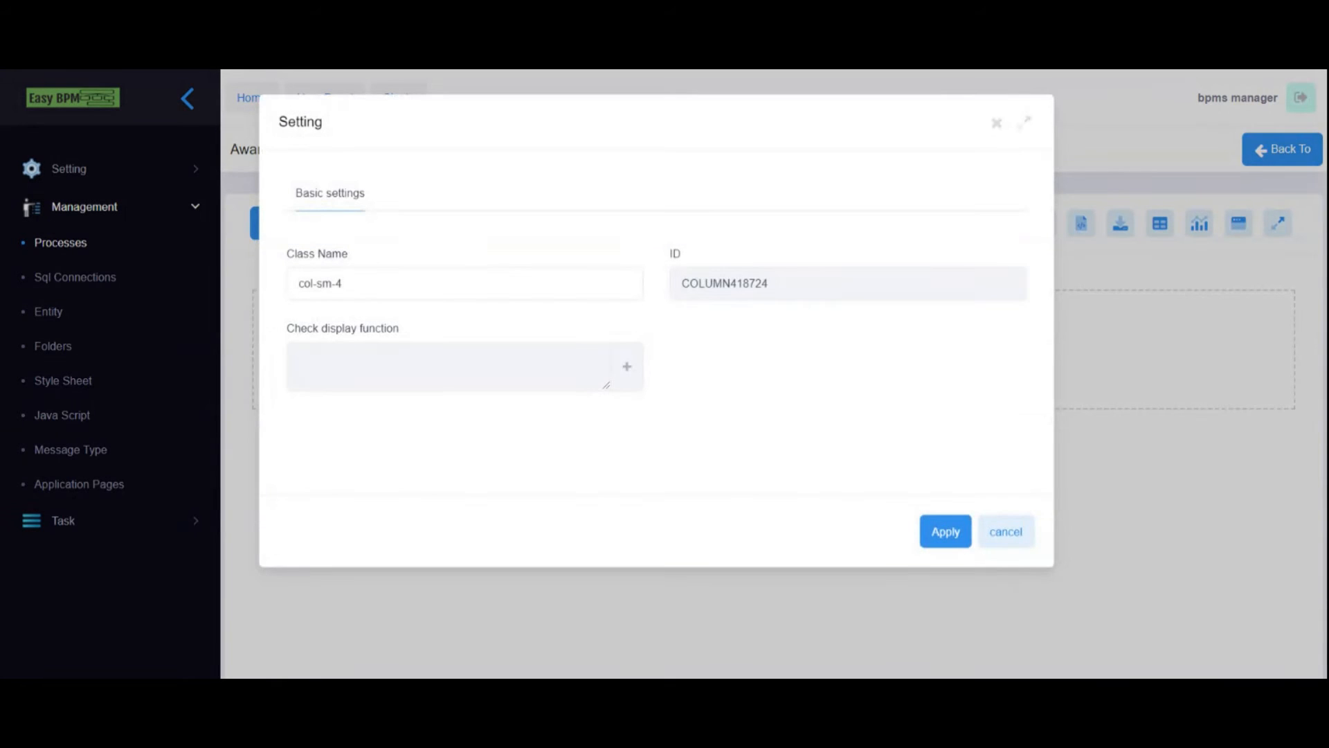
drag(416, 284, 320, 284)
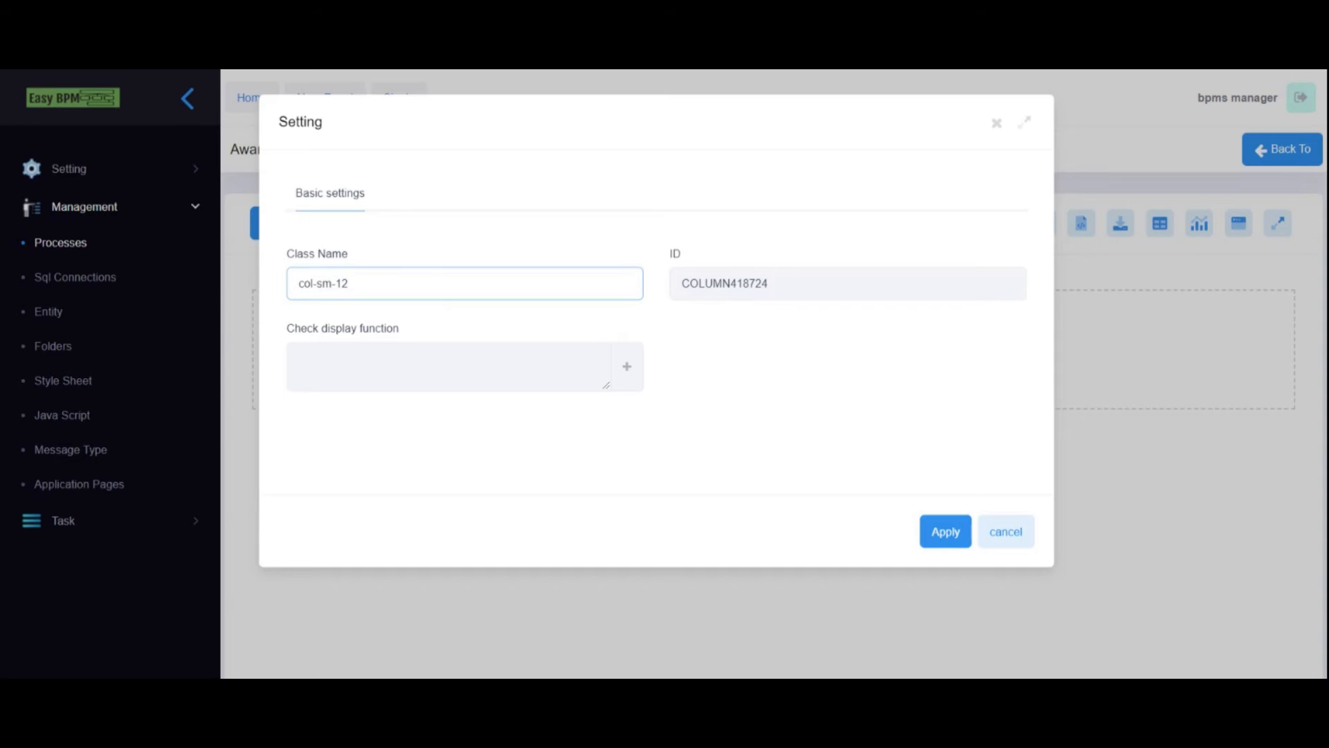
click(925, 540)
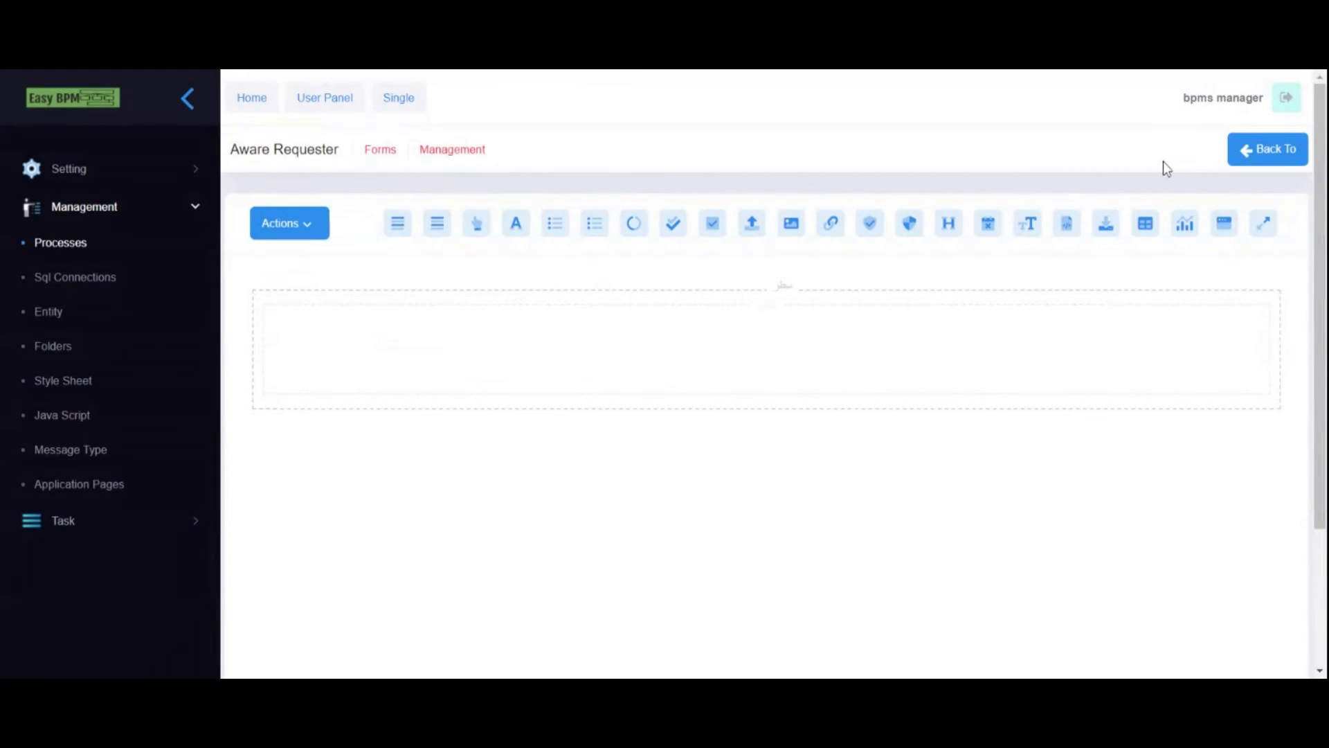
- Embed the Add Request form in the first row as read-only
drag(1224, 223, 443, 347)
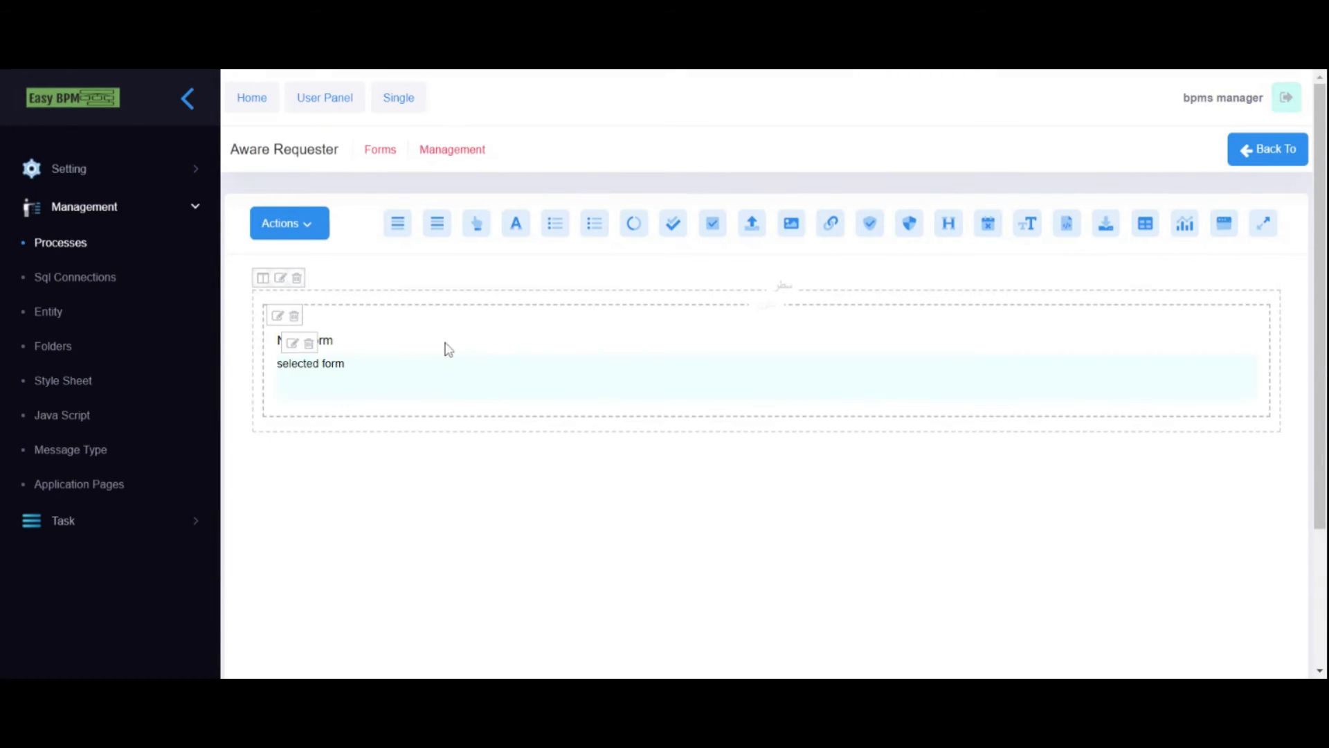
click(290, 344)
click(793, 353)
click(776, 395)
click(295, 425)
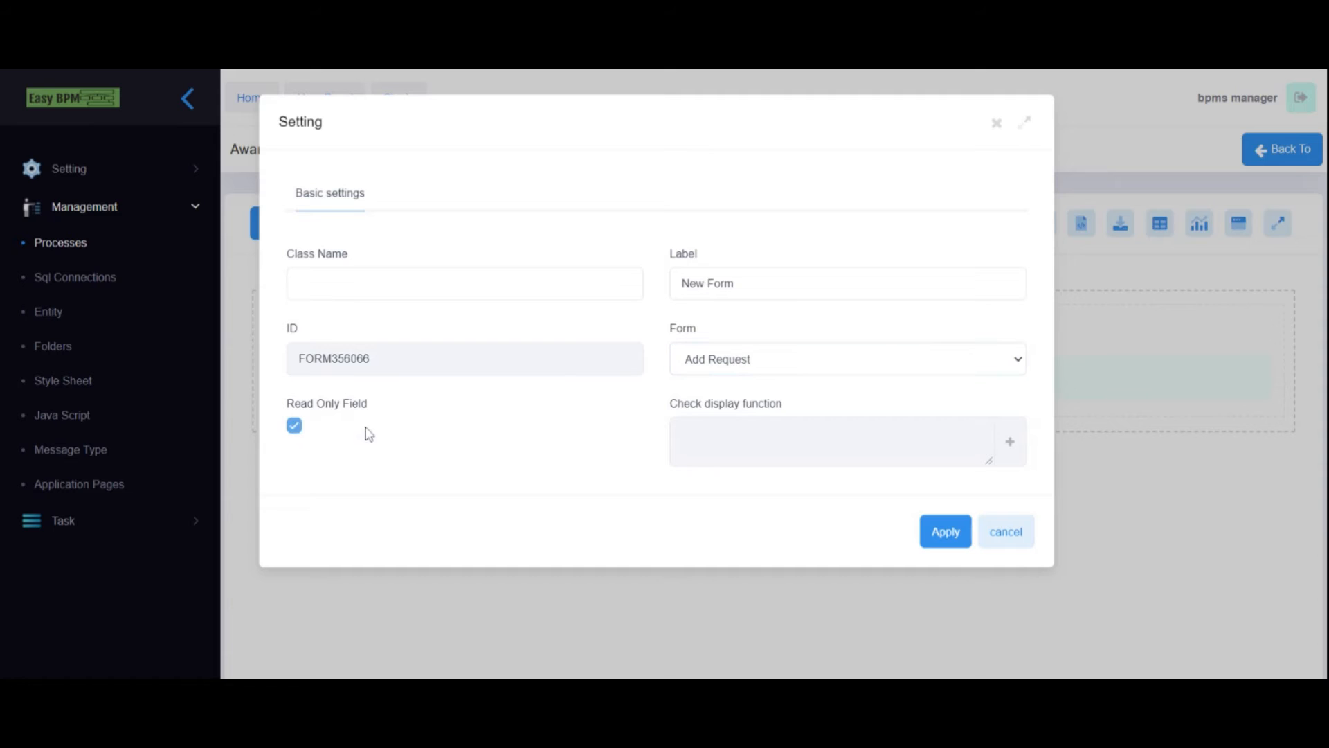
click(941, 533)
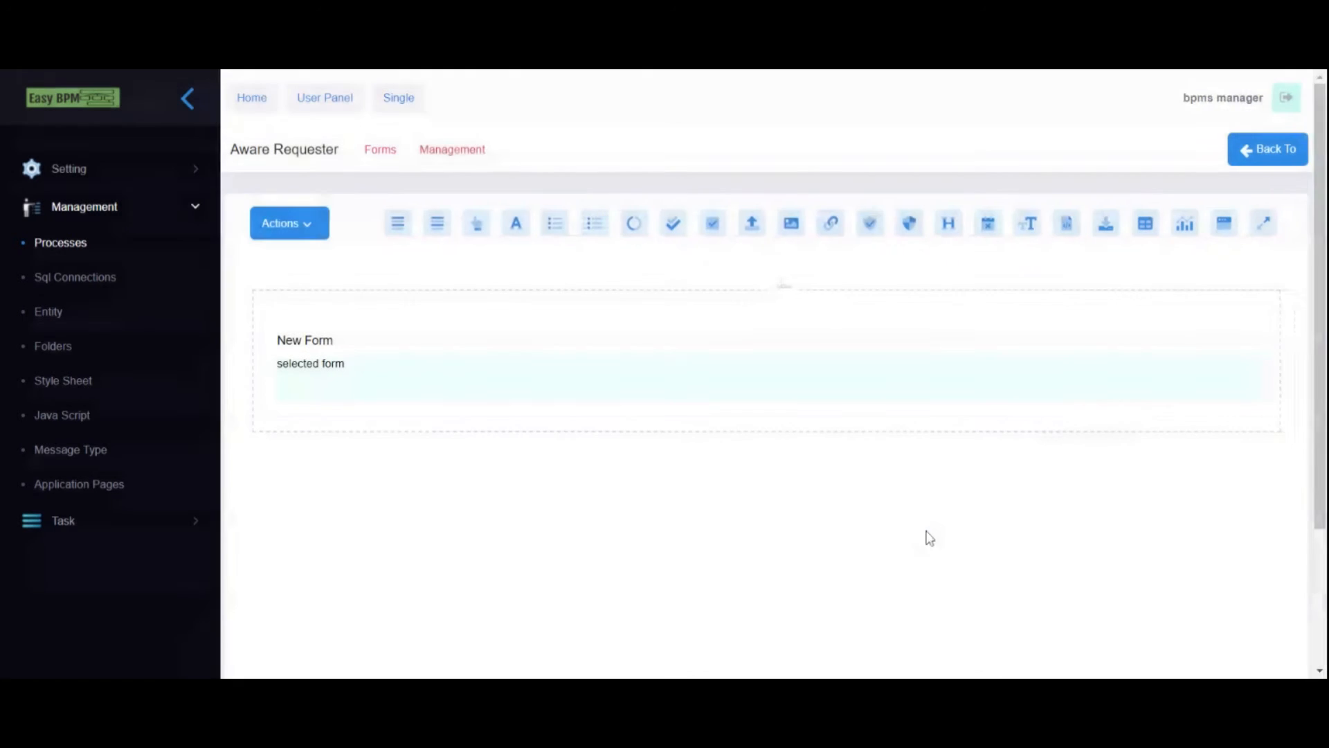
- Save the Aware Requester form and add a three-column row below
click(305, 232)
click(296, 267)
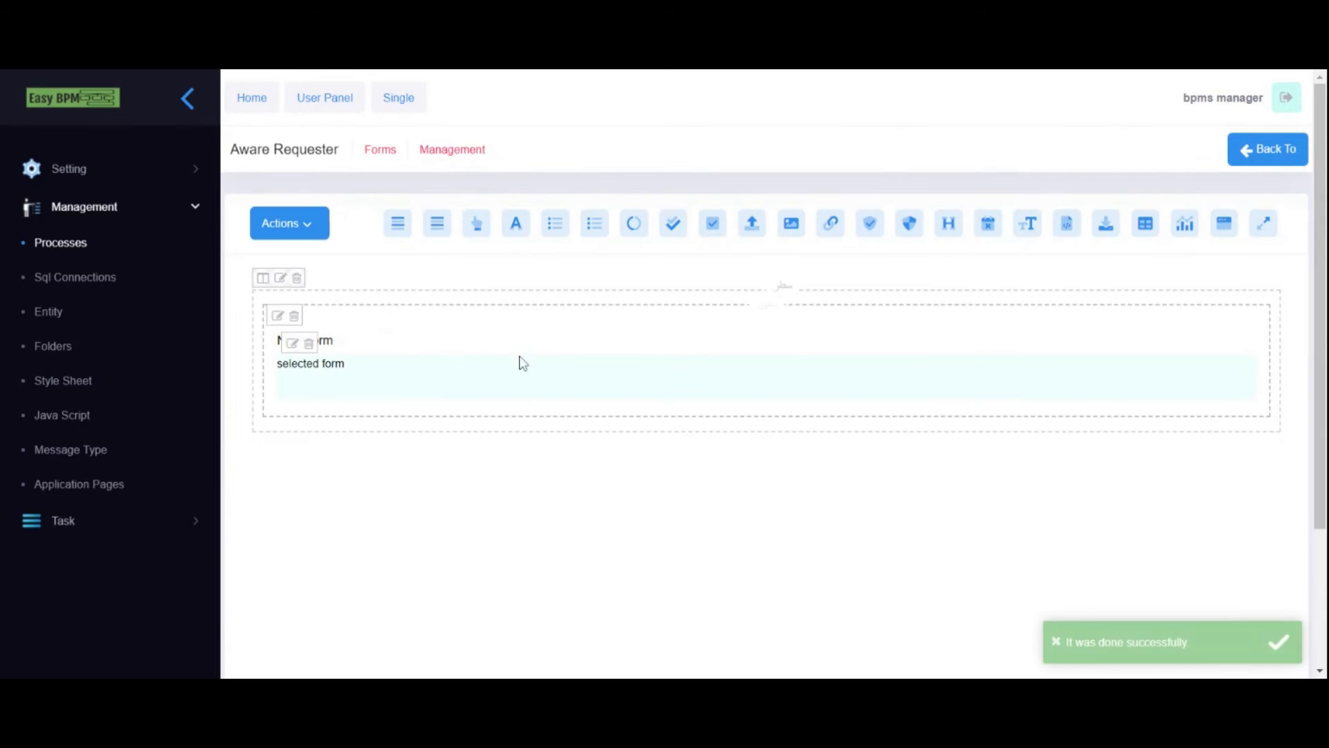
click(398, 223)
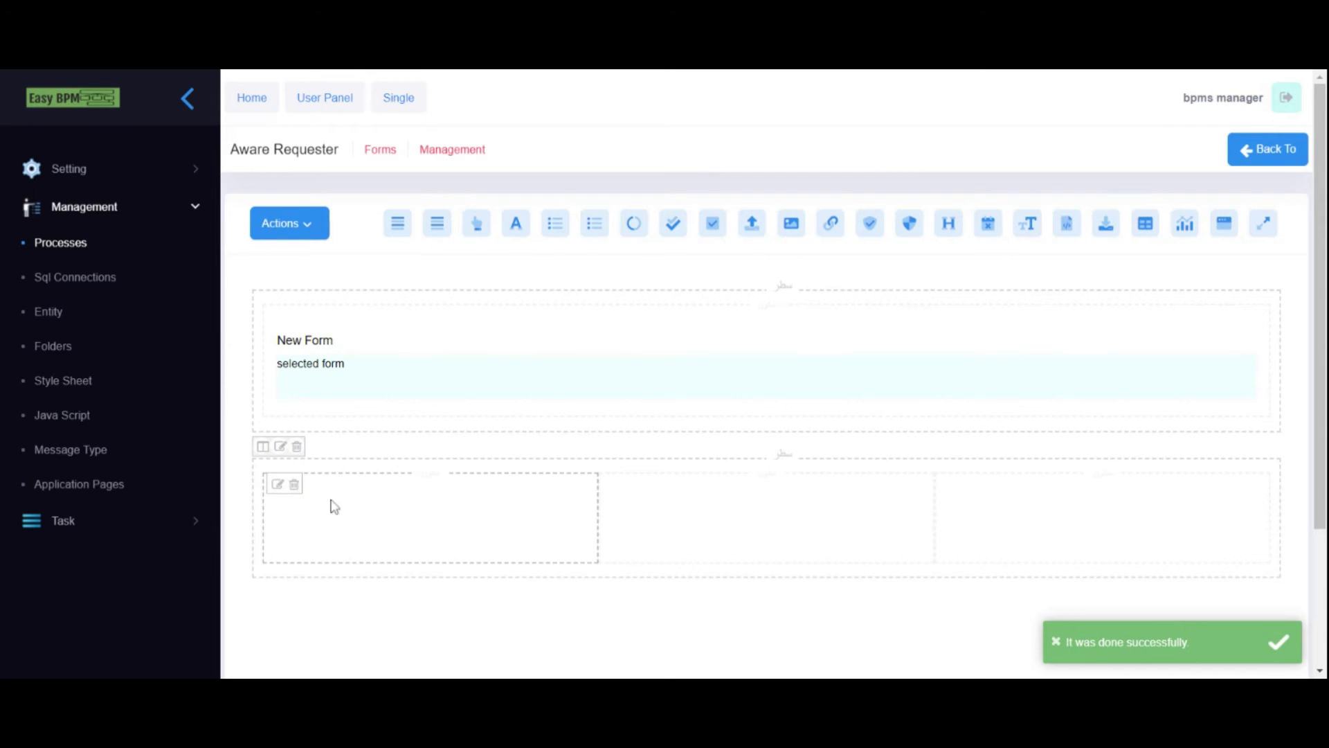
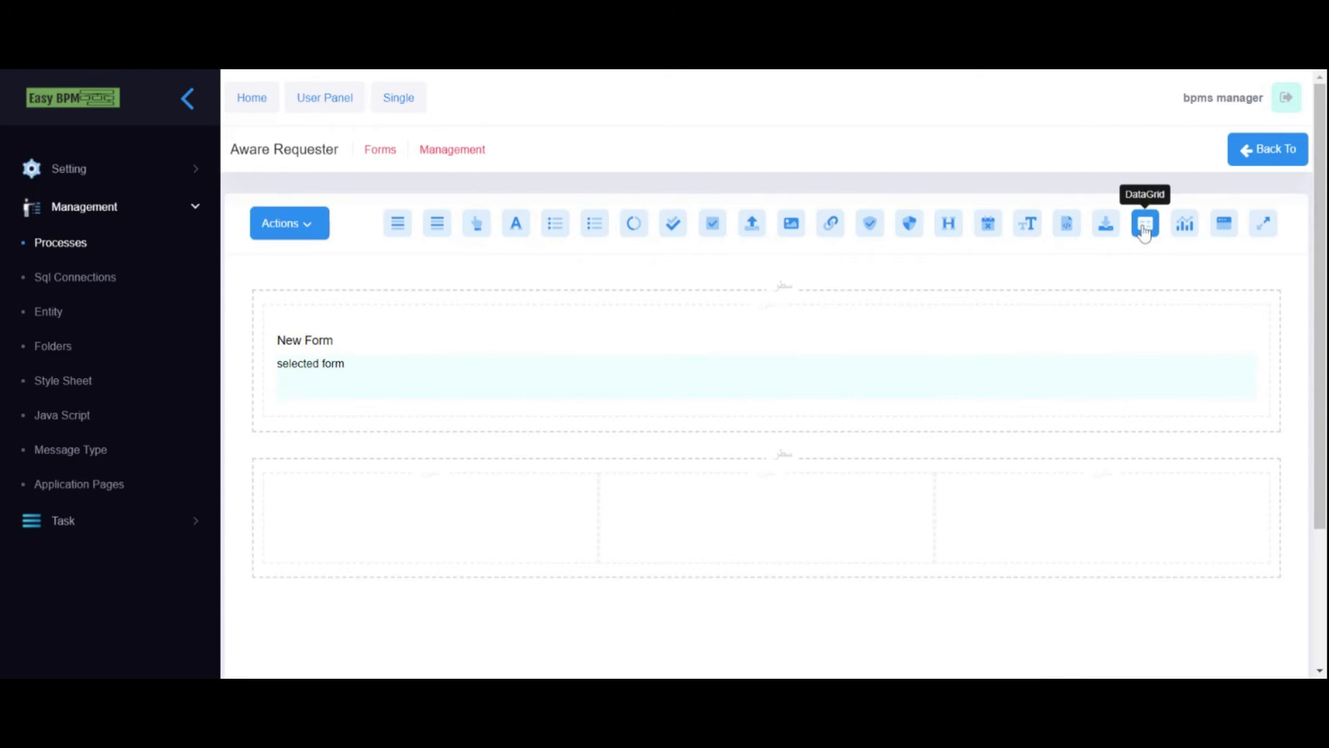
- Add a read-only date picker labelled 'Appointment Date' with DateTime time type to the second row
drag(988, 228, 297, 514)
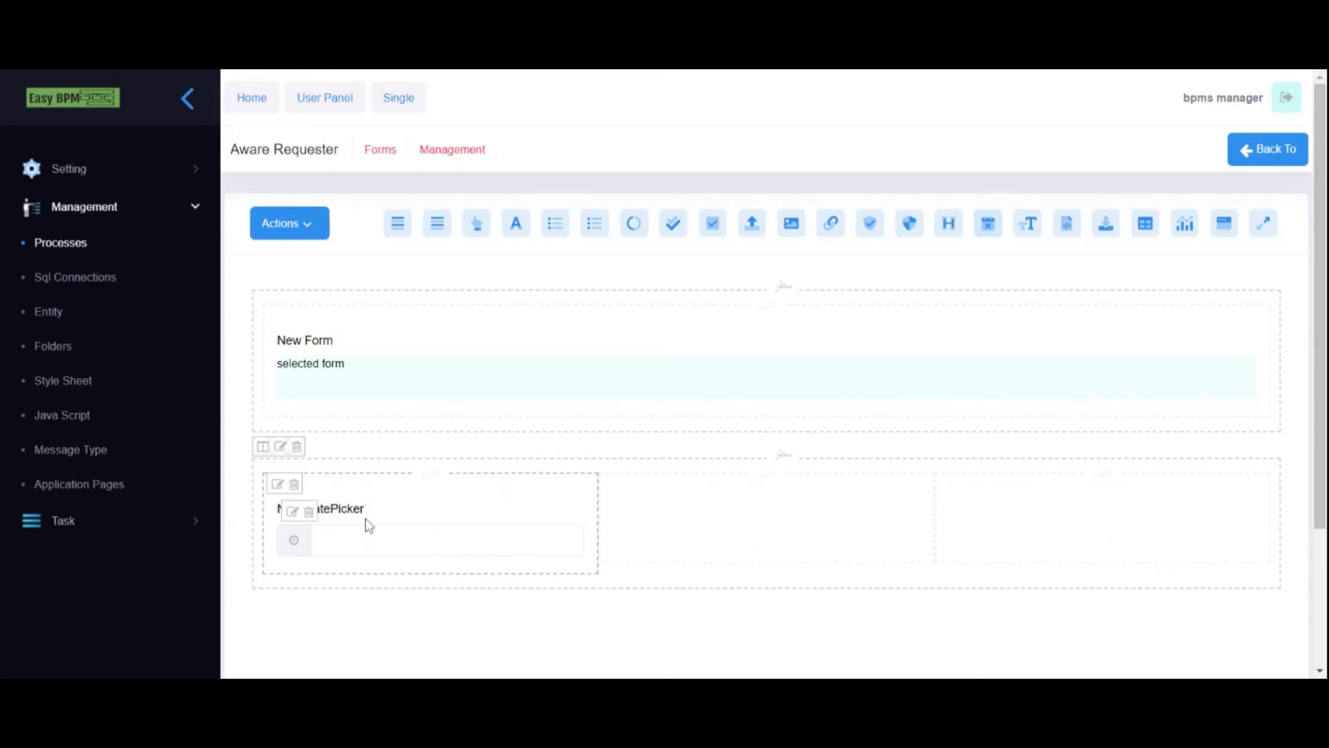
click(292, 512)
triple_click(357, 284)
text(Appointment Date)
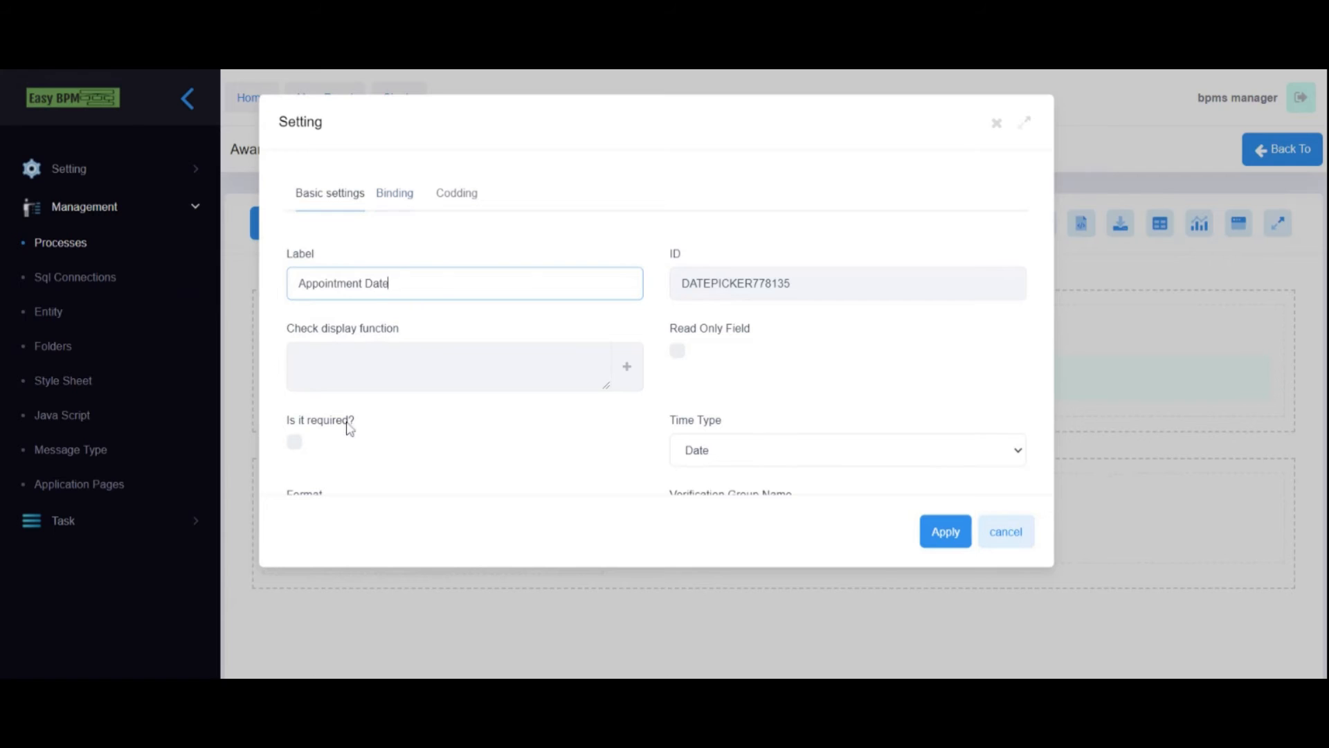
scroll(401, 404, down, 2)
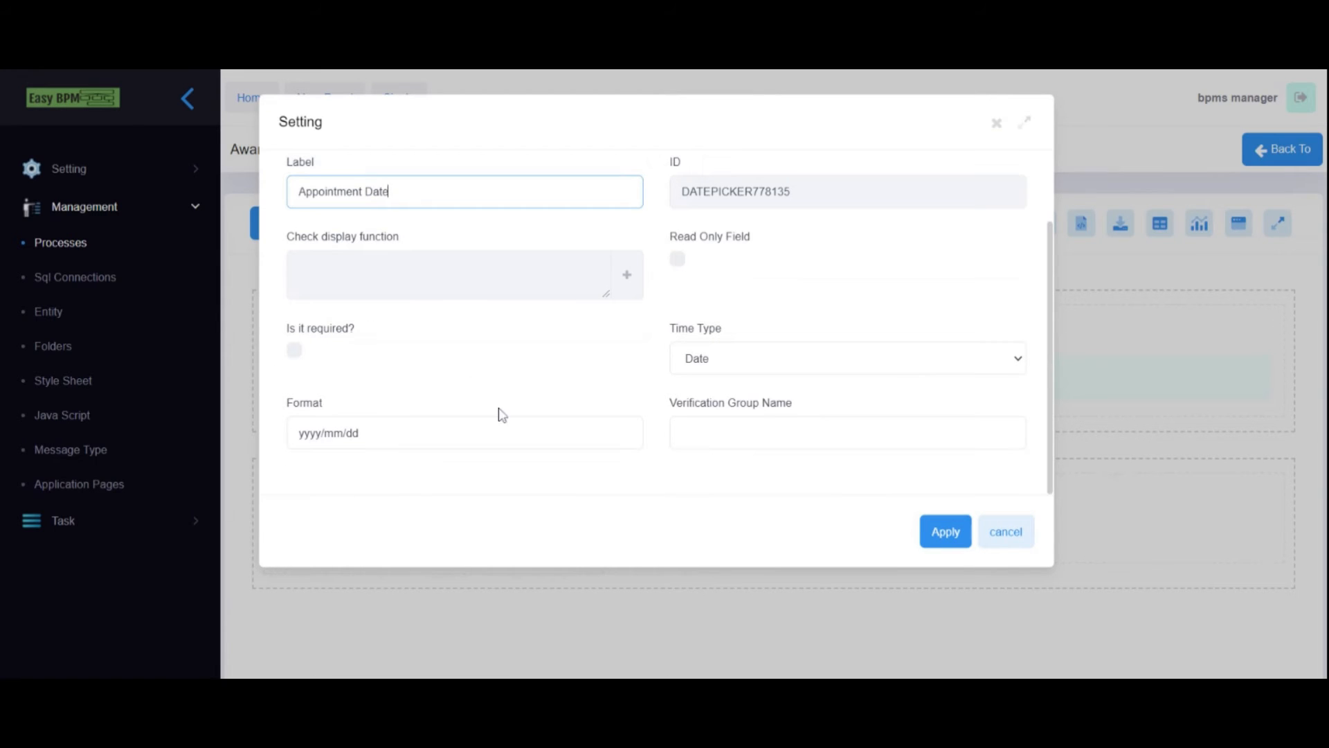
click(718, 367)
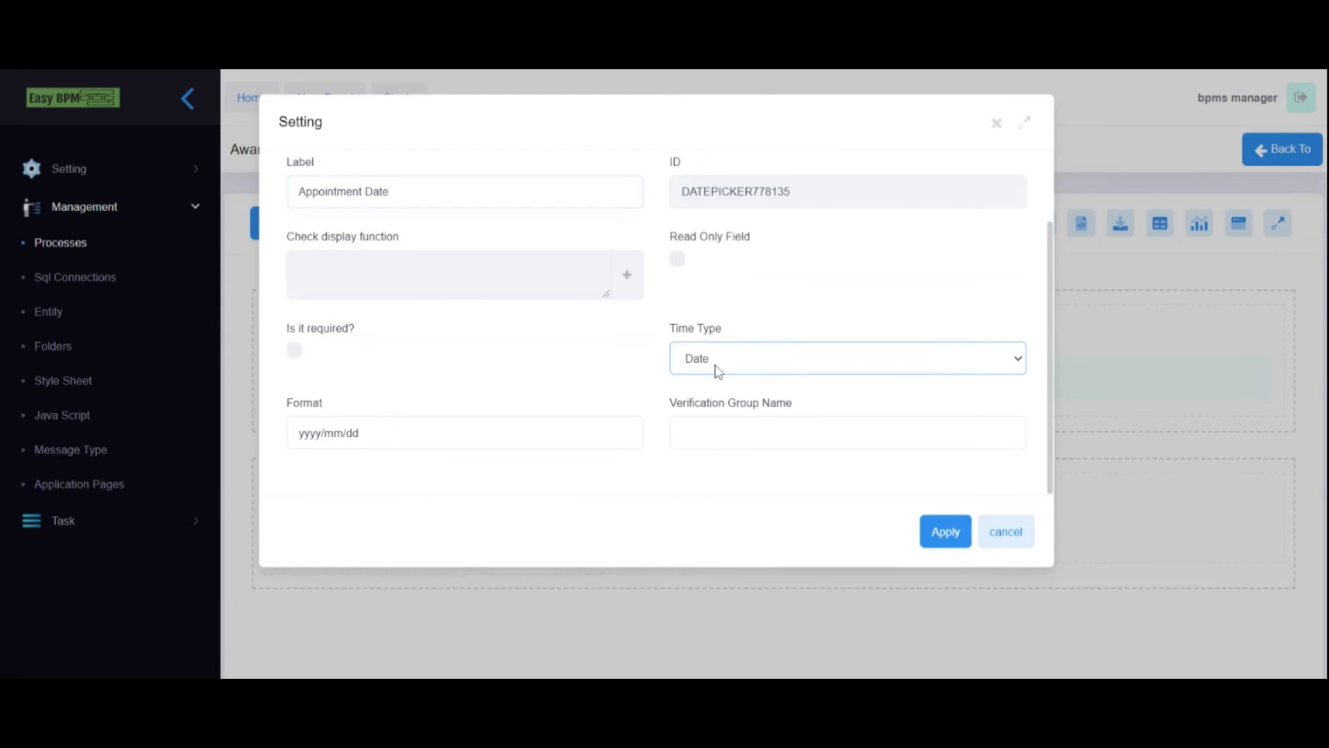
click(678, 259)
scroll(552, 255, up, 2)
- Bind the date field's Get From and Save Into to varAppointmentDate and apply
click(393, 197)
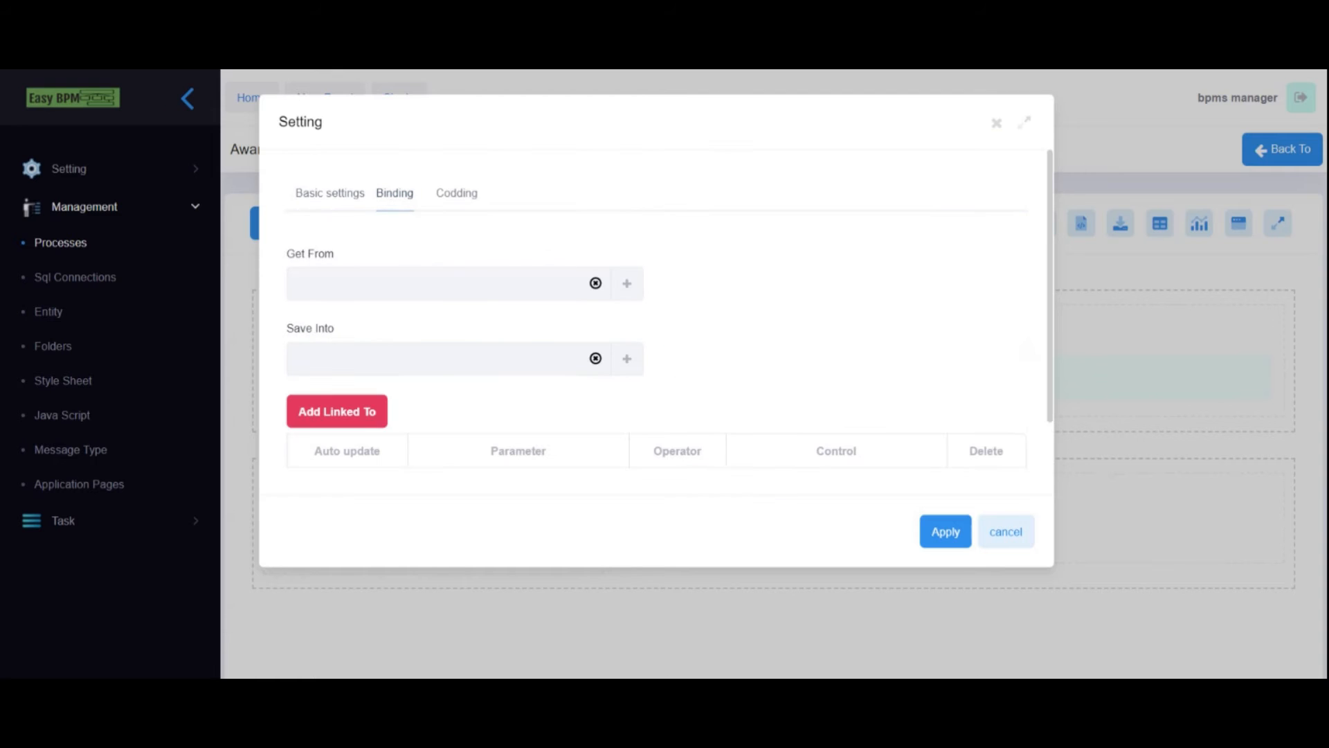
click(627, 286)
scroll(460, 384, down, 3)
scroll(447, 402, up, 3)
click(362, 291)
click(626, 358)
click(361, 289)
click(944, 533)
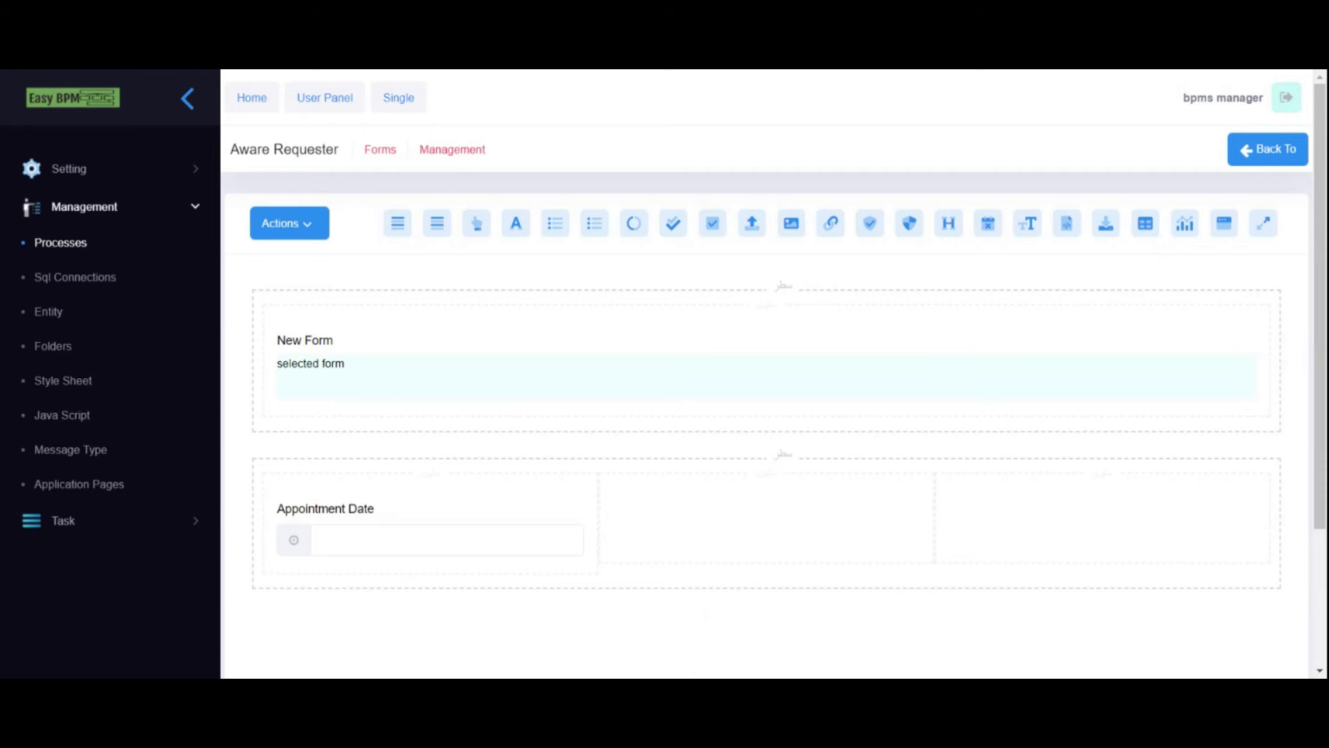
- Add a required dropdown labelled 'Status' beside Appointment Date
drag(595, 223, 633, 525)
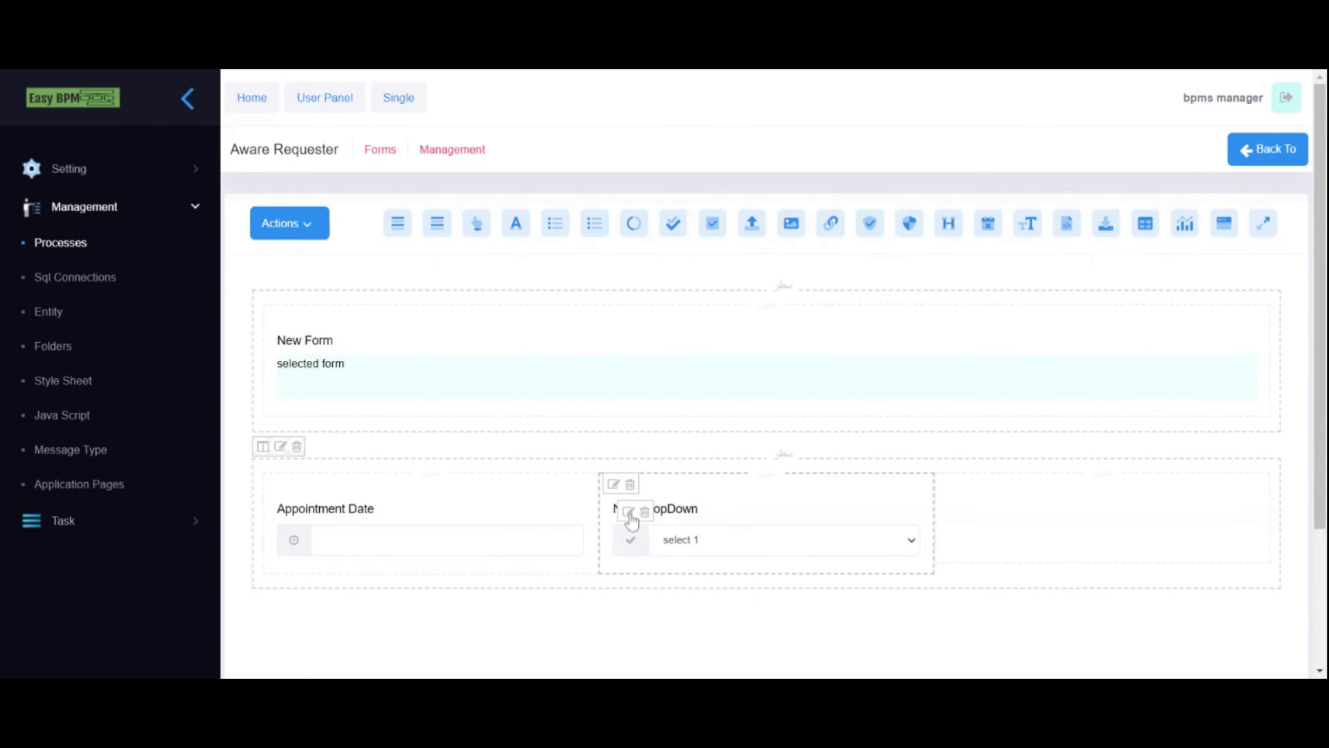
click(630, 513)
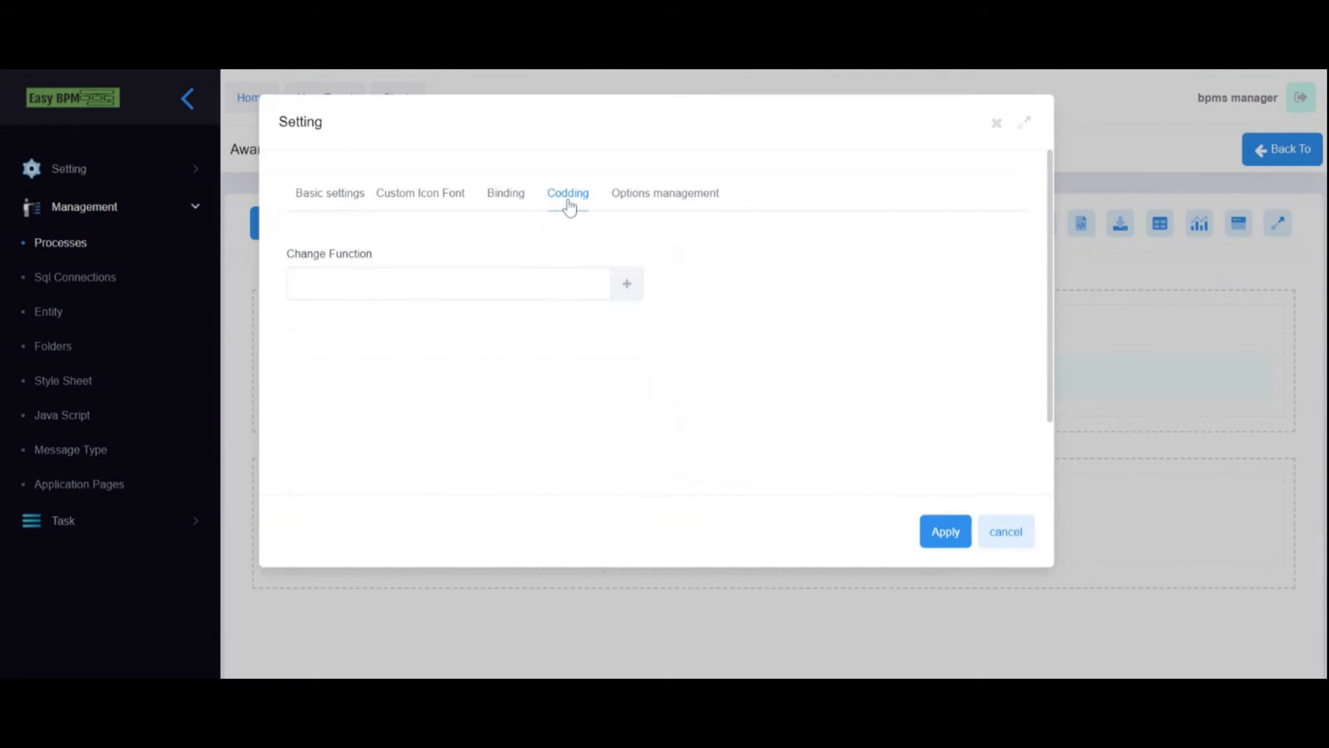
click(505, 195)
click(351, 196)
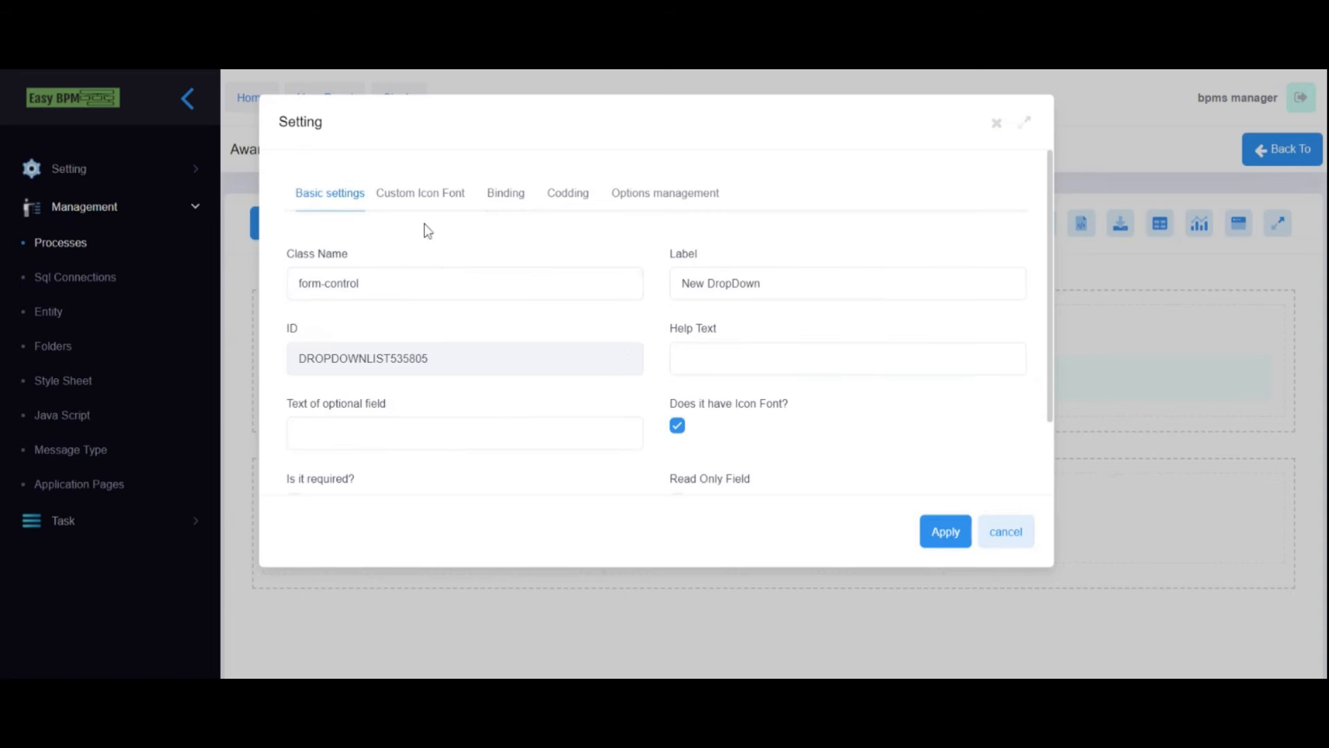
key(Tab)
key(Tab)
text(Status)
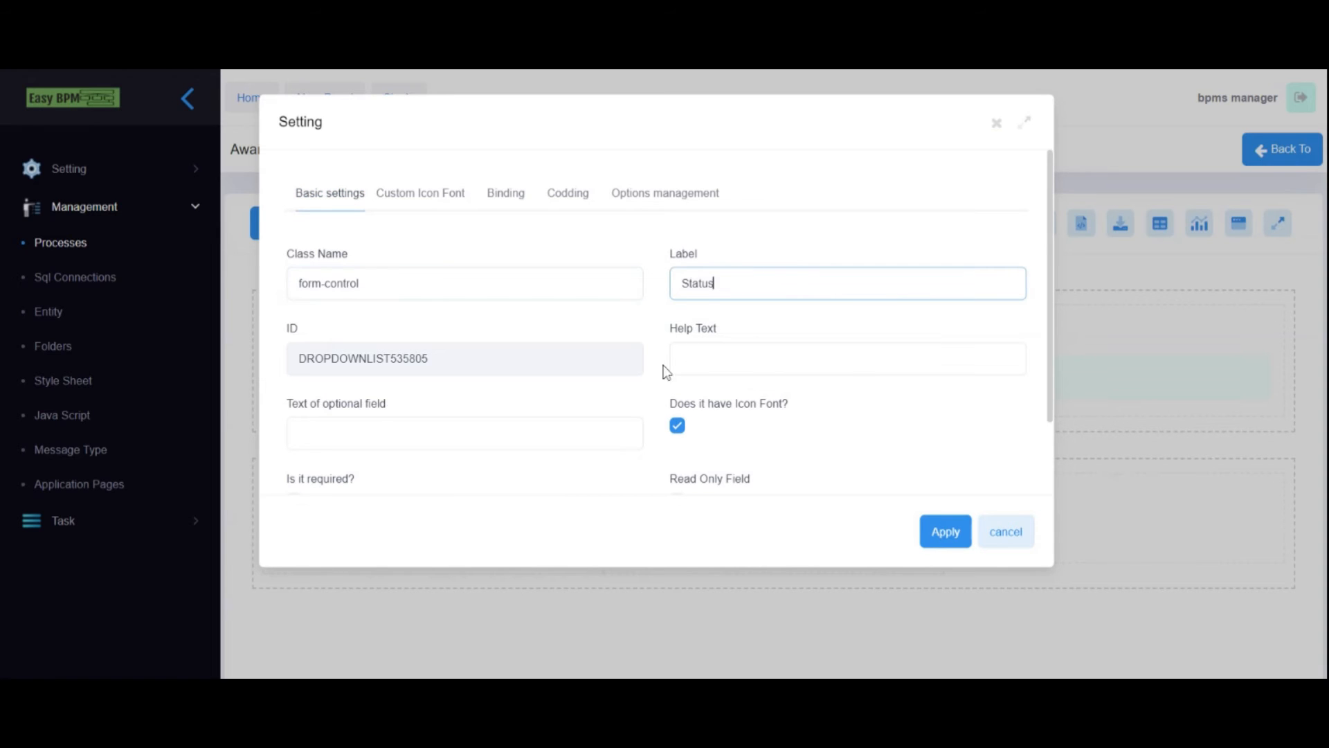
scroll(383, 389, down, 2)
click(294, 367)
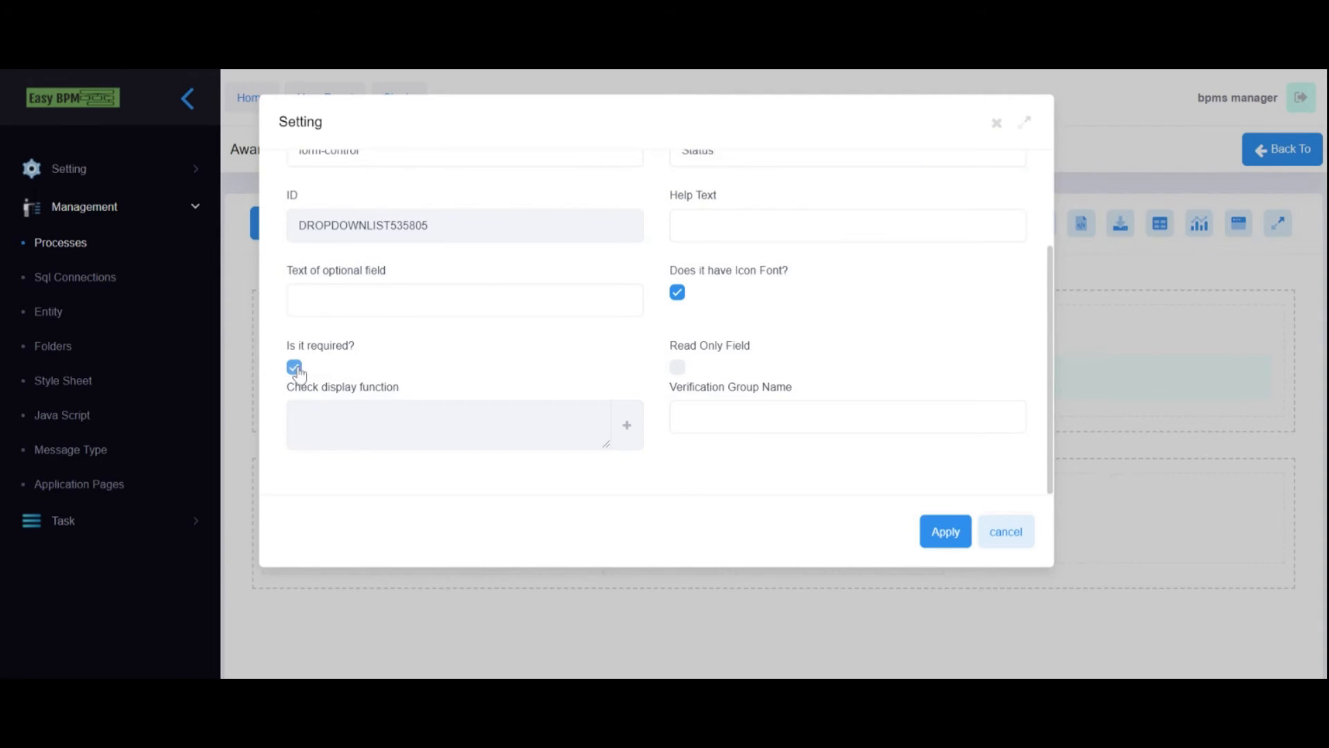
scroll(690, 374, up, 2)
- Rename the Status options to Approve and Reject, with Approve as the default
click(665, 195)
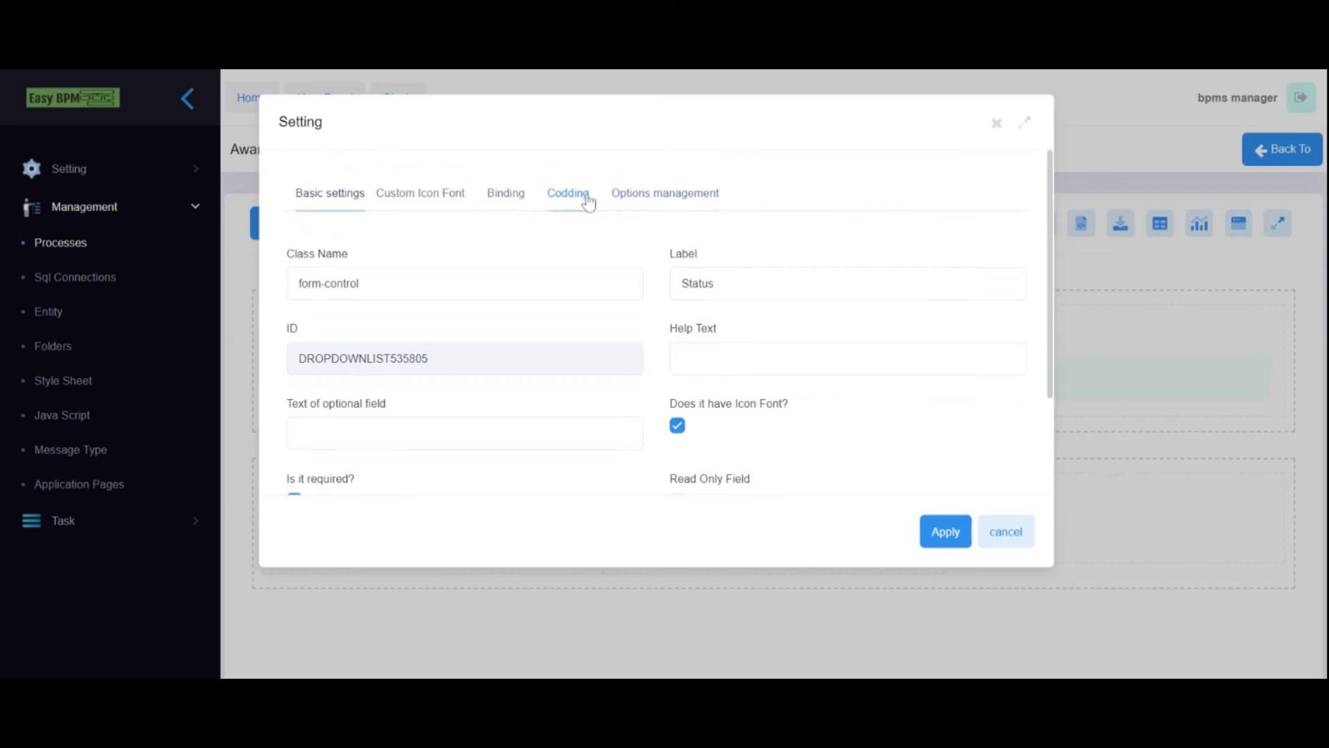
click(349, 298)
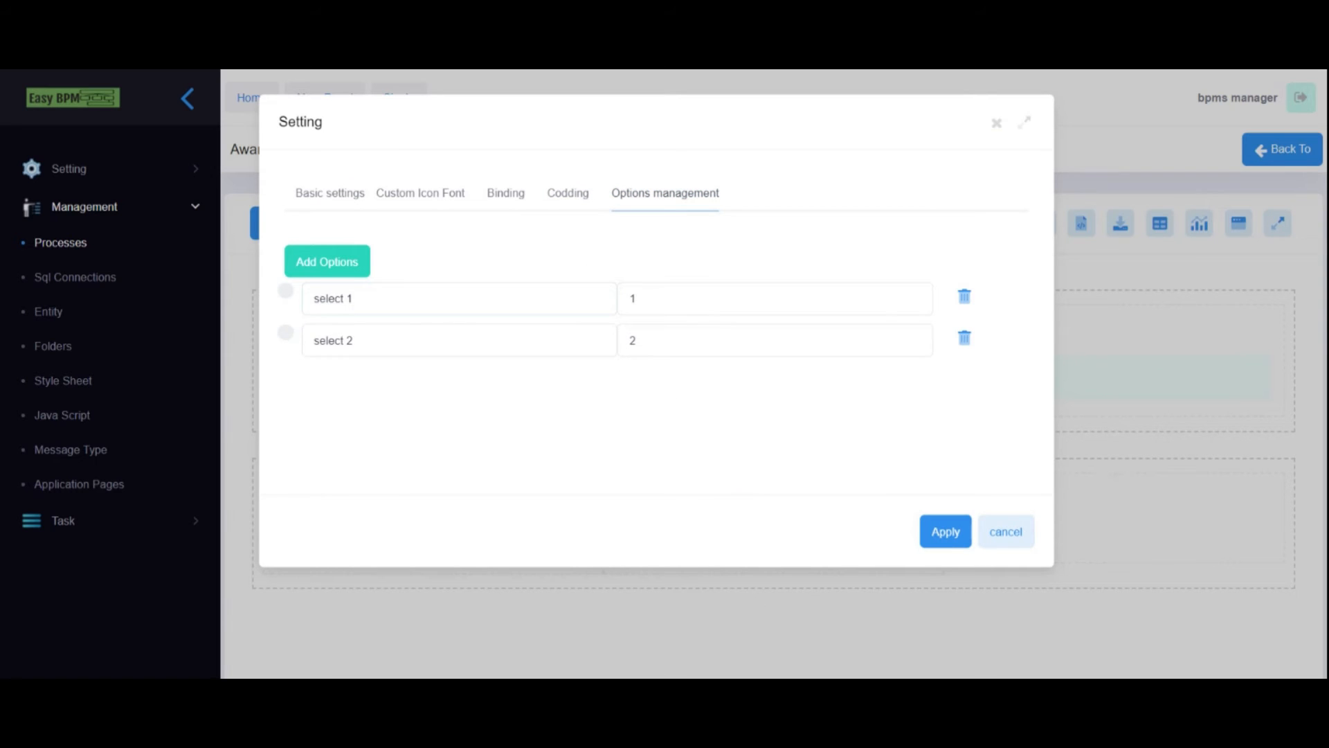
key(ctrl+a)
text(Approve)
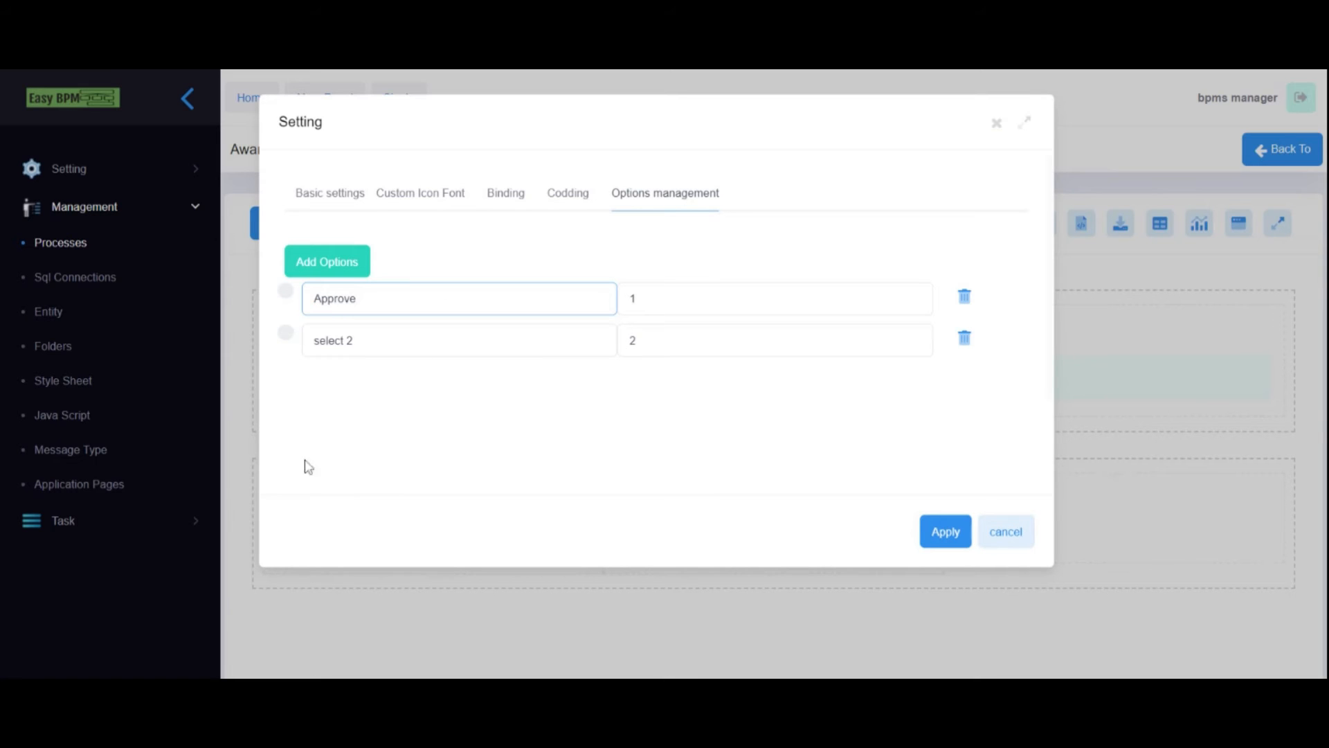
drag(356, 340, 274, 341)
text(Rejec)
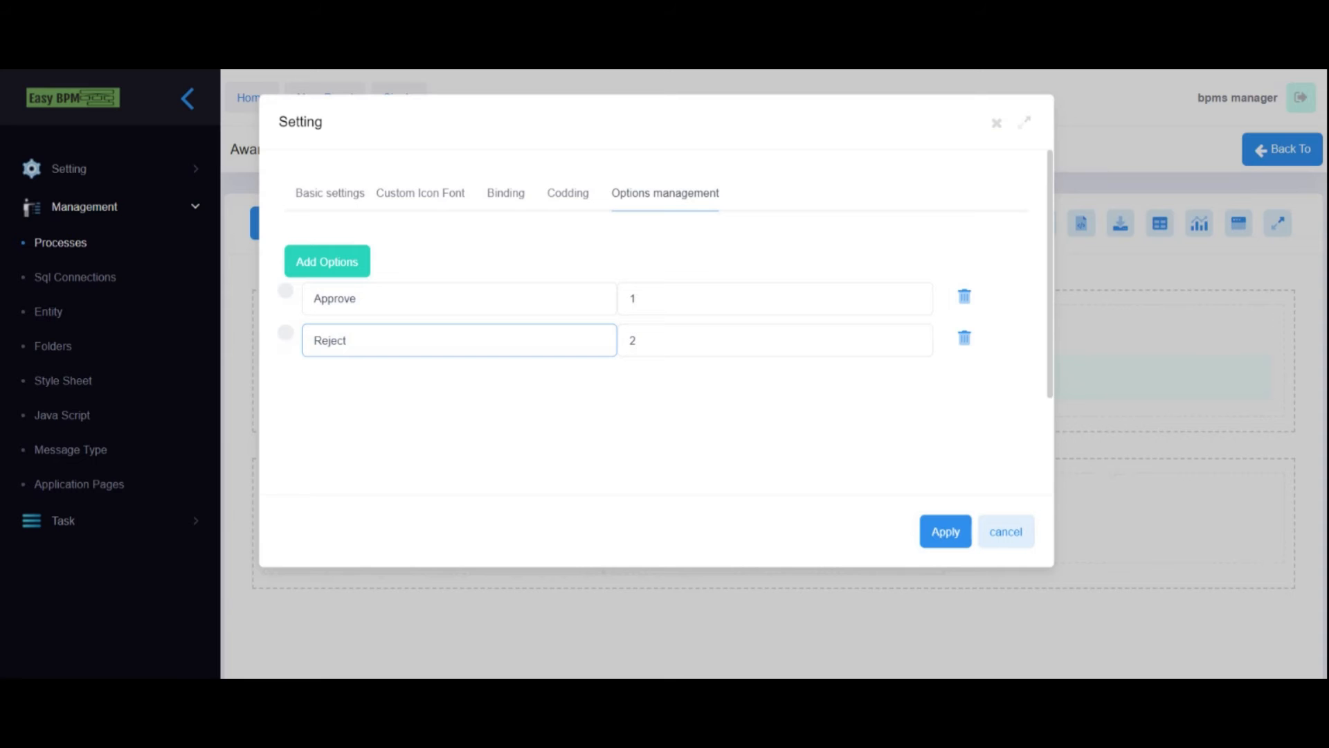
click(286, 292)
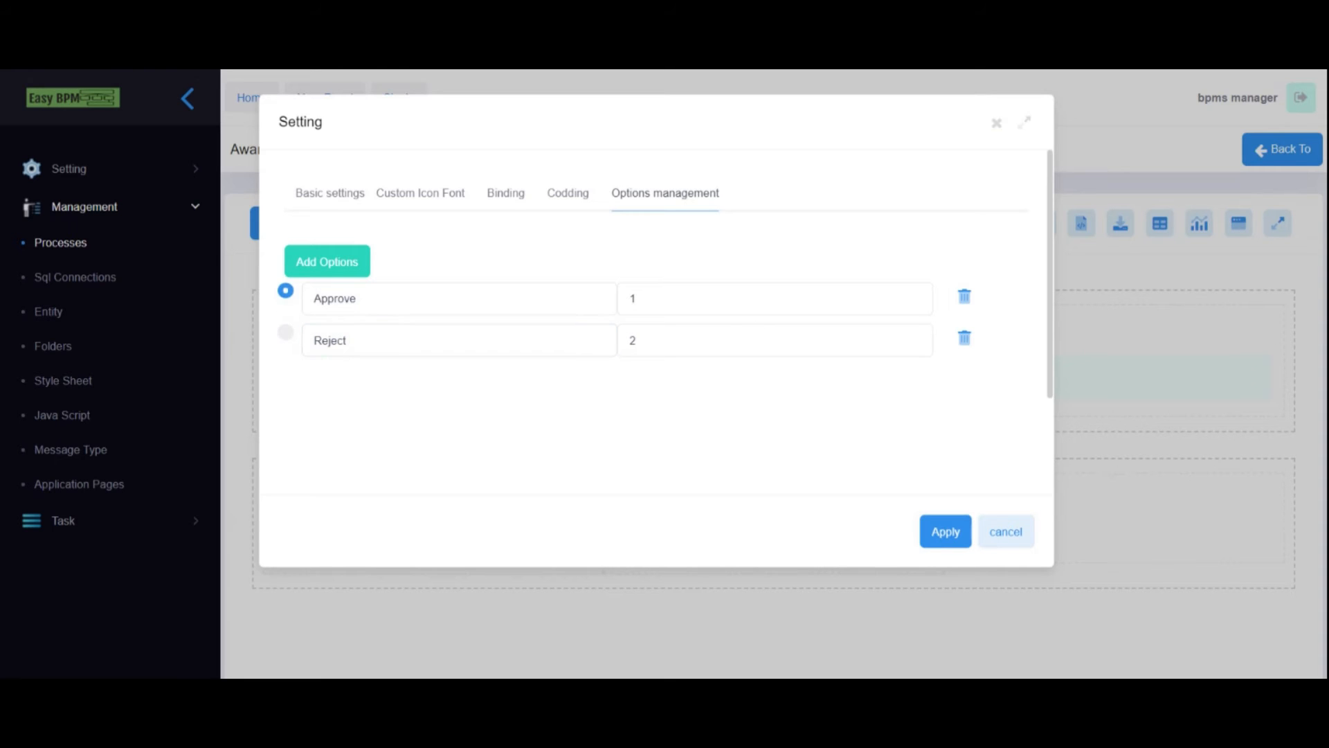
click(496, 208)
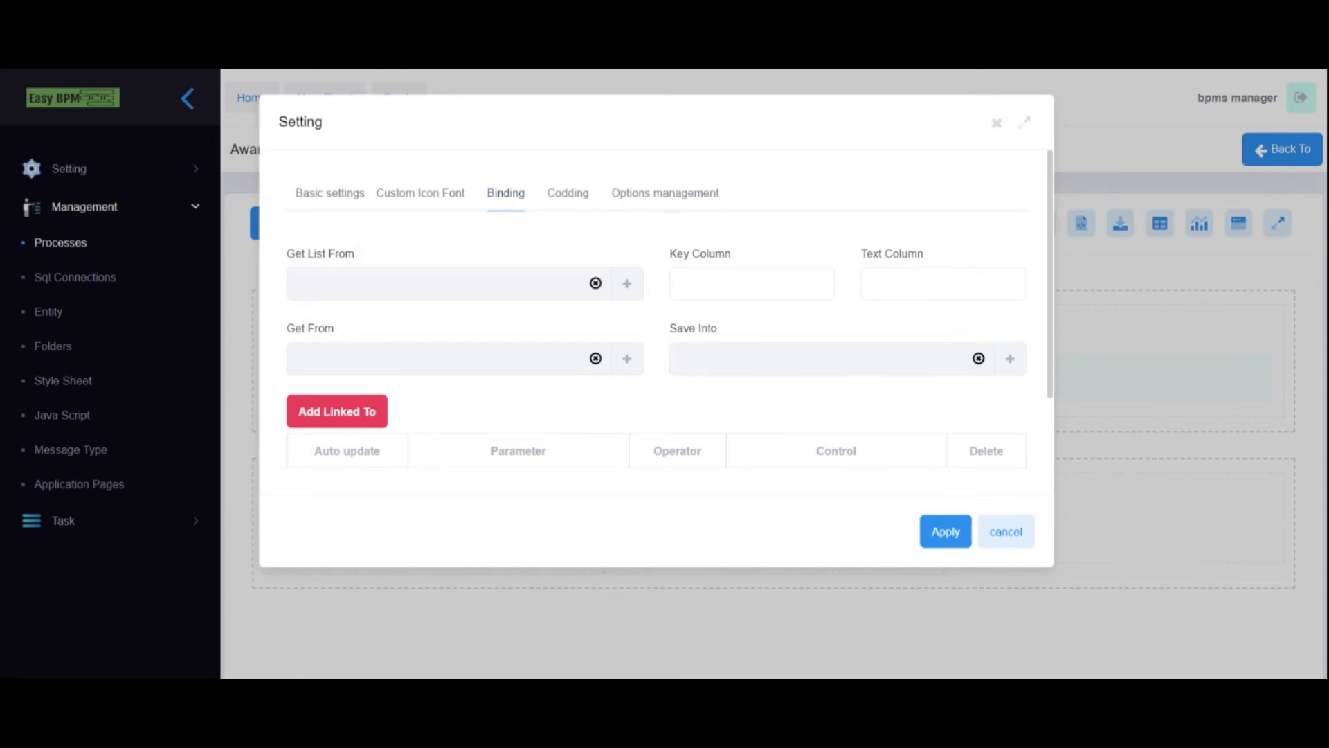
- Create a new Number variable varUserStatus and set it as the Status dropdown's Get From source
click(628, 359)
scroll(606, 417, down, 2)
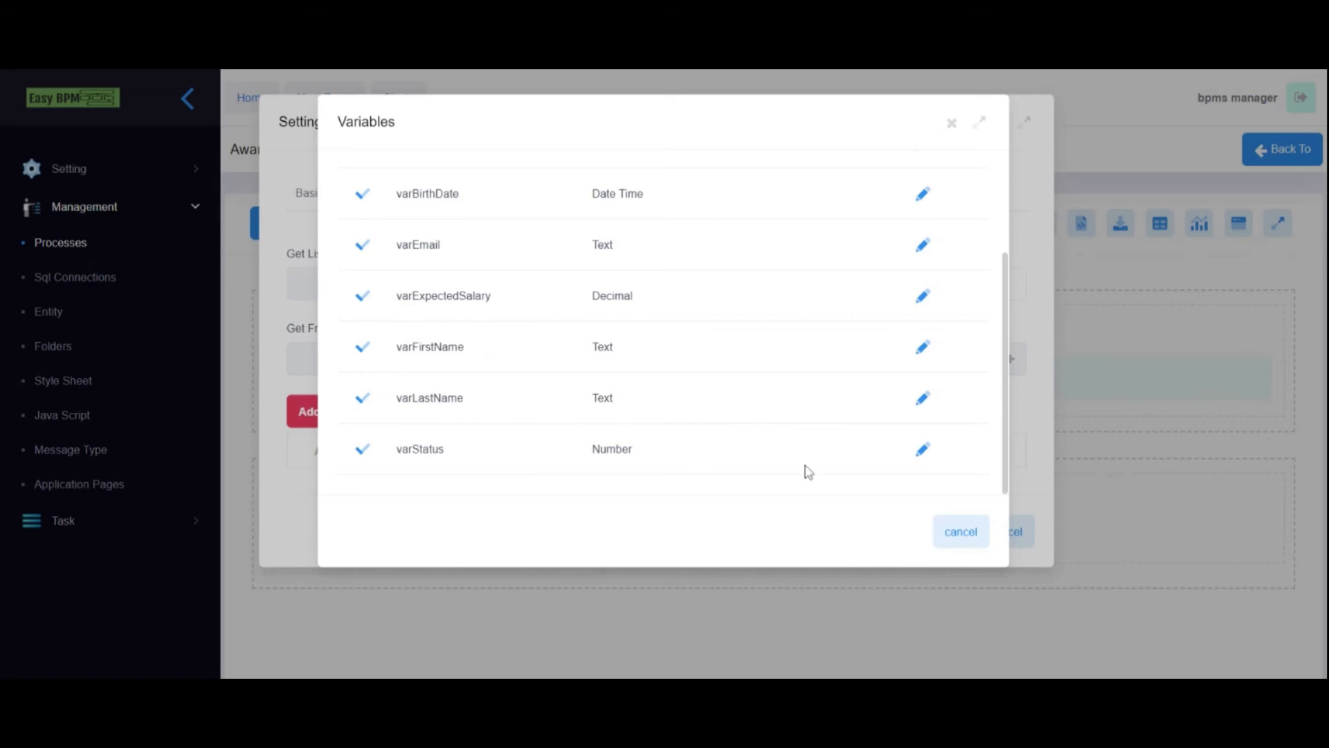
scroll(866, 276, up, 3)
click(948, 200)
click(494, 208)
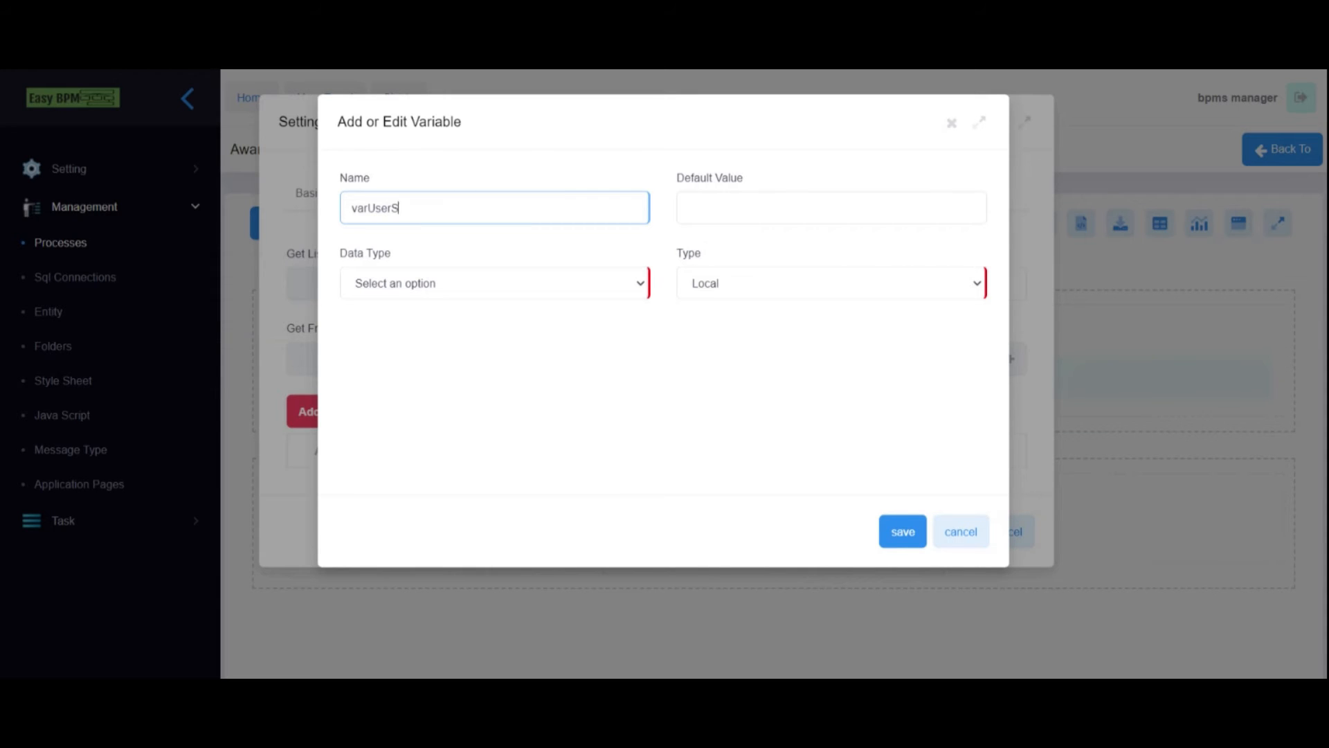
key(ctrl+a)
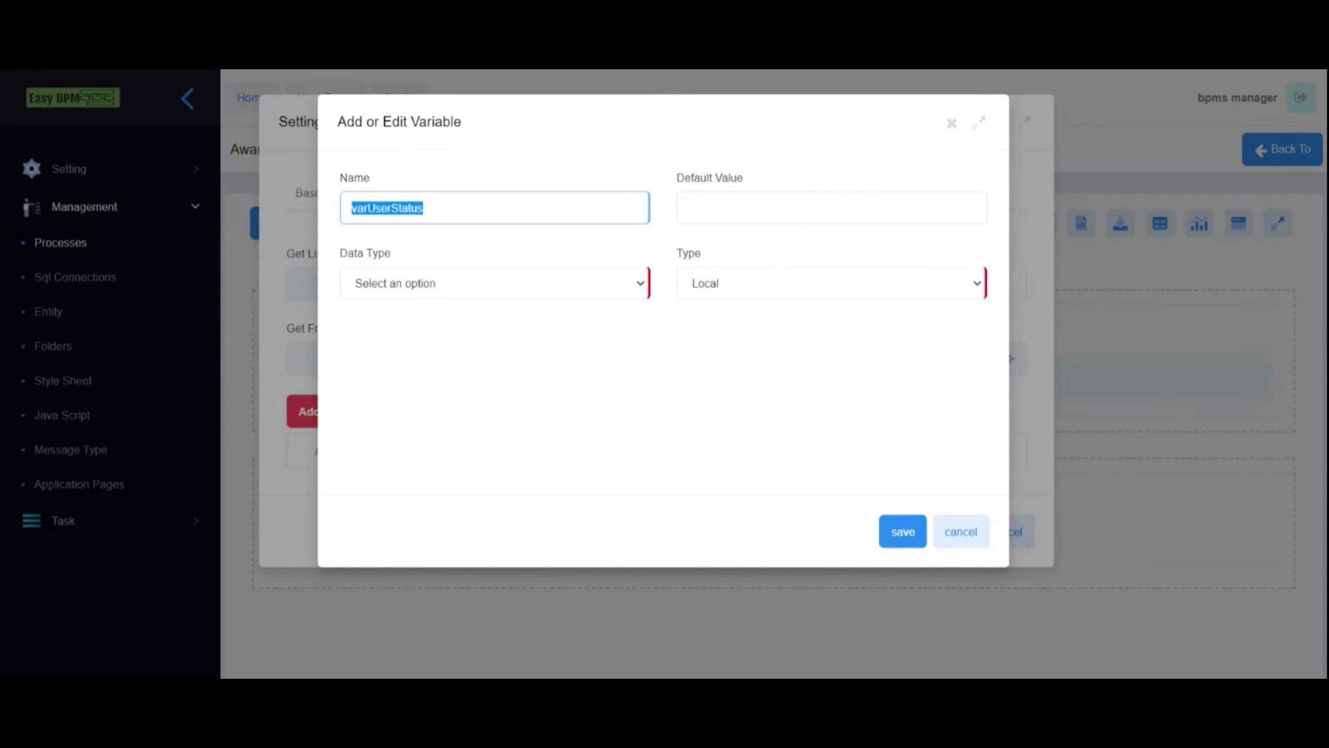
click(463, 287)
click(442, 310)
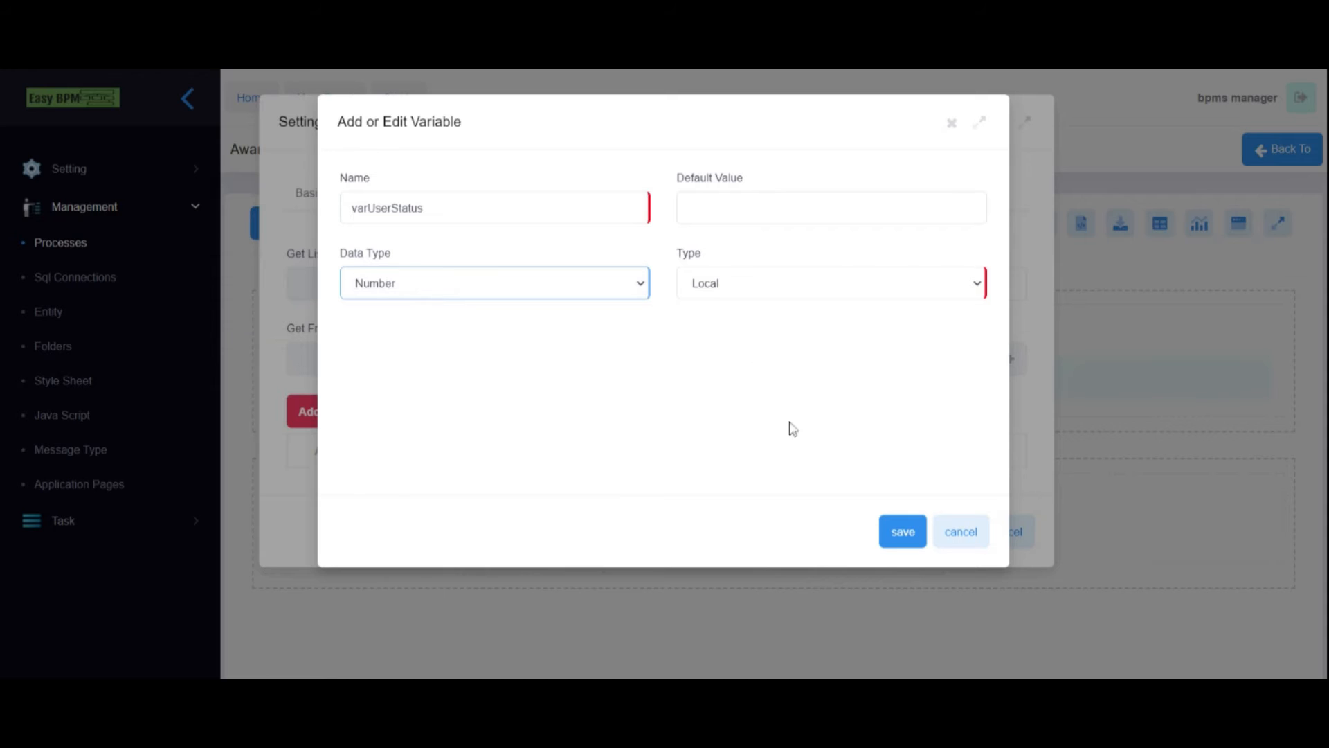
click(901, 531)
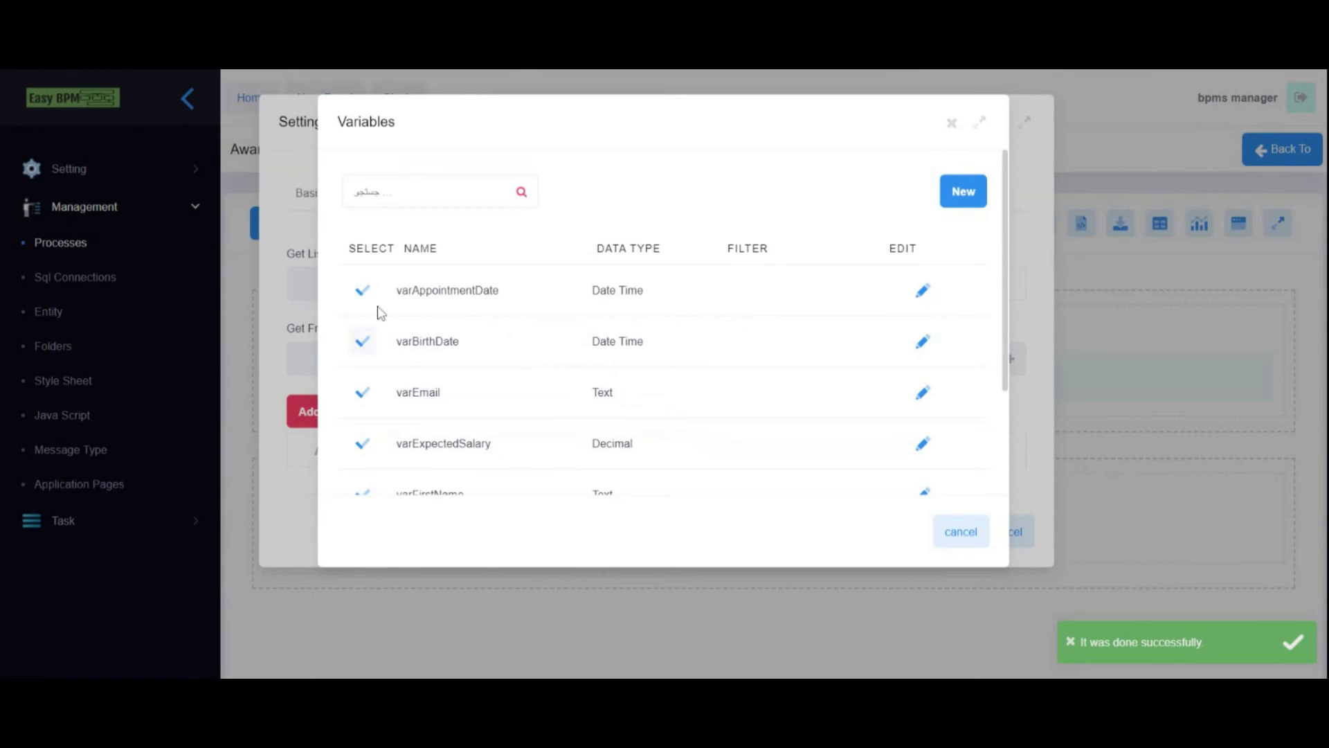
scroll(378, 318, down, 3)
click(360, 450)
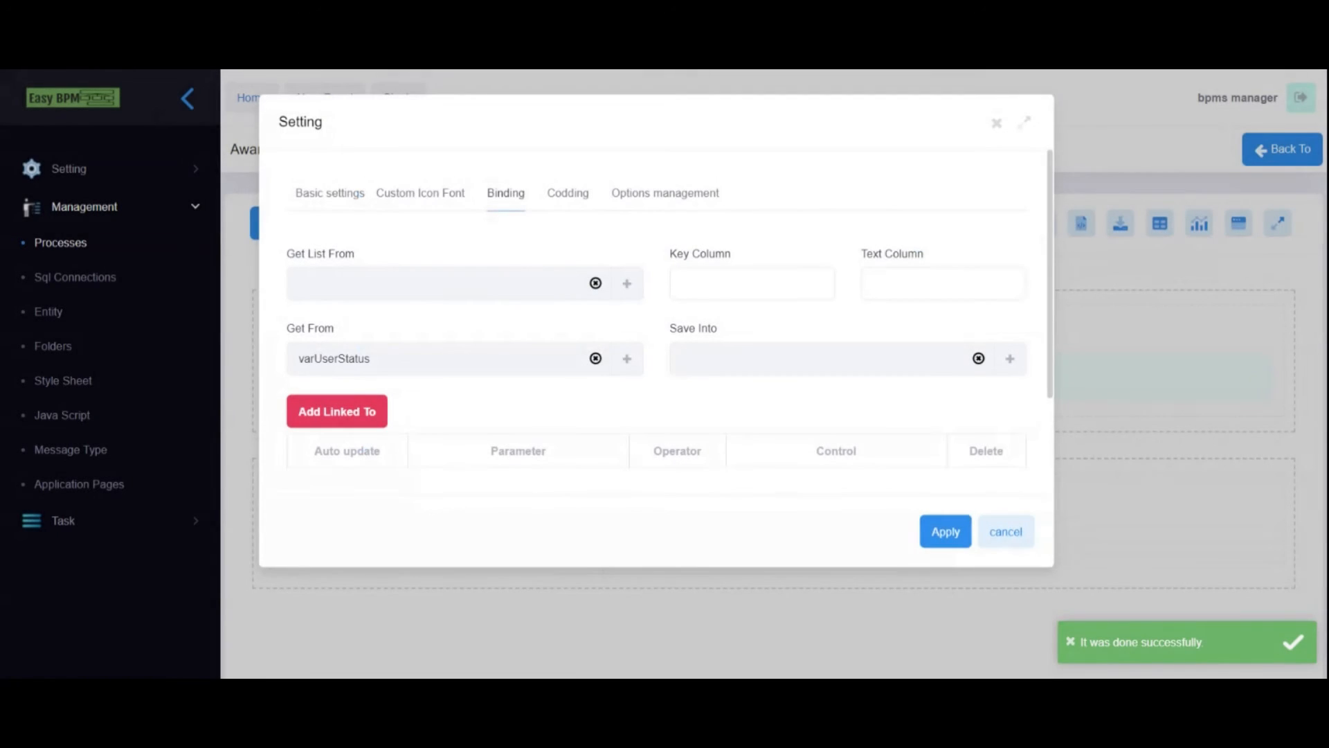
- Set the dropdown's Save Into to varUserStatus and apply the settings
click(1009, 358)
scroll(380, 387, down, 2)
click(381, 451)
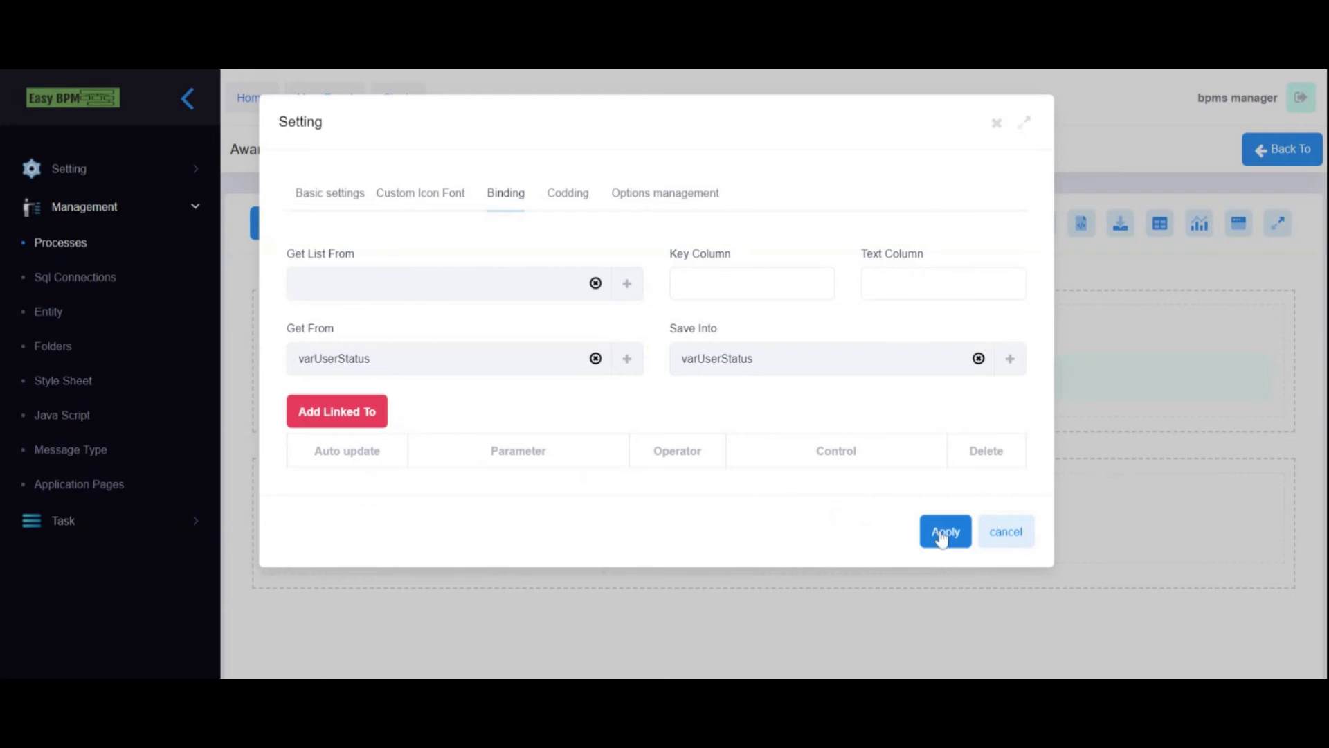
click(945, 532)
click(306, 232)
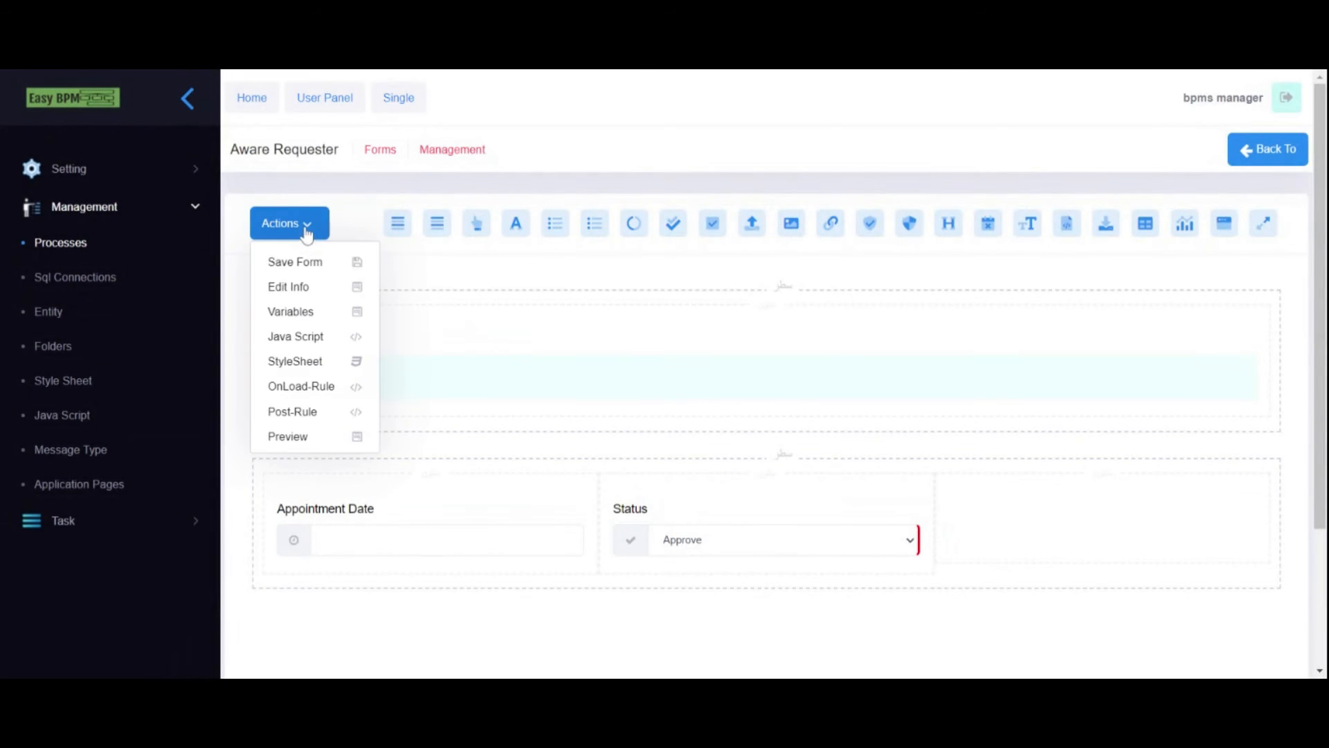
- Save the Aware Requester form, return to the Recruitment Process diagram, and select the Add Request task
click(303, 266)
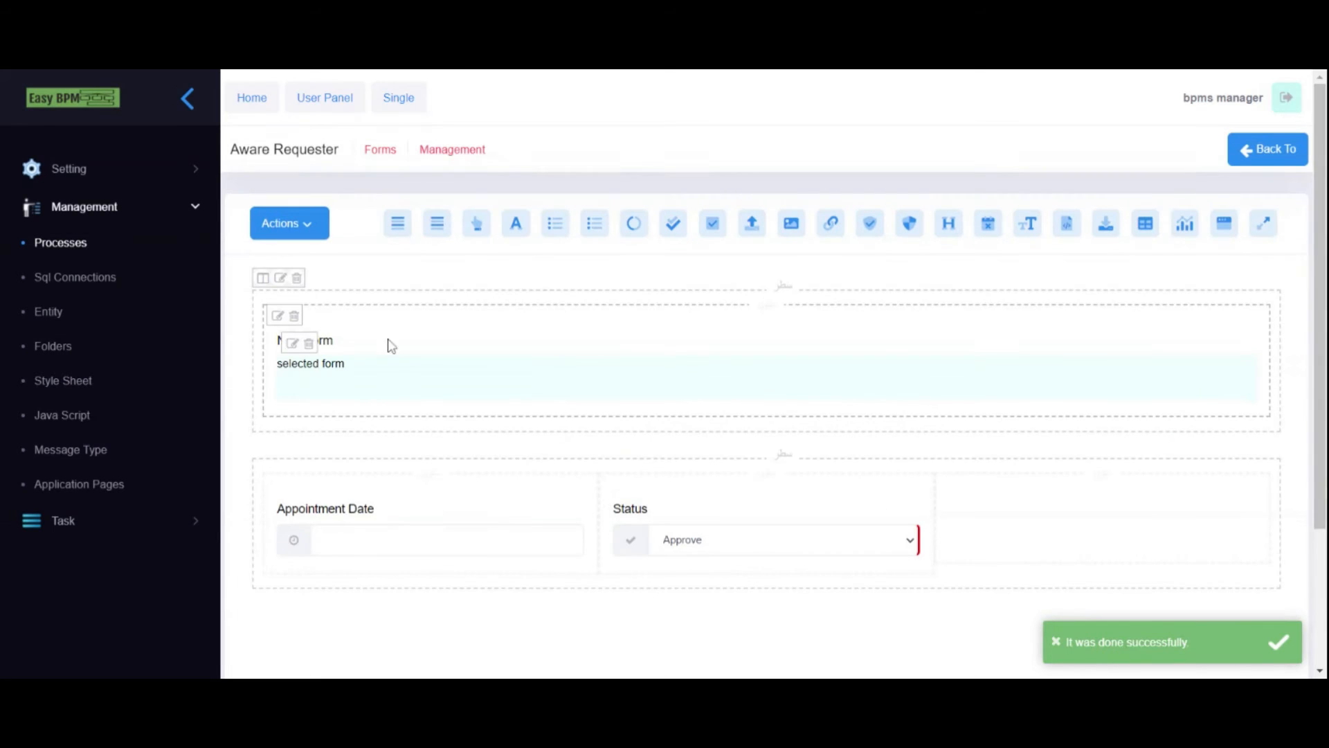
click(1267, 151)
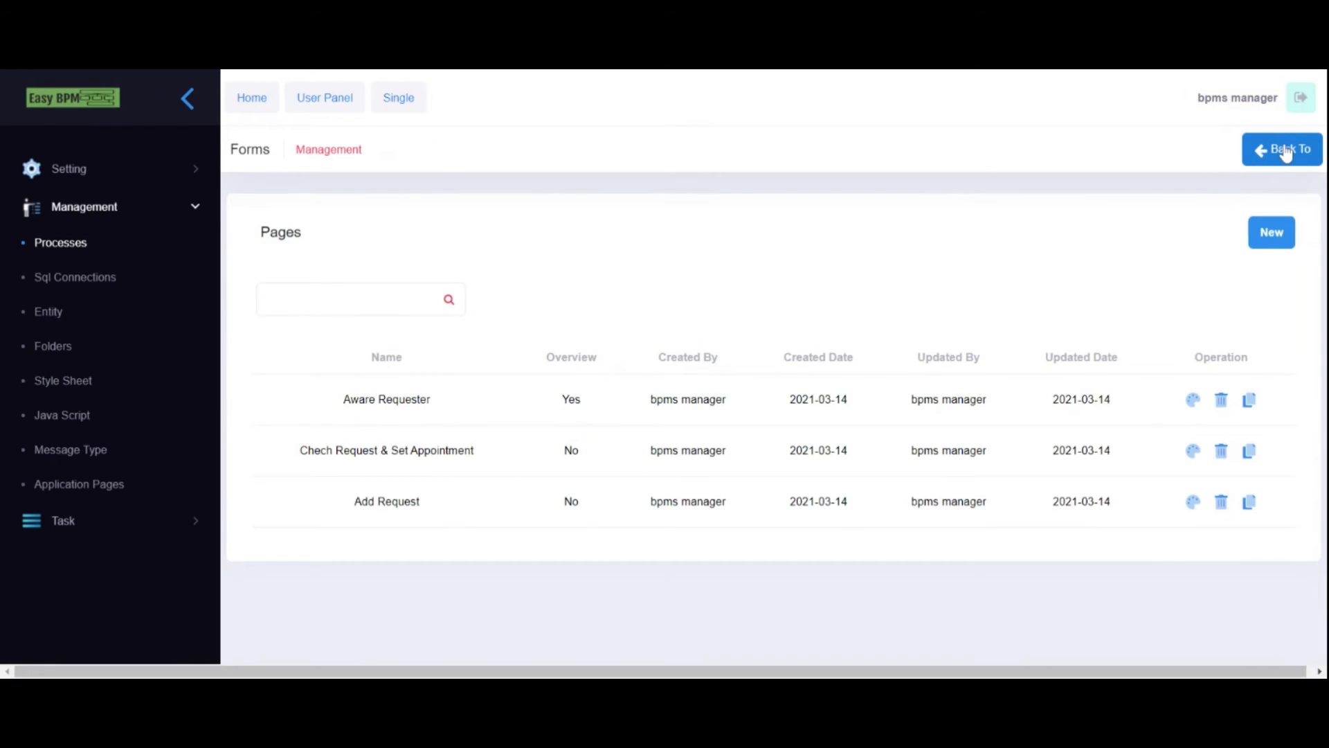
click(1284, 153)
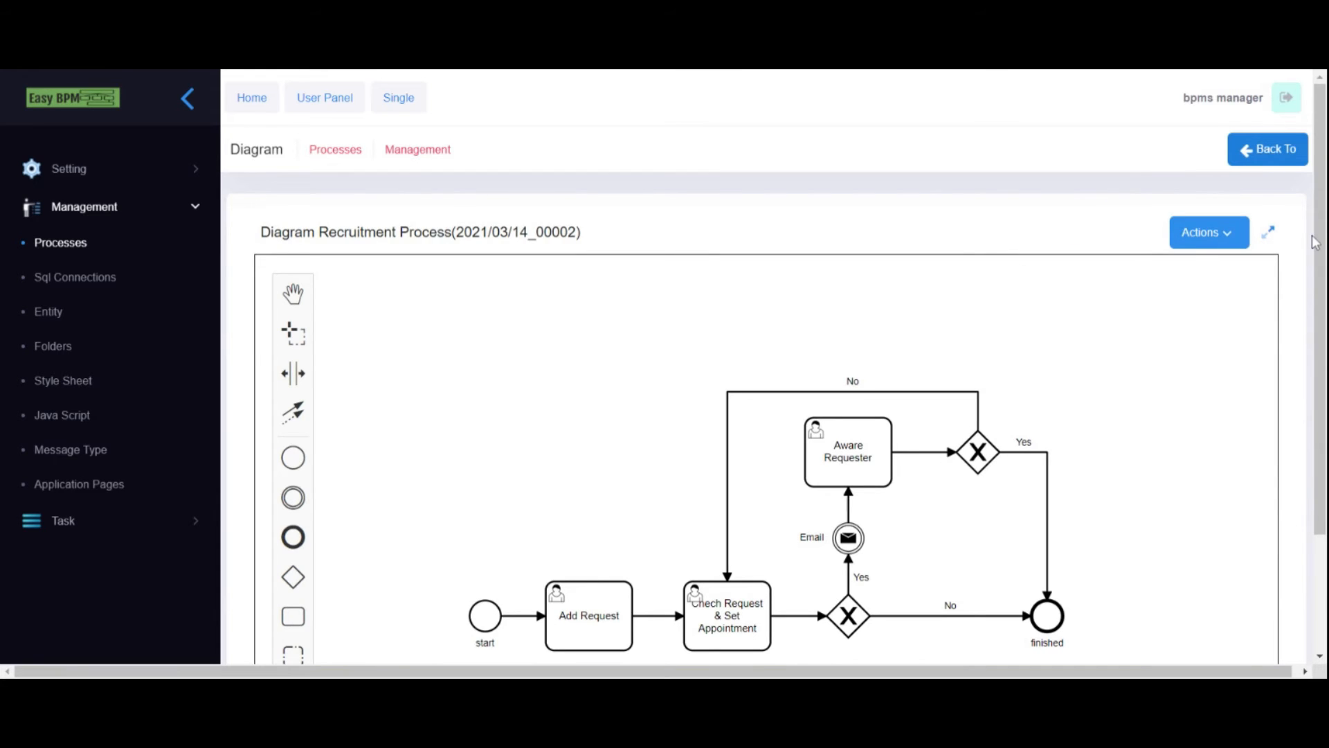
scroll(1318, 250, down, 1)
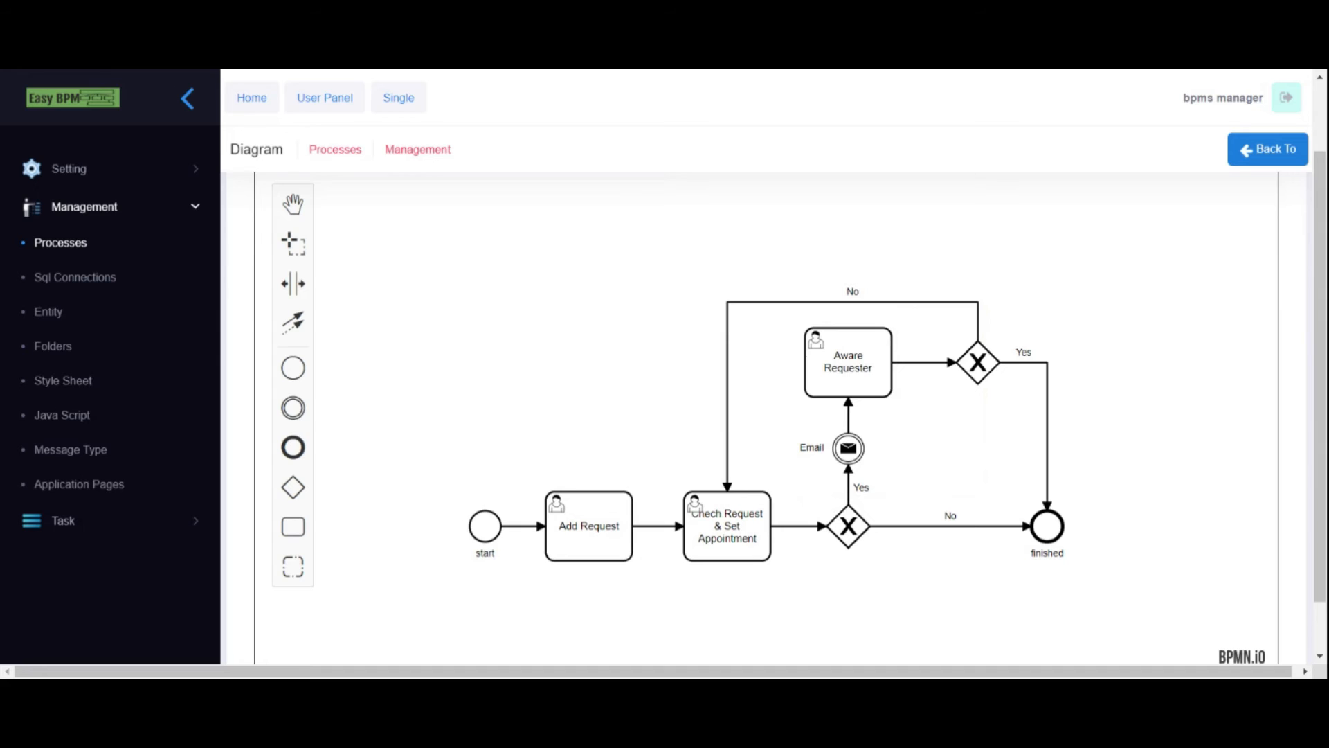
click(609, 516)
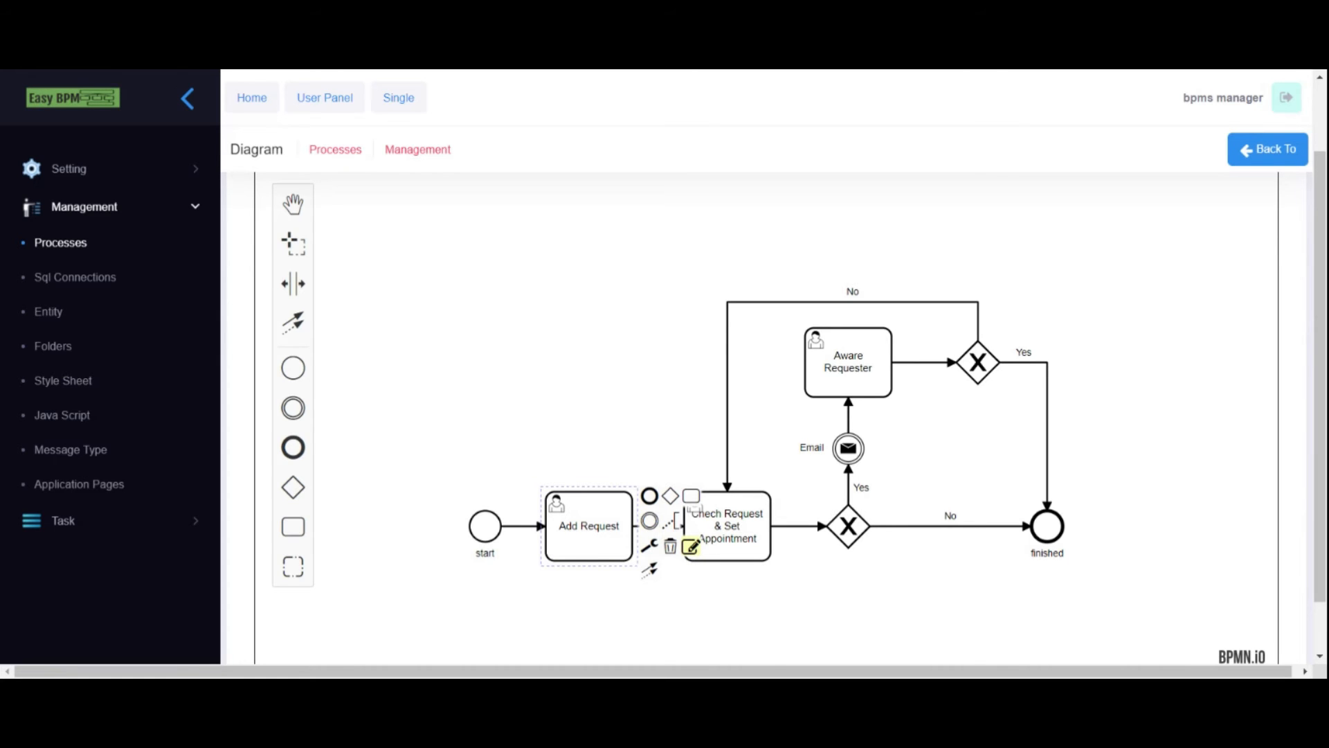
- Add a step to the Add Request task that shows the Add Request form
click(691, 546)
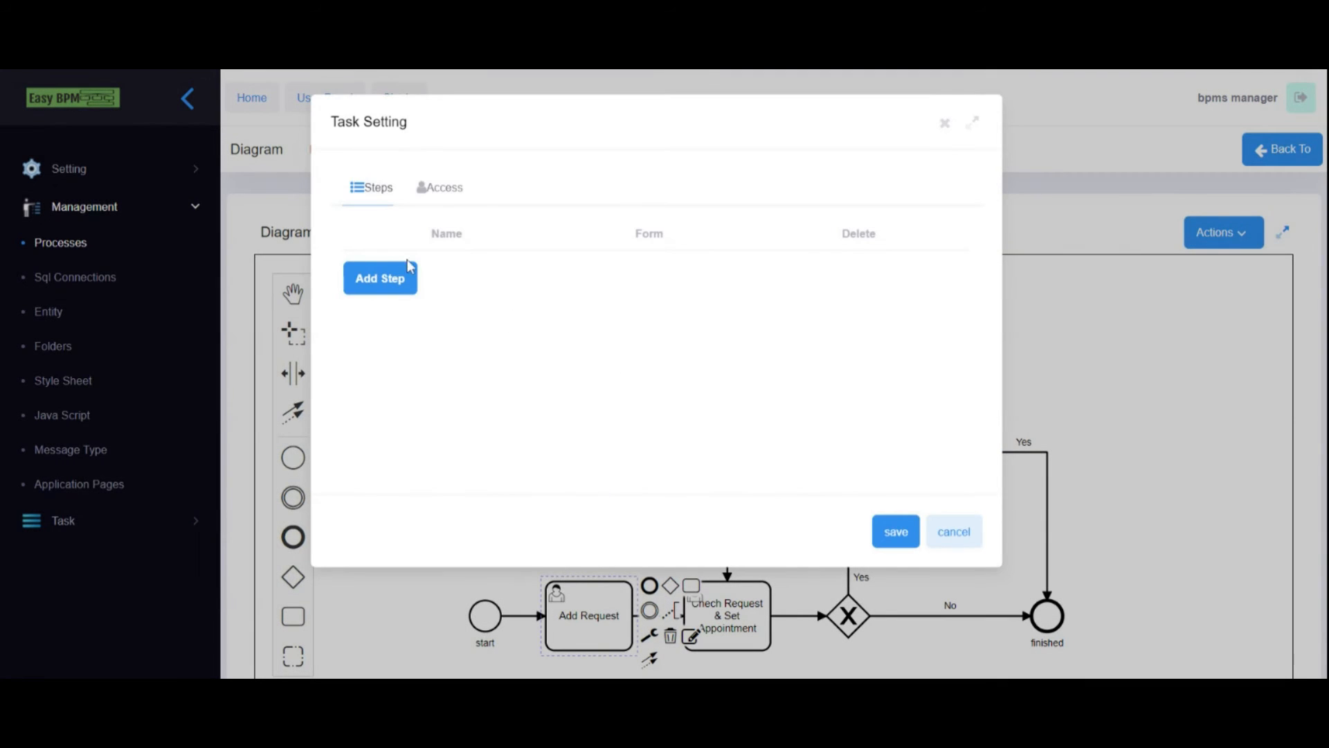
click(377, 284)
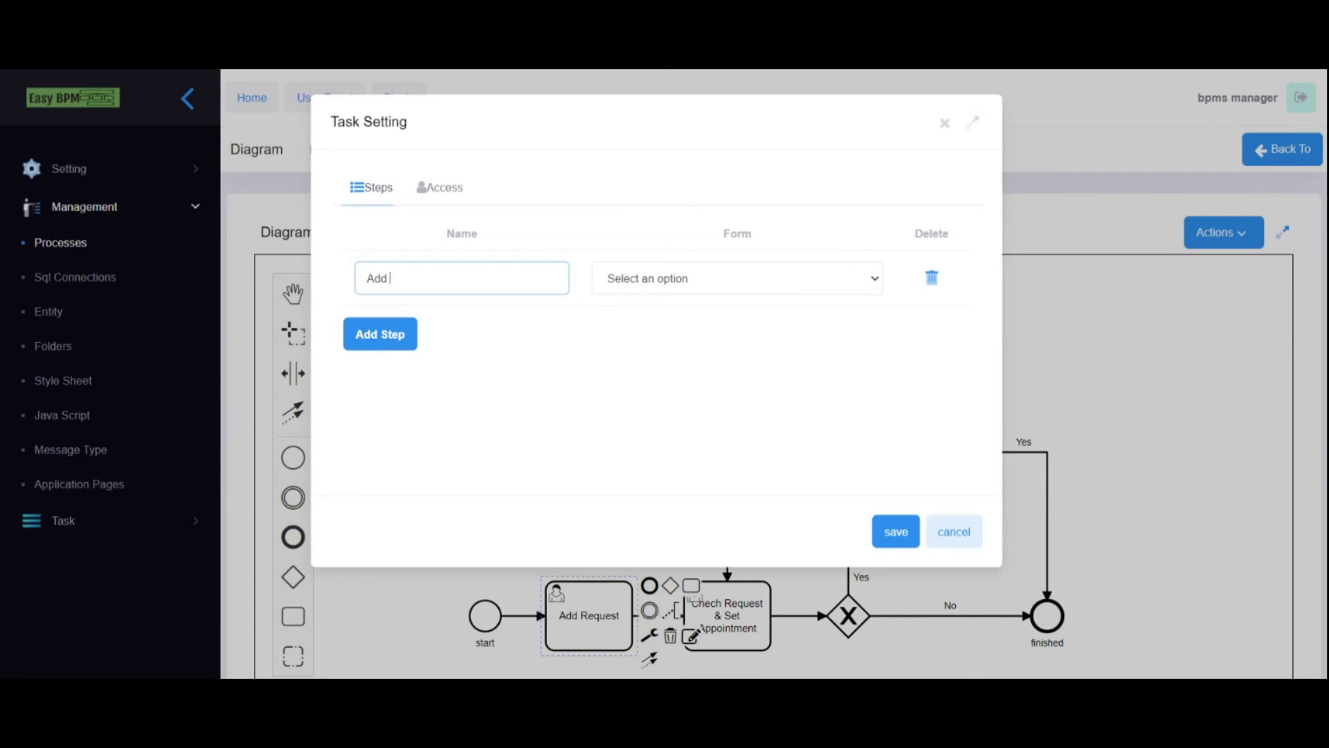
click(662, 292)
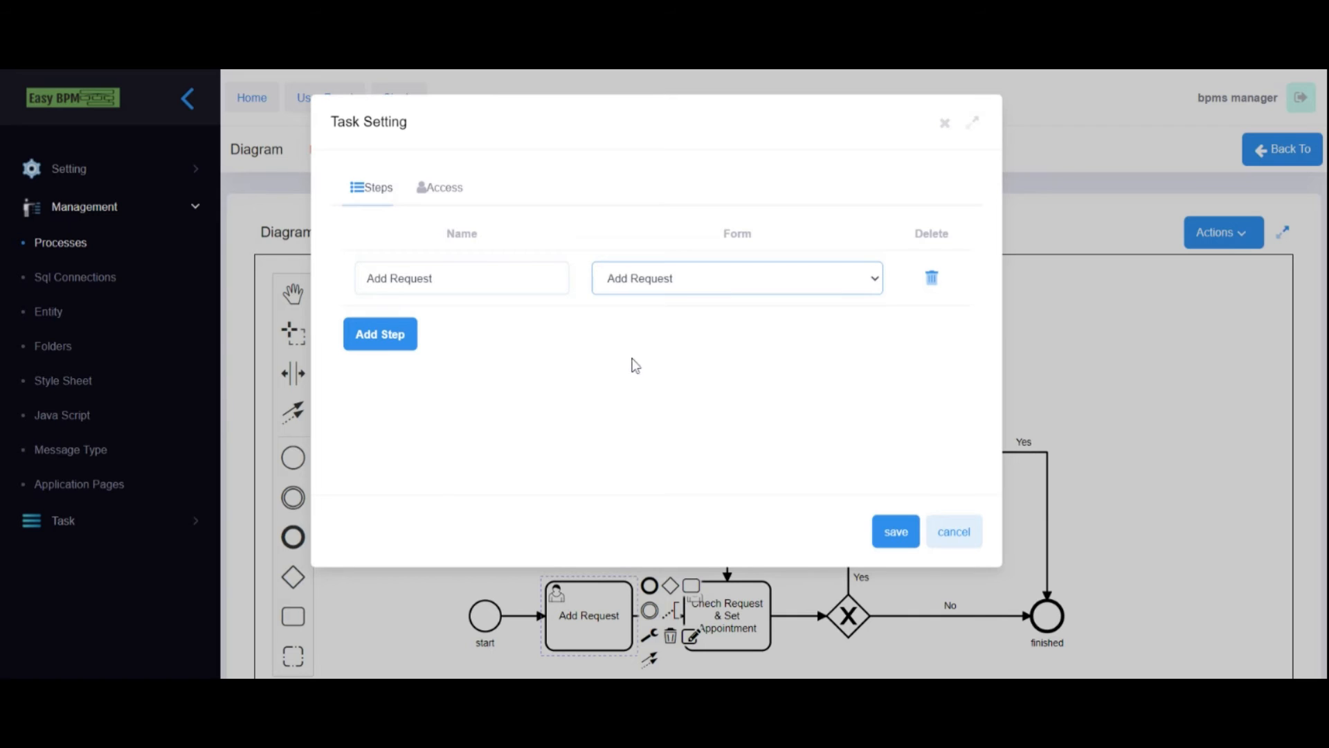
- Set the task's access to Role owner, Static access, Requester role
click(414, 198)
click(405, 268)
click(400, 303)
click(392, 328)
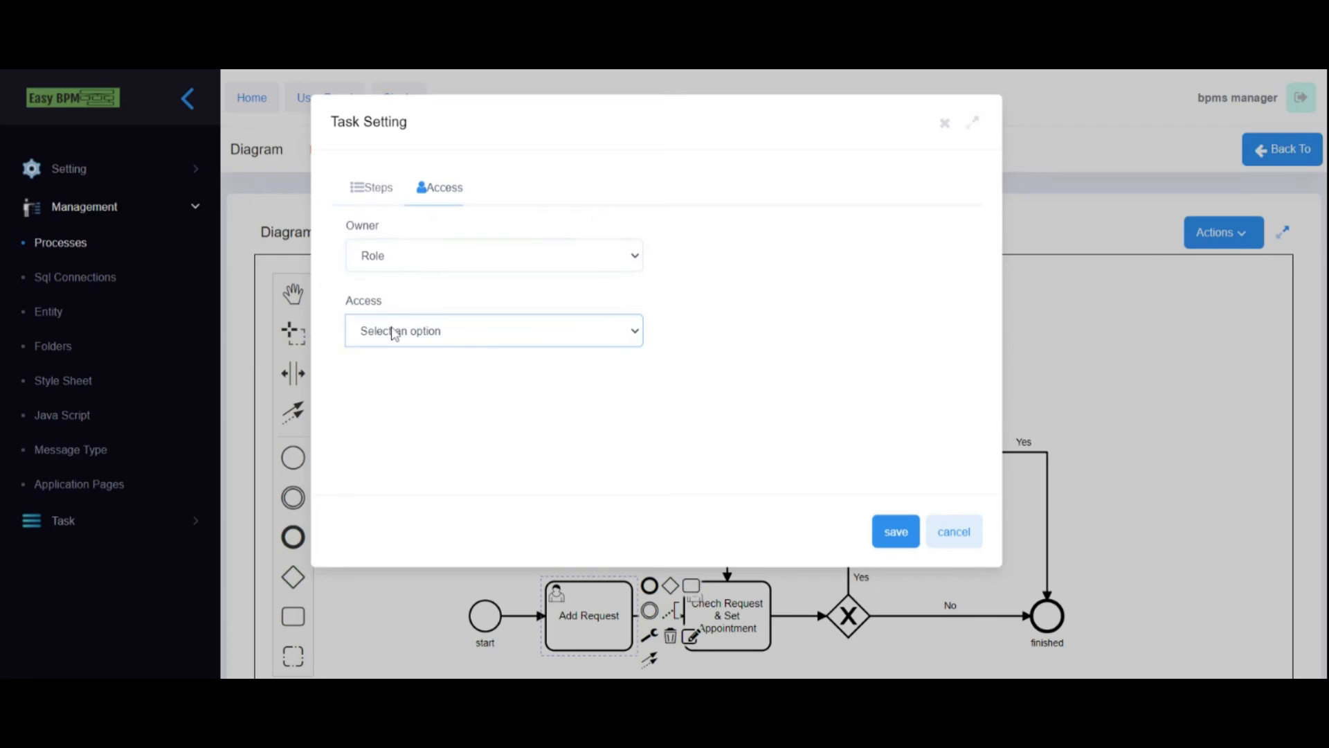
click(405, 355)
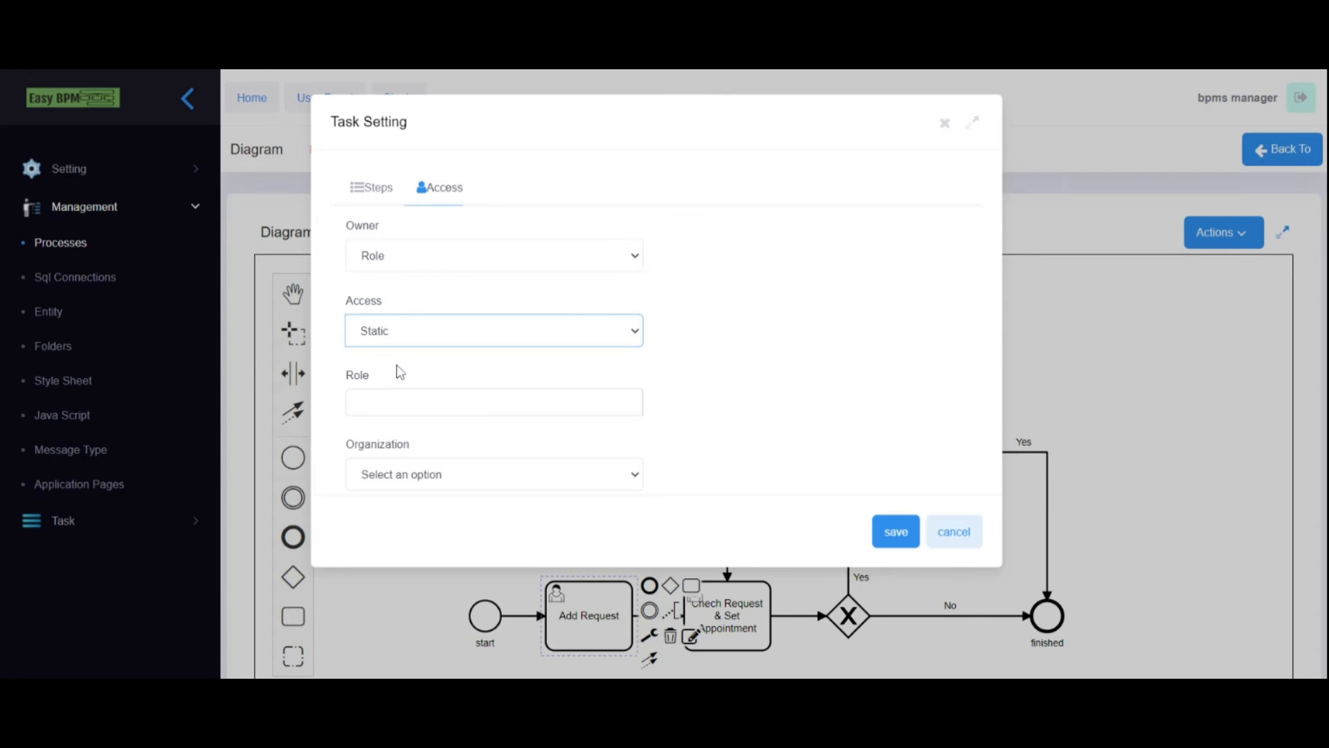
click(398, 404)
click(371, 456)
click(704, 367)
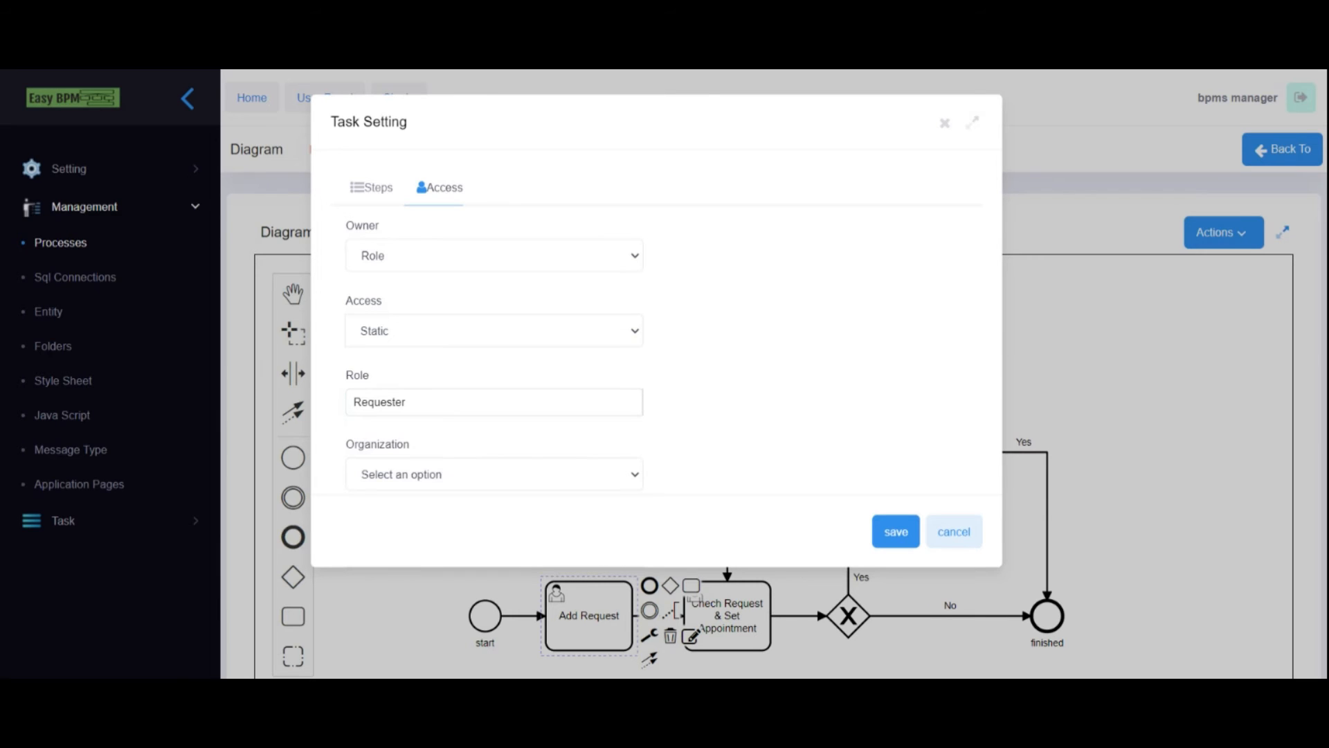
click(414, 483)
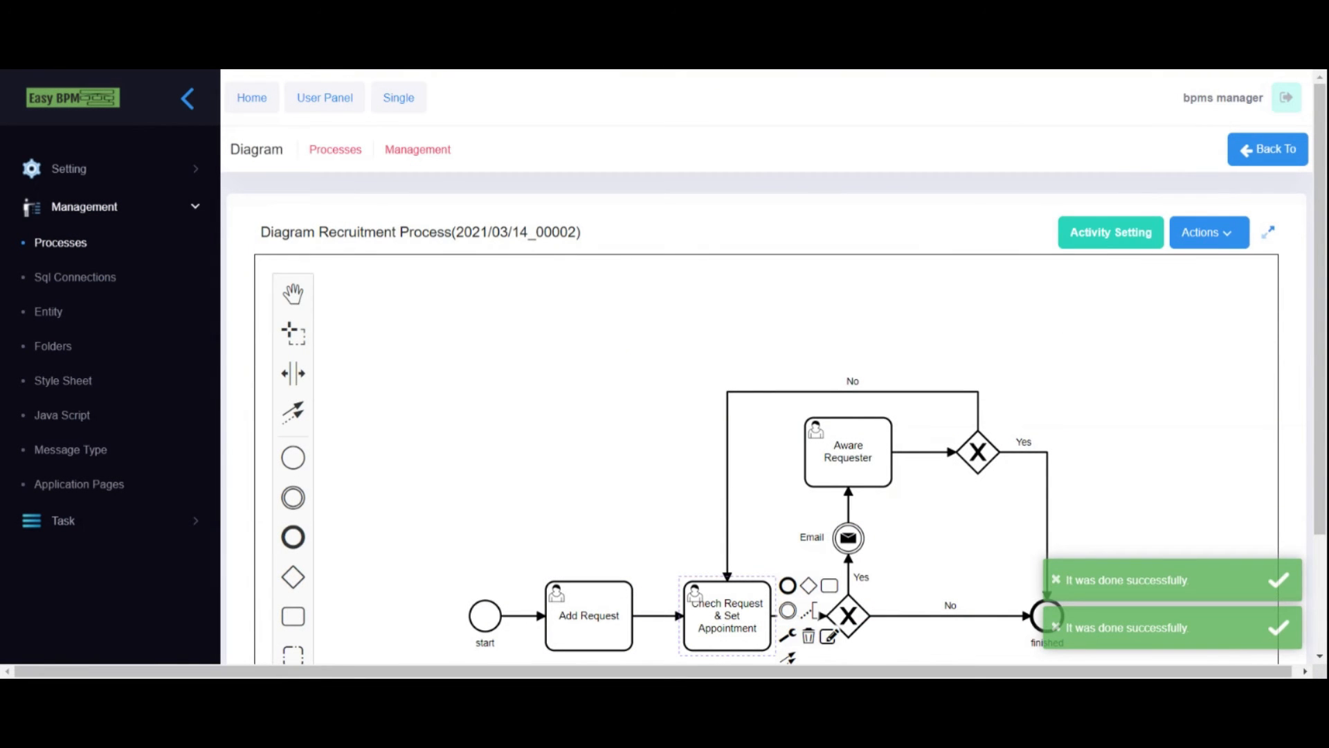
- Add a Check Request step using the Chech Request & Set Appointment form to that task
click(828, 637)
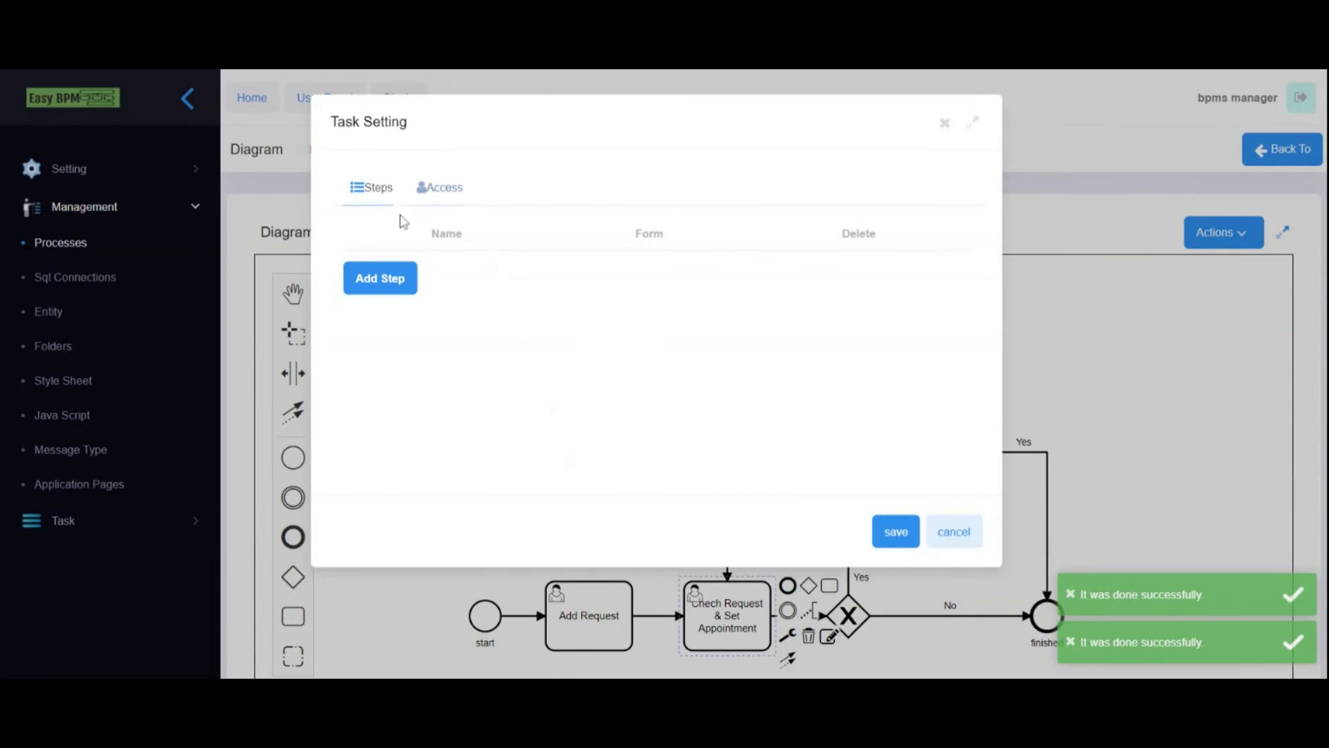
click(384, 280)
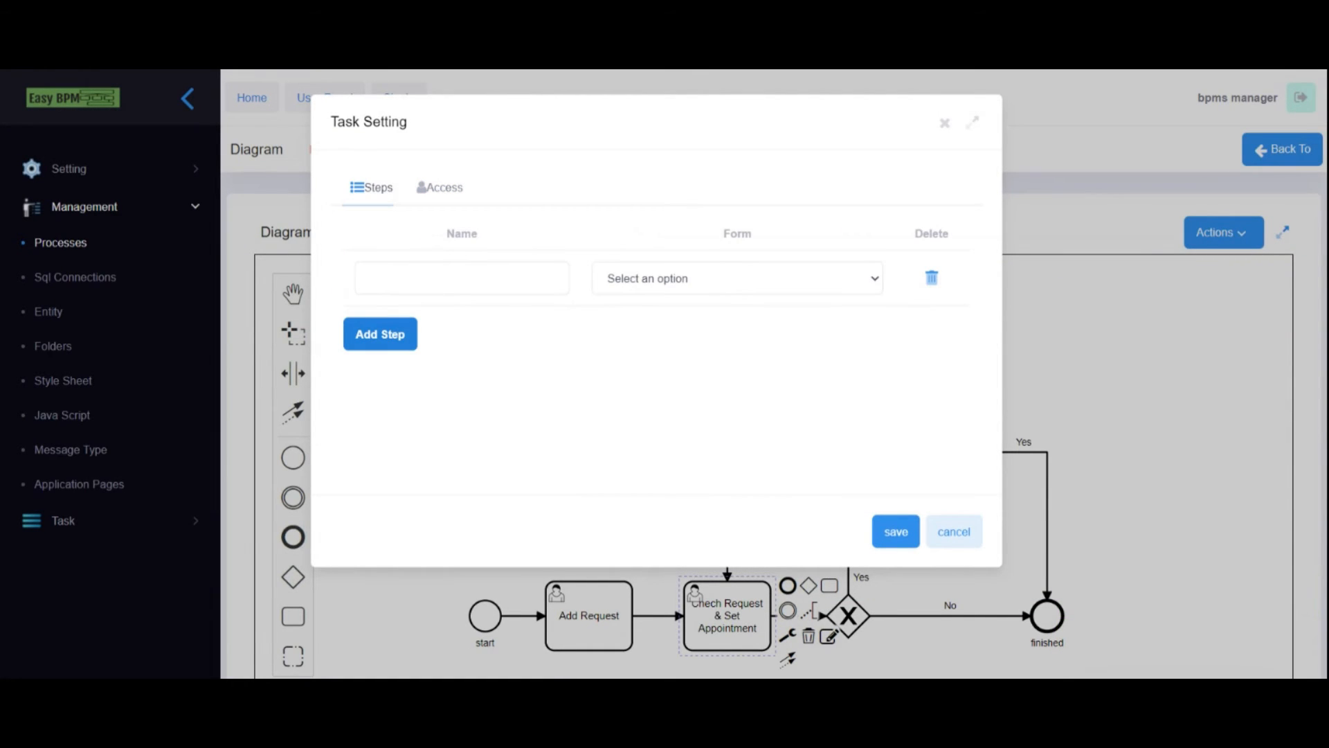
click(691, 280)
click(679, 300)
click(360, 277)
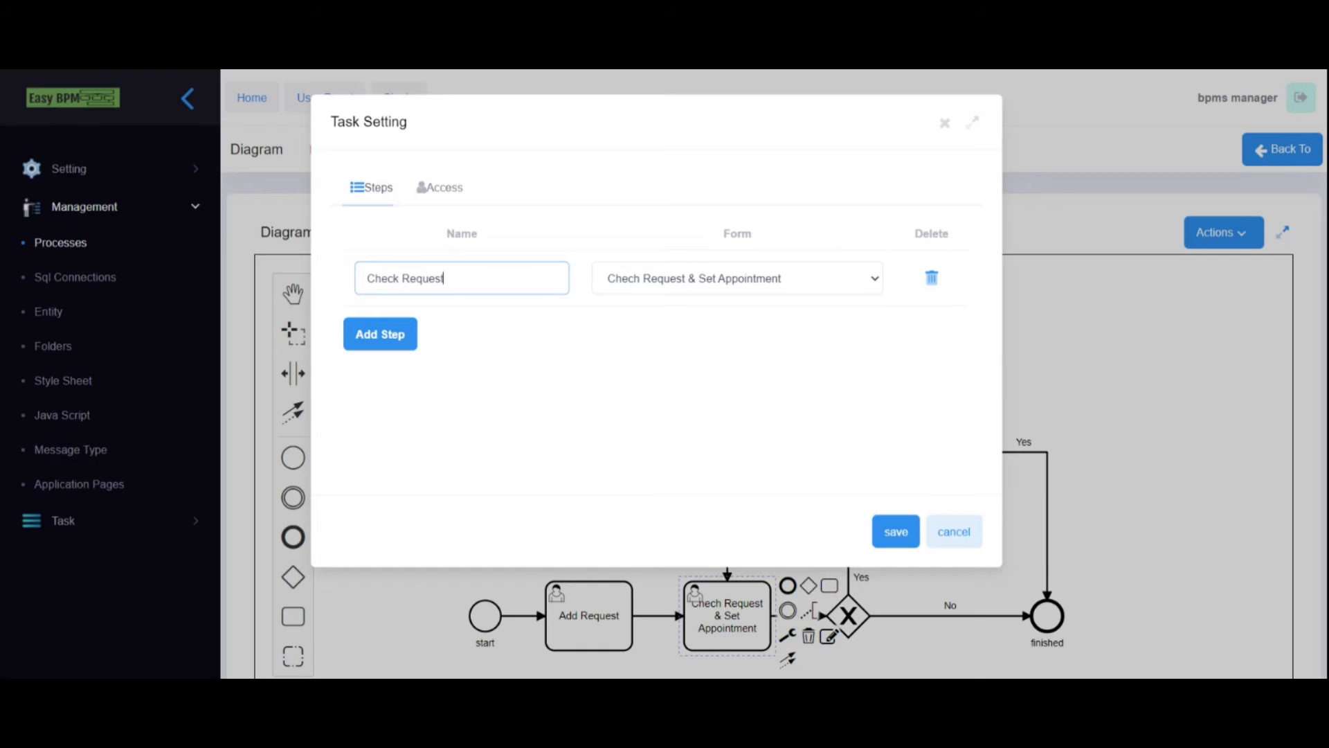
- Set the task's access to Role owner, Static access, Manager role, and save
click(414, 198)
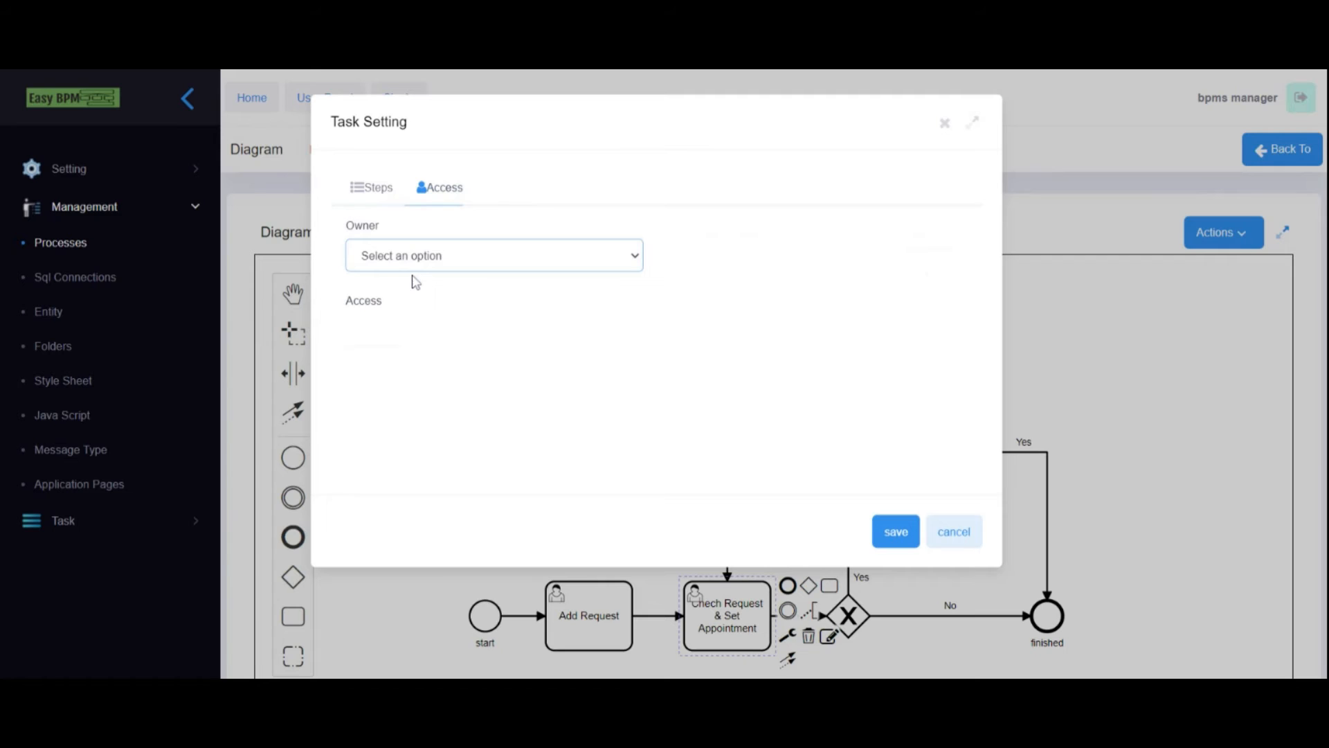
click(411, 309)
click(397, 324)
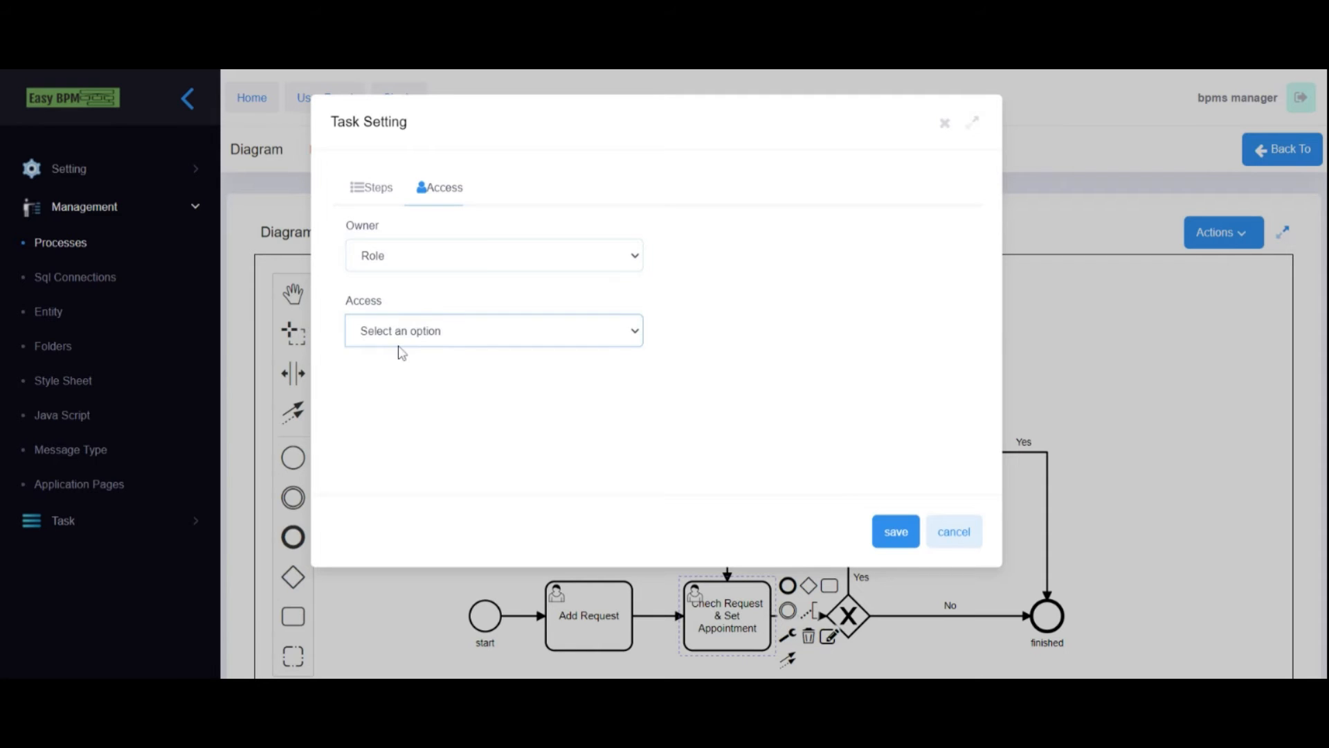
click(395, 381)
click(385, 404)
click(381, 477)
click(781, 417)
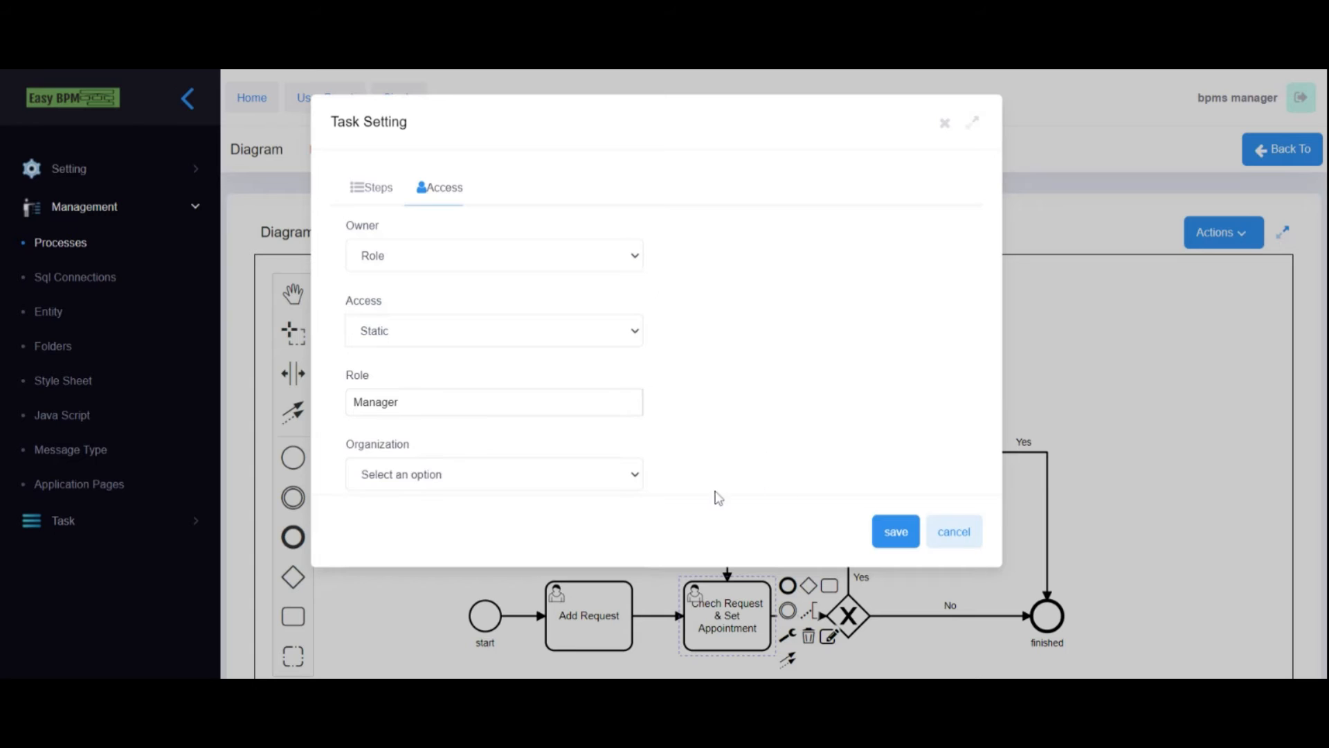
click(893, 531)
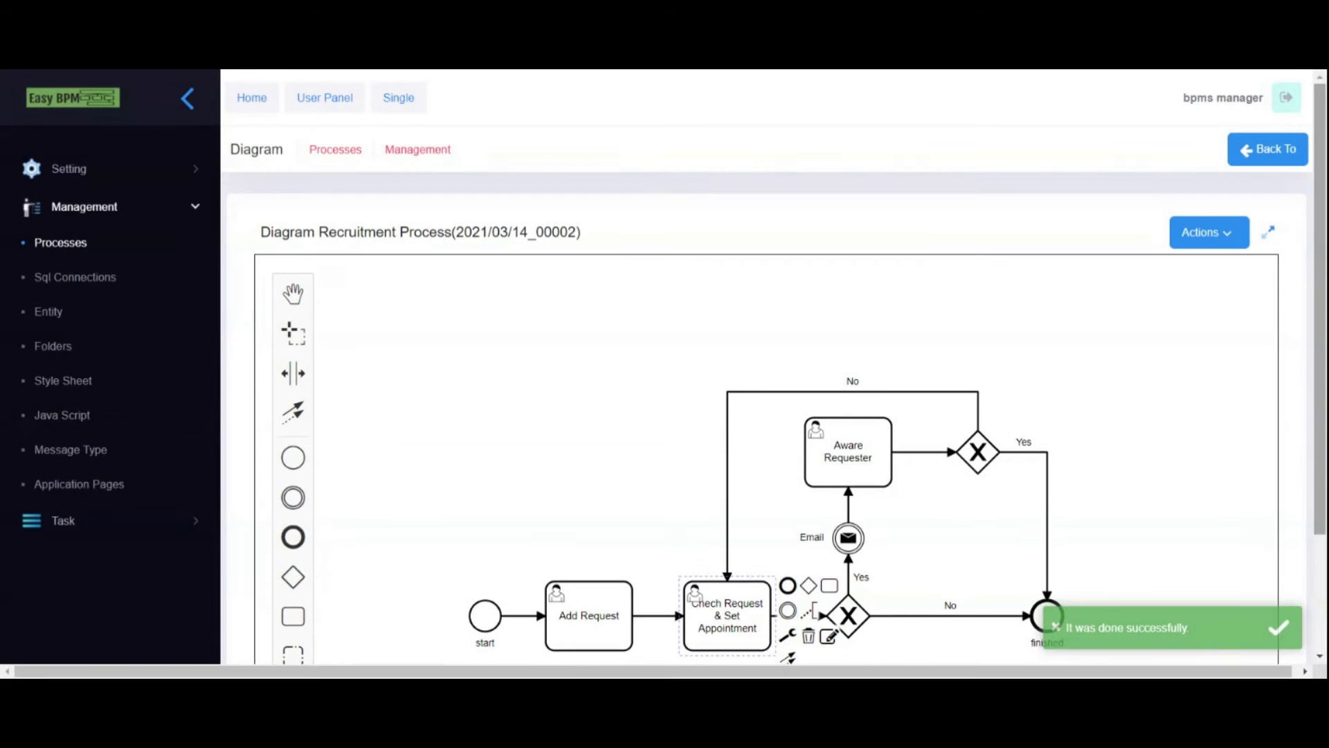
scroll(1318, 247, down, 2)
- Add a step showing the Aware Requester form to the Aware Requester task
click(955, 515)
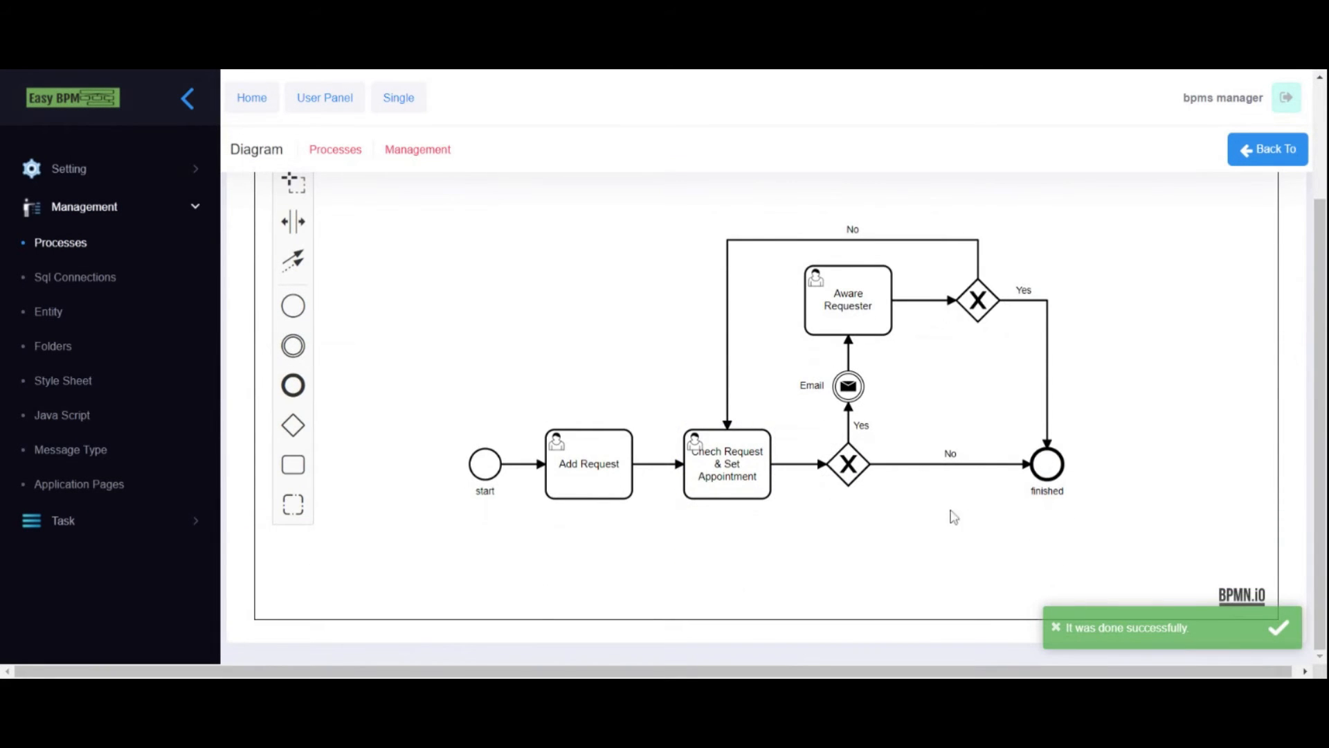
click(836, 291)
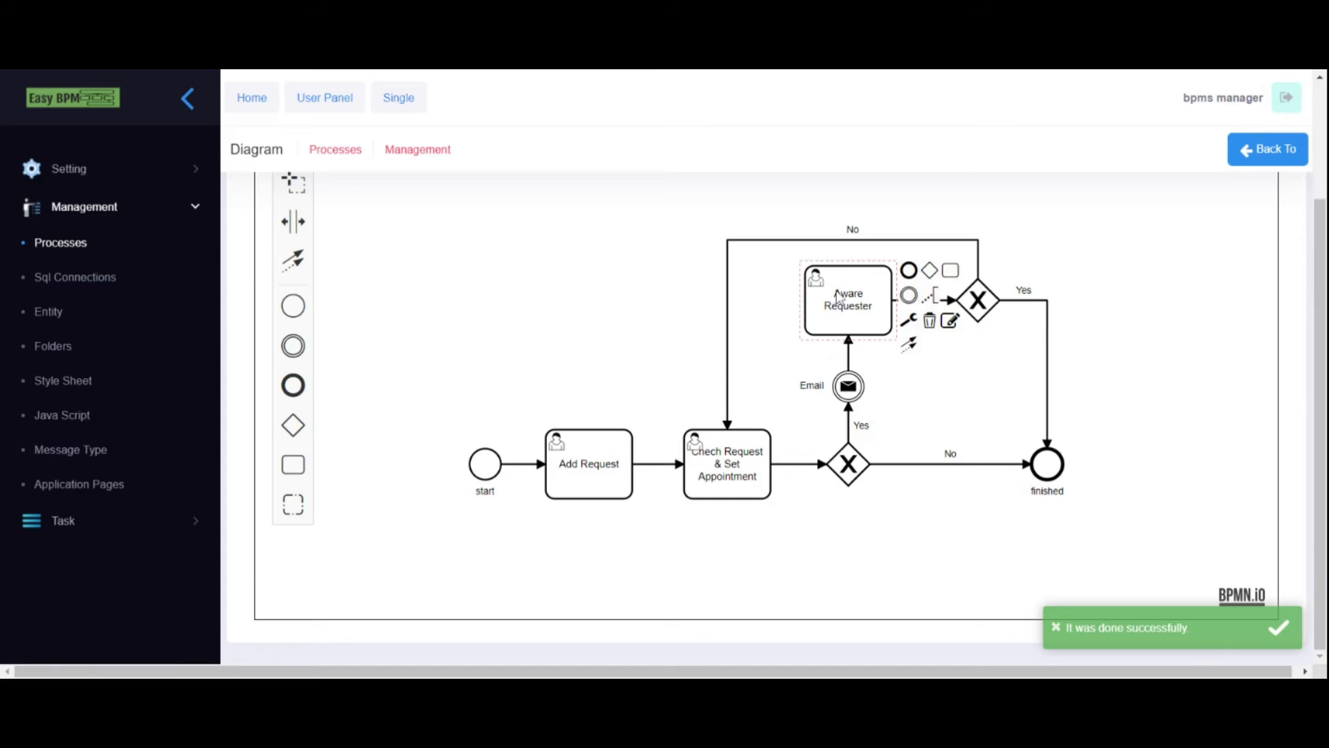
click(951, 323)
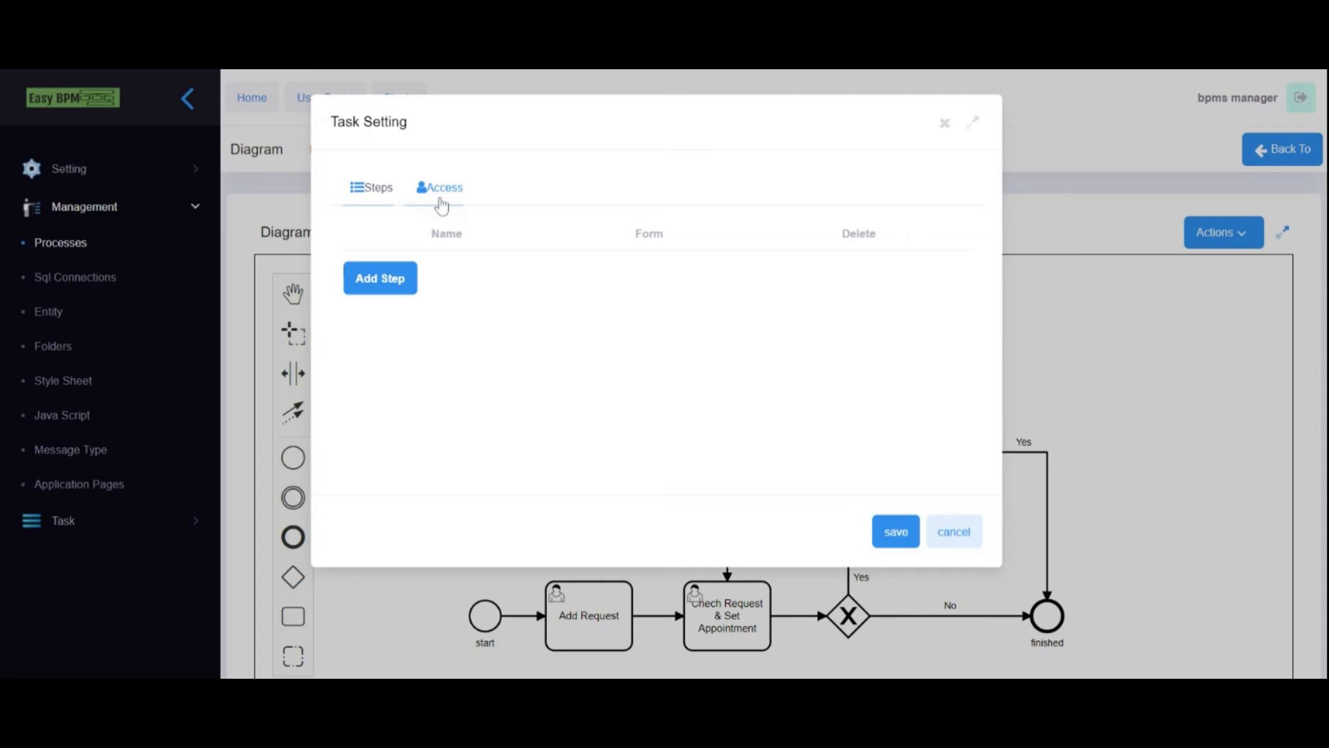
click(383, 286)
click(634, 296)
click(462, 279)
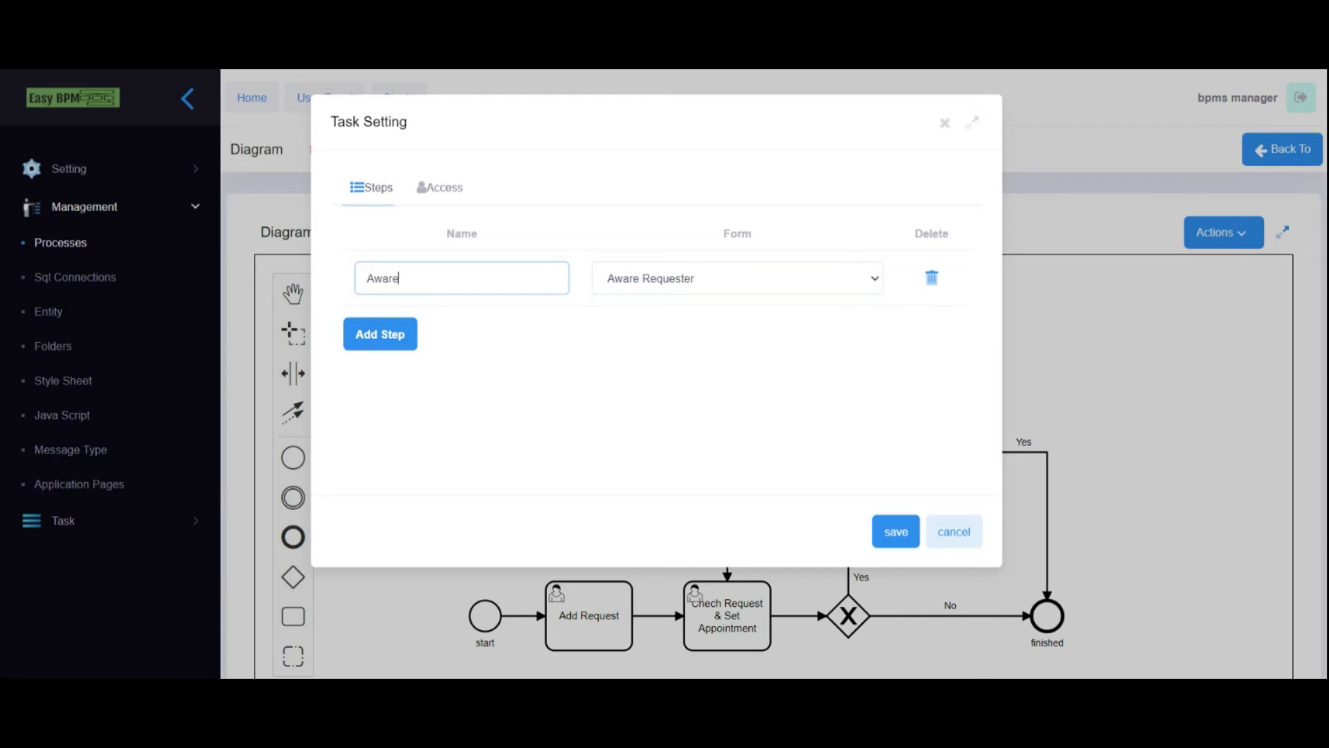
- Set the task's access to Role owner, Static access, Requester role, and save
click(428, 188)
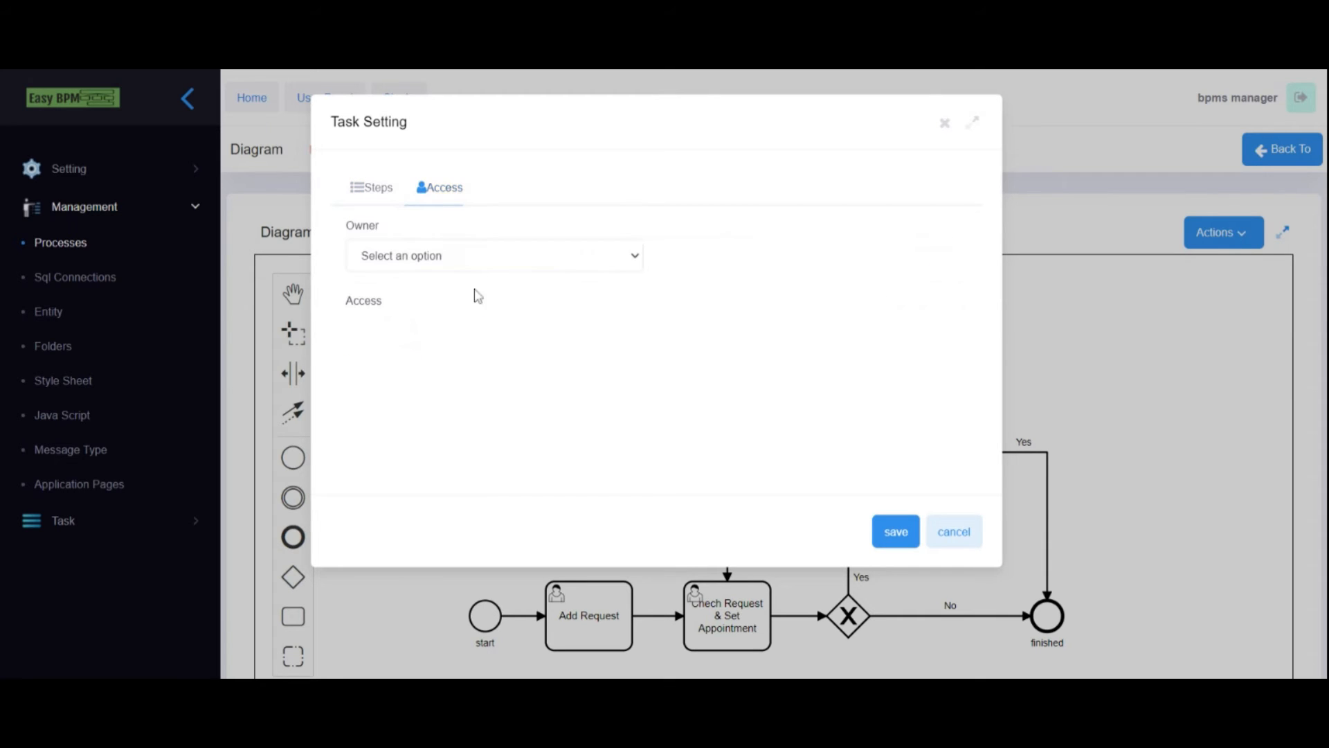
click(415, 312)
click(408, 337)
click(411, 353)
click(409, 400)
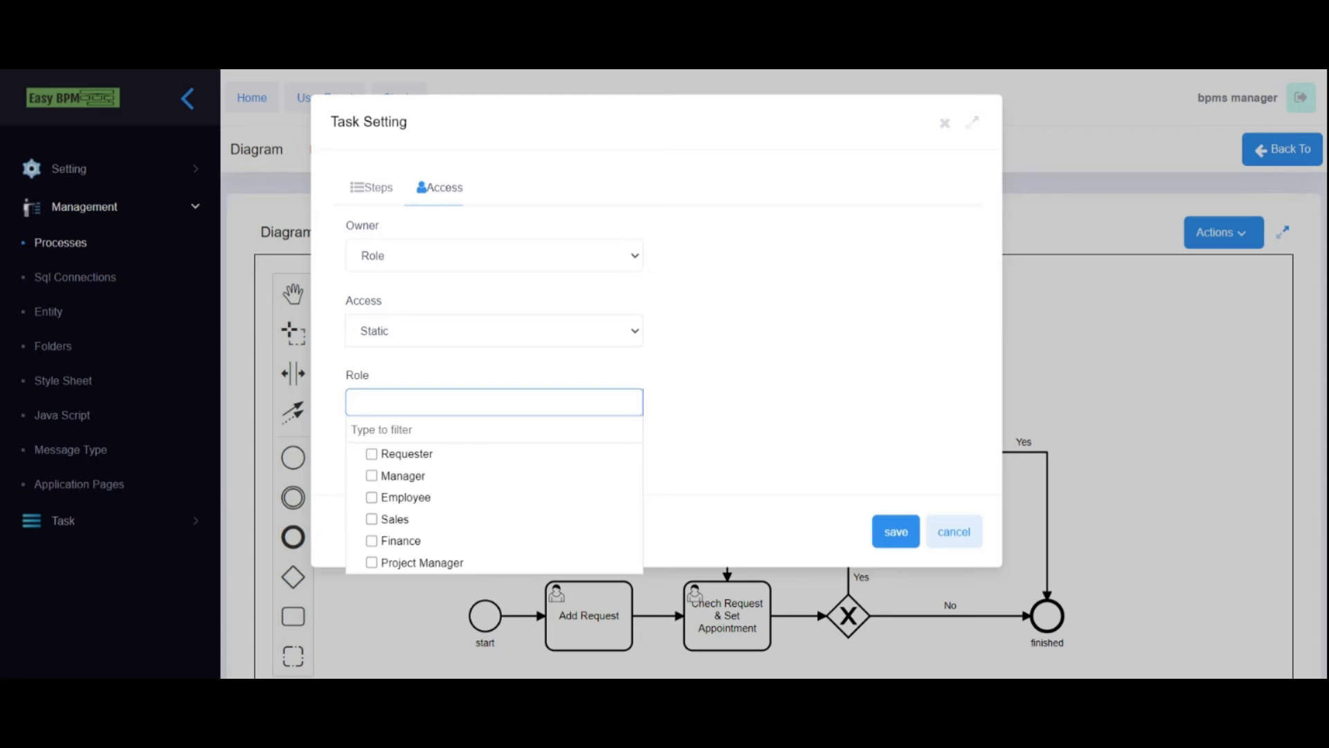
click(371, 454)
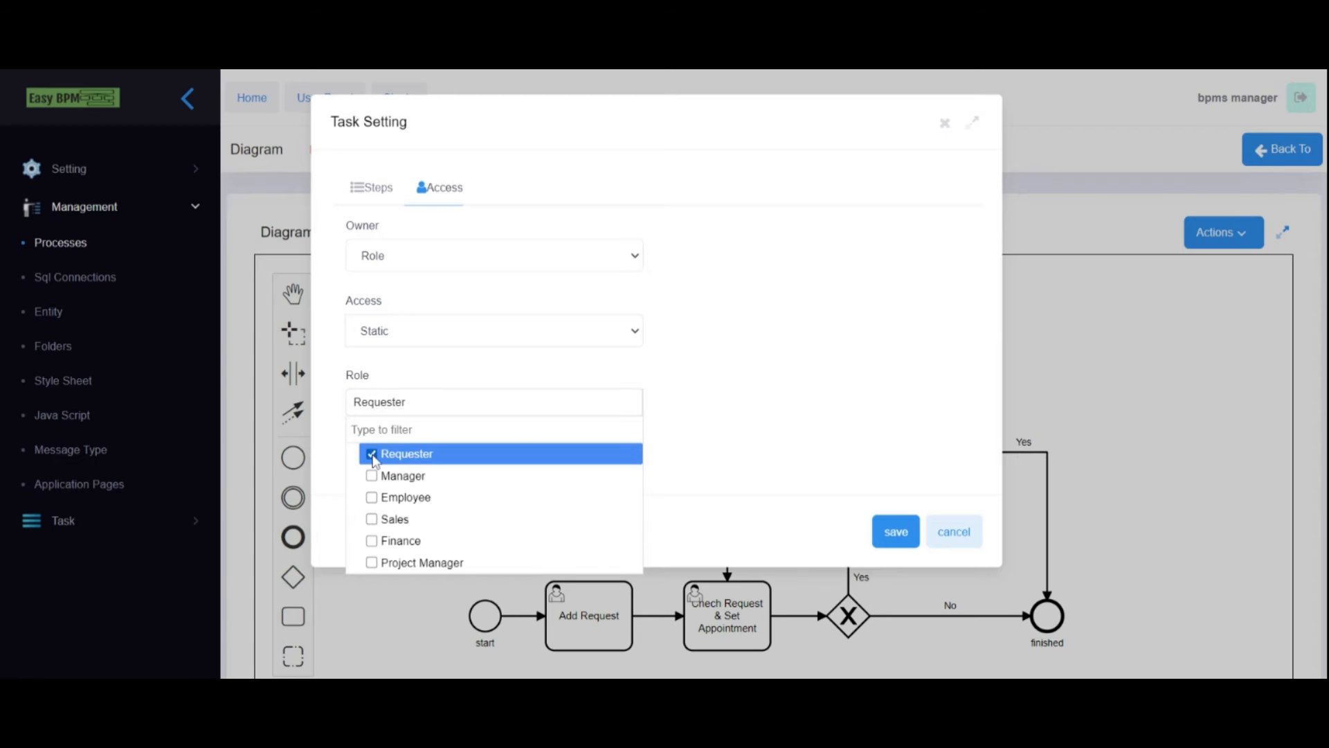
click(833, 366)
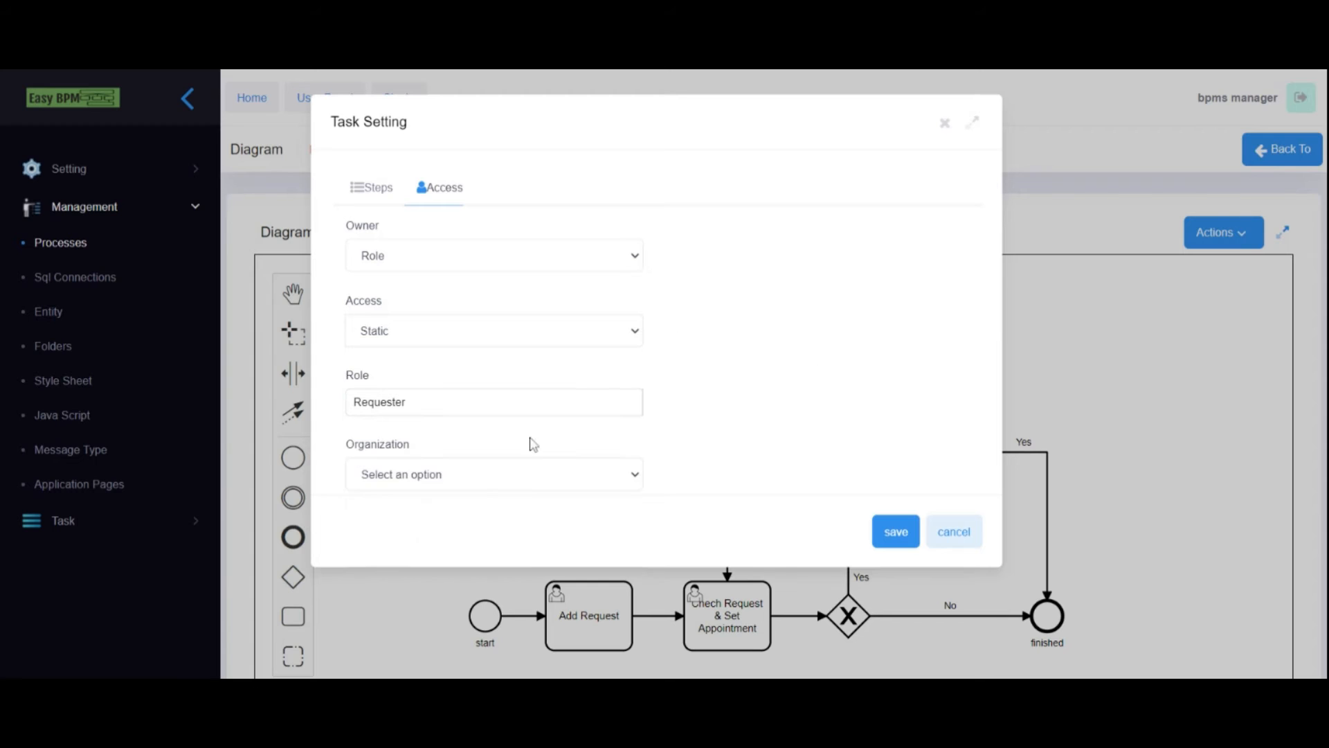
drag(368, 376, 345, 375)
click(767, 426)
click(895, 533)
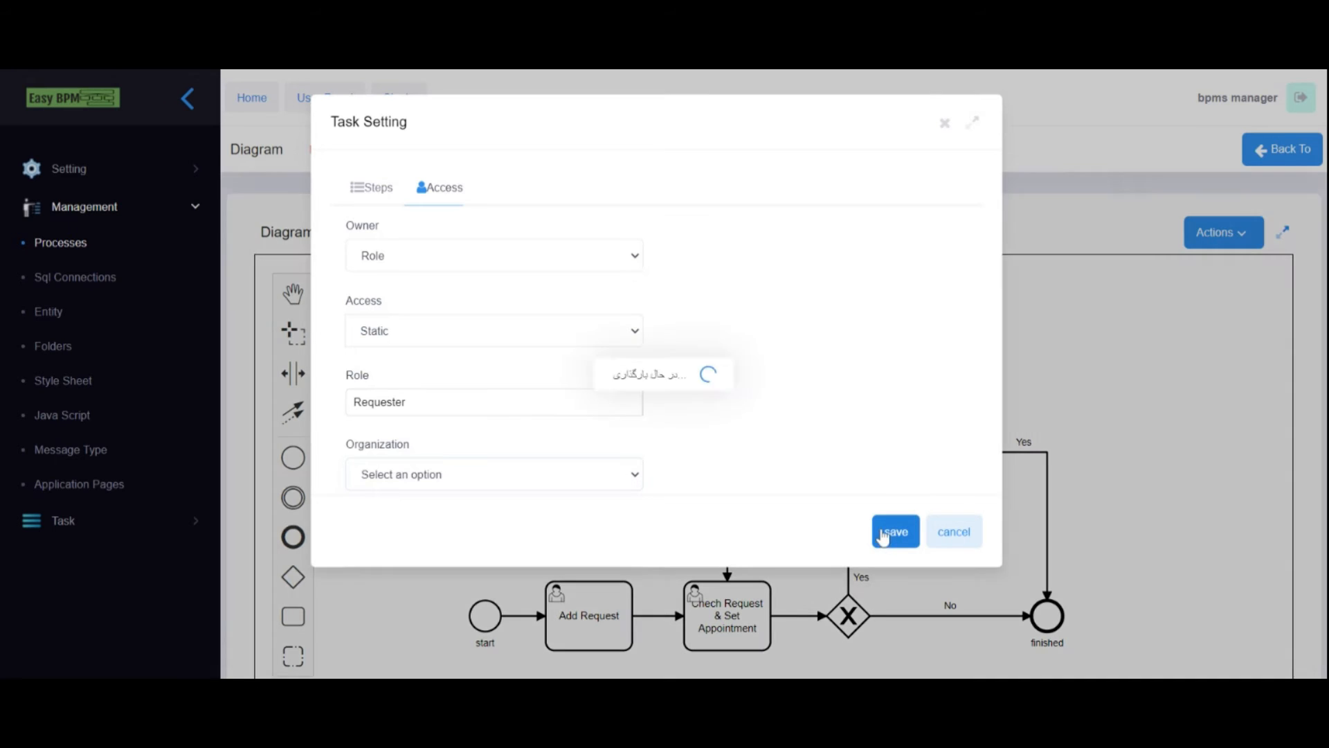
scroll(1323, 263, down, 2)
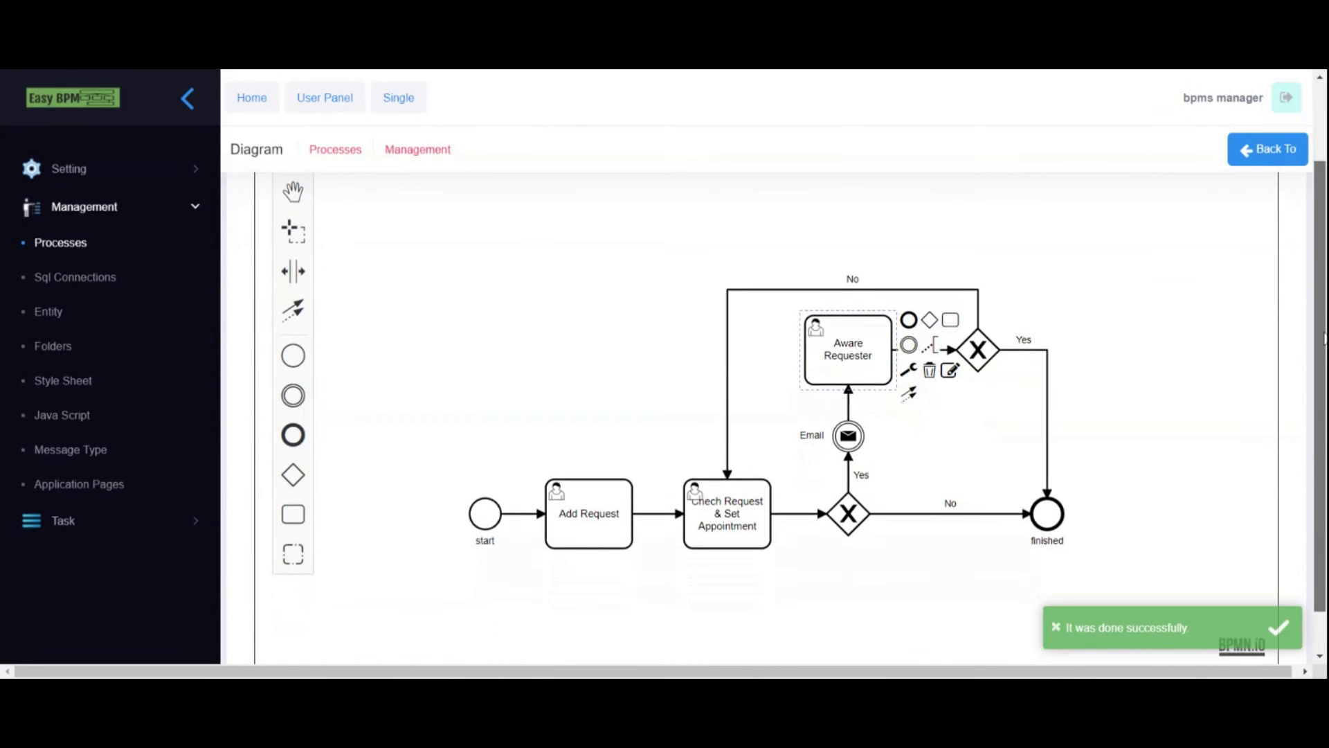
- Make the Email event an Email type sent from the Current User
click(847, 436)
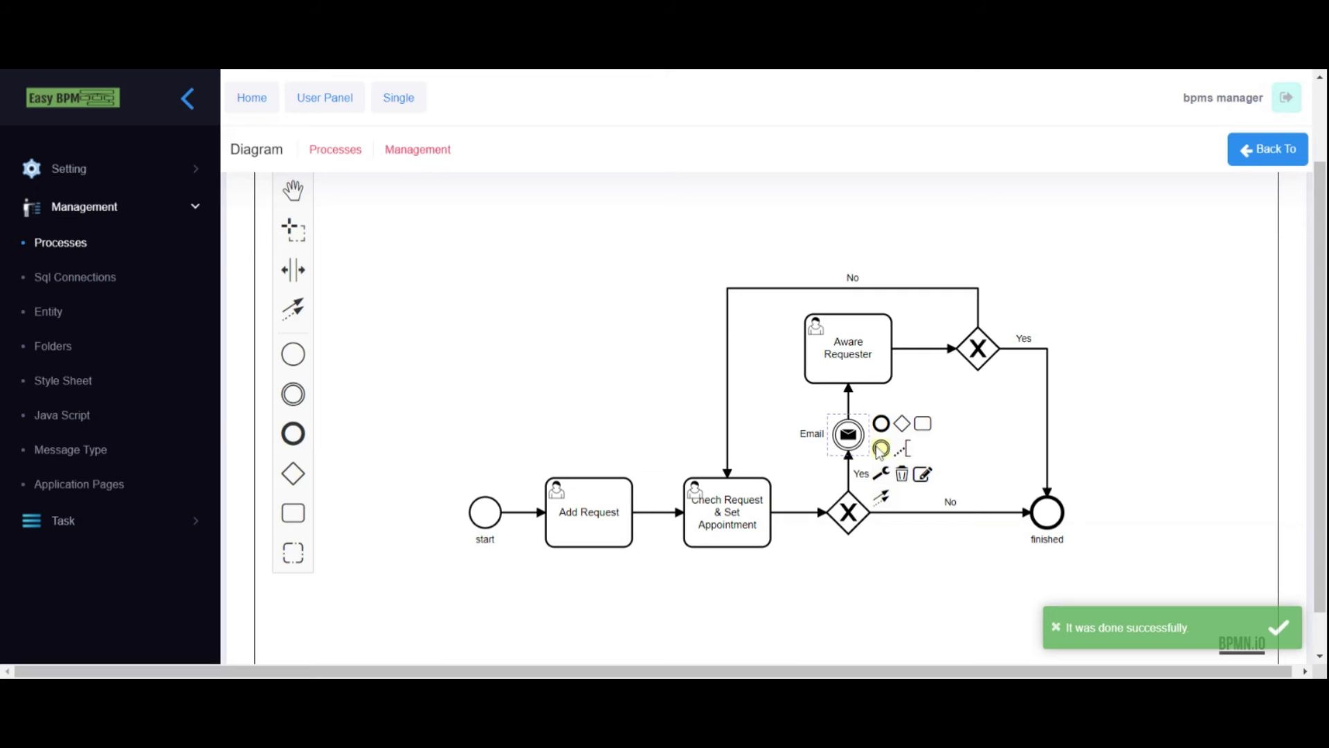
click(882, 475)
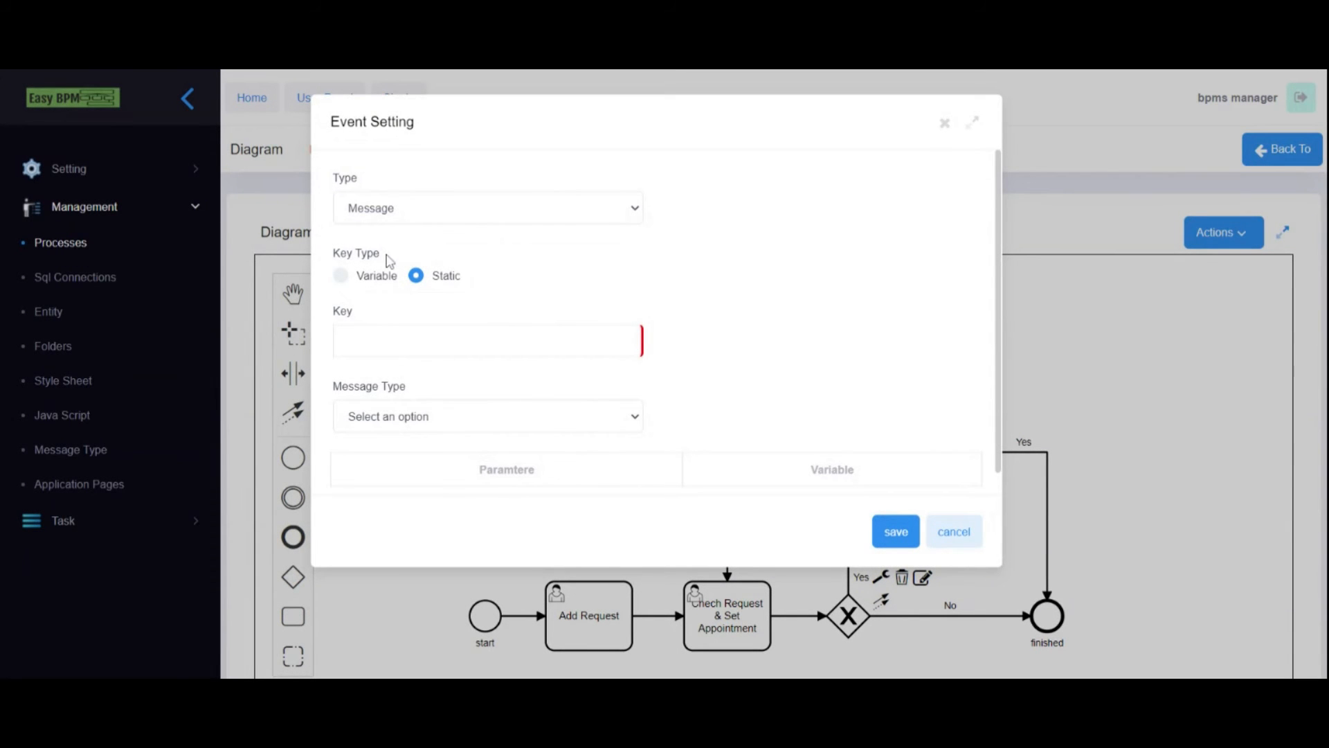
click(389, 215)
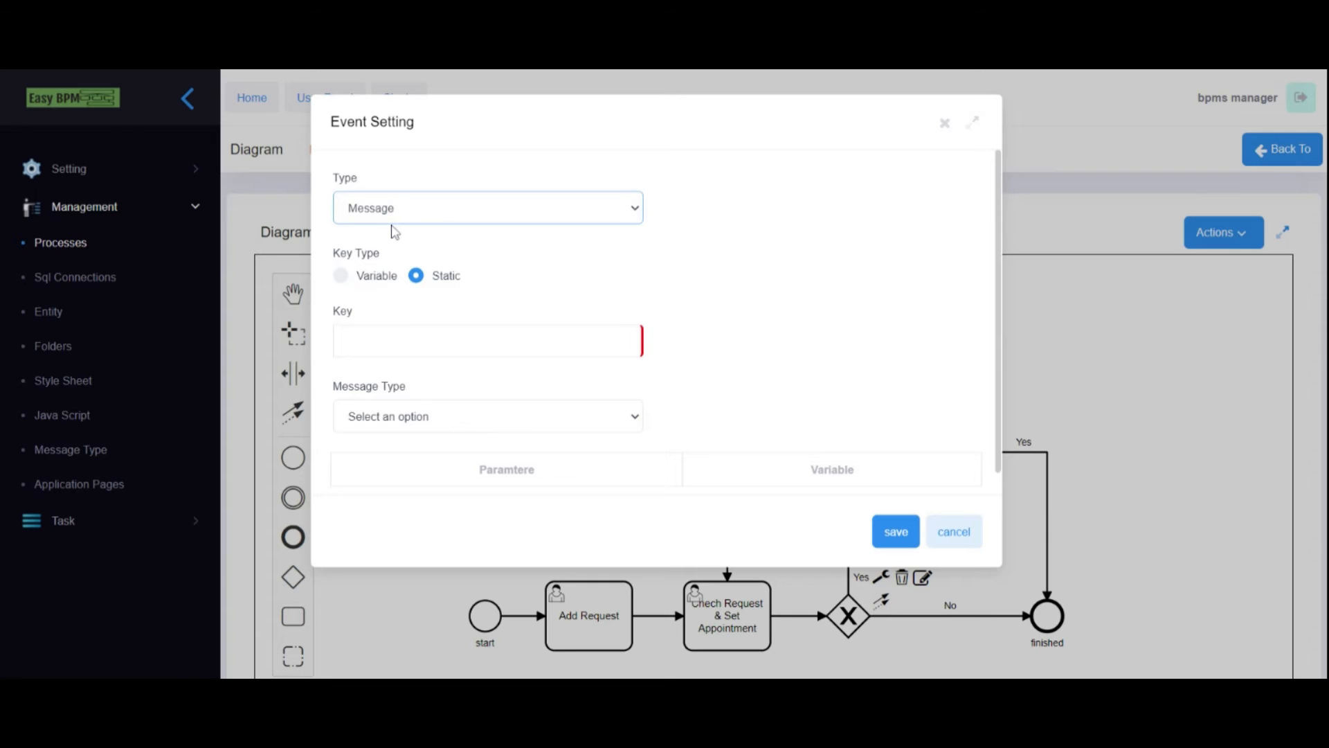
click(386, 259)
click(371, 288)
click(381, 332)
- Address the email to the varEmail variable and set the subject 'Appointment'
scroll(443, 360, down, 2)
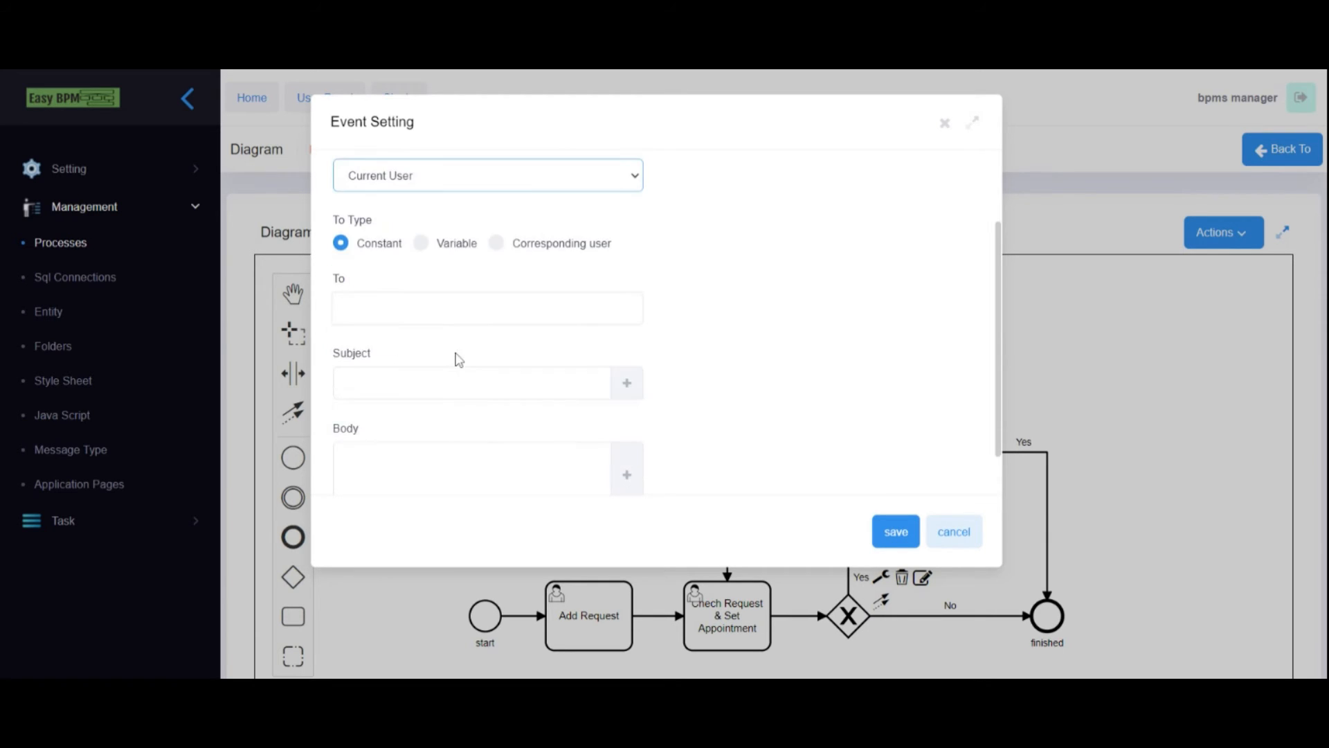
click(420, 243)
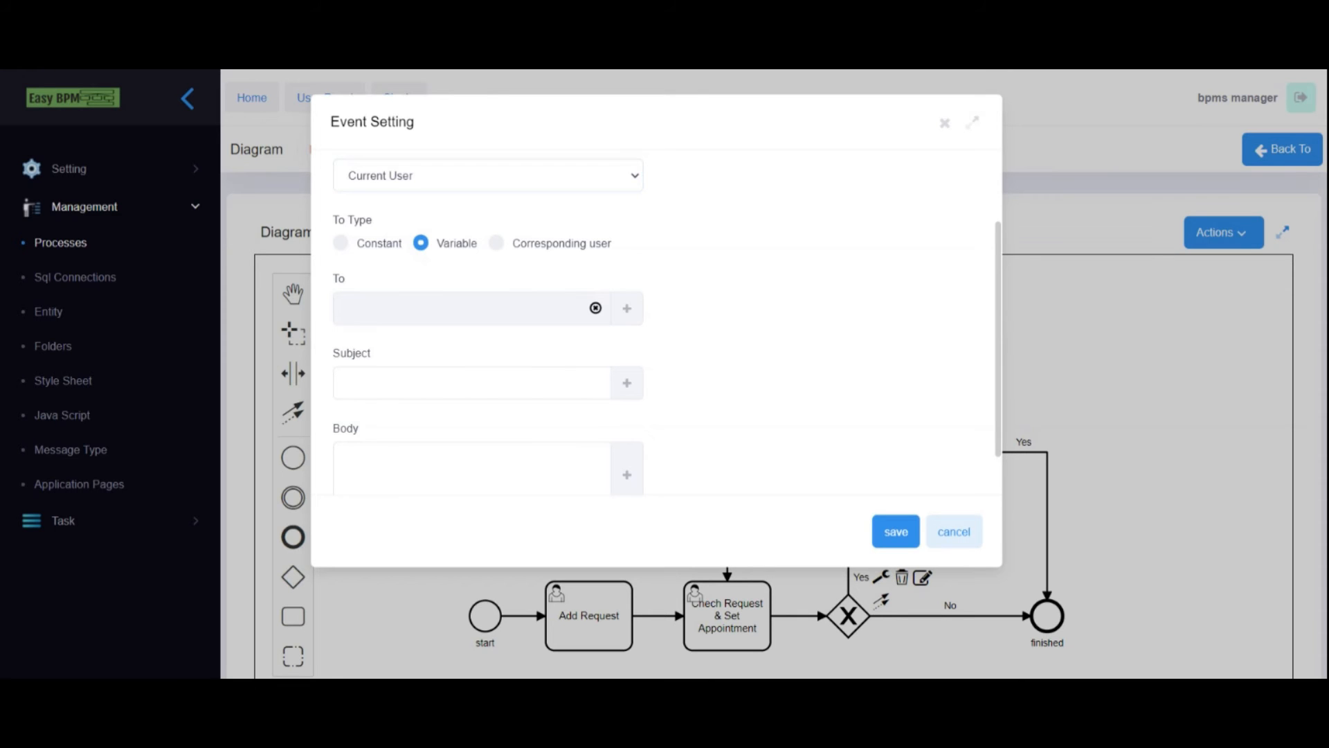
click(626, 308)
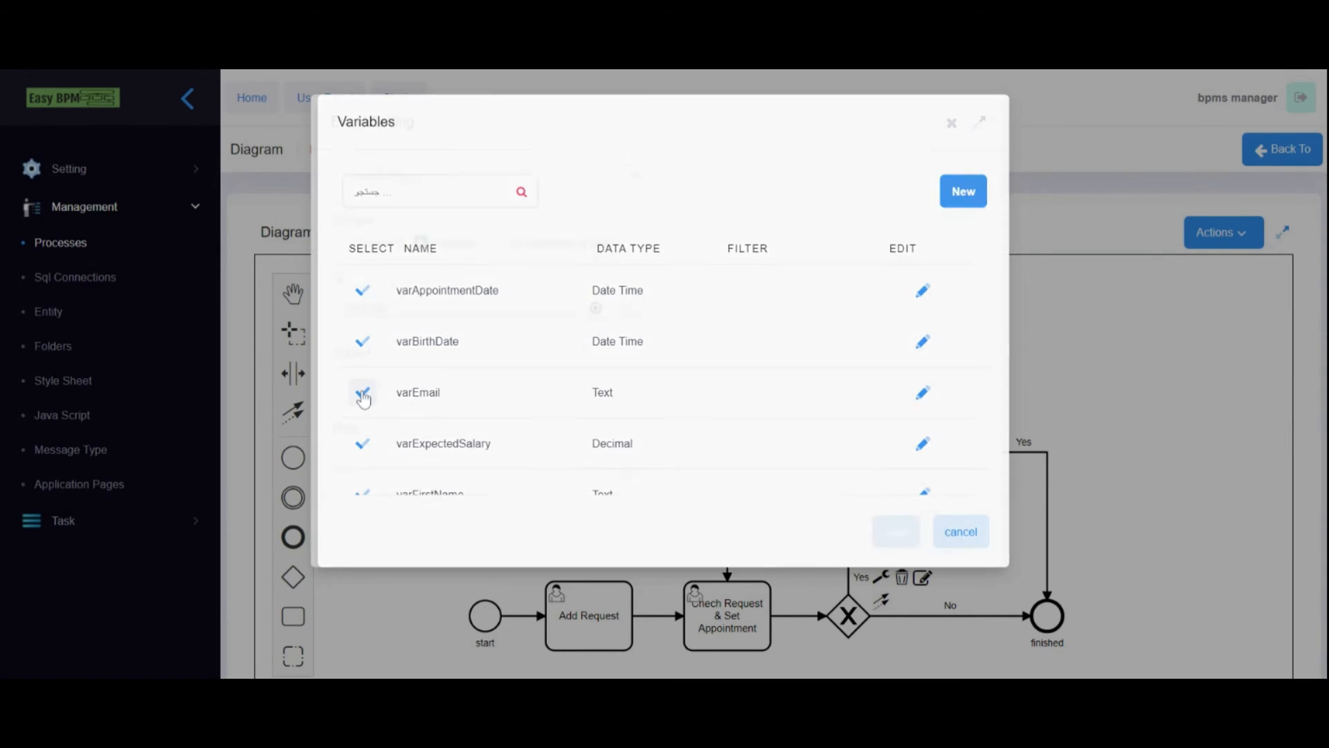
click(362, 393)
click(567, 393)
key(ctrl+v)
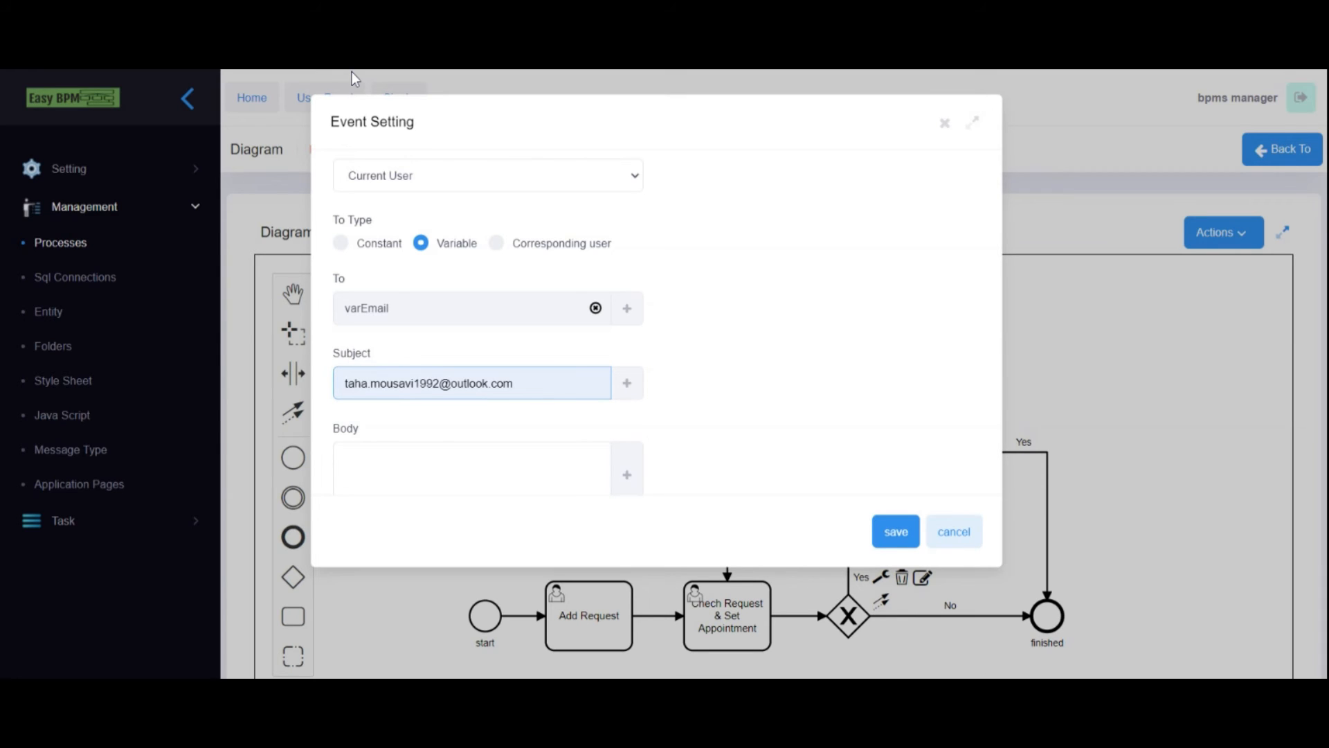
key(ctrl+a)
key(BackSpace)
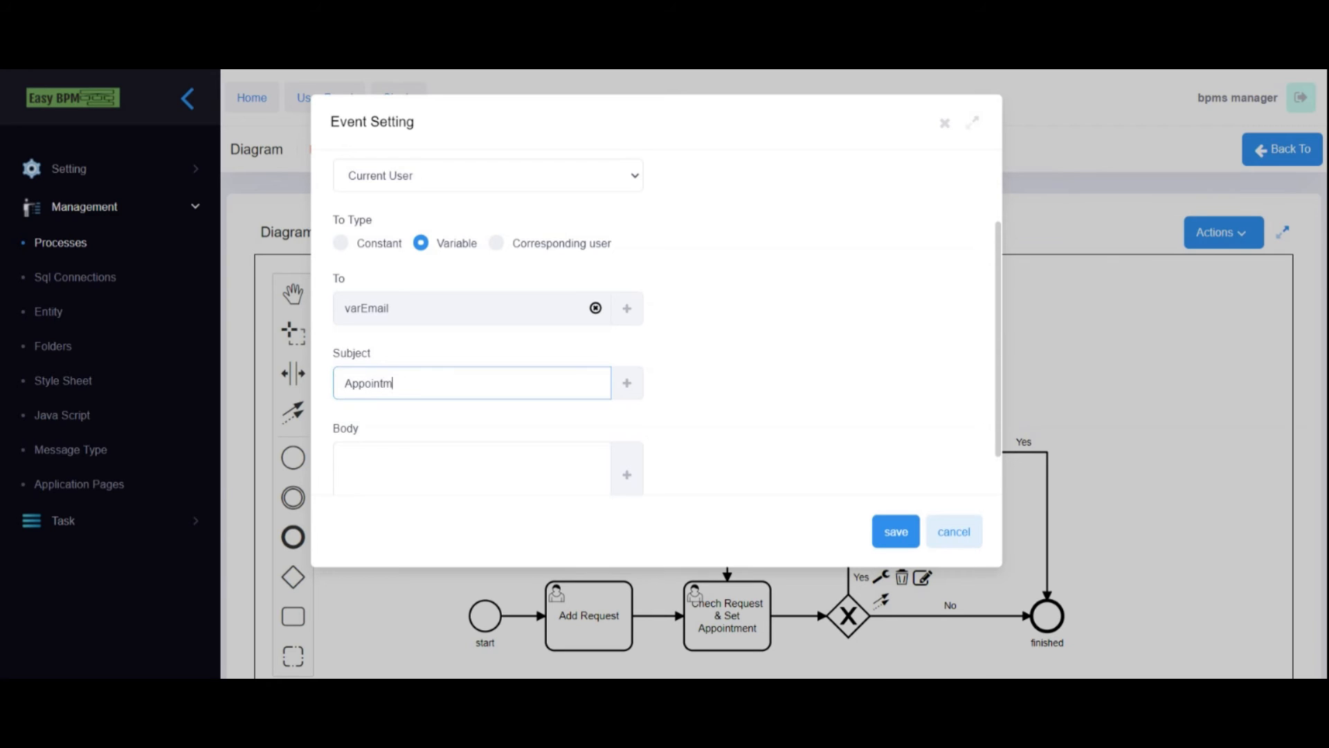
- Paste the appointment message citing [varAppointmentDate] into the body and save the event
scroll(701, 363, down, 1)
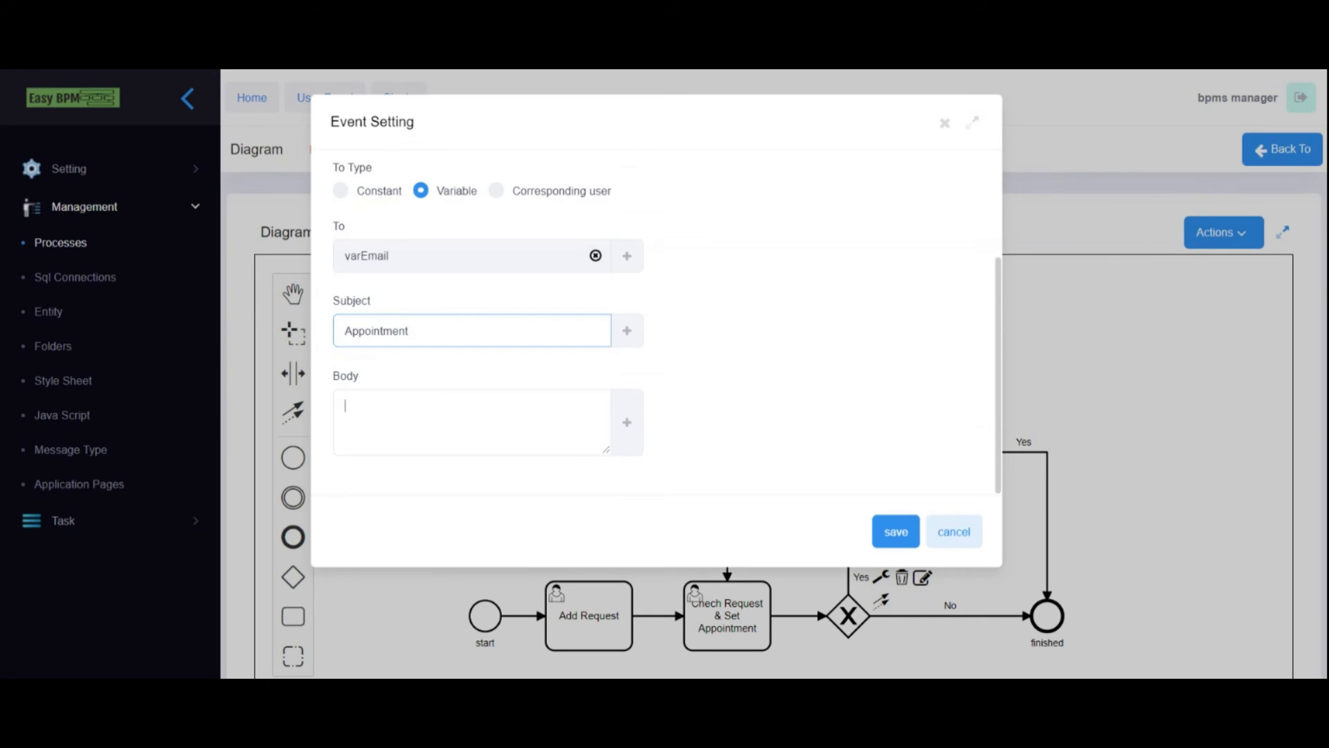
key(alt+Tab)
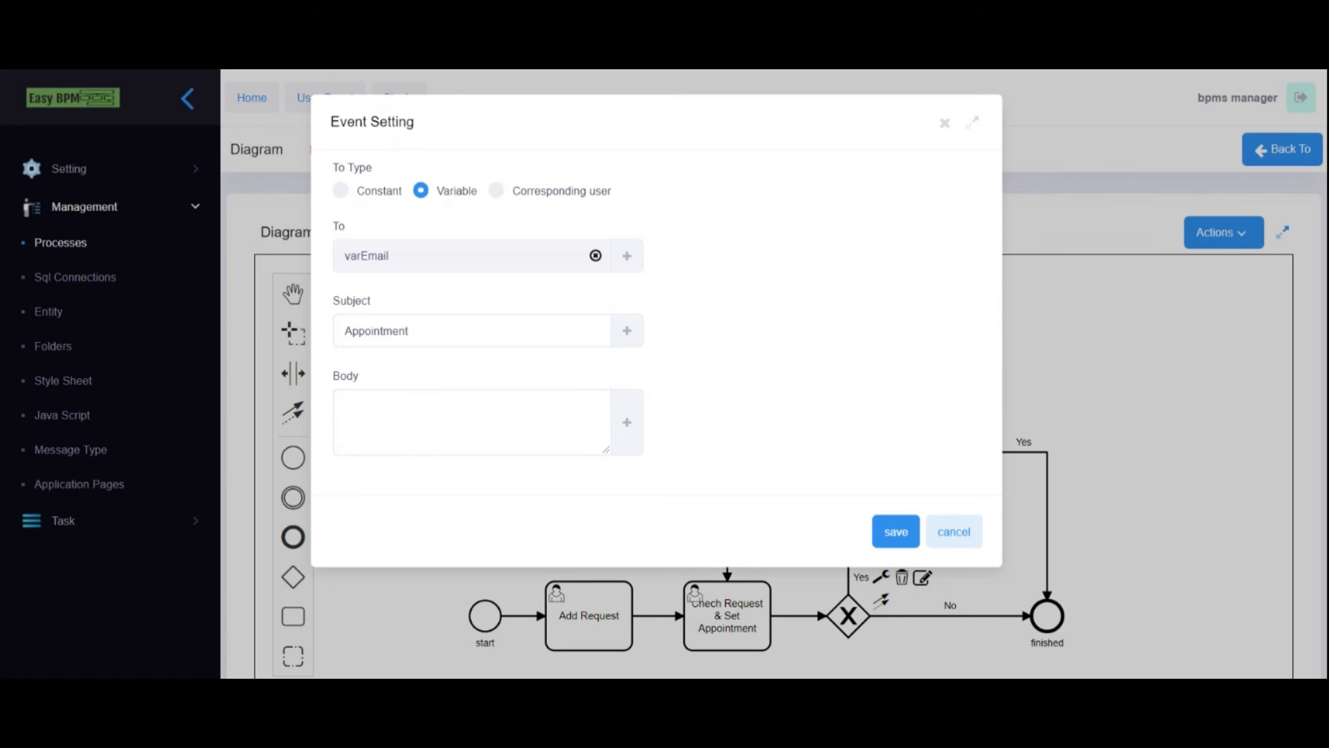
key(alt+Tab)
text(I am writing to request for an appointment with you on [varAppointmentDate] in company's address.)
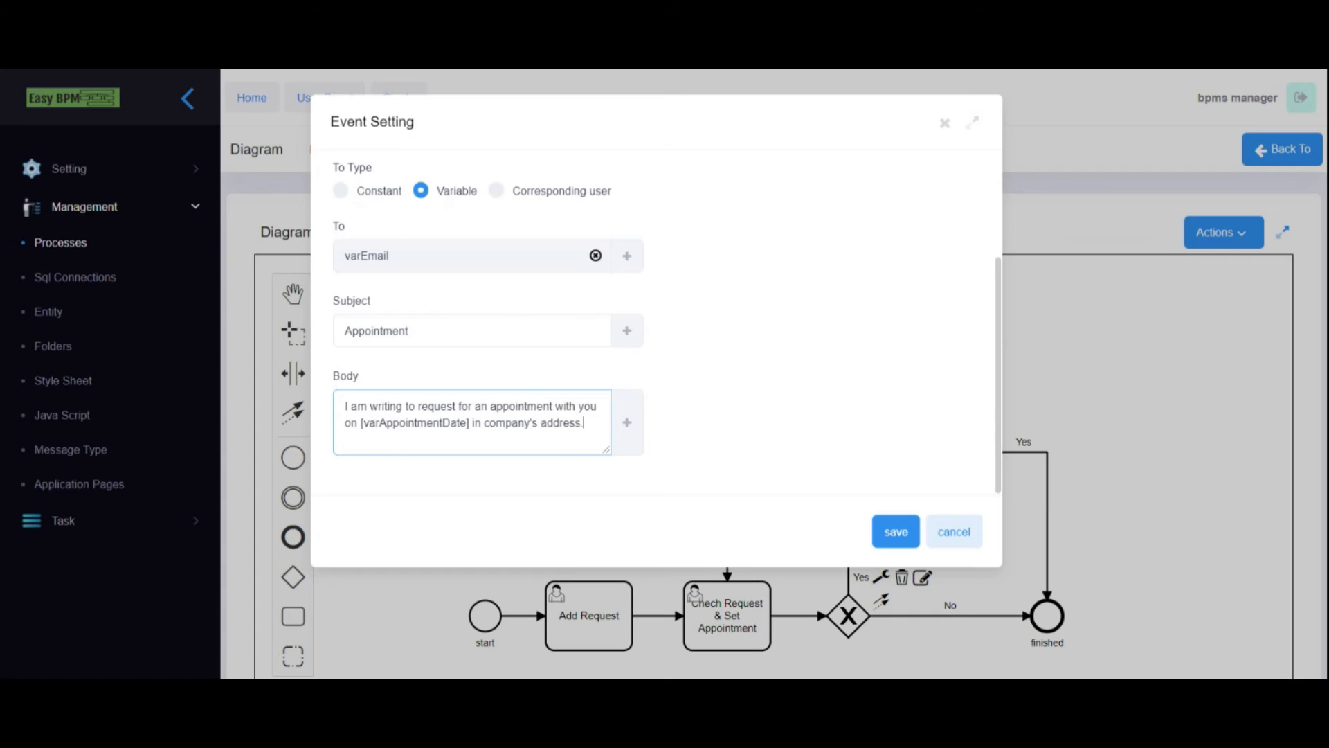
drag(360, 423, 418, 423)
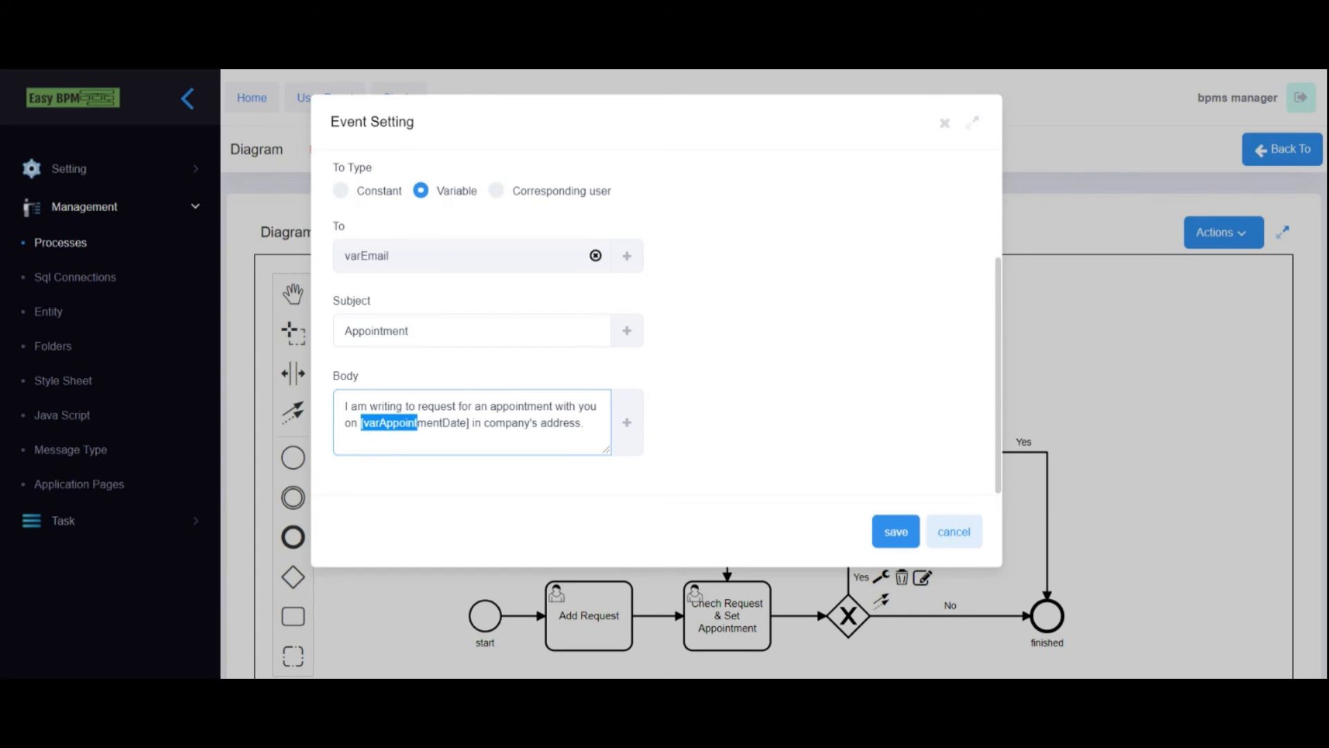
double_click(450, 423)
key(Right)
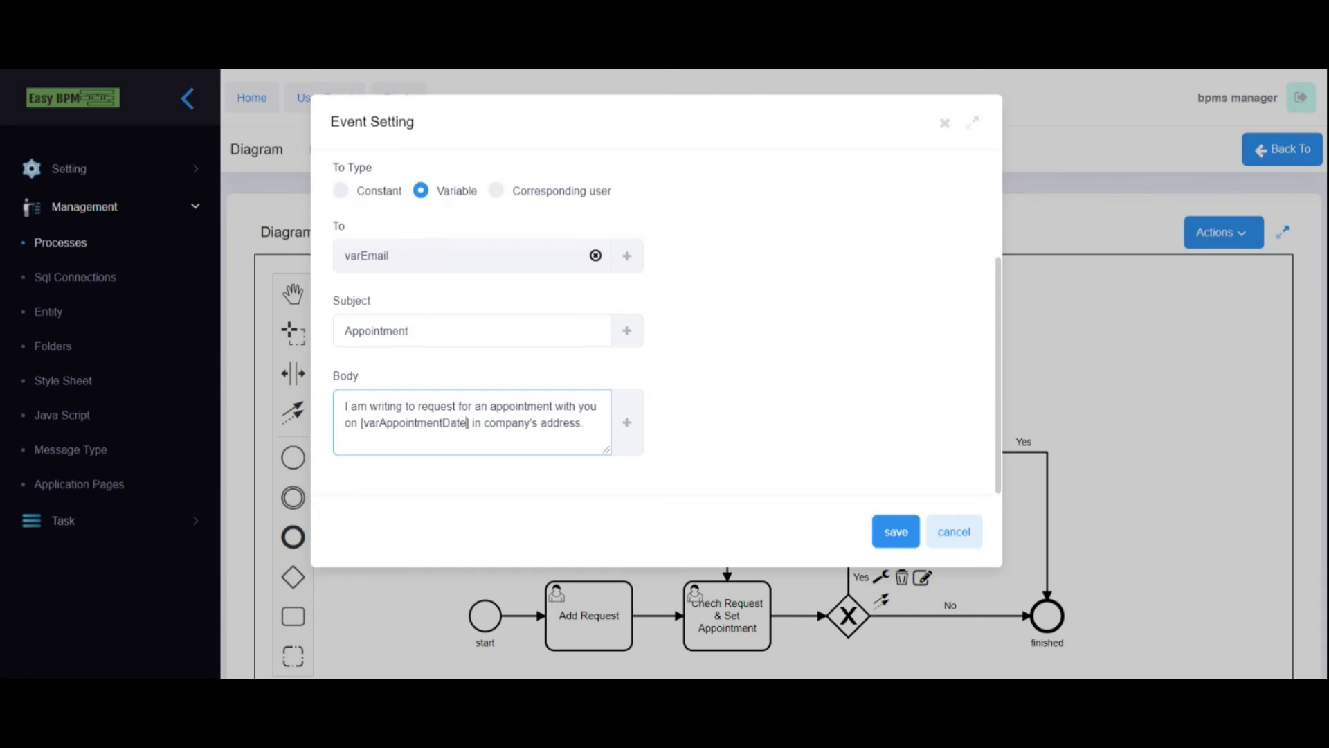
key(shift+Right)
key(shift+Right)
key(shift+Right)
key(shift+Right)
key(shift+Right)
key(shift+Right)
key(shift+Right)
key(shift+Right)
key(shift+Right)
key(shift+Right)
key(shift+Right)
key(shift+Right)
key(shift+Right)
key(shift+Right)
key(shift+Right)
key(shift+Right)
key(shift+Right)
key(shift+Right)
drag(470, 423, 358, 423)
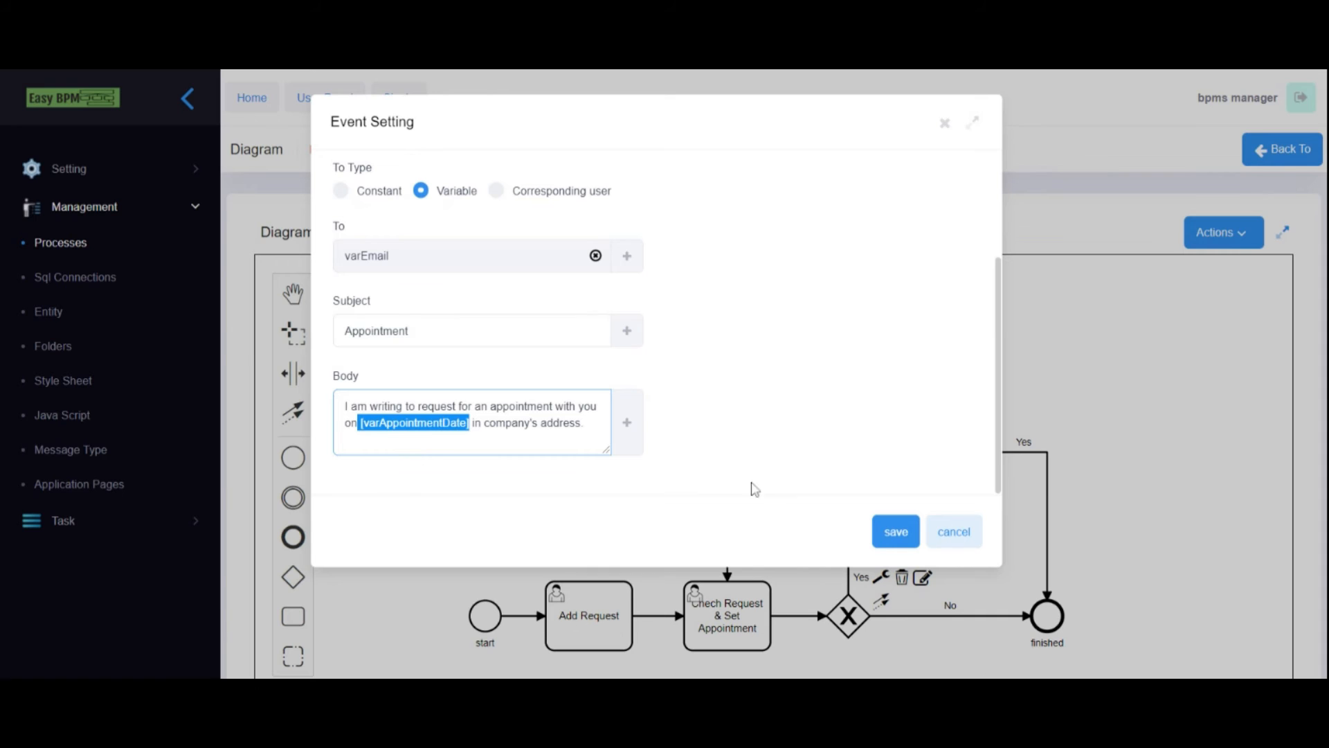
scroll(641, 332, up, 3)
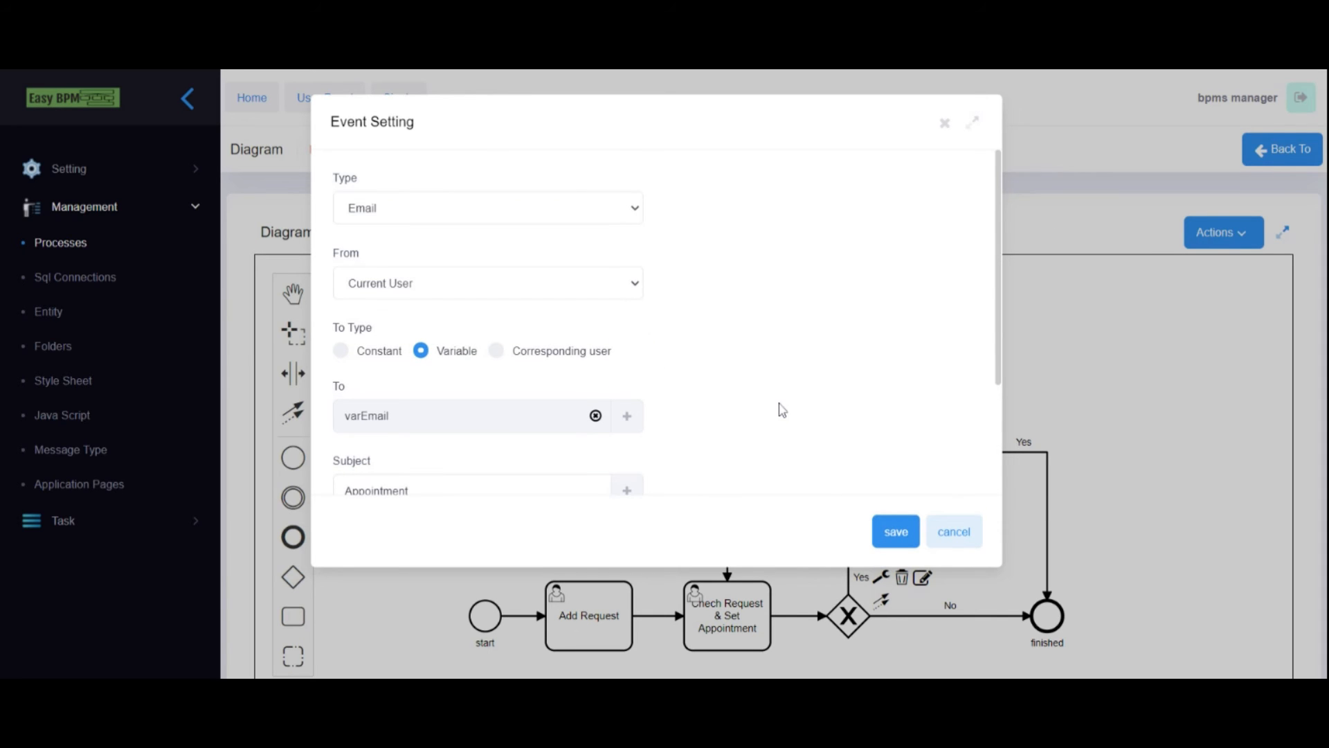
click(896, 531)
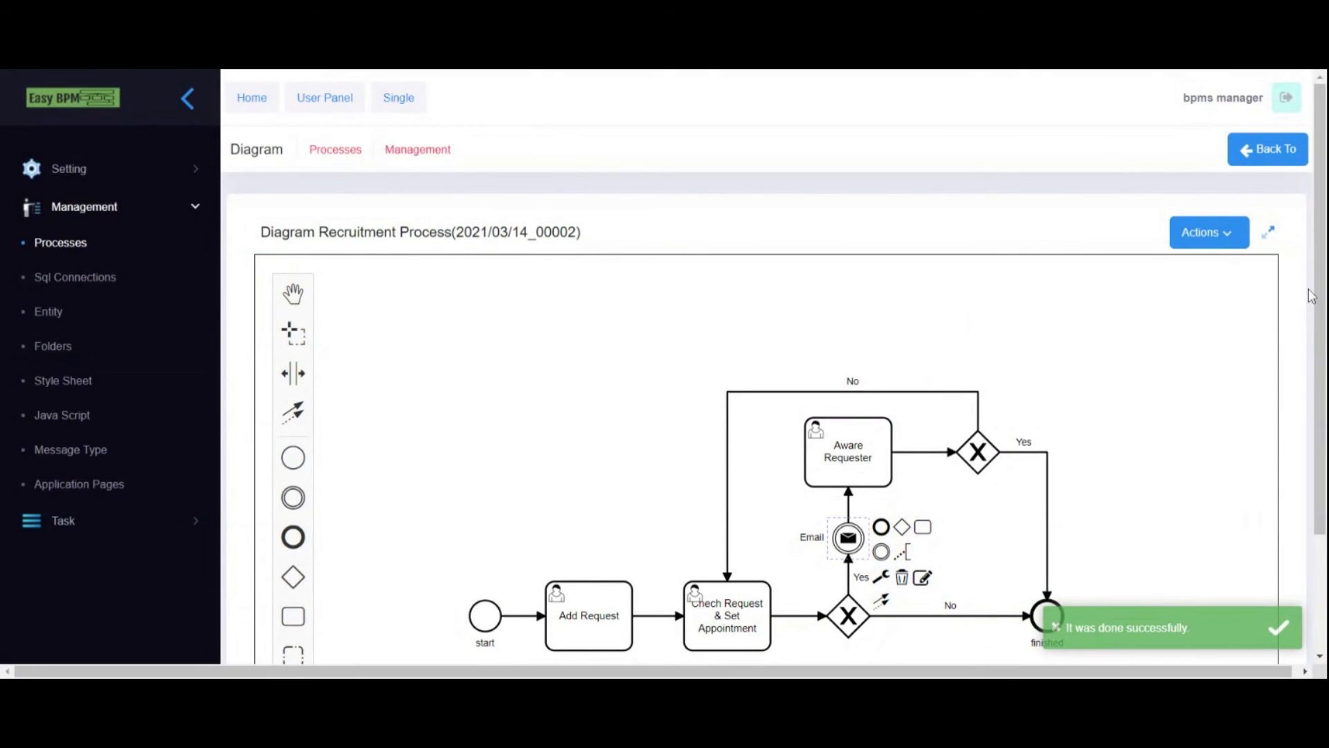
- Add two condition rows to the lower gateway and route the first to finished
scroll(900, 450, down, 2)
click(857, 540)
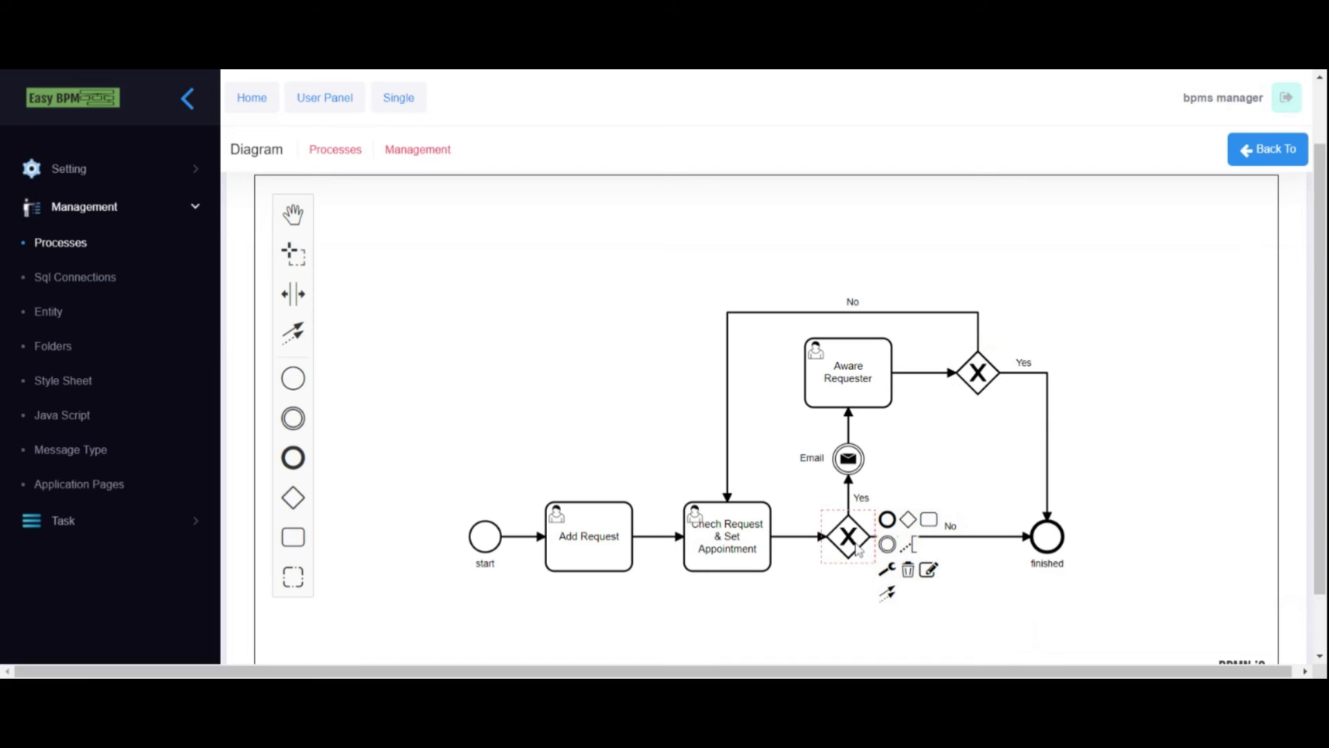
click(928, 569)
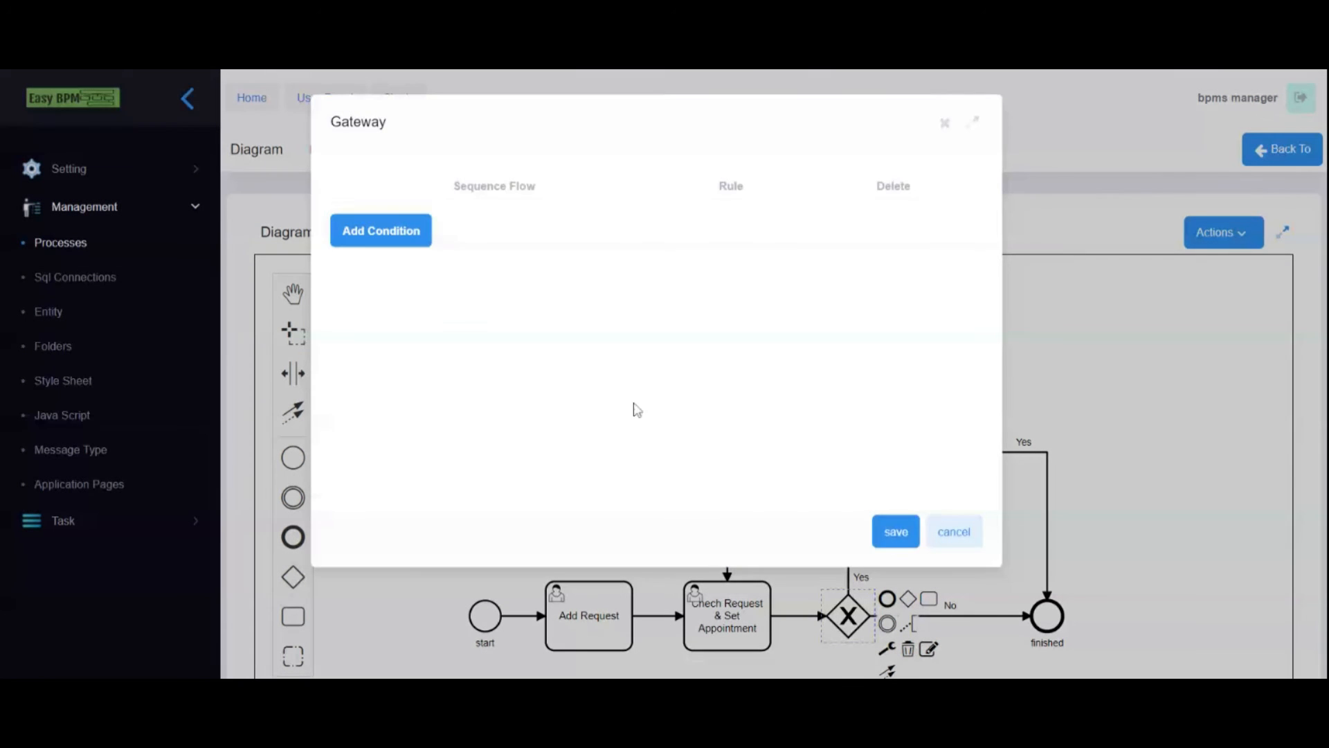
click(387, 234)
click(386, 277)
click(427, 236)
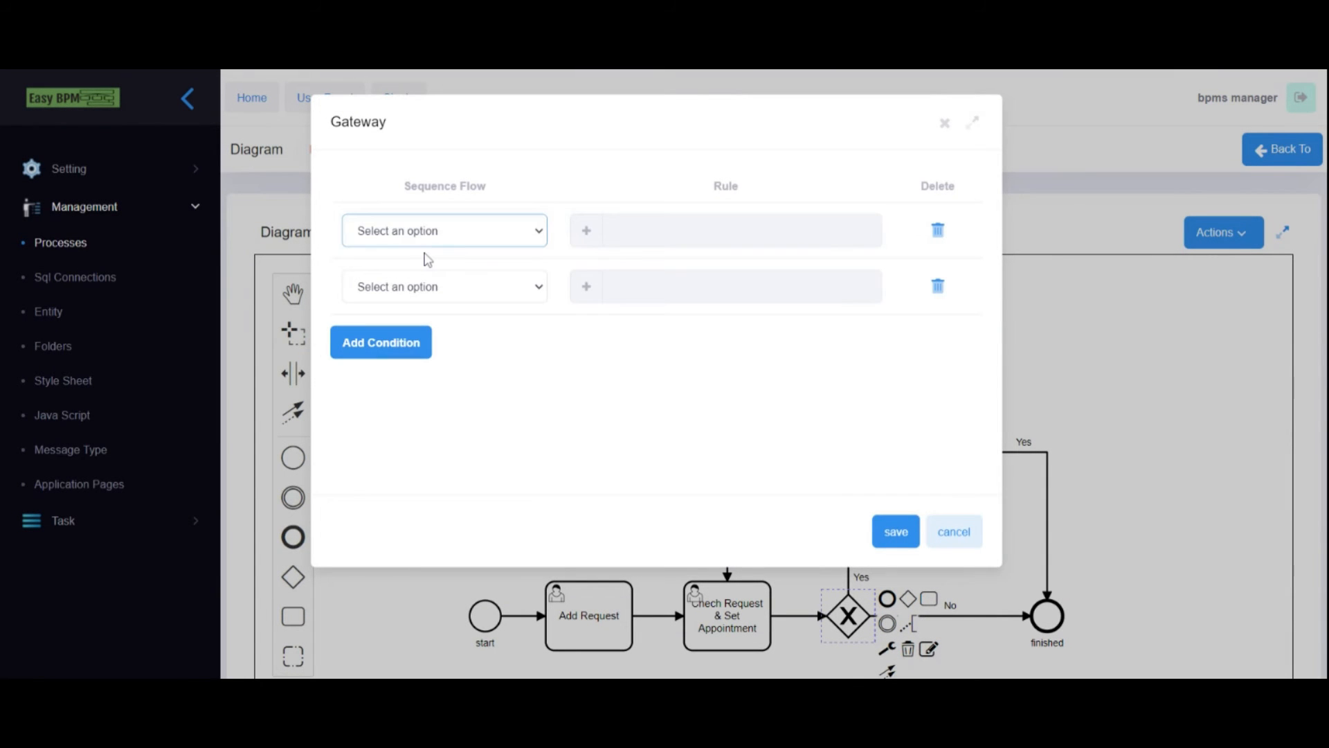
click(415, 270)
- Give the finished condition a rule of varStatus equals static 2
click(586, 233)
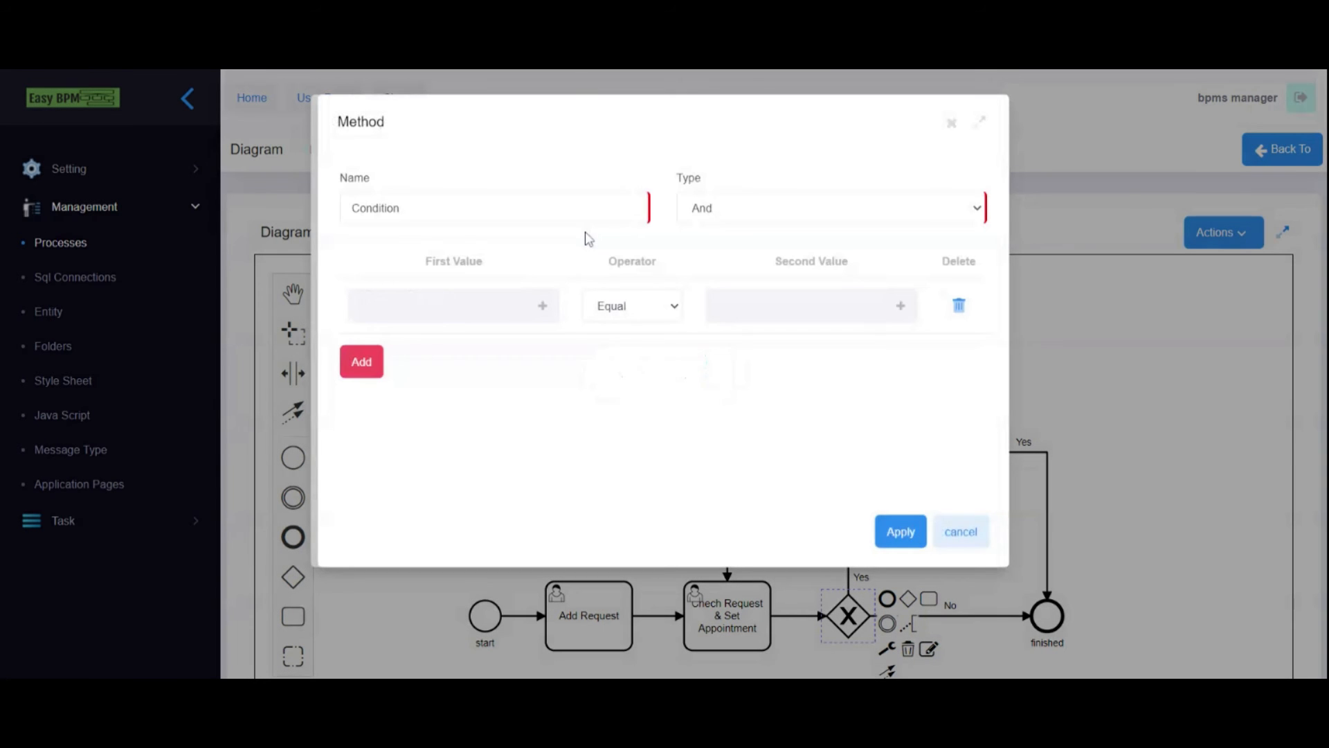
click(544, 306)
click(464, 209)
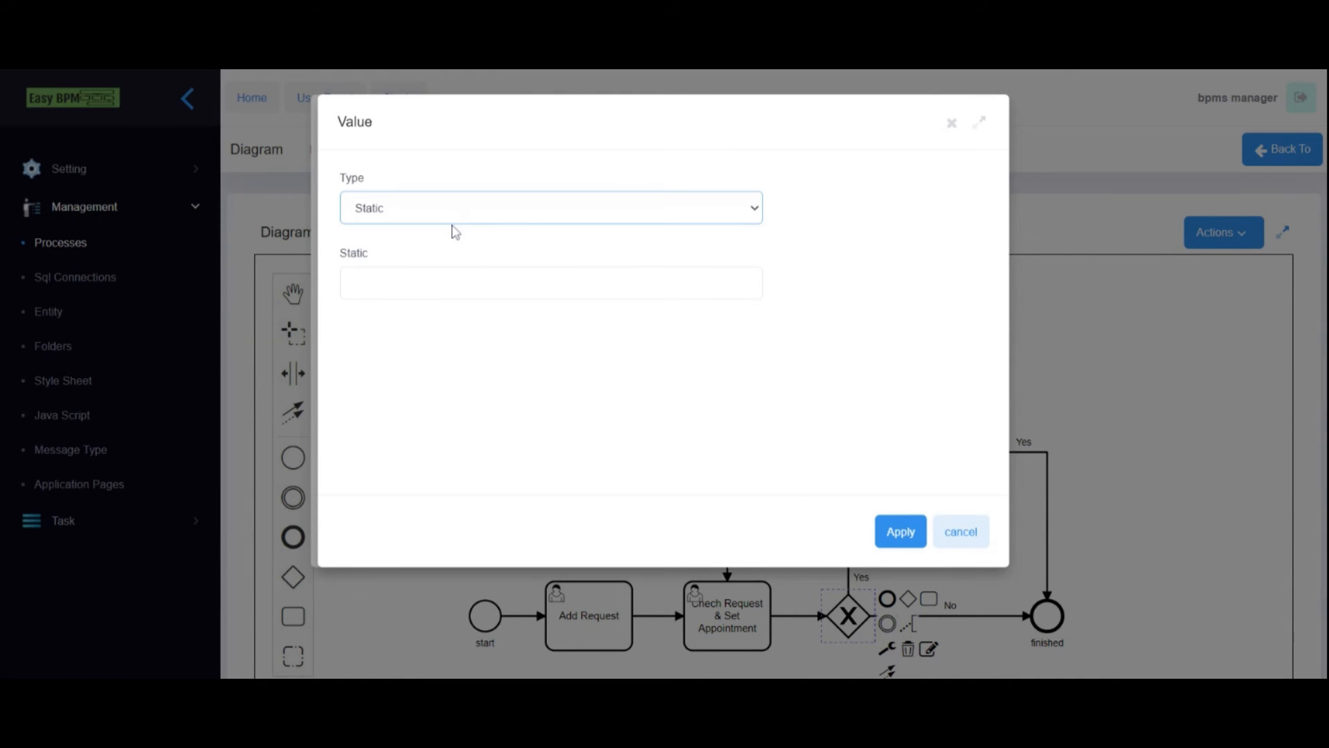
click(456, 232)
scroll(488, 346, down, 4)
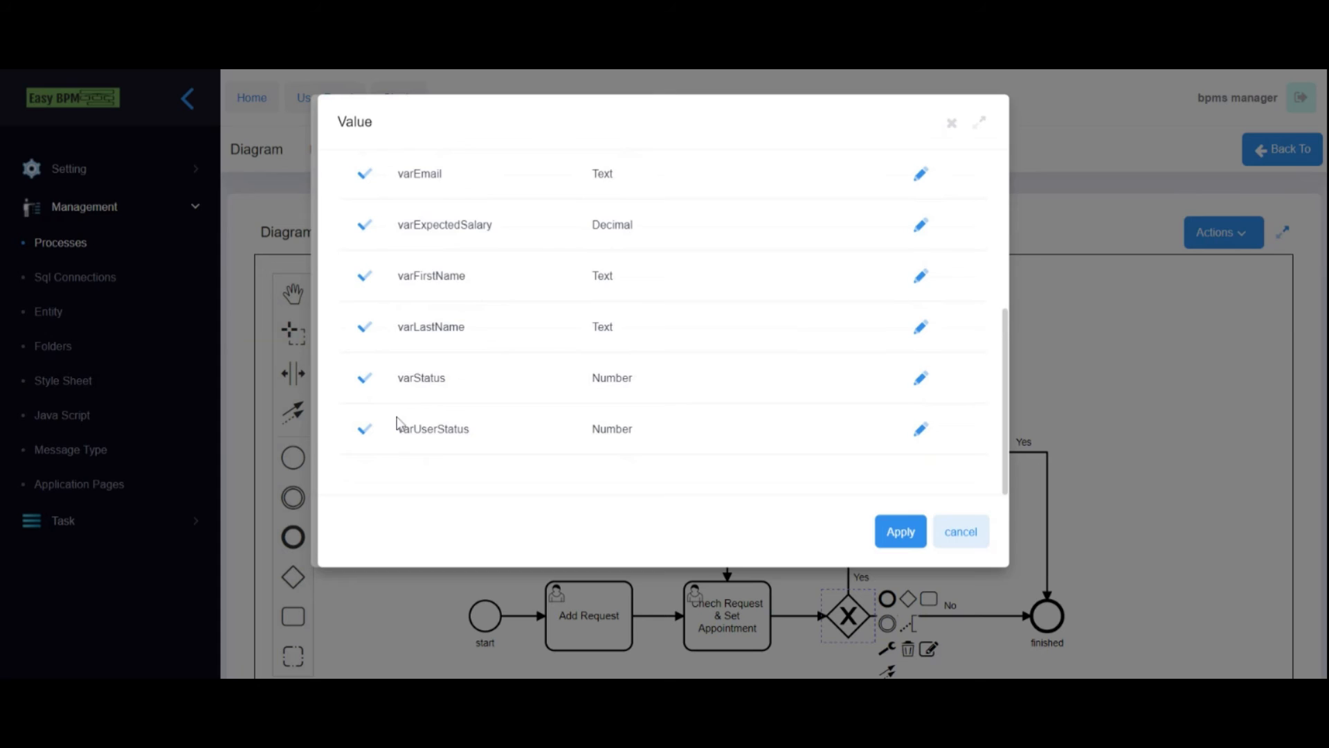
click(364, 378)
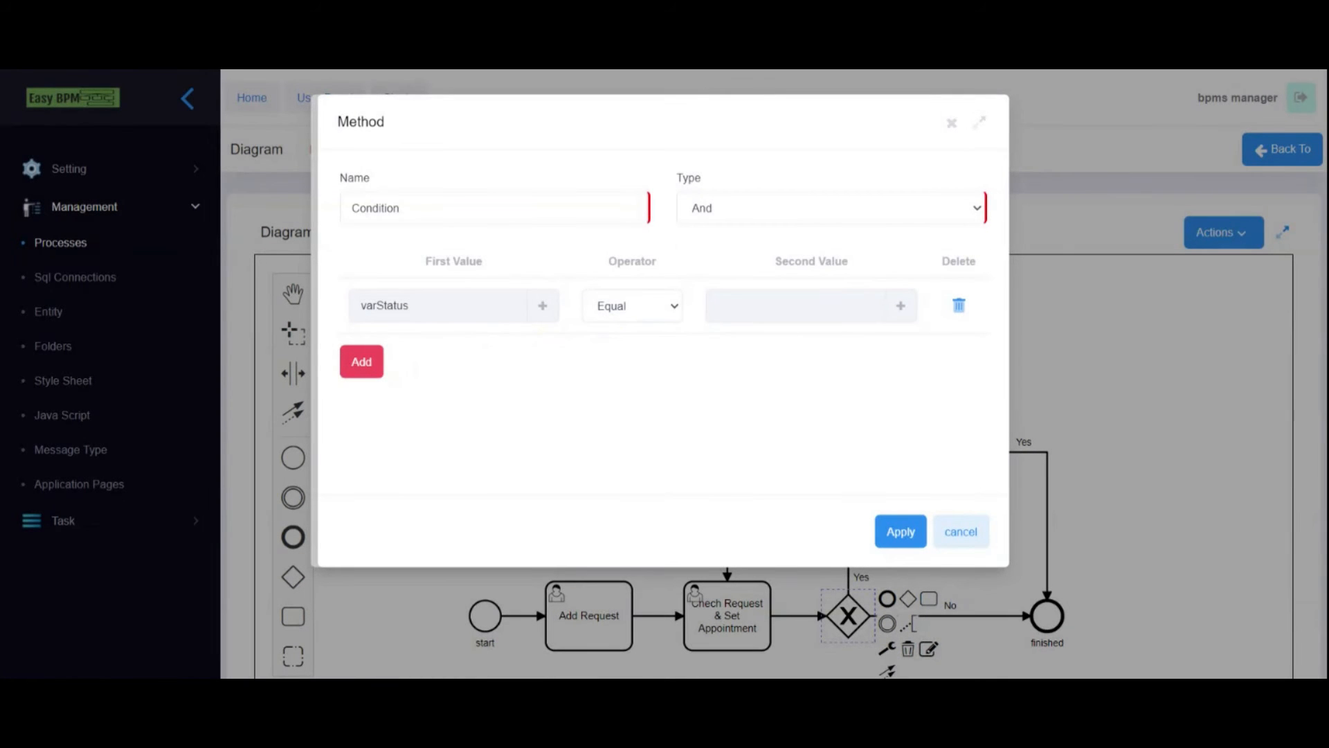
click(902, 306)
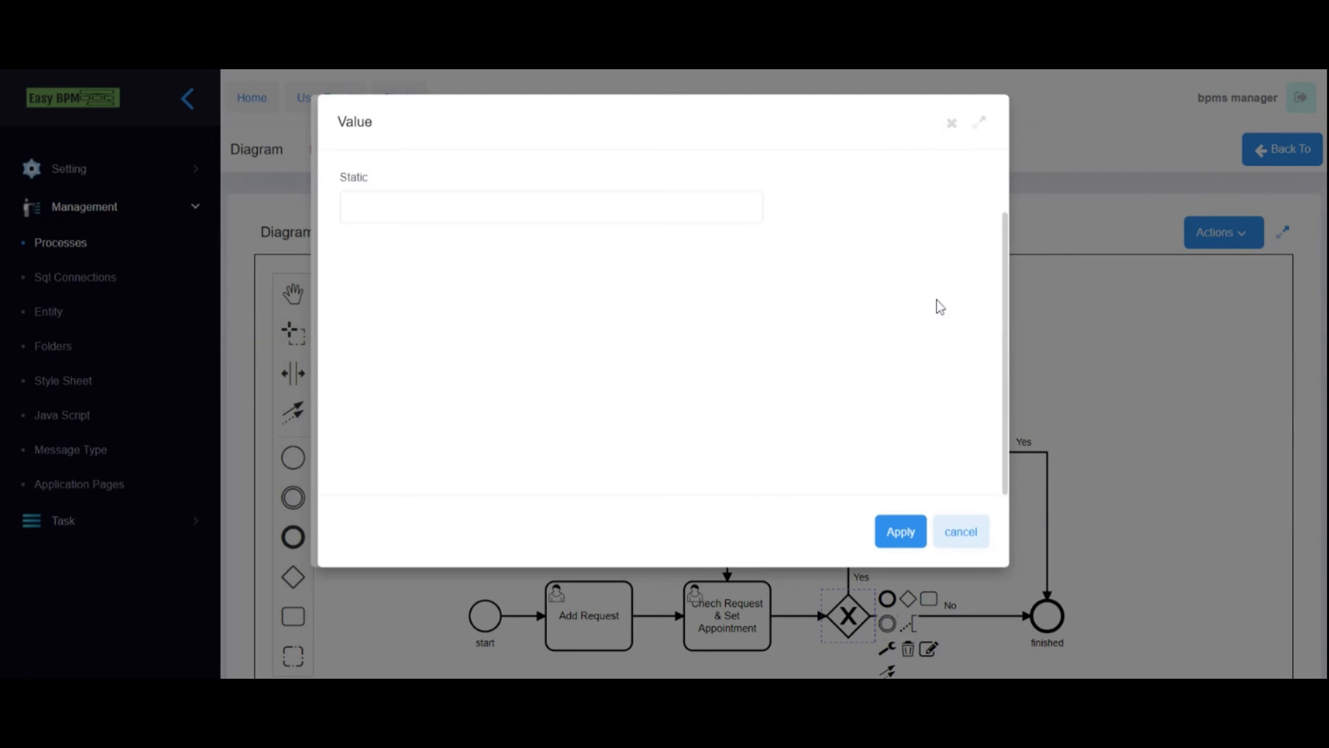
click(609, 284)
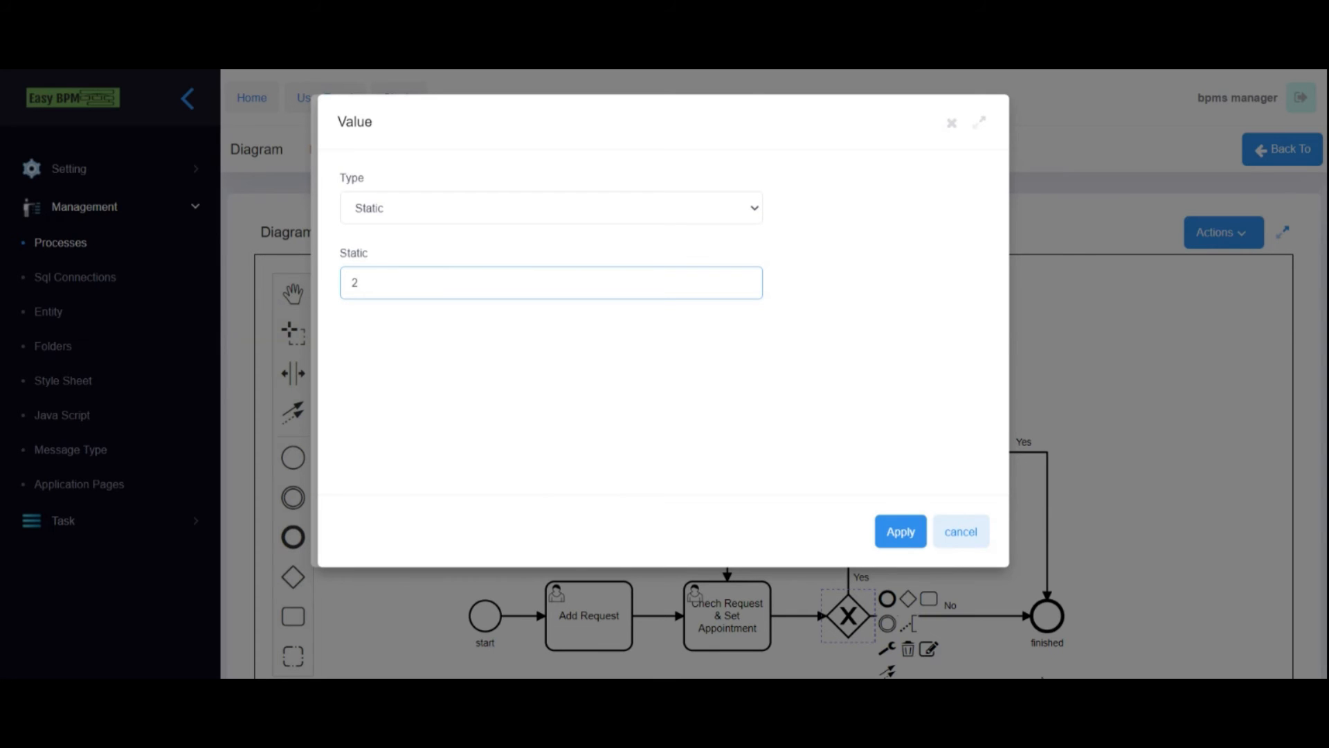
text(2)
click(911, 540)
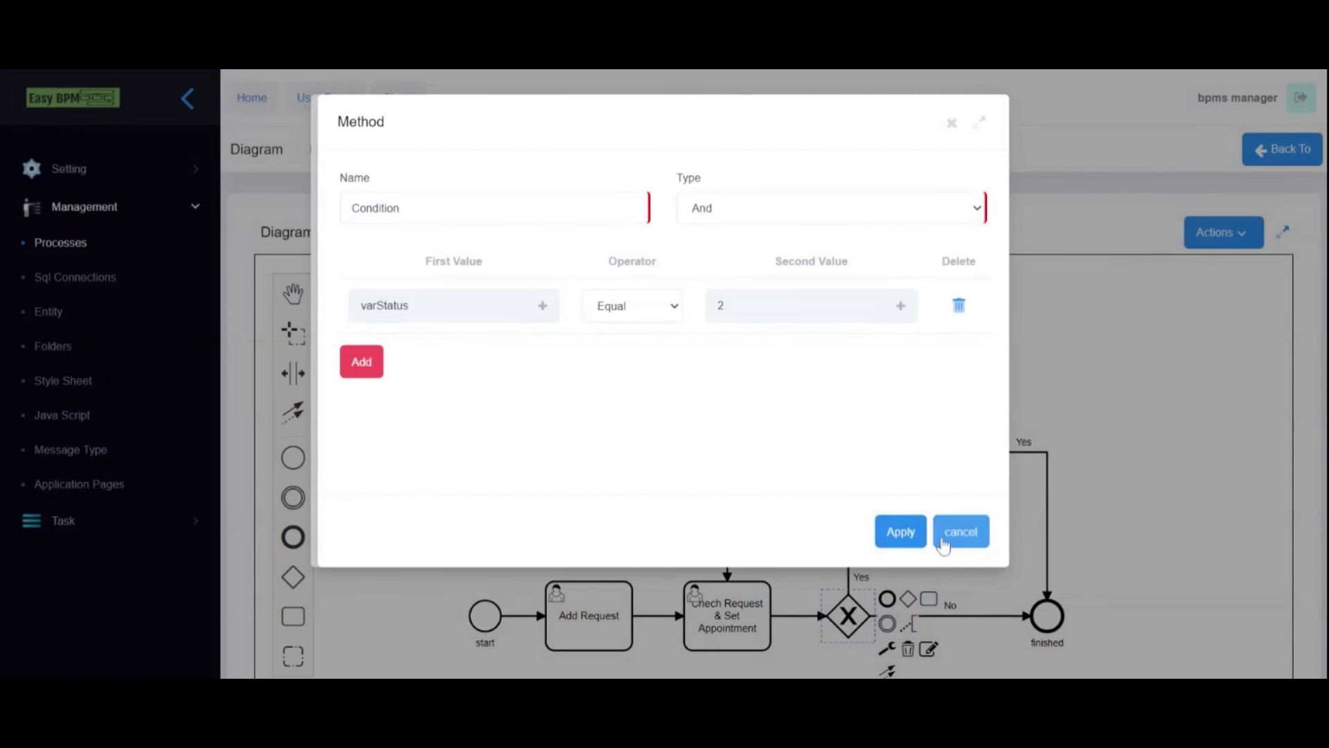
click(943, 539)
- Give the second condition a varStatus equals static 1 rule and save the gateway
click(457, 310)
click(586, 287)
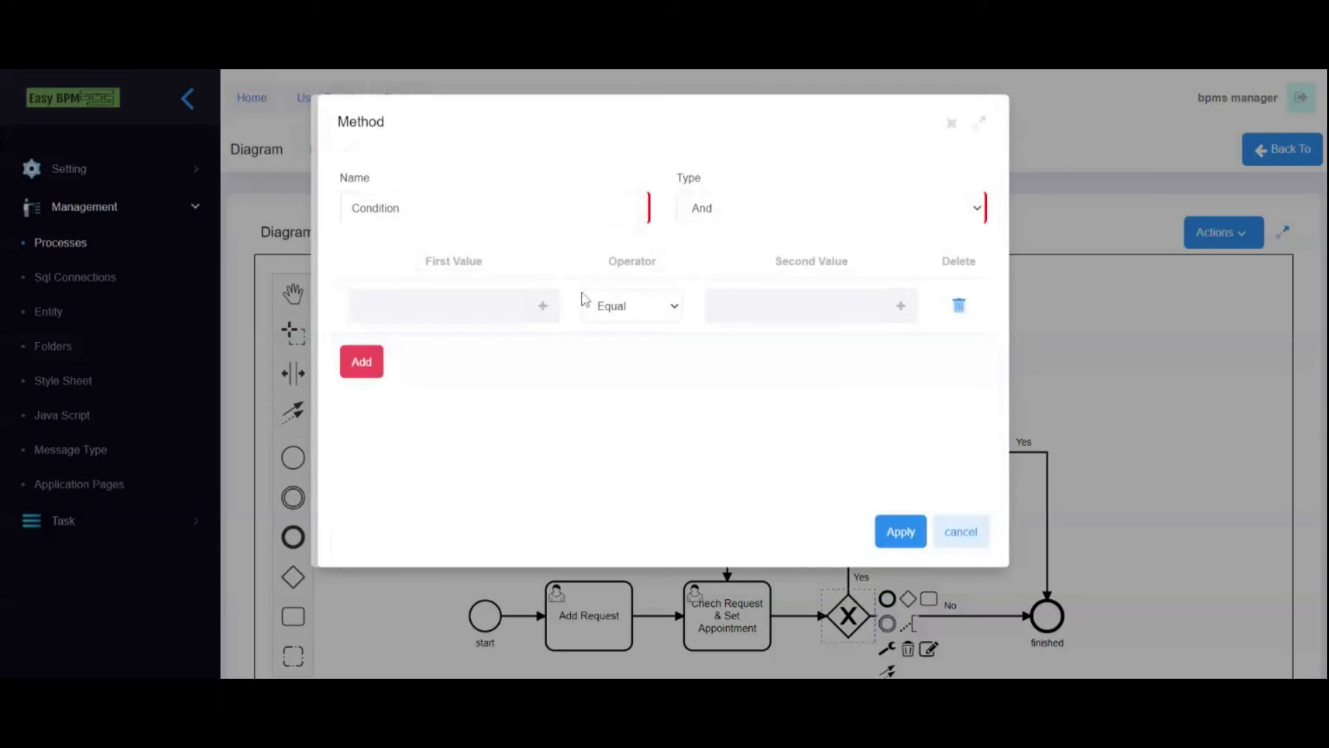
click(543, 305)
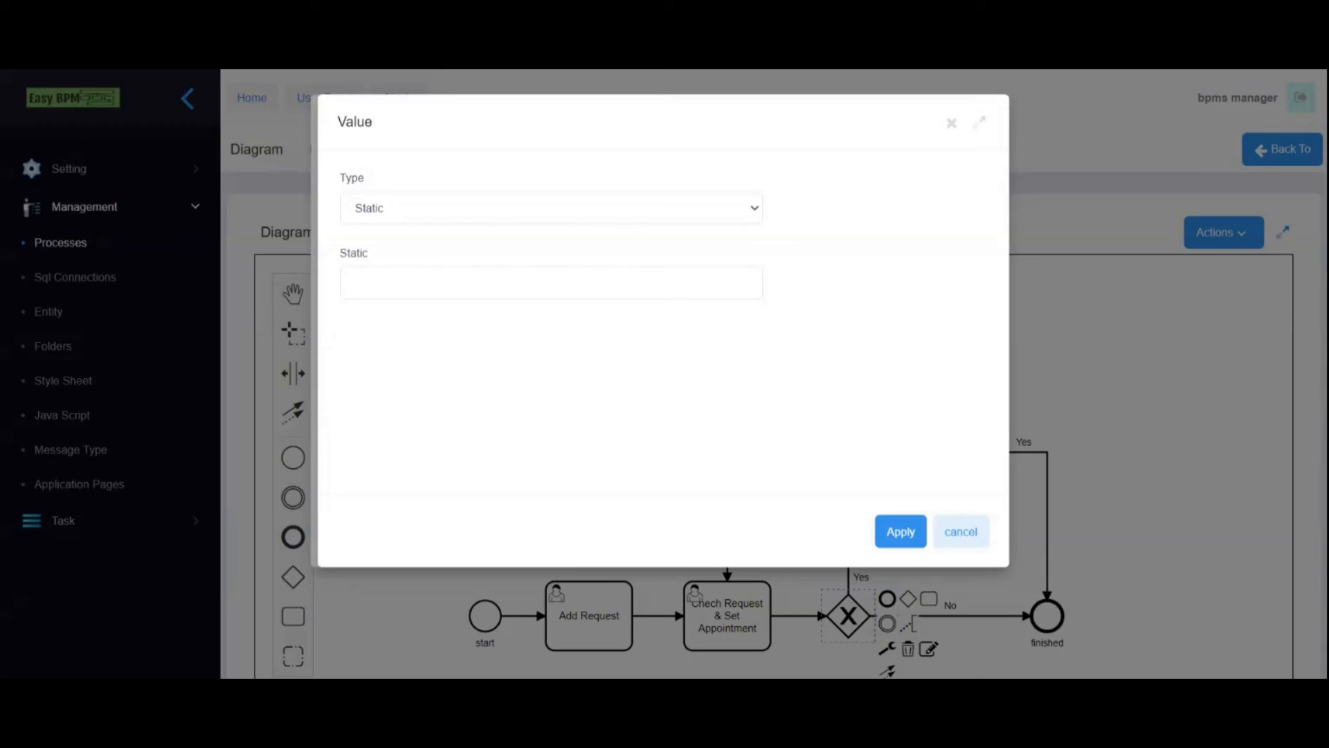
click(447, 222)
click(424, 251)
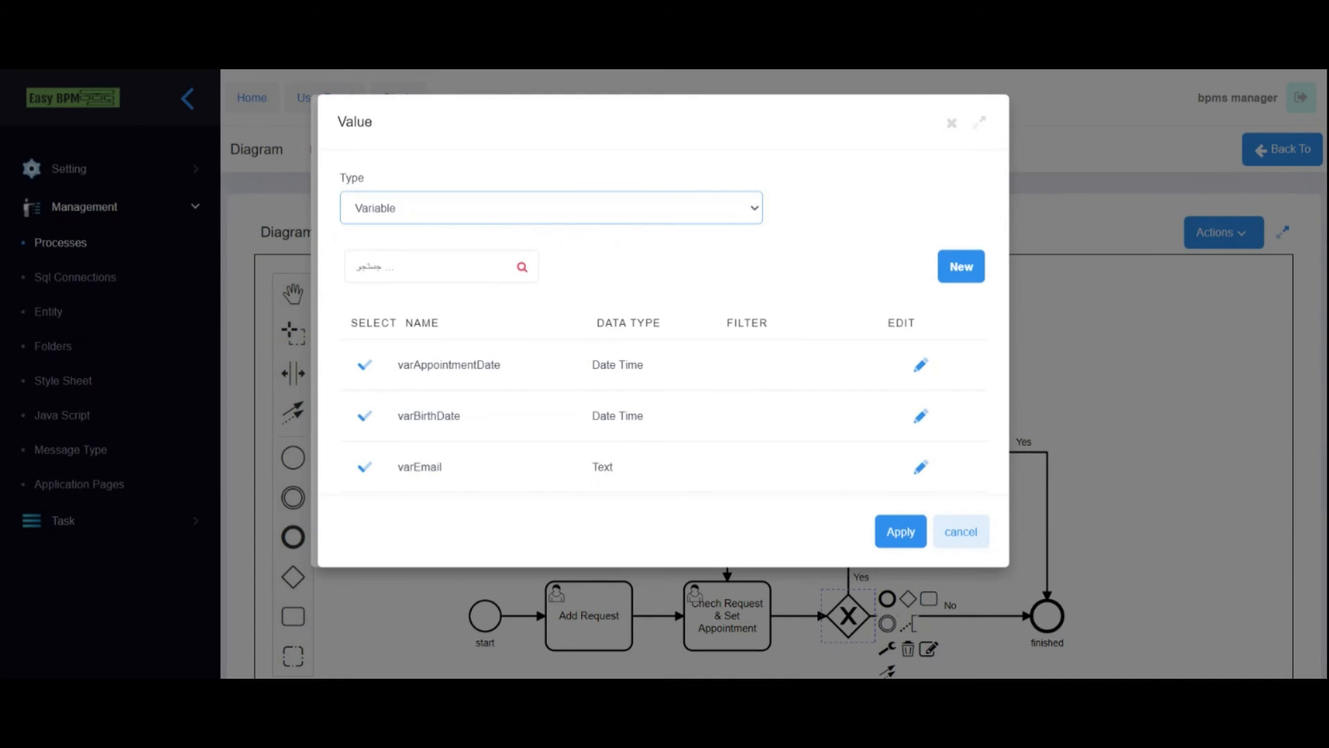
scroll(374, 433, down, 3)
click(365, 455)
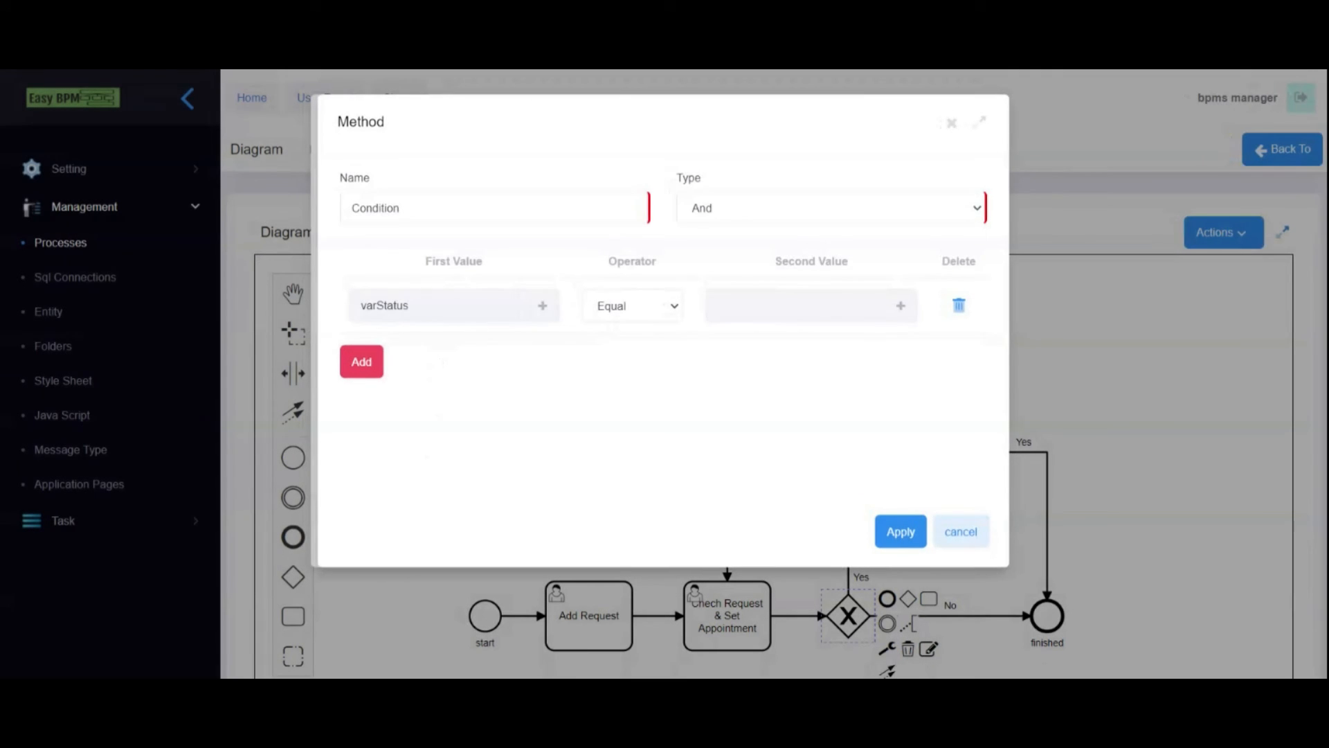
click(899, 306)
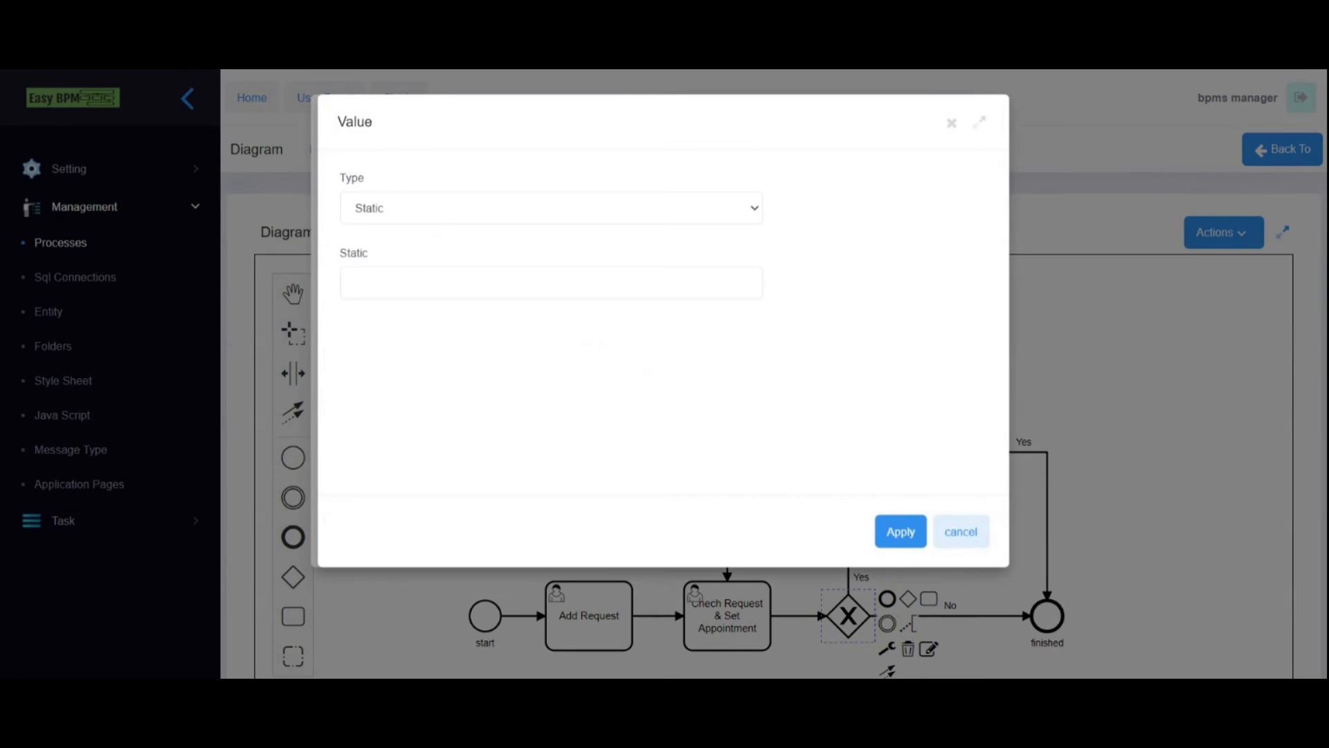
text(1)
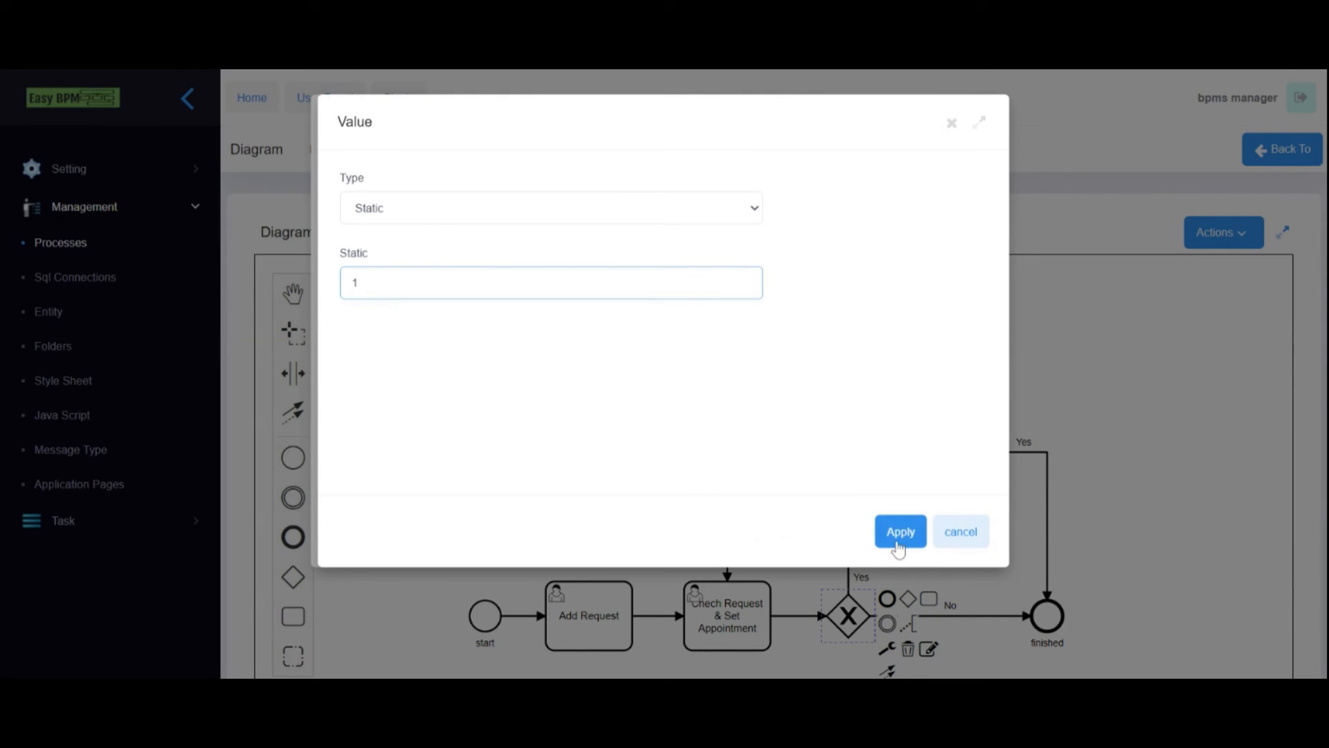
click(900, 531)
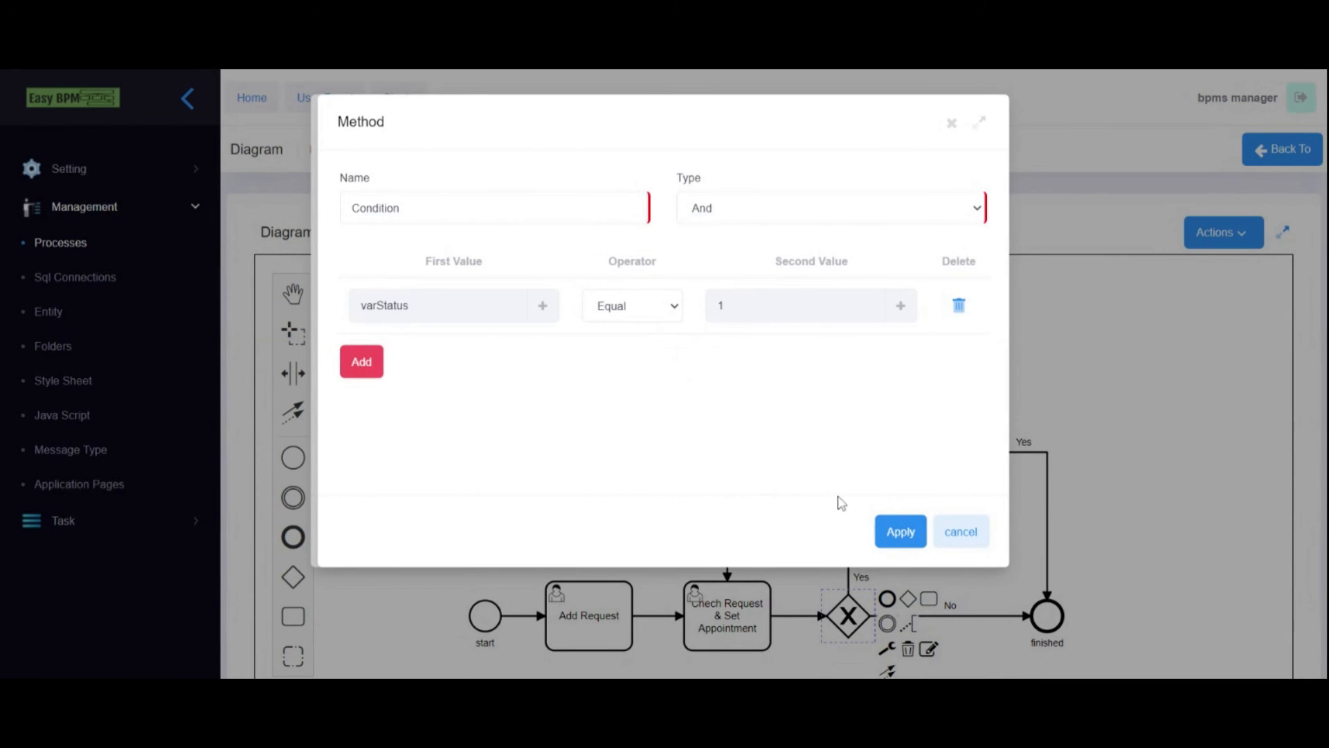
click(893, 533)
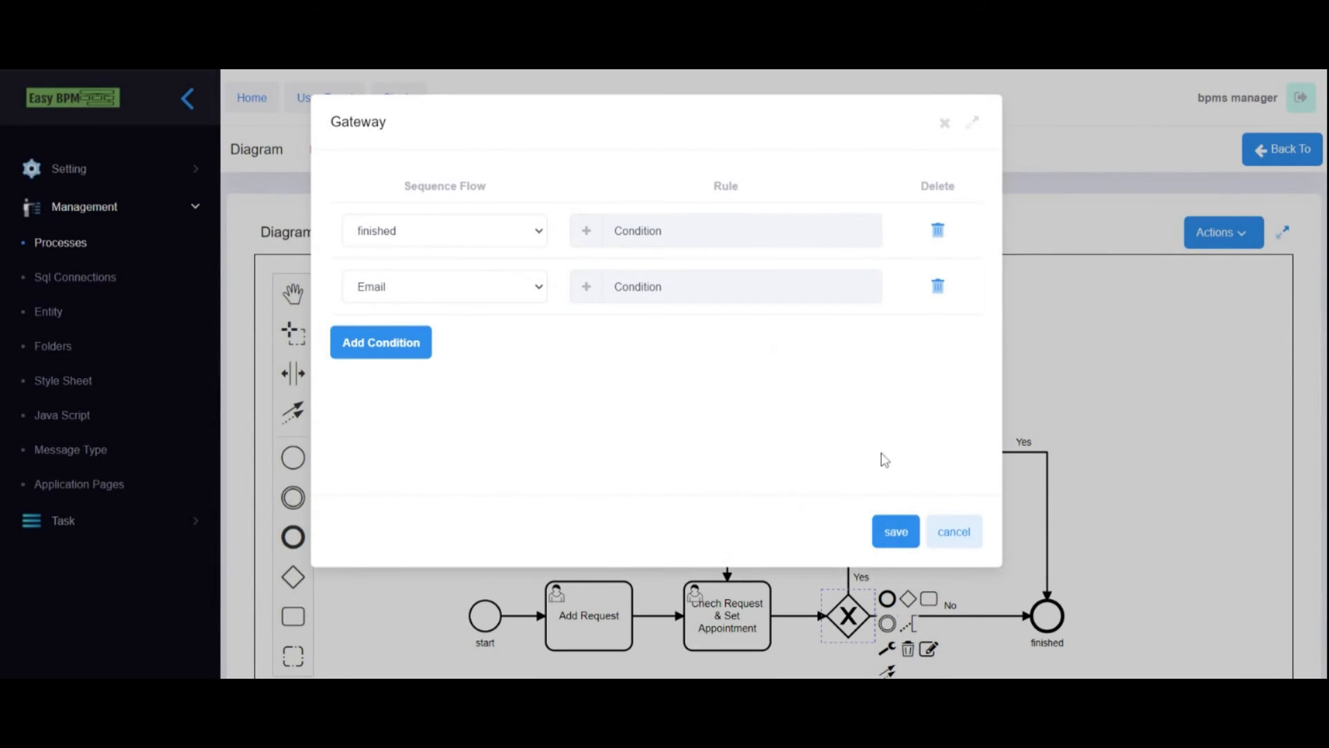
click(897, 532)
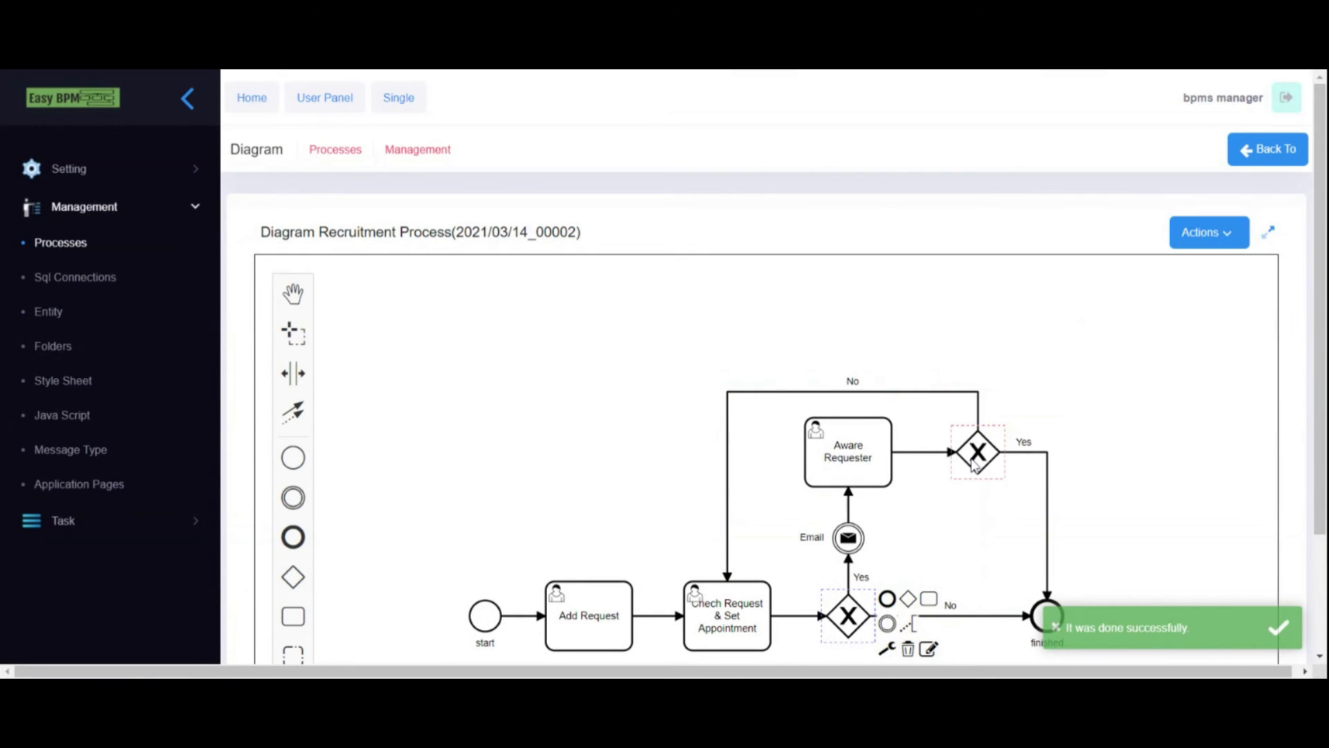
- Add a second route row to the upper gateway and send its first route to finished
click(974, 462)
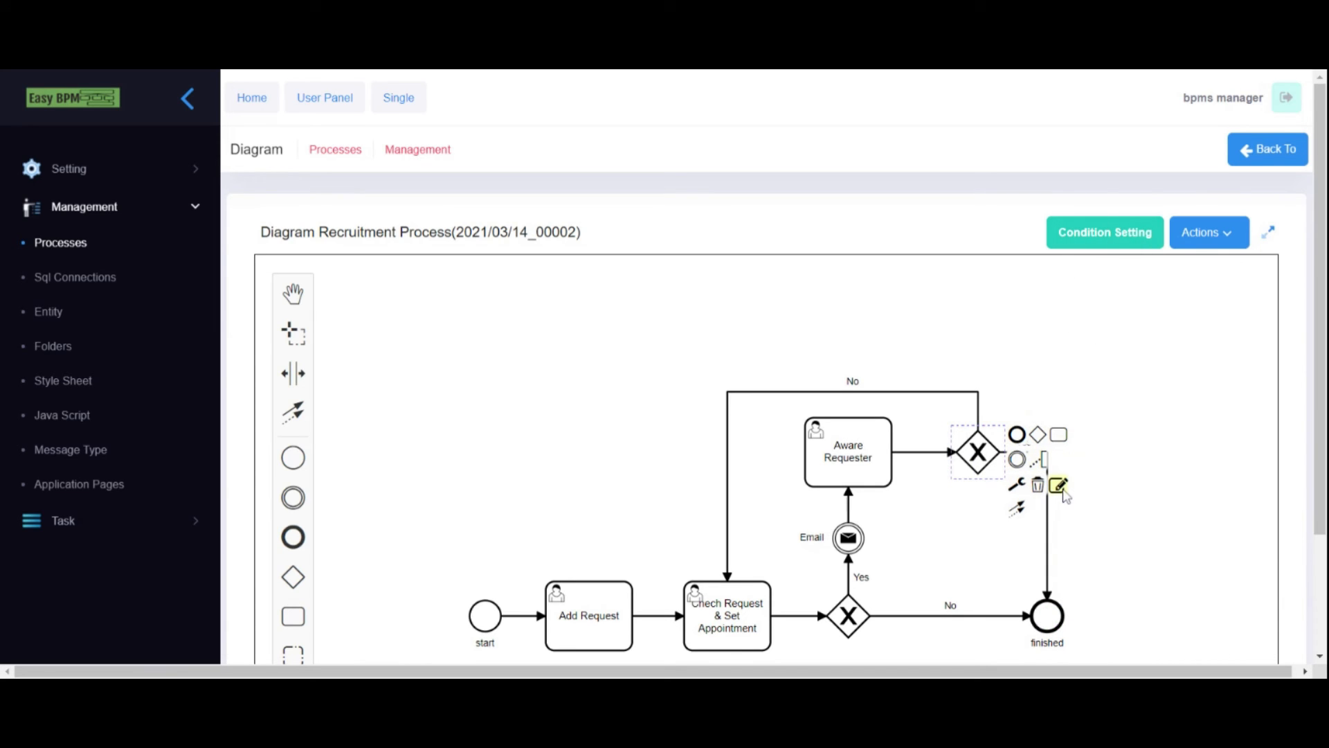
click(1095, 240)
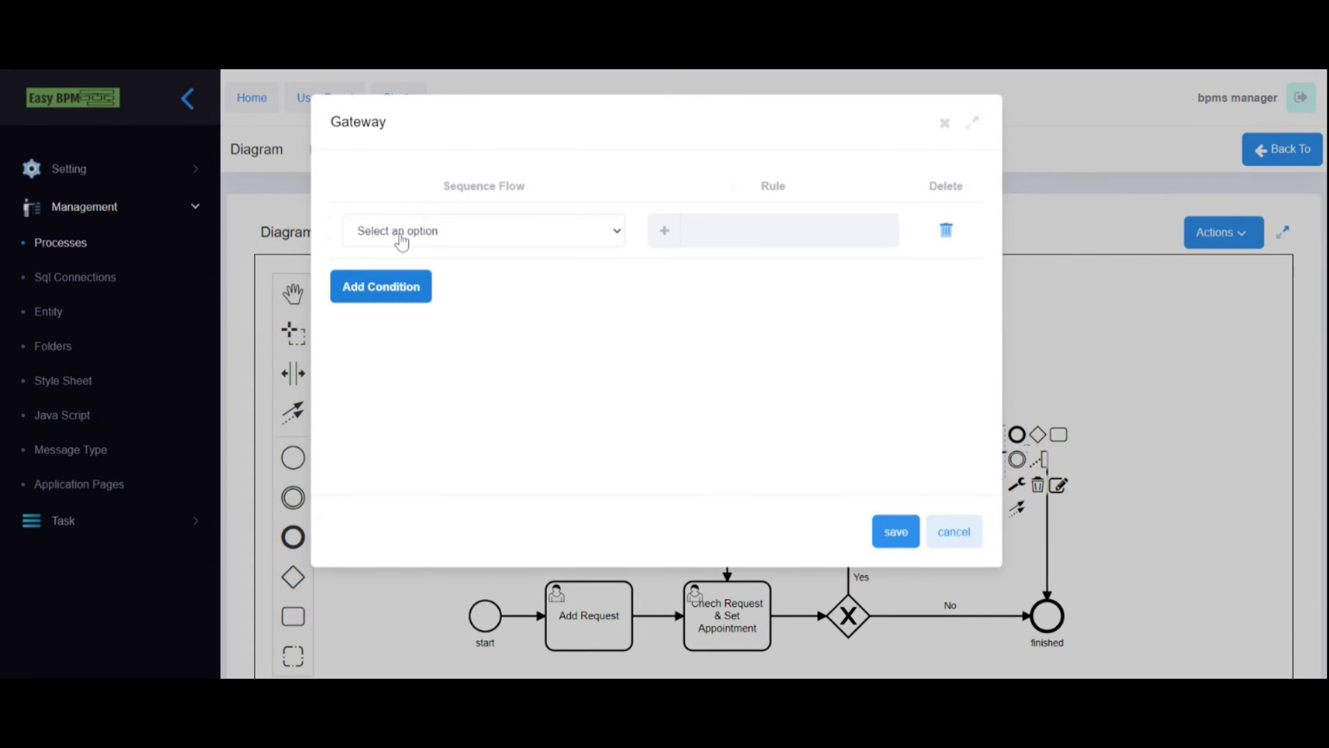
click(389, 305)
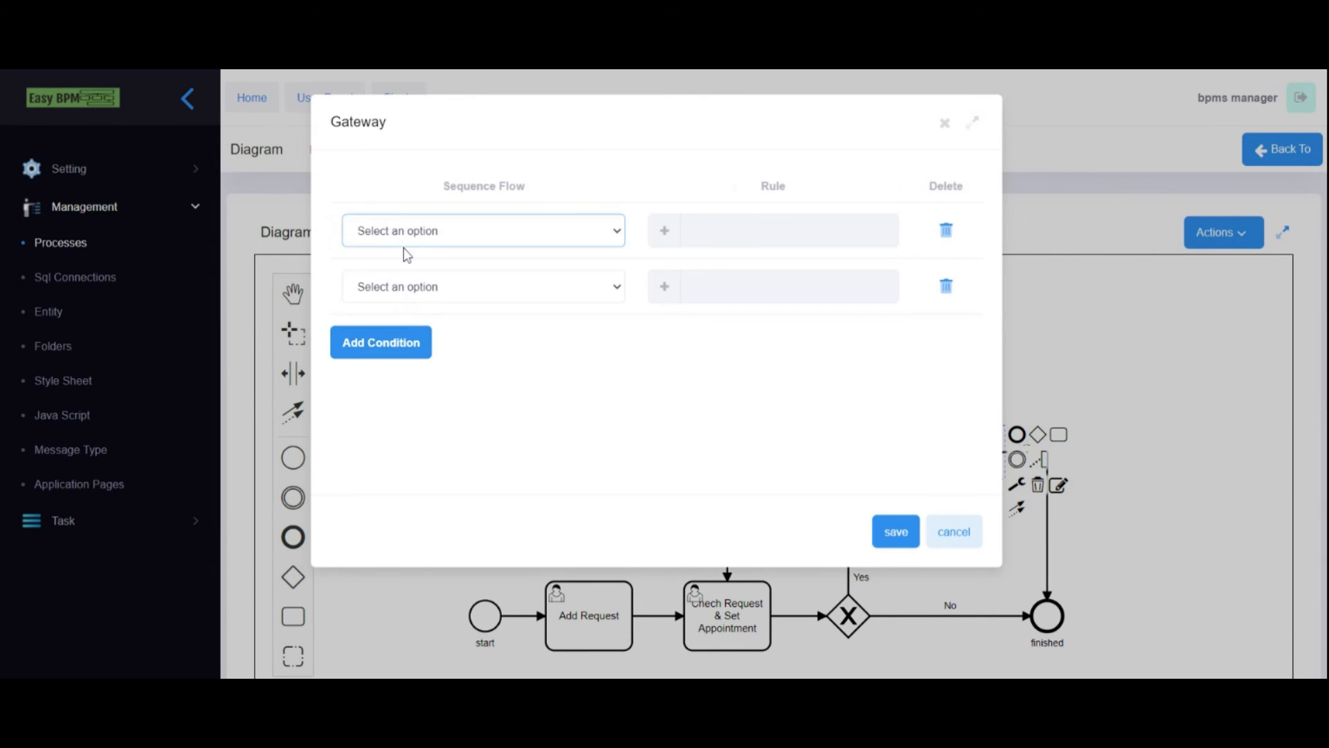
click(407, 283)
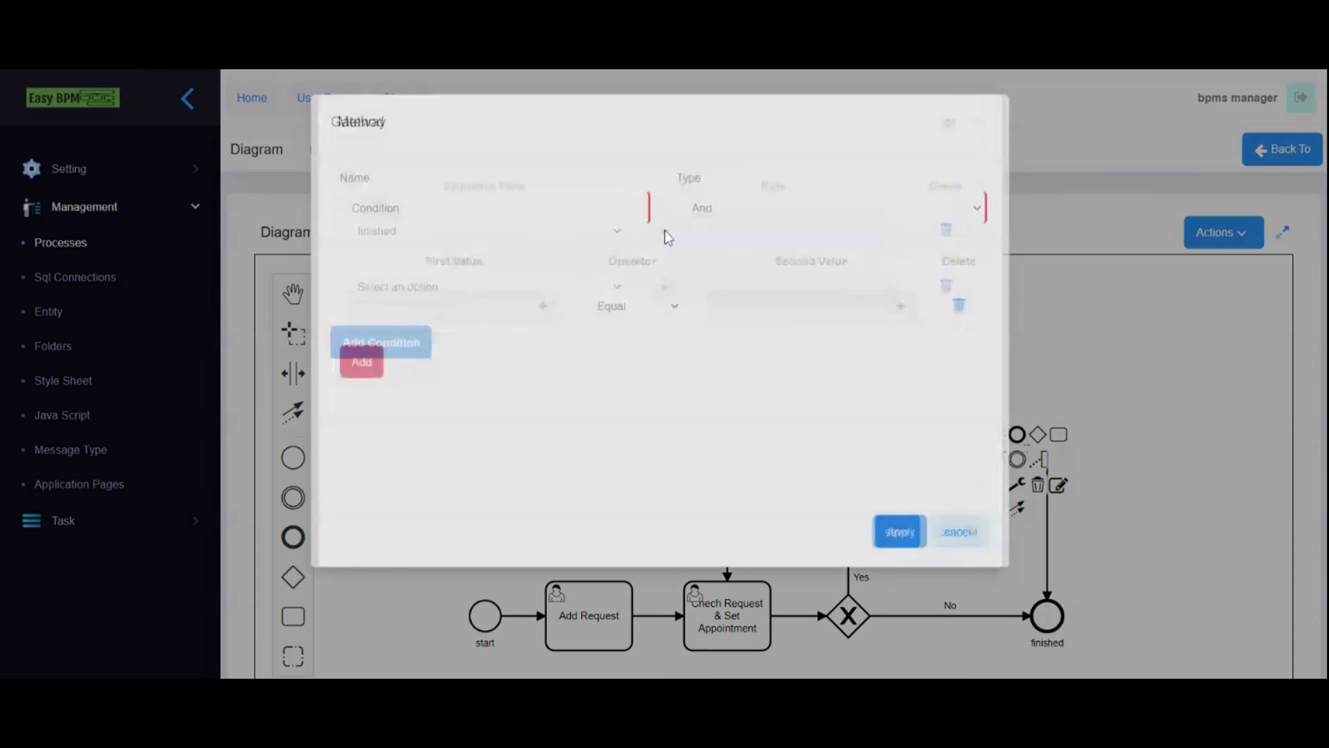
- Give the finished route a rule of varUserStatus Equal static 1
click(664, 230)
click(542, 310)
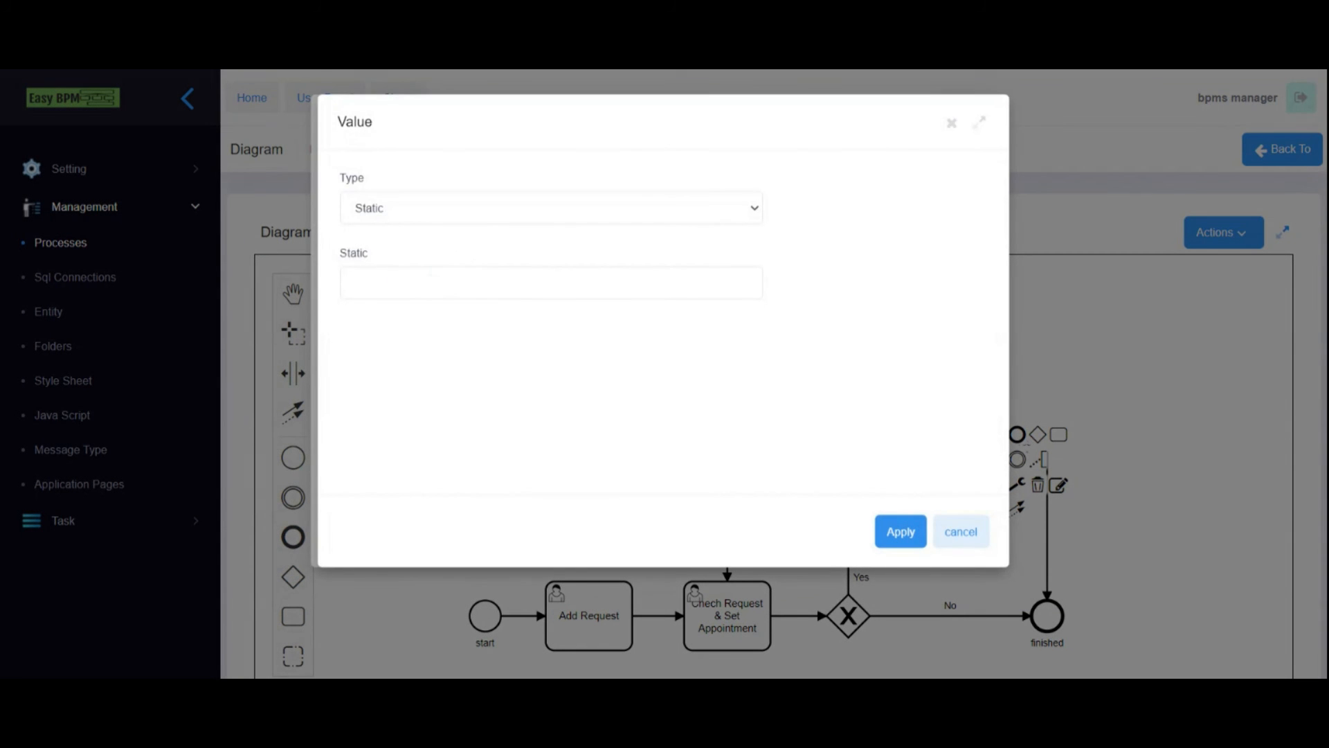
click(388, 221)
click(395, 256)
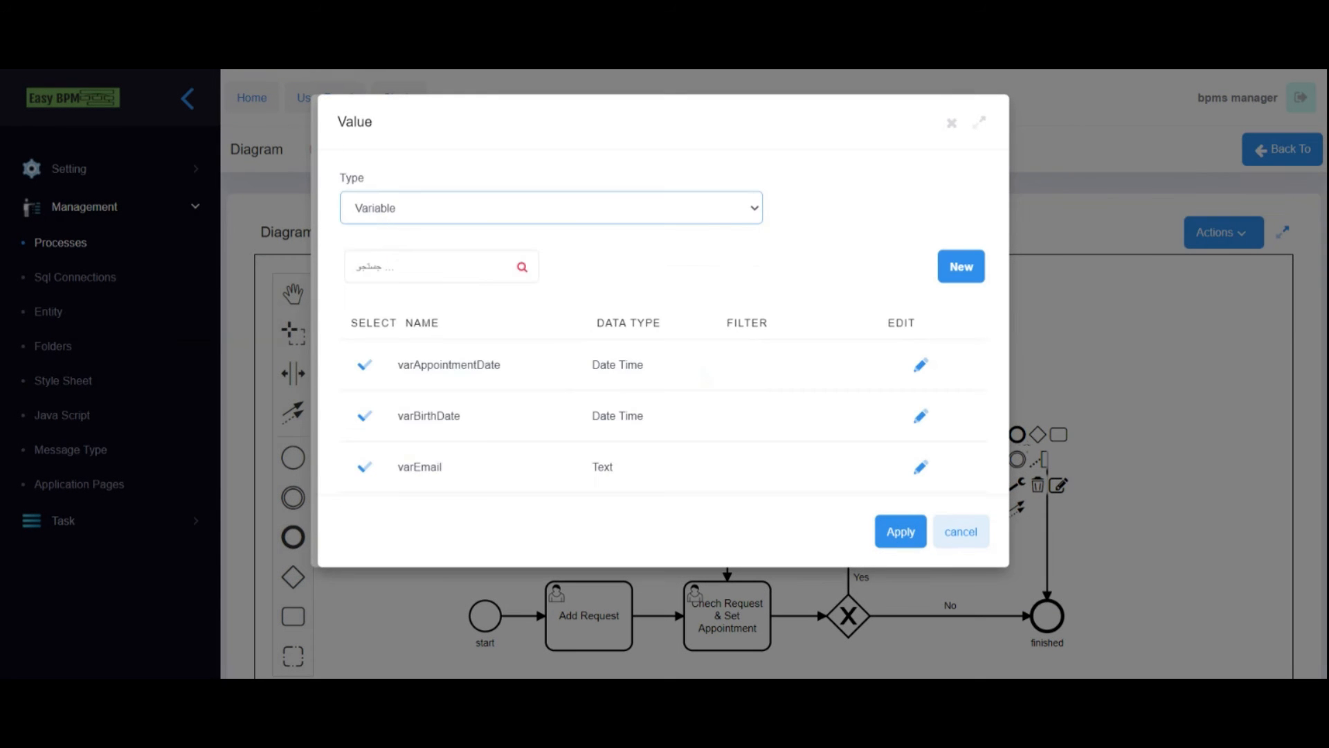
scroll(364, 427, down, 5)
click(365, 427)
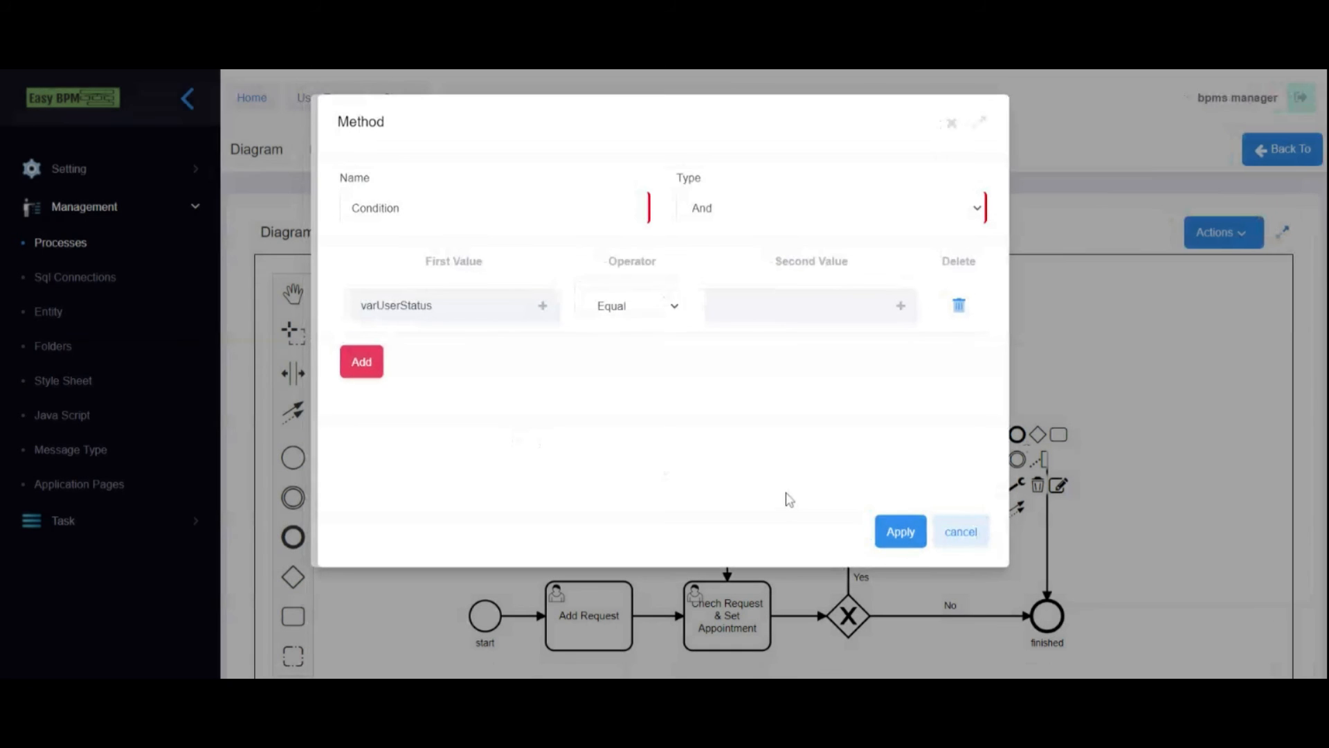
click(623, 310)
click(794, 361)
click(900, 310)
click(416, 290)
text(1)
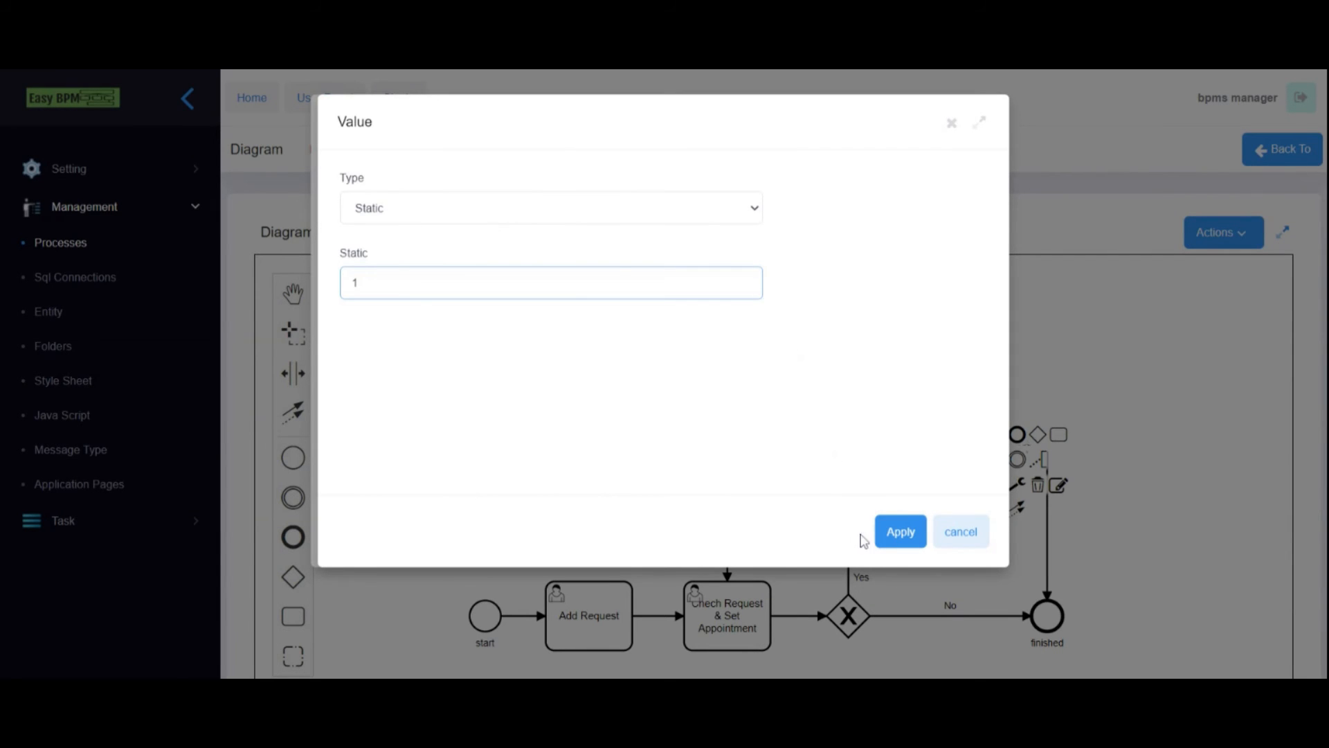
click(886, 537)
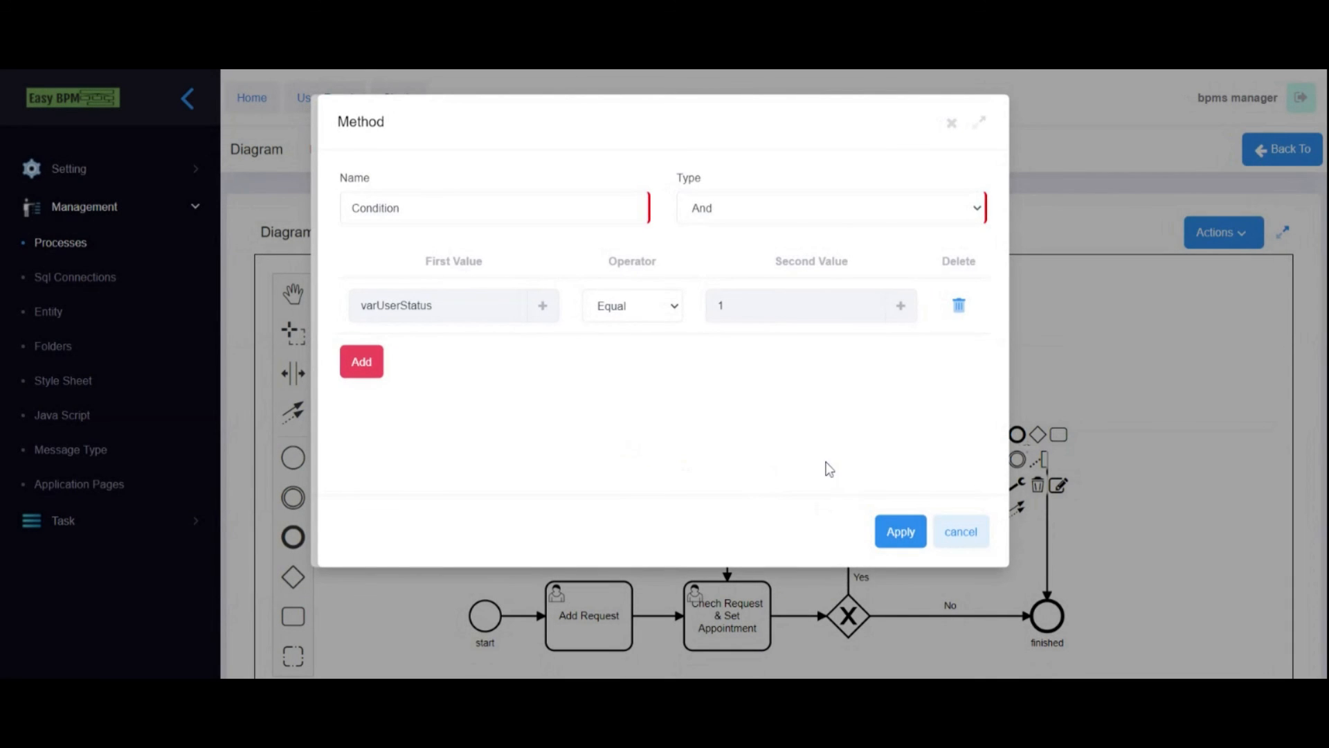
click(901, 533)
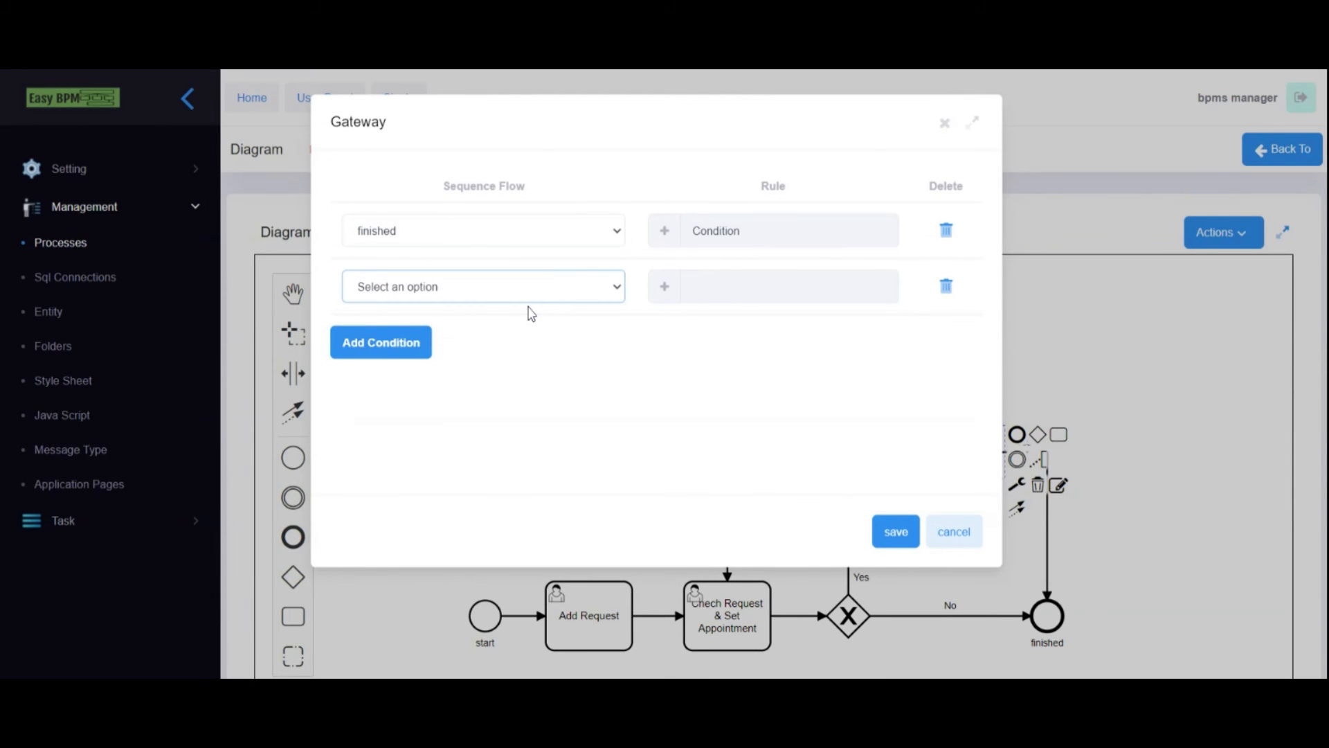
- Route the second row to Chech Request & Set Appointment with rule varUserStatus equals 2
click(478, 337)
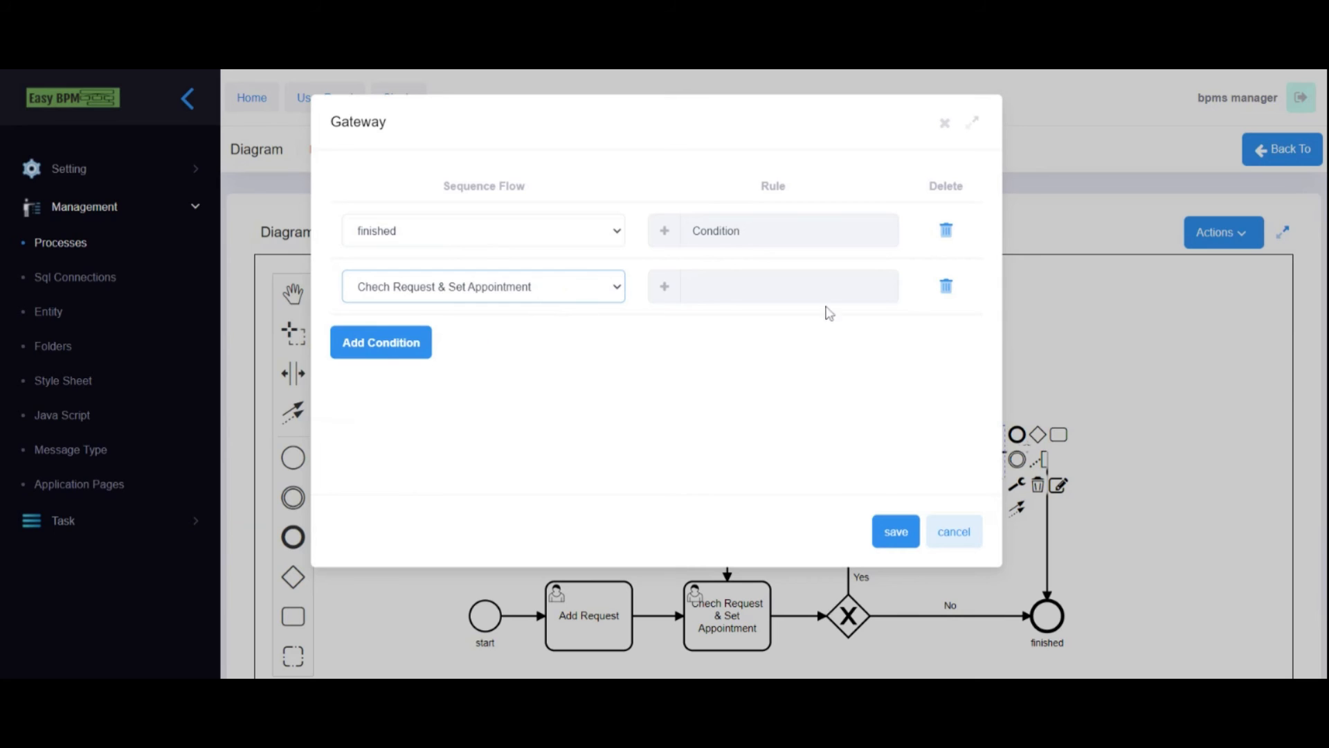
click(666, 288)
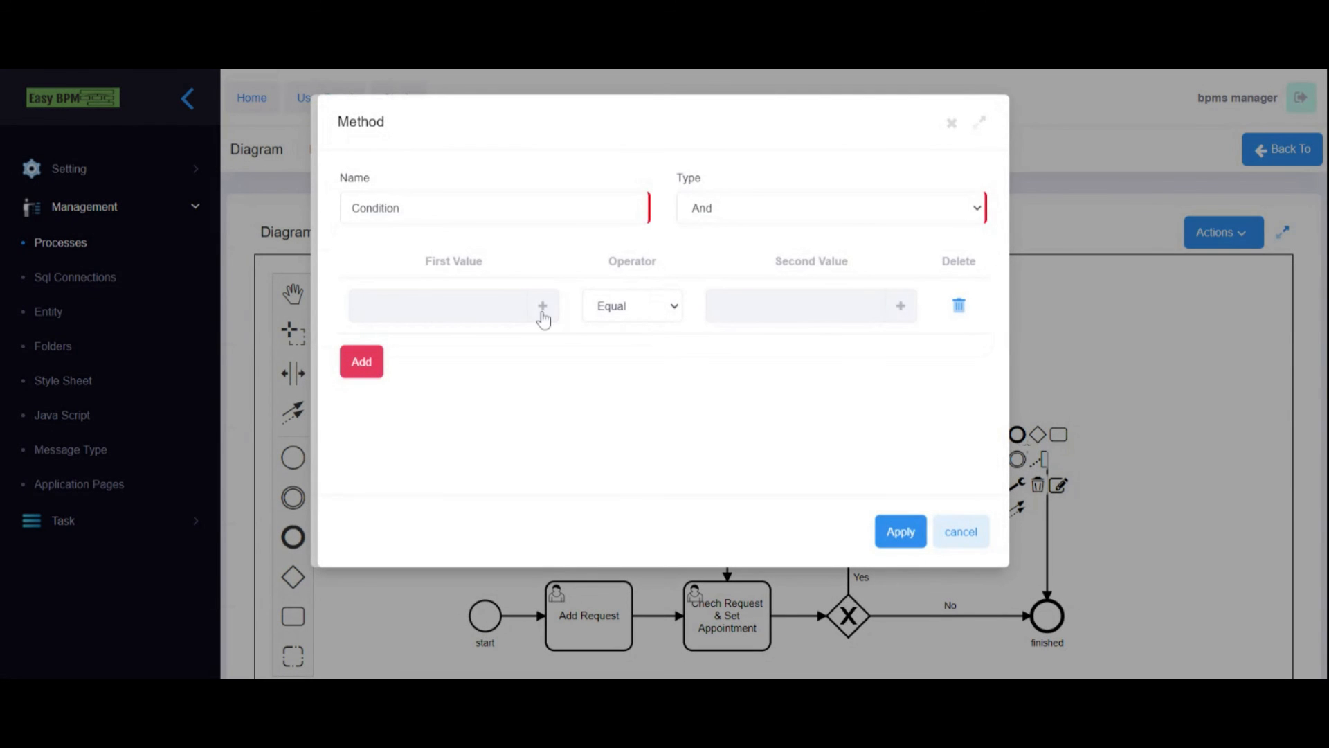
click(498, 315)
click(604, 208)
click(436, 239)
scroll(455, 360, down, 2)
scroll(453, 368, down, 3)
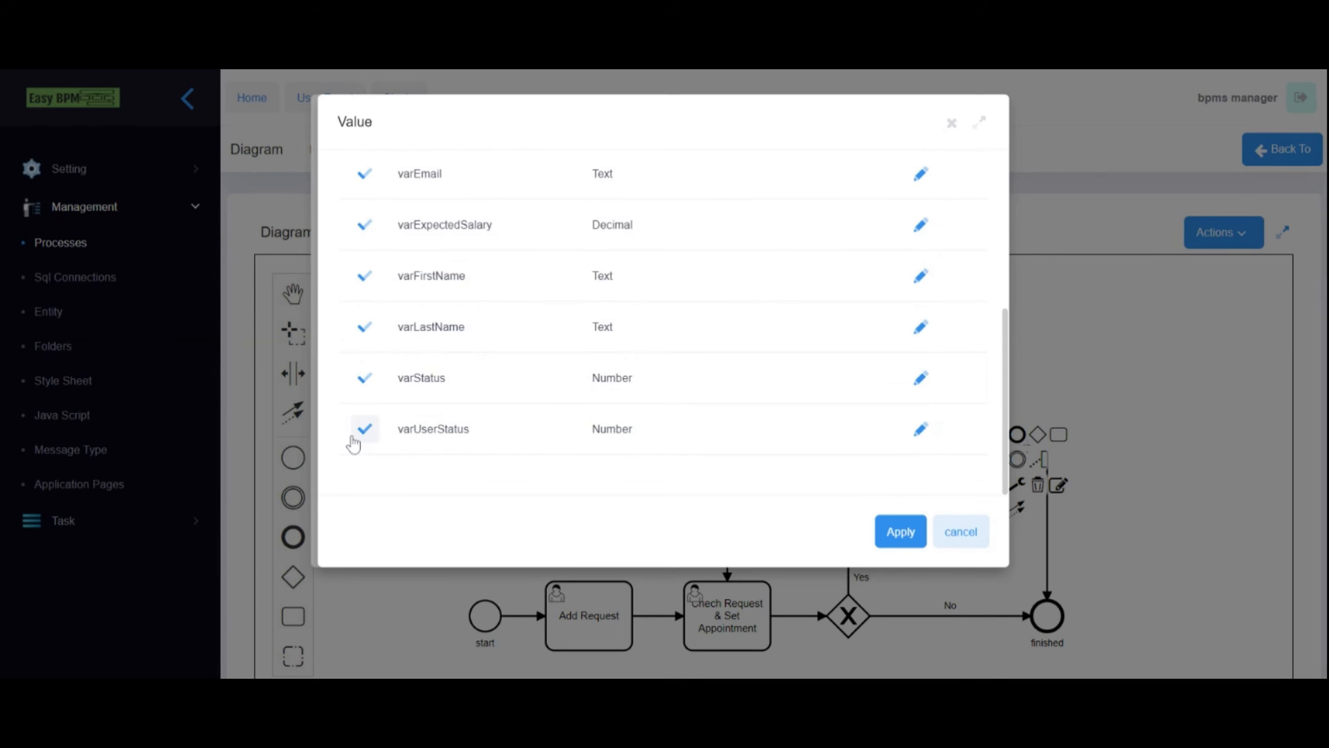
click(365, 431)
click(900, 306)
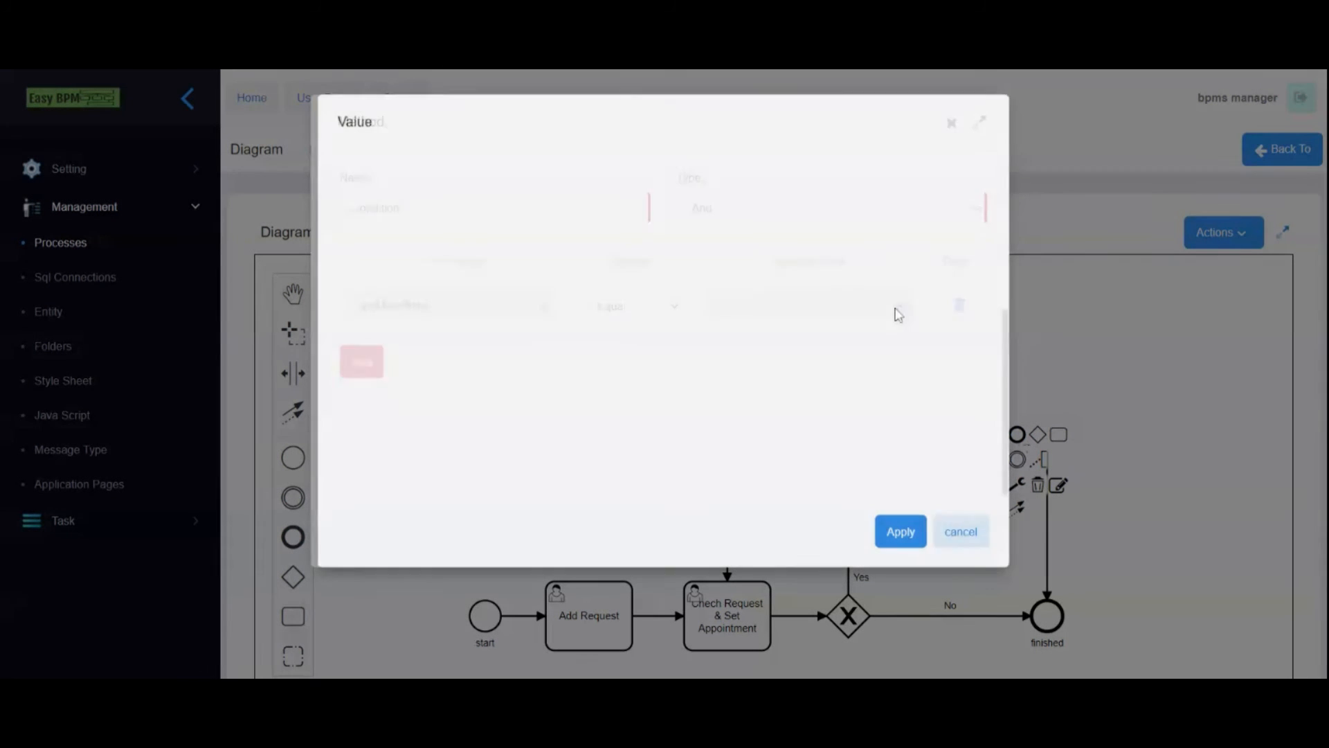
click(526, 283)
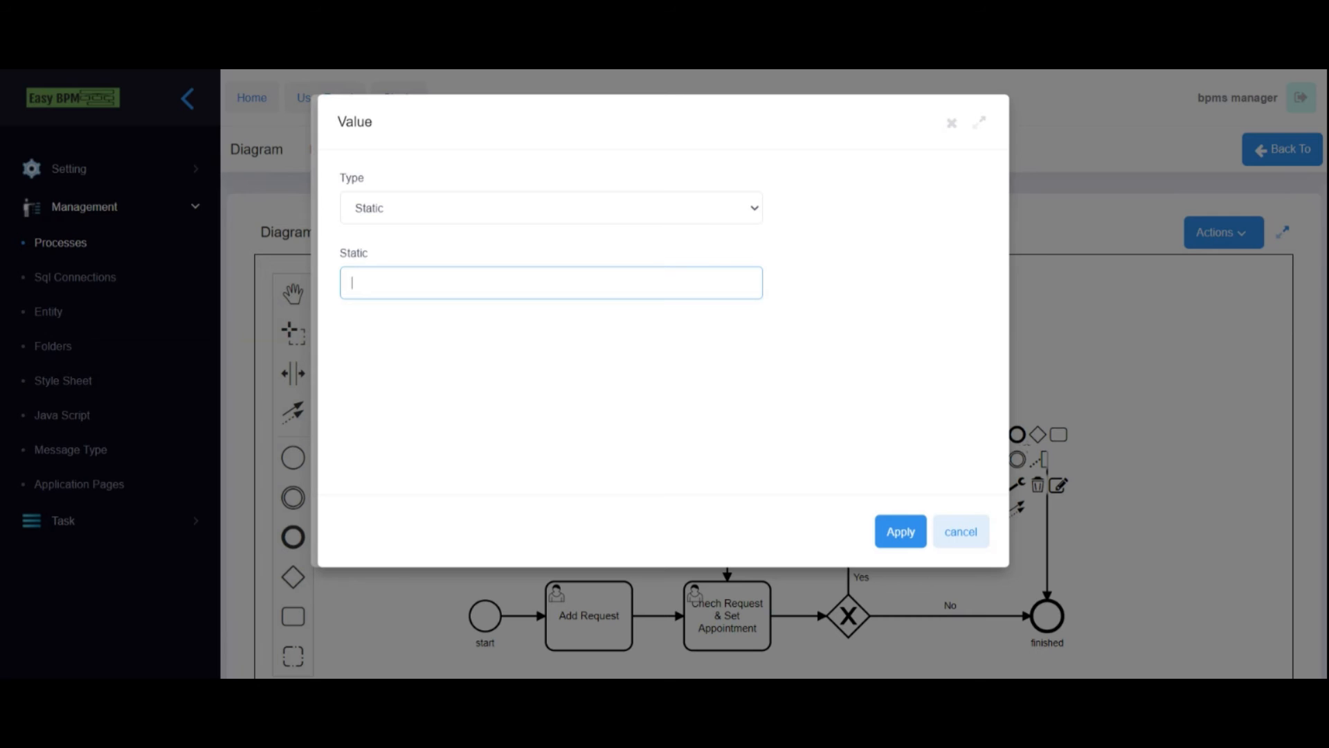
text(2)
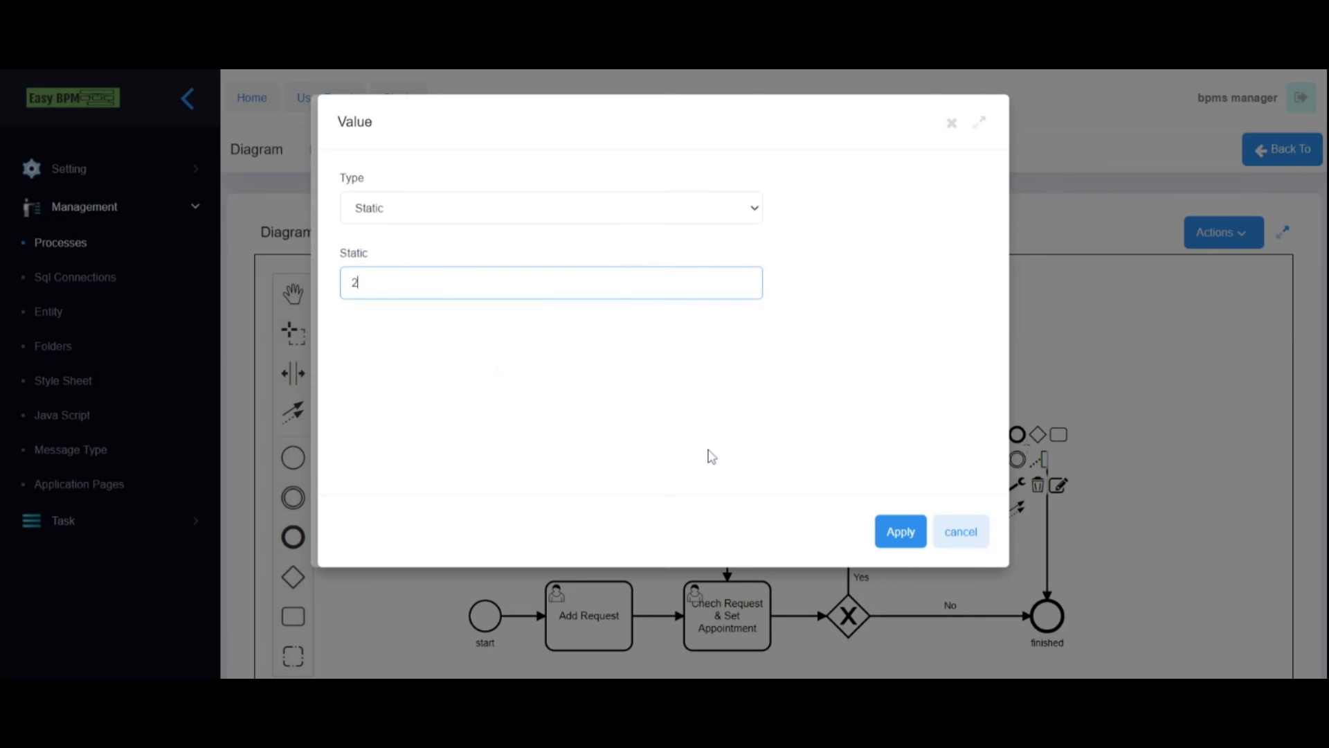
click(891, 529)
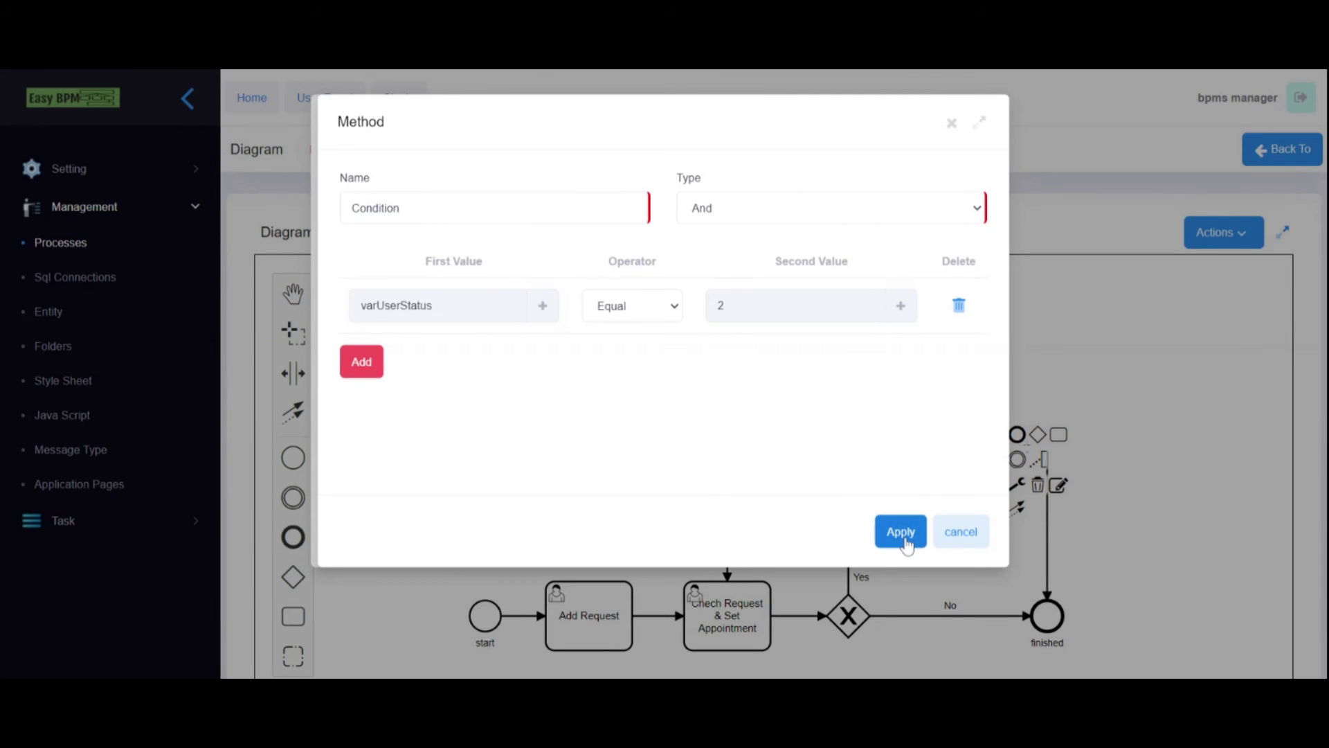
- Name the rules Reject and Approved, then save the upper gateway
double_click(378, 209)
text(R)
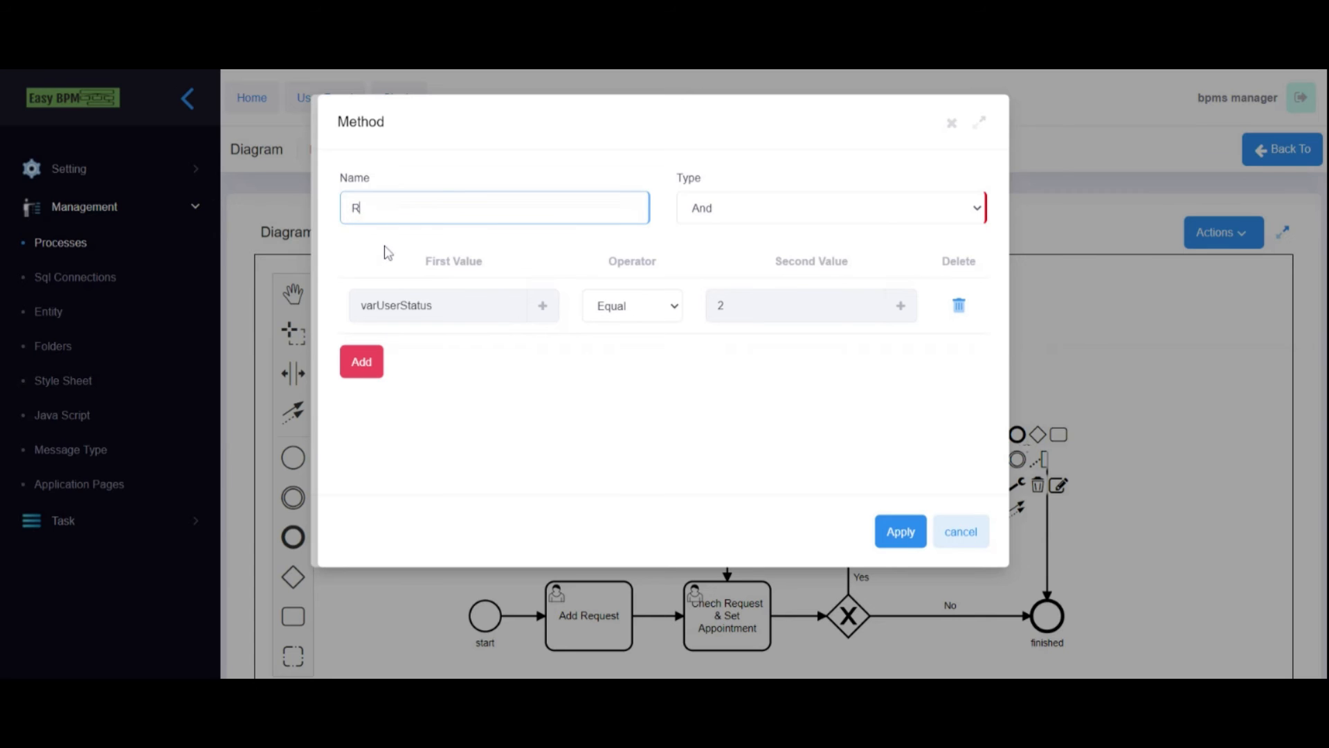
text(eject)
click(884, 535)
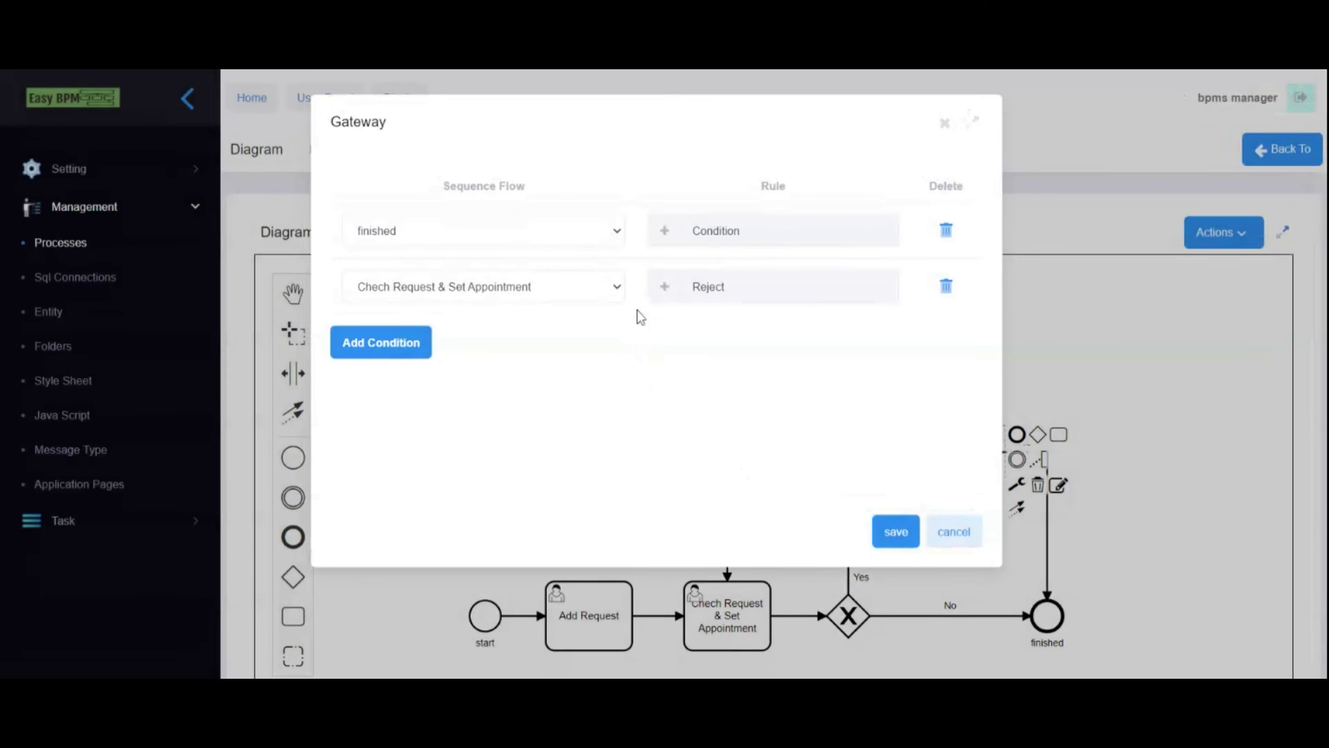
click(666, 234)
double_click(377, 209)
text(Approved)
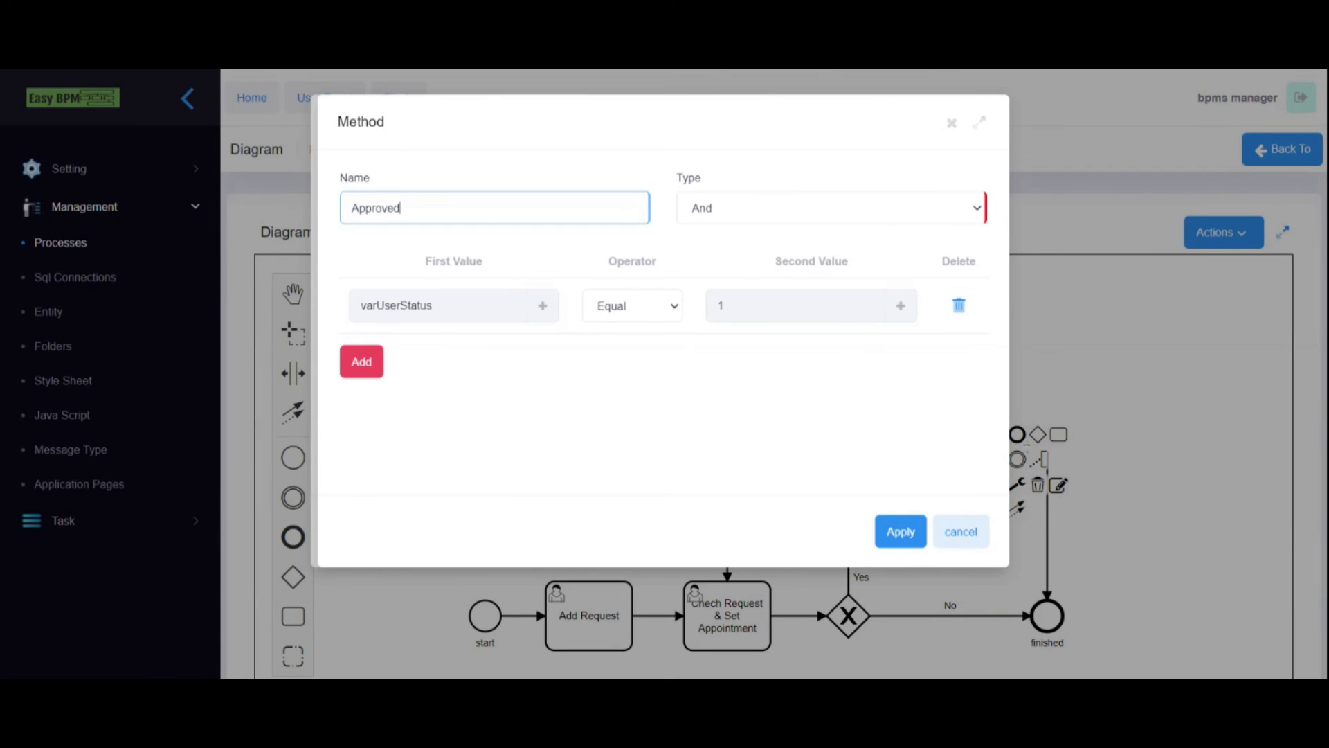
click(898, 532)
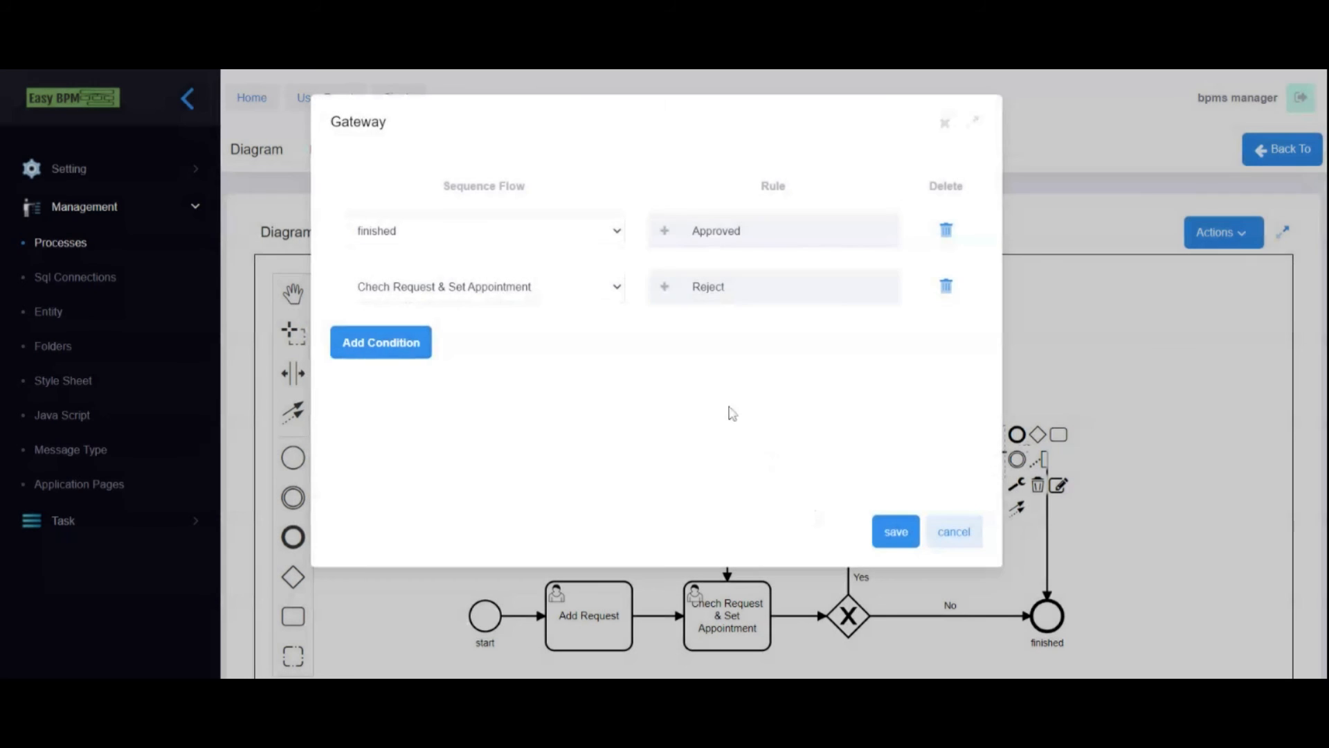
click(893, 531)
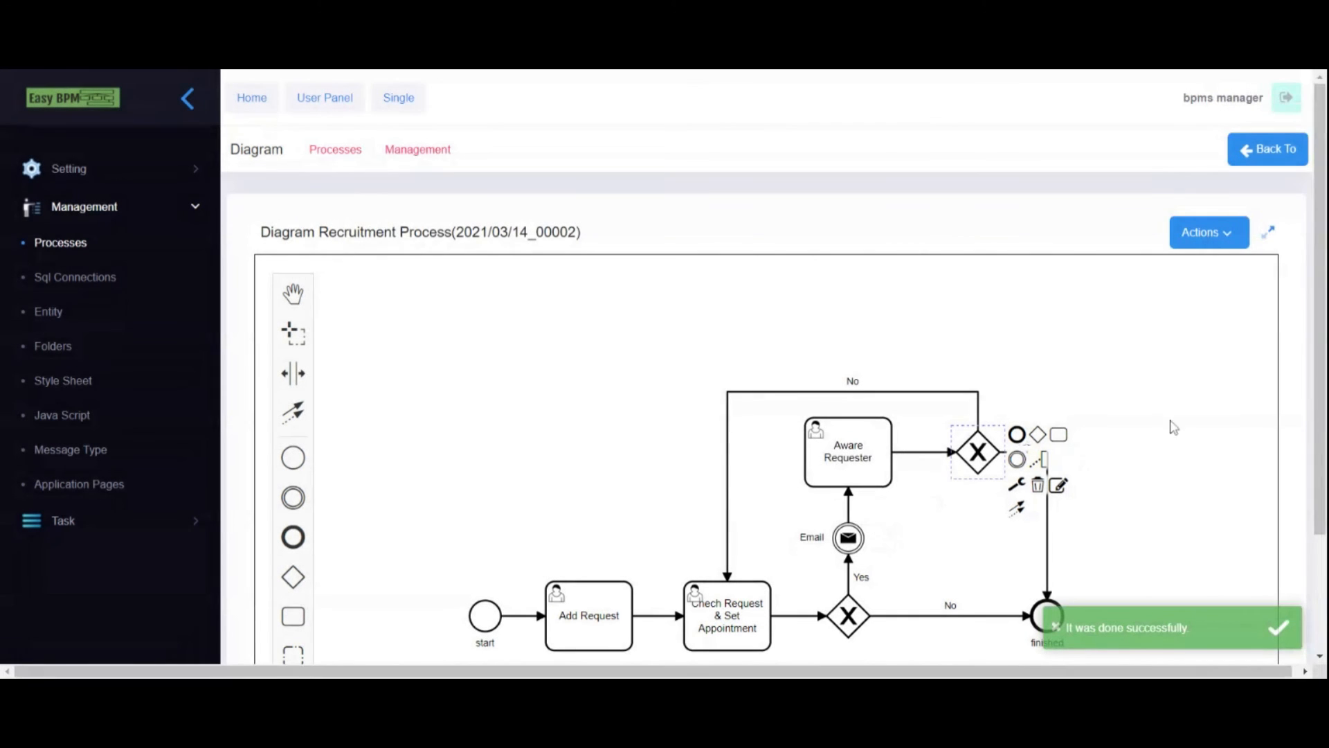
- Rename the lower gateway's finished route rule to Approved
drag(1325, 287, 1325, 387)
click(852, 484)
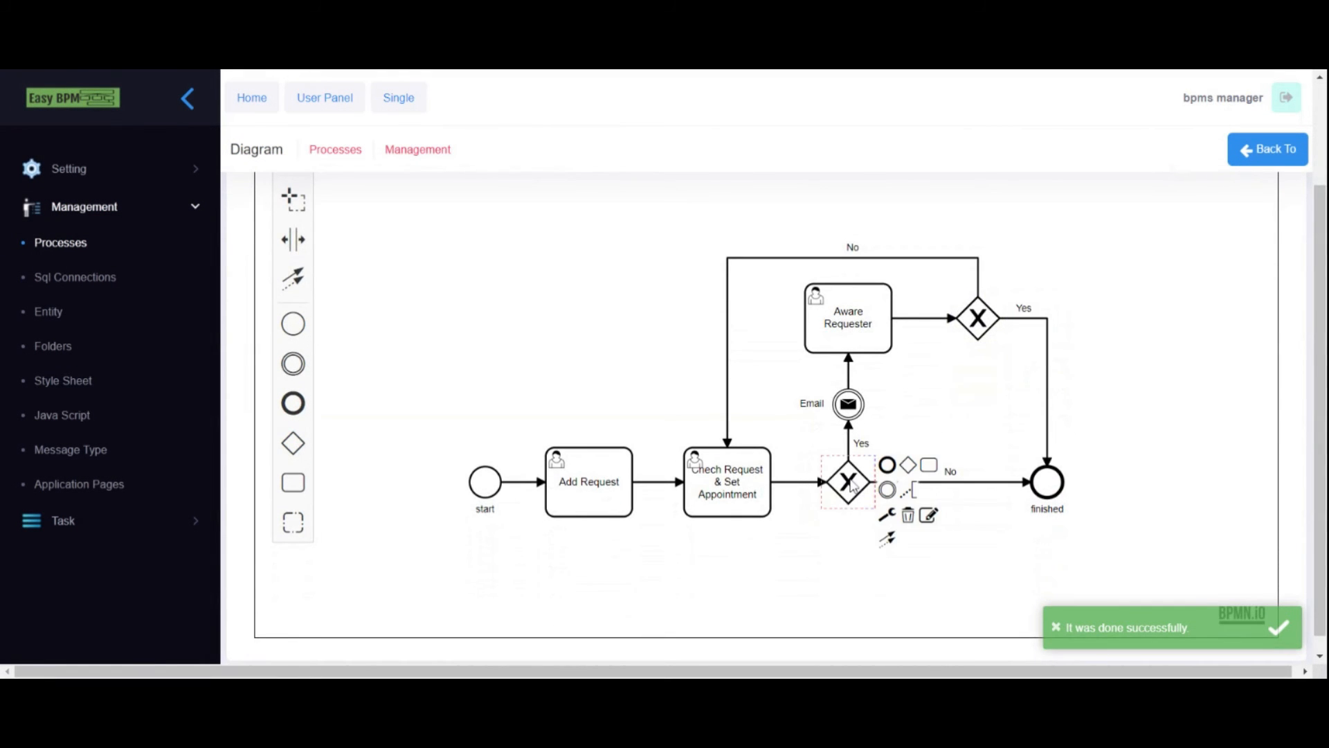
click(931, 513)
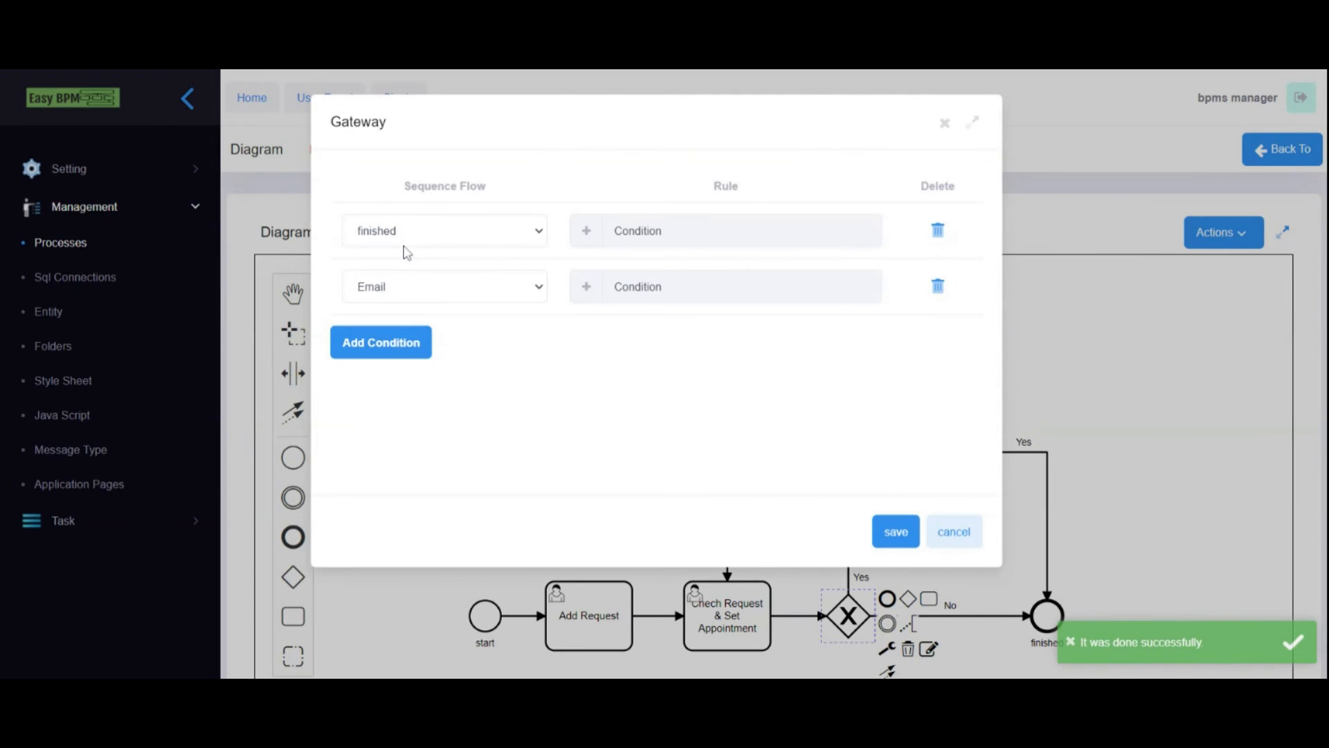
click(574, 234)
drag(415, 208, 321, 207)
text(Approved)
click(897, 533)
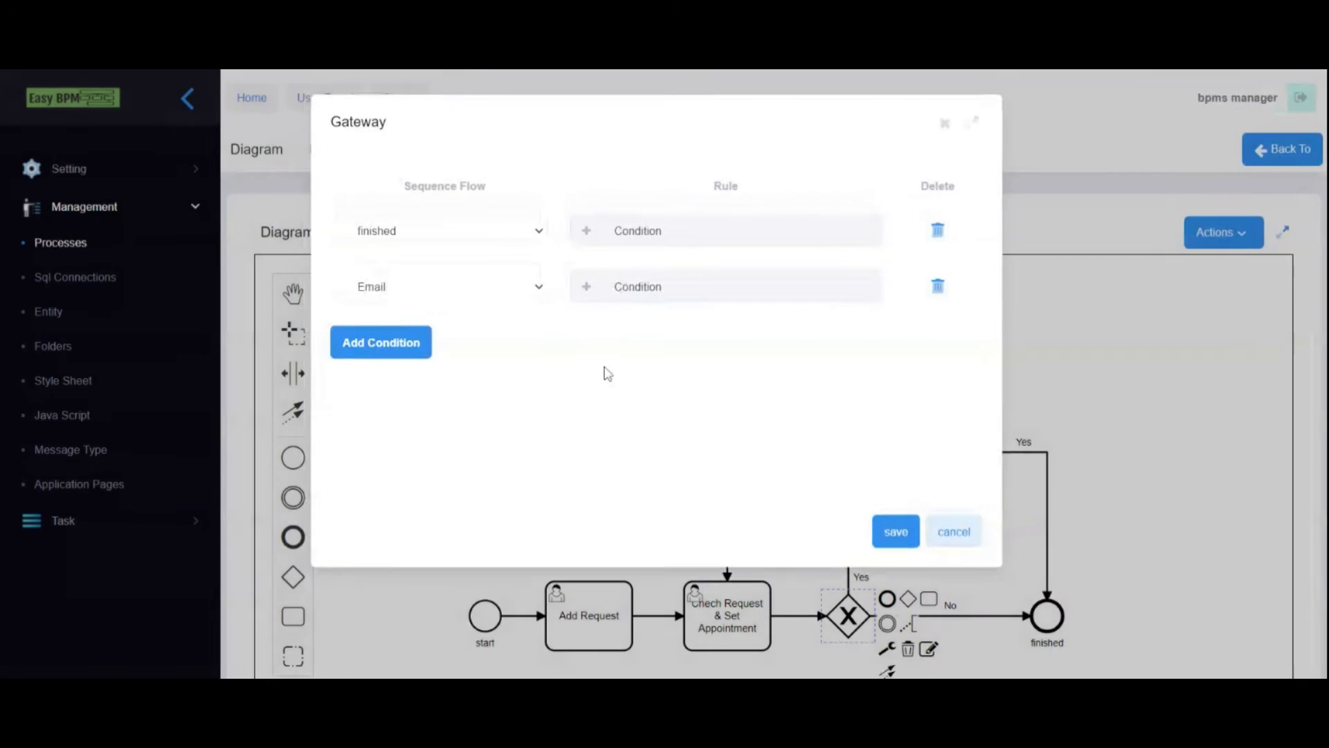
- Name the Email path's rule Reject and save the gateway conditions
click(591, 296)
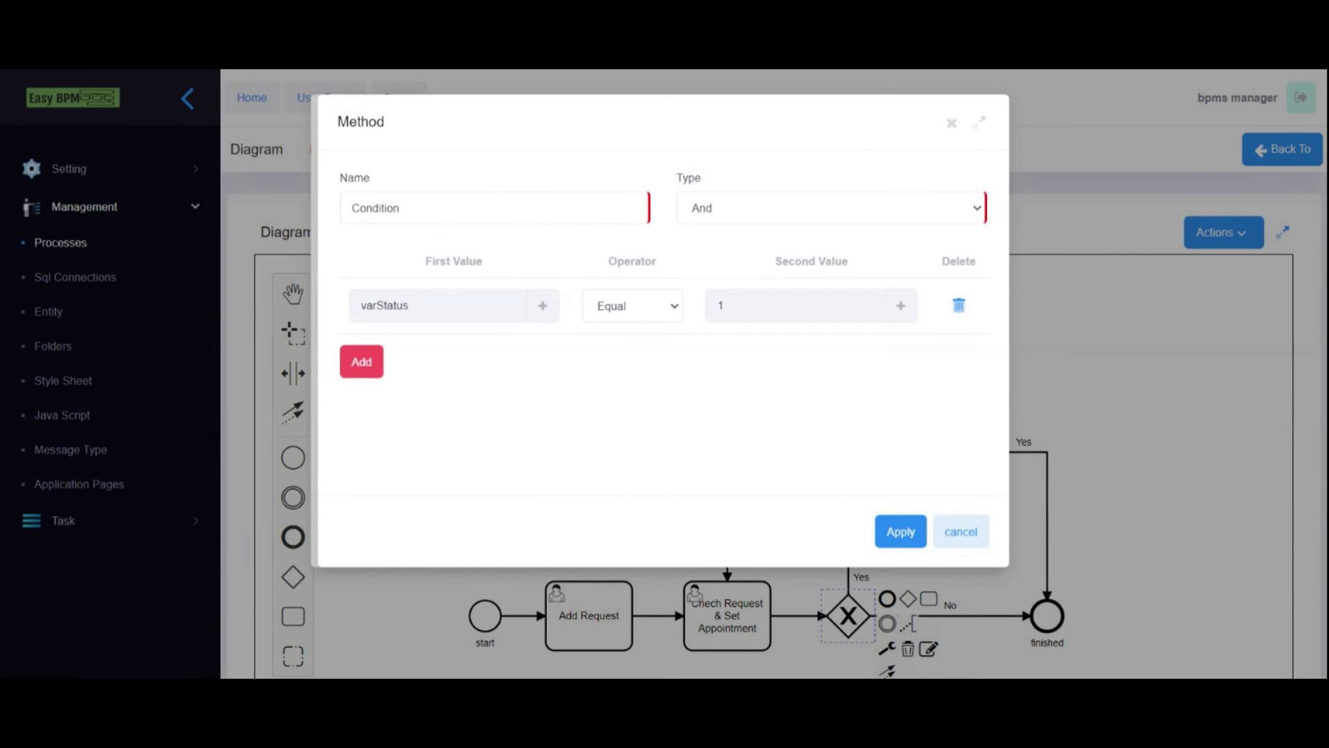
text(Reject)
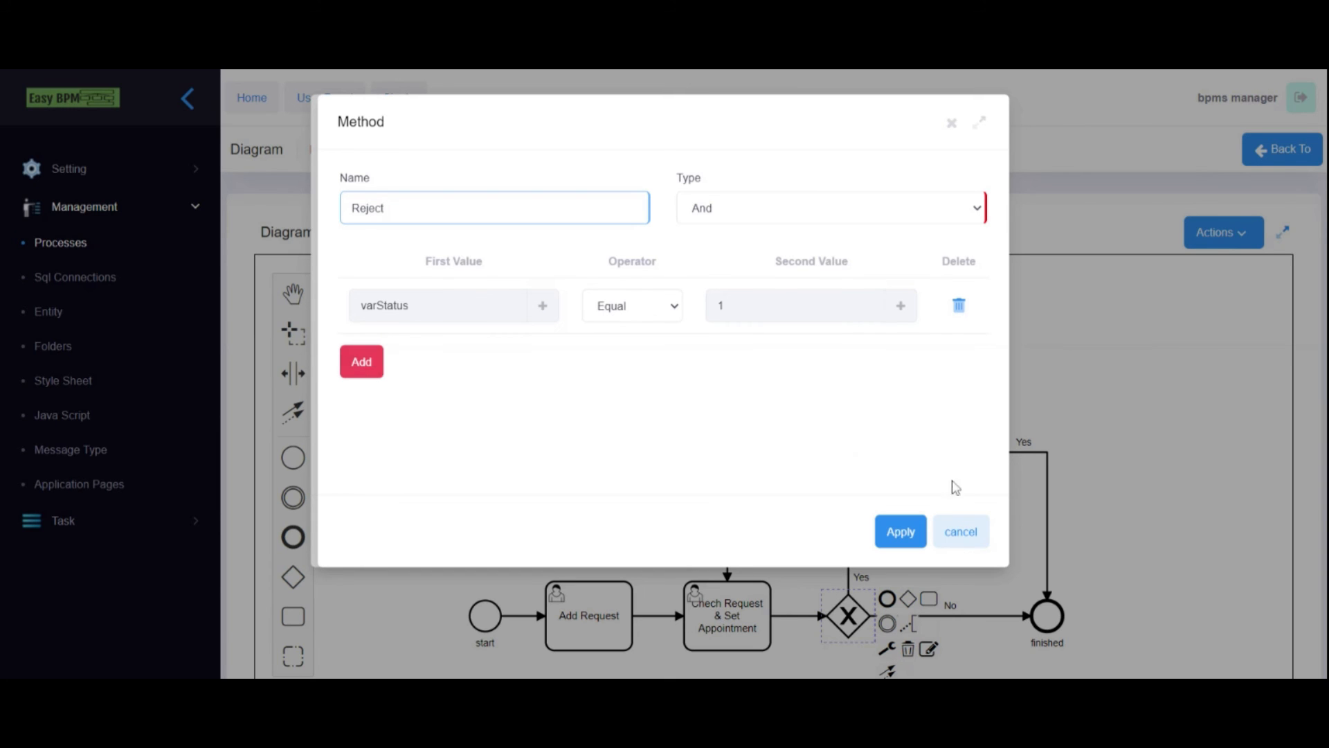
click(900, 532)
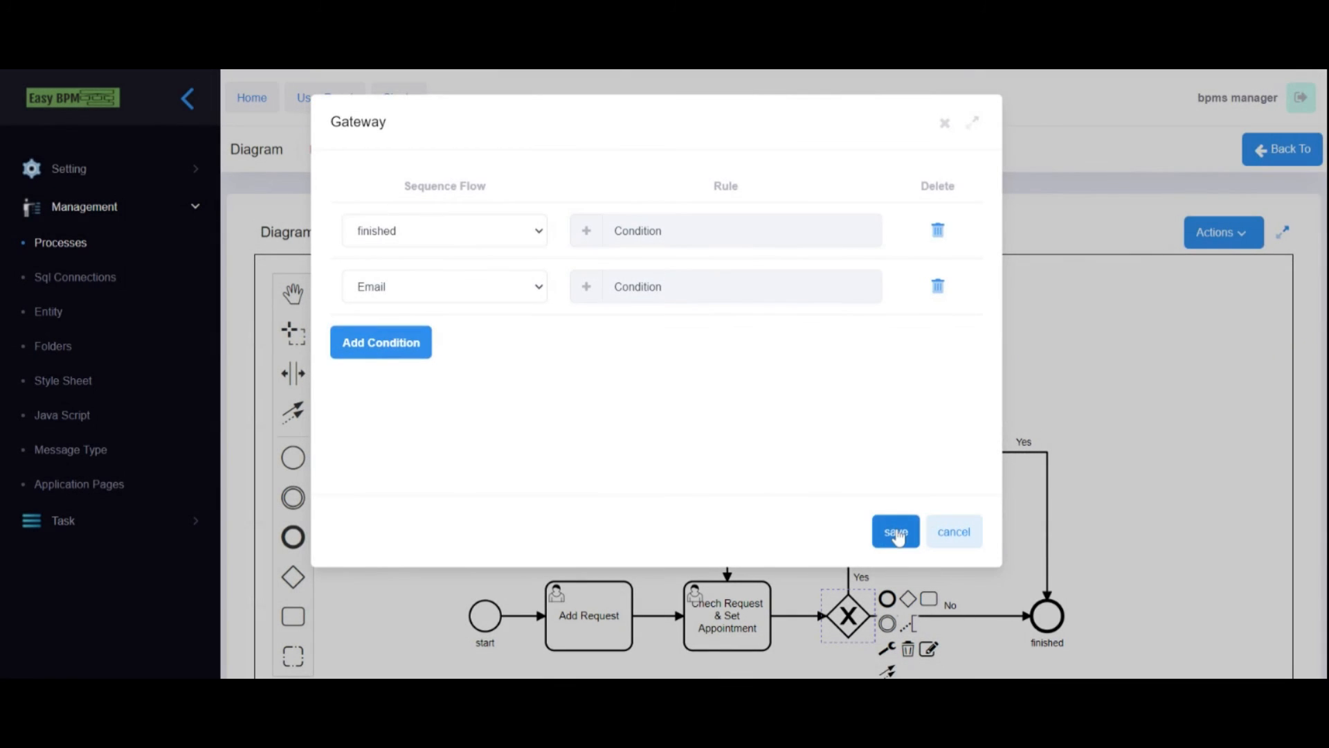
click(587, 231)
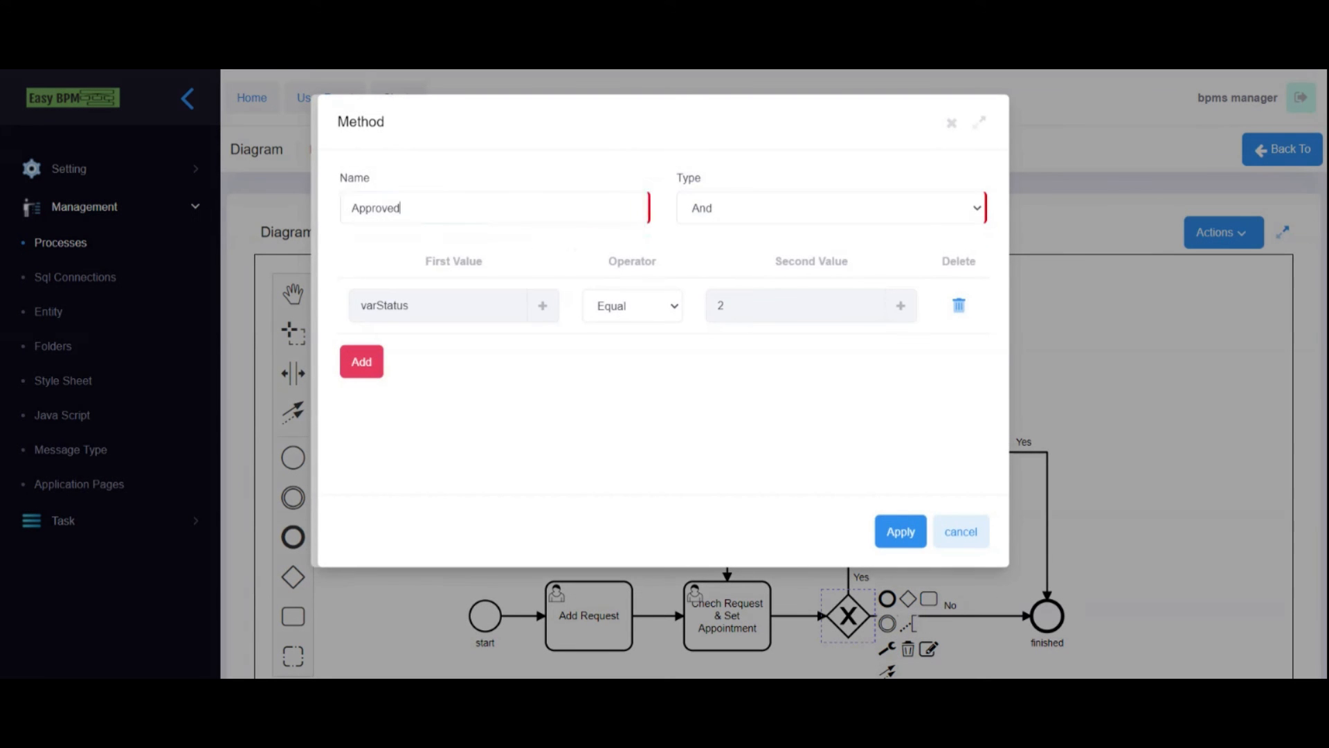
click(899, 531)
click(895, 529)
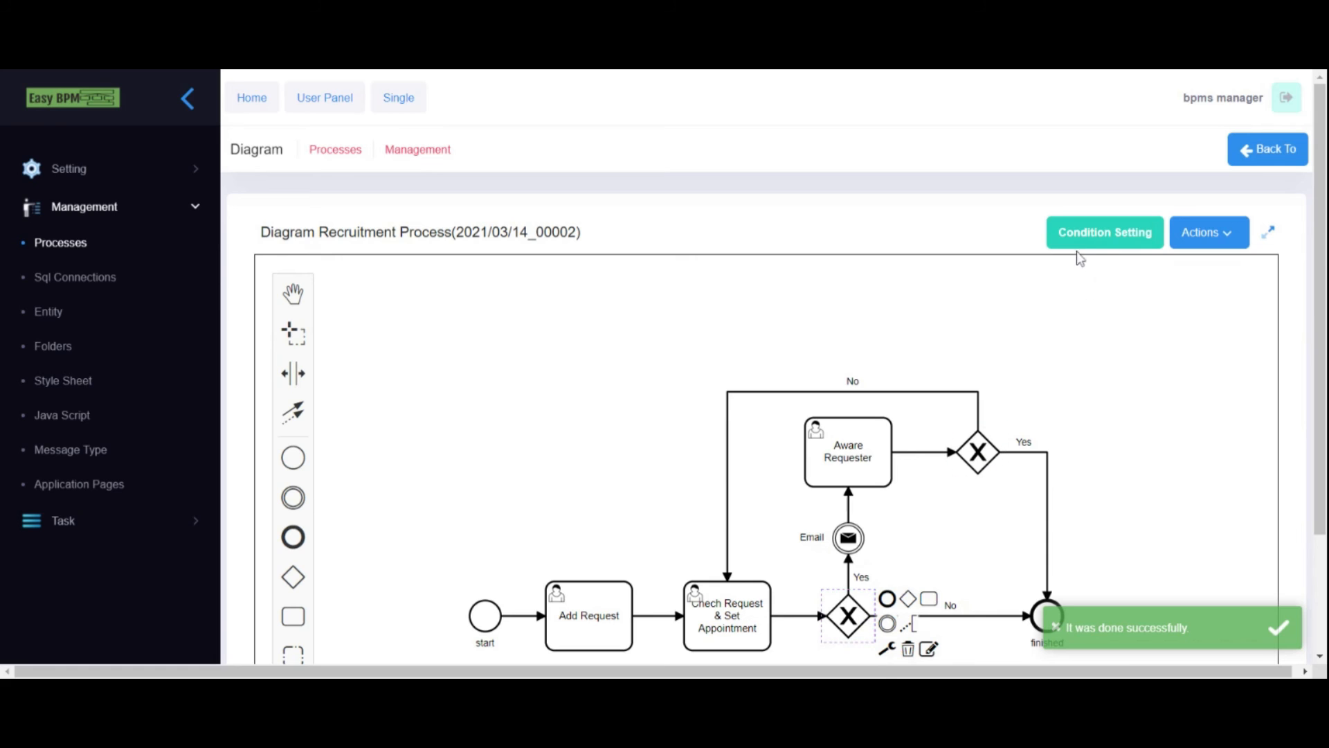
- Save the gateway's Condition Setting once more
click(1082, 245)
click(894, 530)
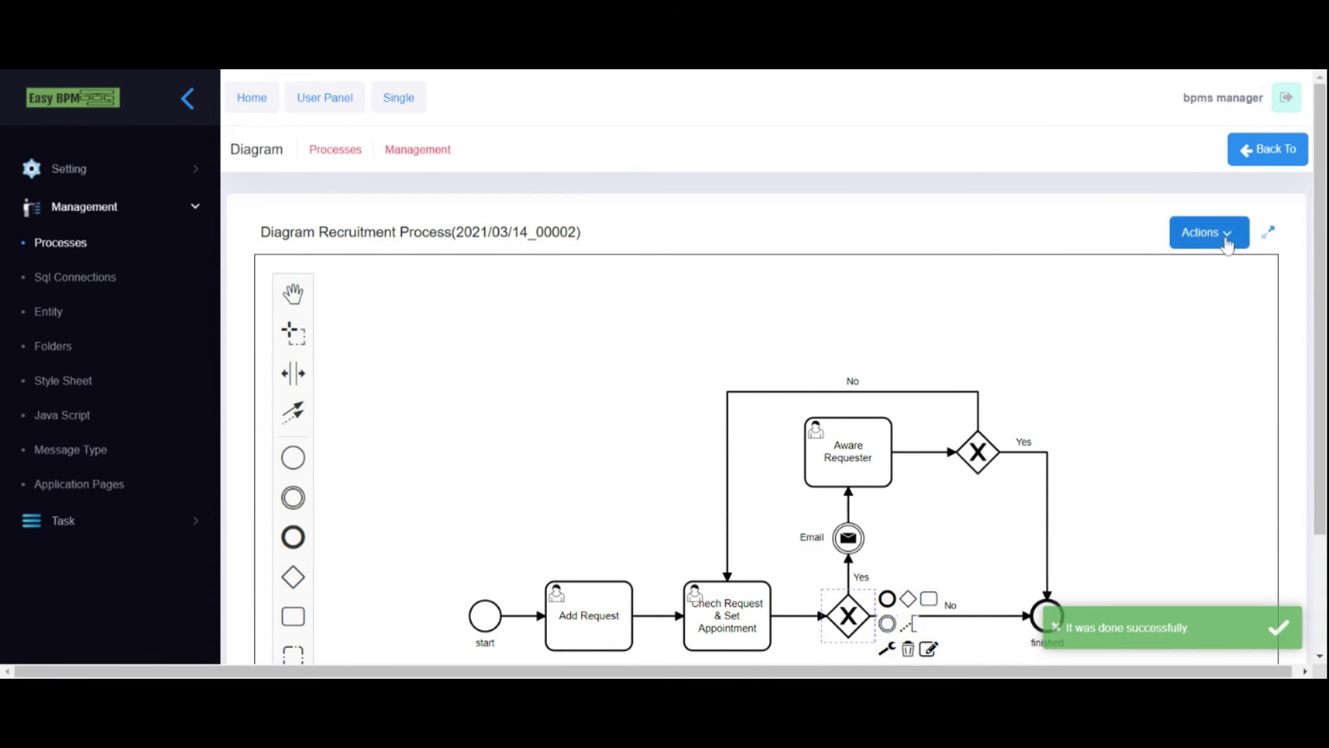
scroll(1226, 239, down, 3)
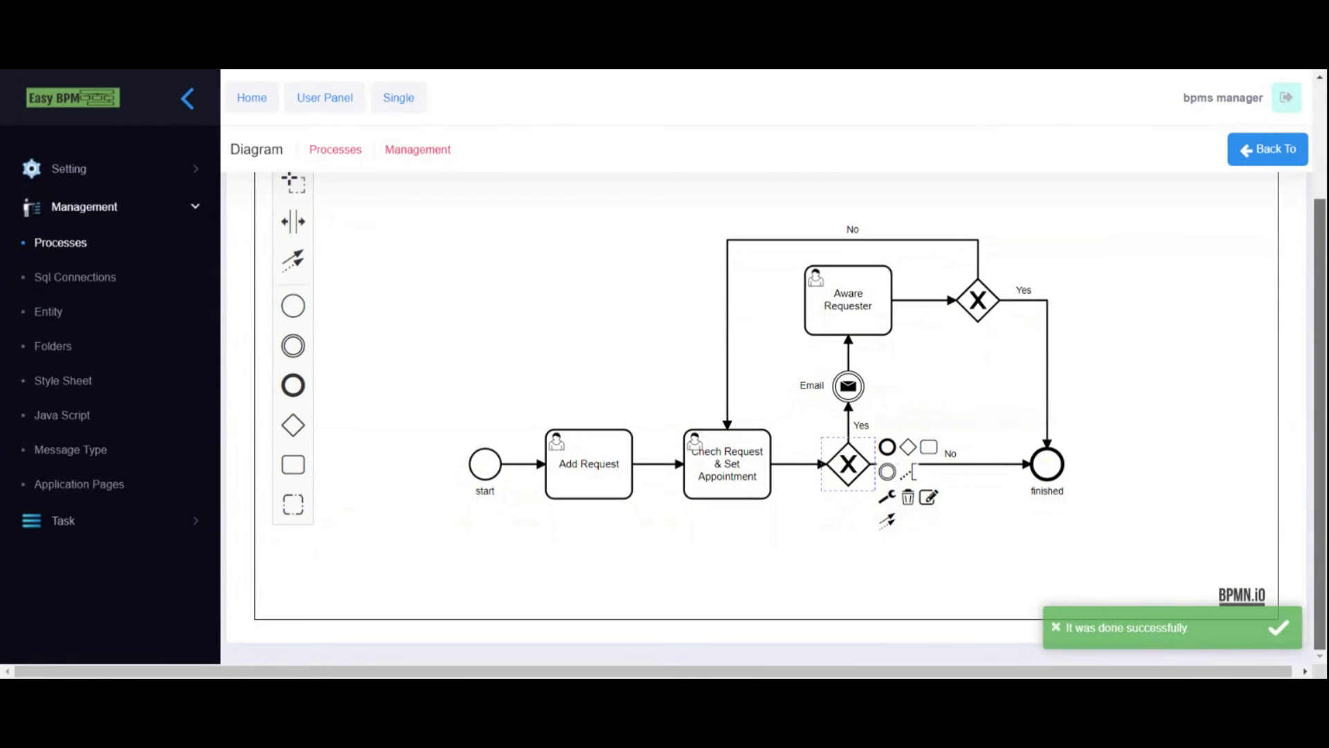
scroll(1225, 239, up, 3)
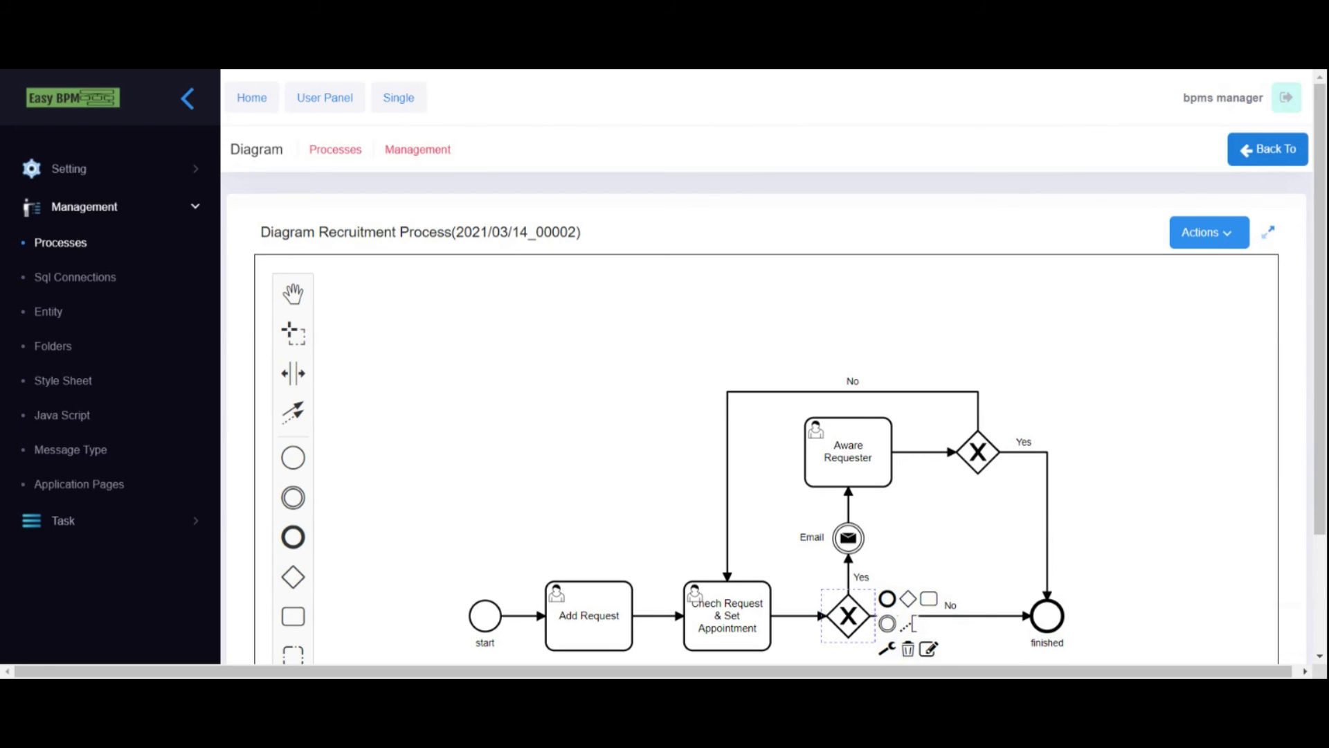
- Publish the Recruitment Process from the process list and switch to the User Panel
click(1267, 149)
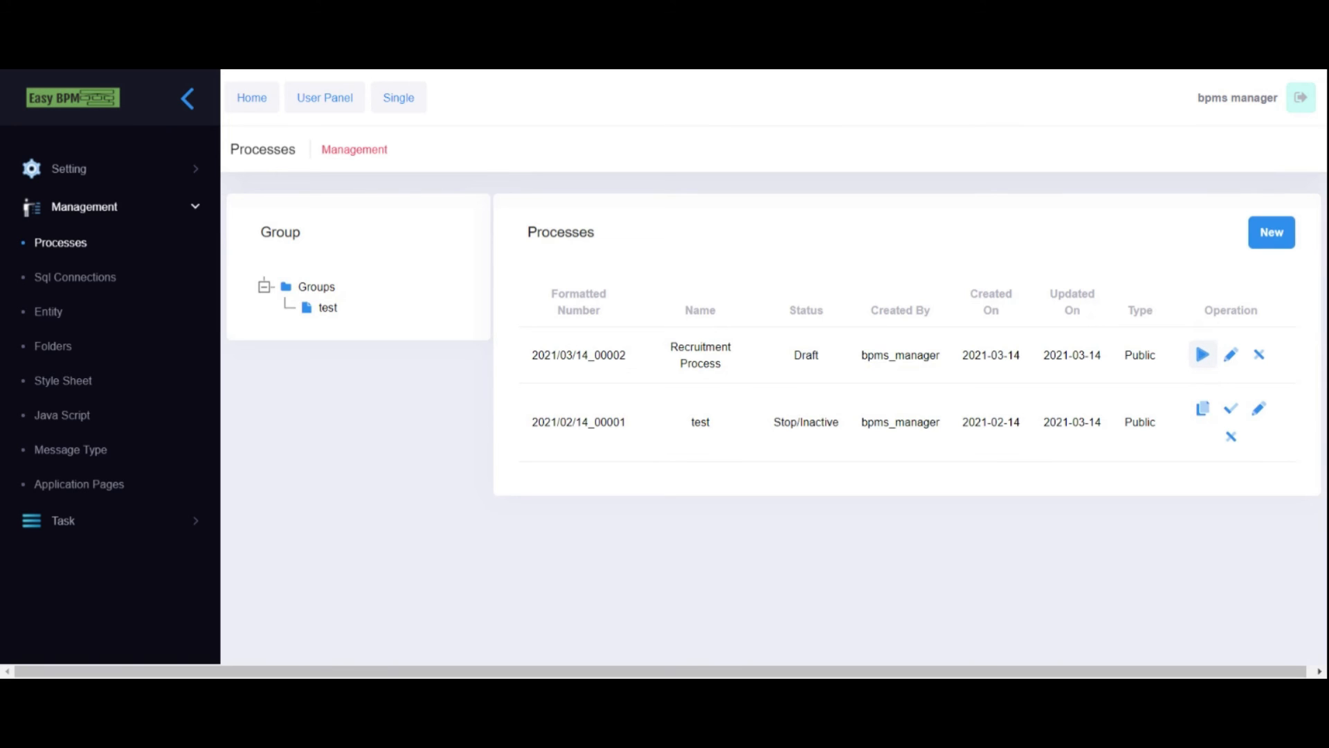
click(1202, 355)
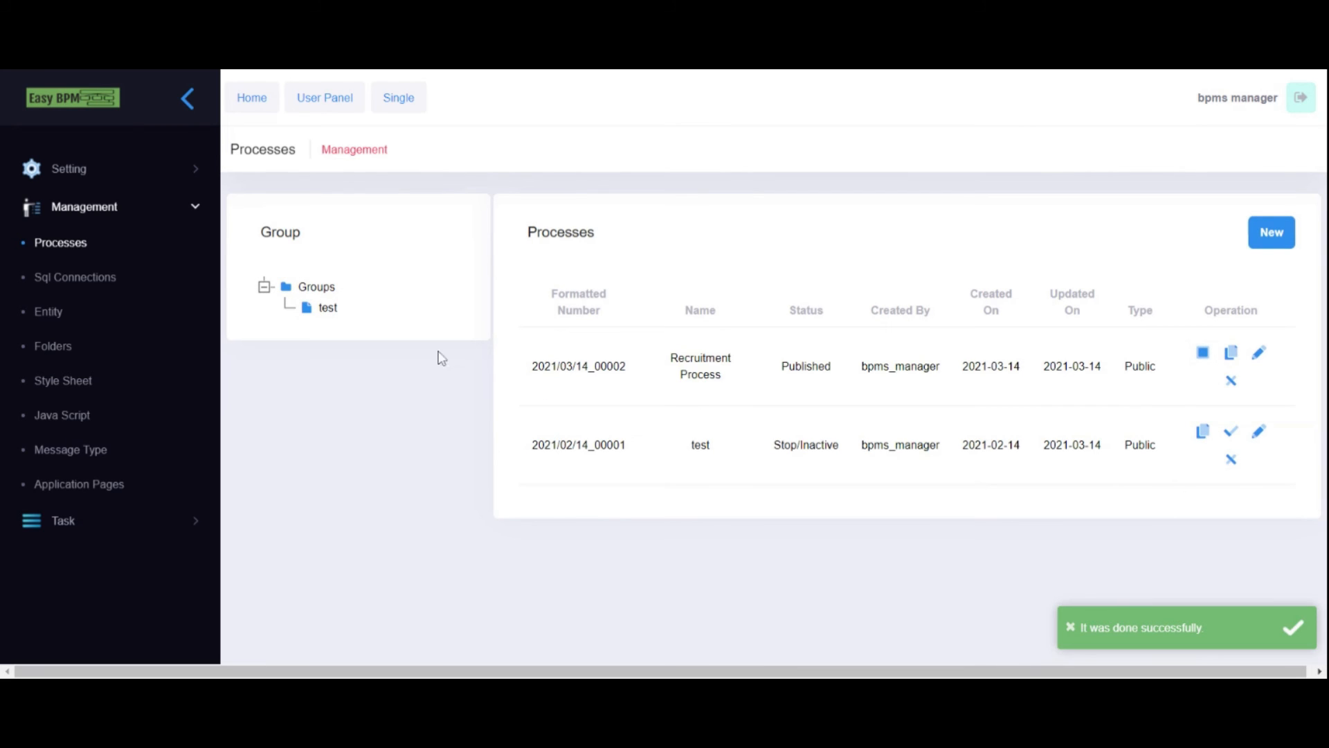
click(322, 109)
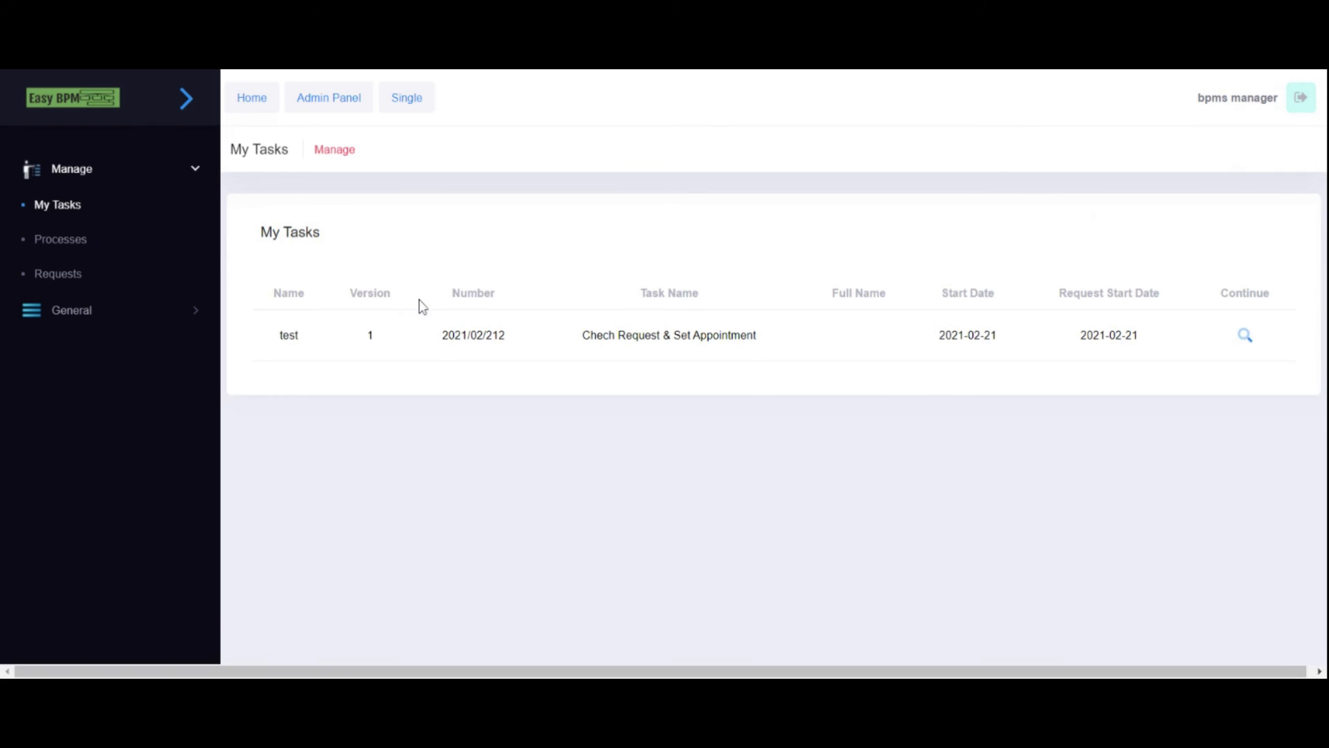
- From the user panel's Processes list, start a new Recruitment Process request
click(83, 239)
click(65, 208)
click(65, 237)
click(59, 204)
click(54, 239)
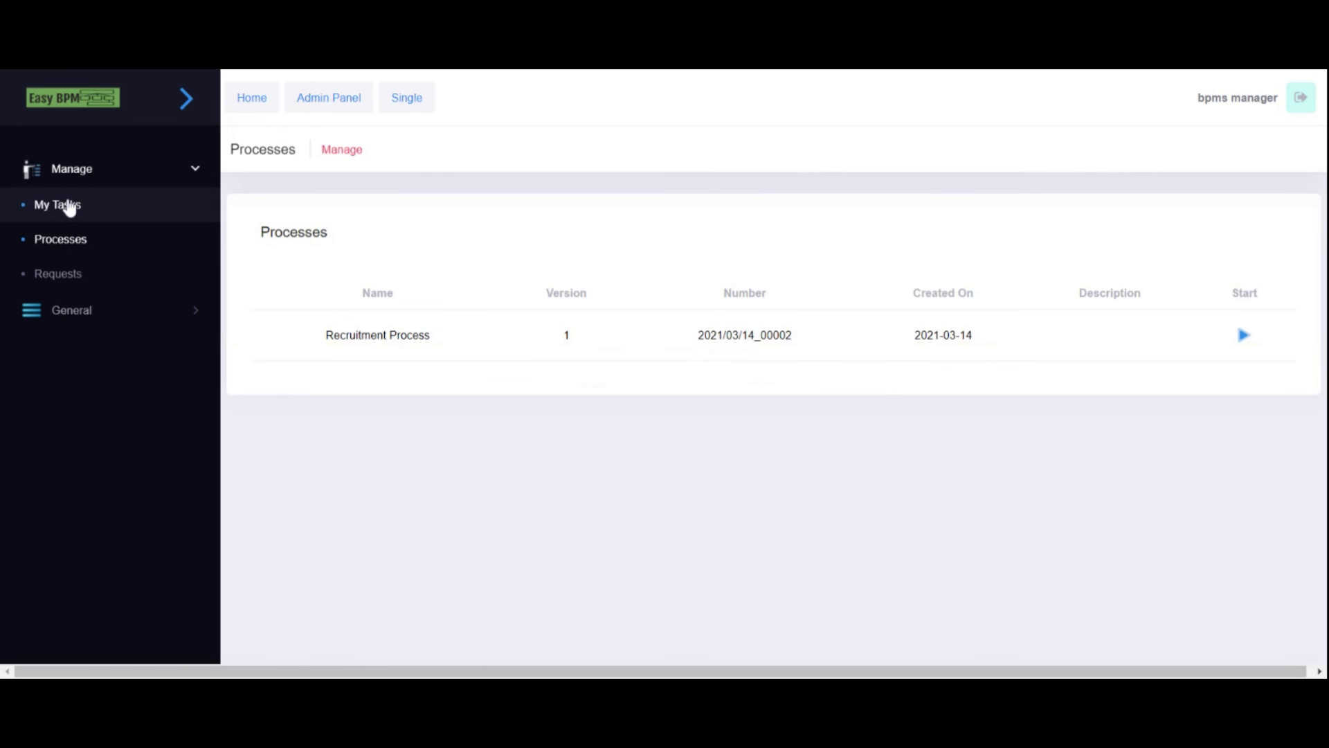
drag(325, 336, 455, 339)
click(422, 337)
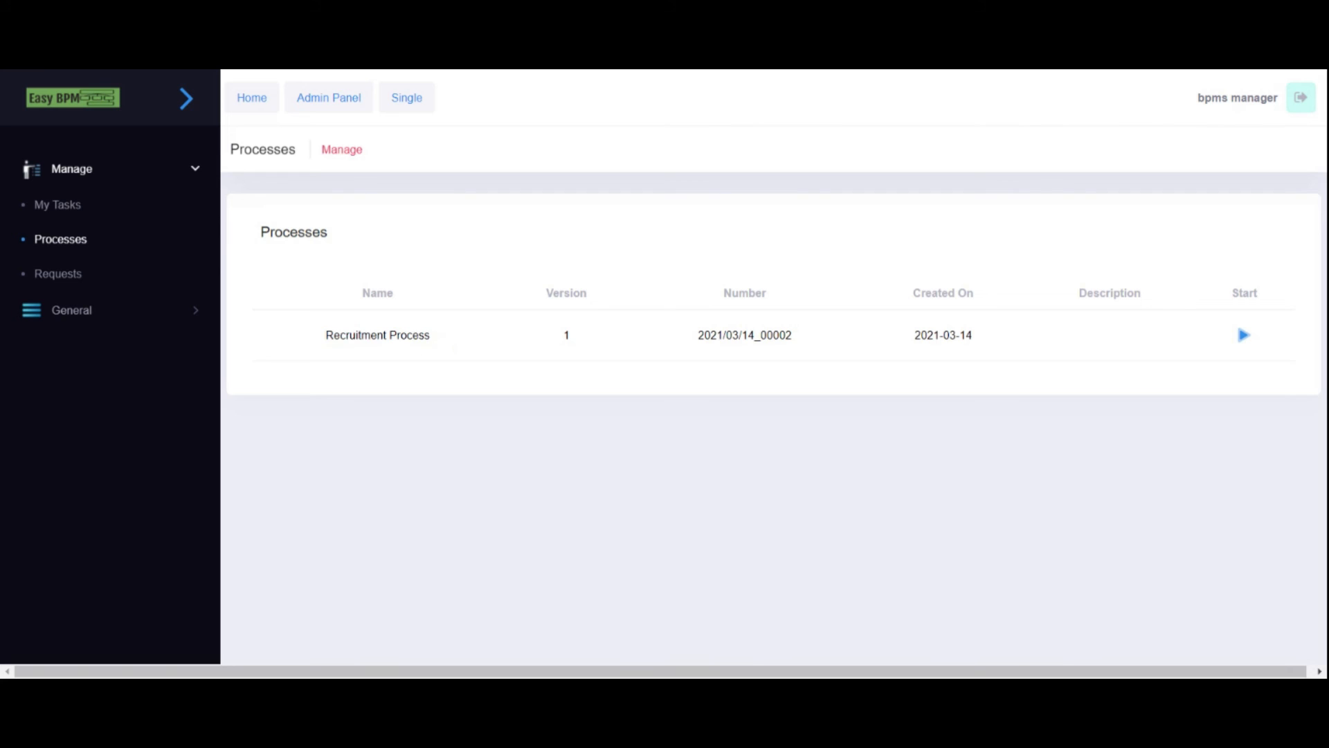
drag(322, 337, 484, 341)
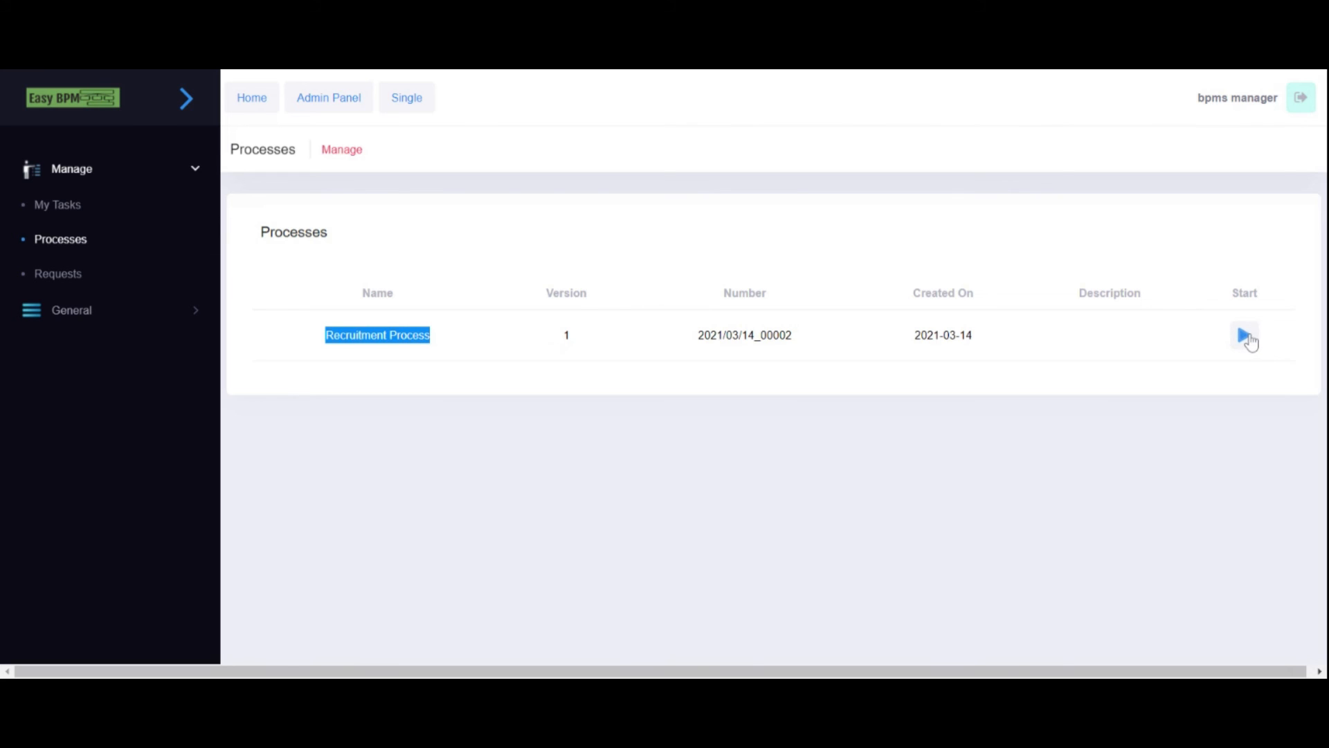
click(544, 350)
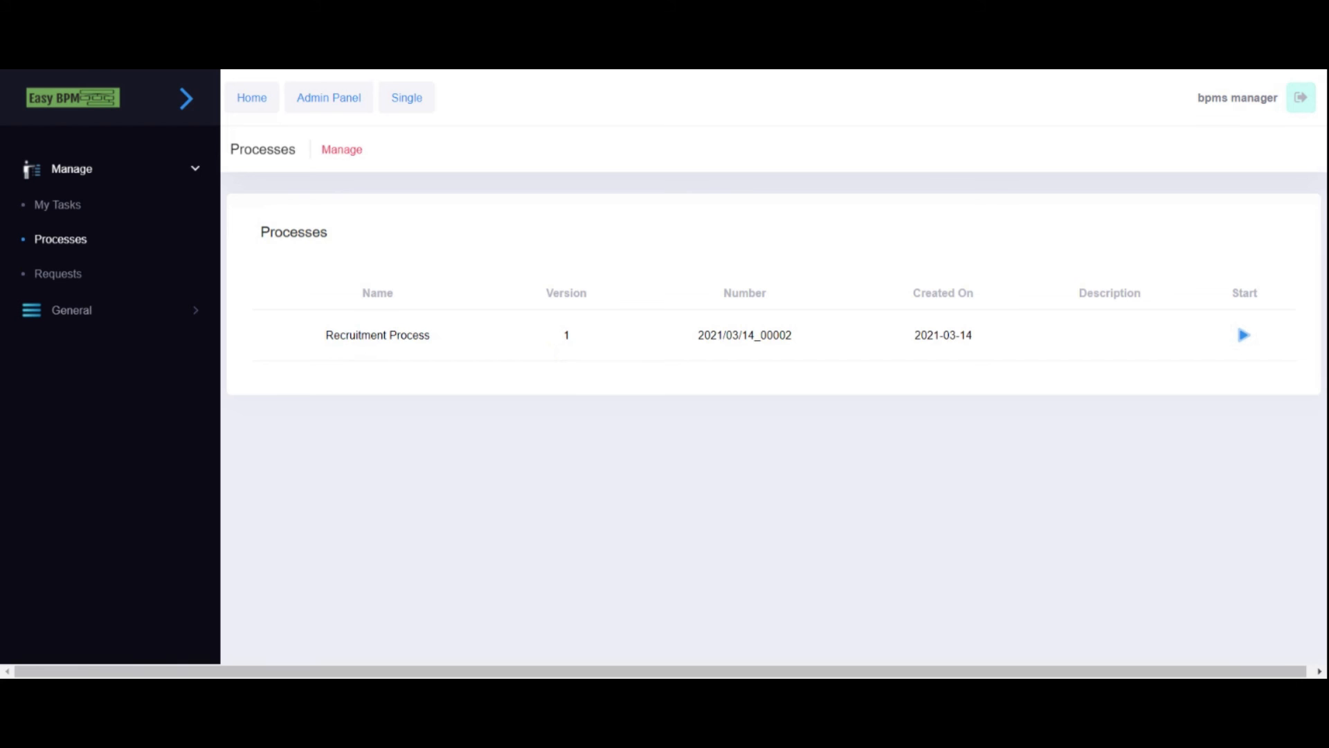
click(1242, 336)
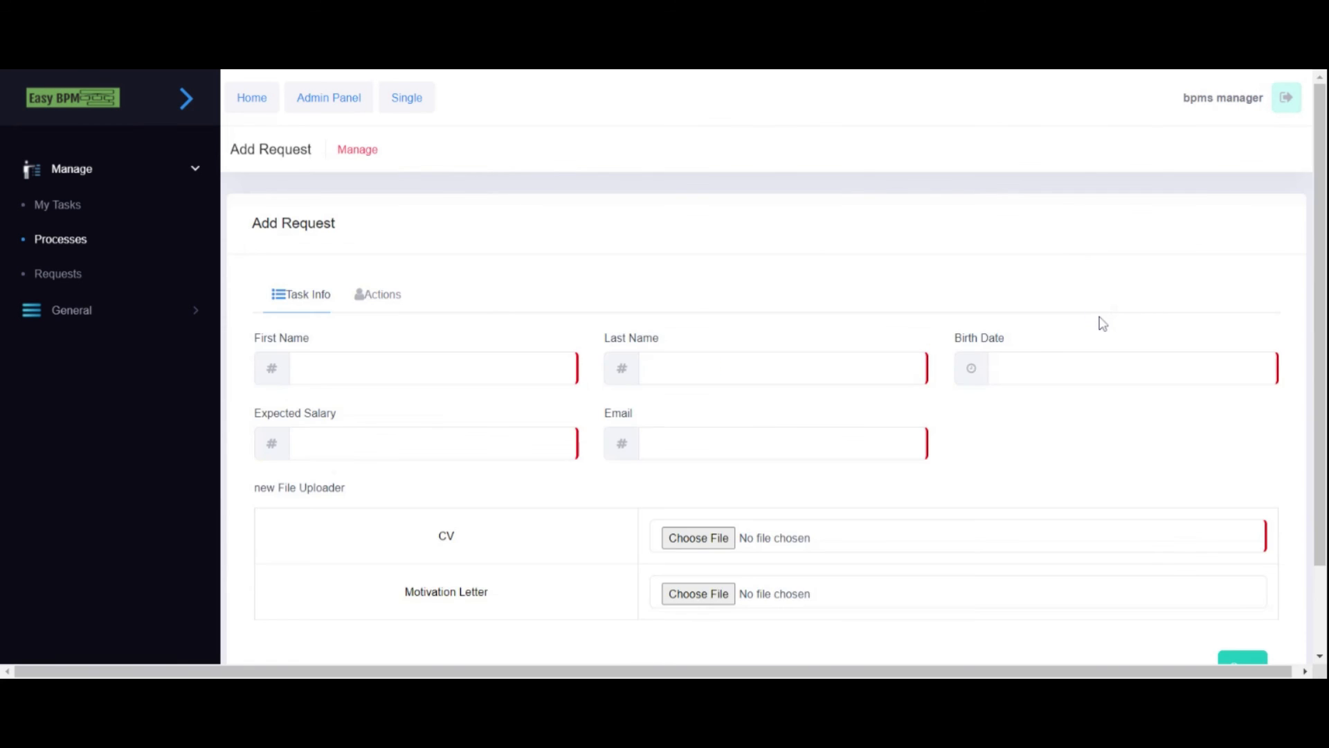
- Enter the applicant's first and last name, birth date on the 10th, and expected salary 120
scroll(654, 291, down, 2)
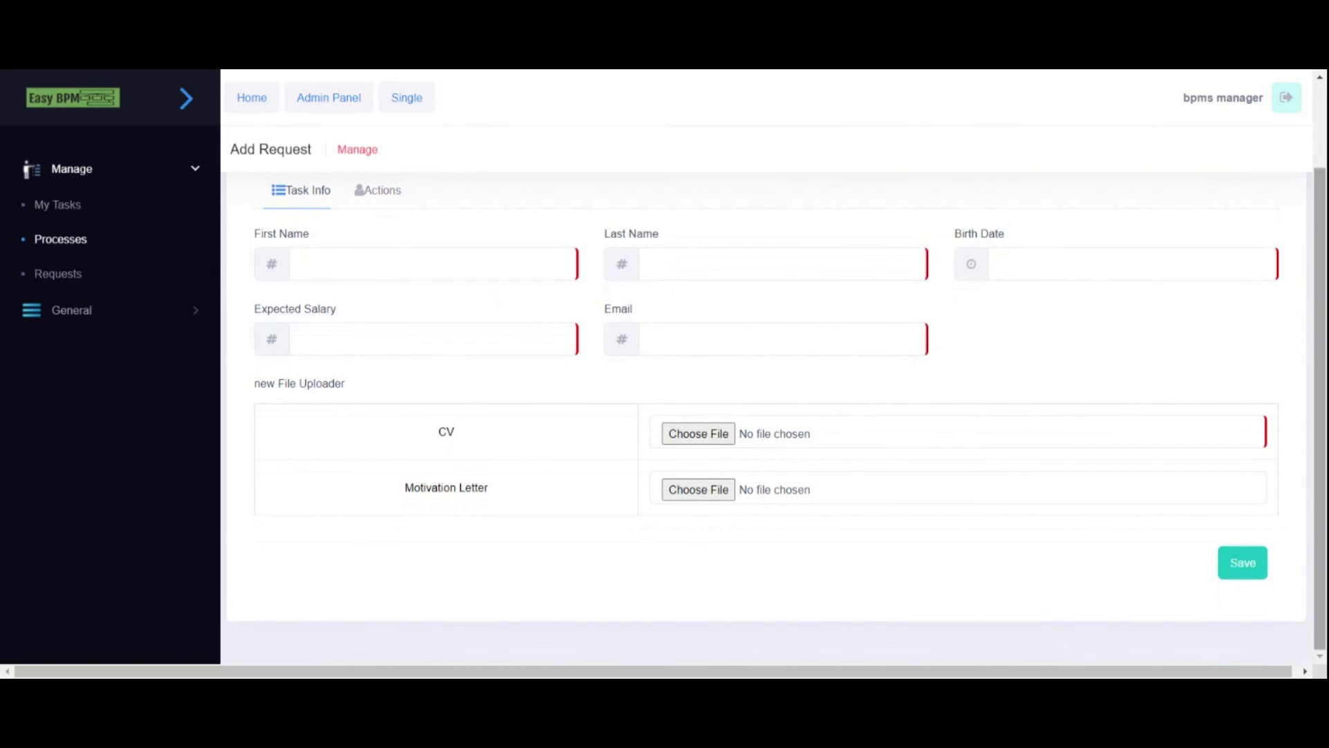
click(1243, 562)
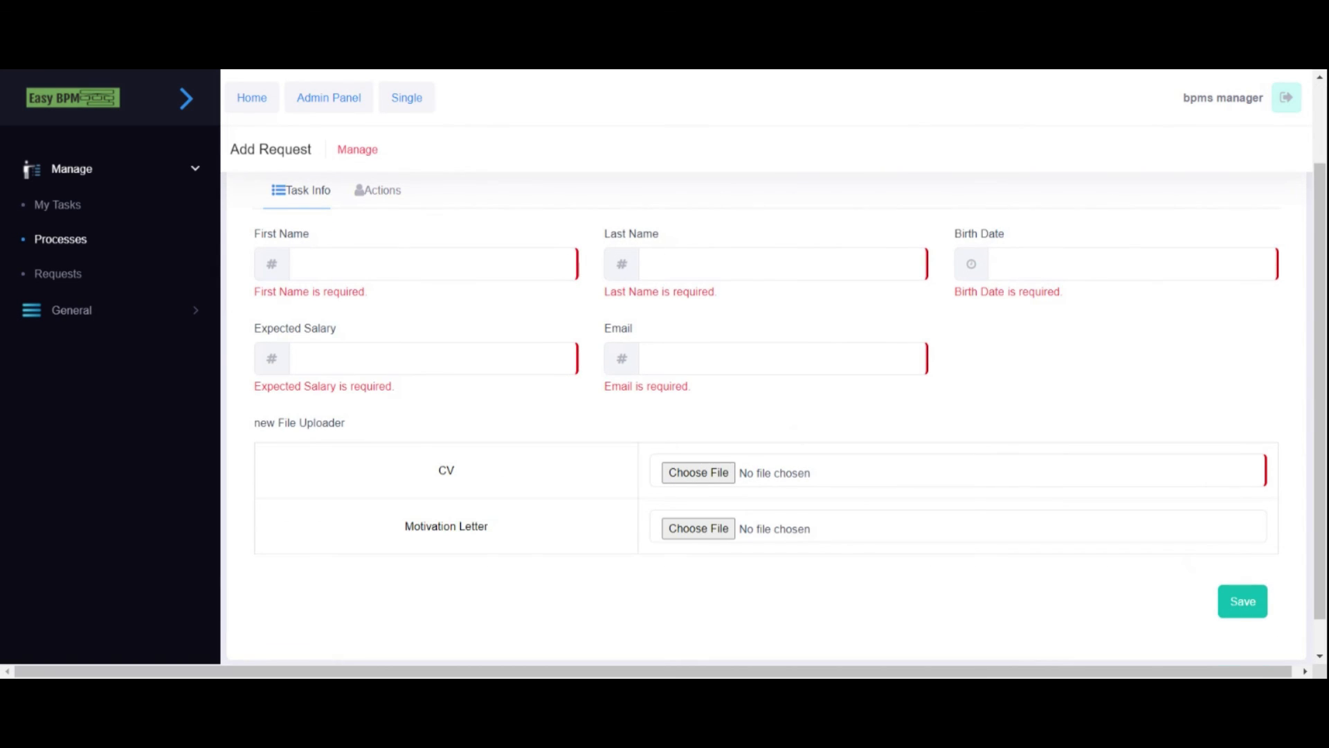
click(301, 264)
text(taha)
key(Tab)
text(test)
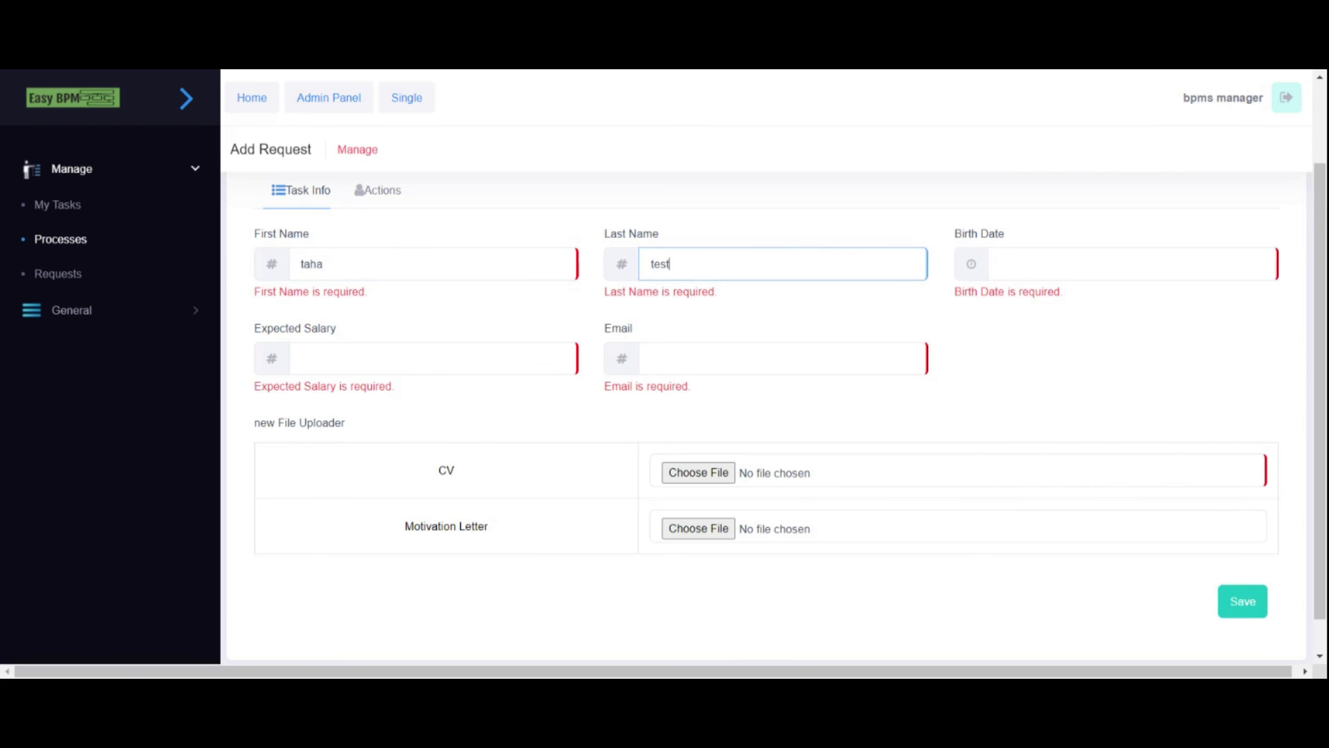
key(Tab)
click(1091, 163)
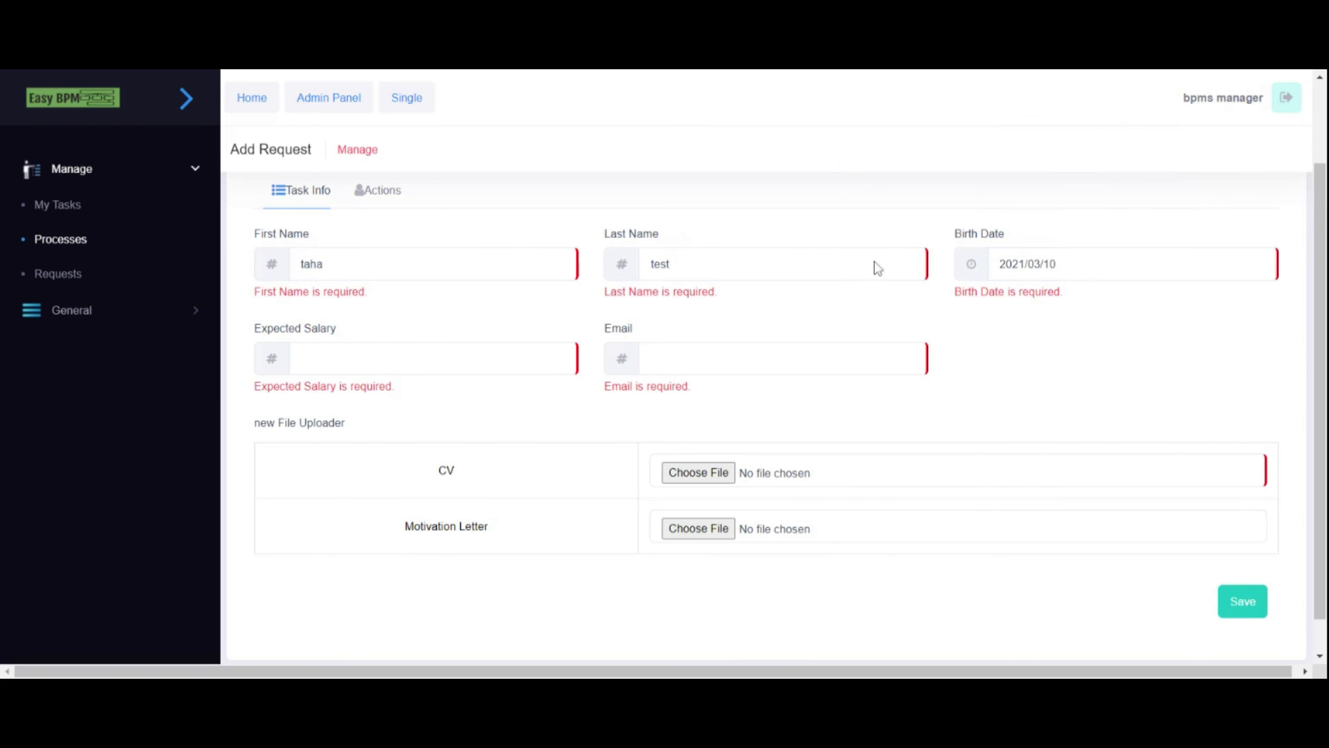
click(533, 356)
text(120)
- Fill in the applicant's e-mail, attach CV.pdf, and submit the request
click(699, 357)
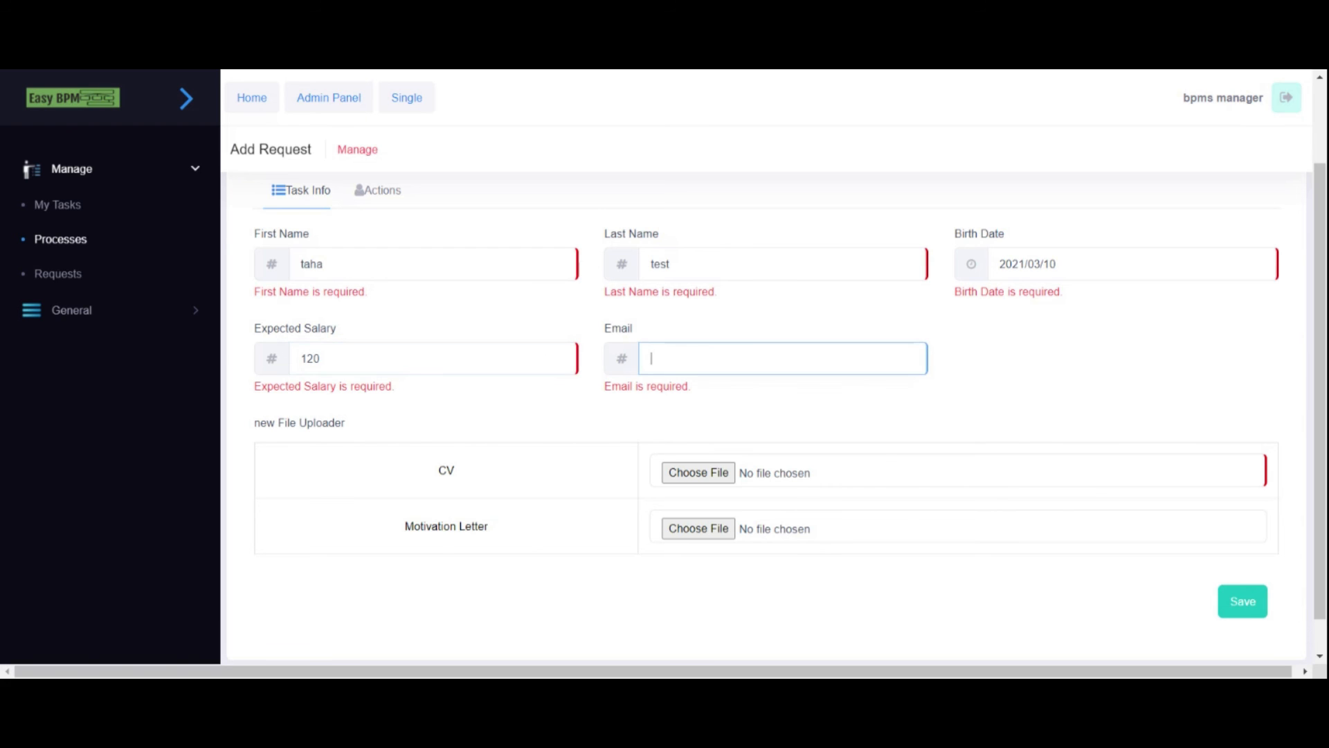
click(738, 434)
scroll(554, 447, down, 1)
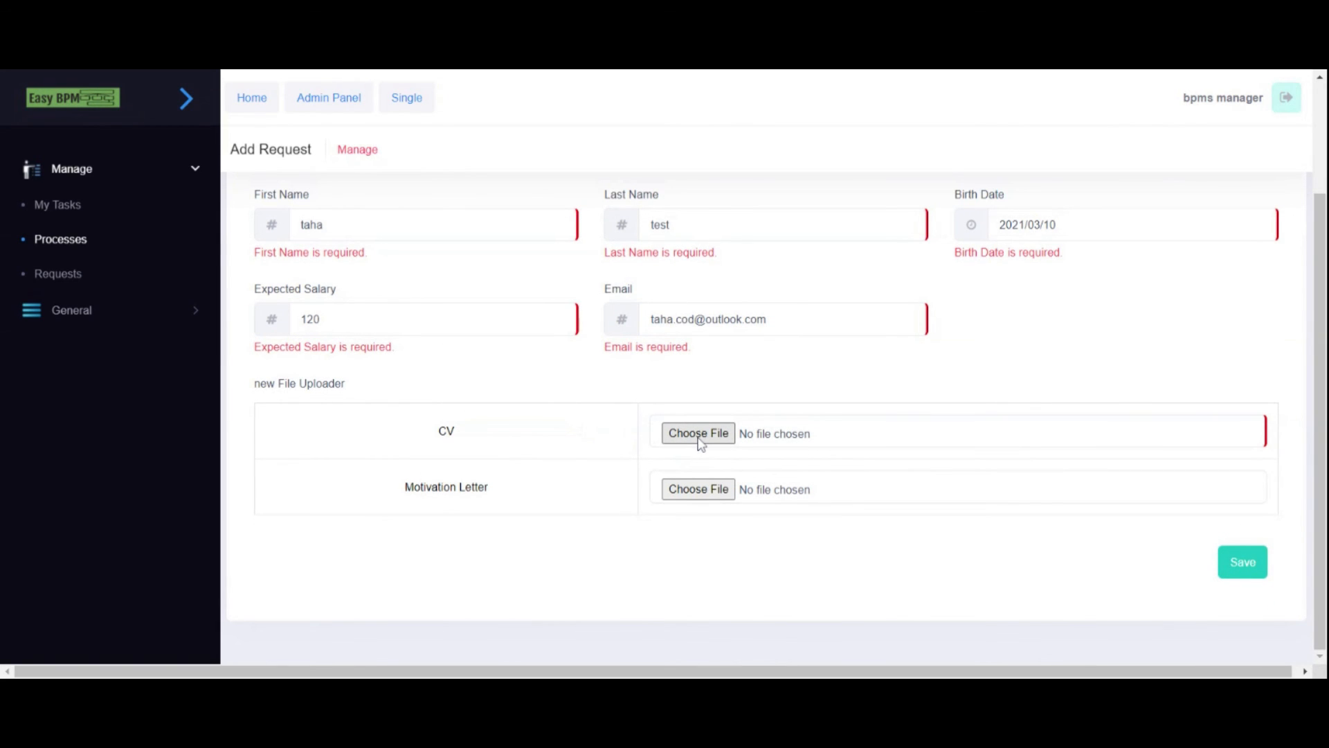
click(725, 495)
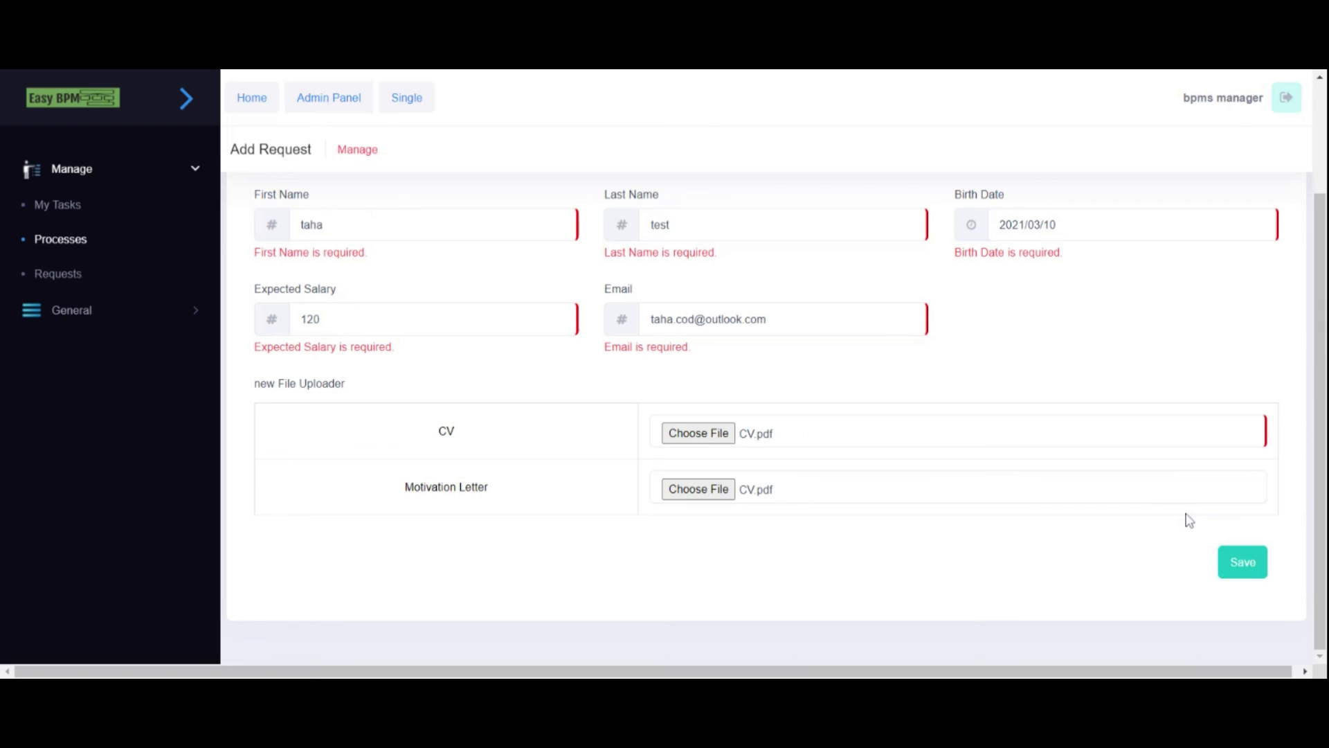
scroll(1066, 515, up, 2)
scroll(1053, 524, down, 2)
click(1244, 572)
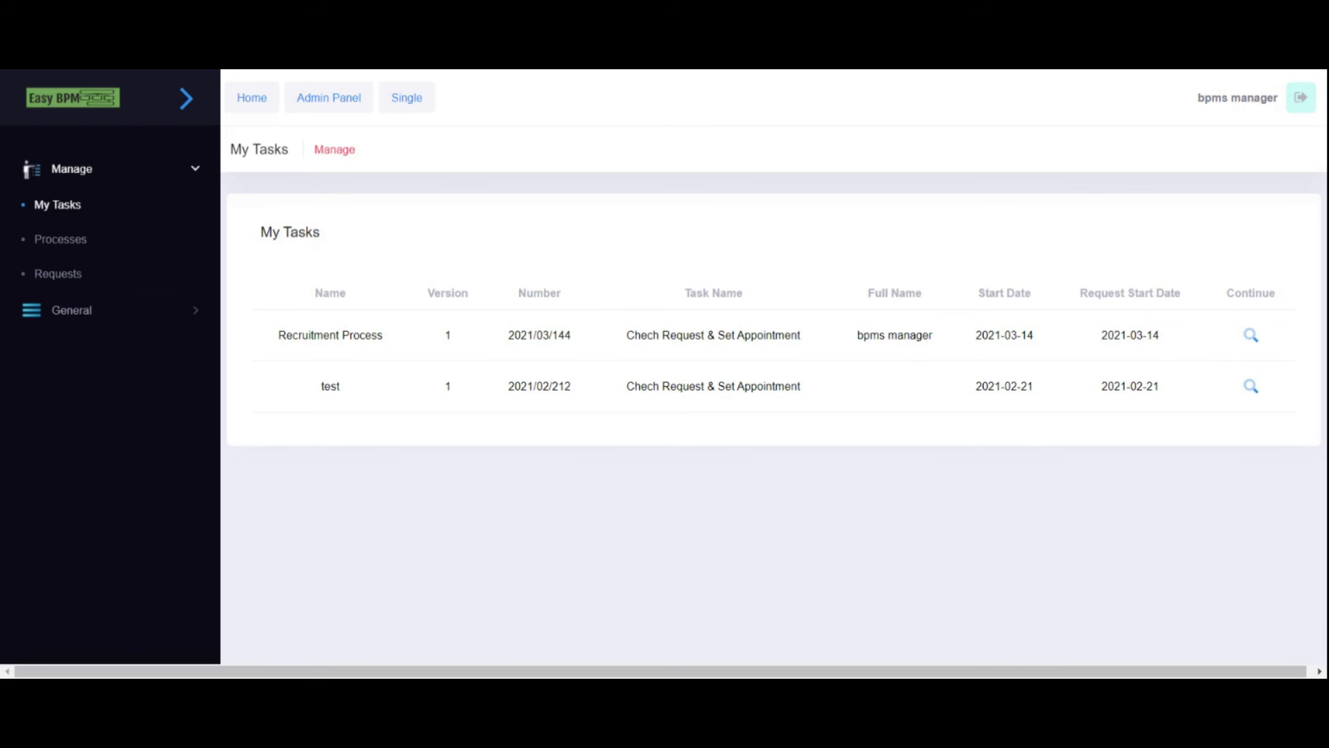
- Open the pending Recruitment Process task and review its history, applicant details and Approve status
click(1255, 338)
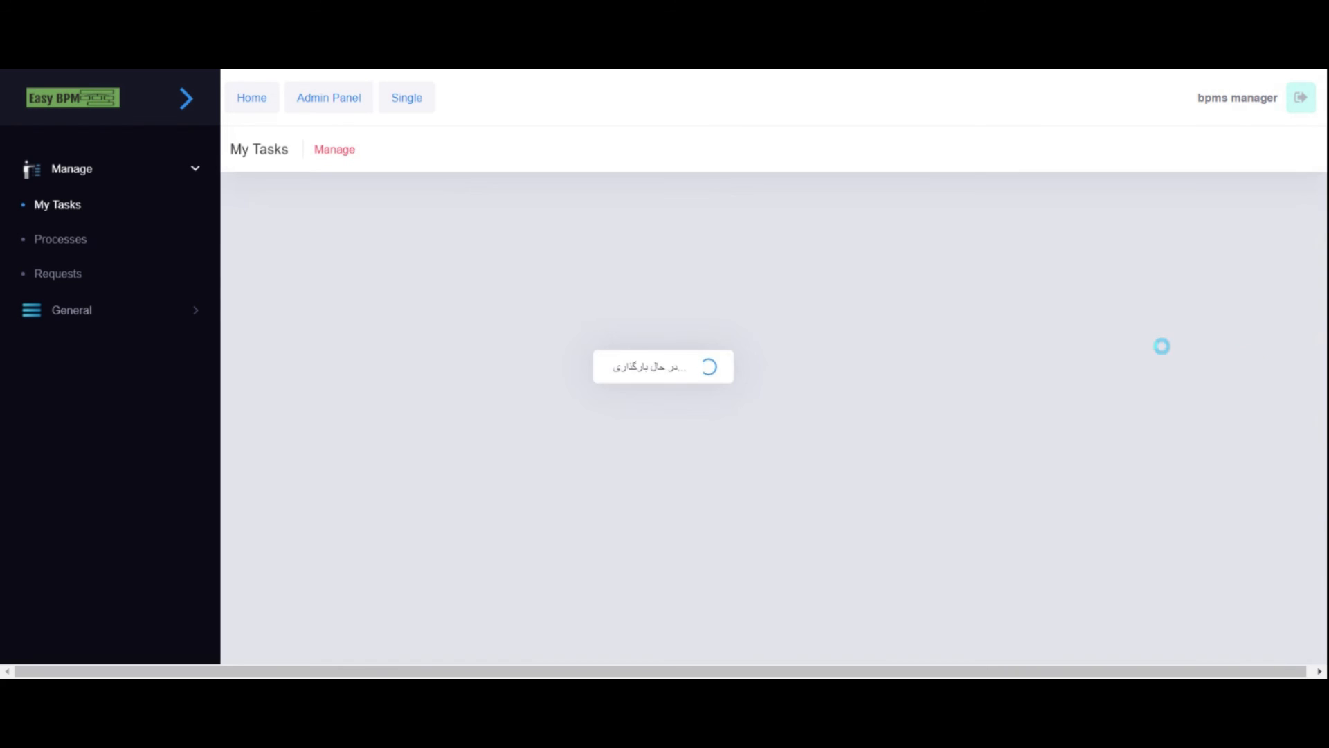
click(391, 305)
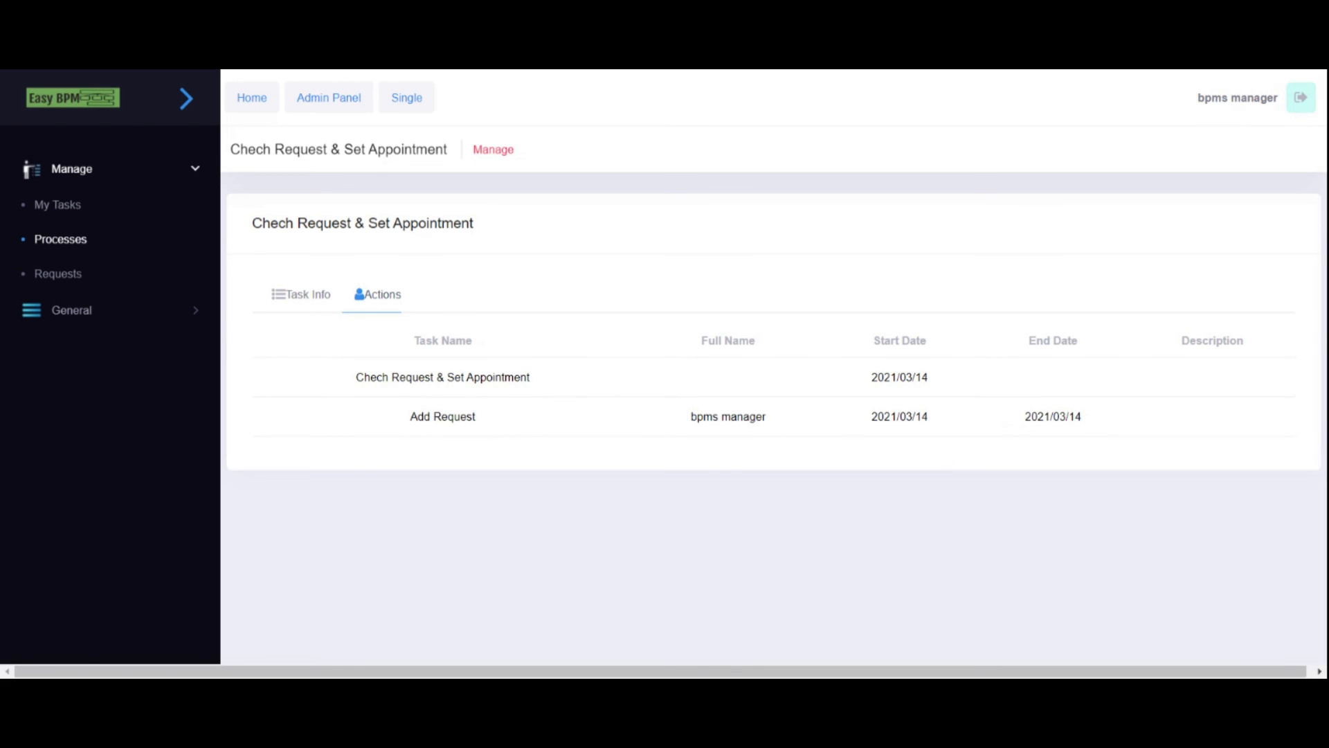
drag(351, 386, 547, 386)
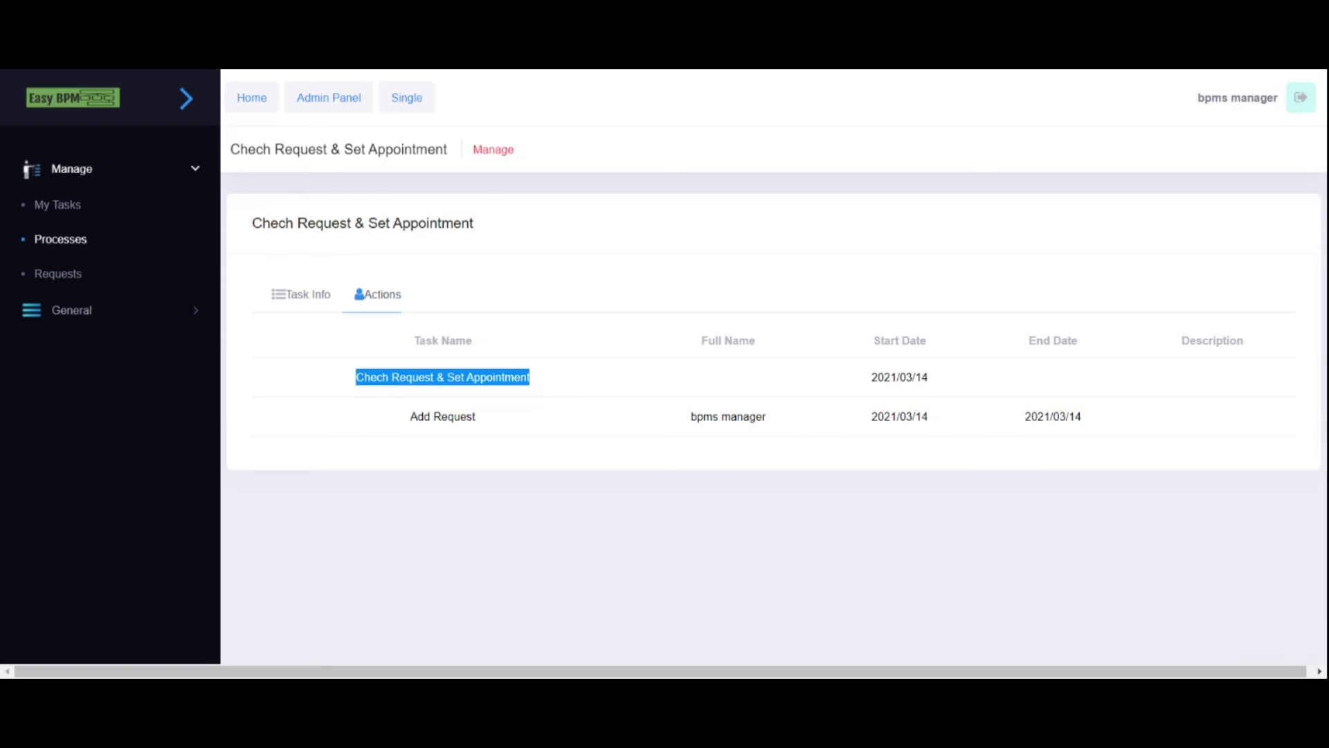
click(300, 304)
scroll(496, 408, down, 3)
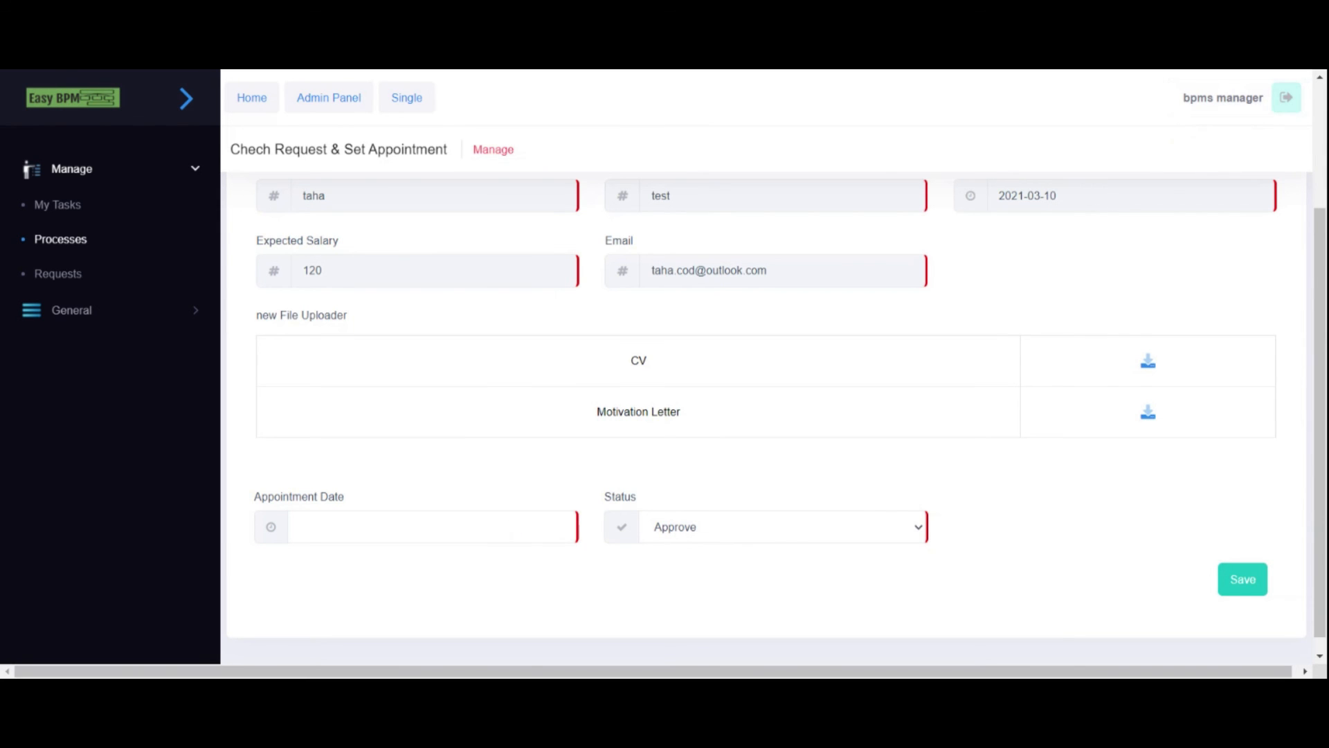
scroll(458, 484, down, 1)
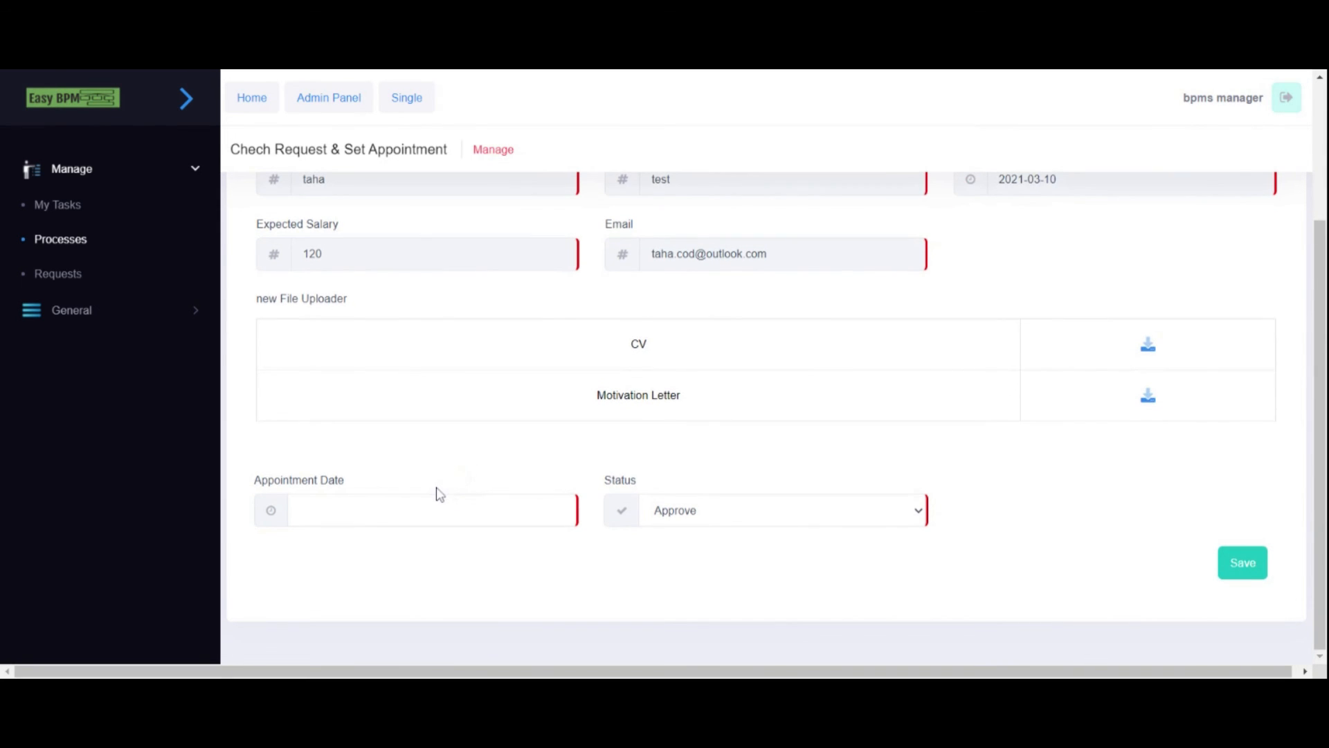
click(700, 518)
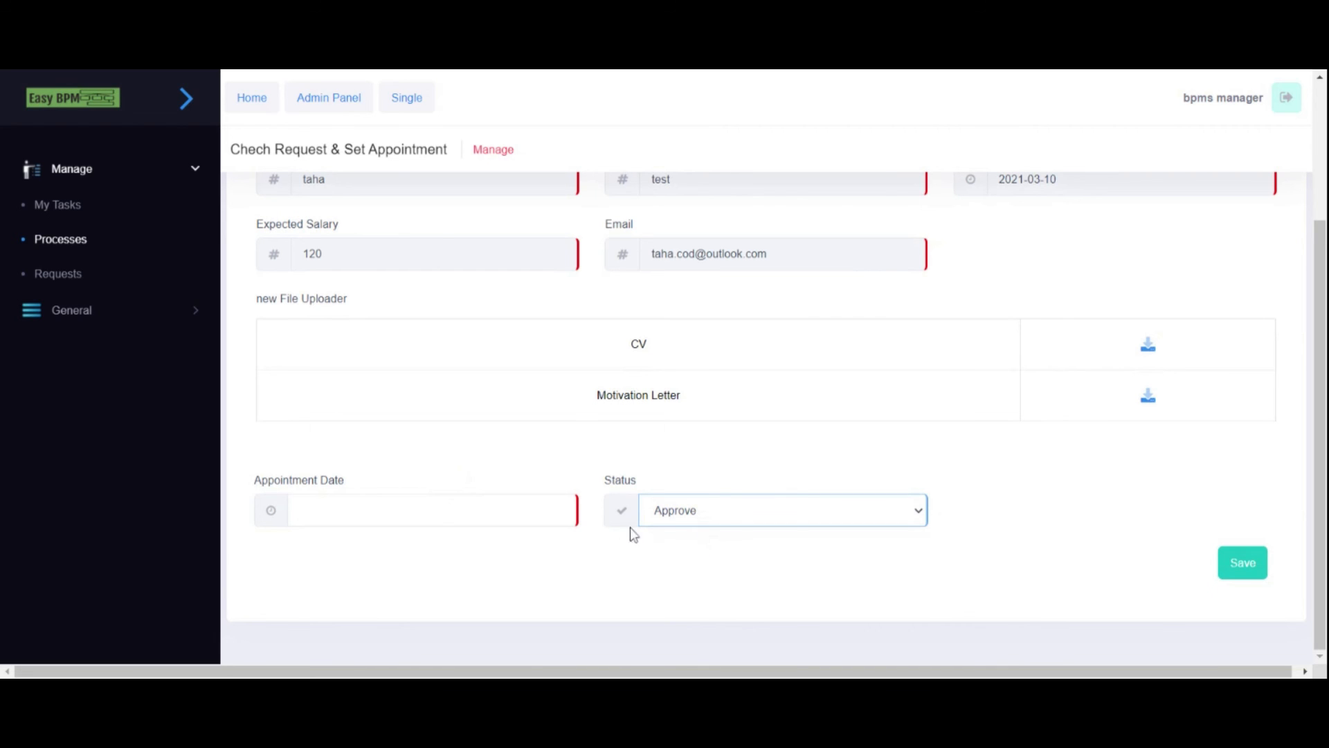
- Set the appointment to 2021/03/17 04:21:34 and submit the approval
click(429, 510)
click(378, 352)
click(361, 428)
click(382, 452)
click(407, 475)
click(458, 578)
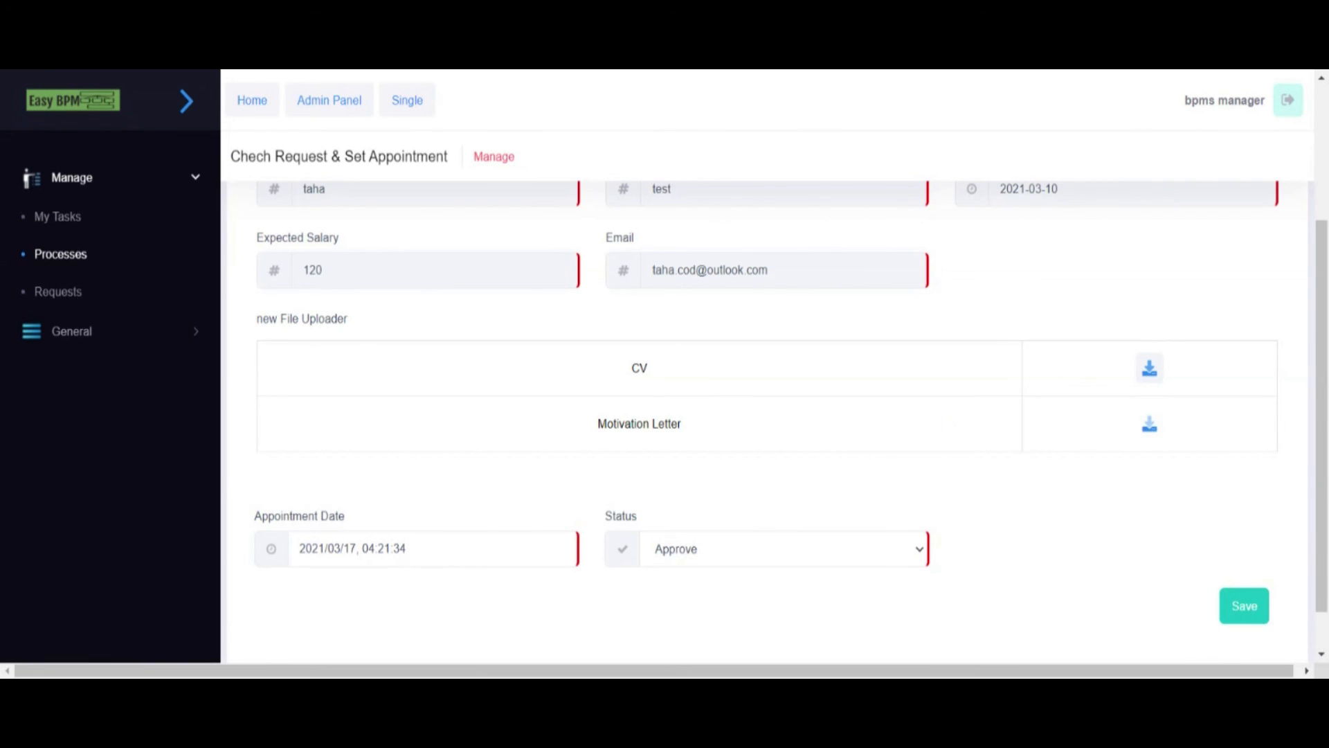
click(1257, 607)
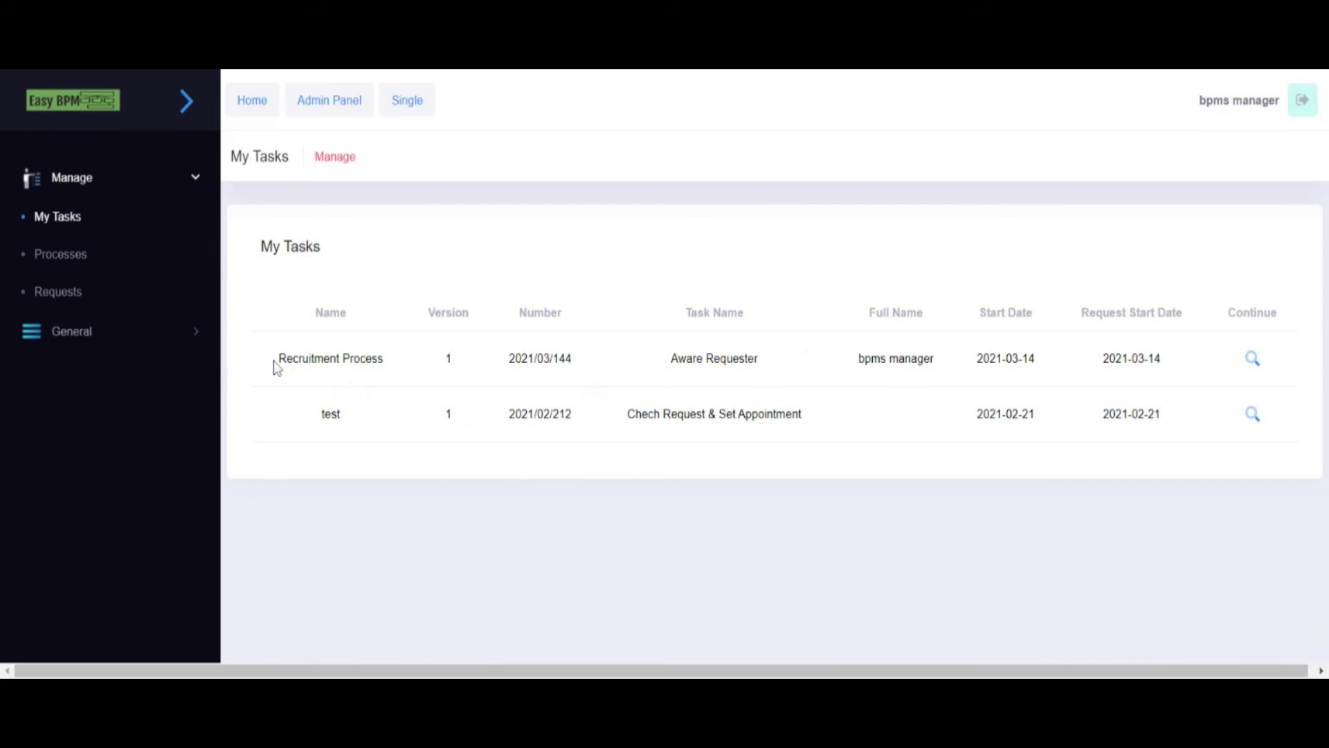
- Open the Aware Requester task, review the appointment date and Approve status, and save it
drag(275, 360, 394, 364)
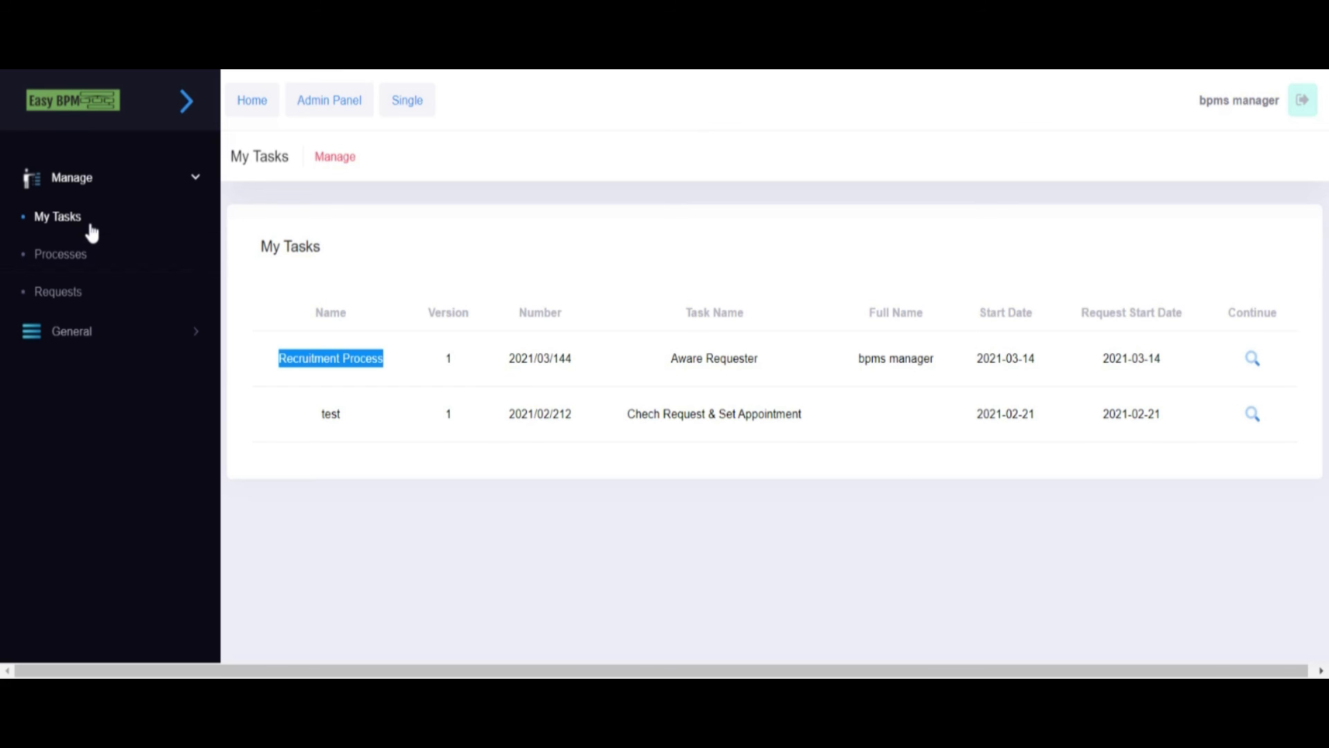
click(1252, 358)
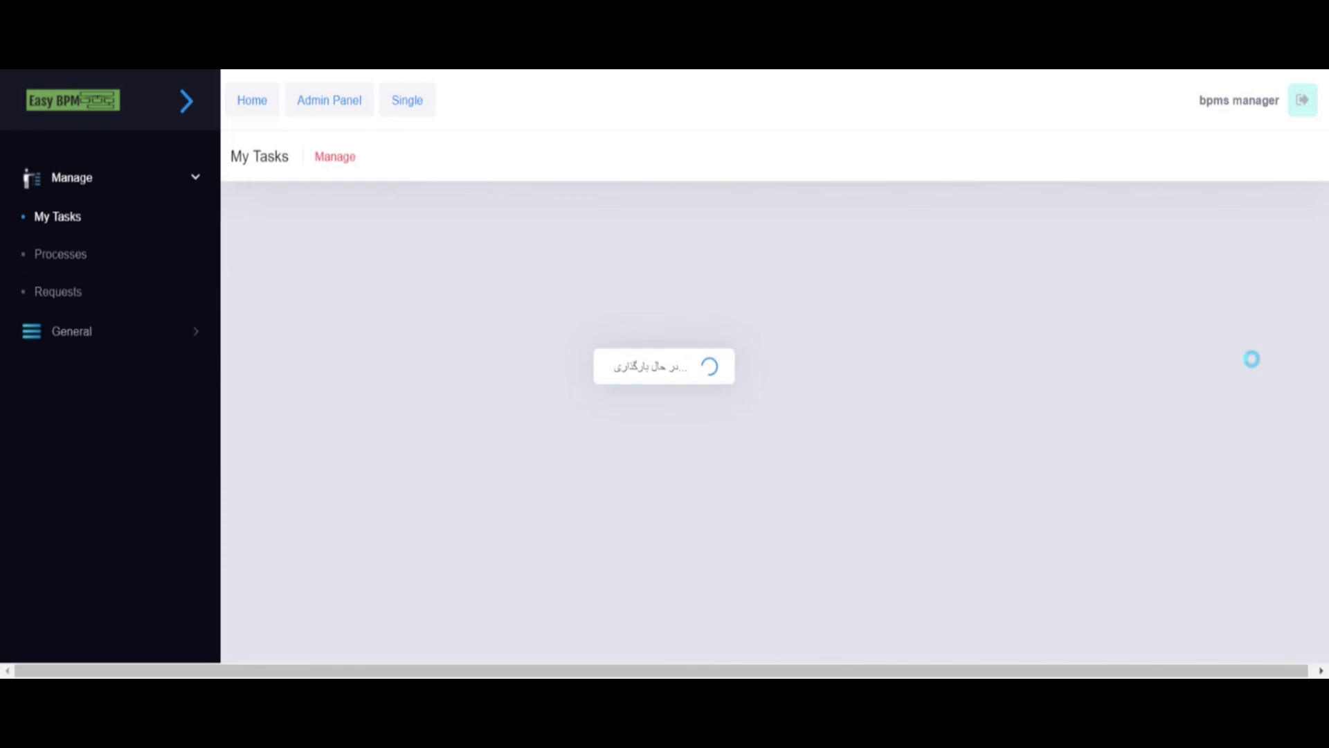
scroll(899, 315, down, 4)
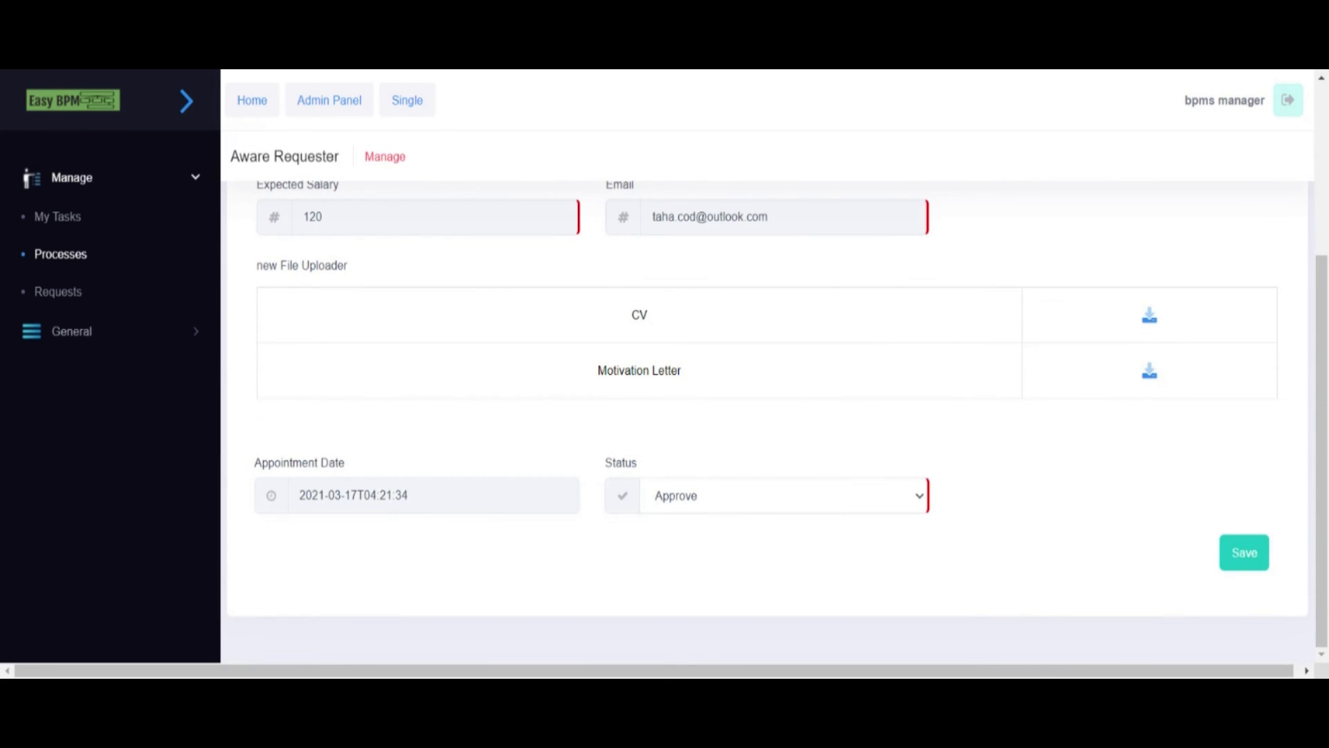
drag(299, 496, 411, 495)
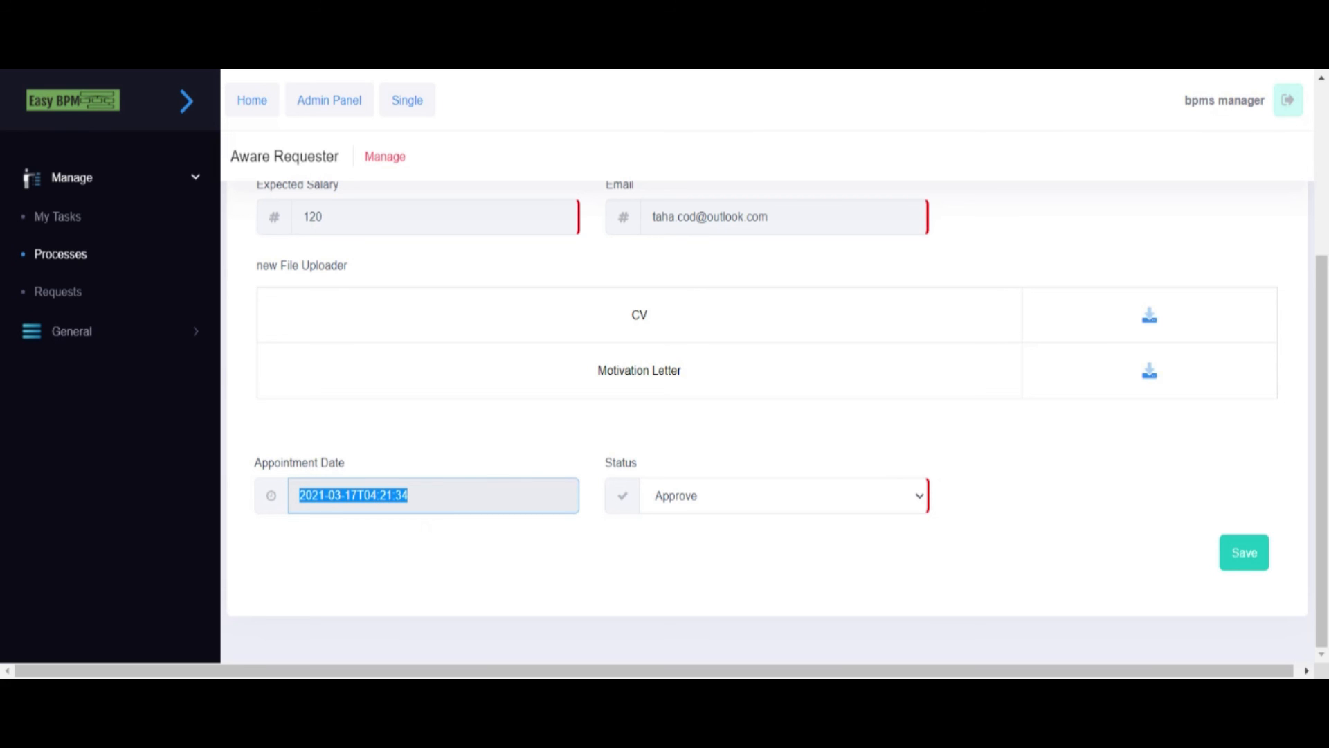
click(678, 505)
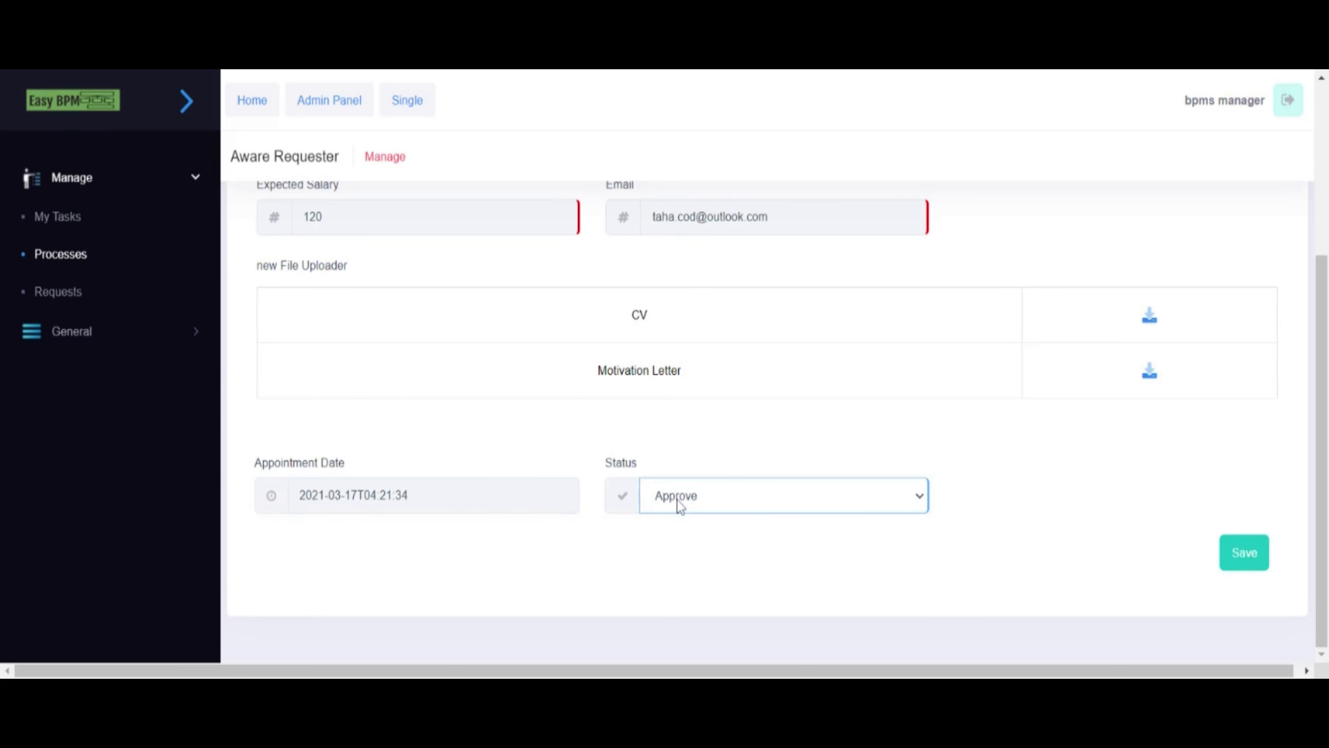
click(1243, 554)
scroll(1172, 526, down, 5)
click(1238, 573)
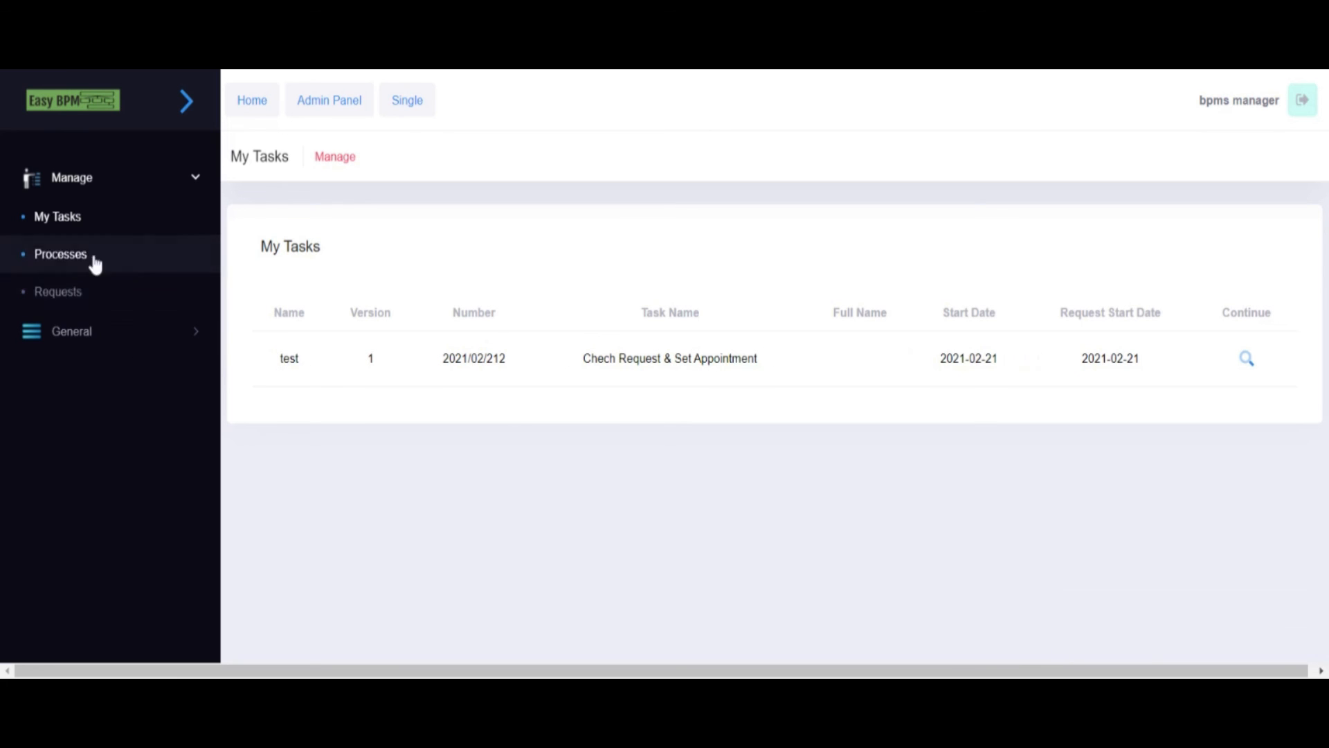
- Open the Recruitment Process request's details from the Requests list to confirm it is Done
click(73, 291)
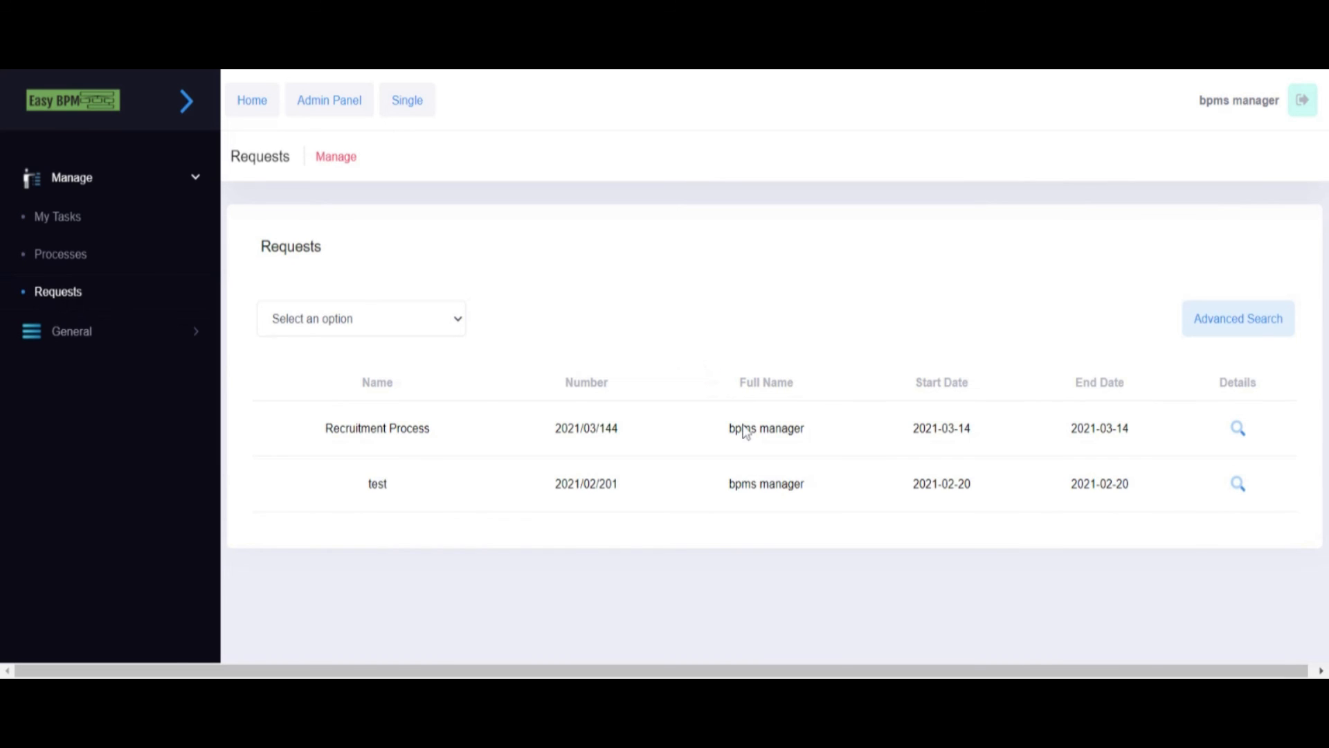
mouse_move(323, 428)
mouse_down()
mouse_move(1214, 436)
mouse_move(324, 429)
mouse_up()
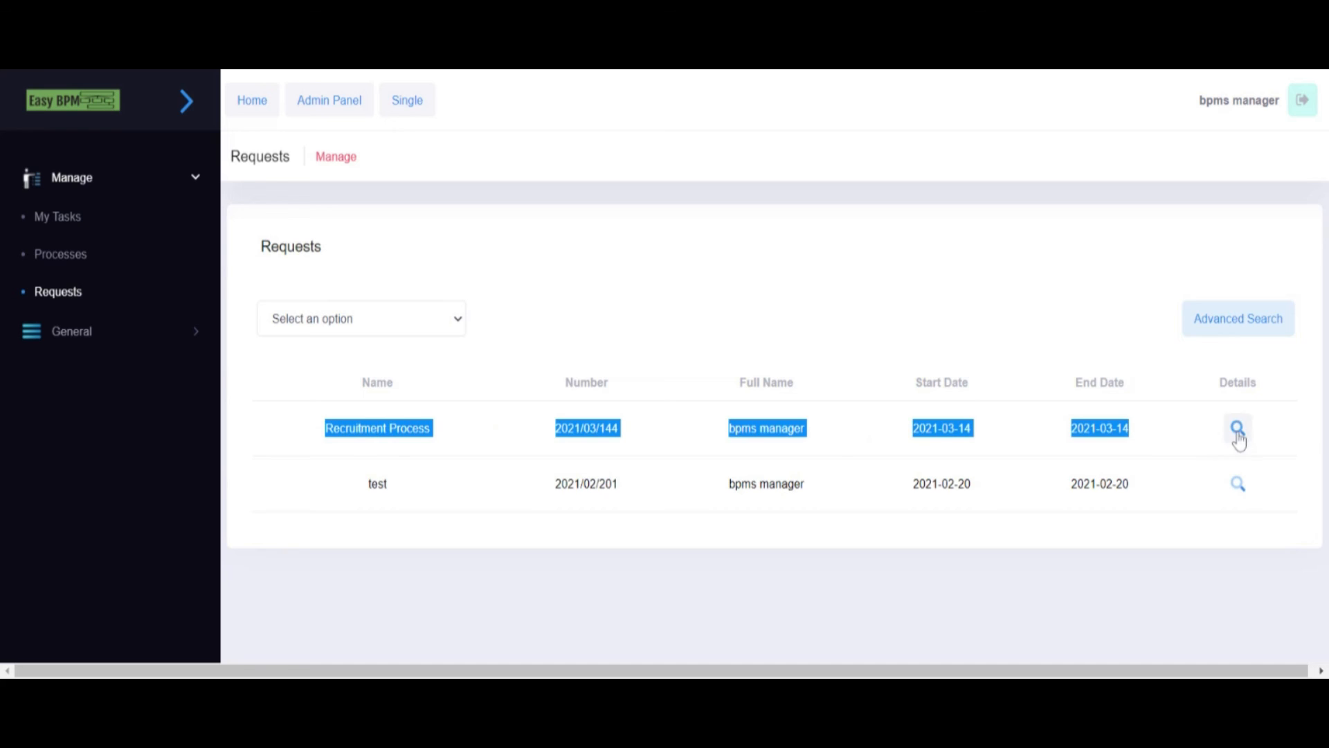
click(1238, 429)
scroll(690, 394, down, 3)
scroll(690, 393, down, 3)
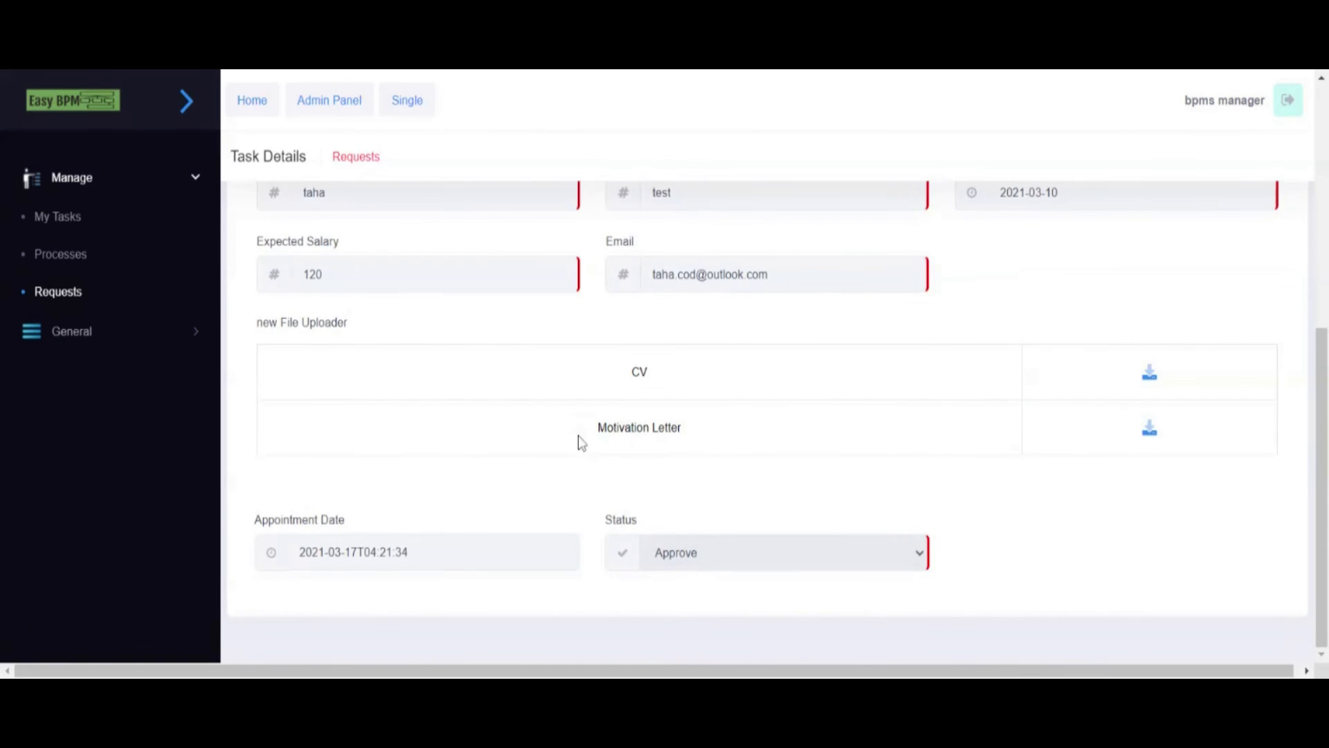
scroll(850, 365, up, 6)
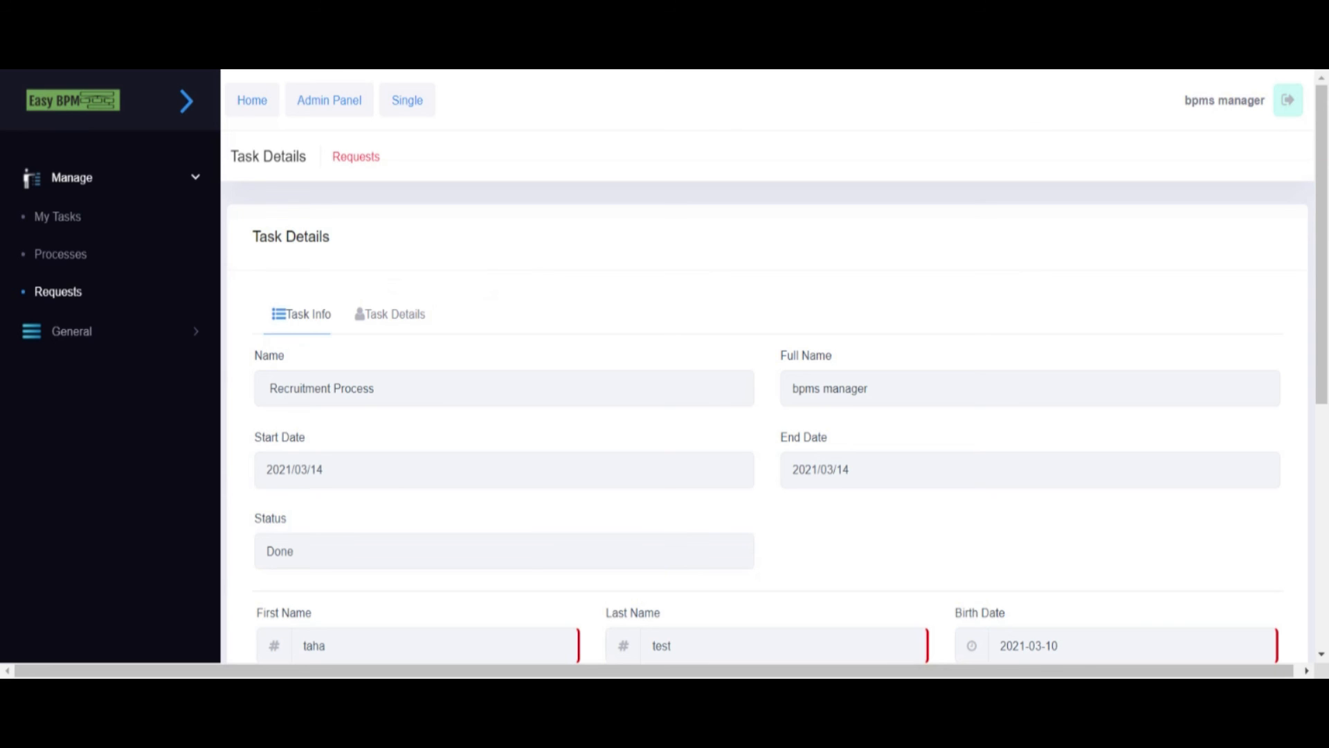
- Show the request's Task Details, listing its three completed steps
drag(1322, 315, 866, 326)
click(400, 315)
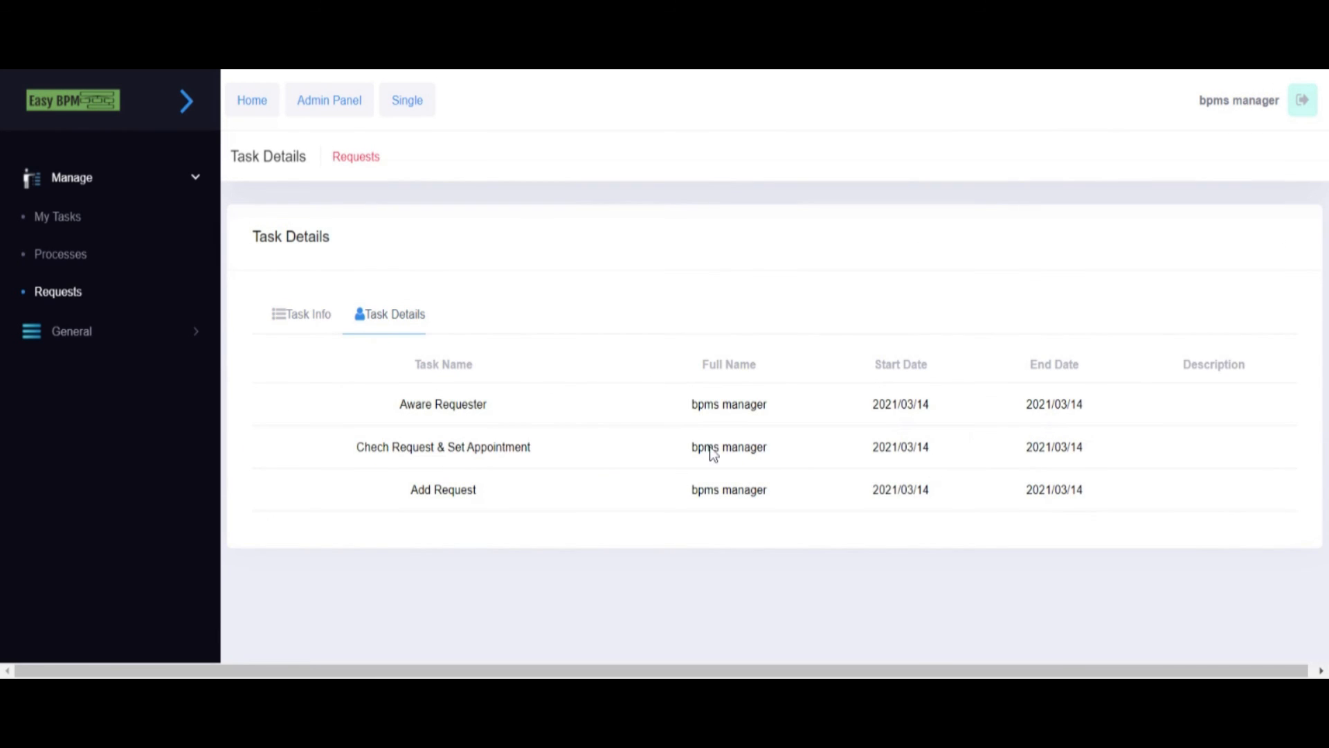
click(93, 335)
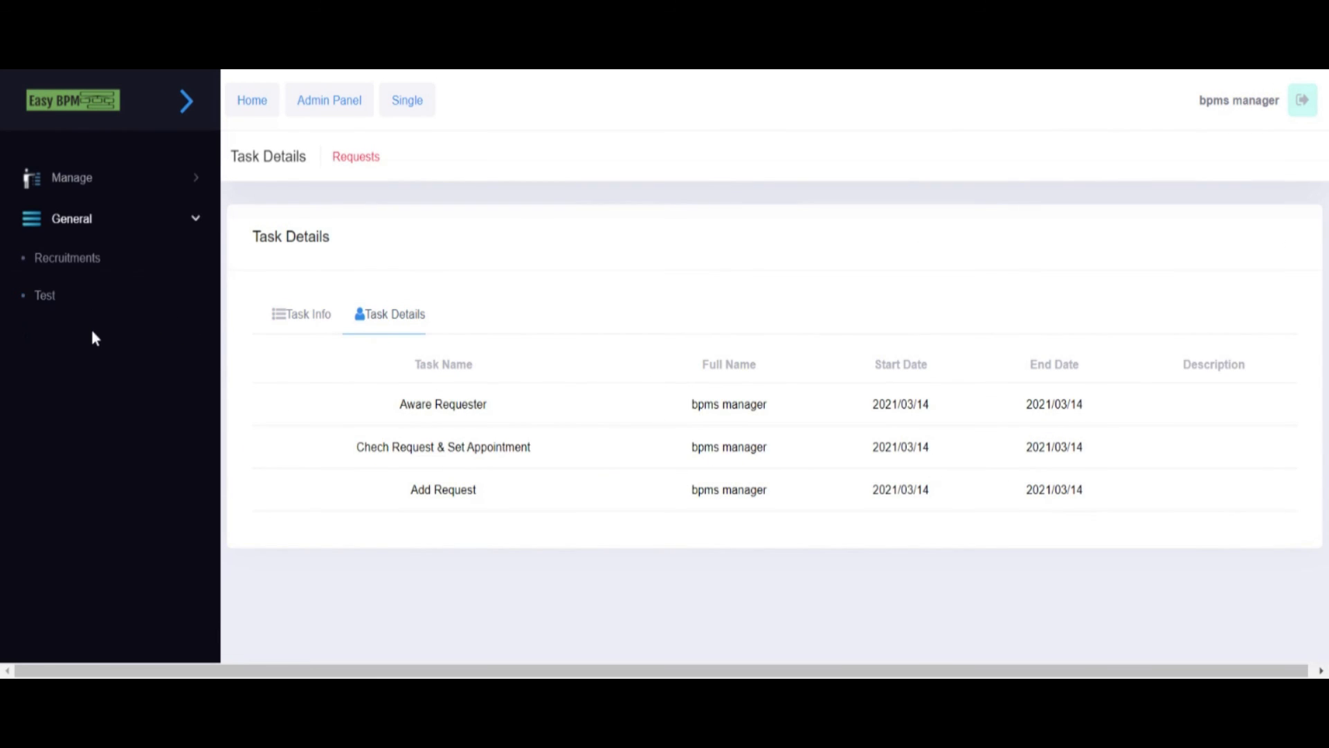
- Go to the Admin Panel's request list, then to Management > Folders
click(327, 104)
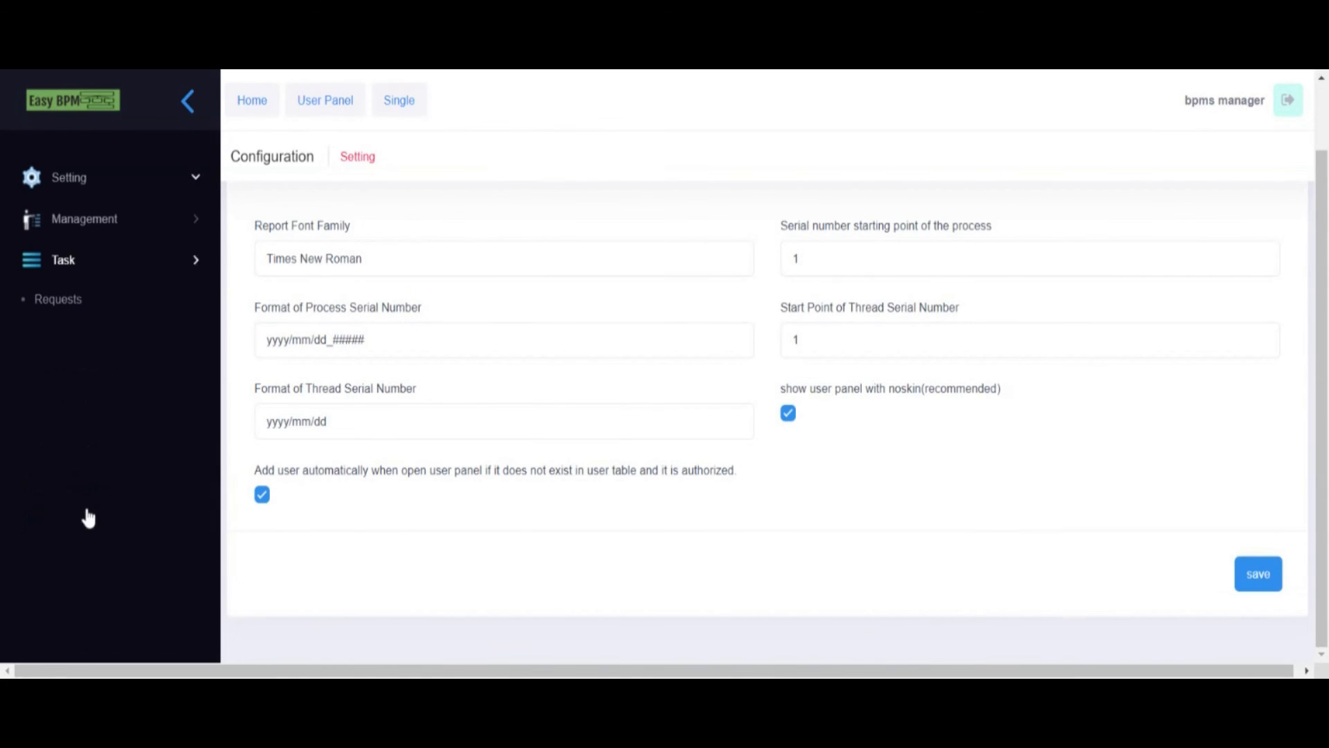
click(58, 299)
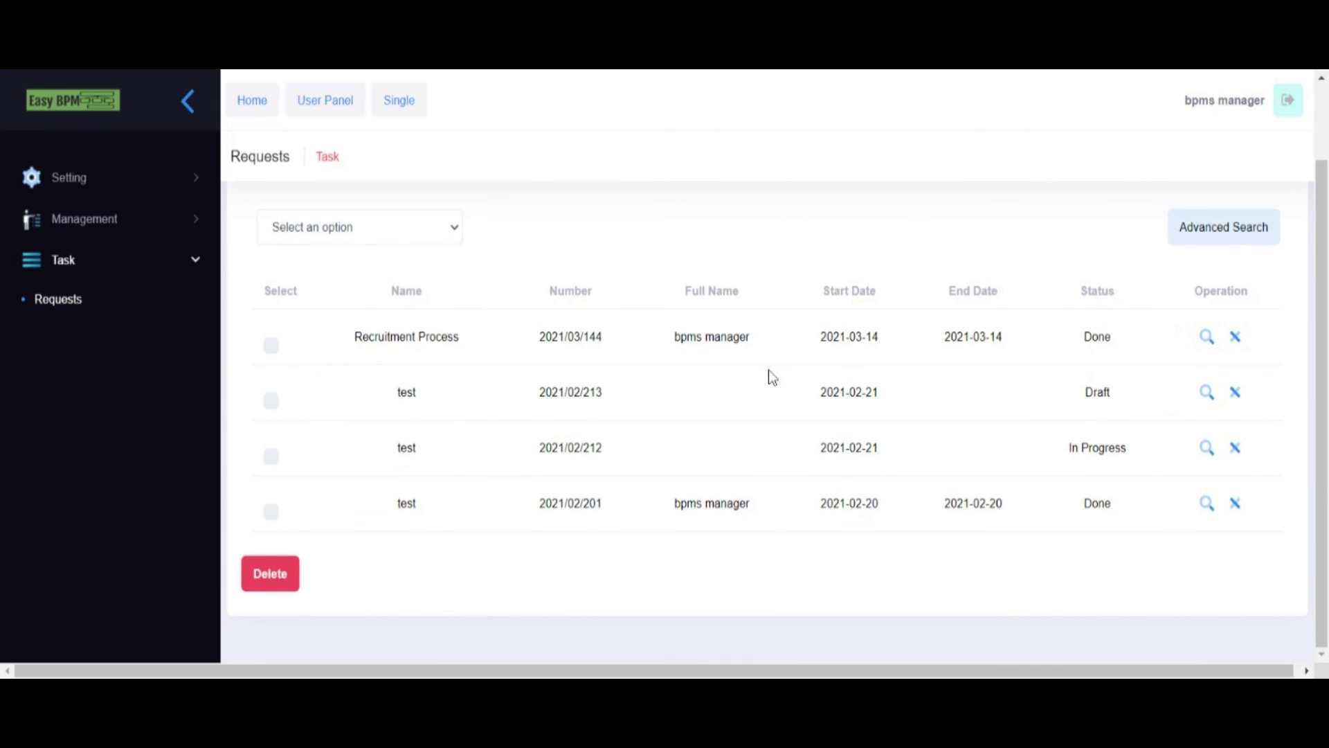
click(110, 230)
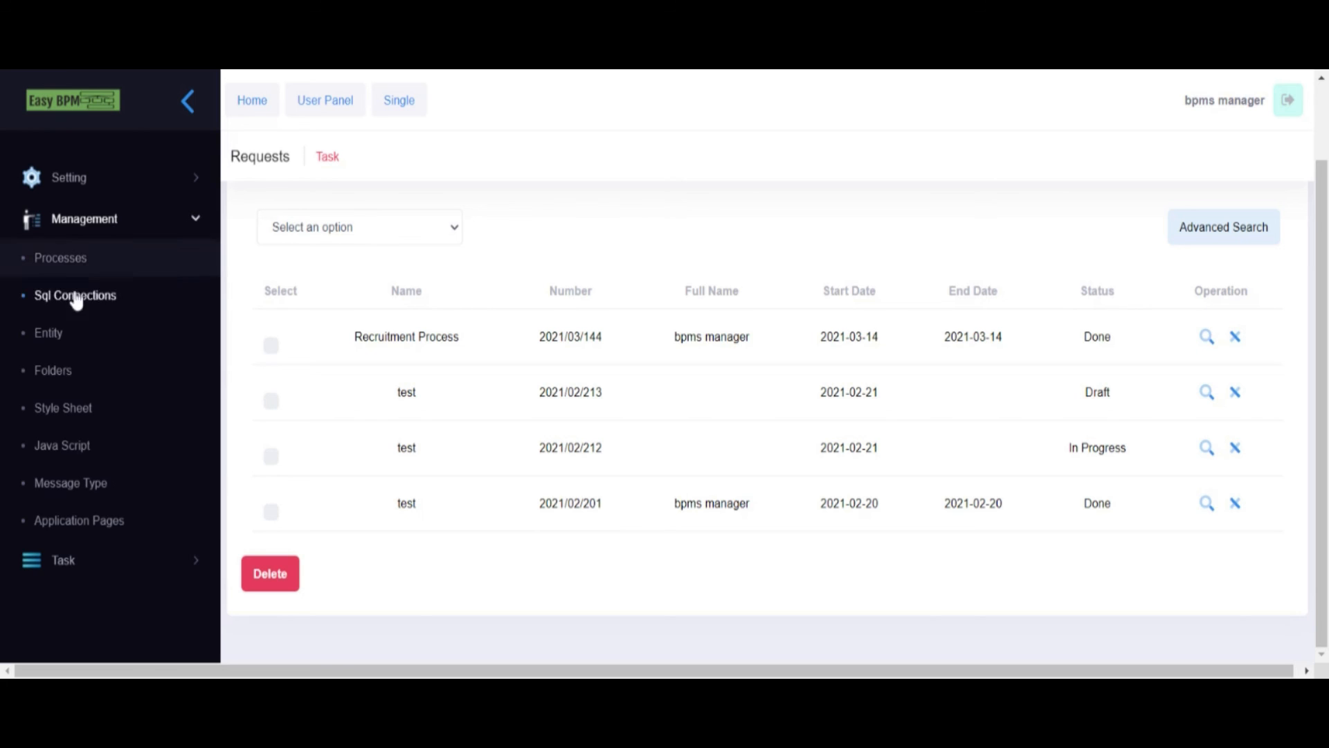
click(50, 371)
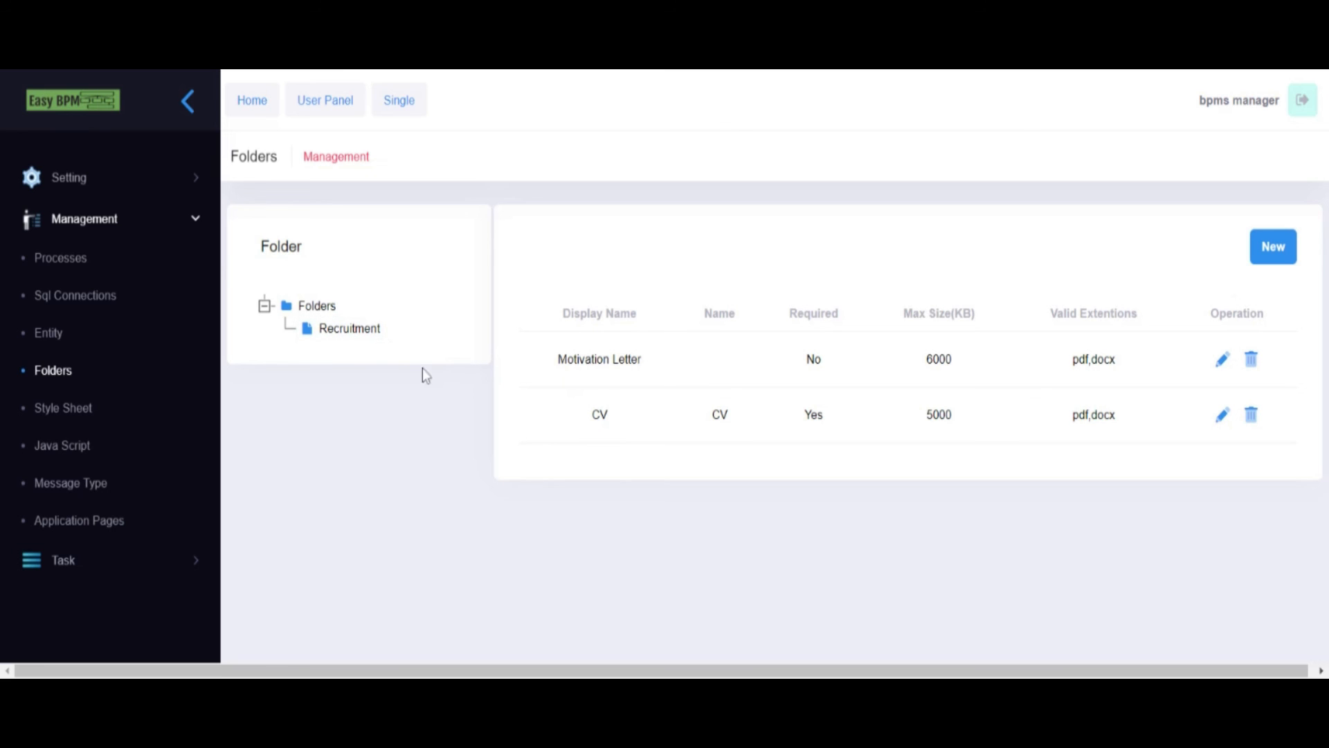
- Select the Recruitment folder to view its Motivation Letter and CV file types
click(322, 338)
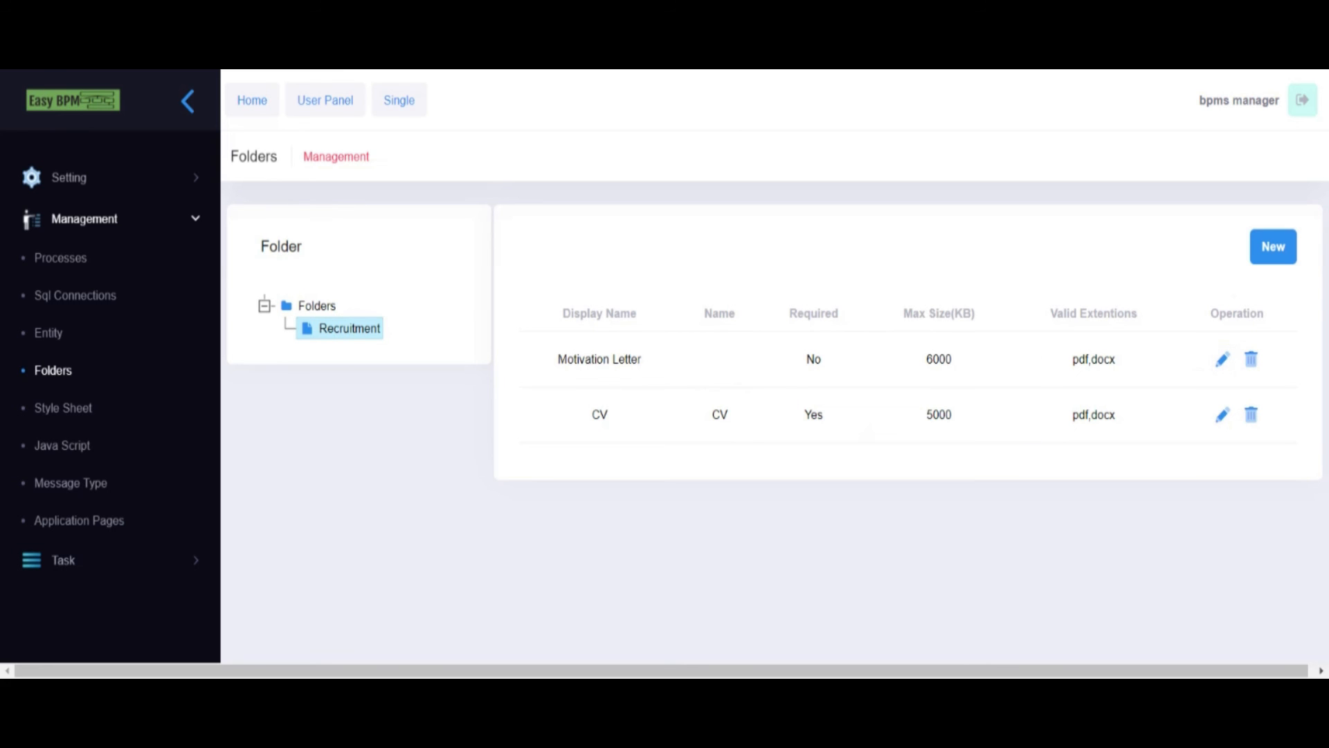
triple_click(648, 360)
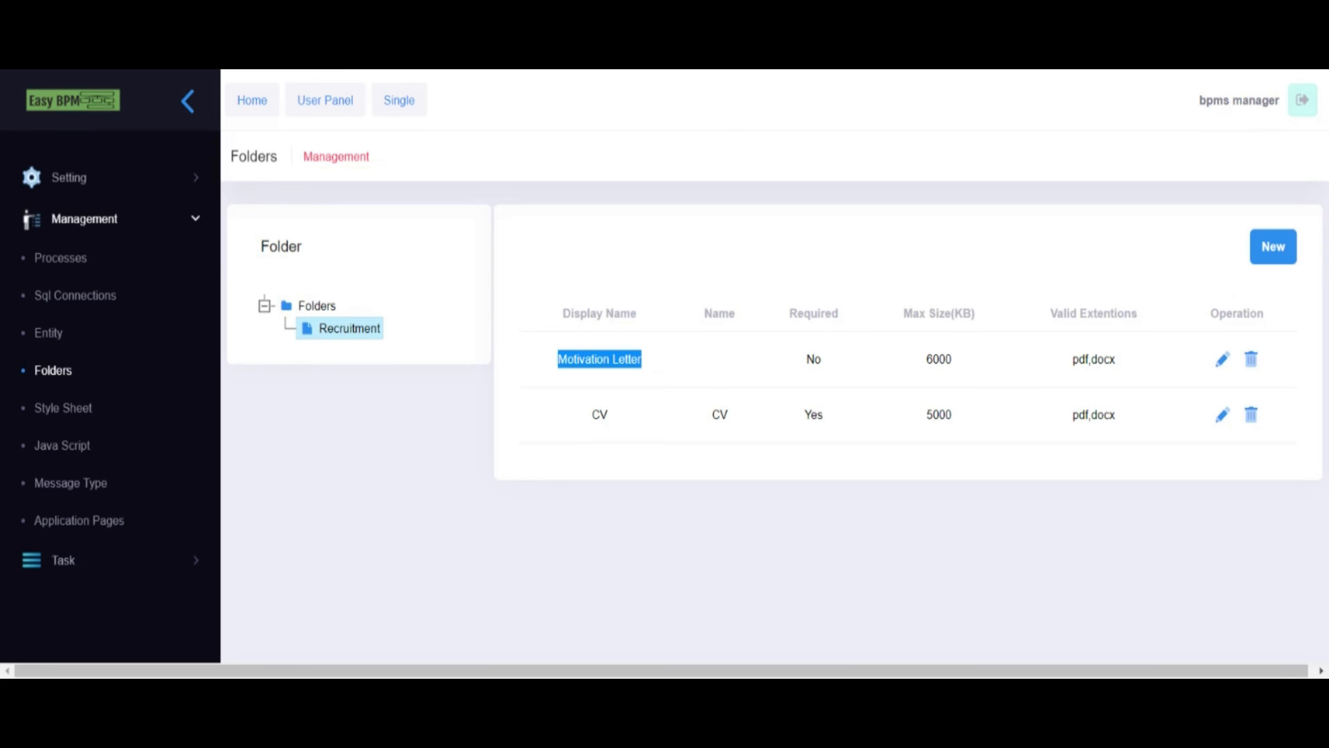
click(671, 410)
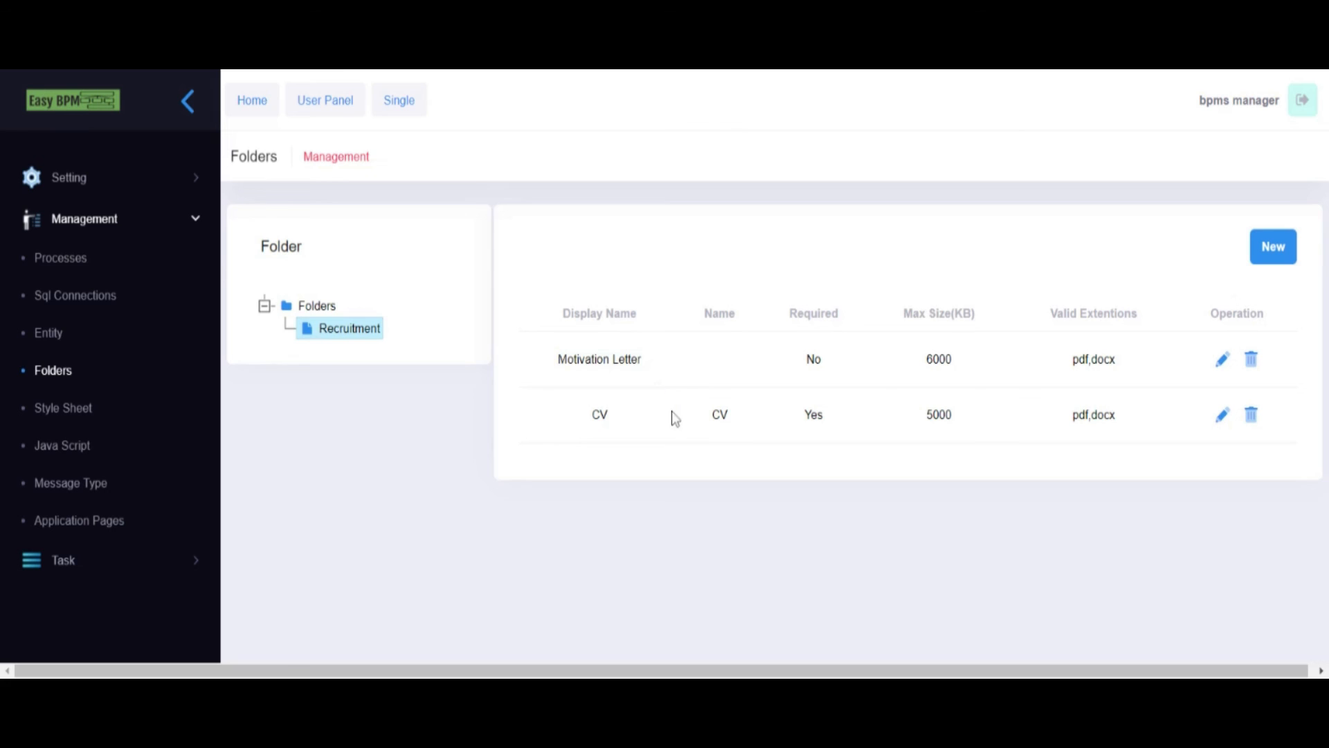